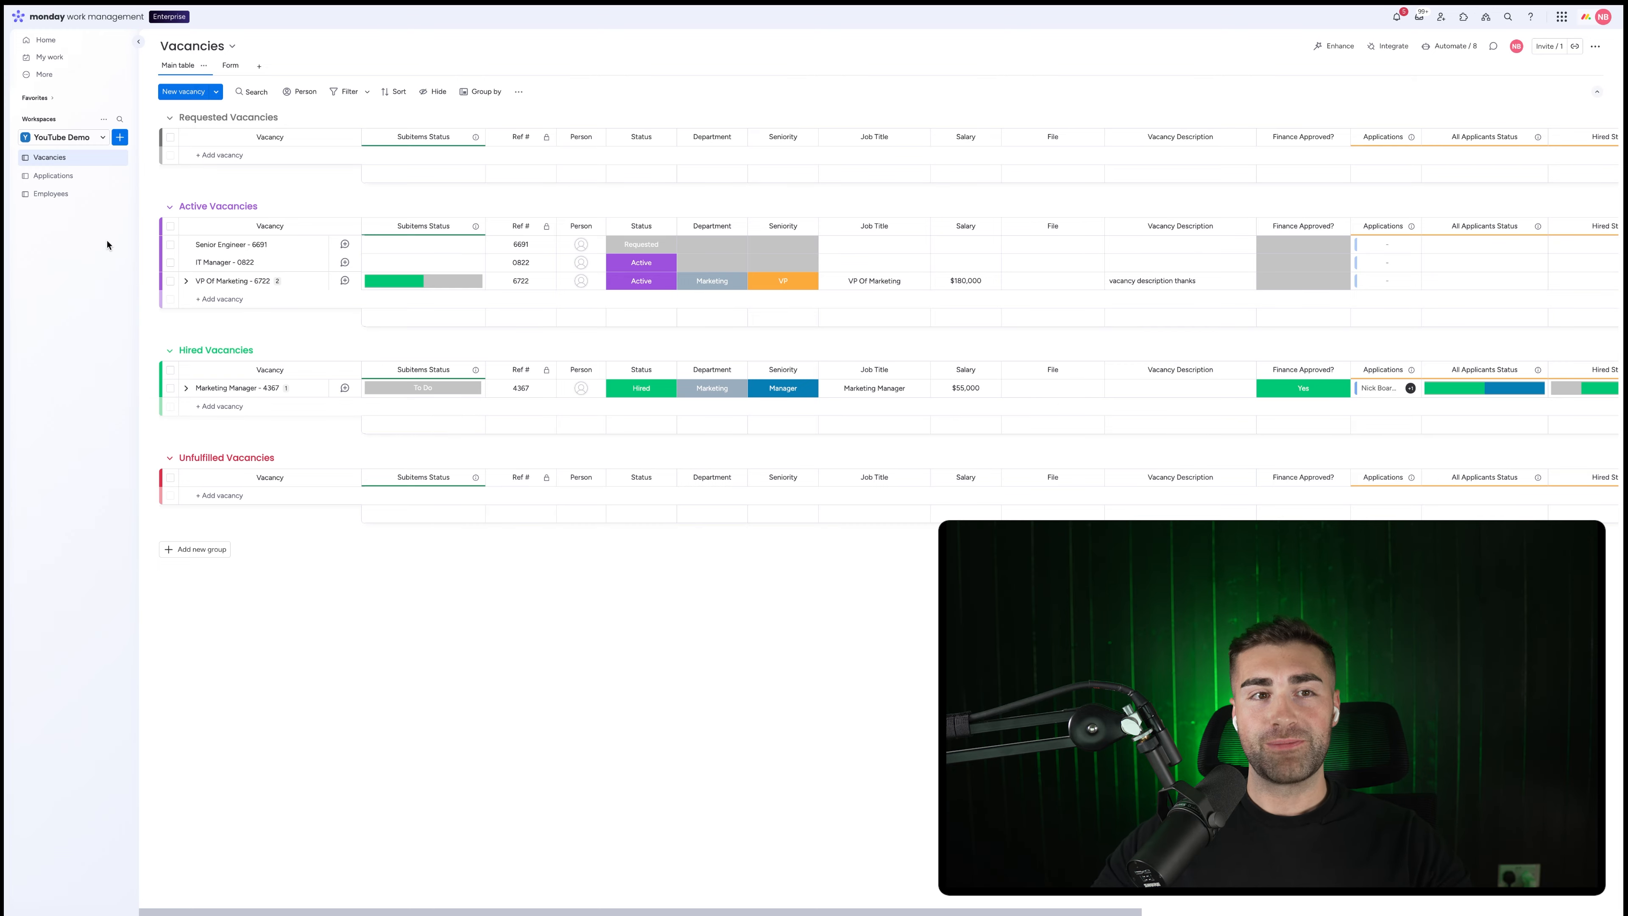
- Look through the Vacancies, Applications and Employees boards, including the Senior Engineer vacancy's seniority options and the VP Of Marketing item
click(92, 174)
click(78, 158)
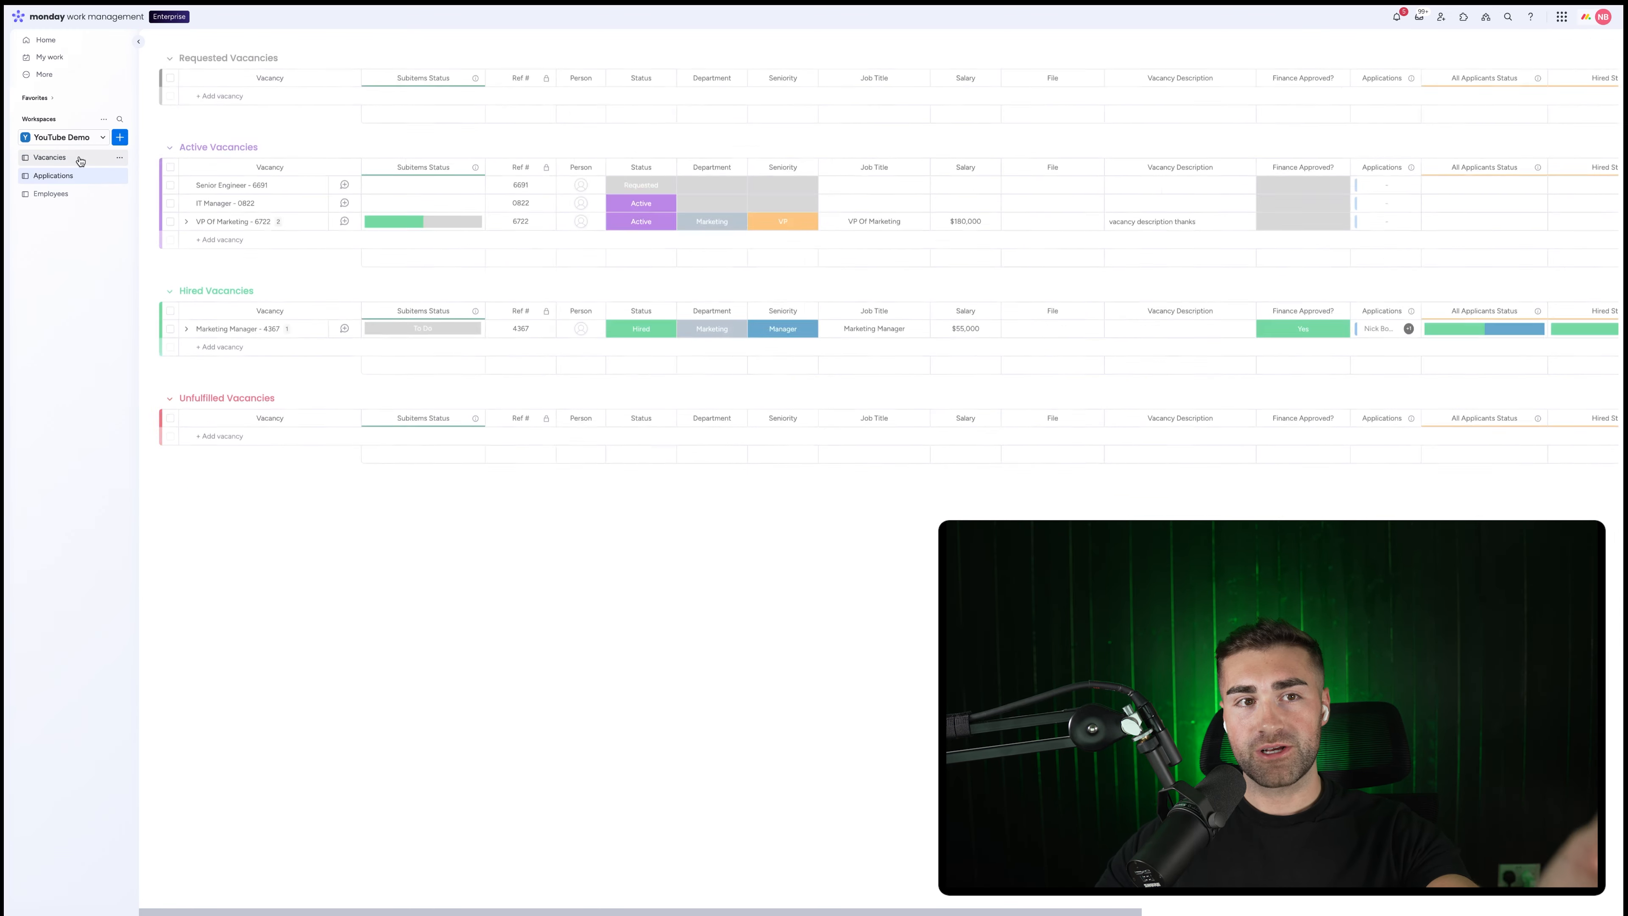
click(69, 176)
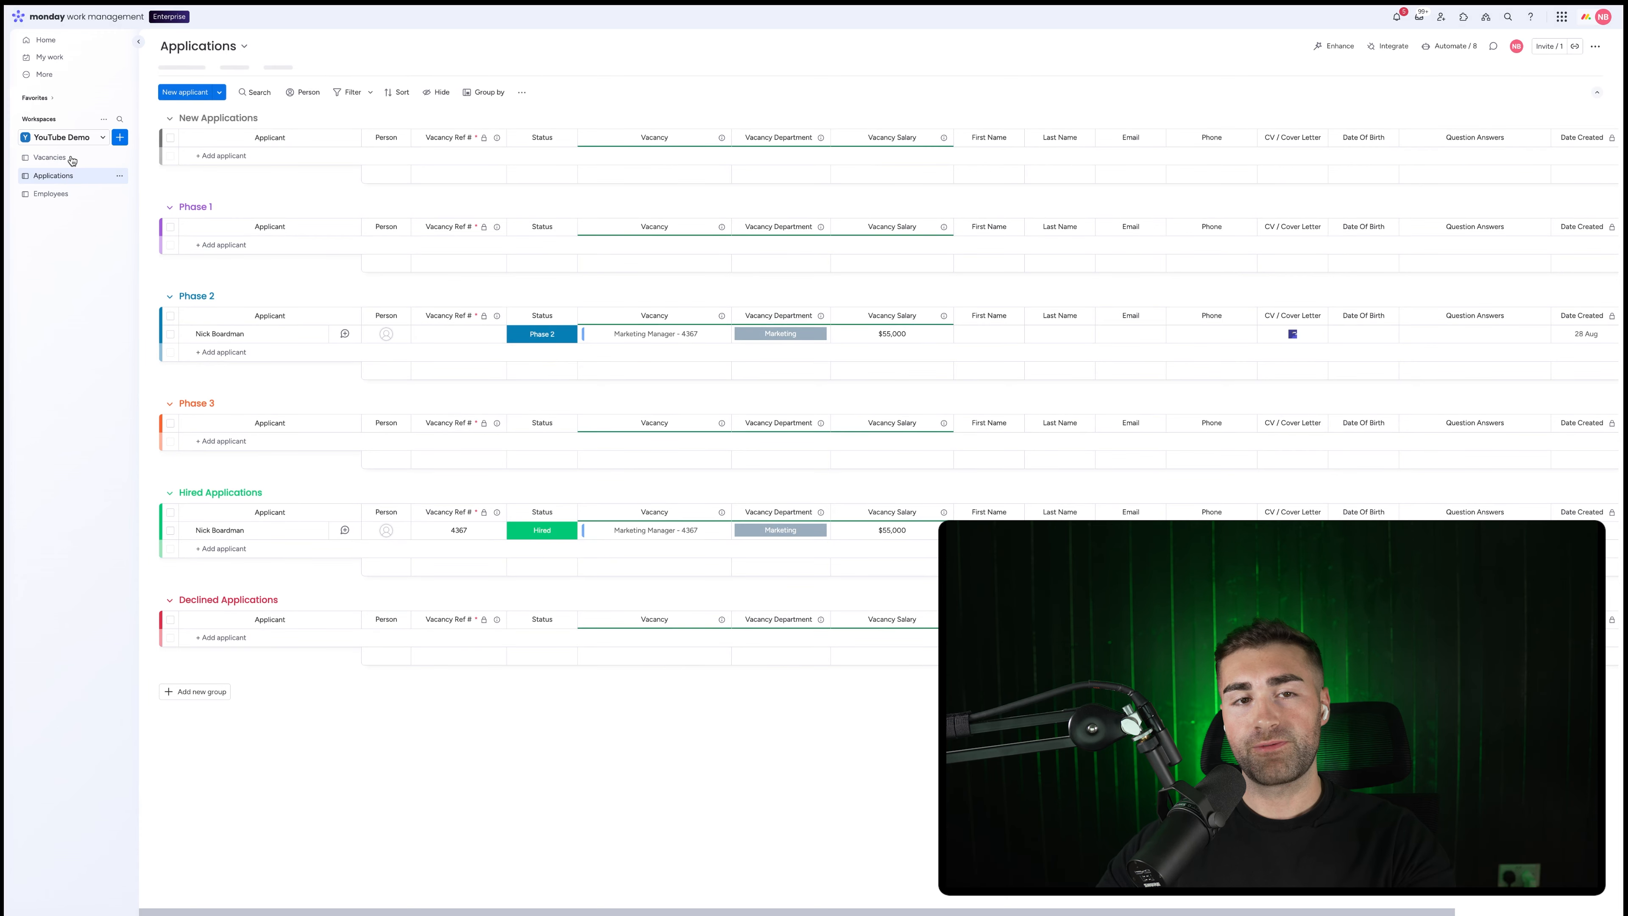
click(54, 194)
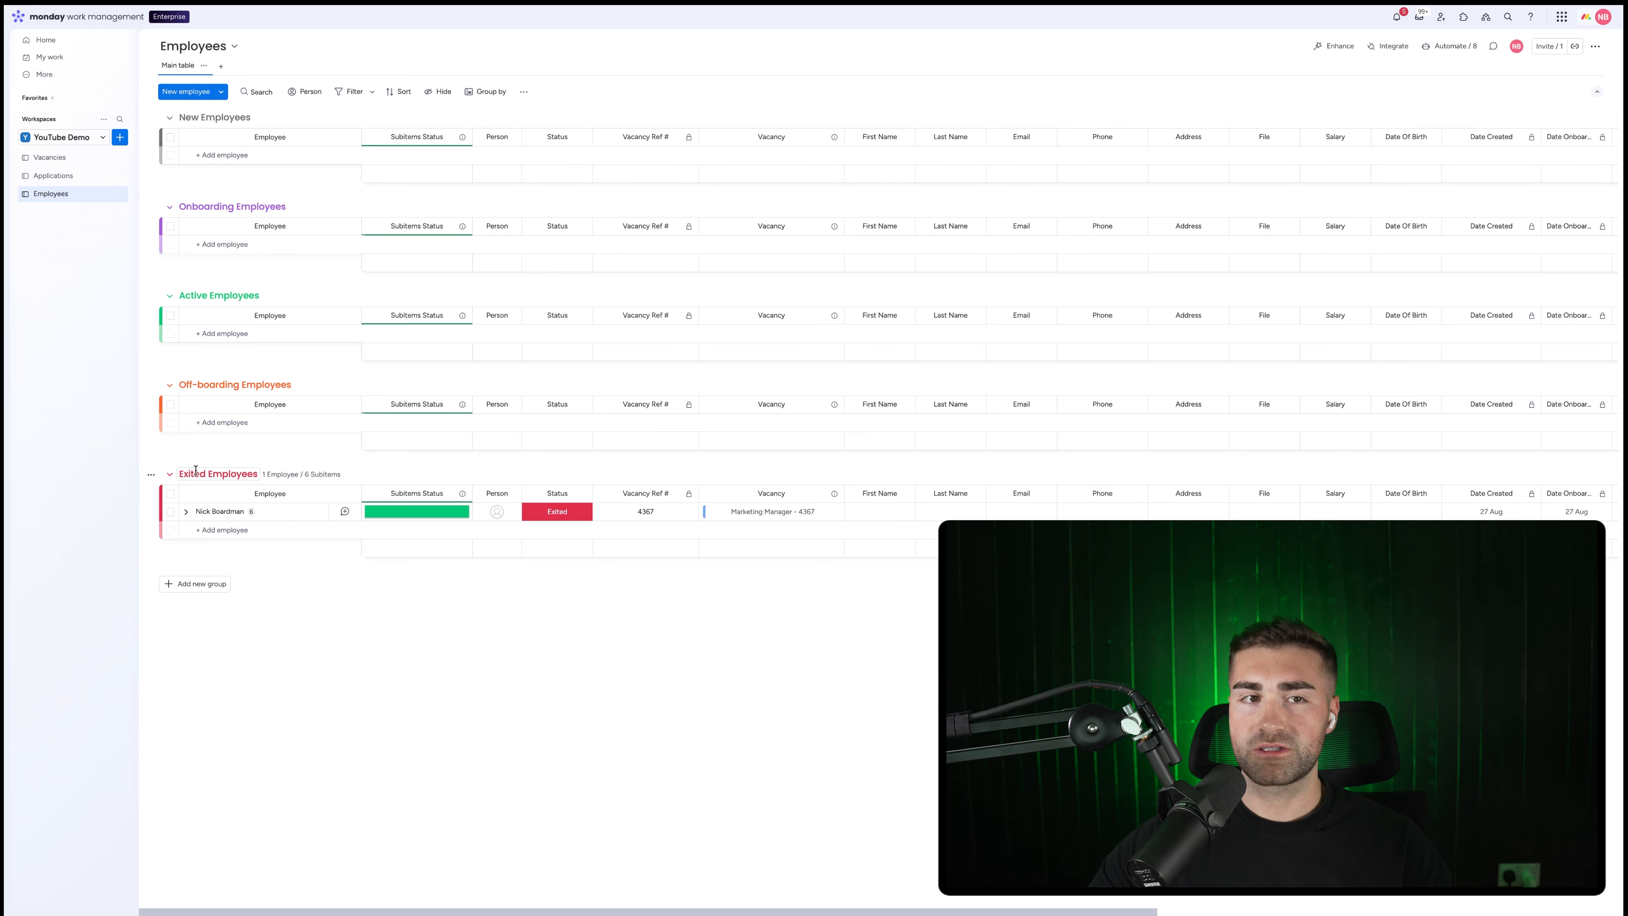
click(46, 157)
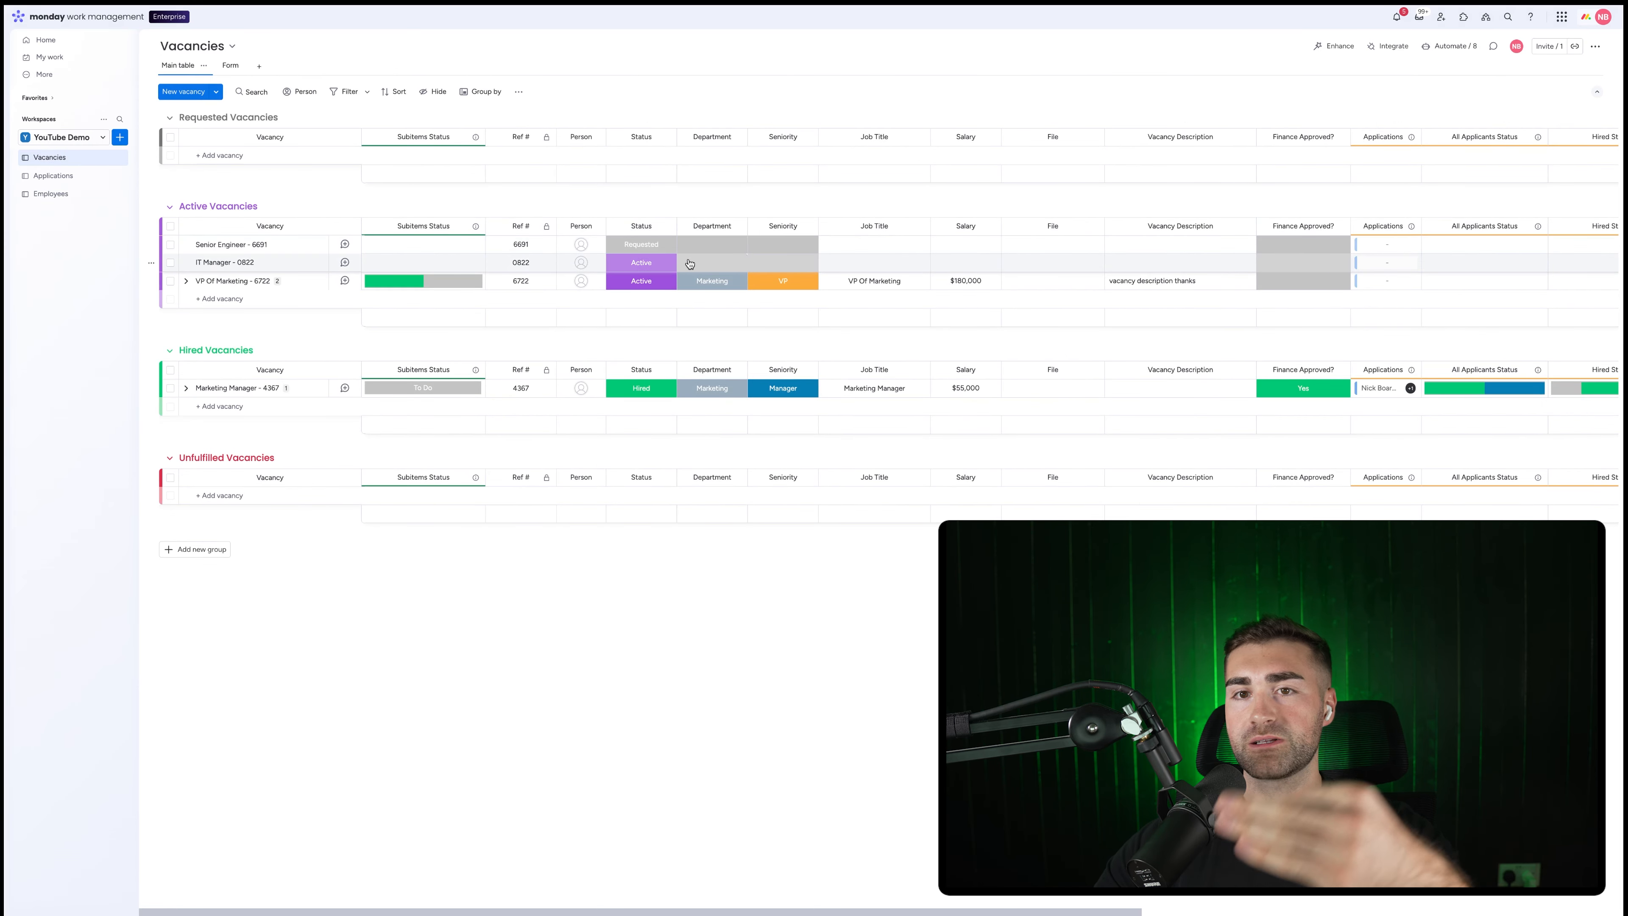
click(742, 250)
click(776, 245)
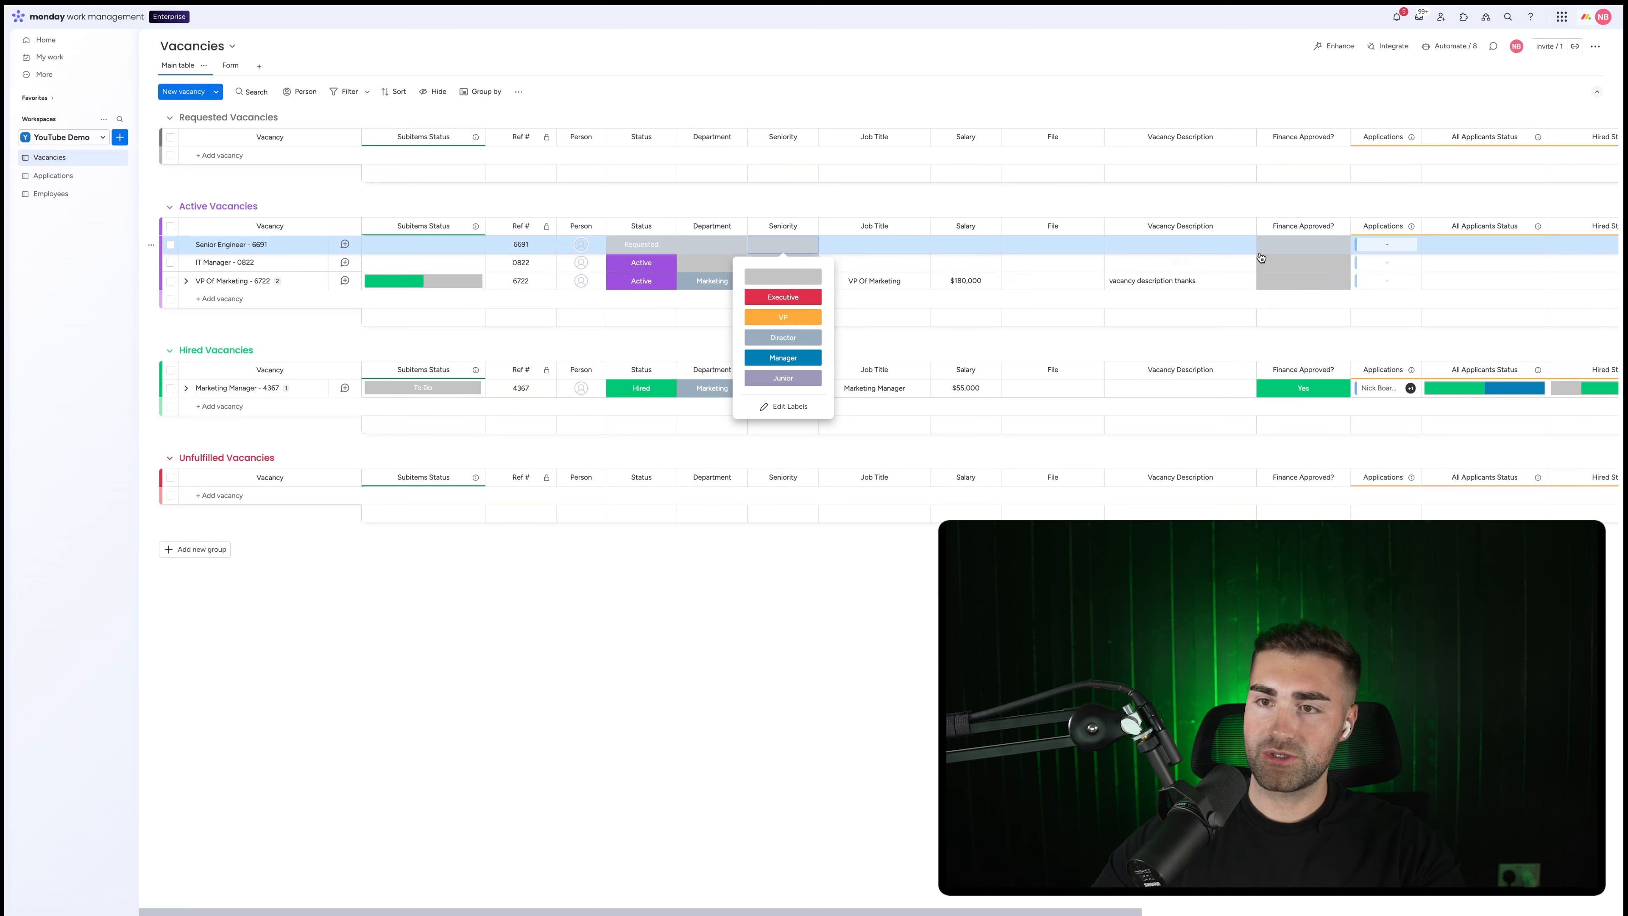
click(1050, 203)
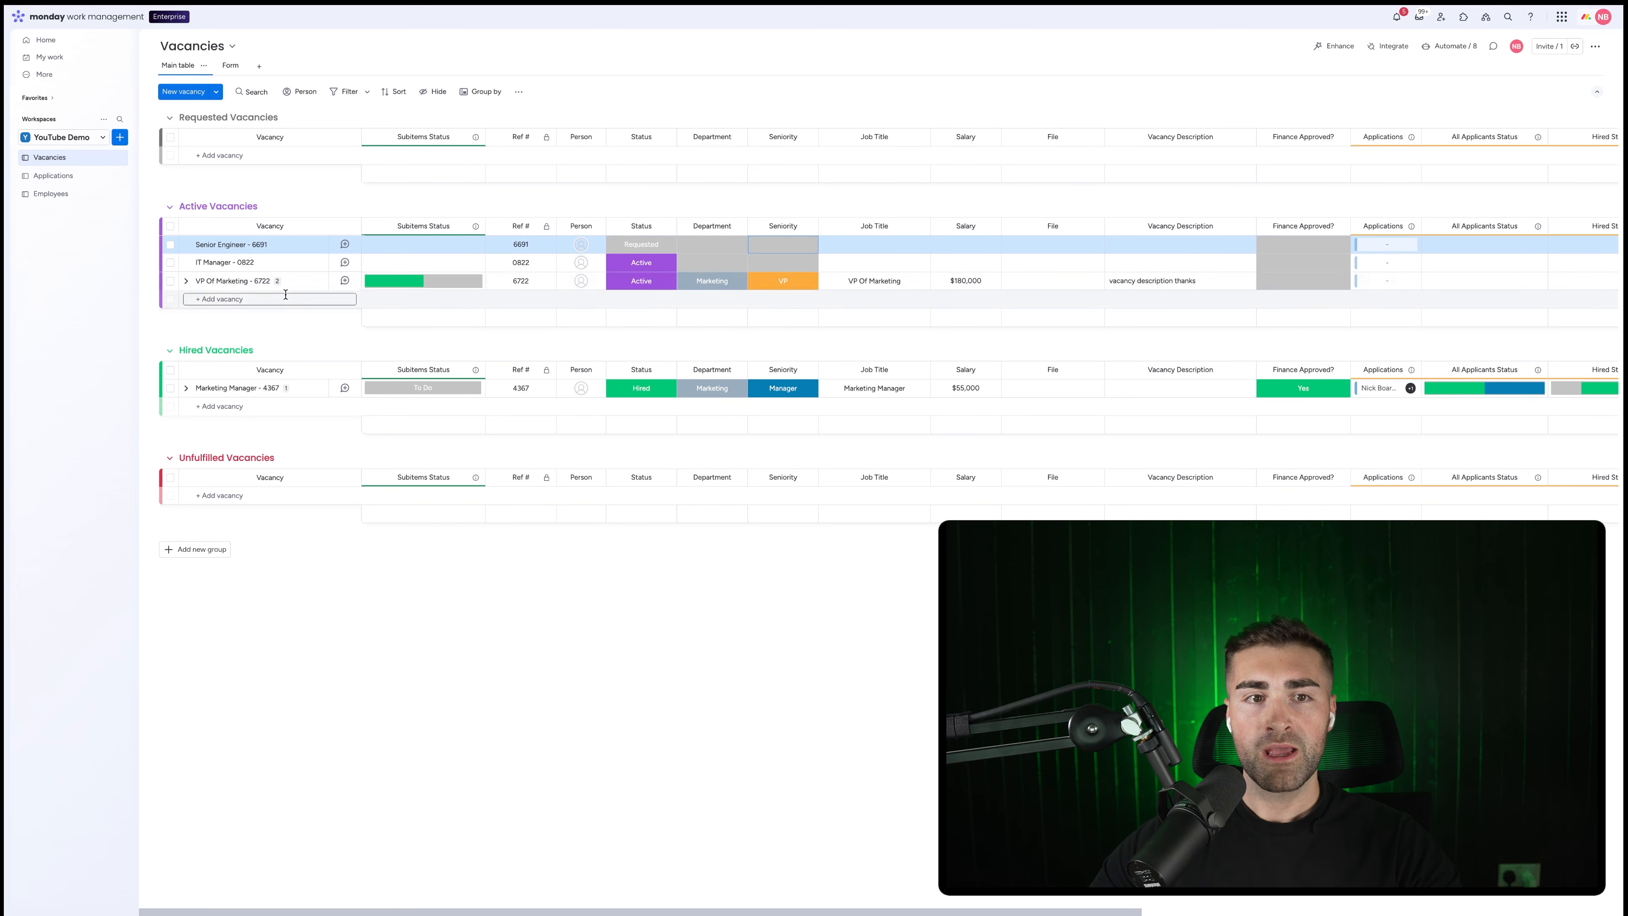
click(185, 282)
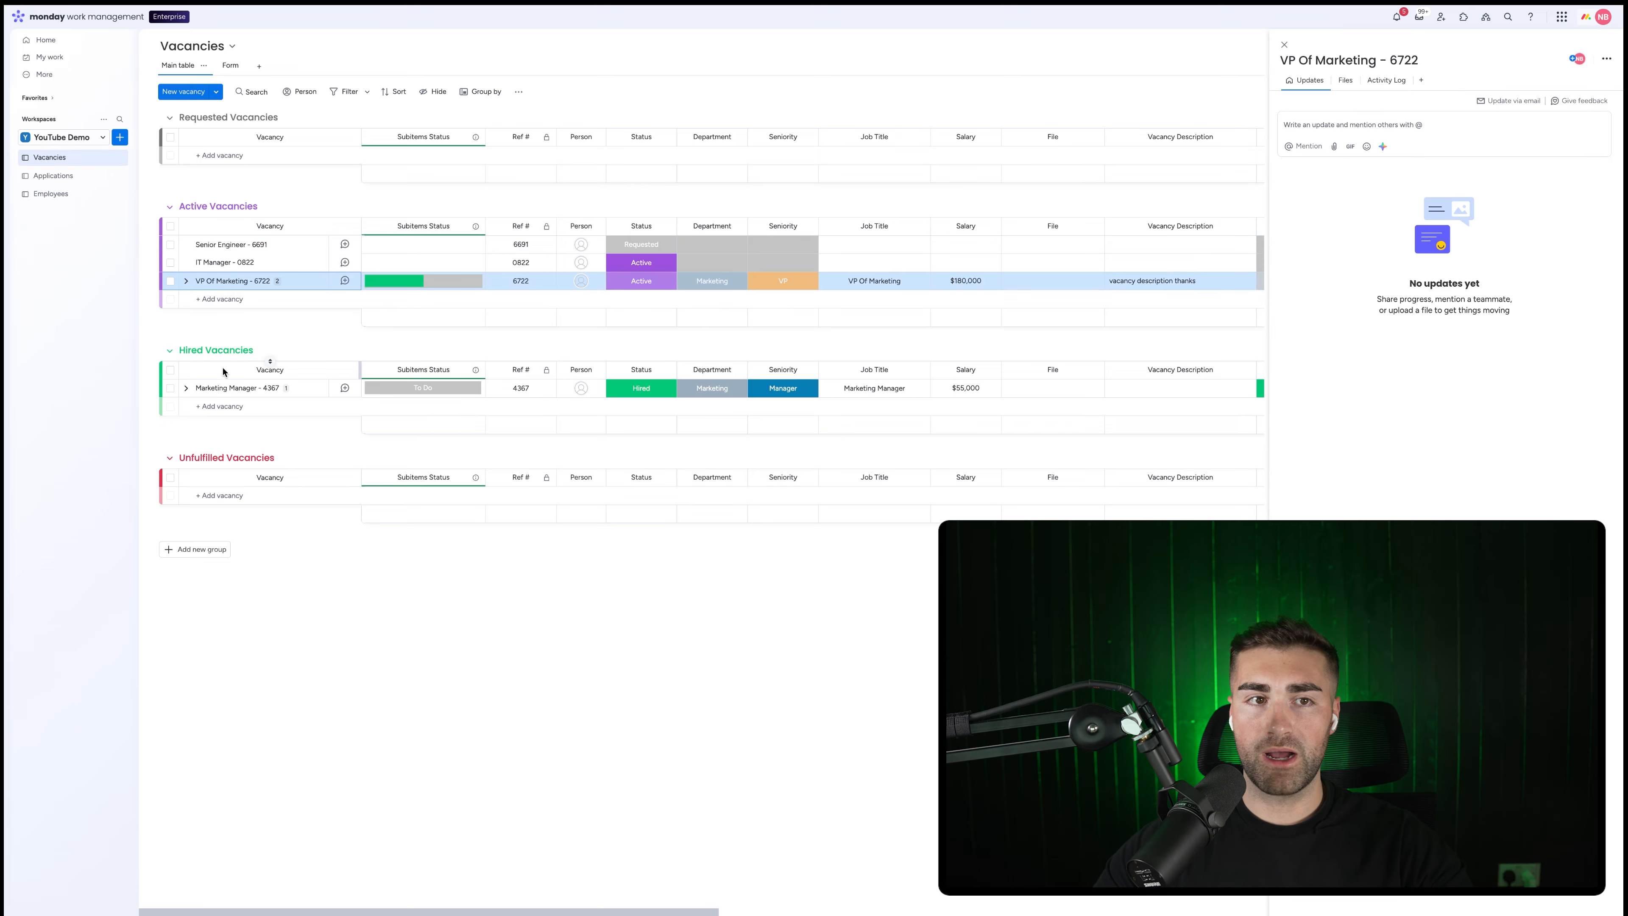
click(52, 179)
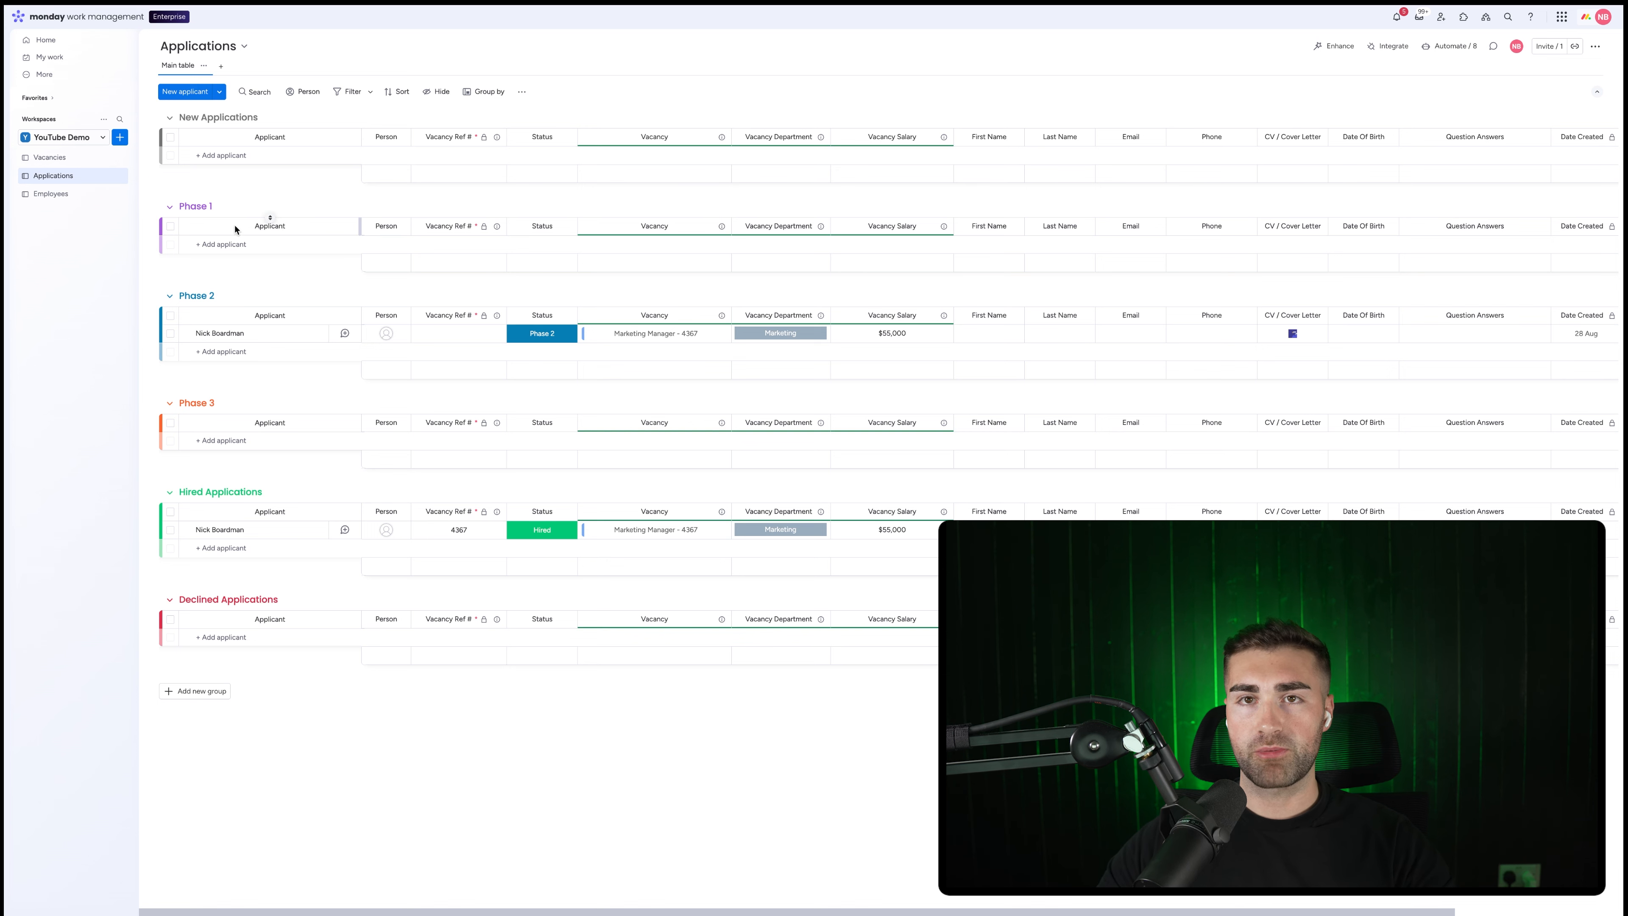
- Create a dashboard named HR Dashboard with Main privacy in the YouTube Demo workspace
click(120, 139)
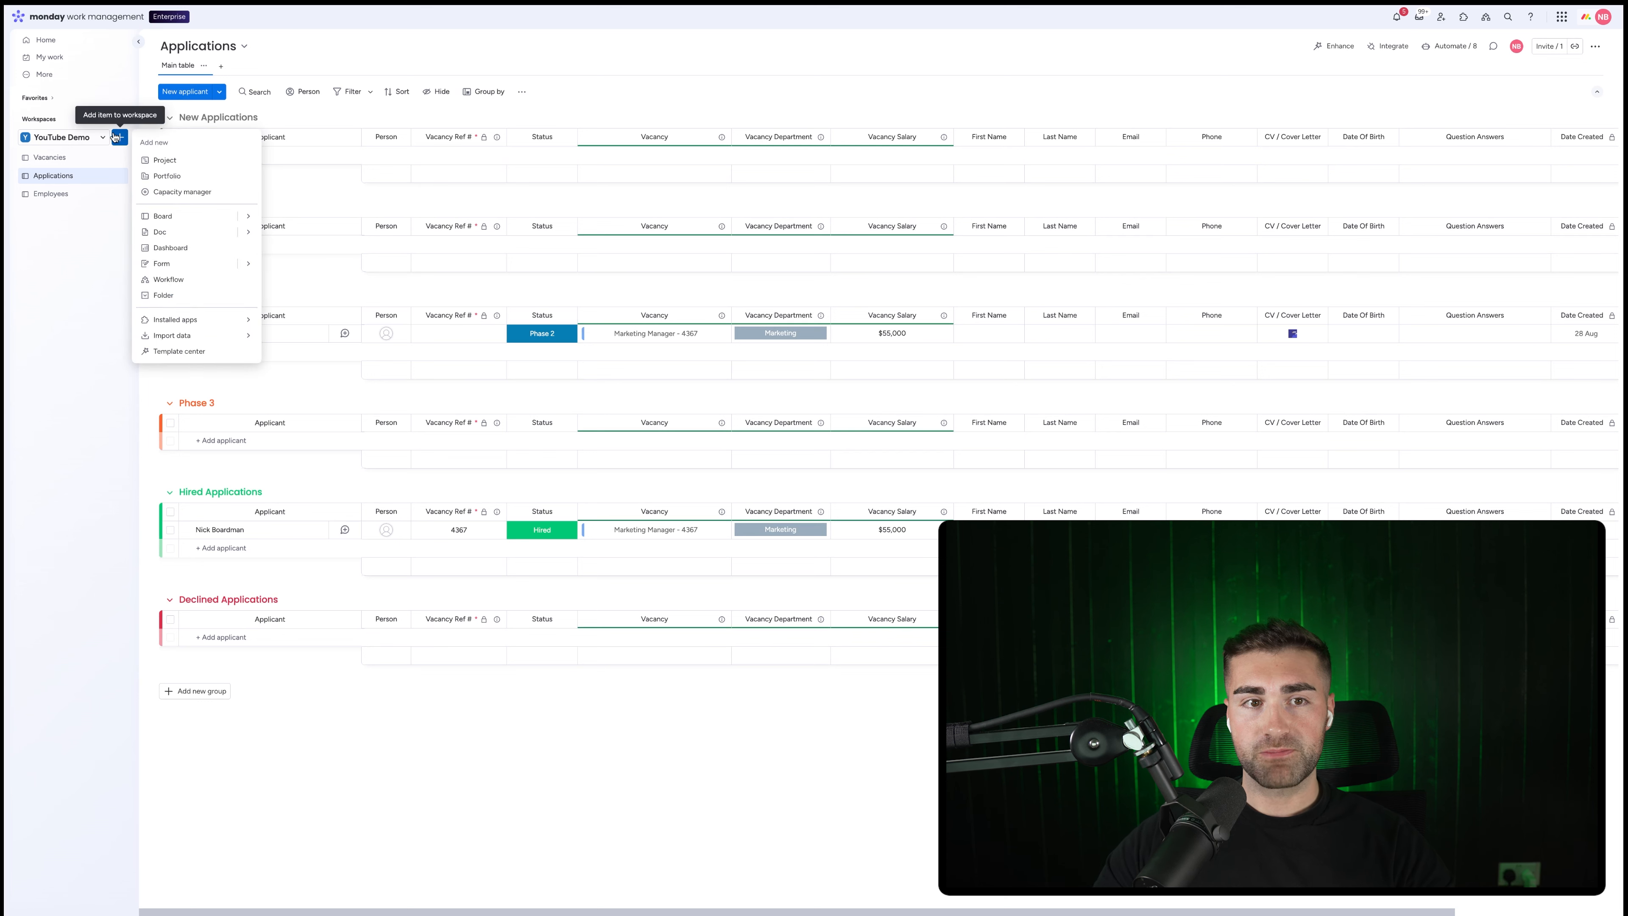
click(170, 248)
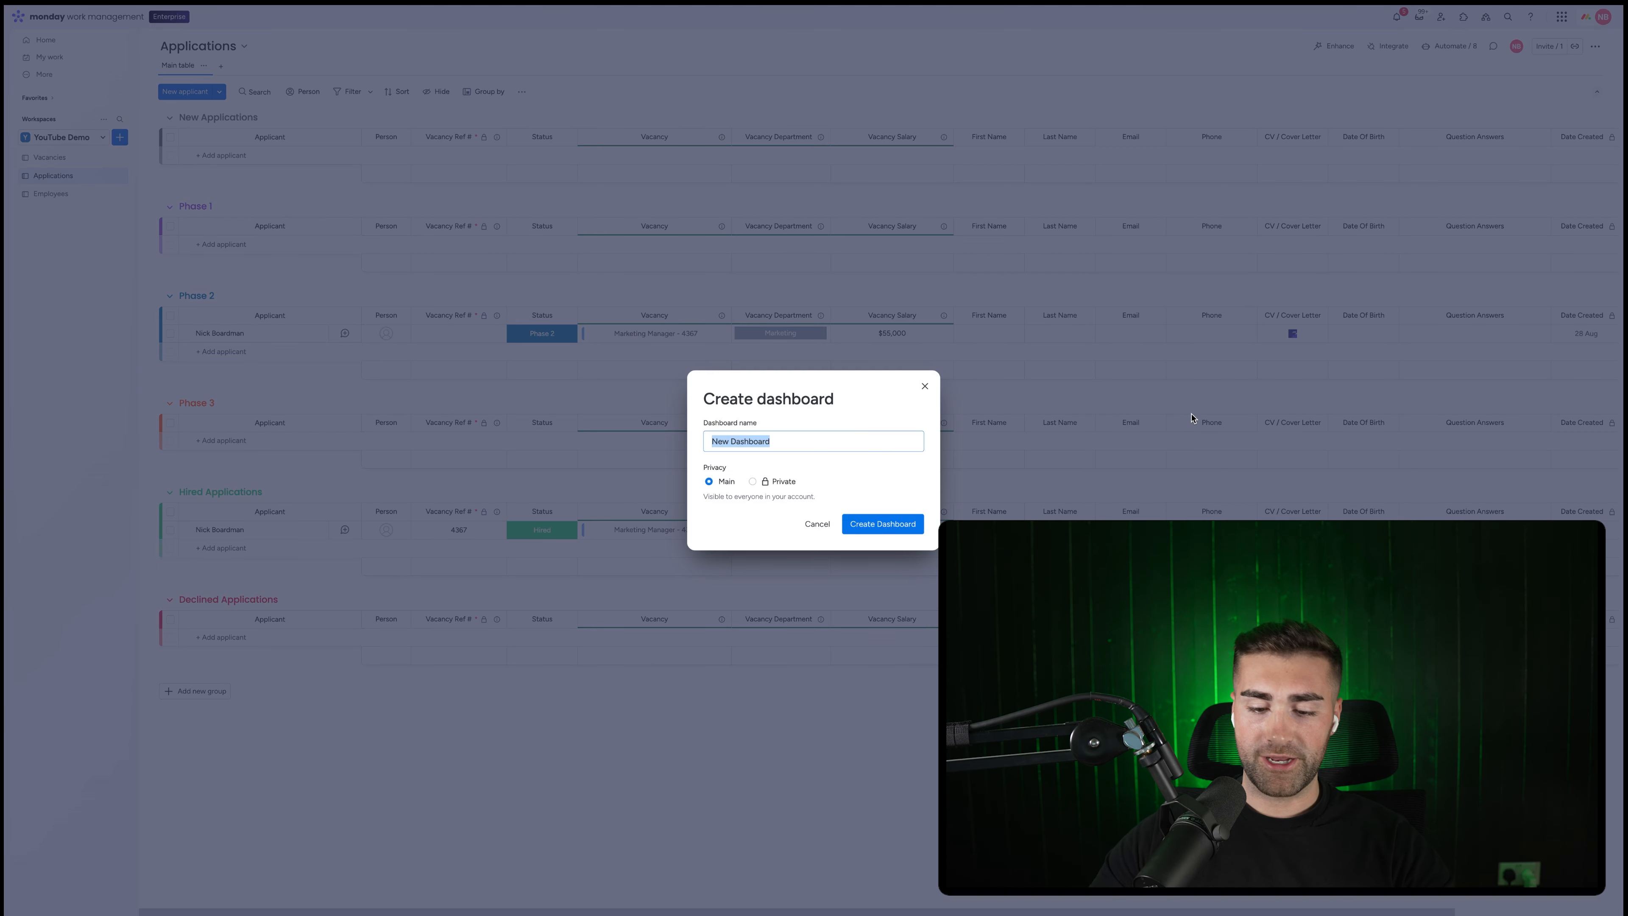
text(HR Dashbo)
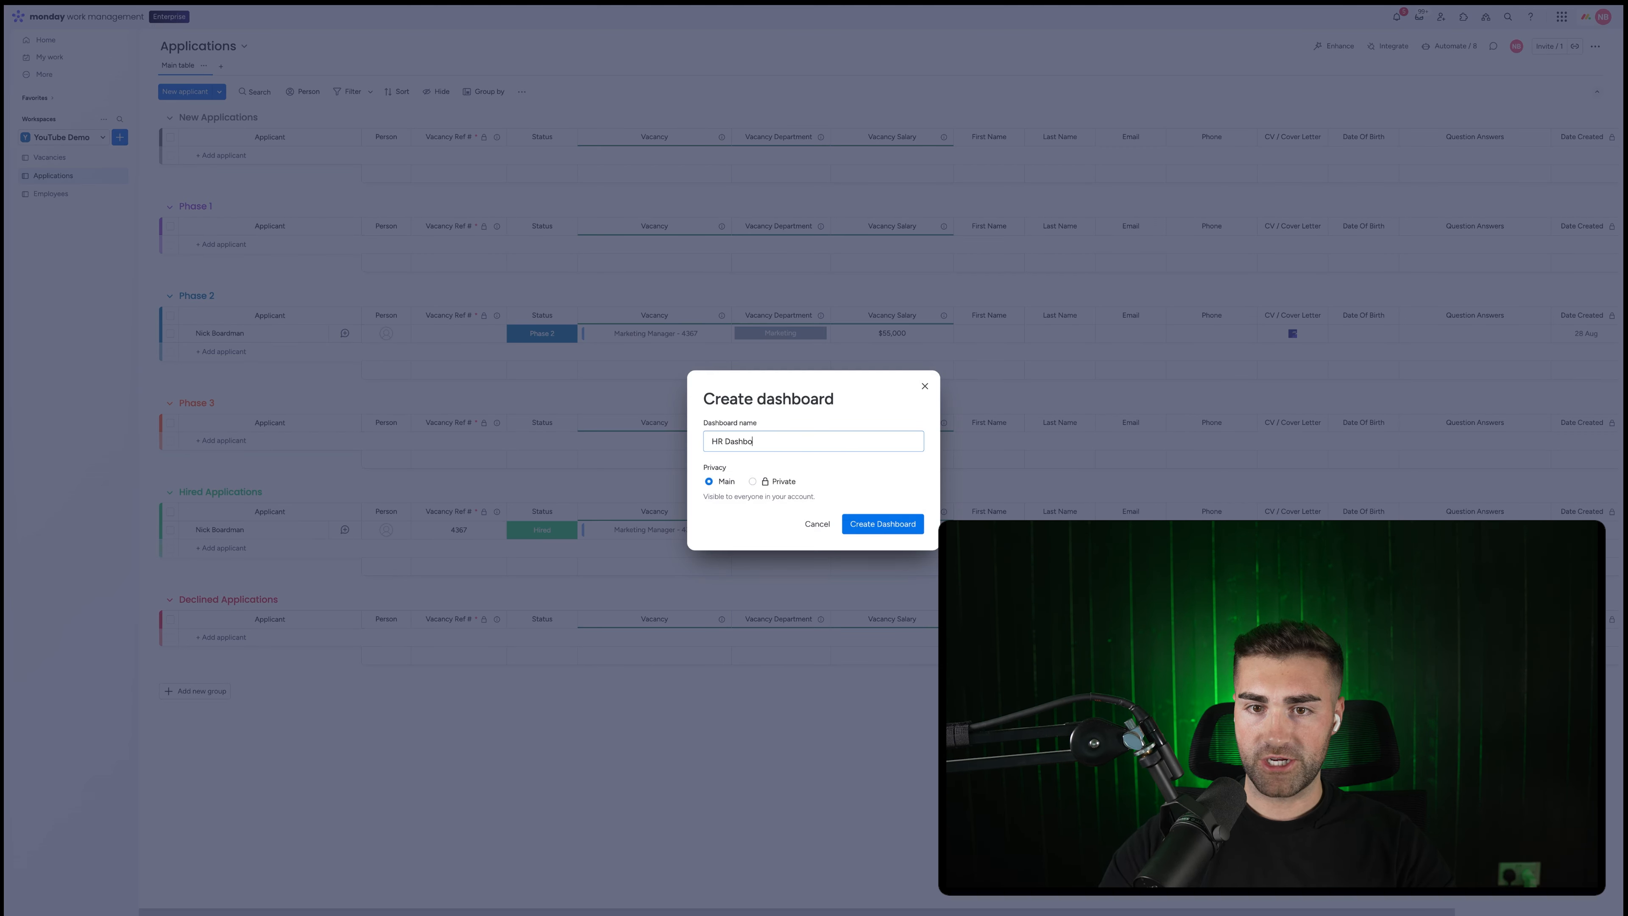
text(ard)
click(840, 468)
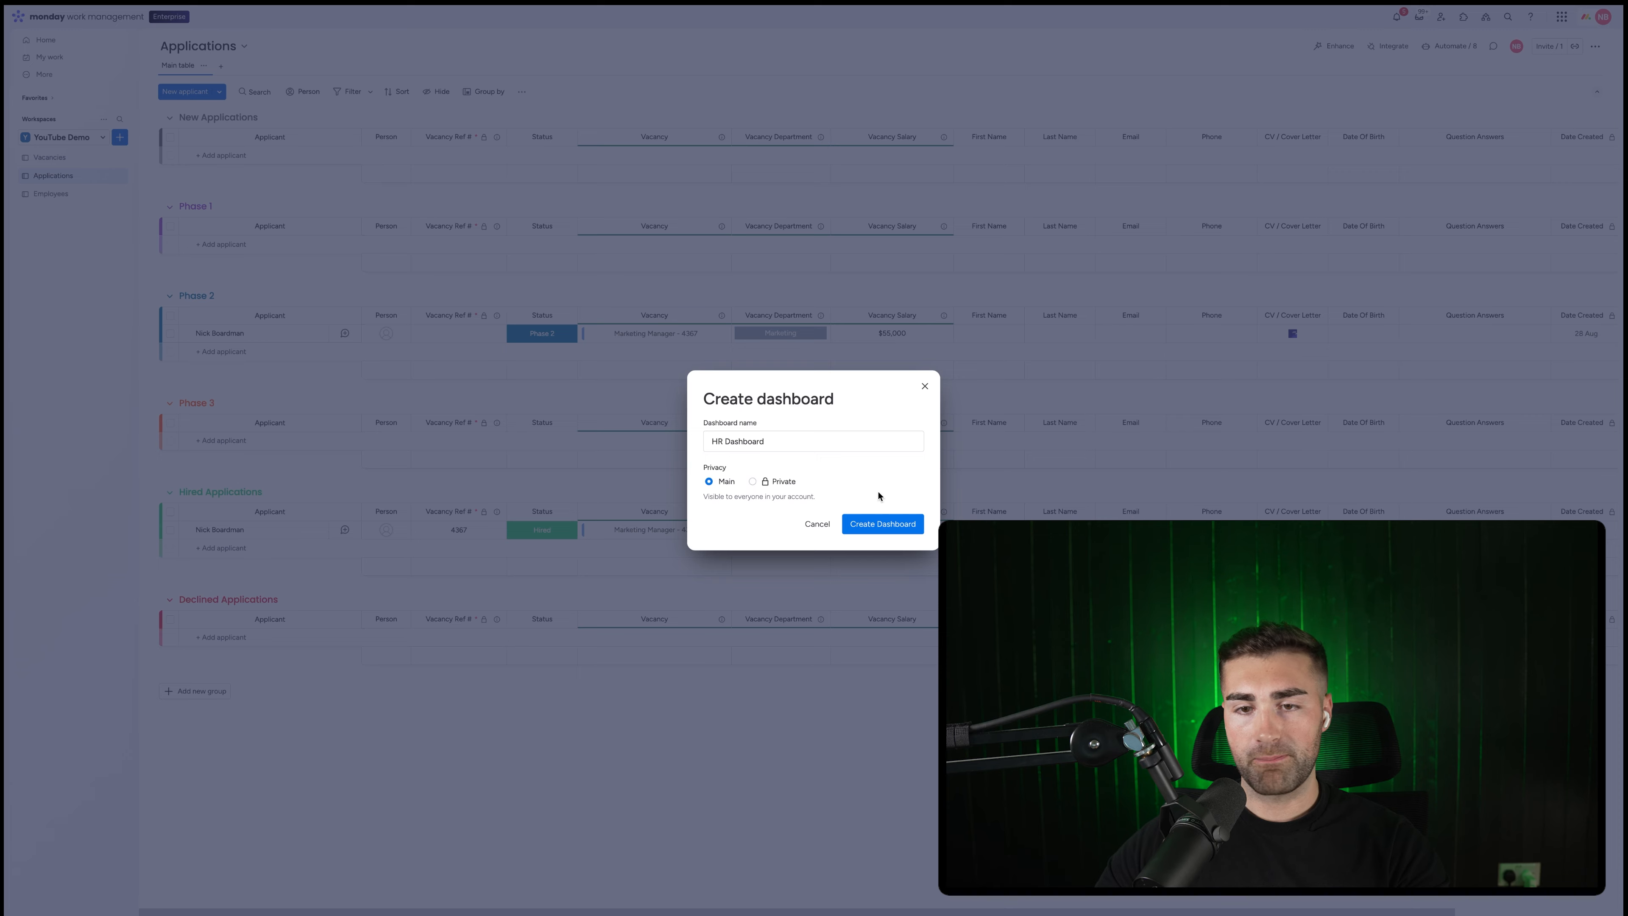
click(882, 523)
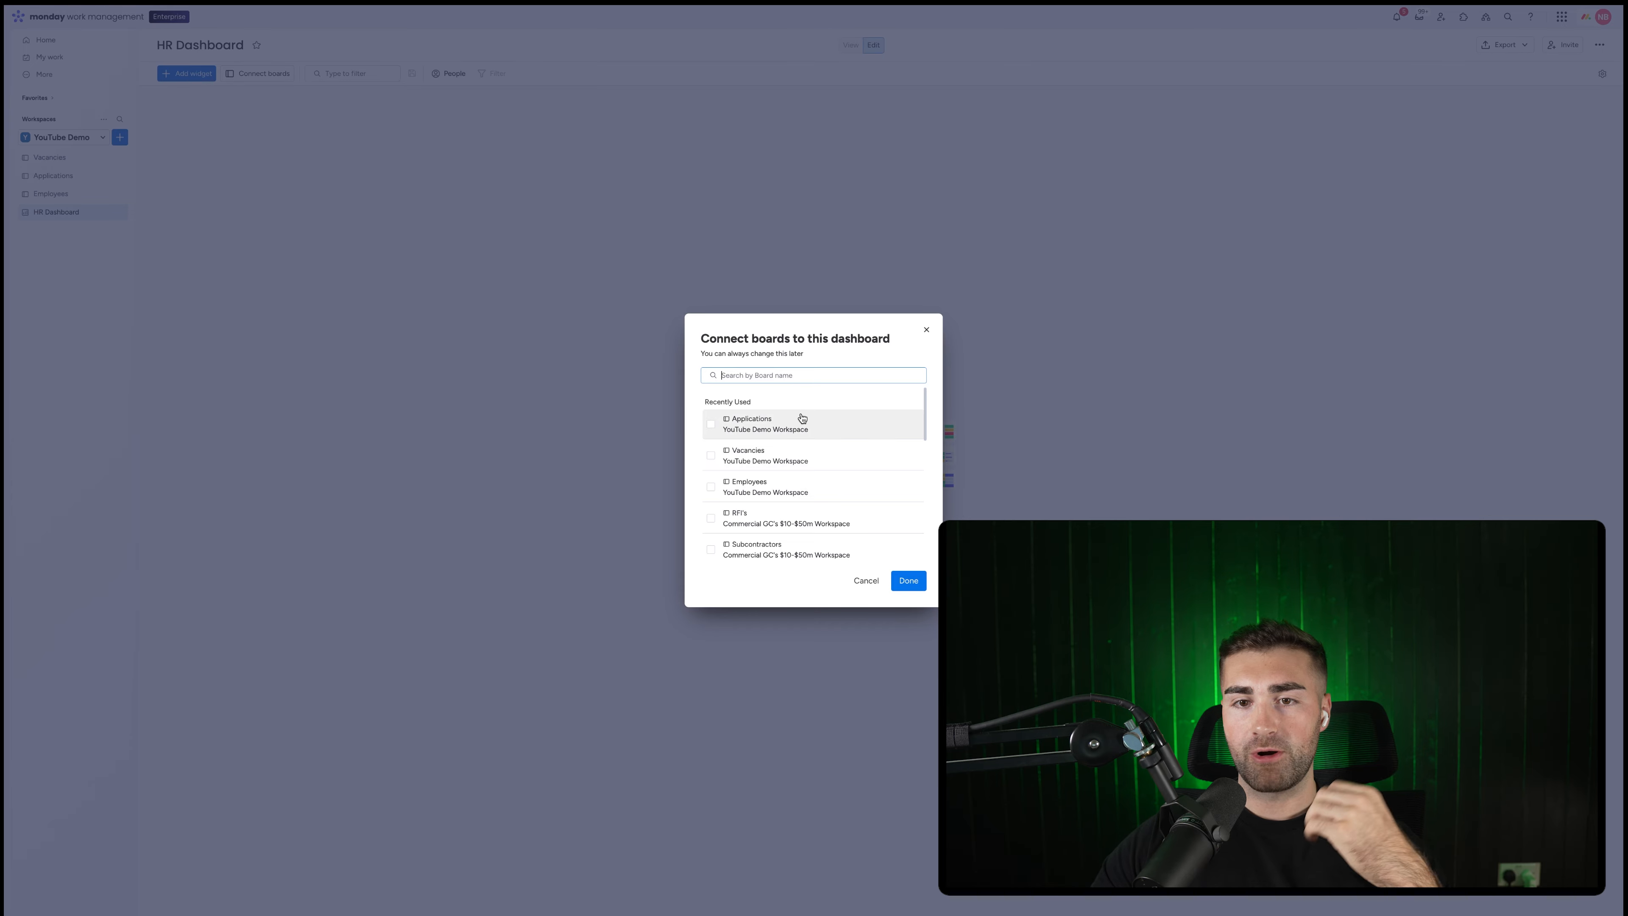
- Connect the Applications, Vacancies and Employees boards to the new dashboard
click(801, 423)
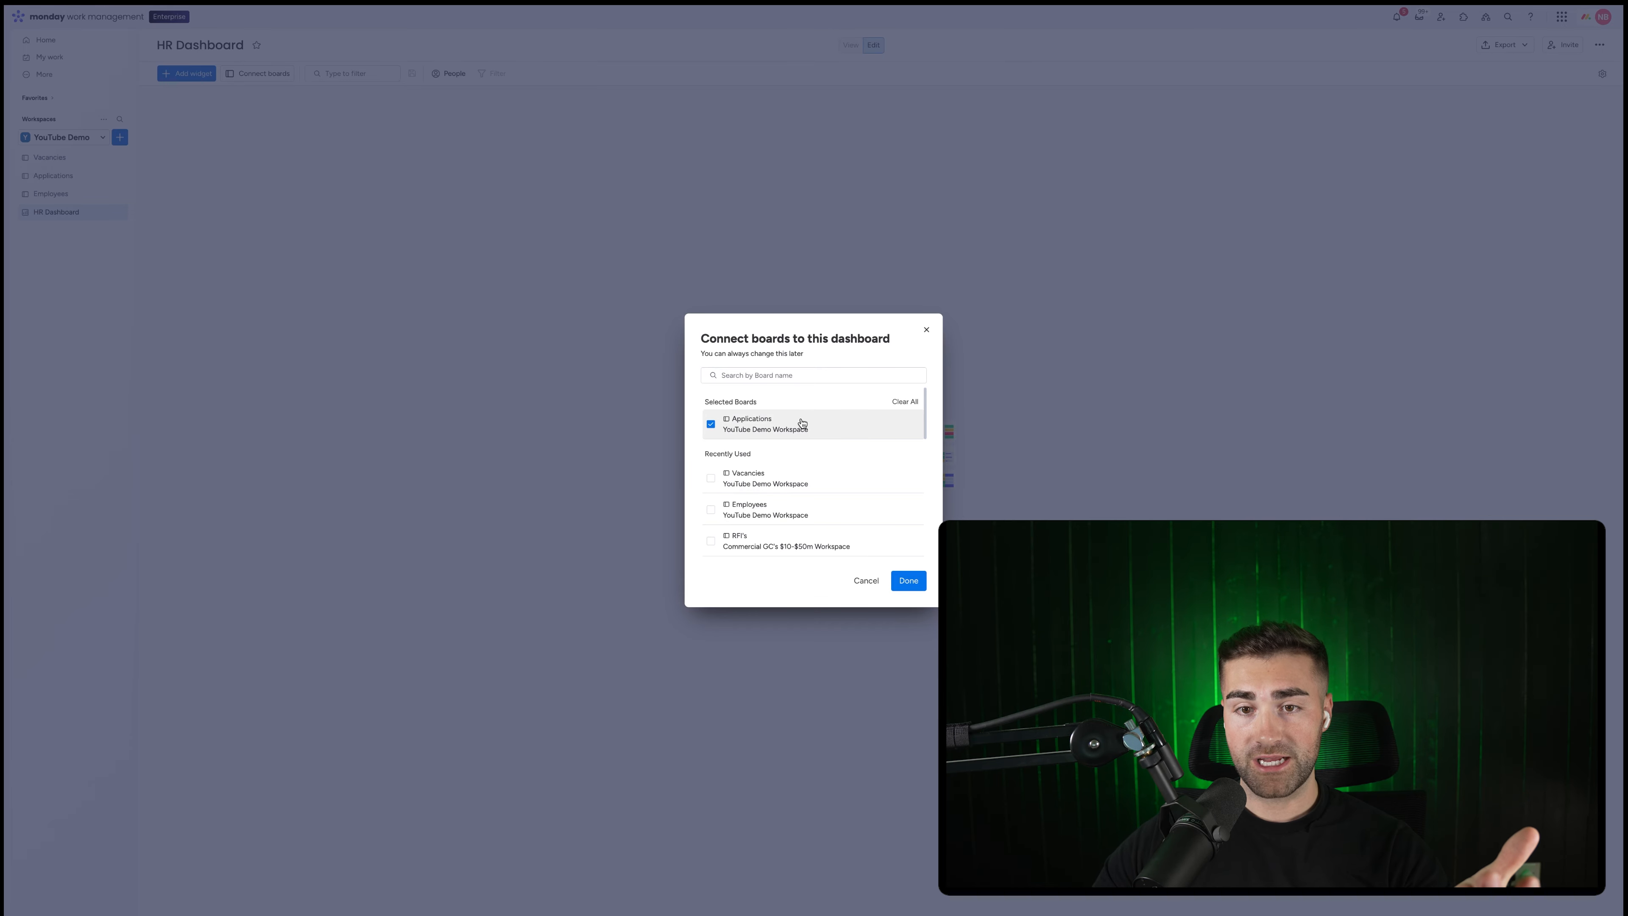
click(783, 474)
click(782, 511)
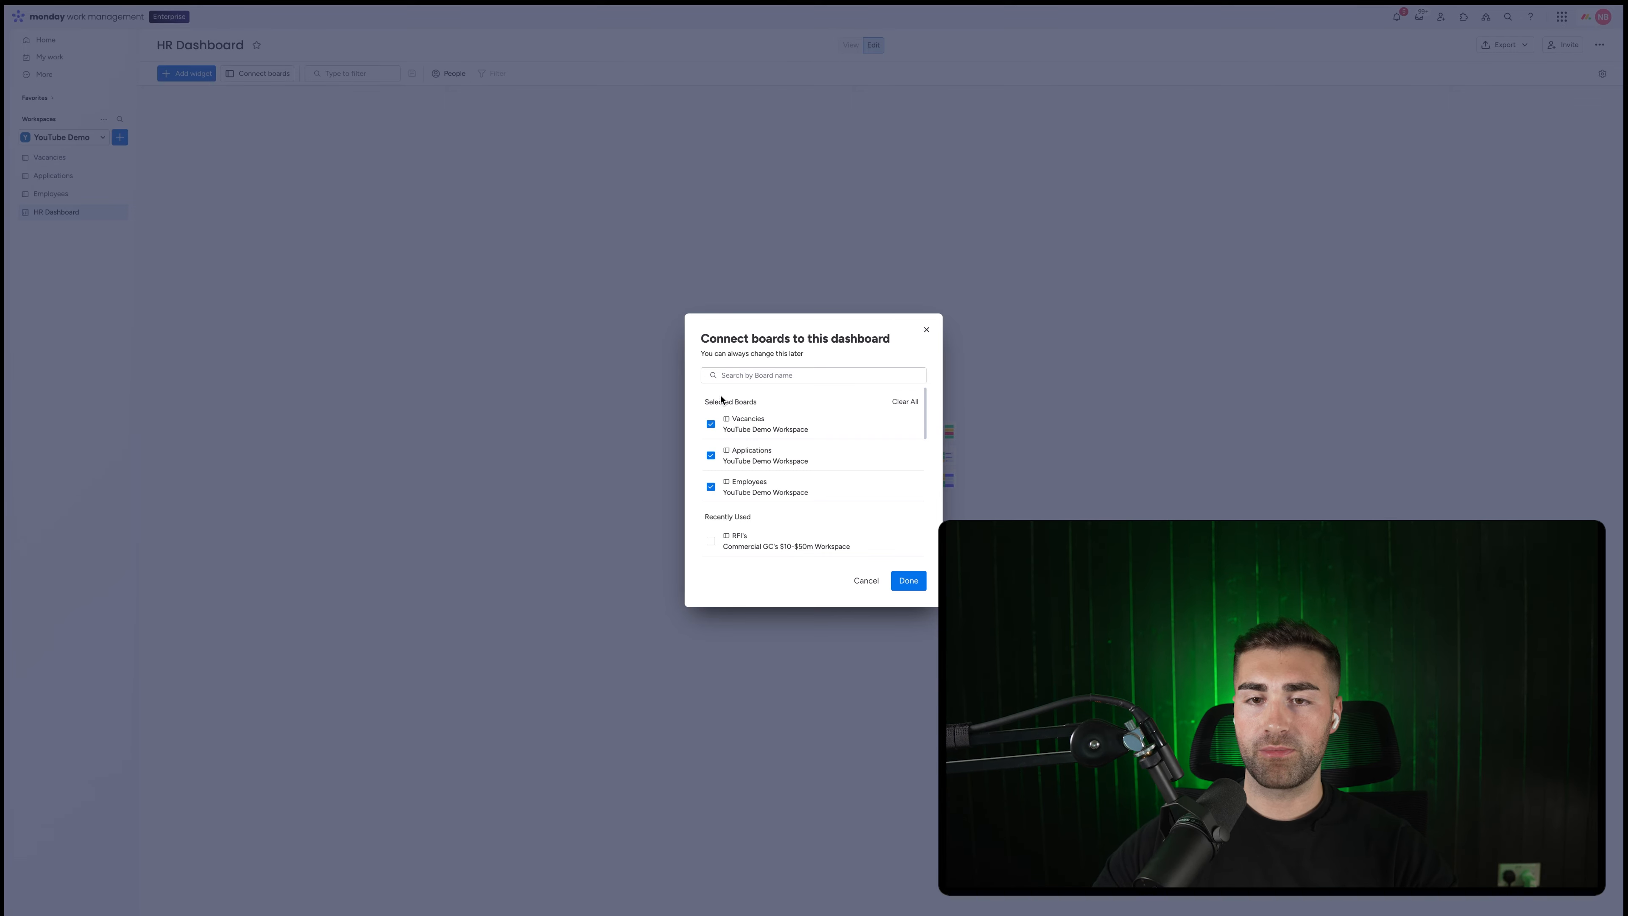
click(908, 580)
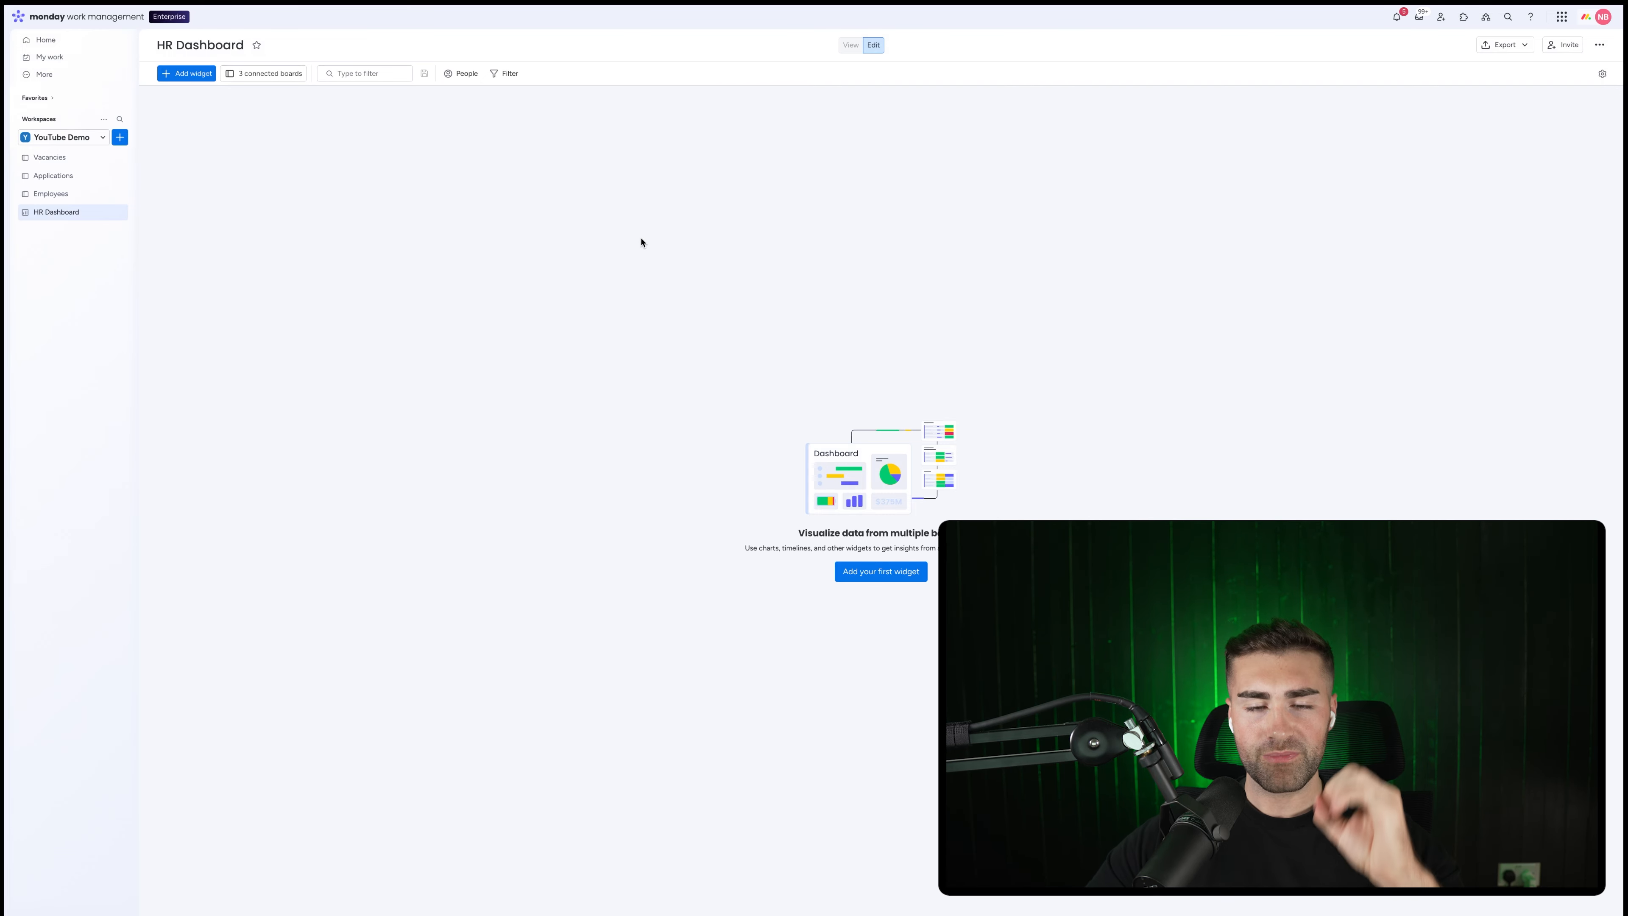
- Check the date columns on the Vacancies board and restrict the dashboard's Avg. Time To Hire A Vacancy widget to Vacancies data only
click(50, 157)
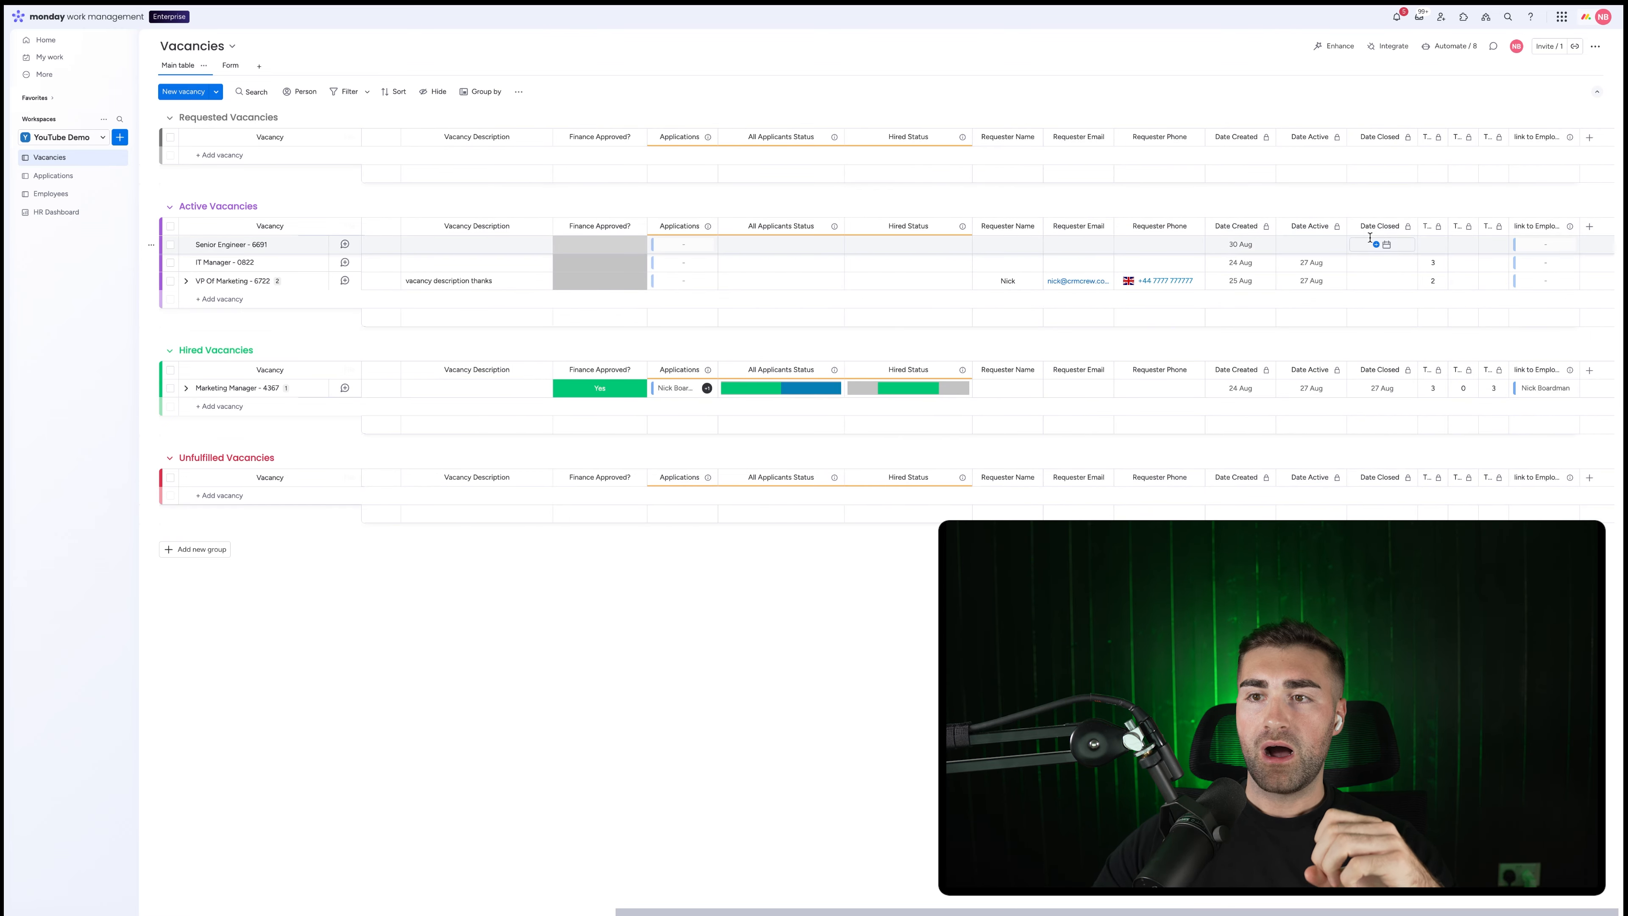
click(56, 211)
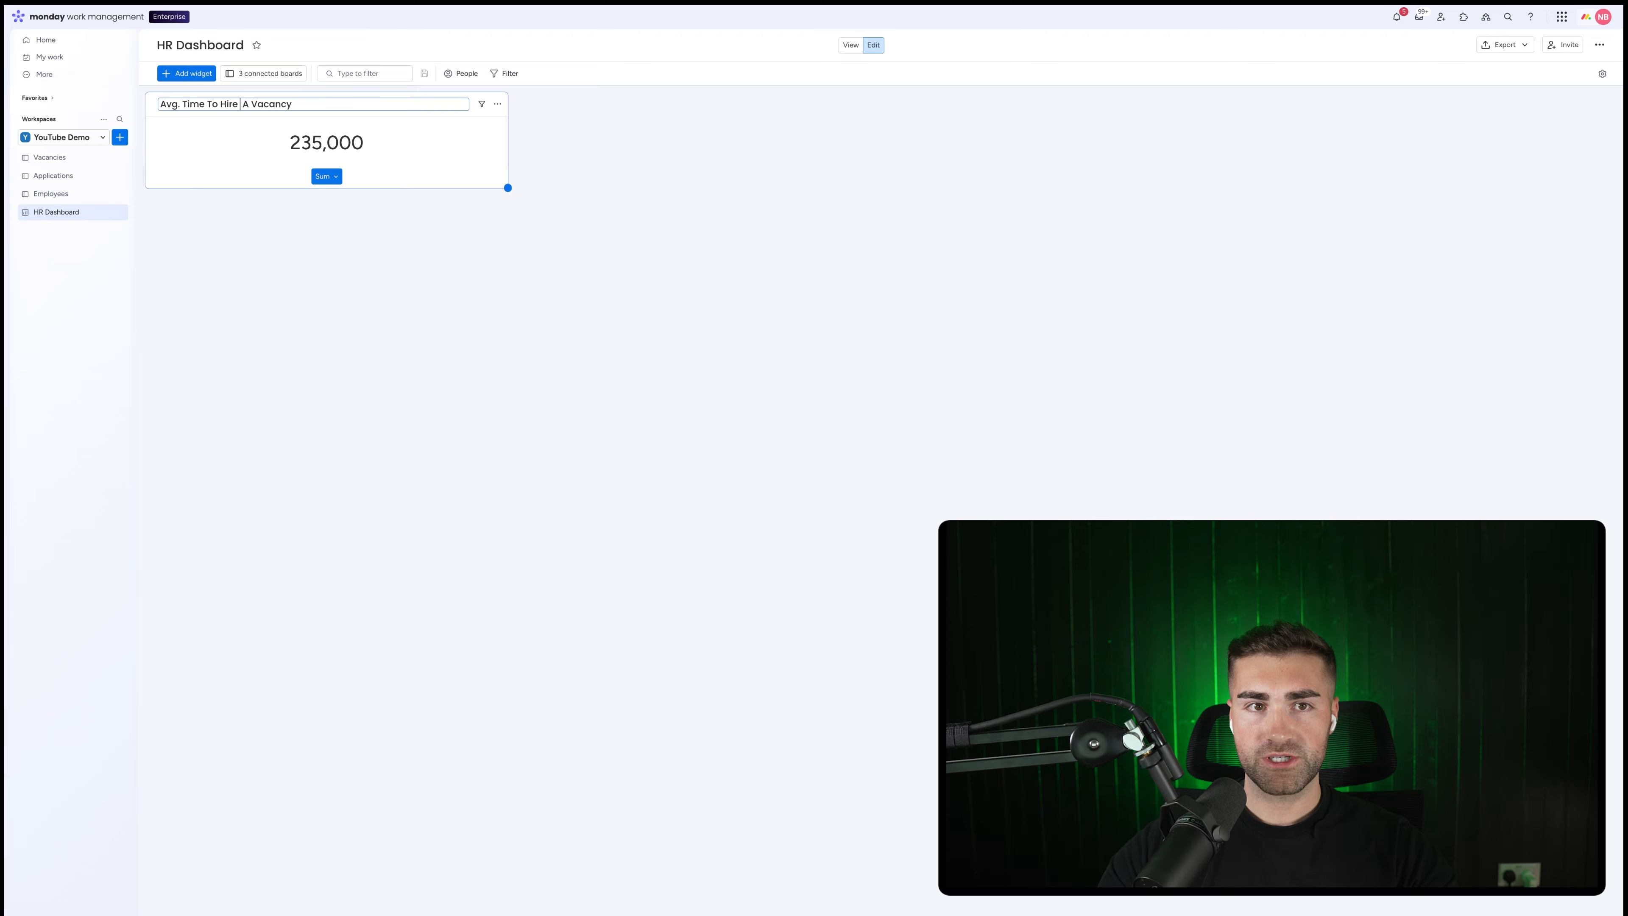
click(493, 106)
click(501, 145)
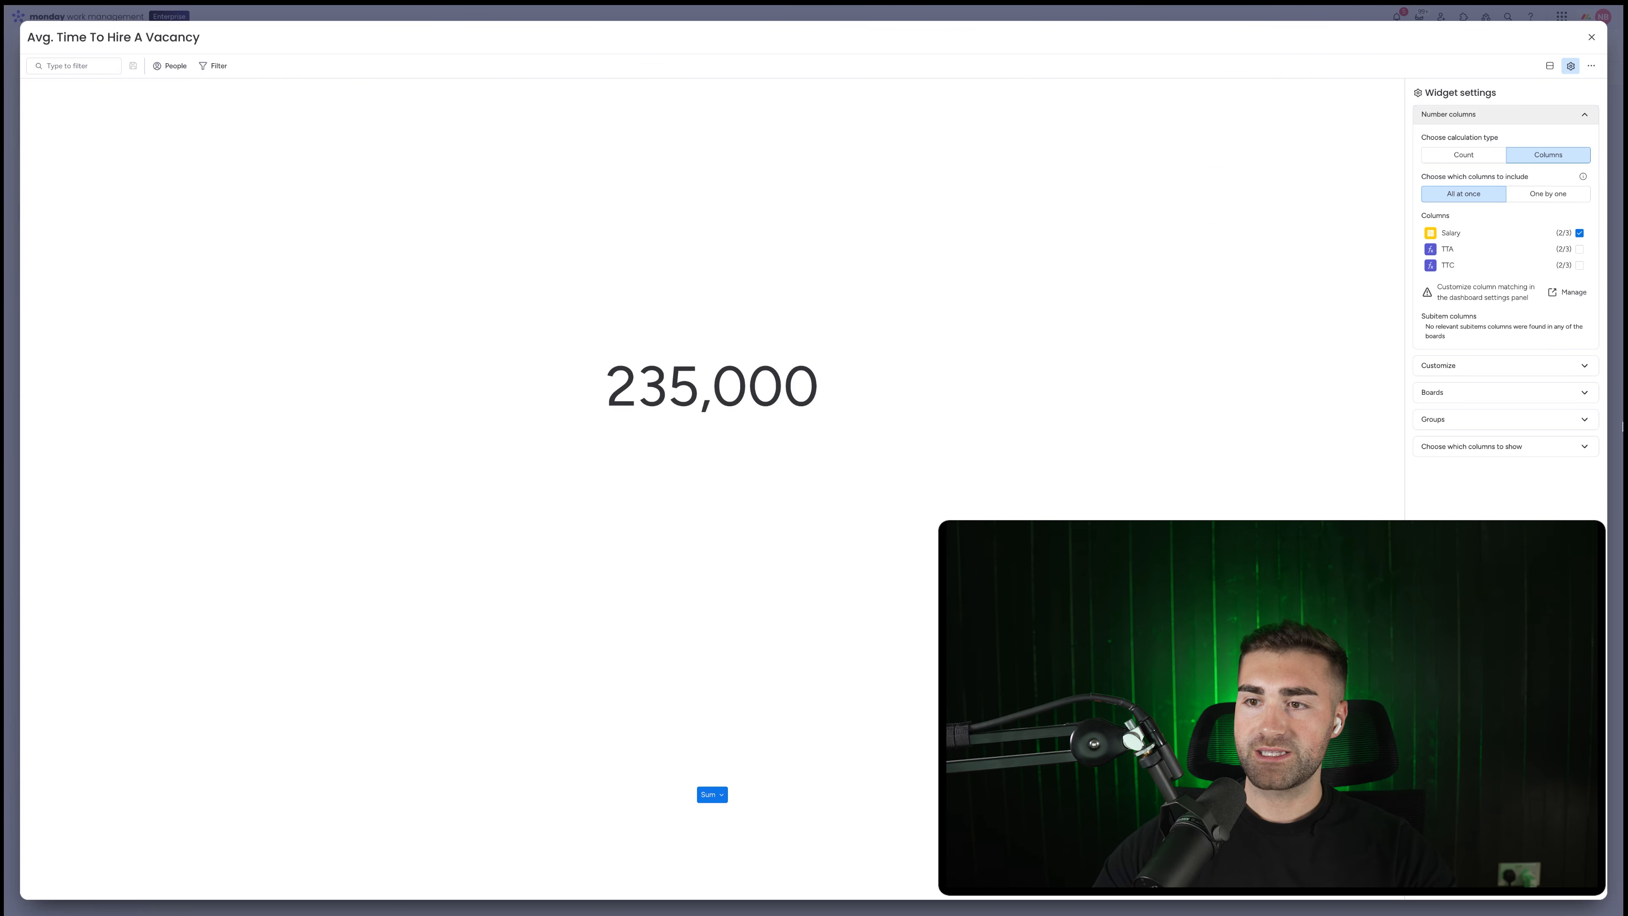
click(1489, 392)
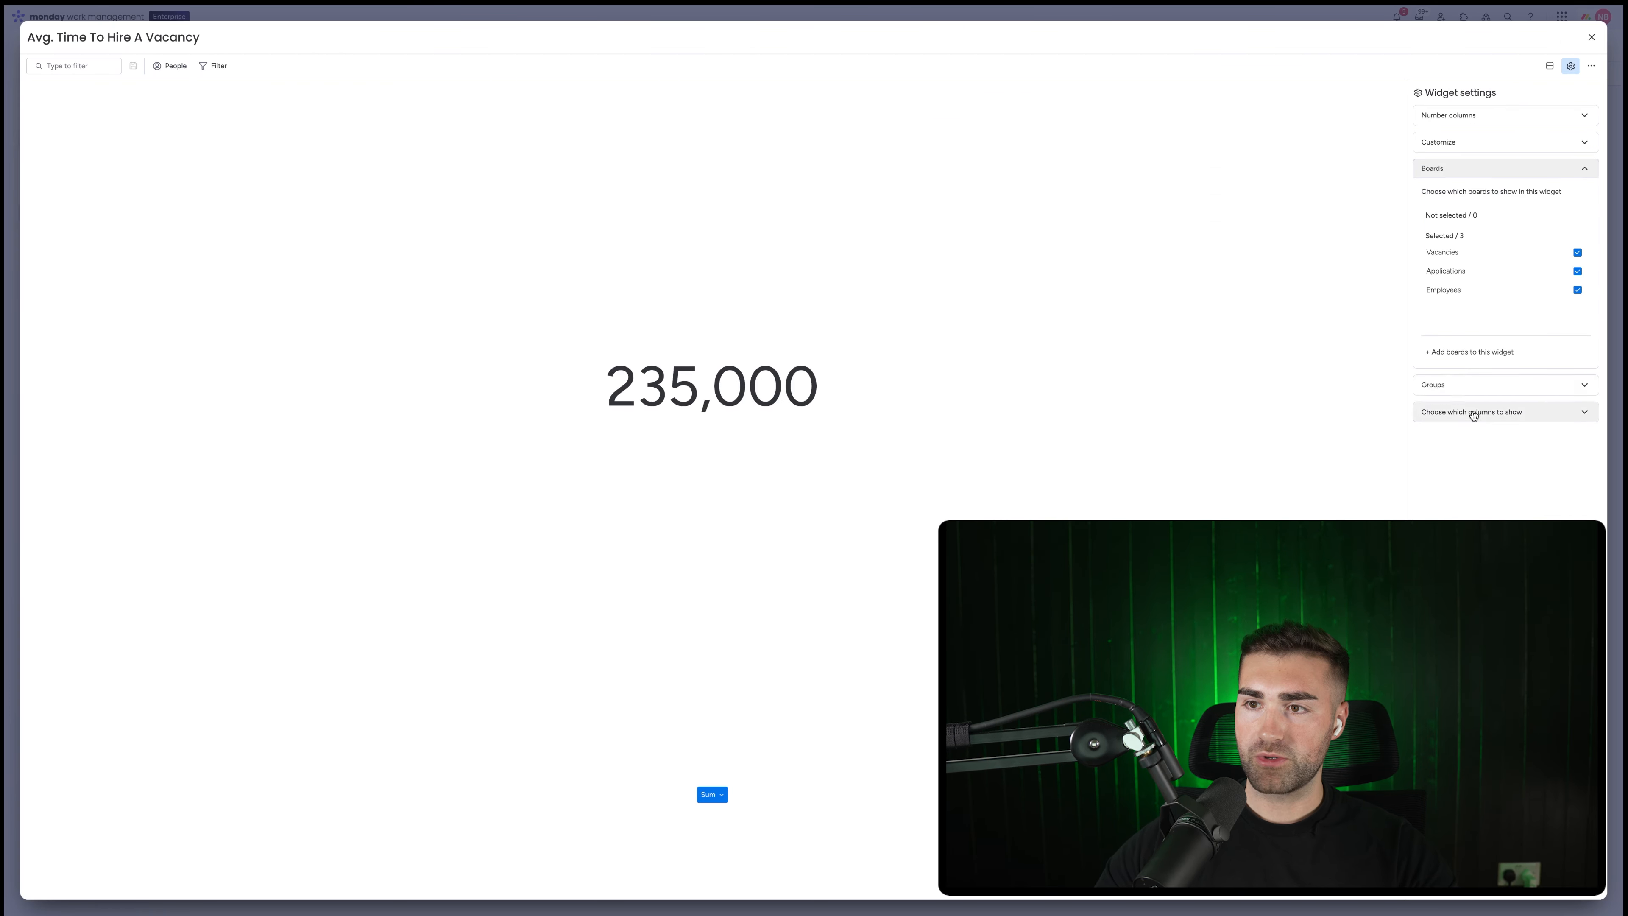
click(1445, 288)
click(1445, 286)
- Choose the widget's number columns one by one and include only TTC from the Vacancies board
click(1448, 115)
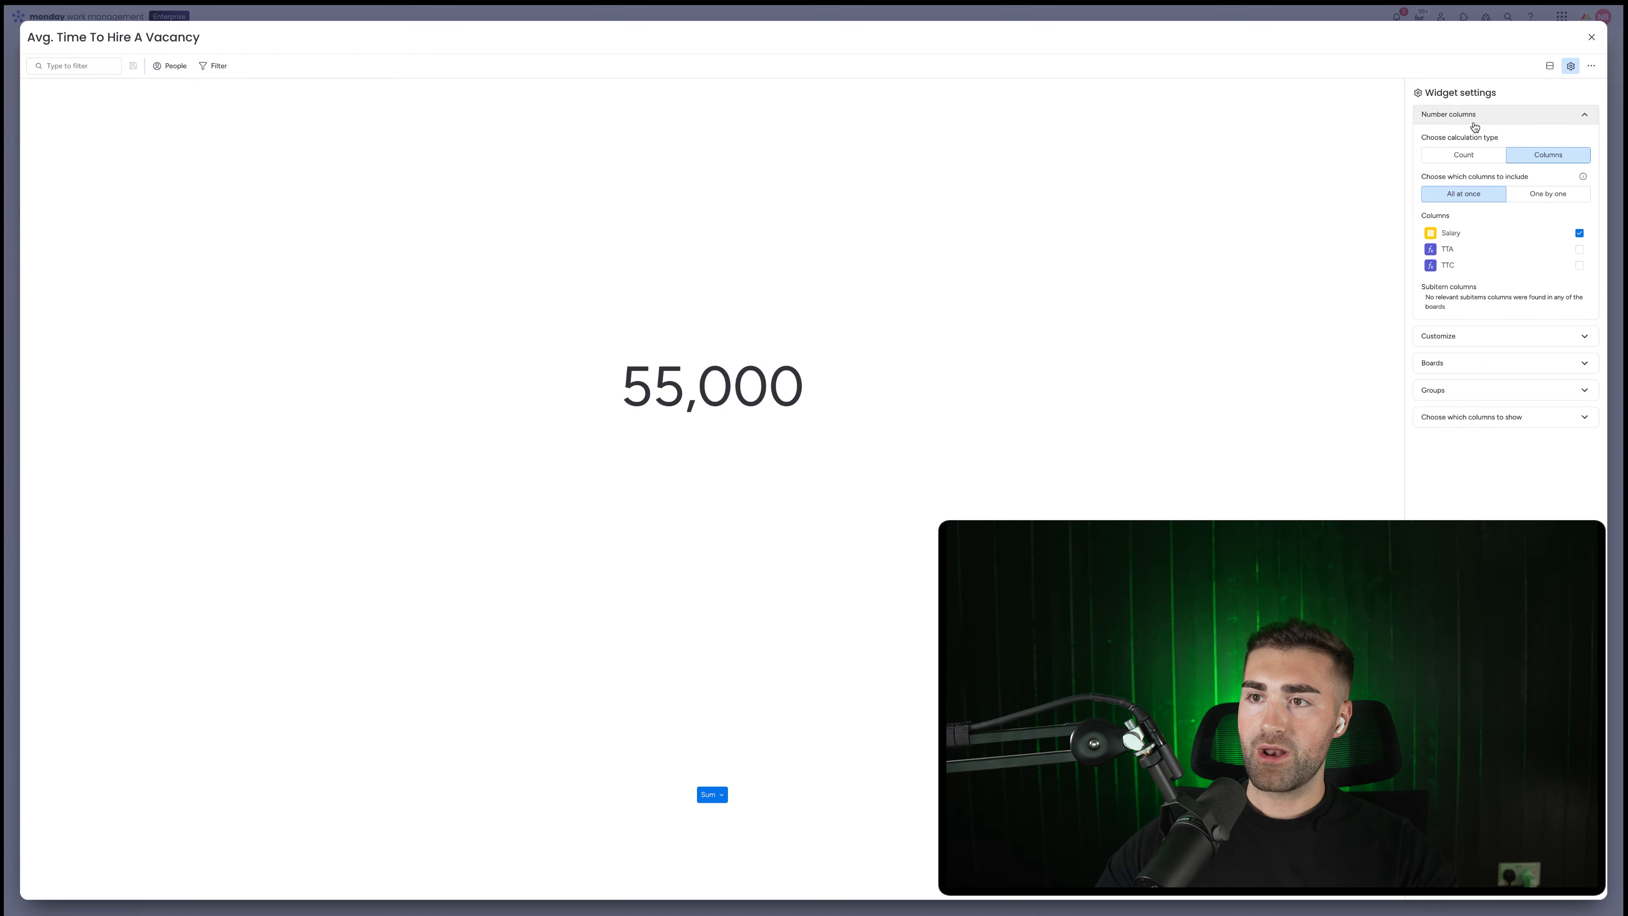
click(1540, 192)
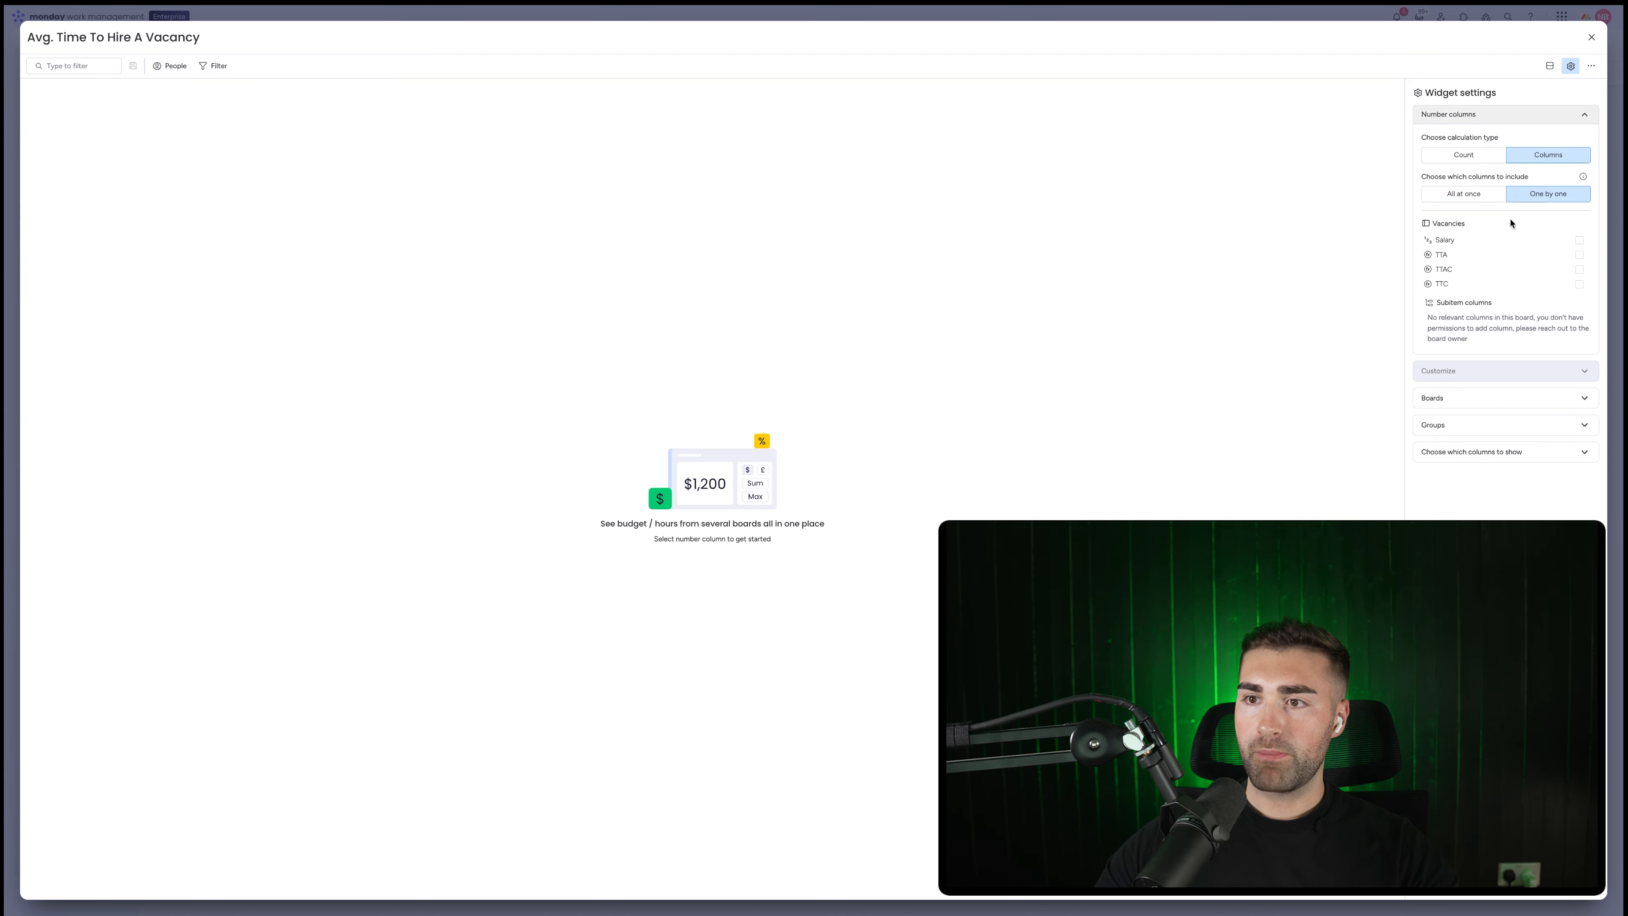
click(1462, 284)
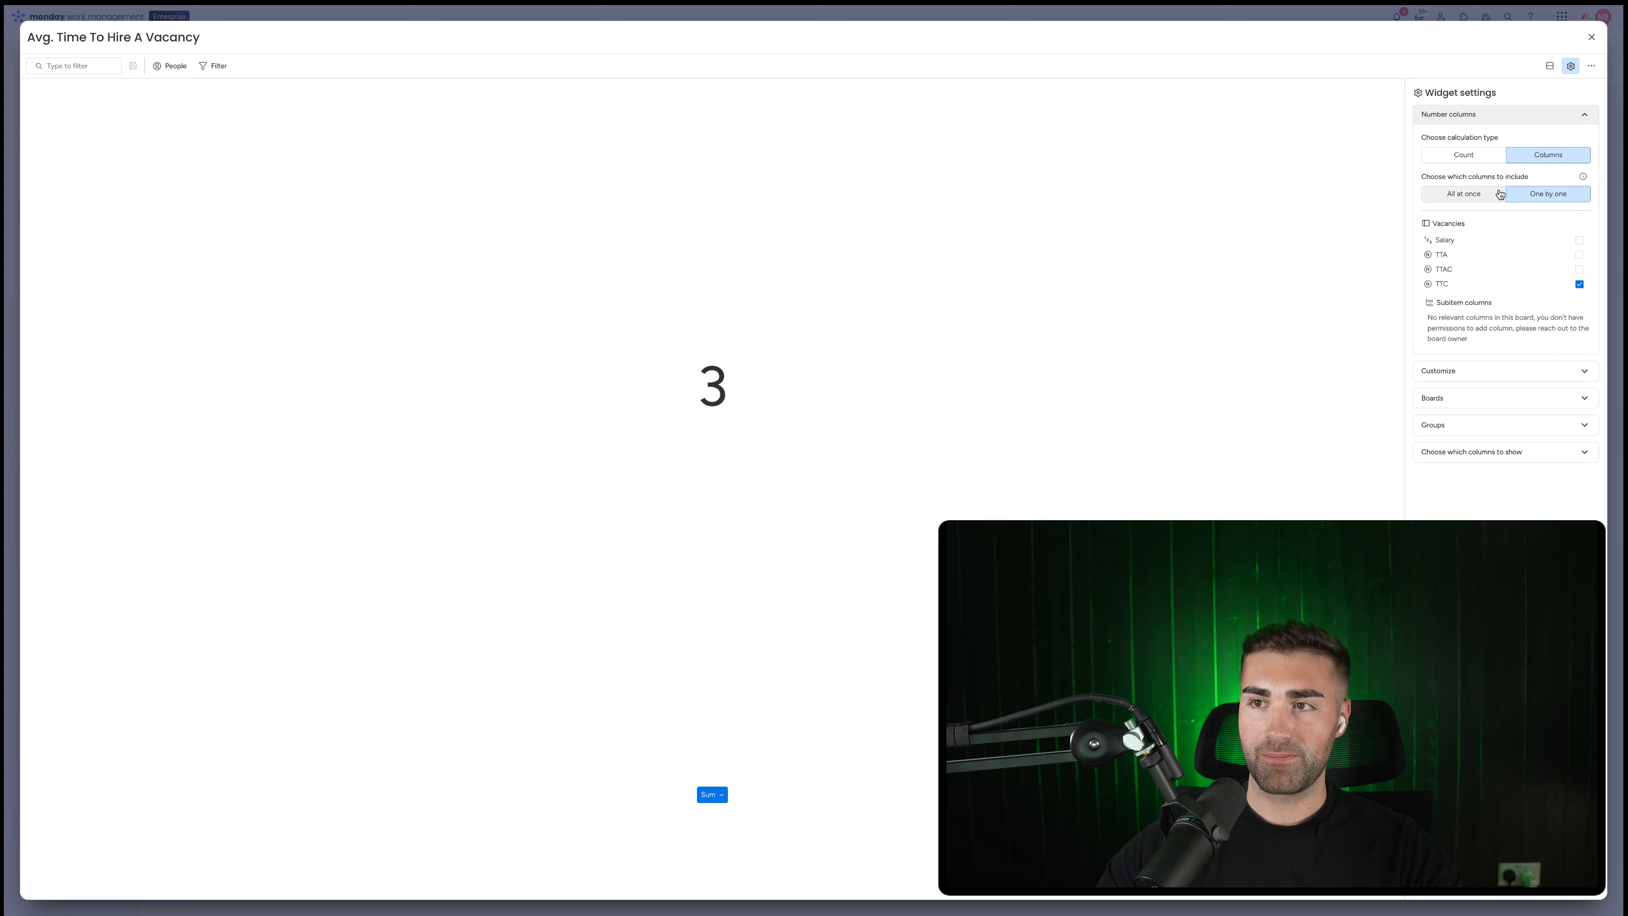
- Customize the widget with the custom unit Days shown after the number
click(1487, 372)
click(1584, 180)
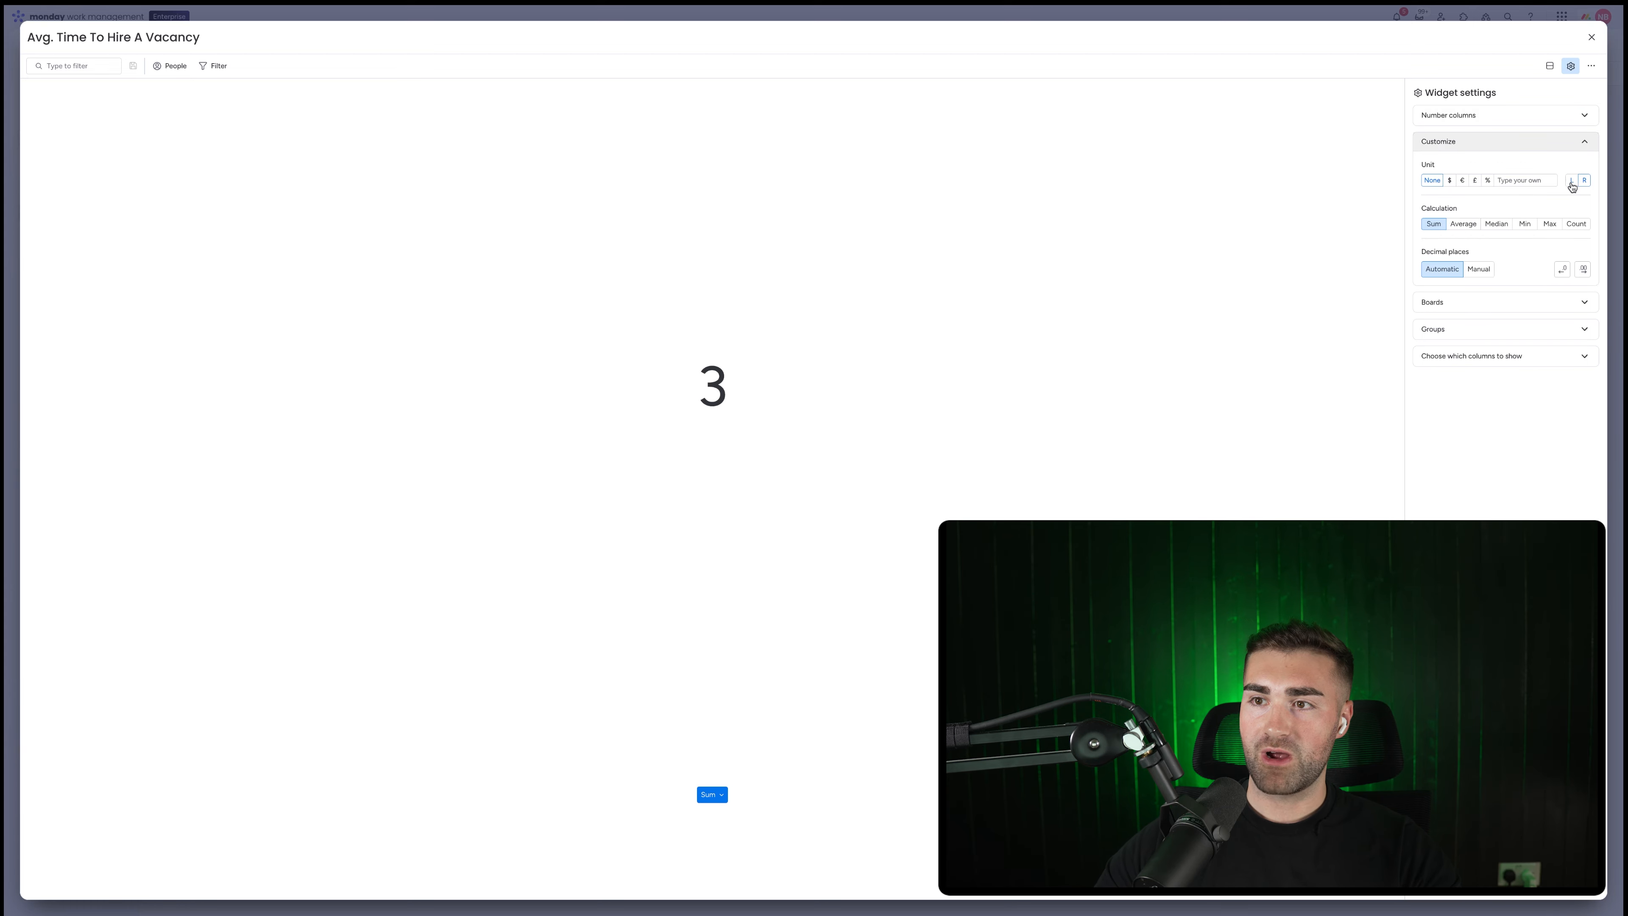
click(1546, 180)
text(Days)
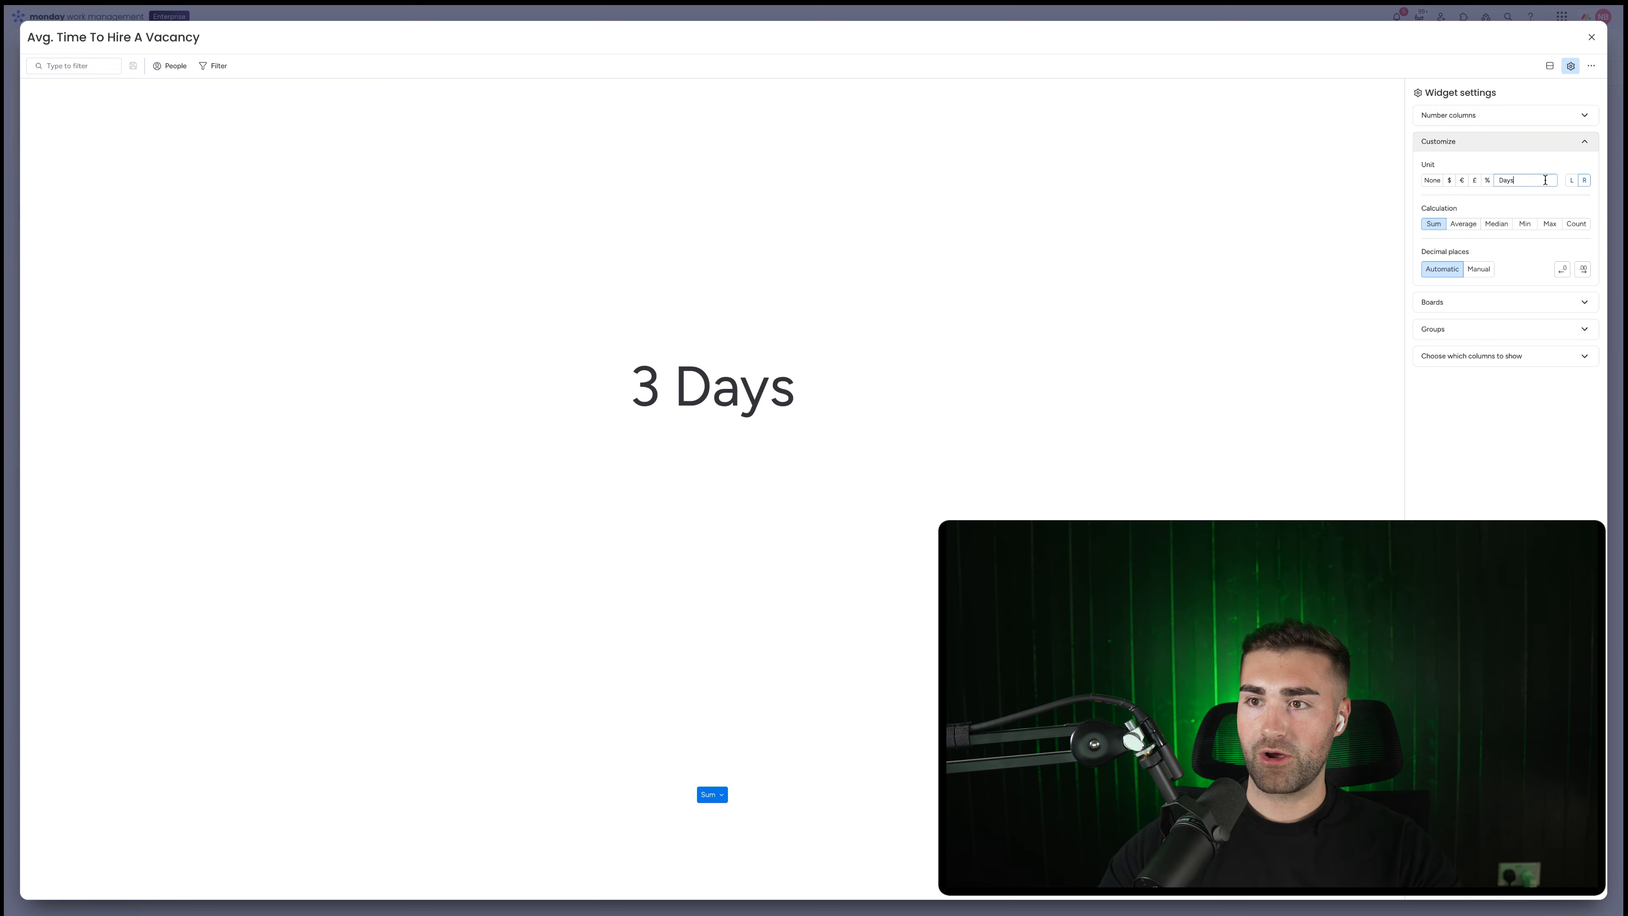
- Set the widget's calculation to Average with manual decimal places reduced to zero, and leave its settings
click(1463, 224)
click(1472, 270)
click(1561, 269)
click(1561, 269)
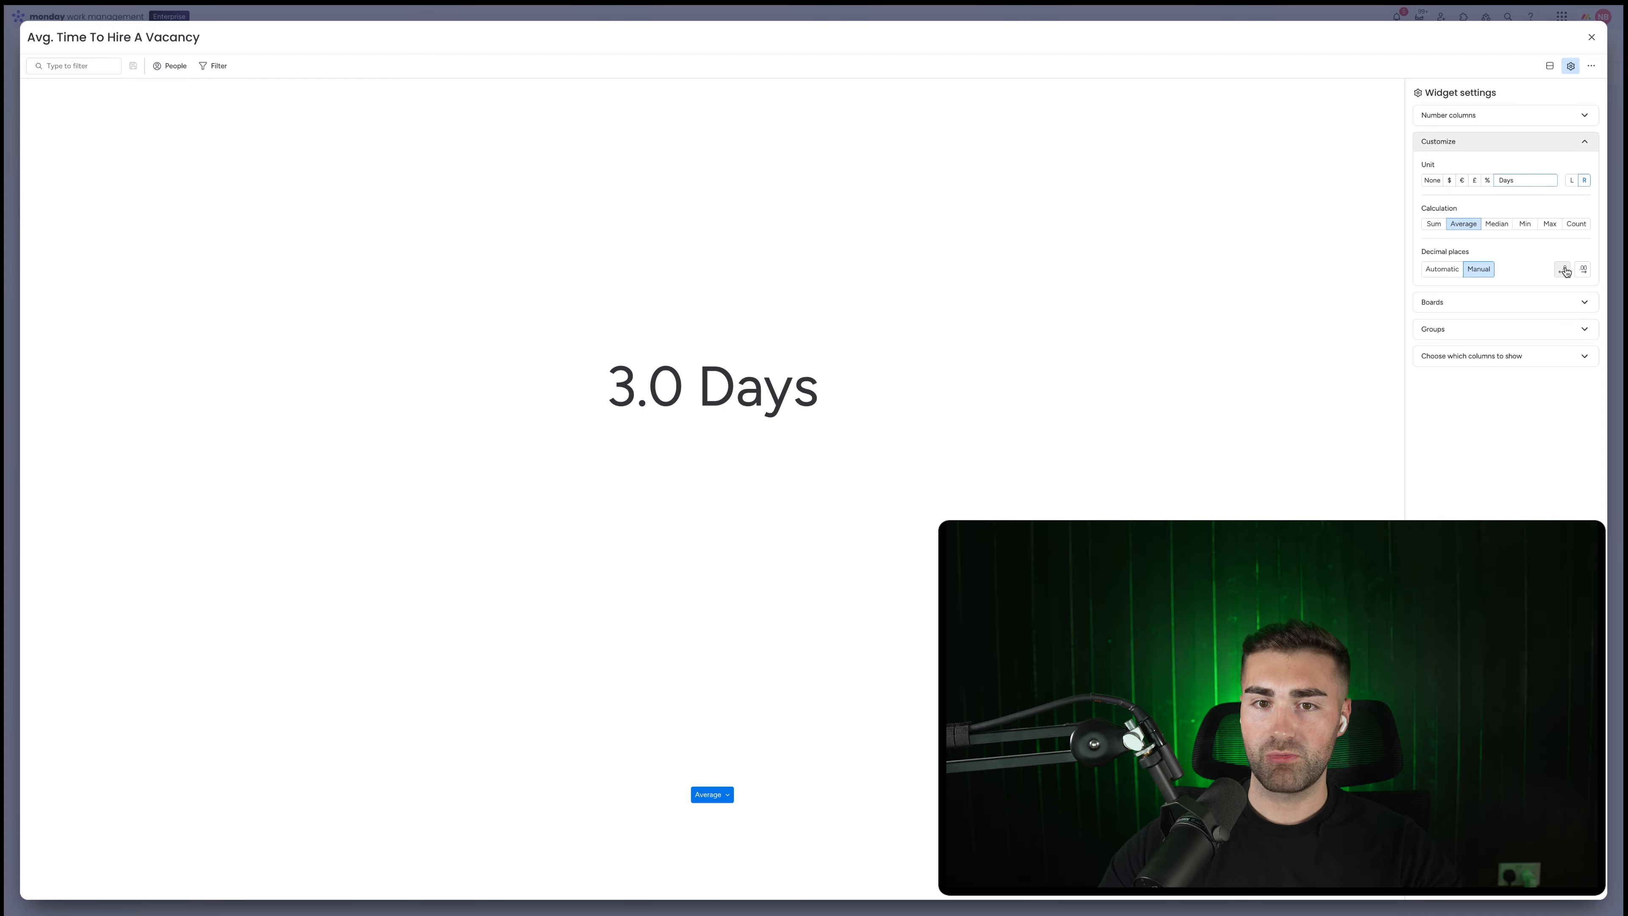
click(1561, 269)
click(1591, 38)
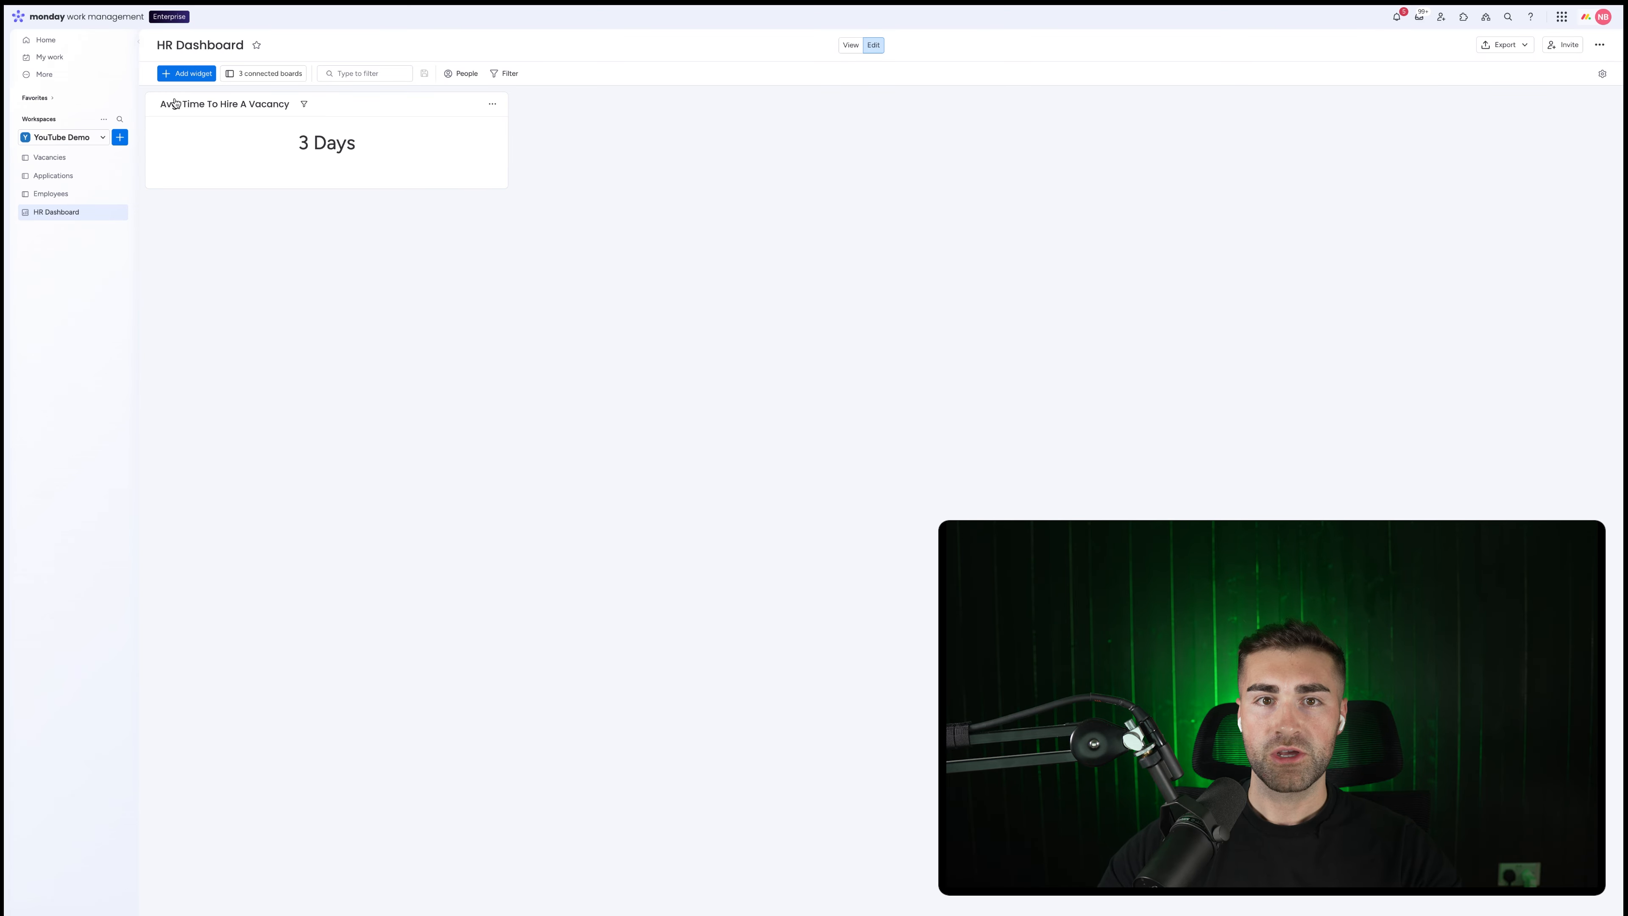
- Review which number column the Avg. Time To Hire A Vacancy widget uses
click(492, 104)
click(513, 147)
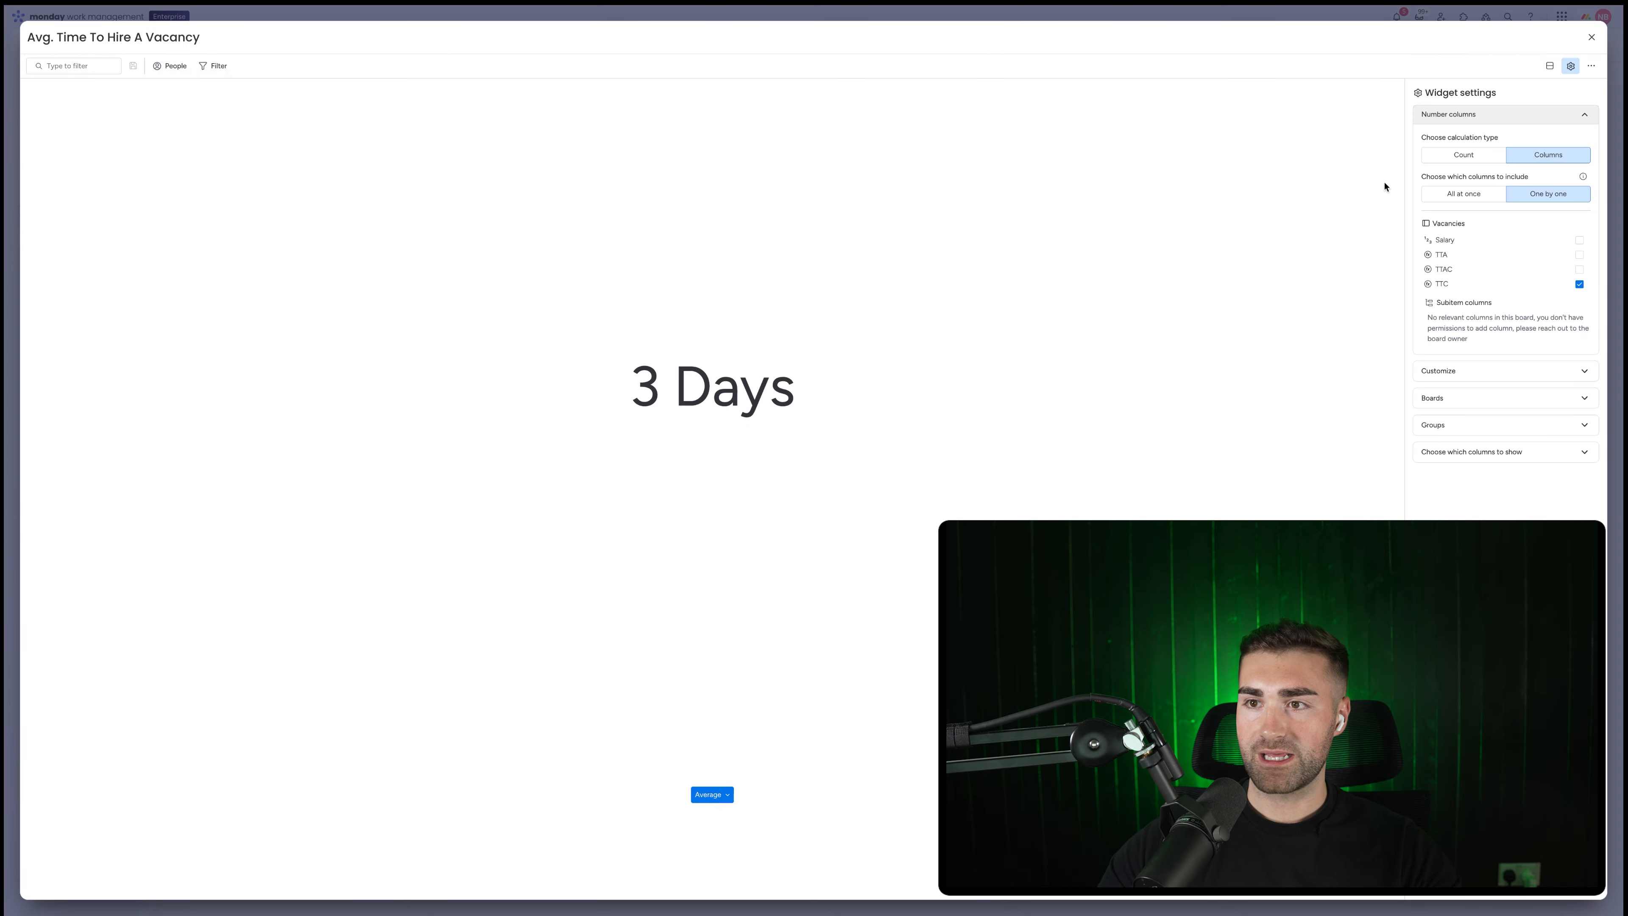
click(1591, 38)
- Widen the TTC column on the Vacancies board, inspect its formula and reapply it as is
click(49, 157)
scroll(961, 269, right, 10)
drag(1508, 225, 1562, 232)
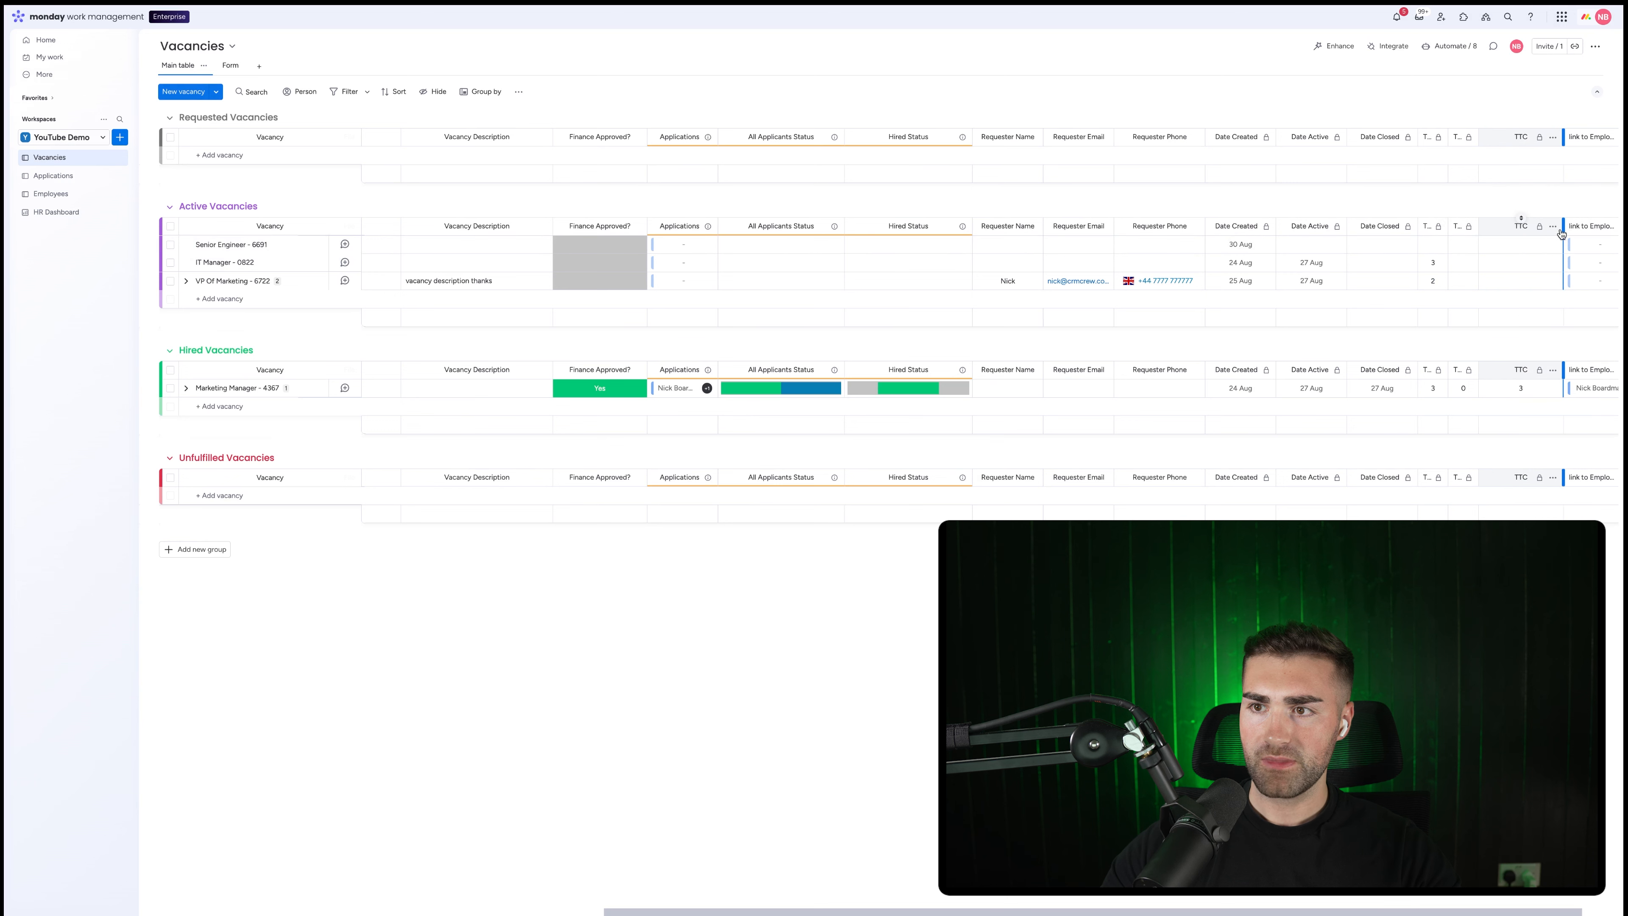
click(1506, 249)
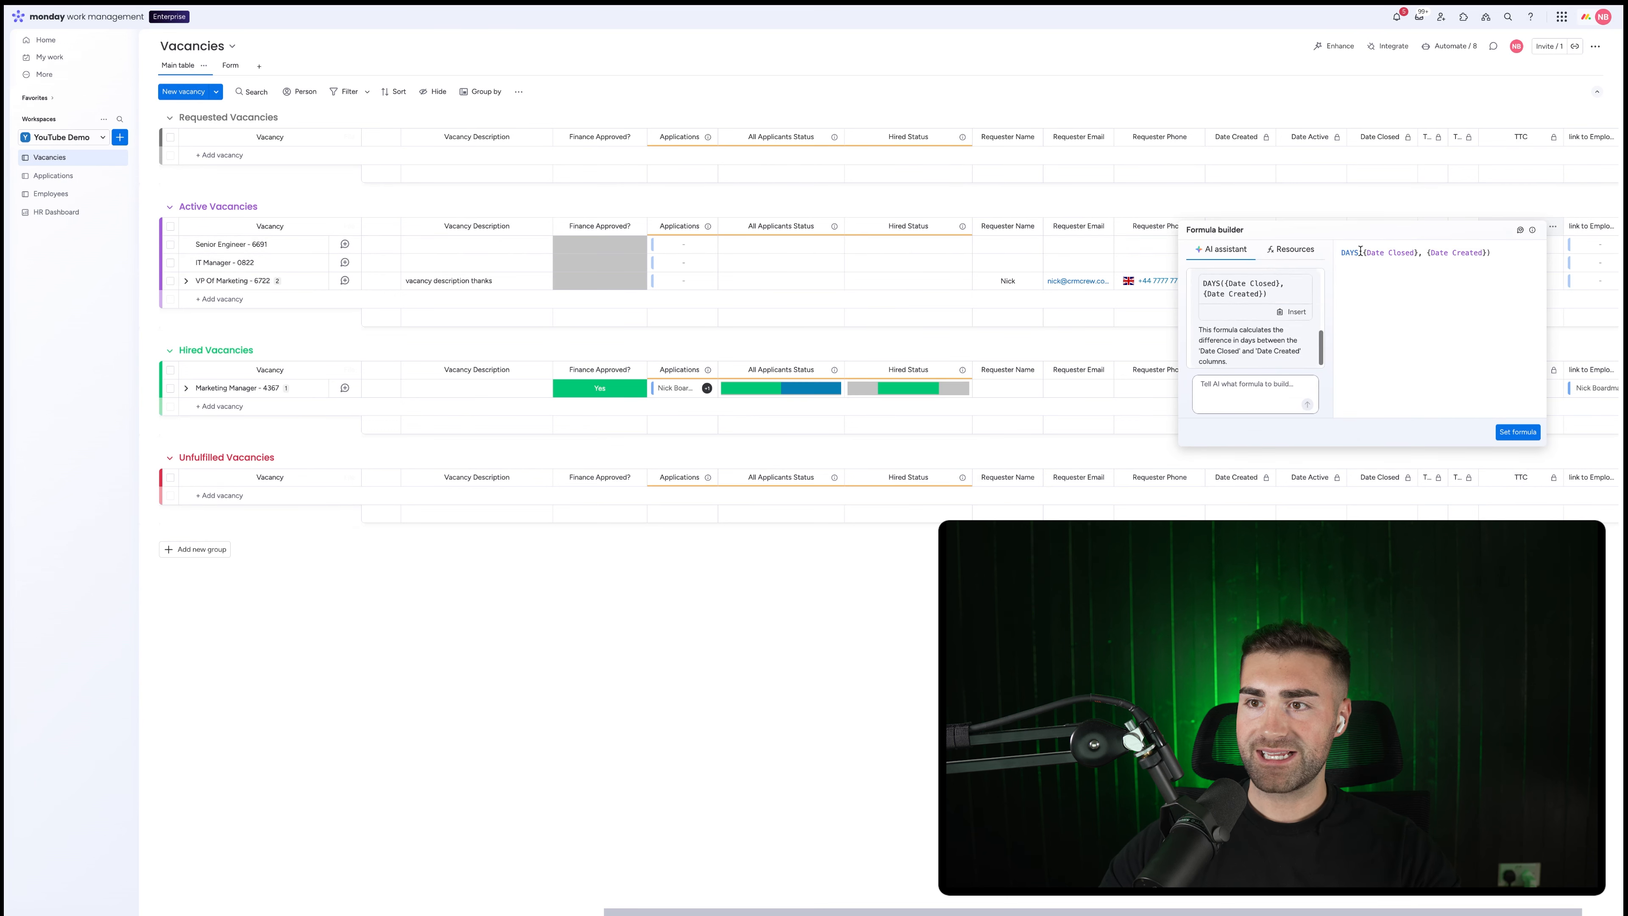
click(1516, 431)
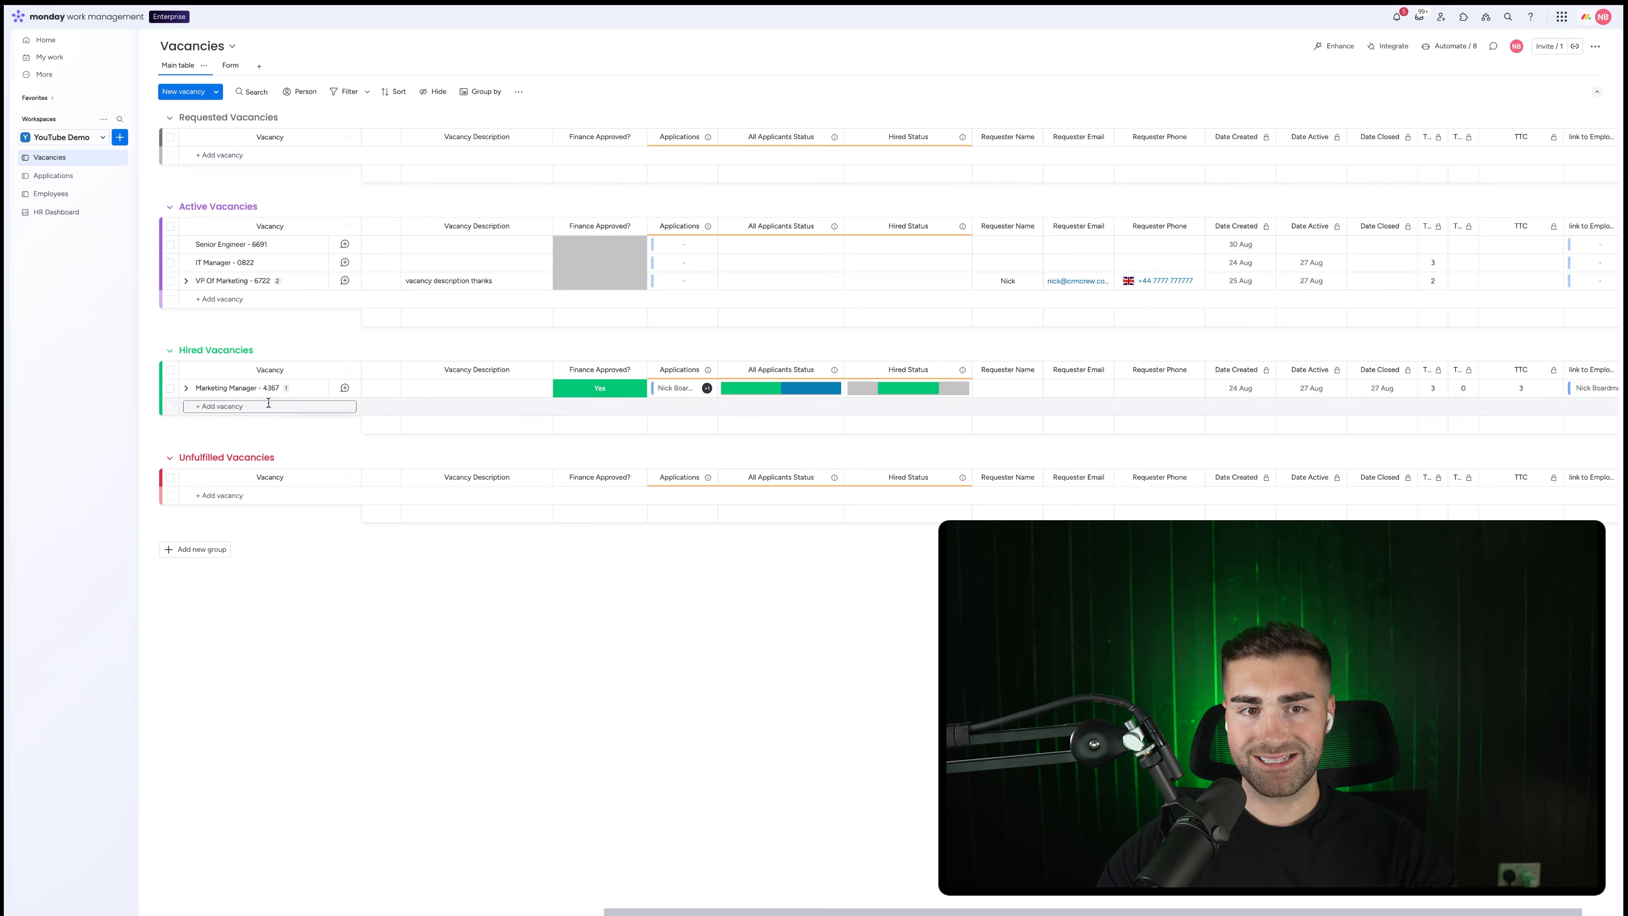
- Look over the widget types available for the HR Dashboard and open the Employees board
click(56, 212)
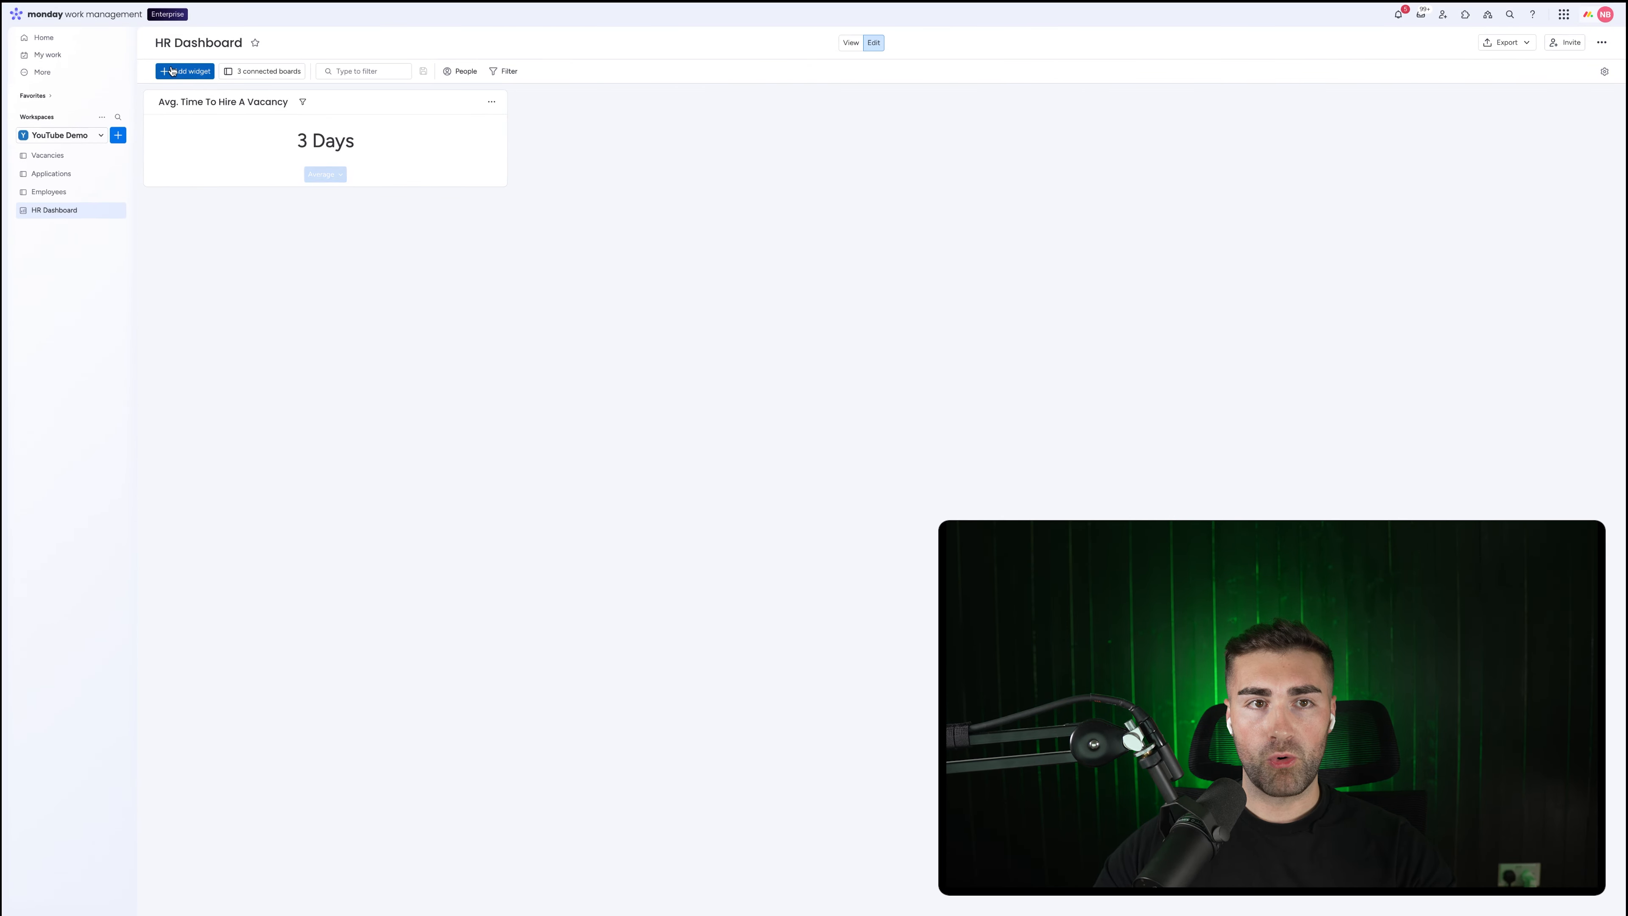
click(173, 71)
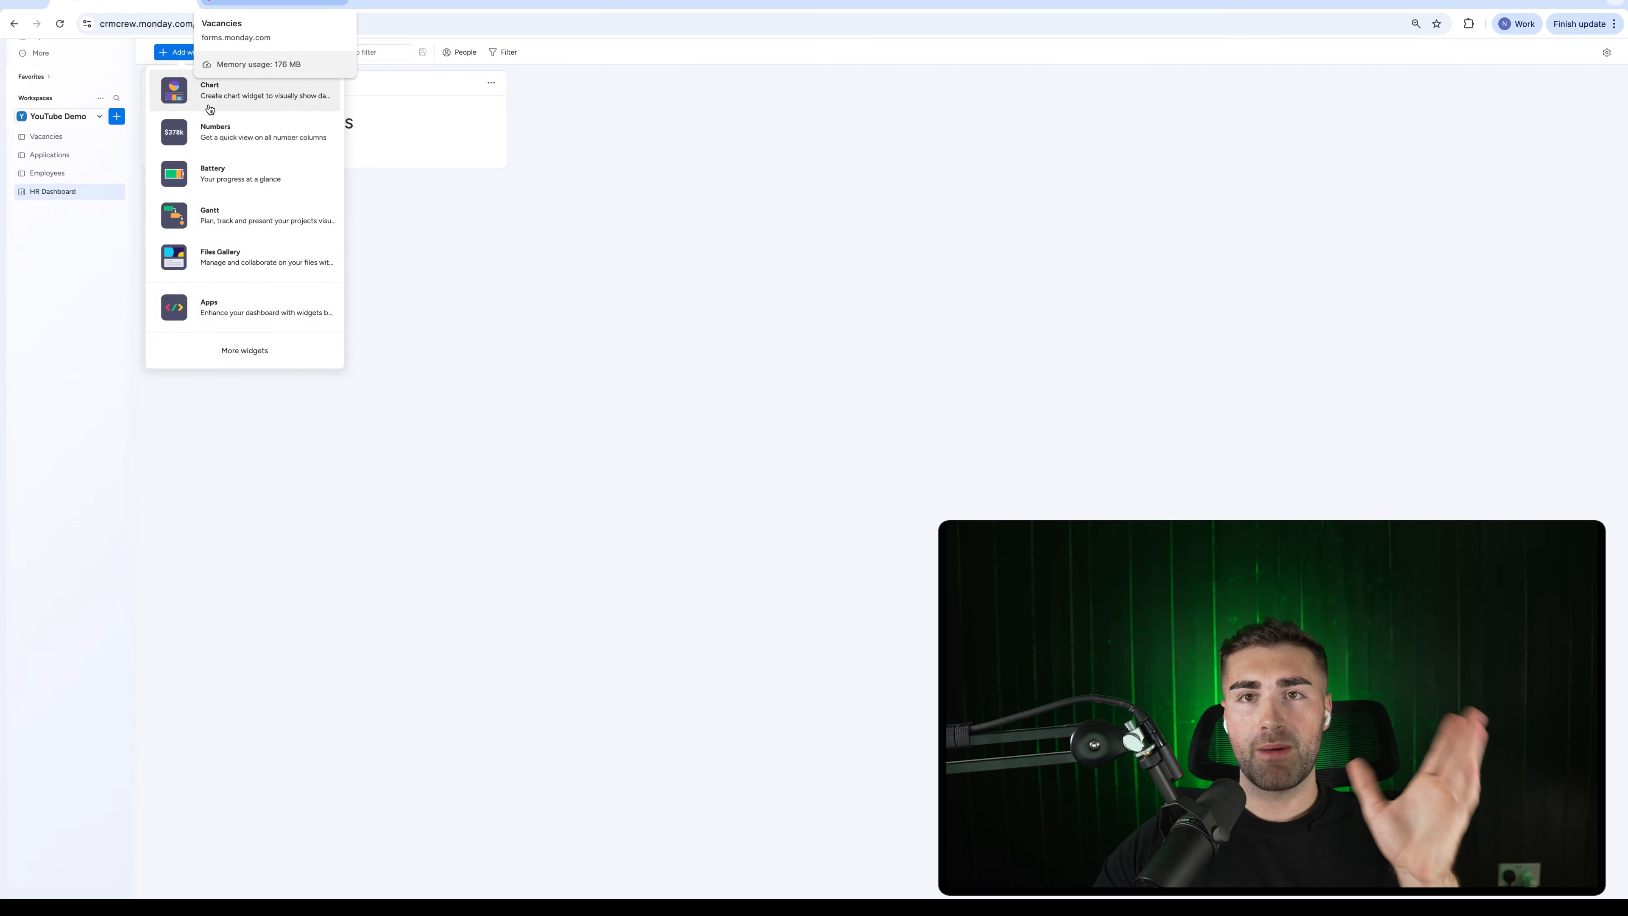
click(472, 375)
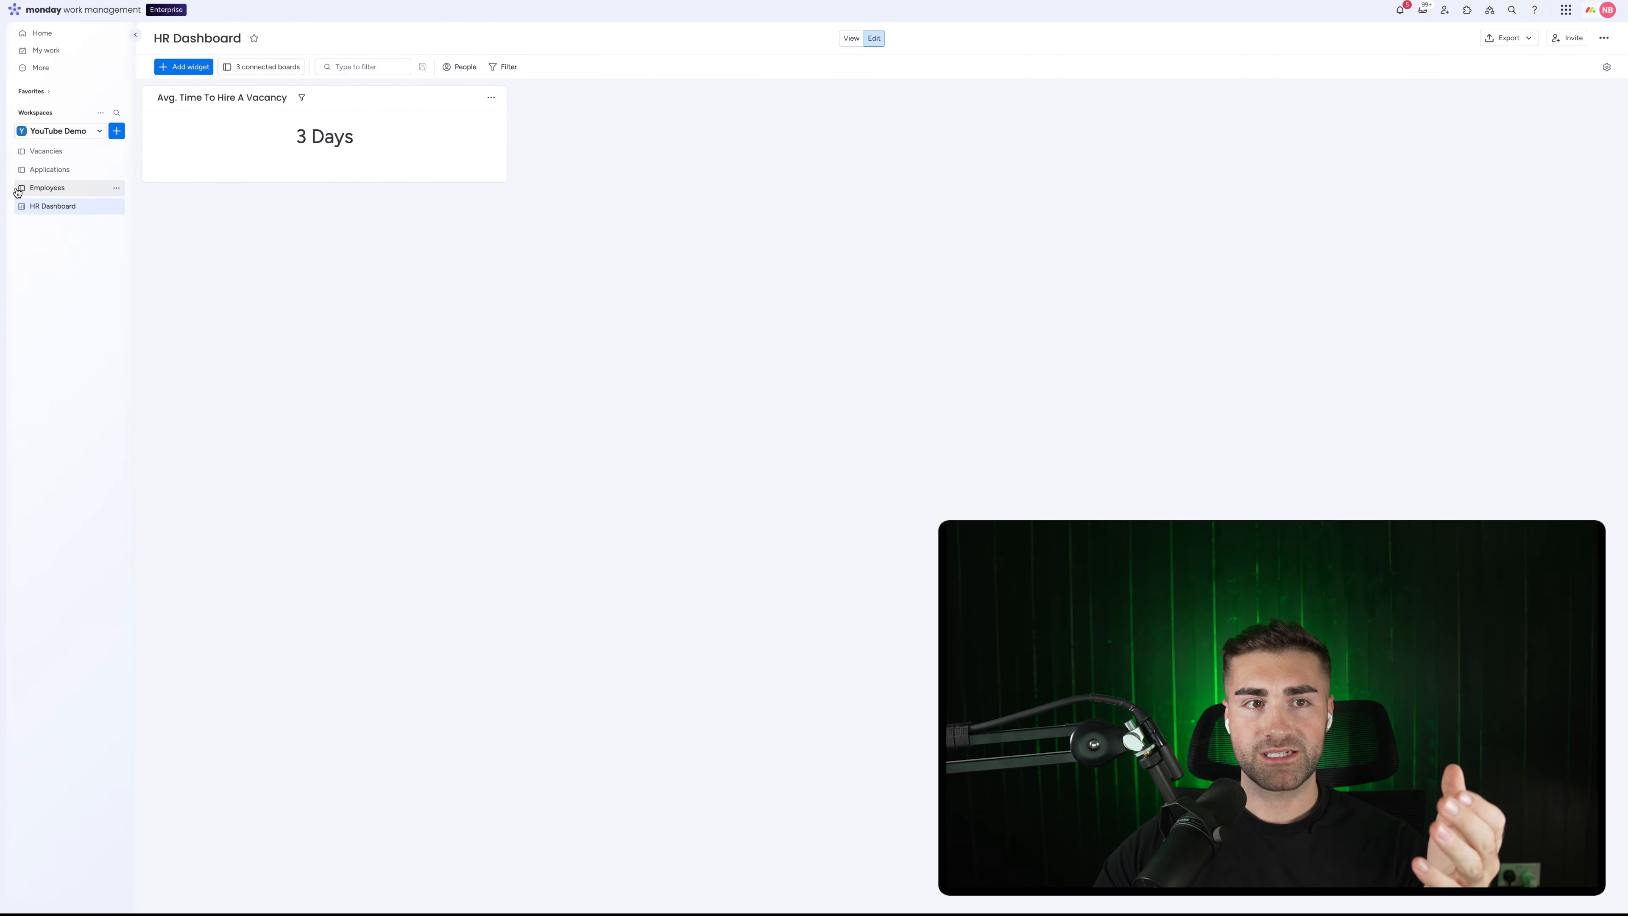
click(19, 189)
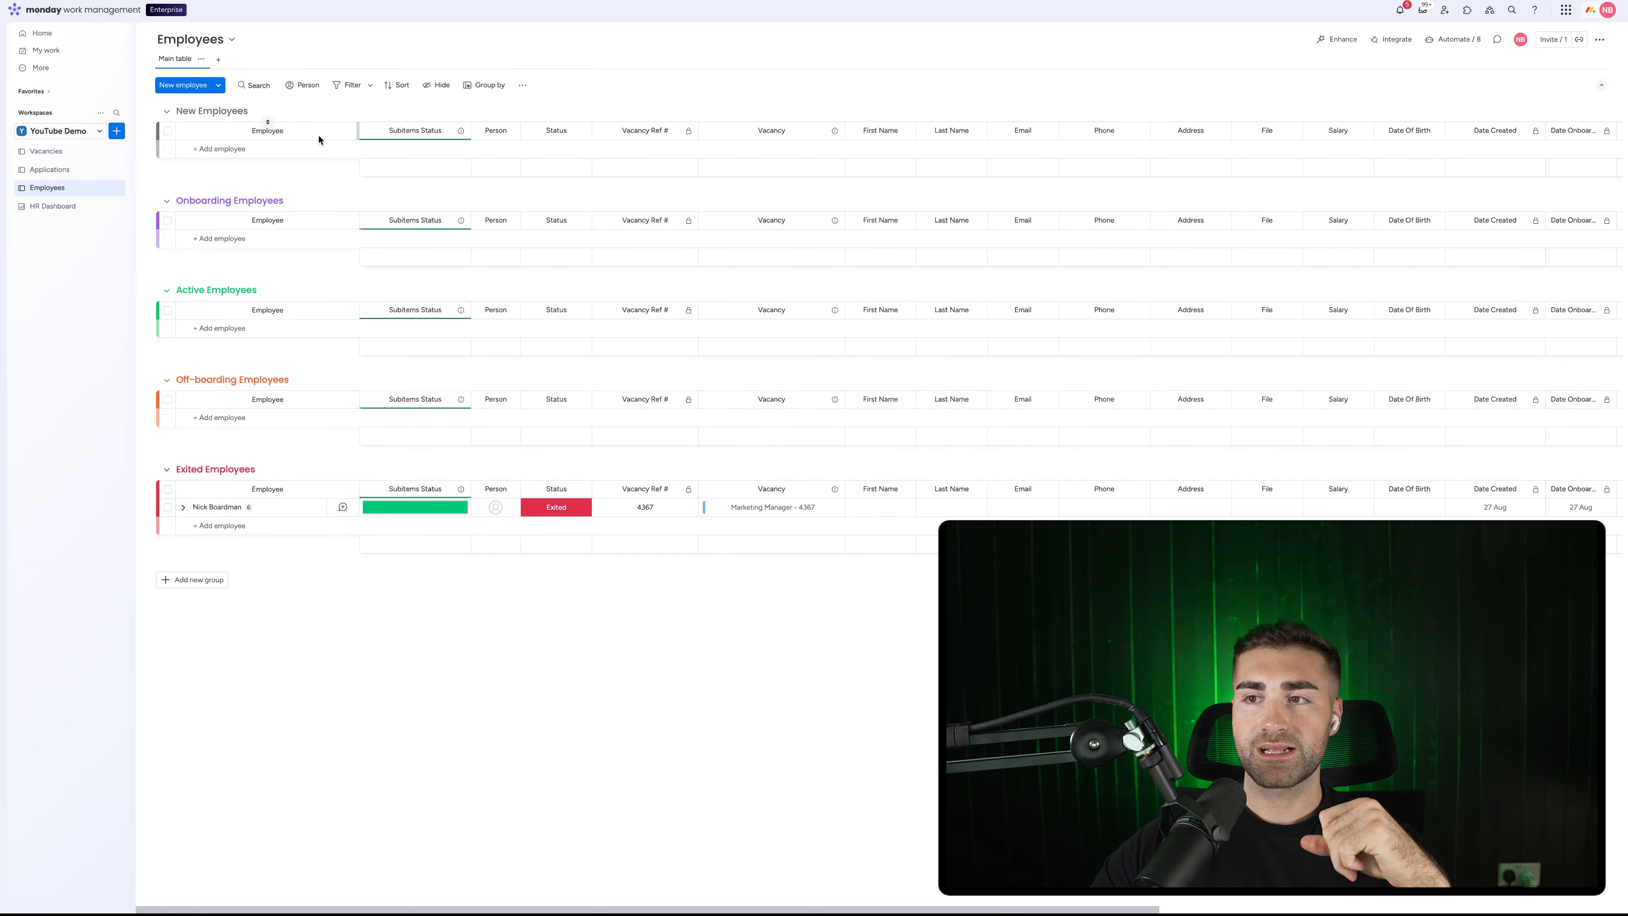
- Review the TTA formula and the TTL column on the Employees board
scroll(319, 139, right, 10)
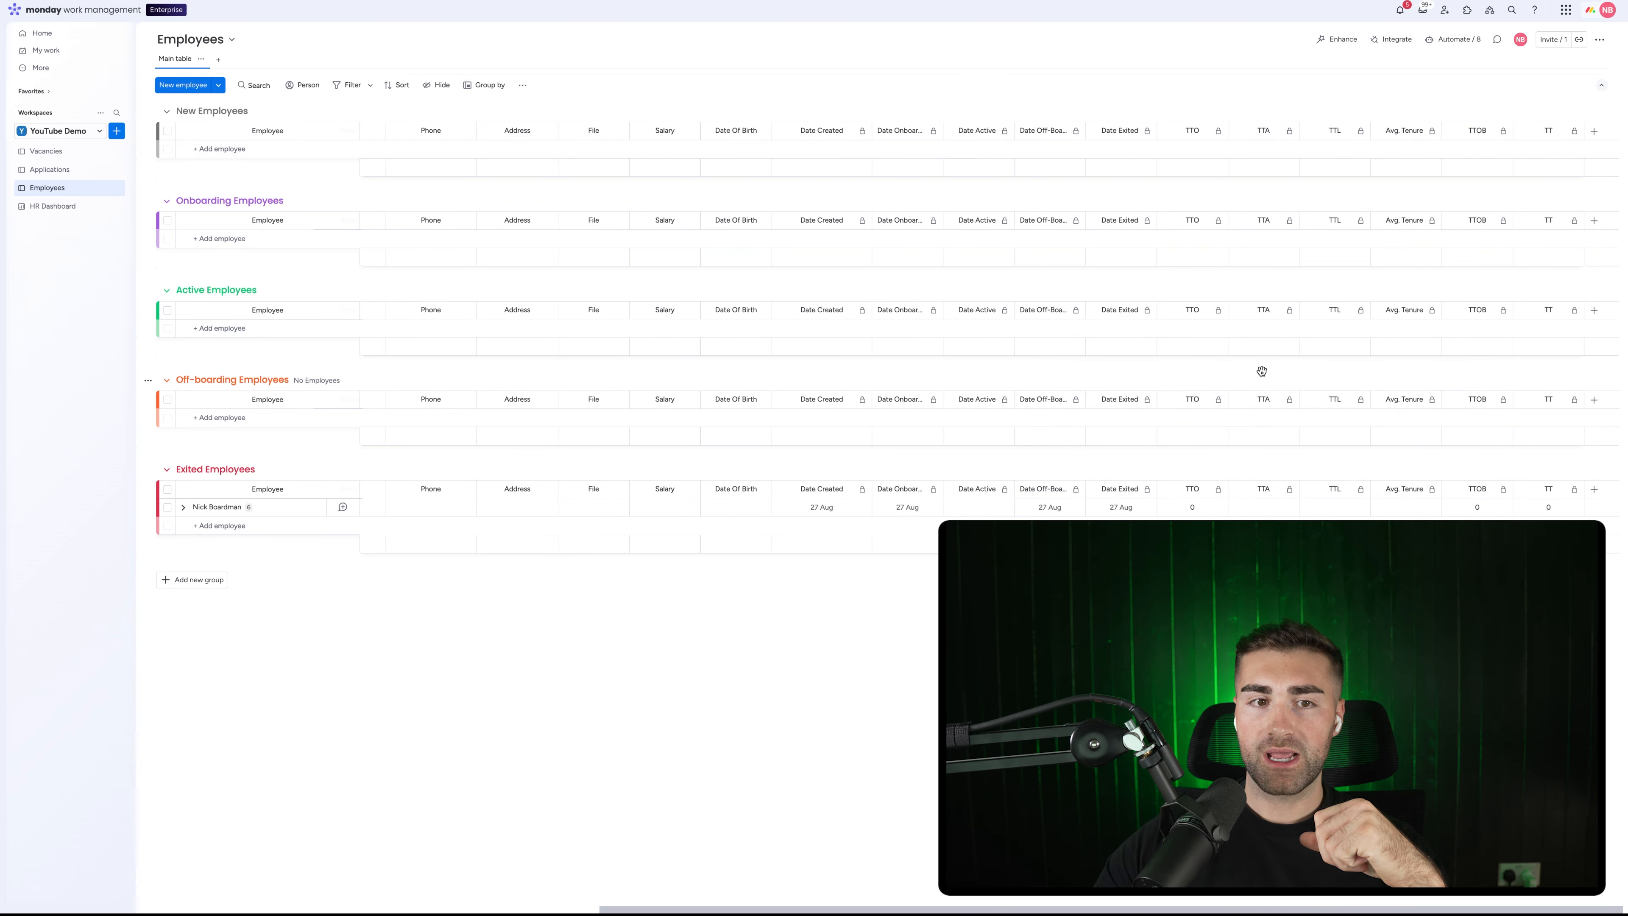
click(1264, 510)
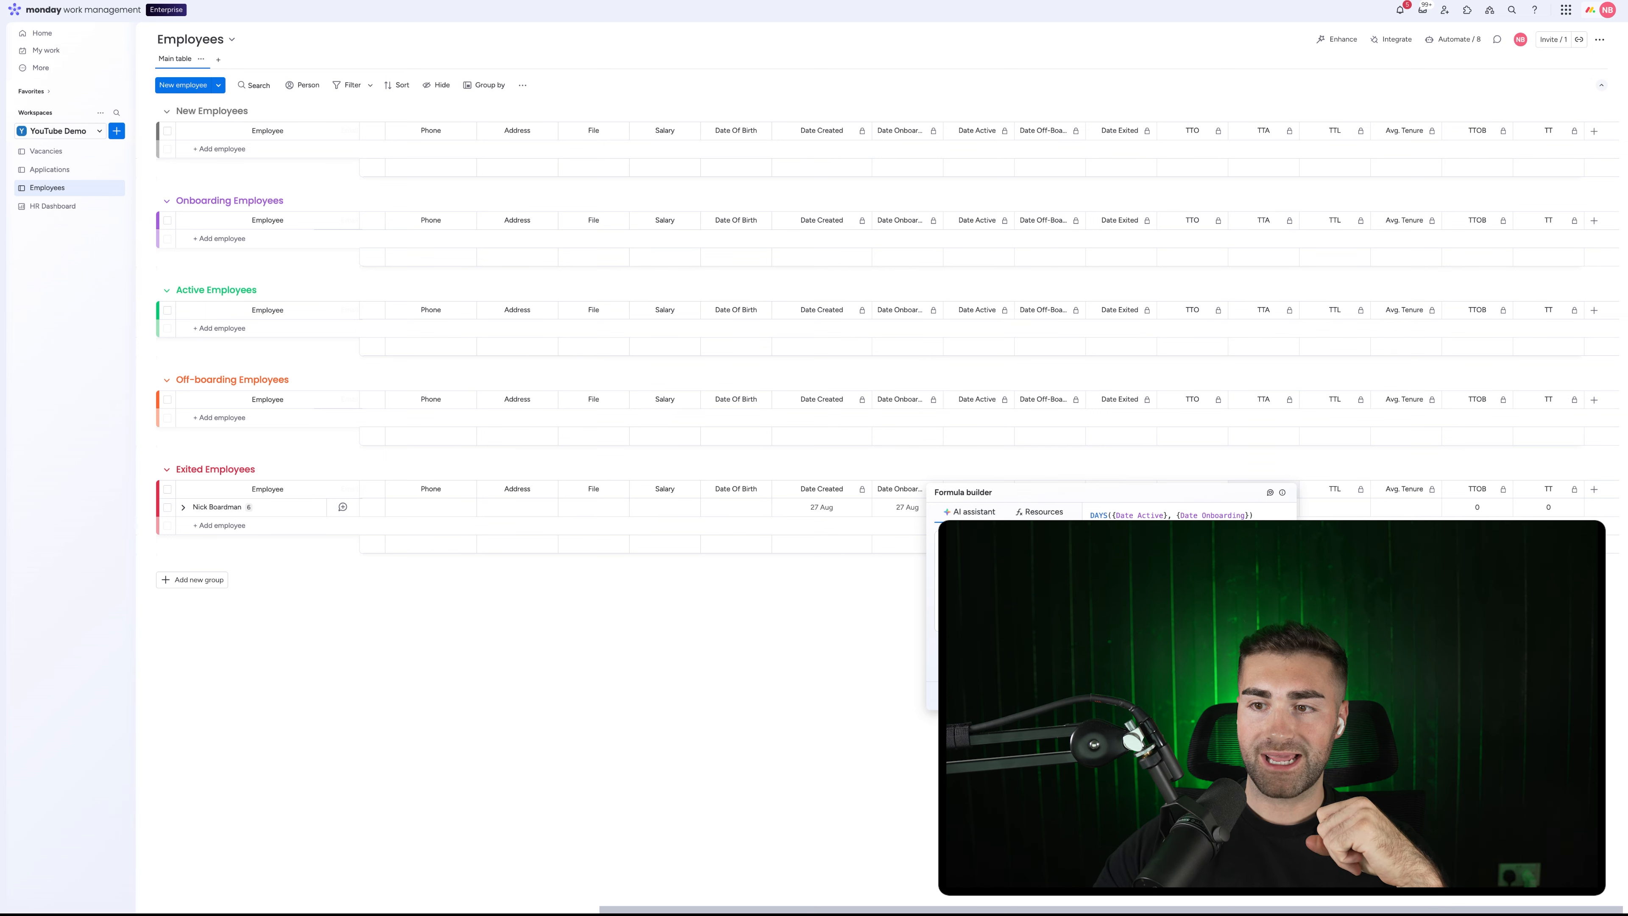
click(1330, 492)
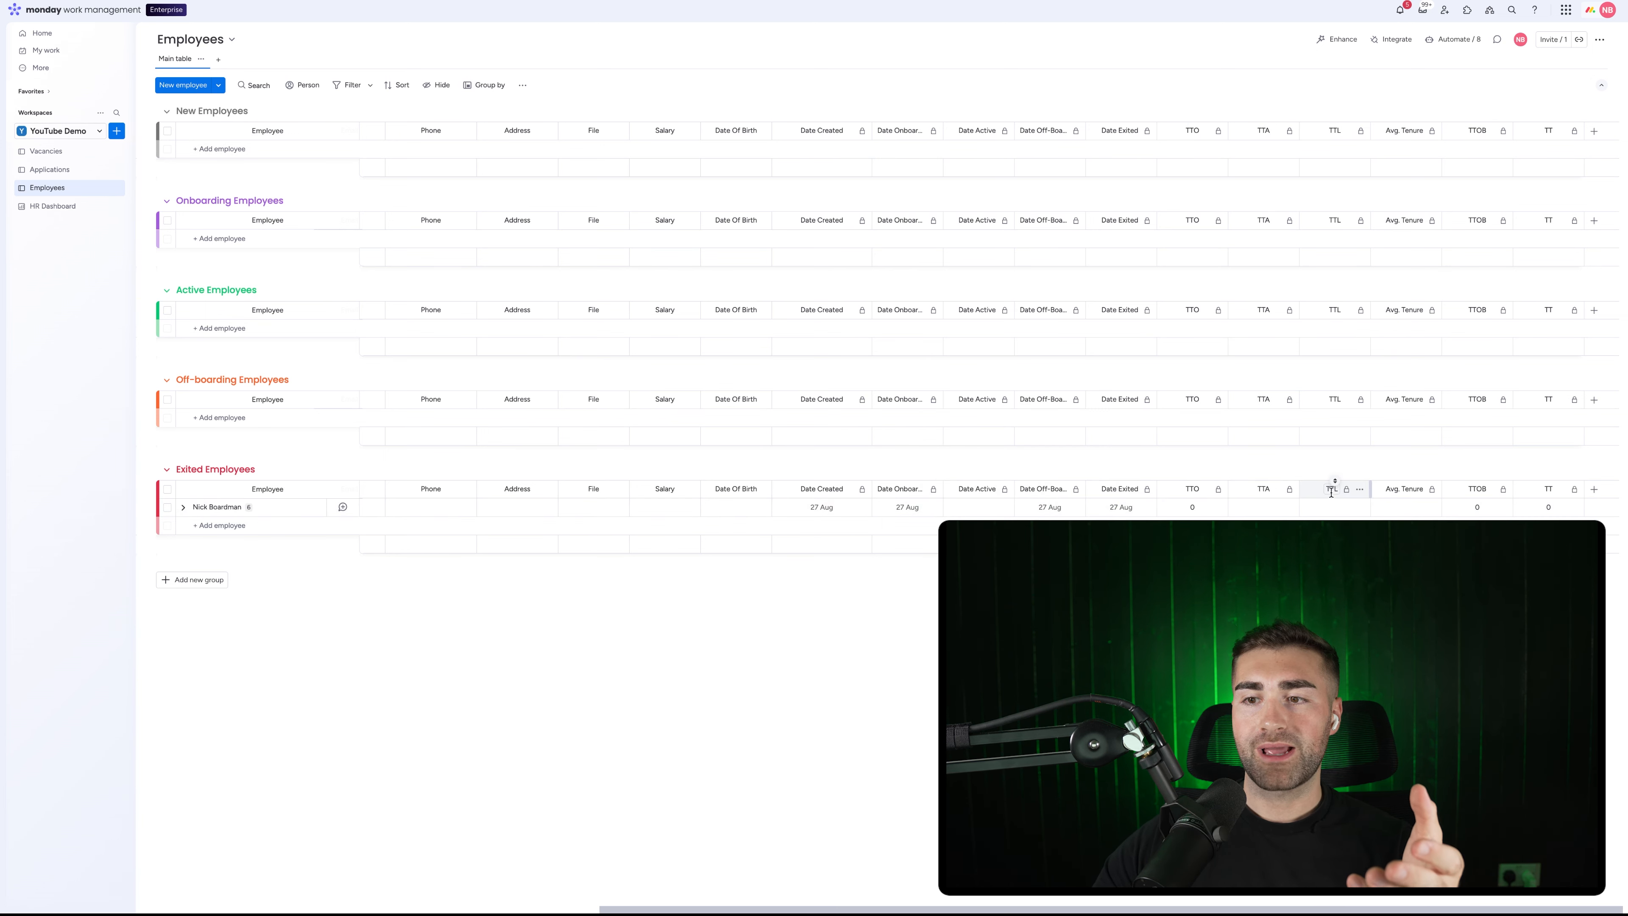
click(1331, 507)
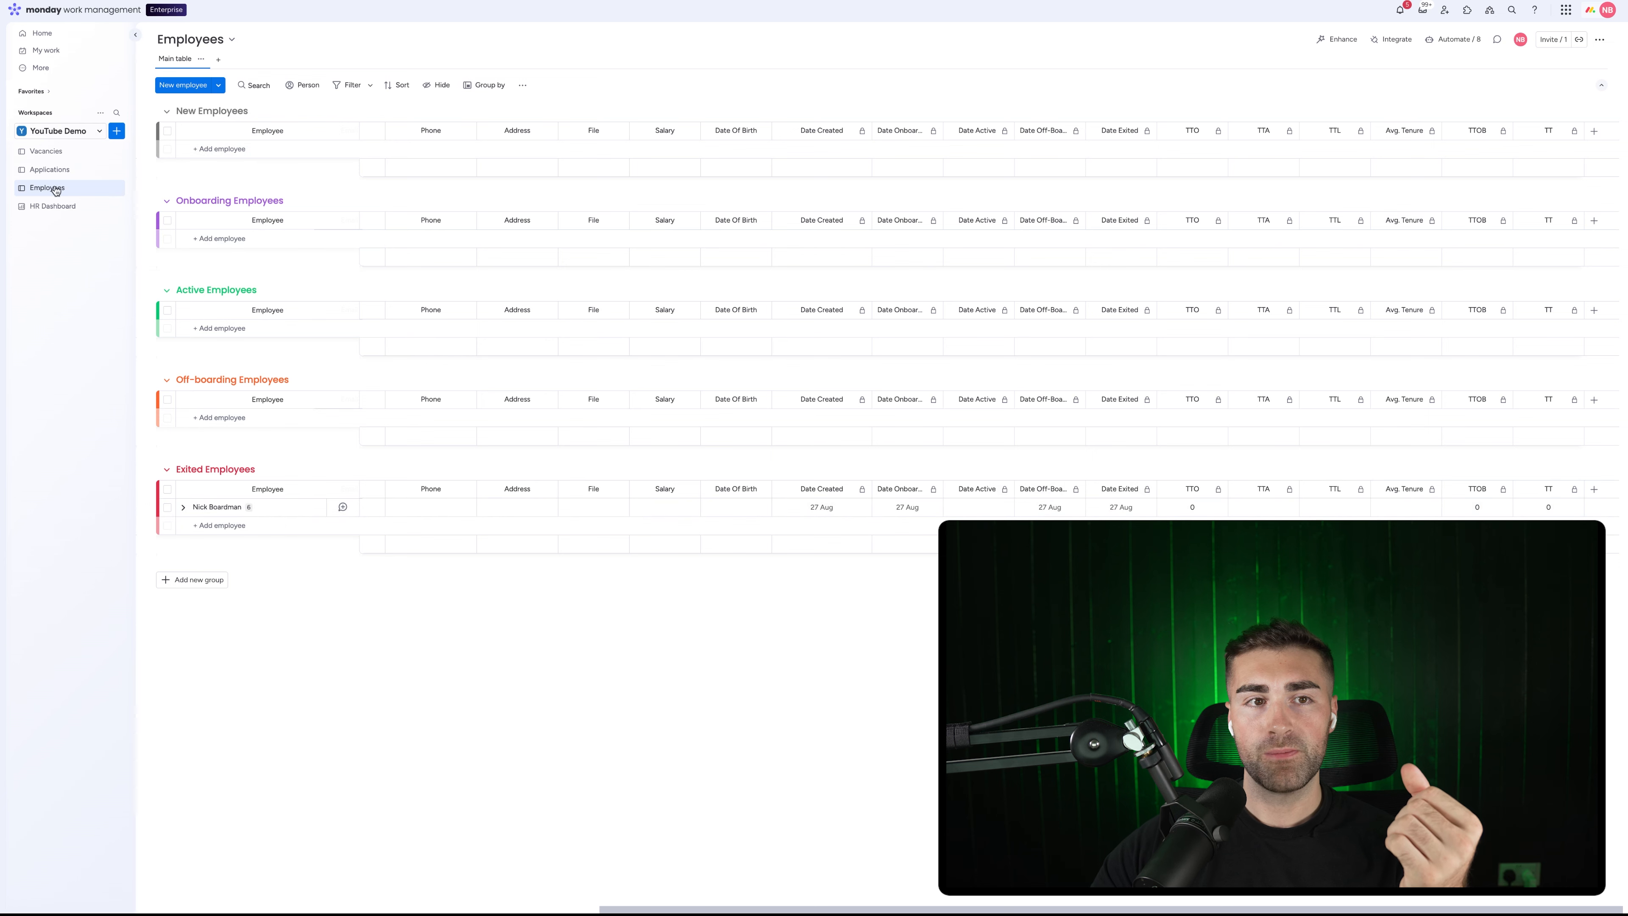
- Add a Numbers widget to the HR Dashboard and name it "Avg. Time To Onboard"
click(71, 206)
click(183, 67)
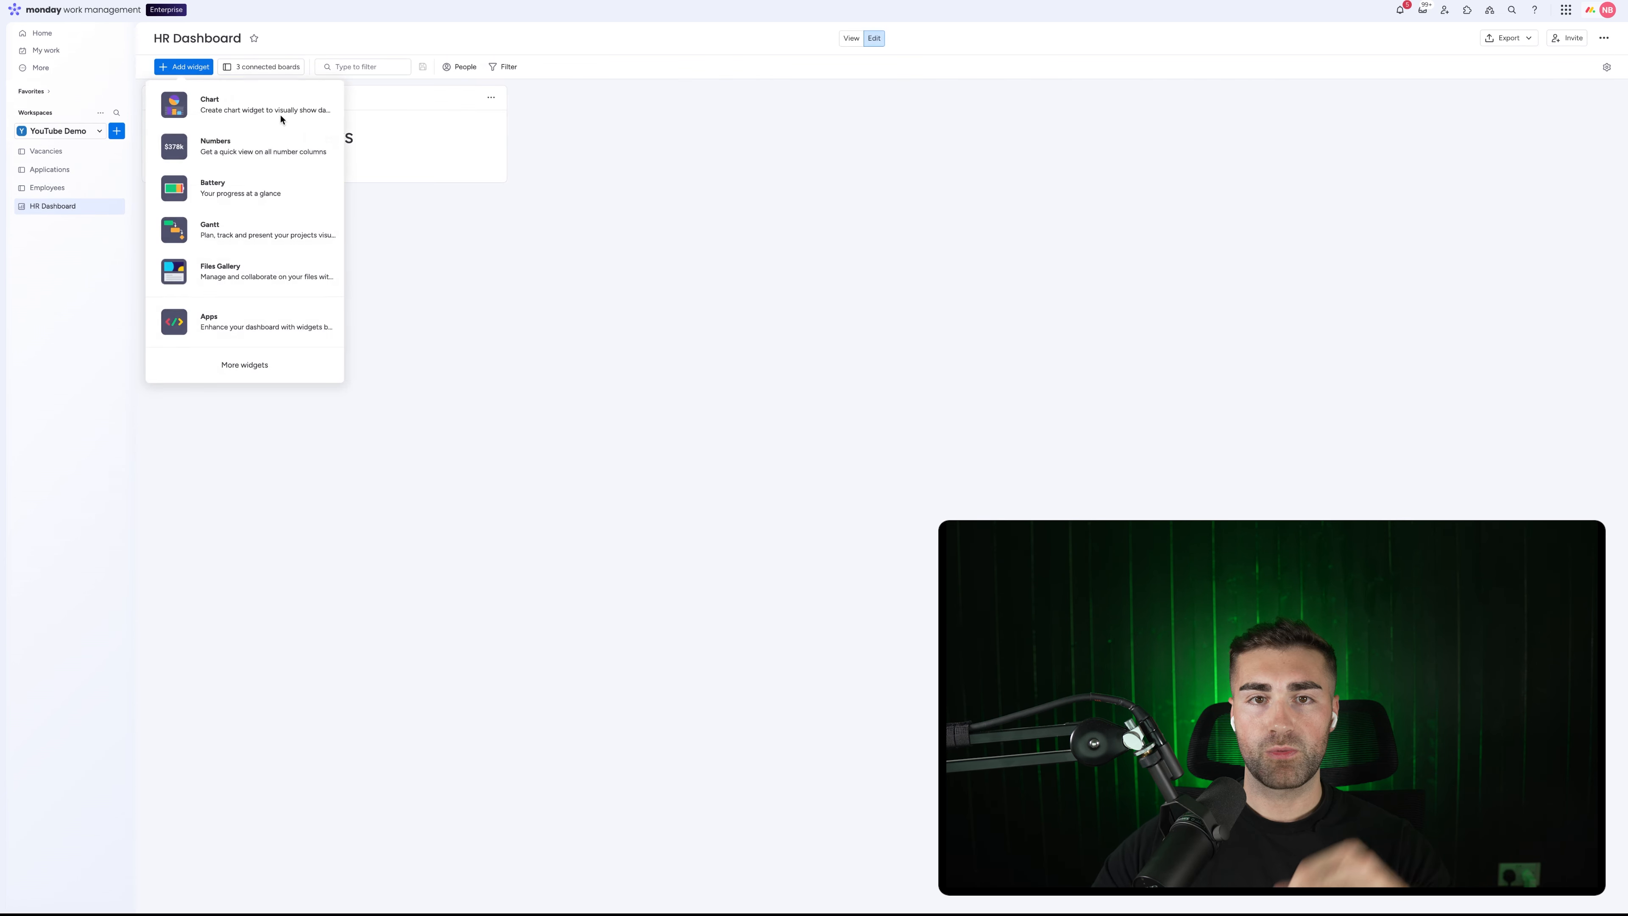
click(218, 144)
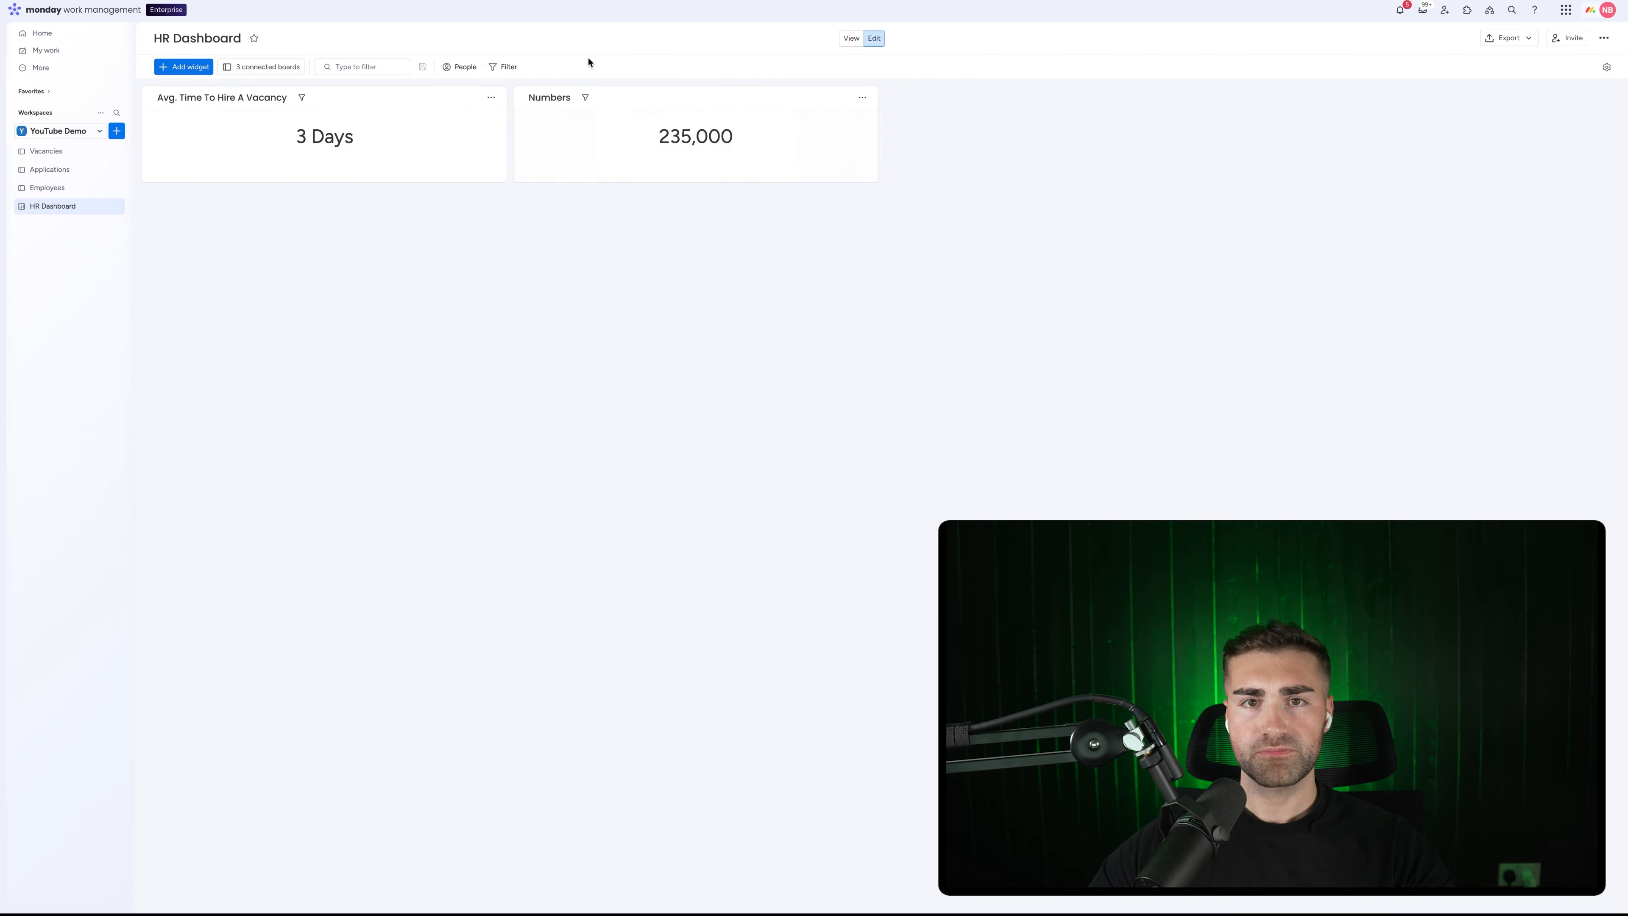
click(541, 98)
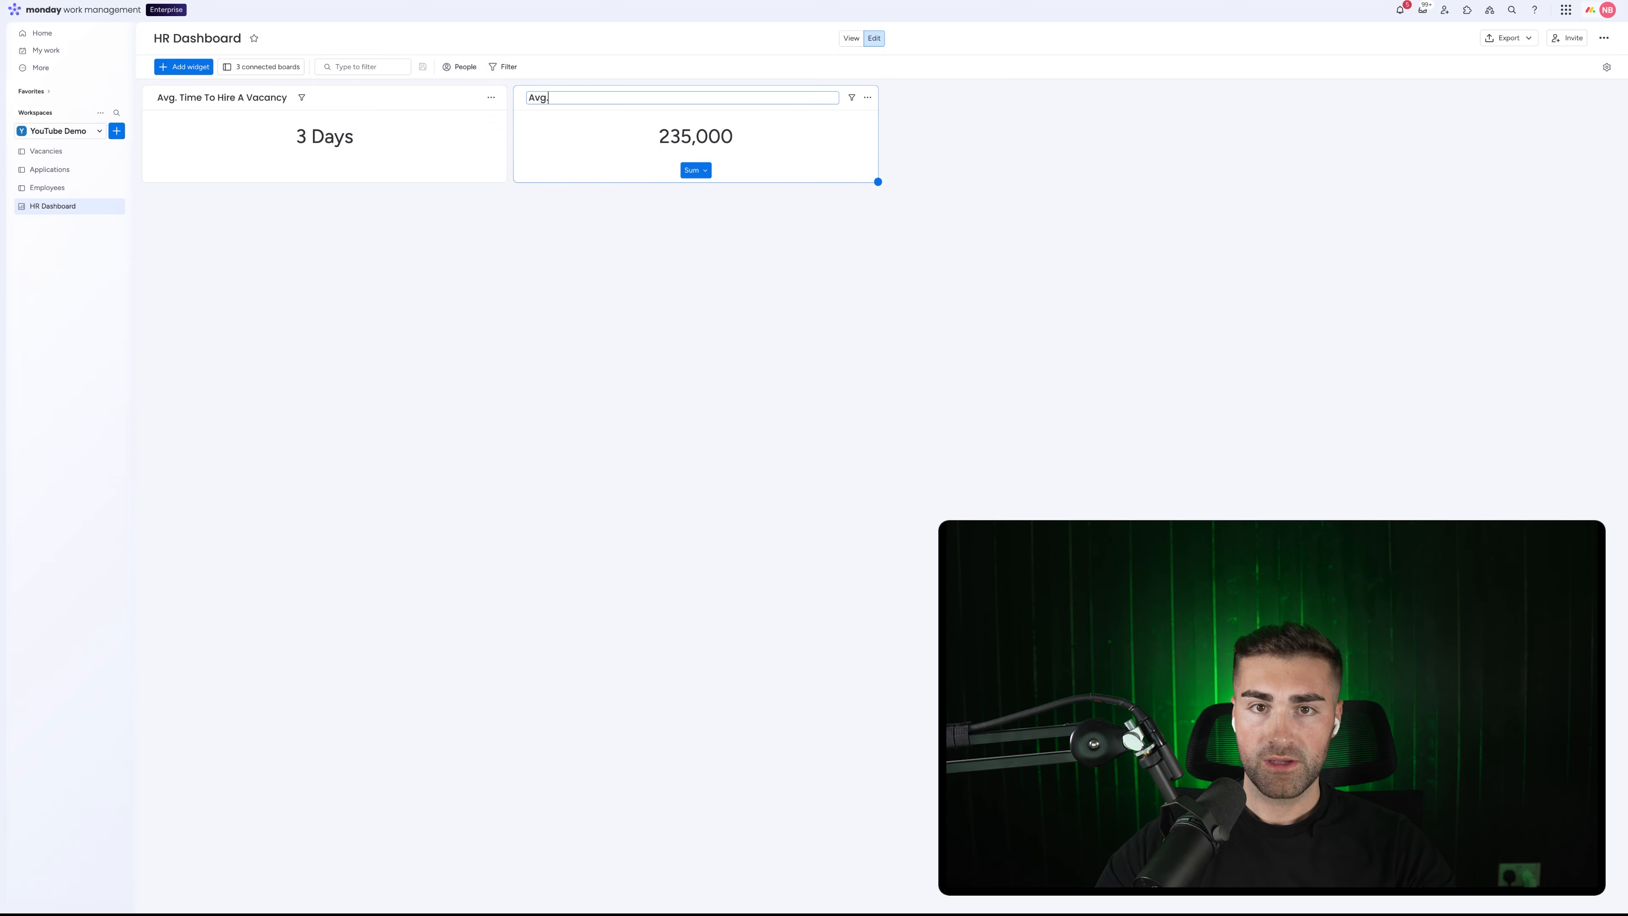
text(Avg. Time To Onboa)
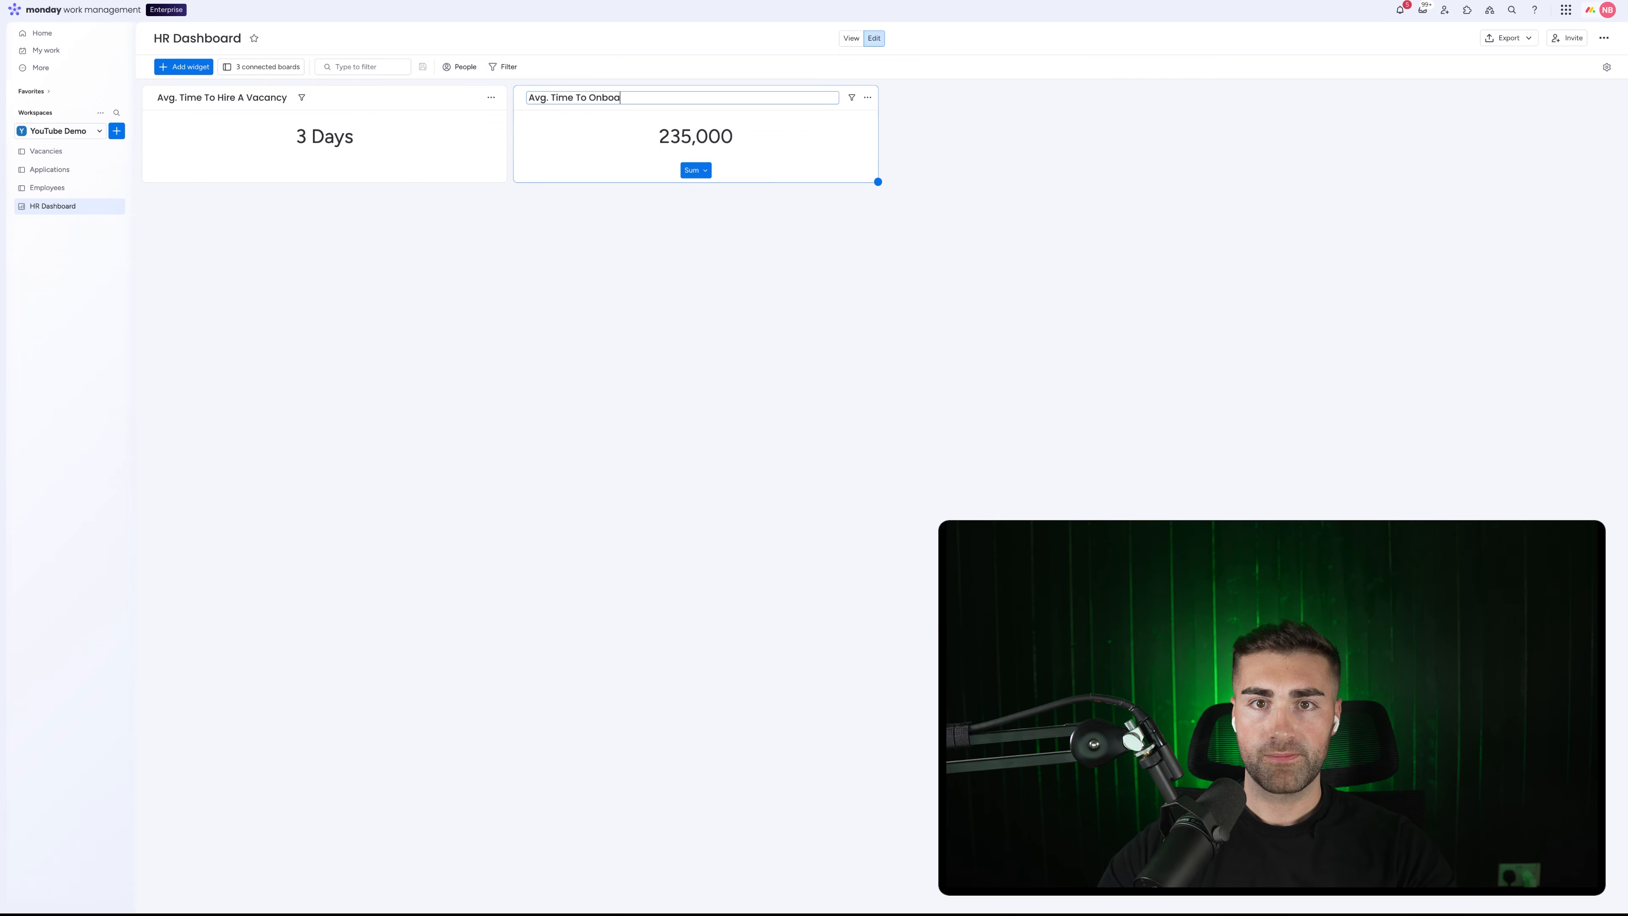
text(rd)
key(Return)
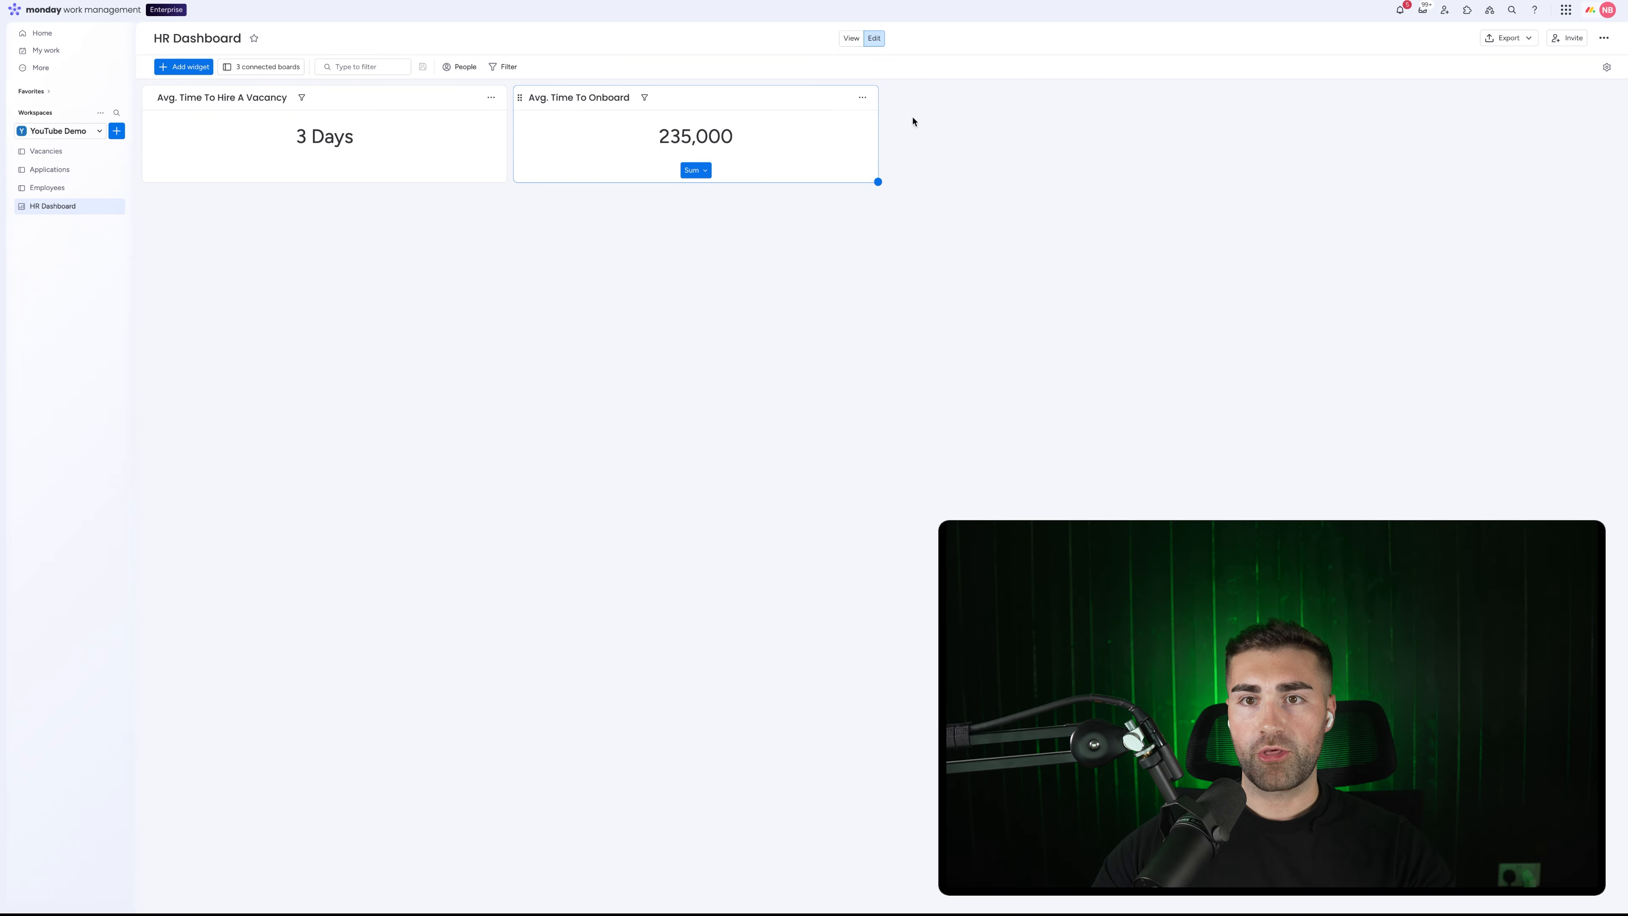
- Restrict the Avg. Time To Onboard widget to the Employees board, excluding the New Employees and Onboarding Employees groups
click(861, 97)
click(875, 139)
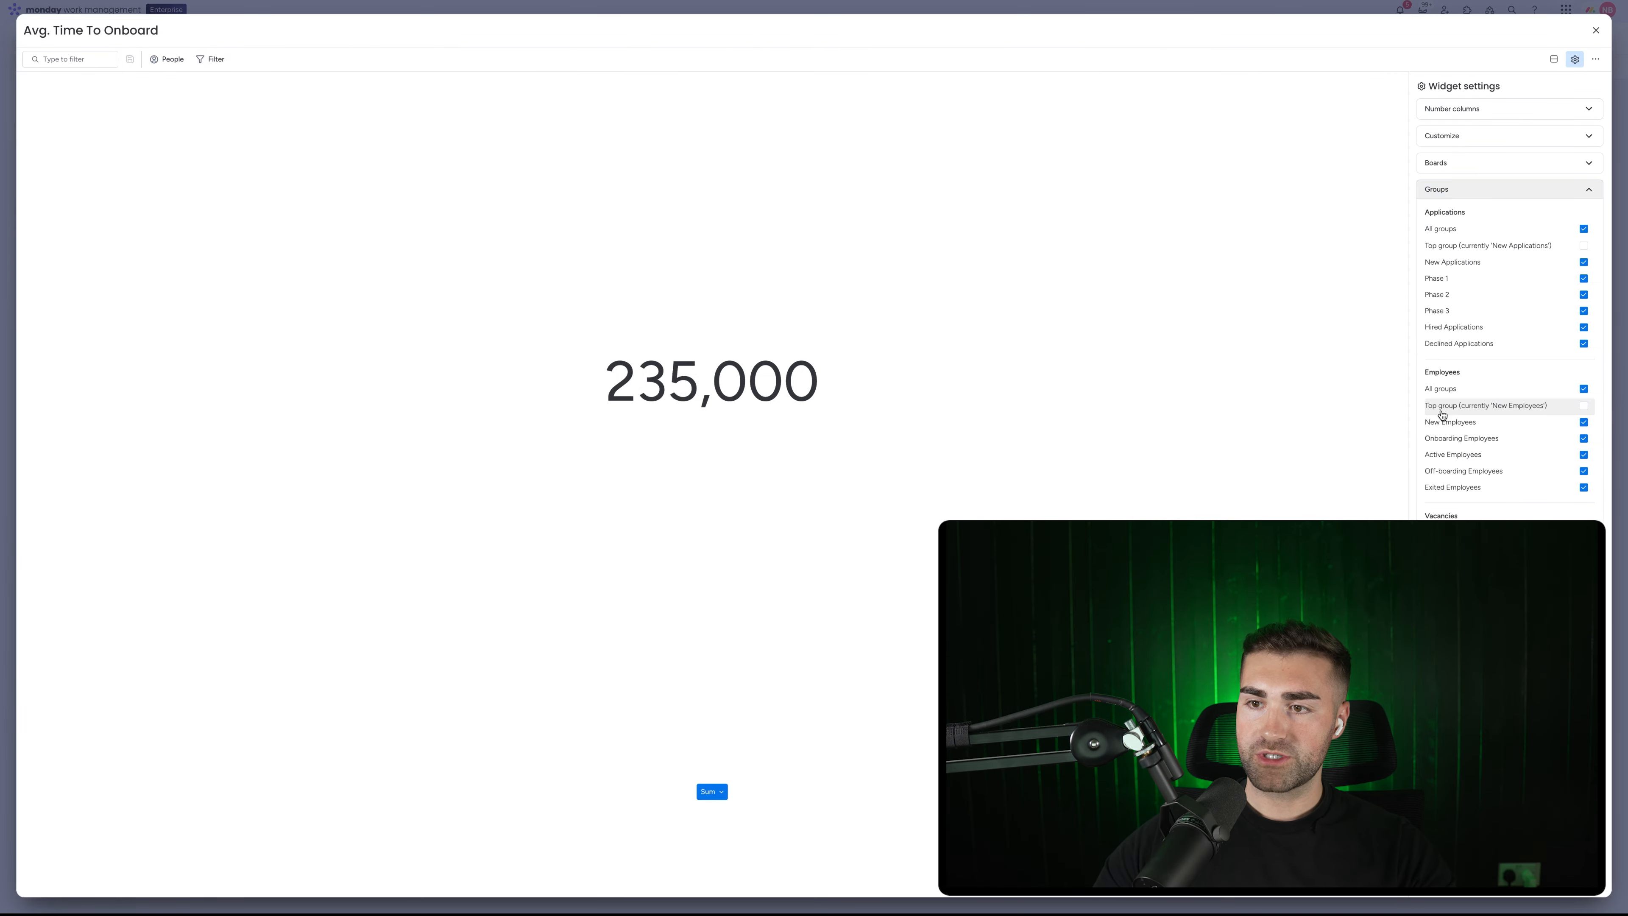
click(1439, 190)
click(1440, 164)
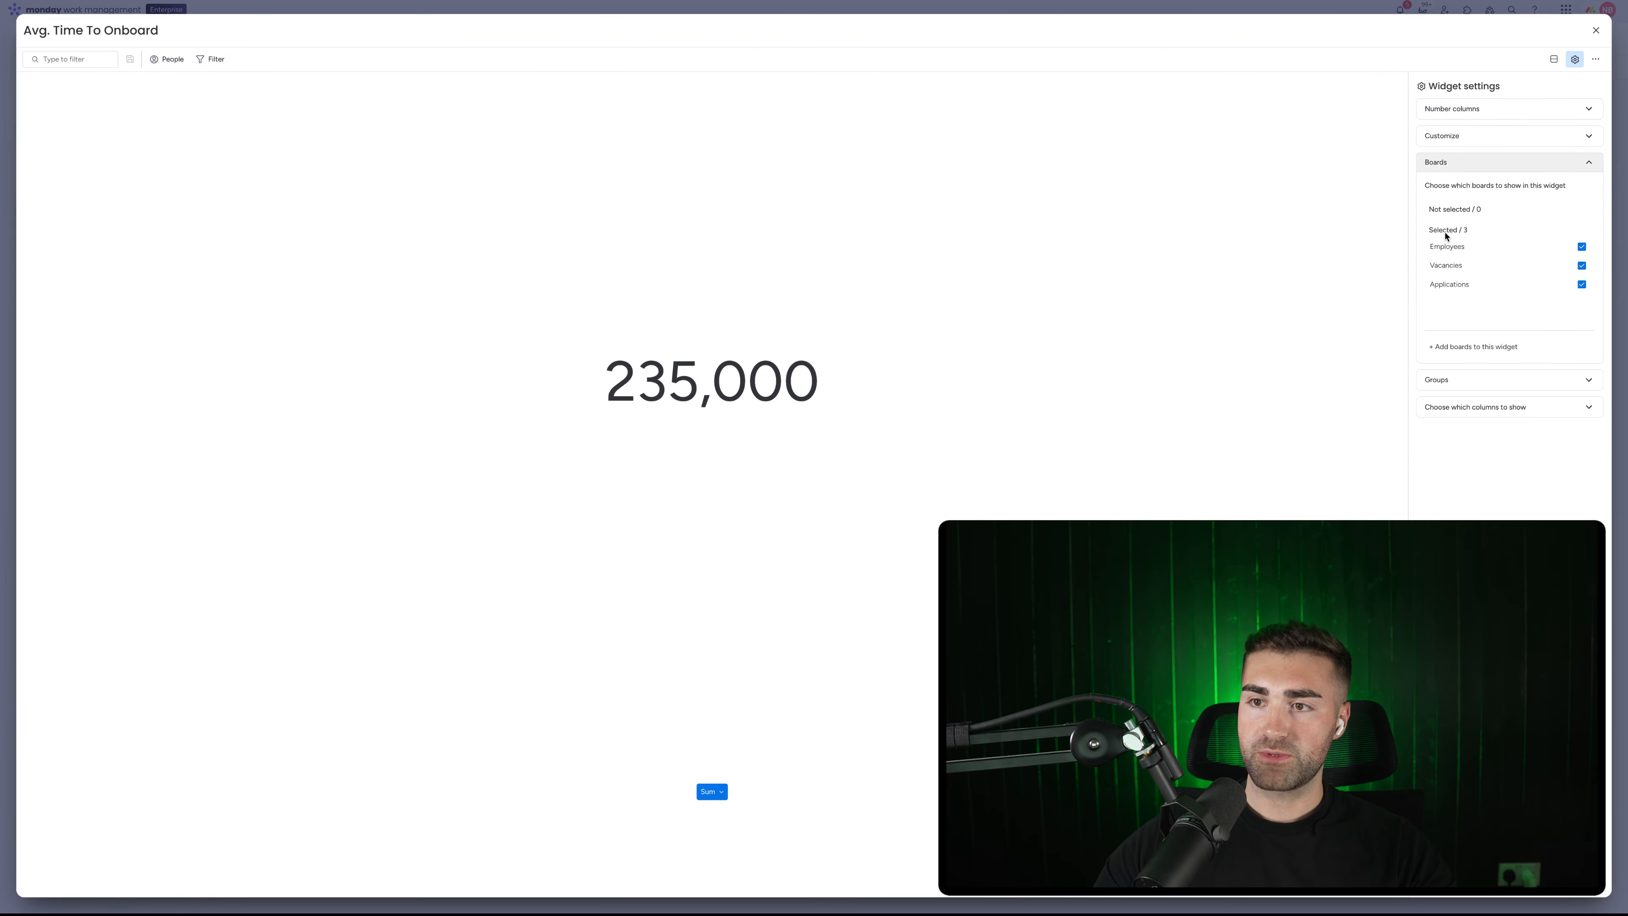
click(1447, 283)
click(1443, 284)
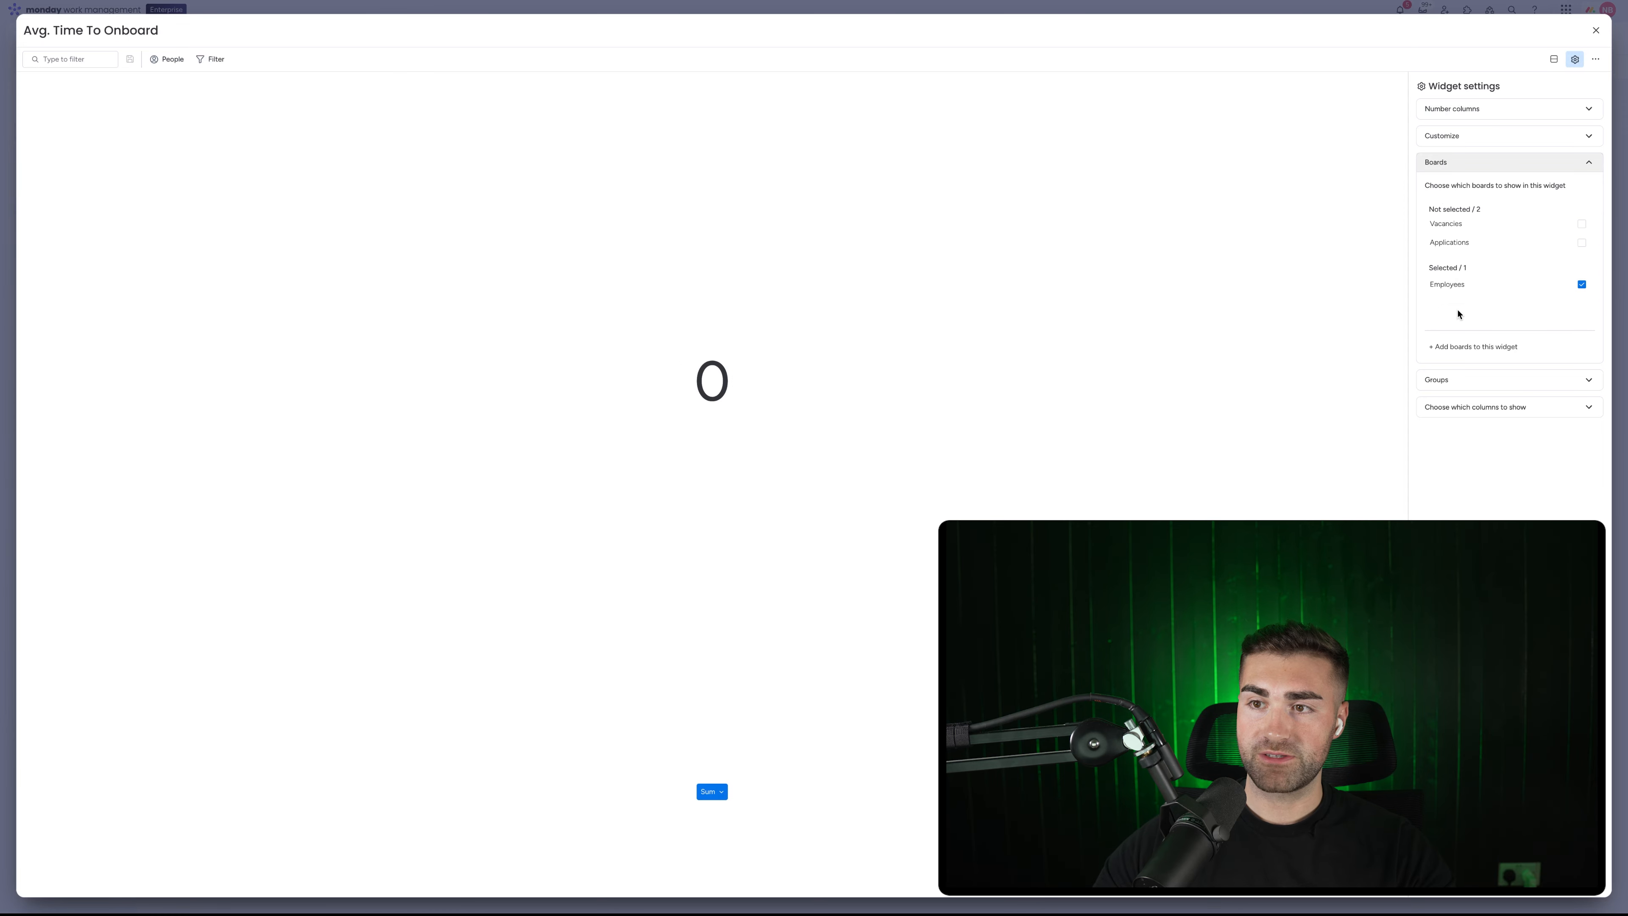
click(1452, 380)
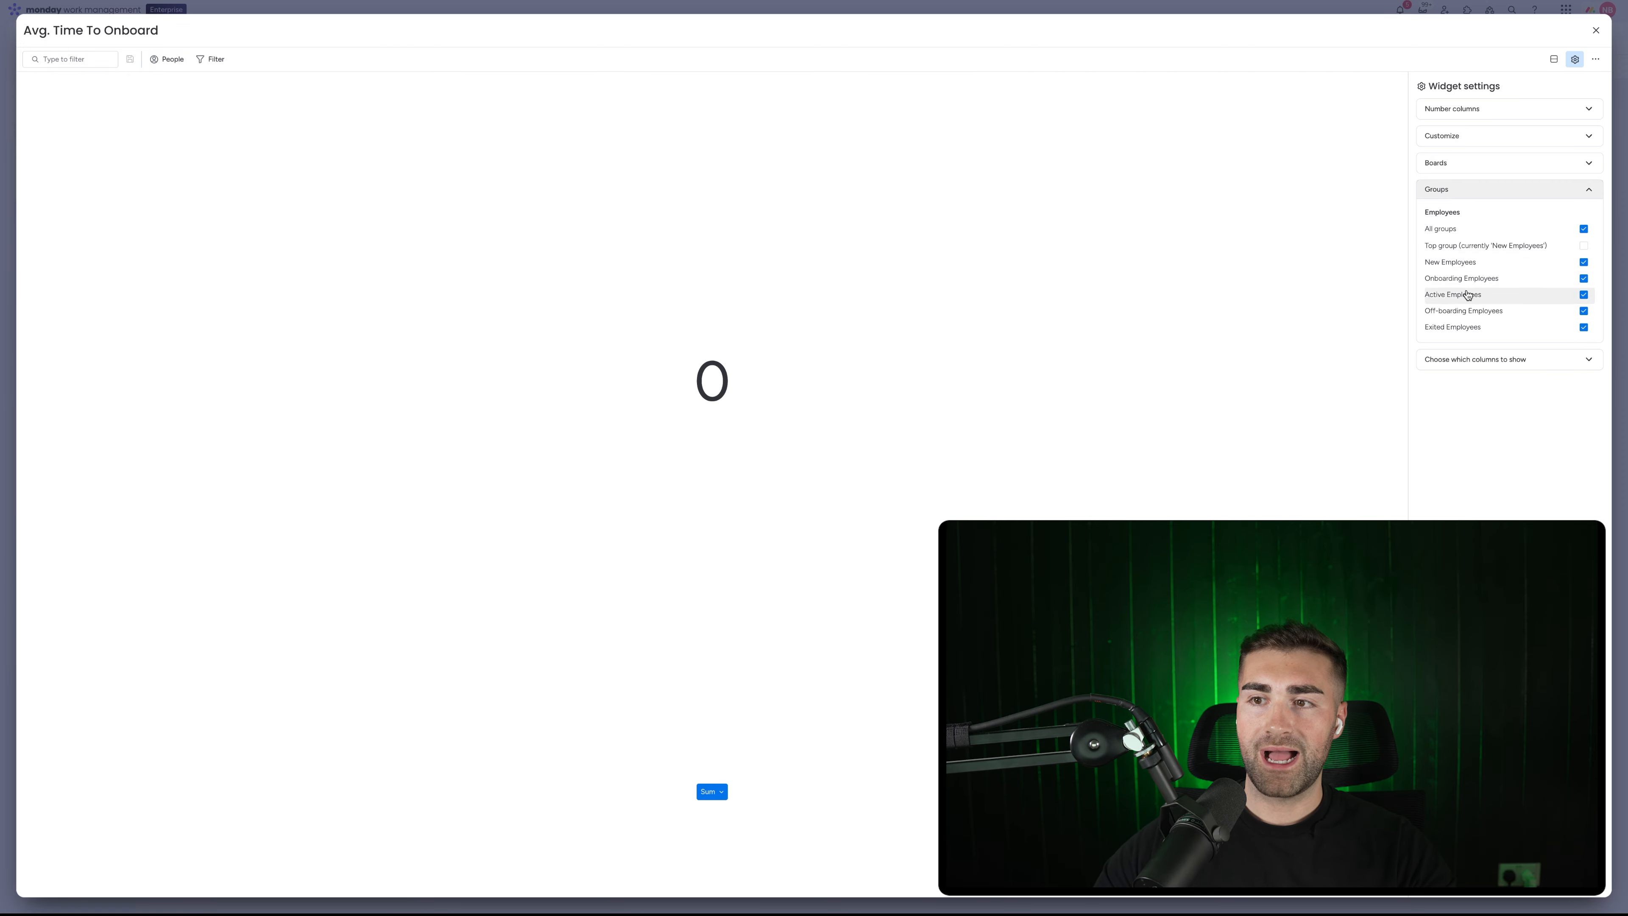
click(1464, 278)
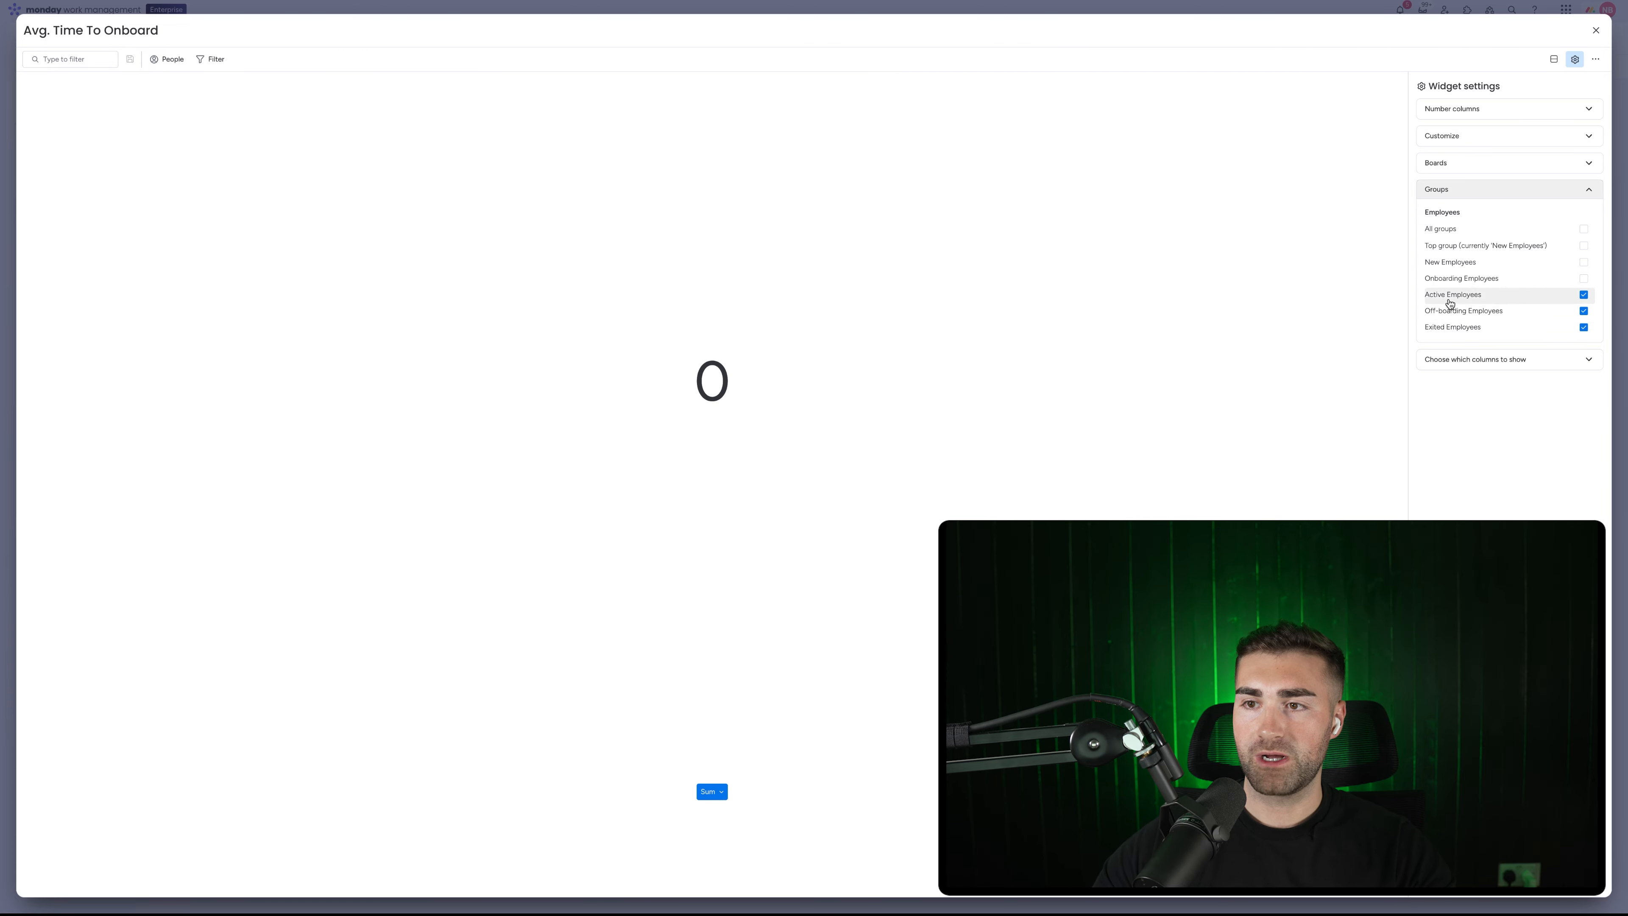
- Choose the widget's number columns one by one and include only the TTL column from Employees
click(1458, 109)
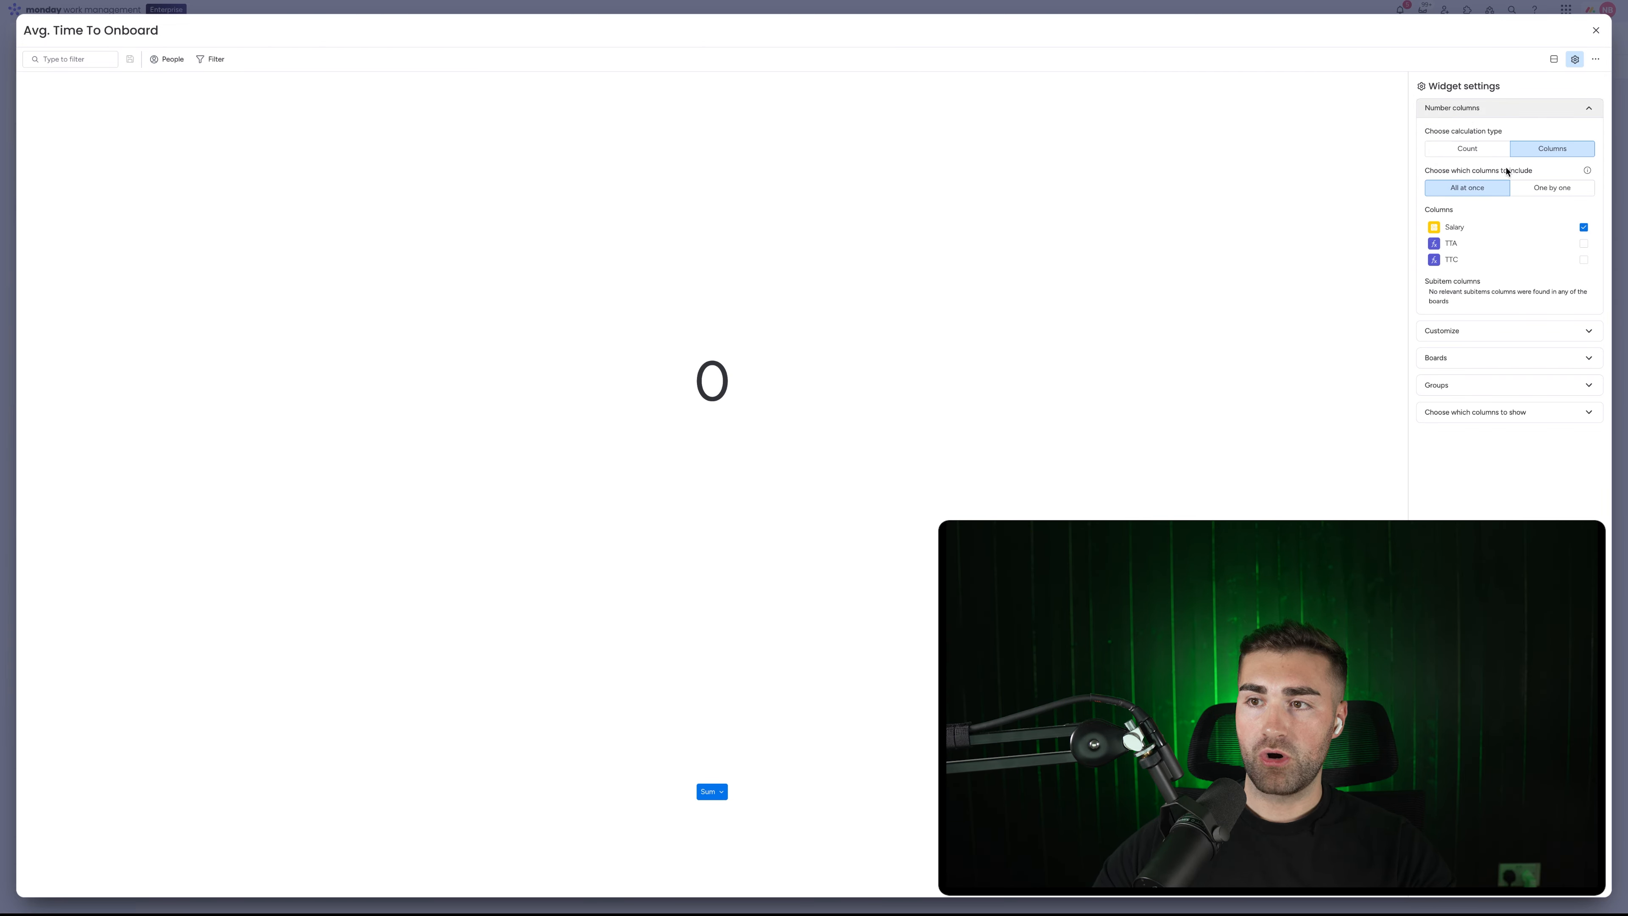
click(1533, 191)
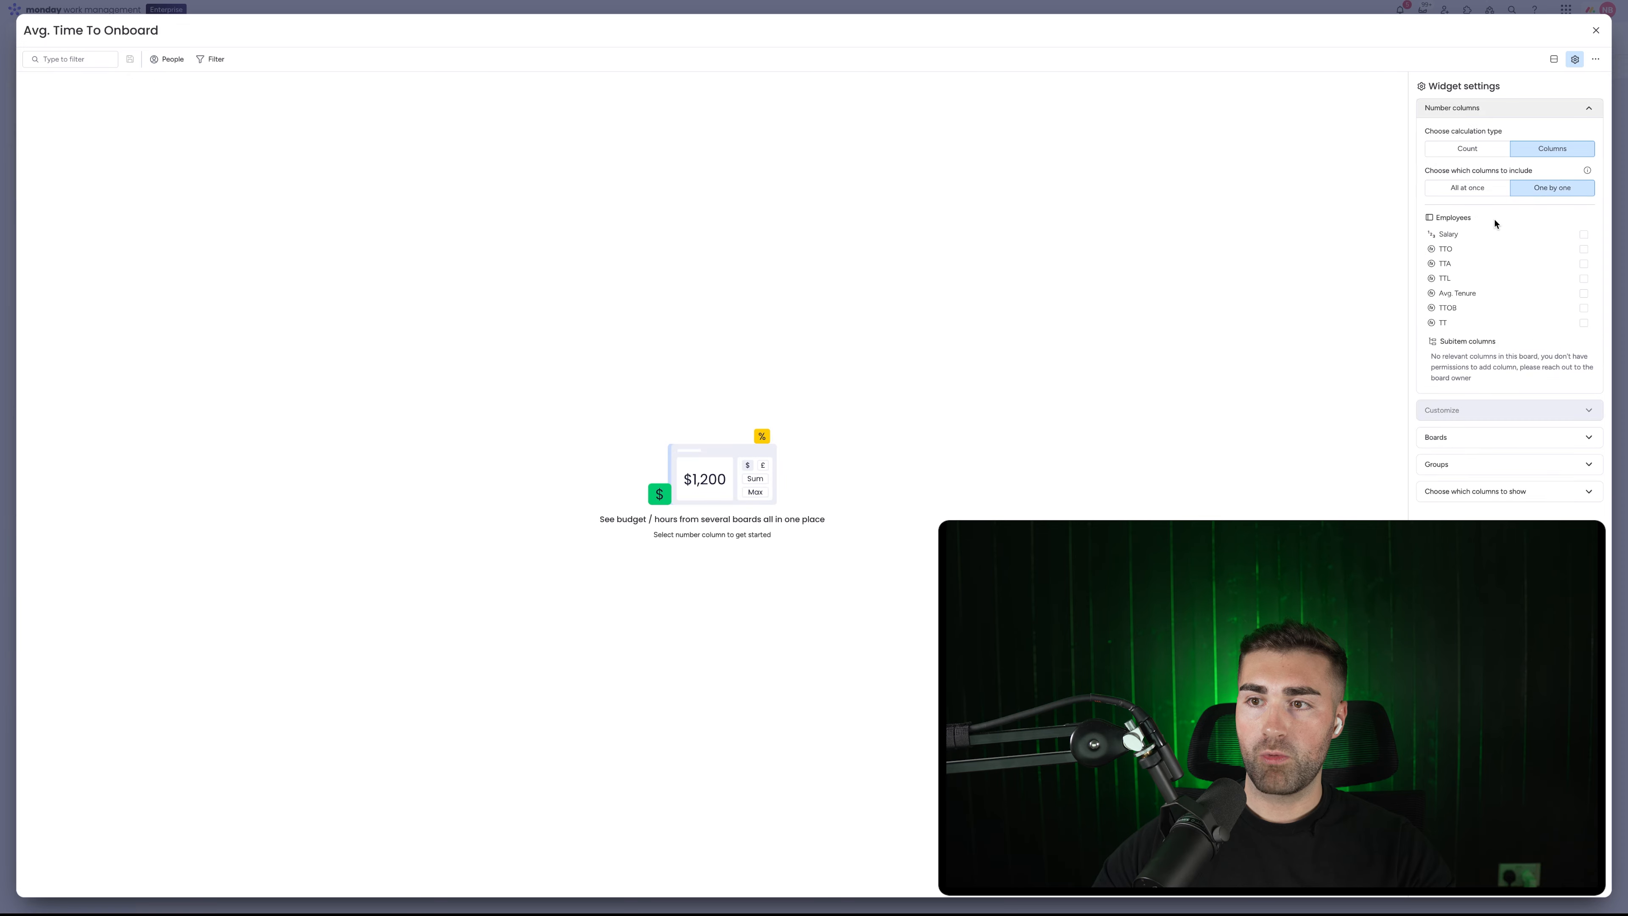
click(1456, 278)
- Set the widget's calculation to Average with zero manual decimal places and a "Days" unit after the number, and leave its settings
click(1486, 411)
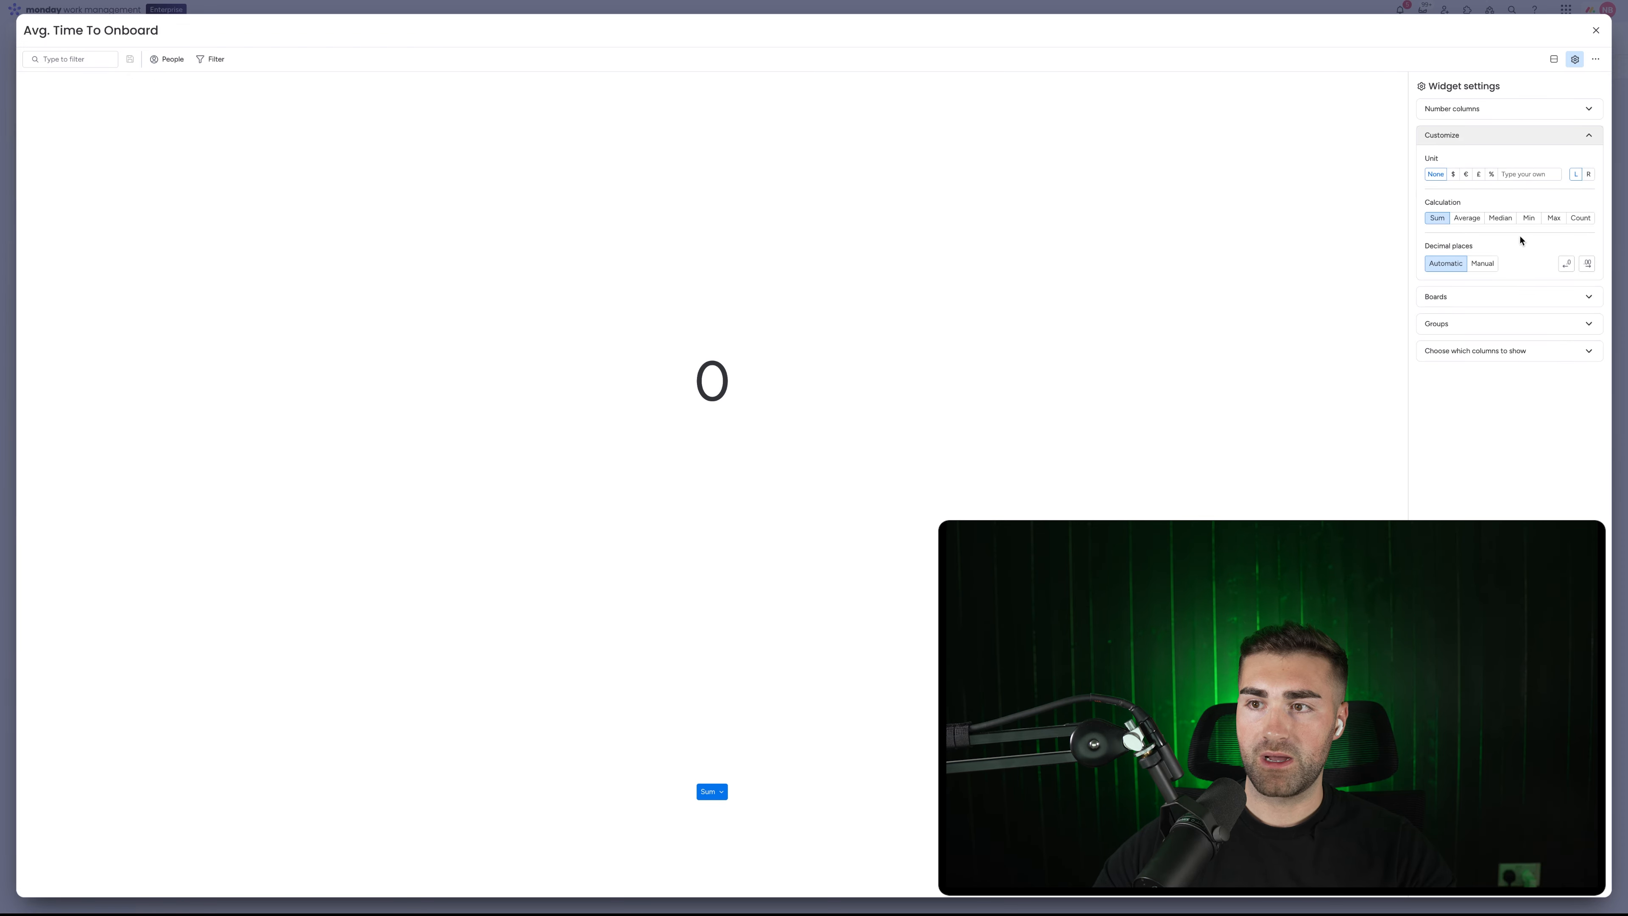
click(1466, 218)
click(1483, 263)
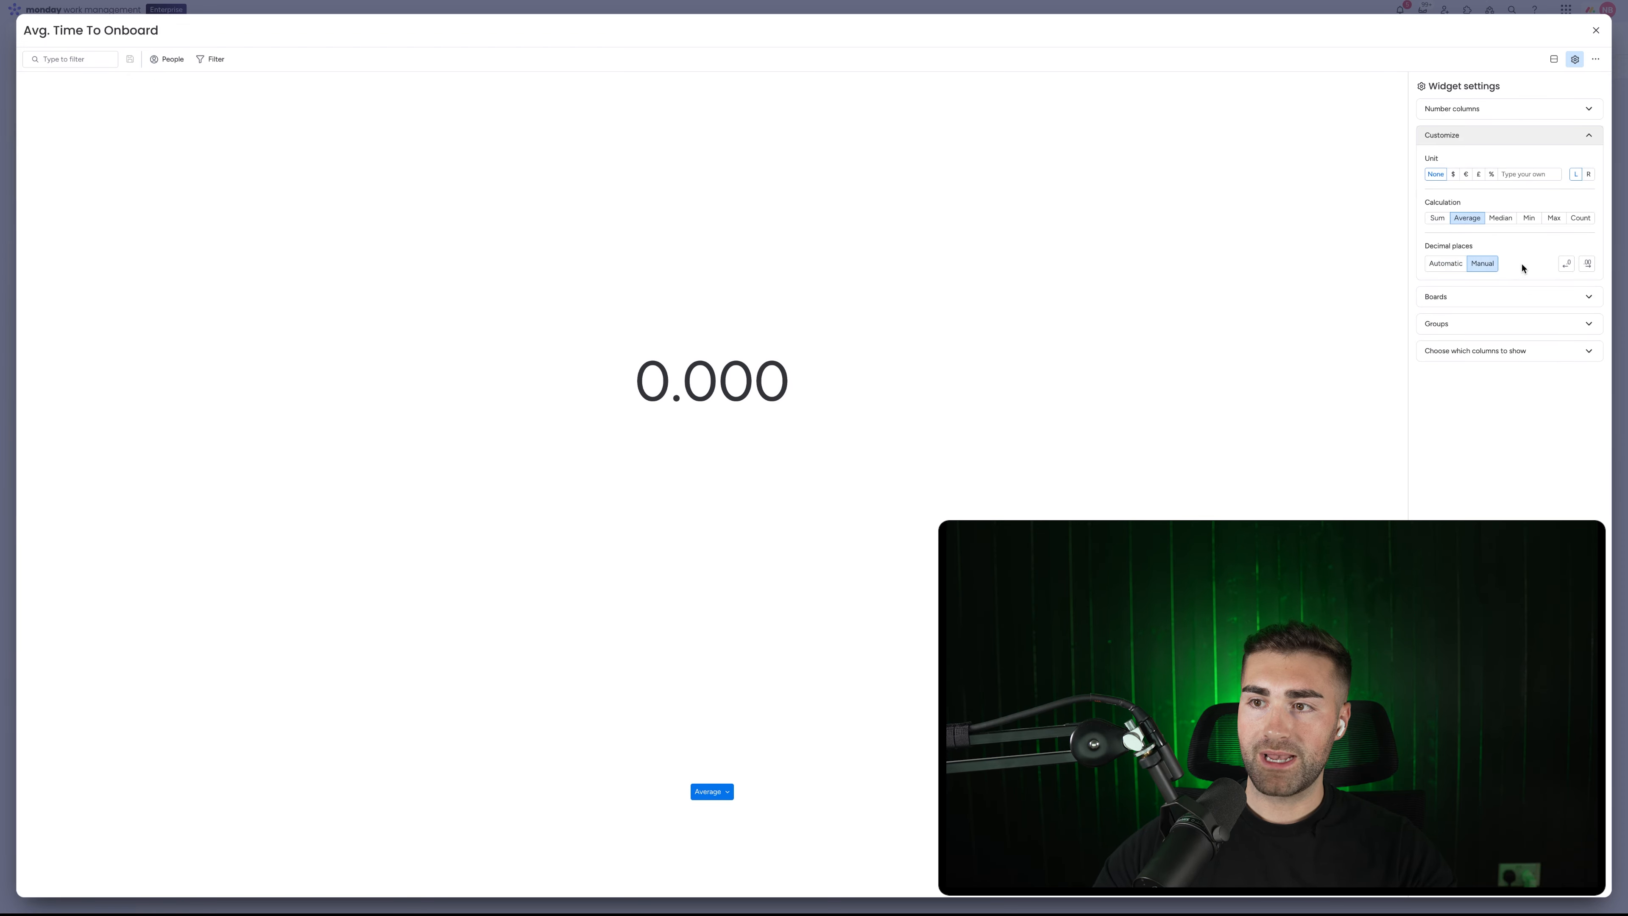
click(1565, 263)
click(1565, 264)
click(1565, 264)
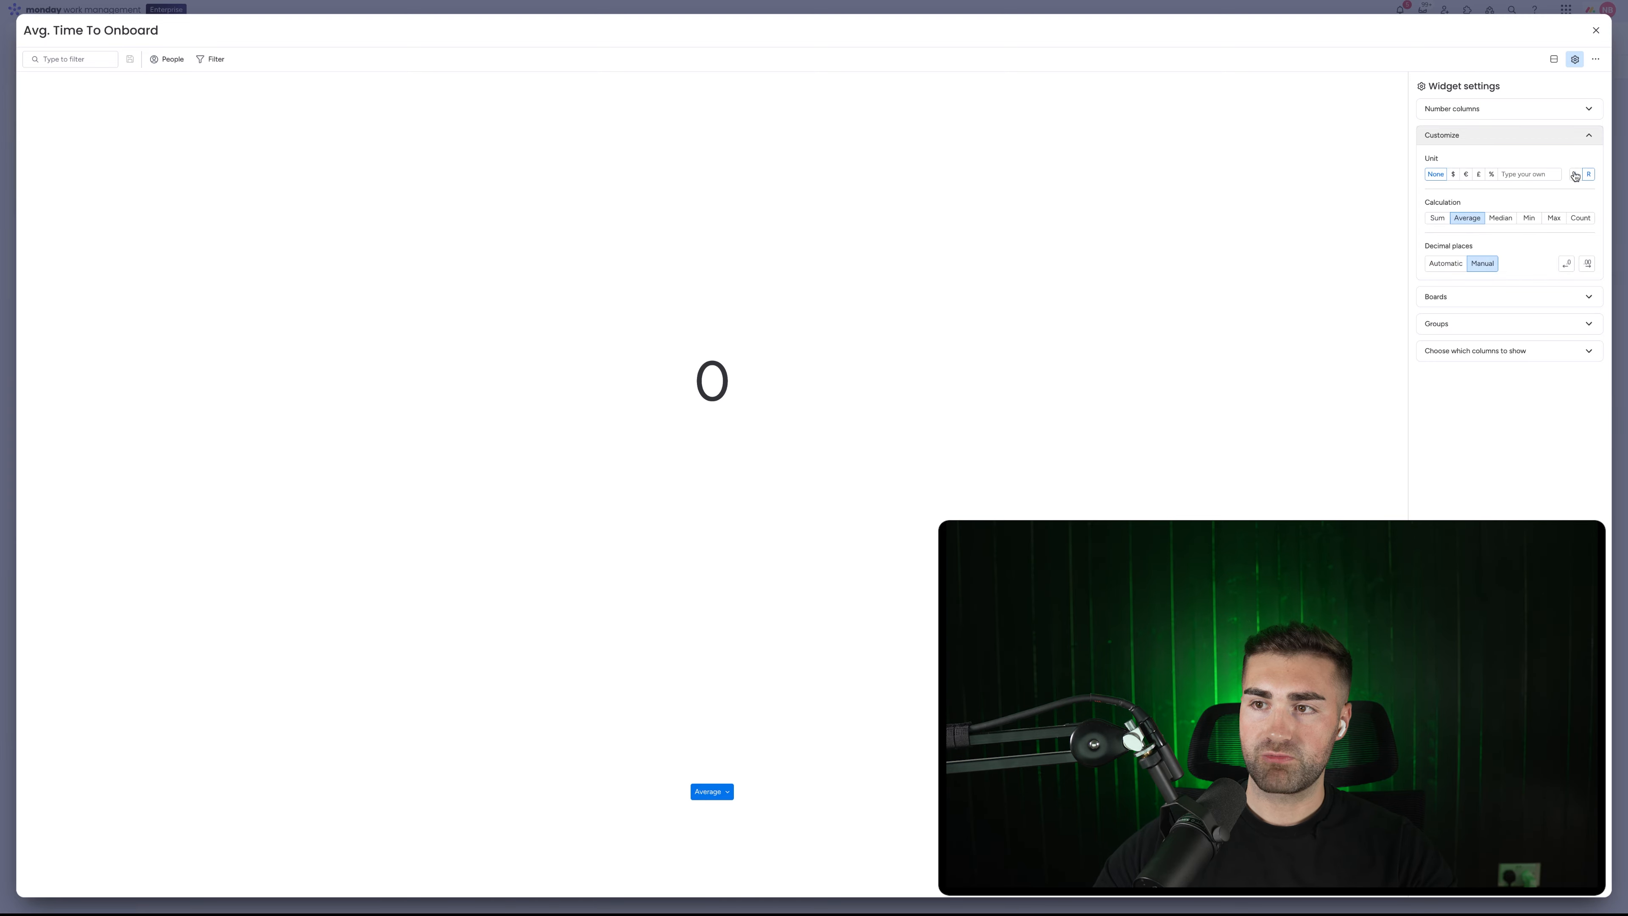
click(1529, 175)
text(Days)
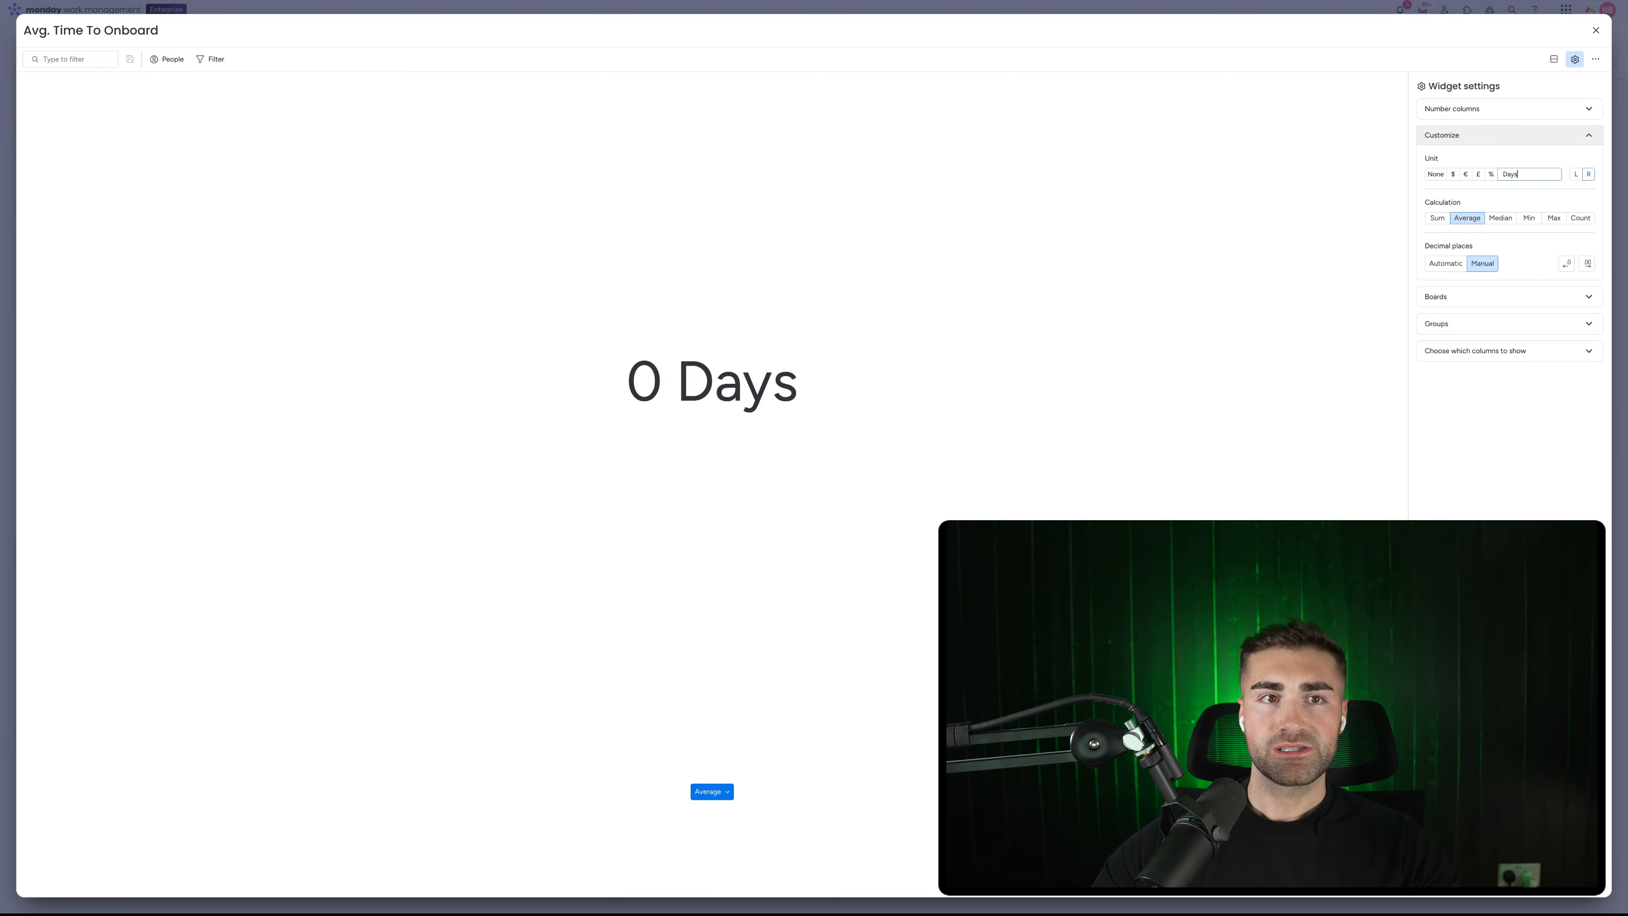
click(1595, 30)
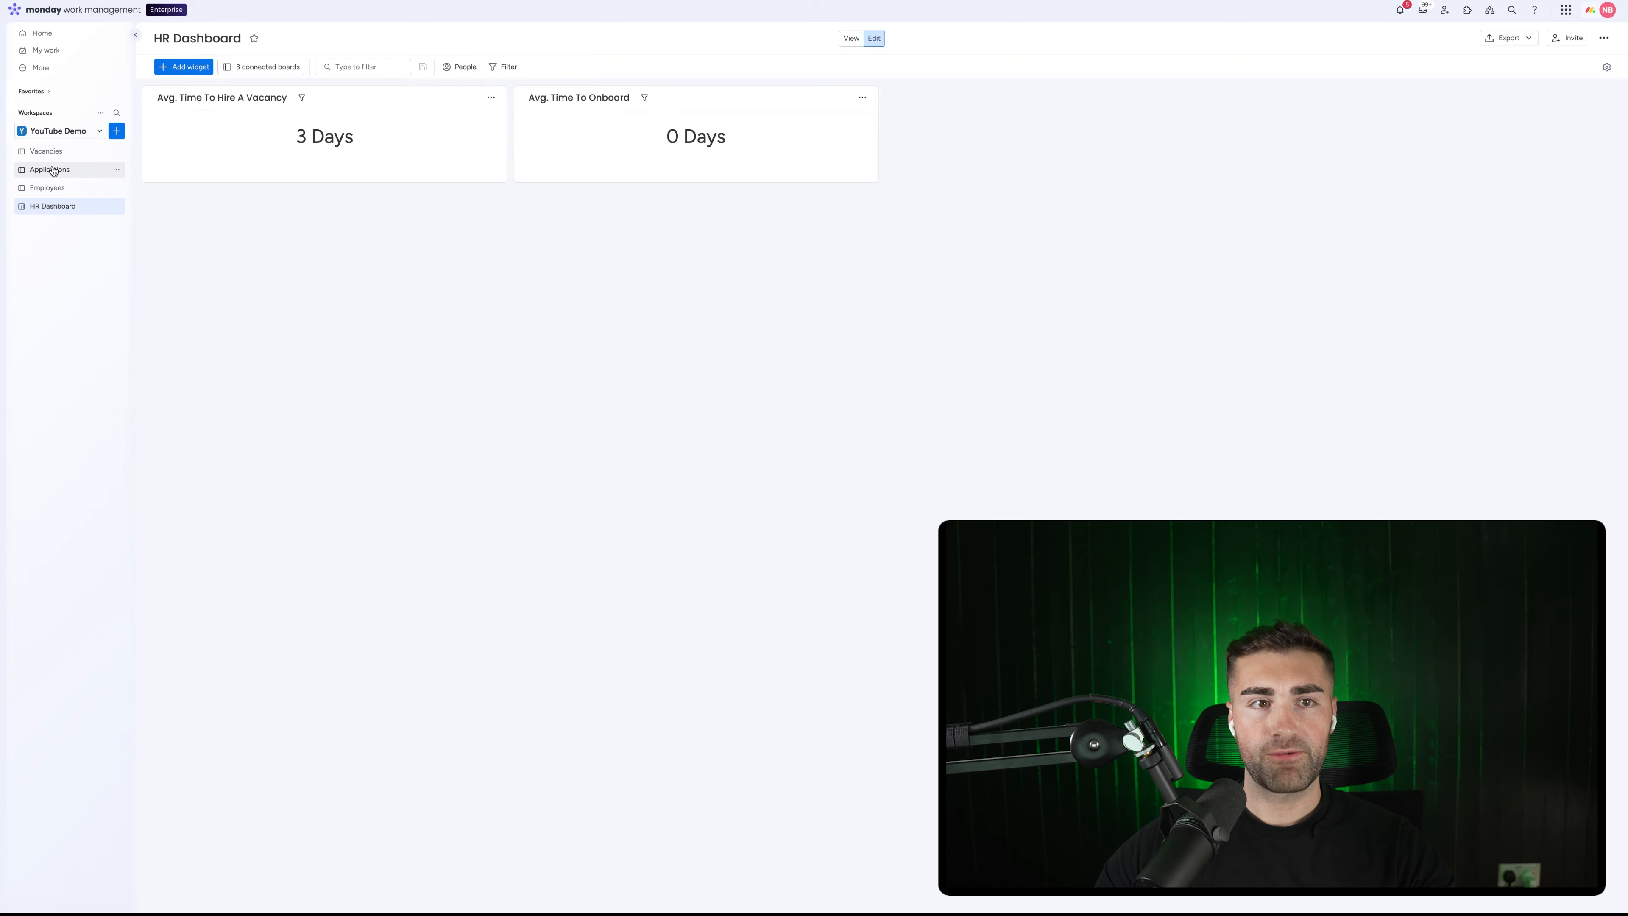
- Set the status of the exited employee on the Employees board to Active
click(47, 187)
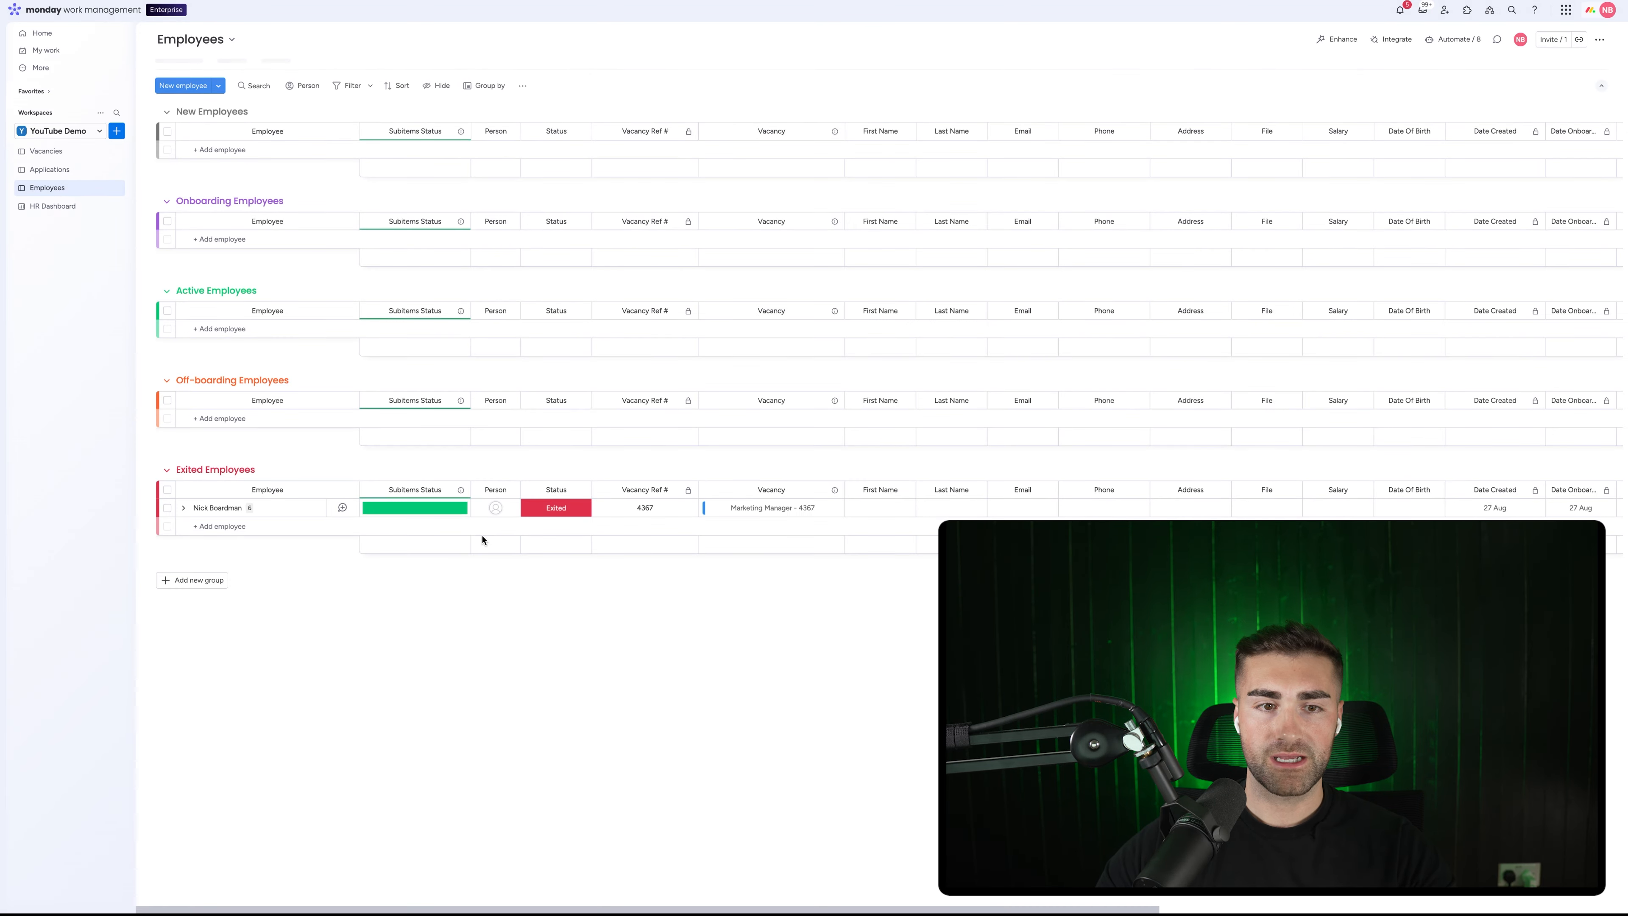
click(546, 509)
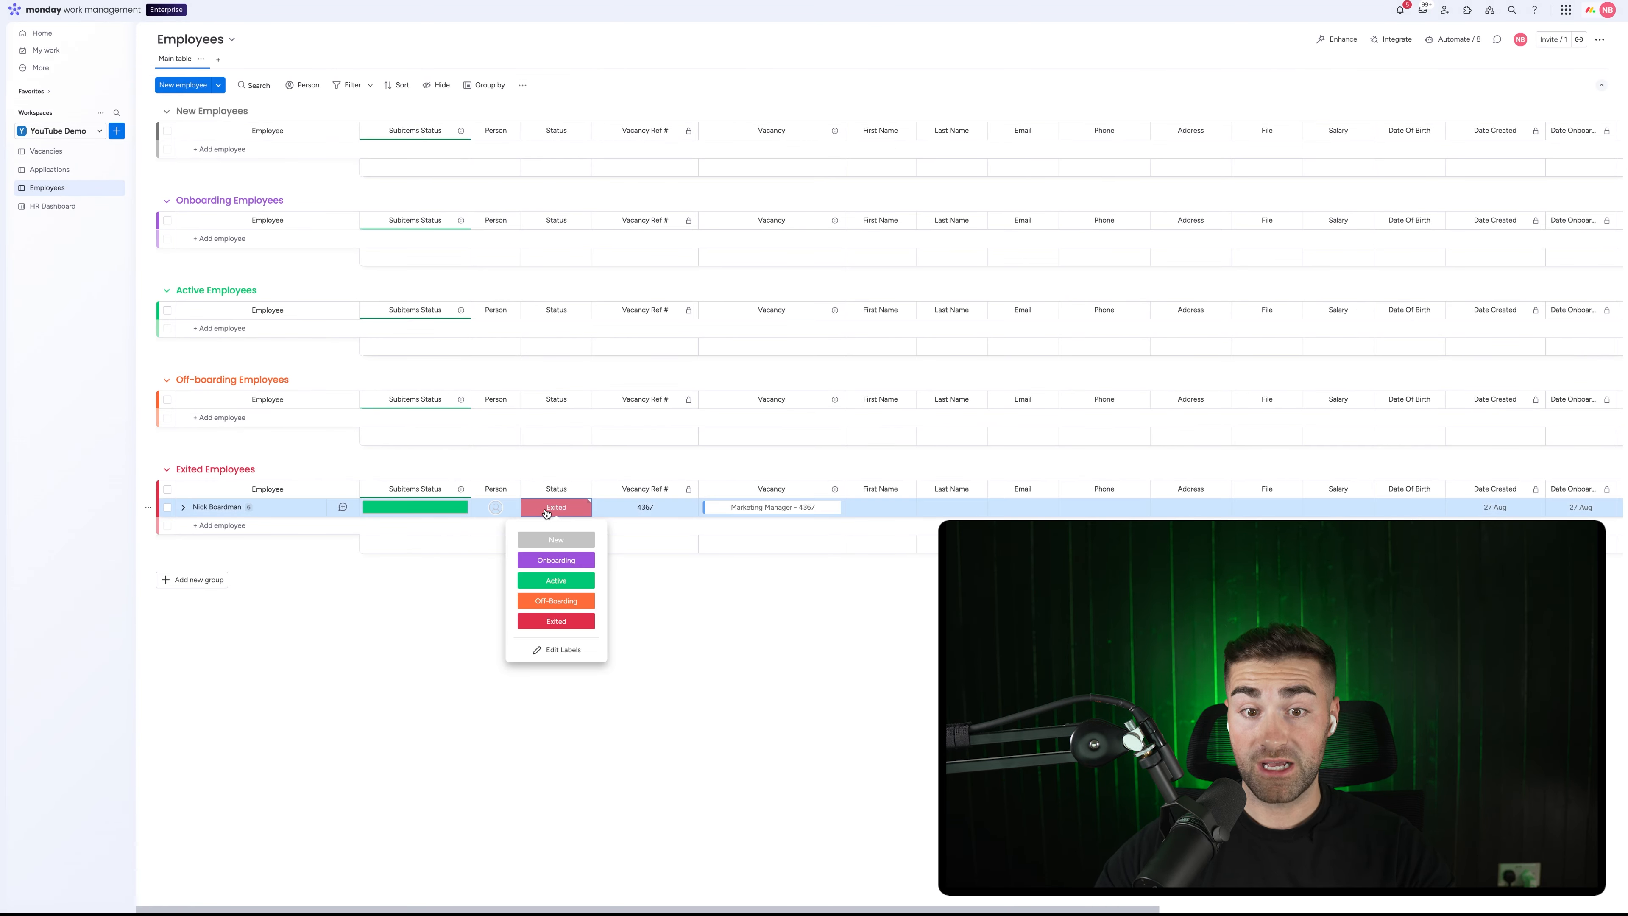
click(556, 578)
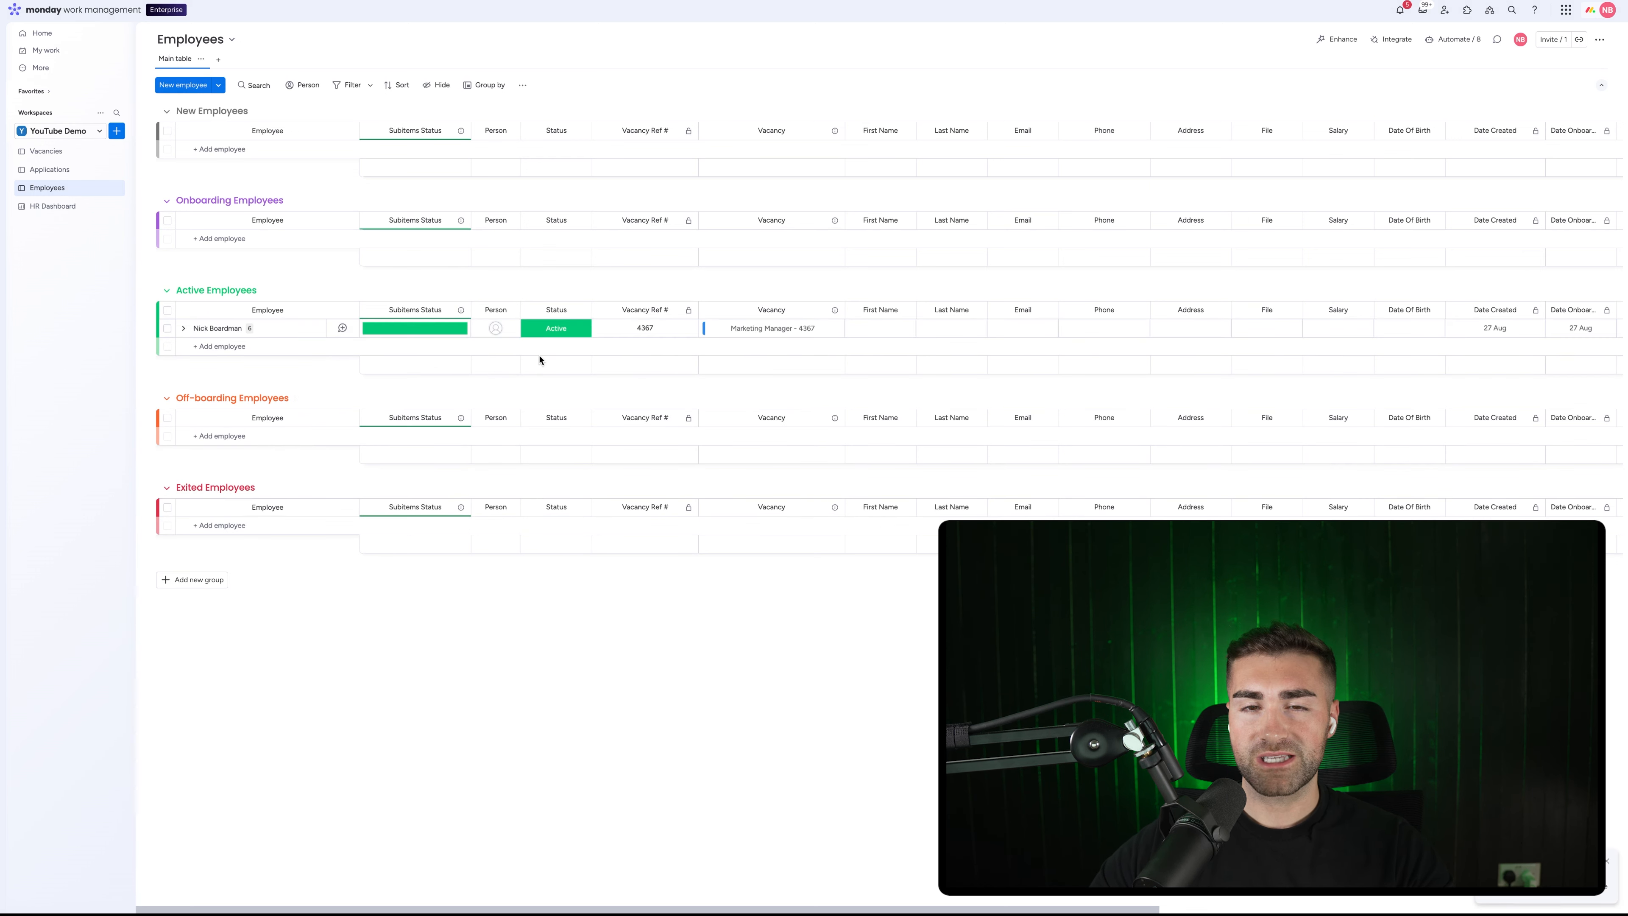
- Set the active employee's Date Created to 25 Aug and onboarding date to 26 Aug
scroll(538, 357, right, 10)
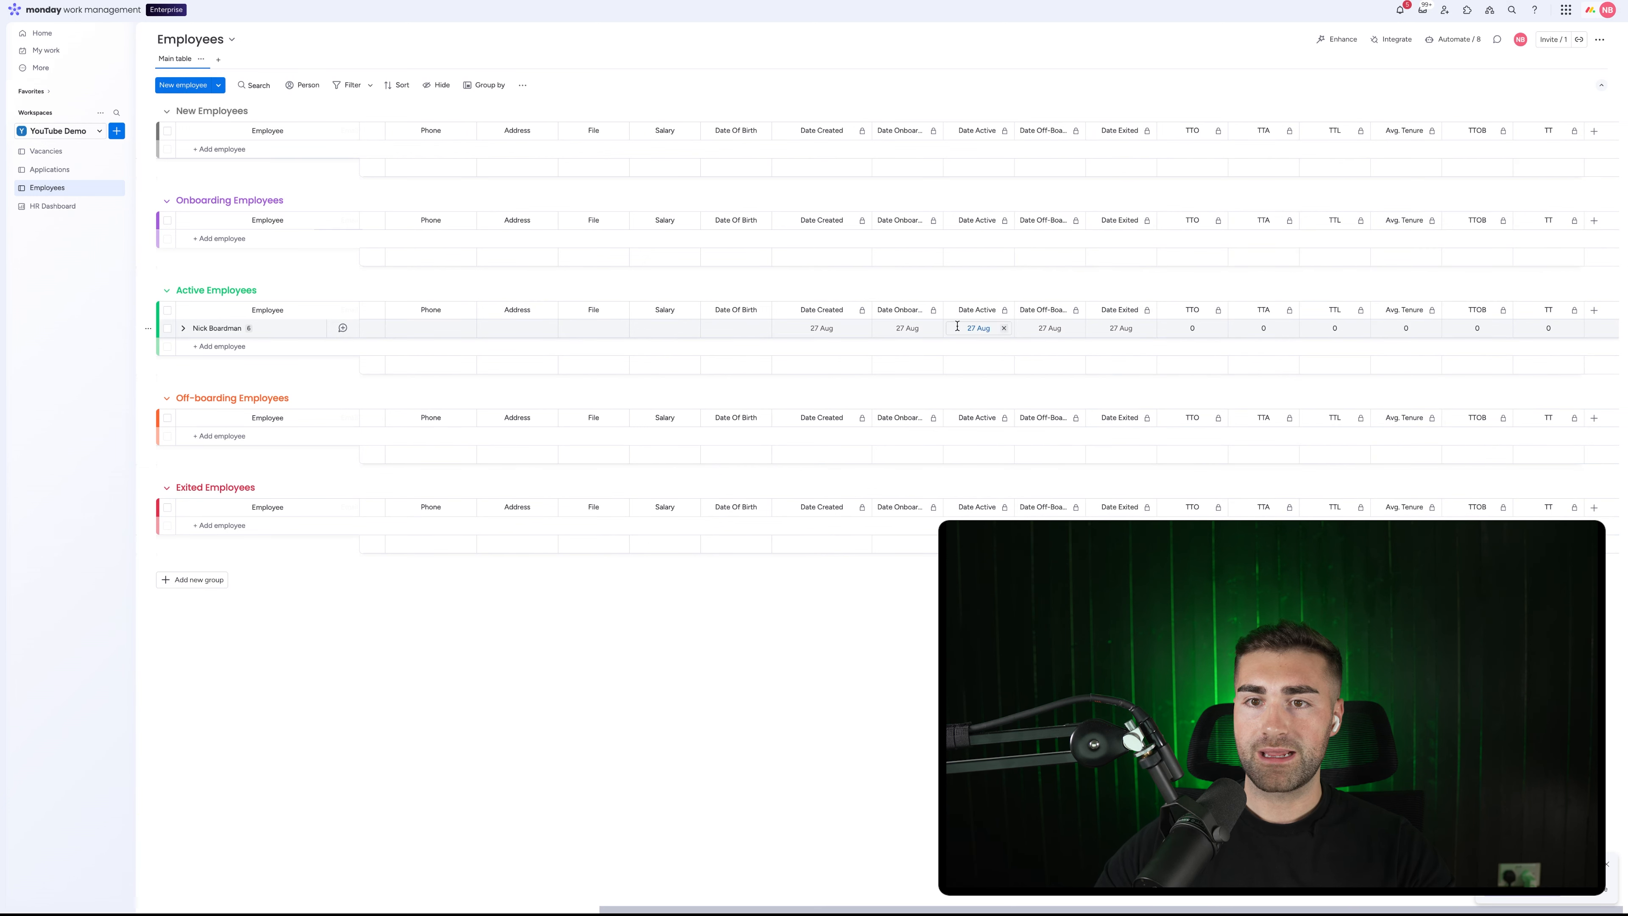
click(826, 321)
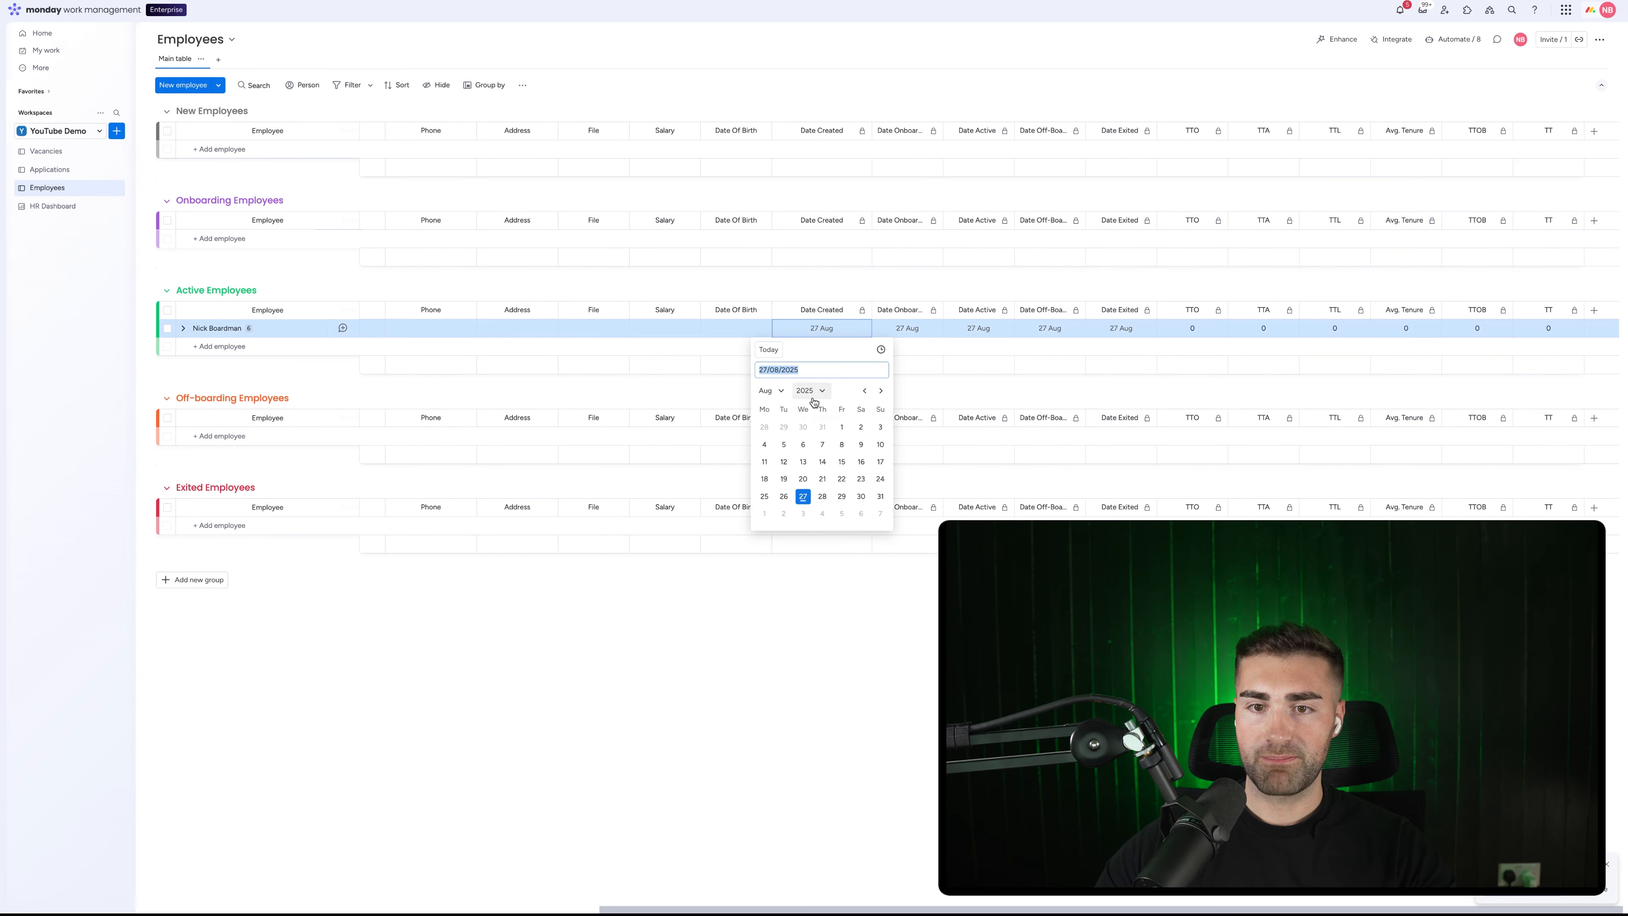
click(768, 499)
click(894, 328)
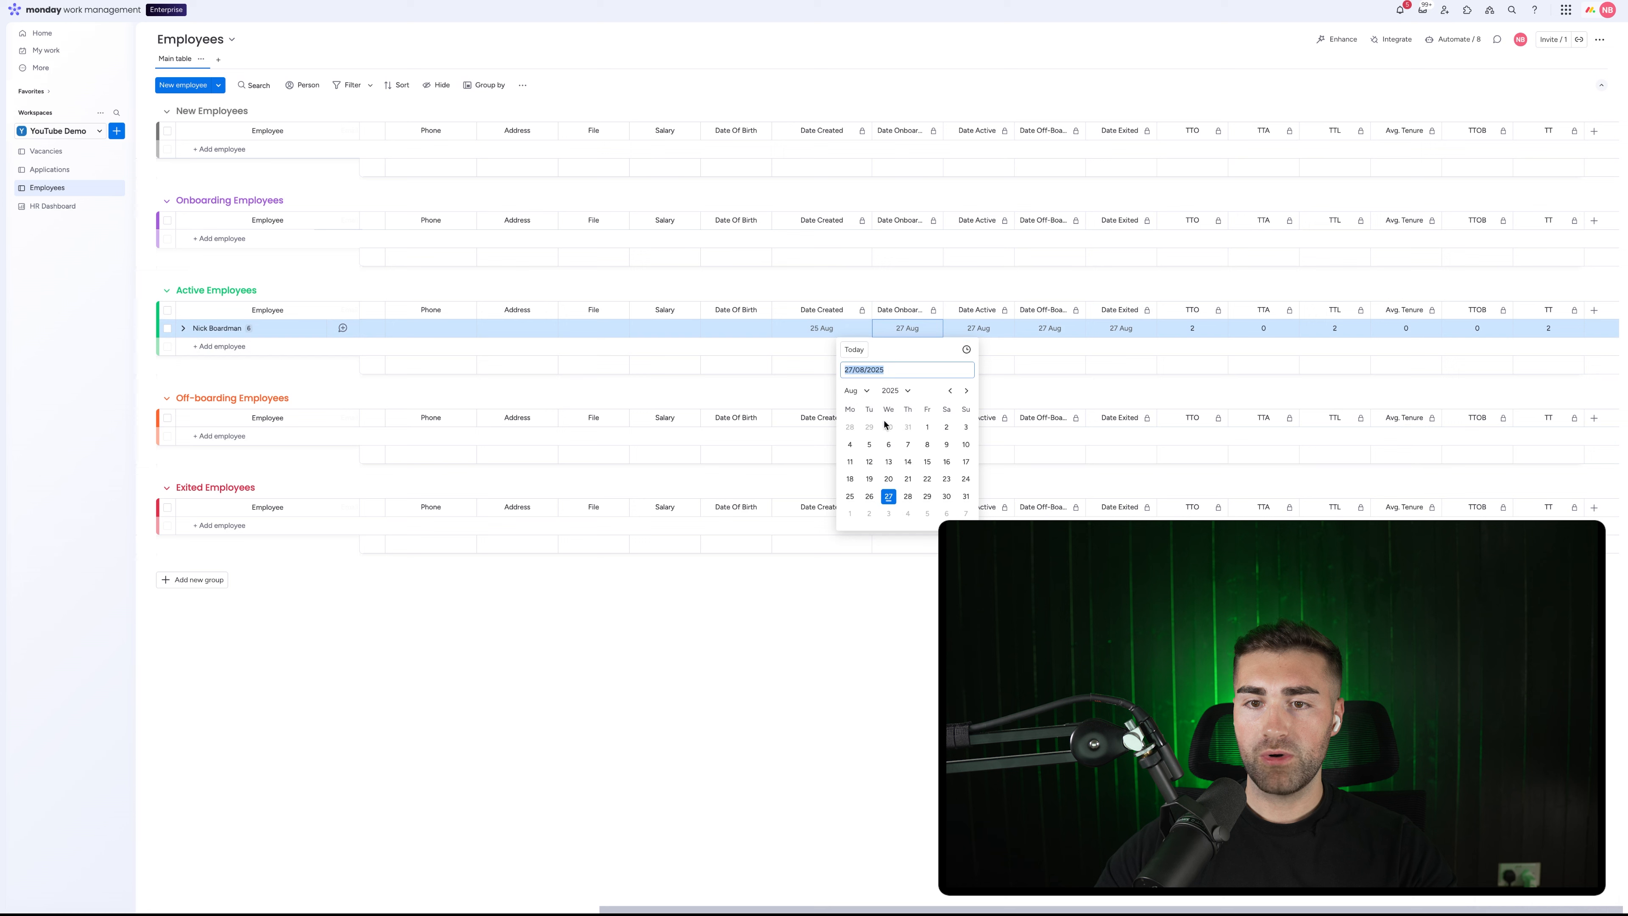
click(869, 496)
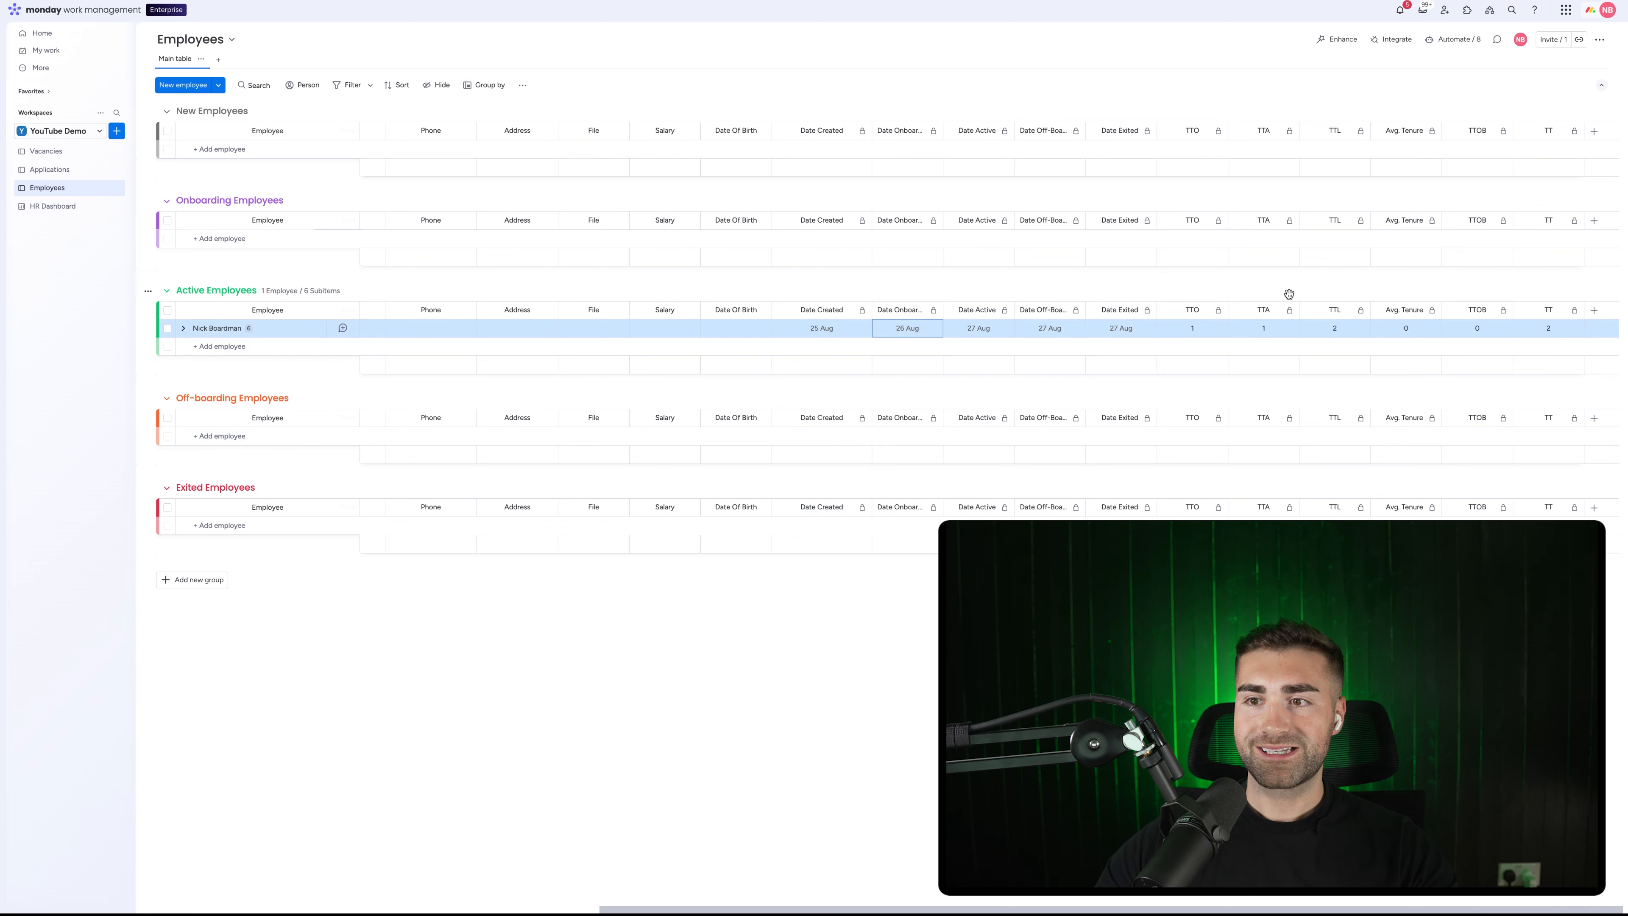
- Add another Numbers widget to the HR Dashboard and name it "Avg. Time To Off-board"
click(37, 202)
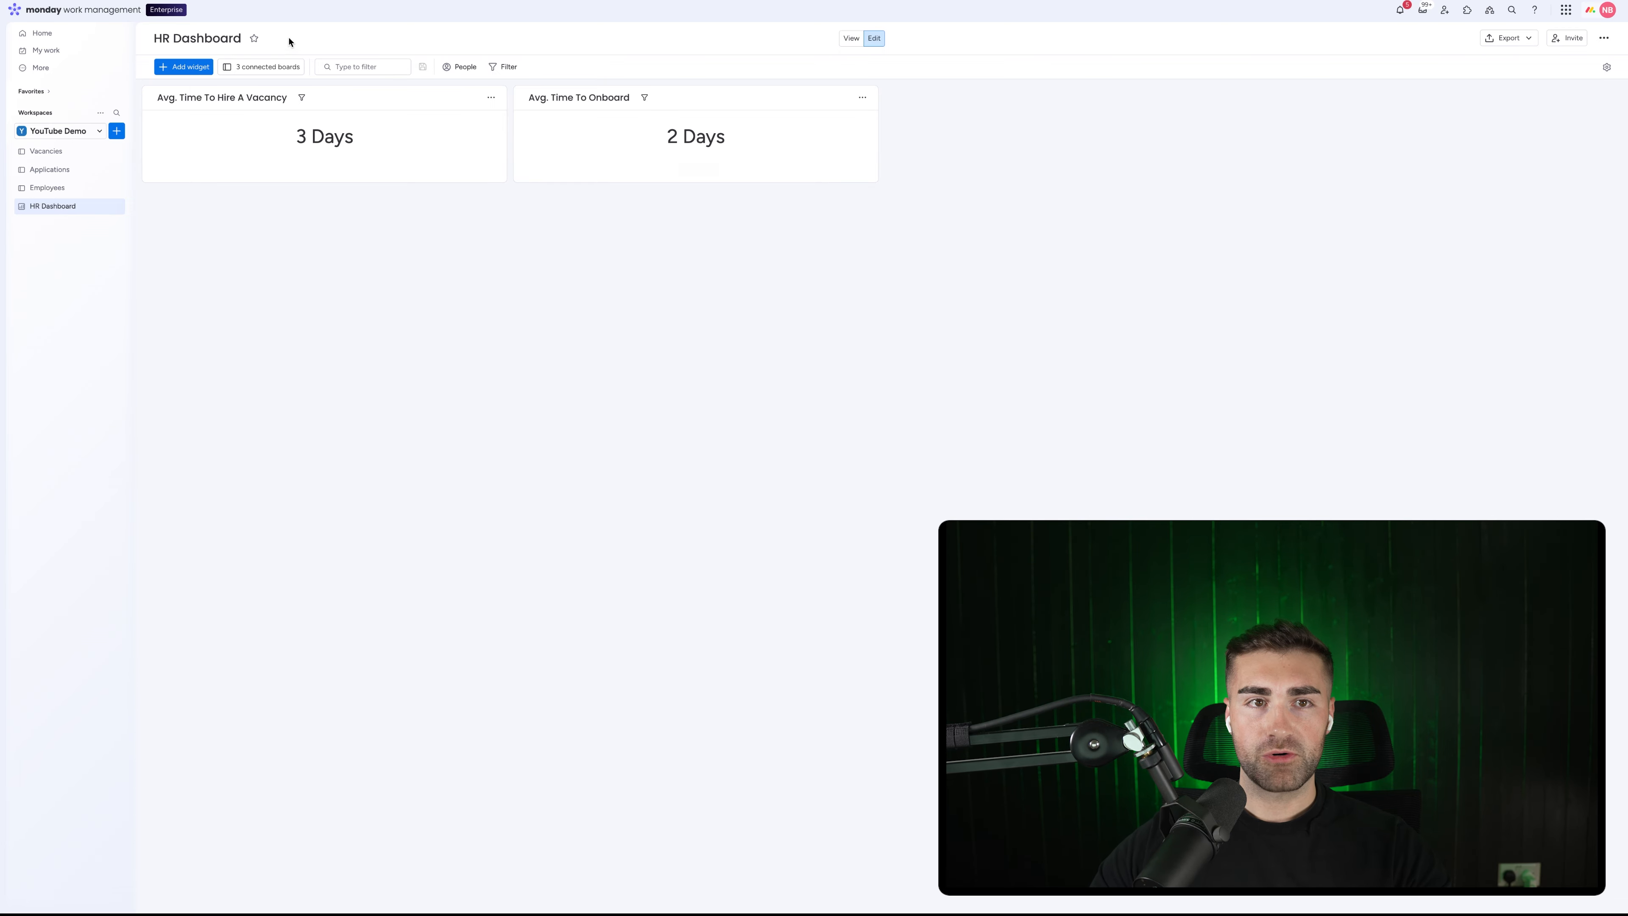
click(183, 66)
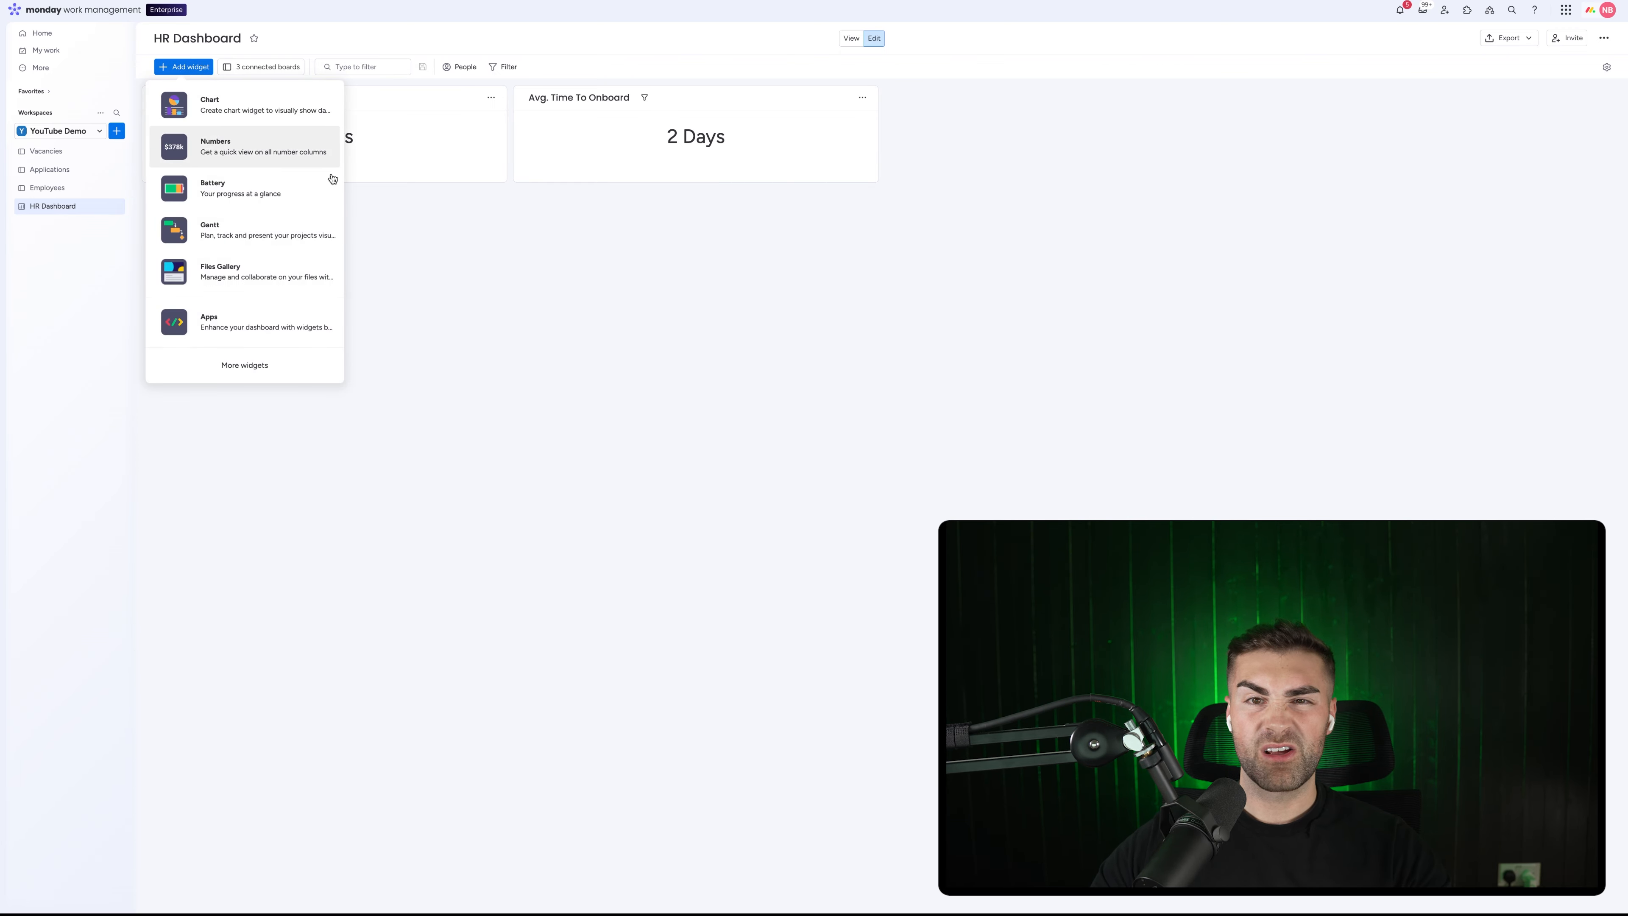
click(211, 146)
click(920, 97)
text(Avg. Time)
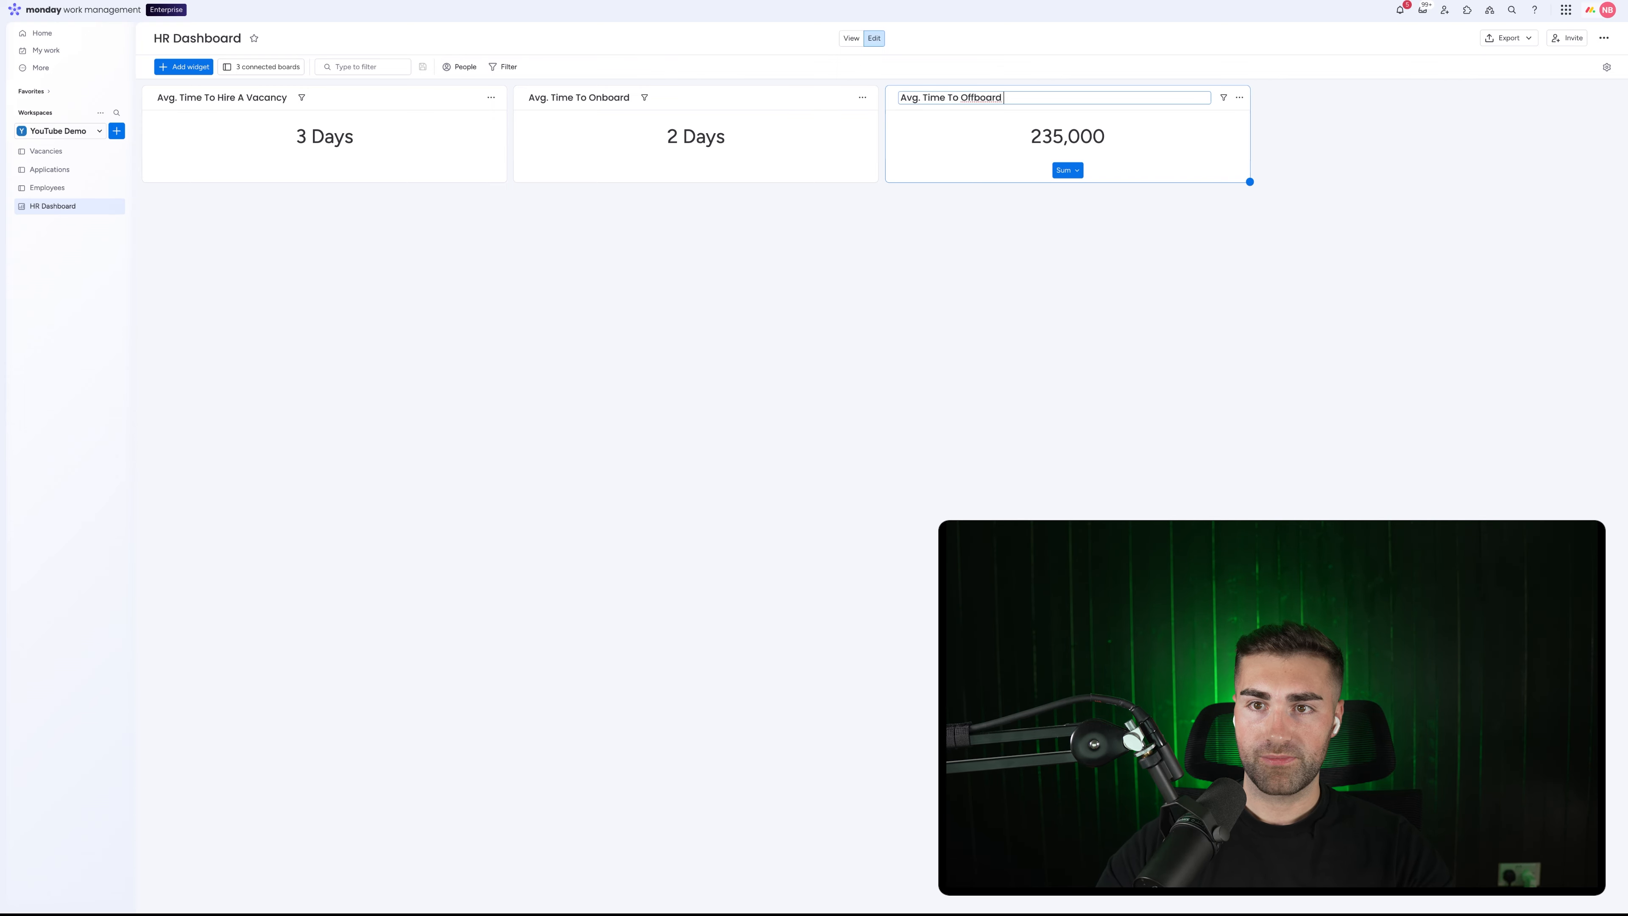
text( To Offboard)
right_click(990, 98)
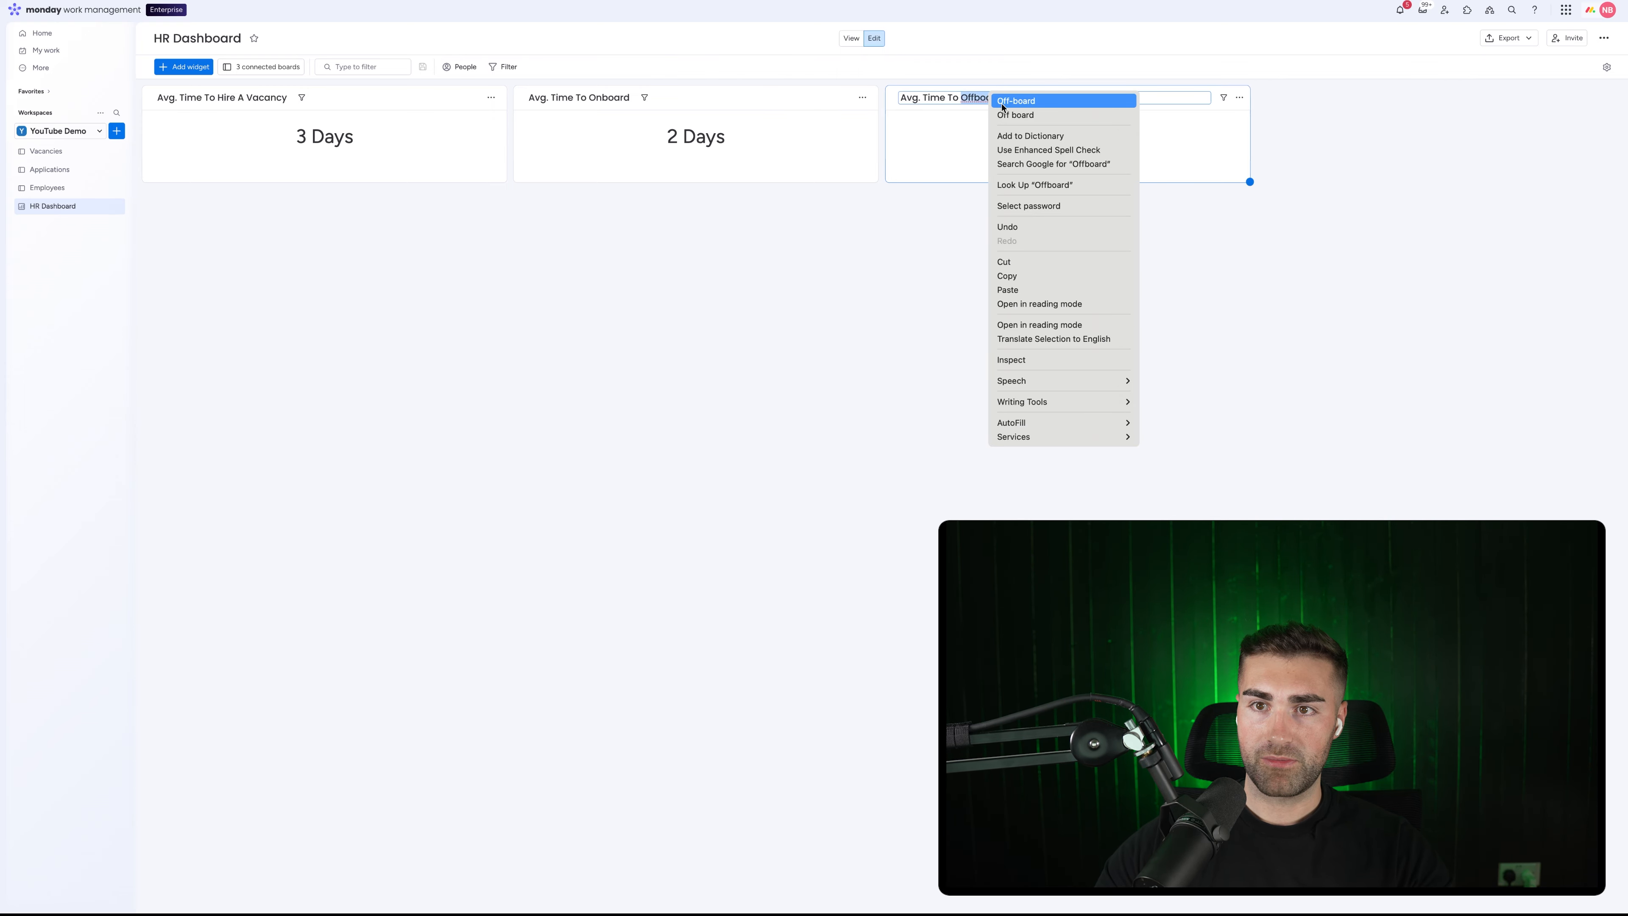
click(1015, 101)
click(1209, 108)
- Limit the Avg. Time To Off-board widget to the Employees board by excluding Vacancies and Applications
click(1235, 98)
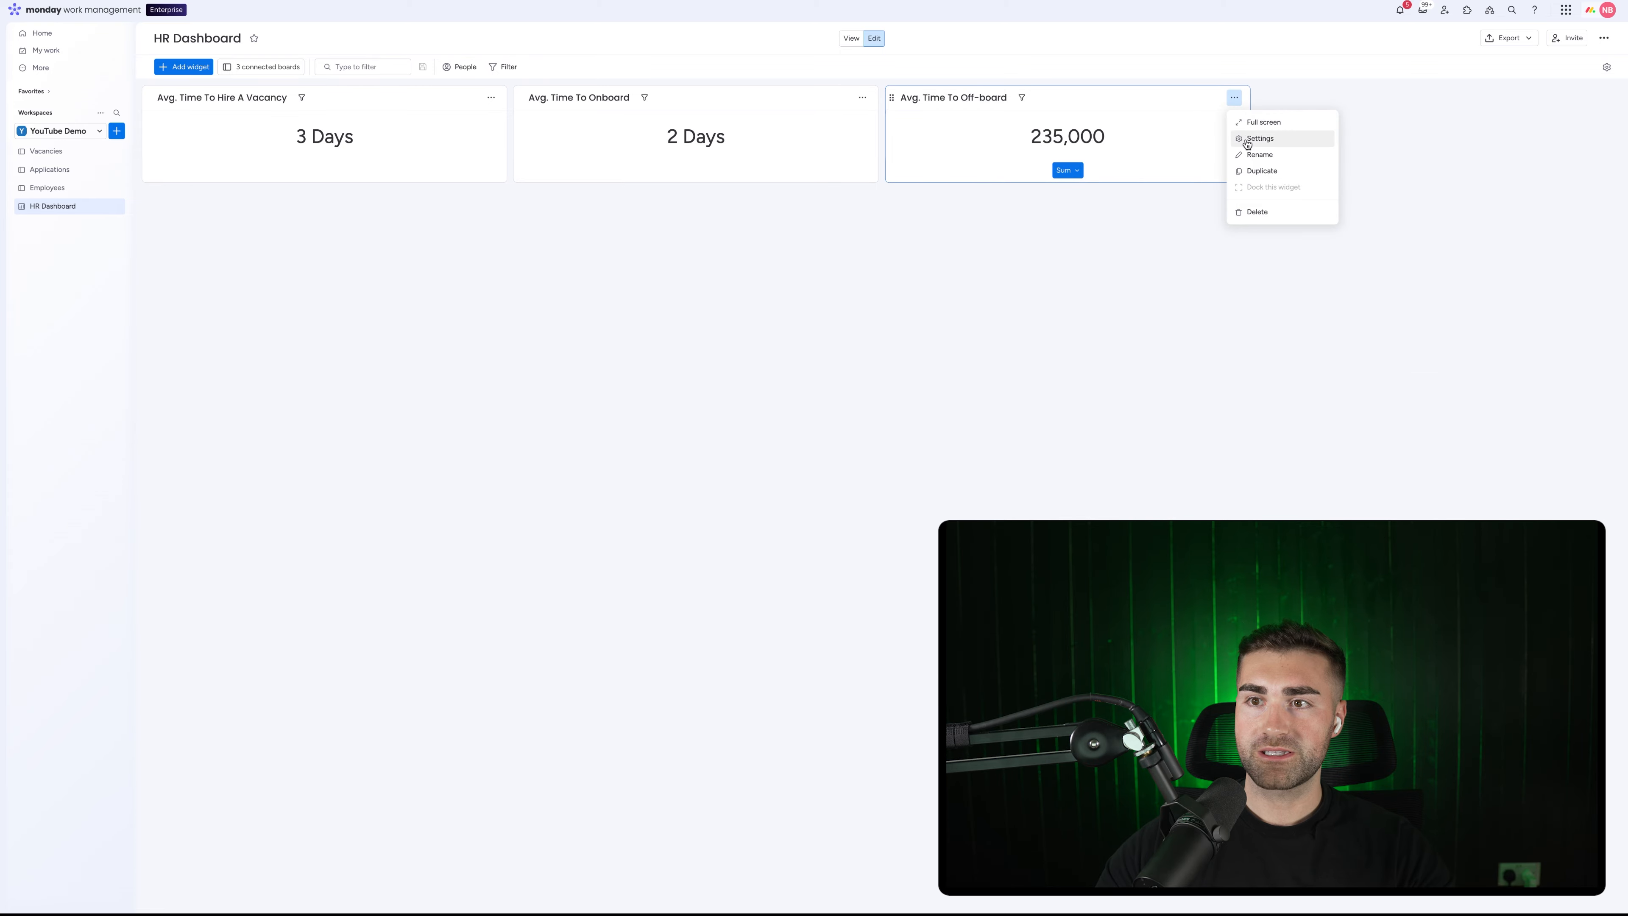
click(1244, 142)
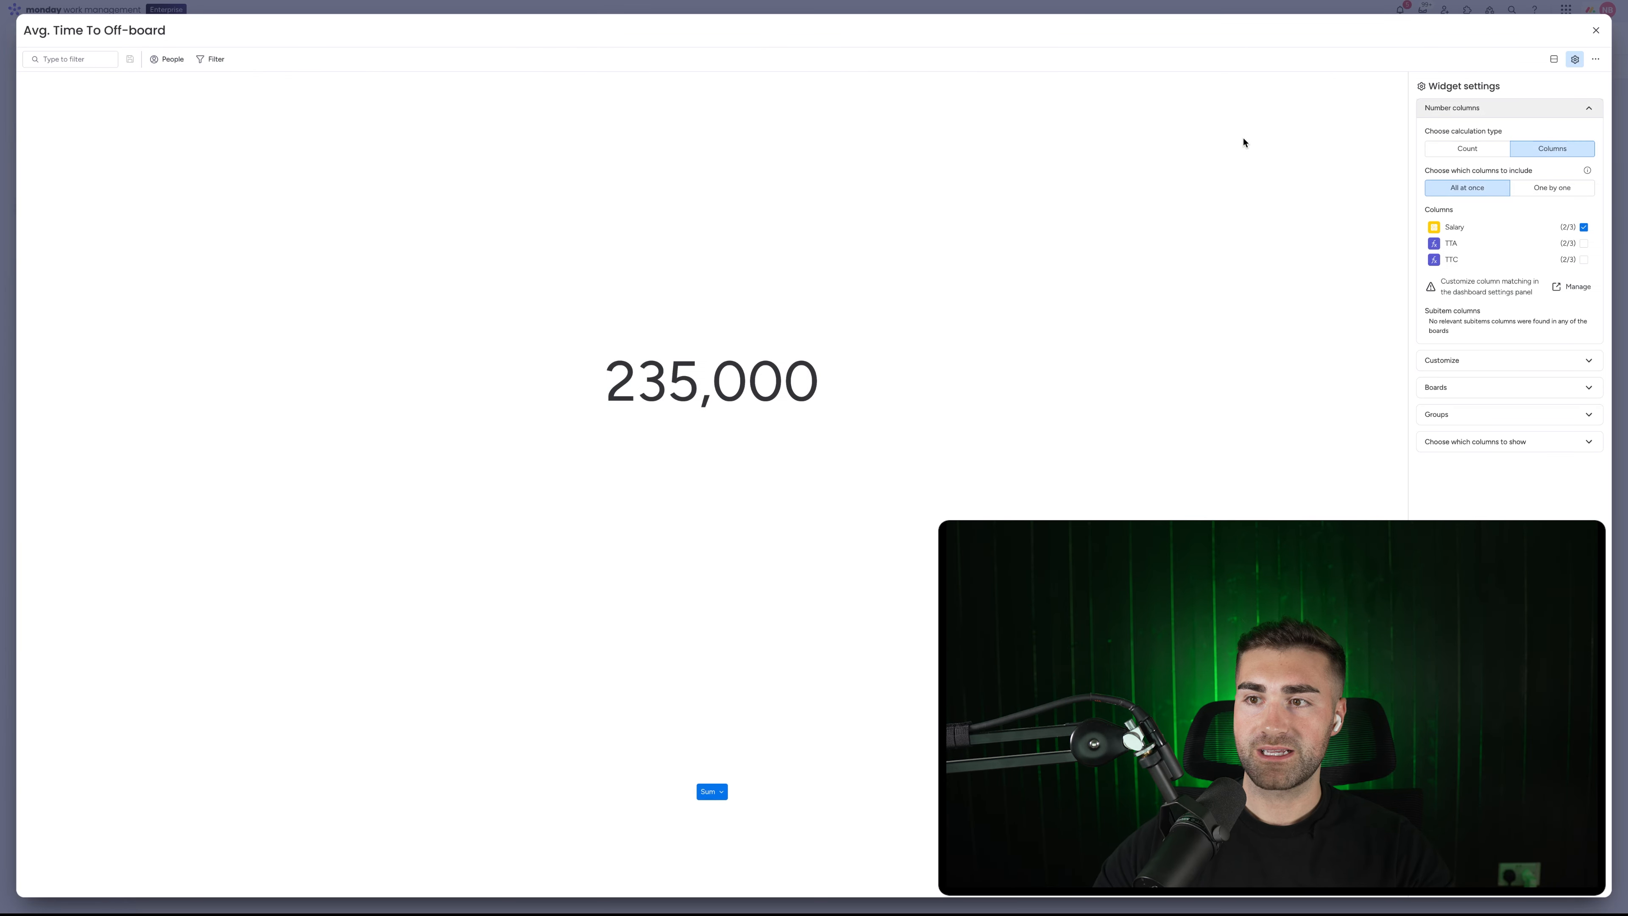
click(1479, 389)
click(1486, 287)
click(1482, 284)
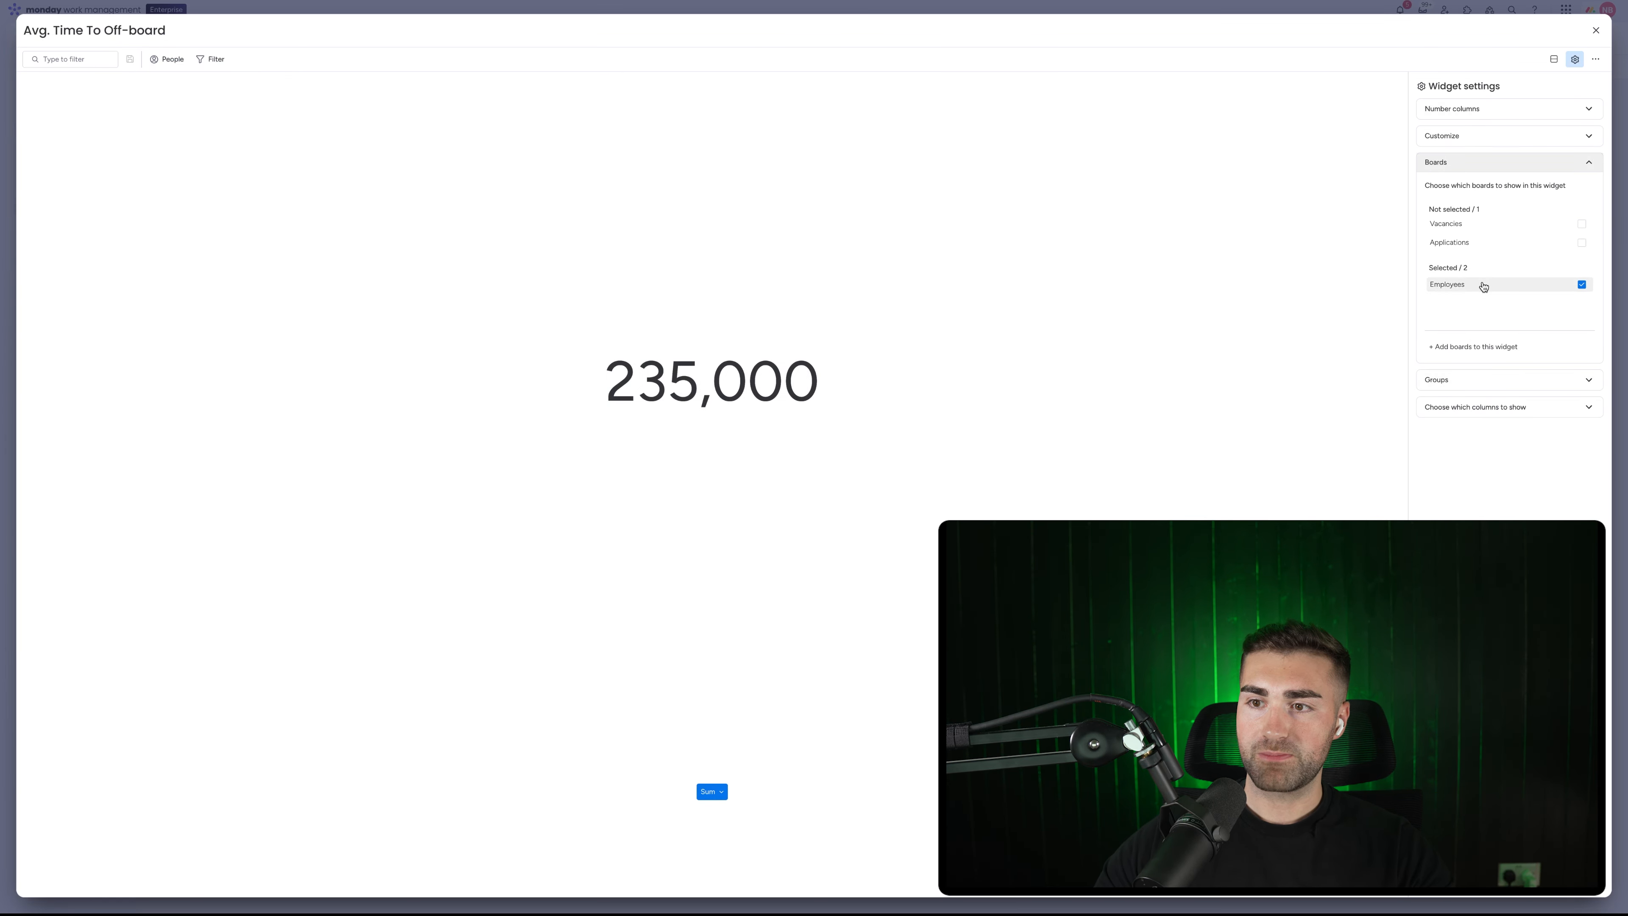
- Limit the Avg. Time To Off-board widget to the Exited Employees group by excluding all other Employees groups
click(1467, 379)
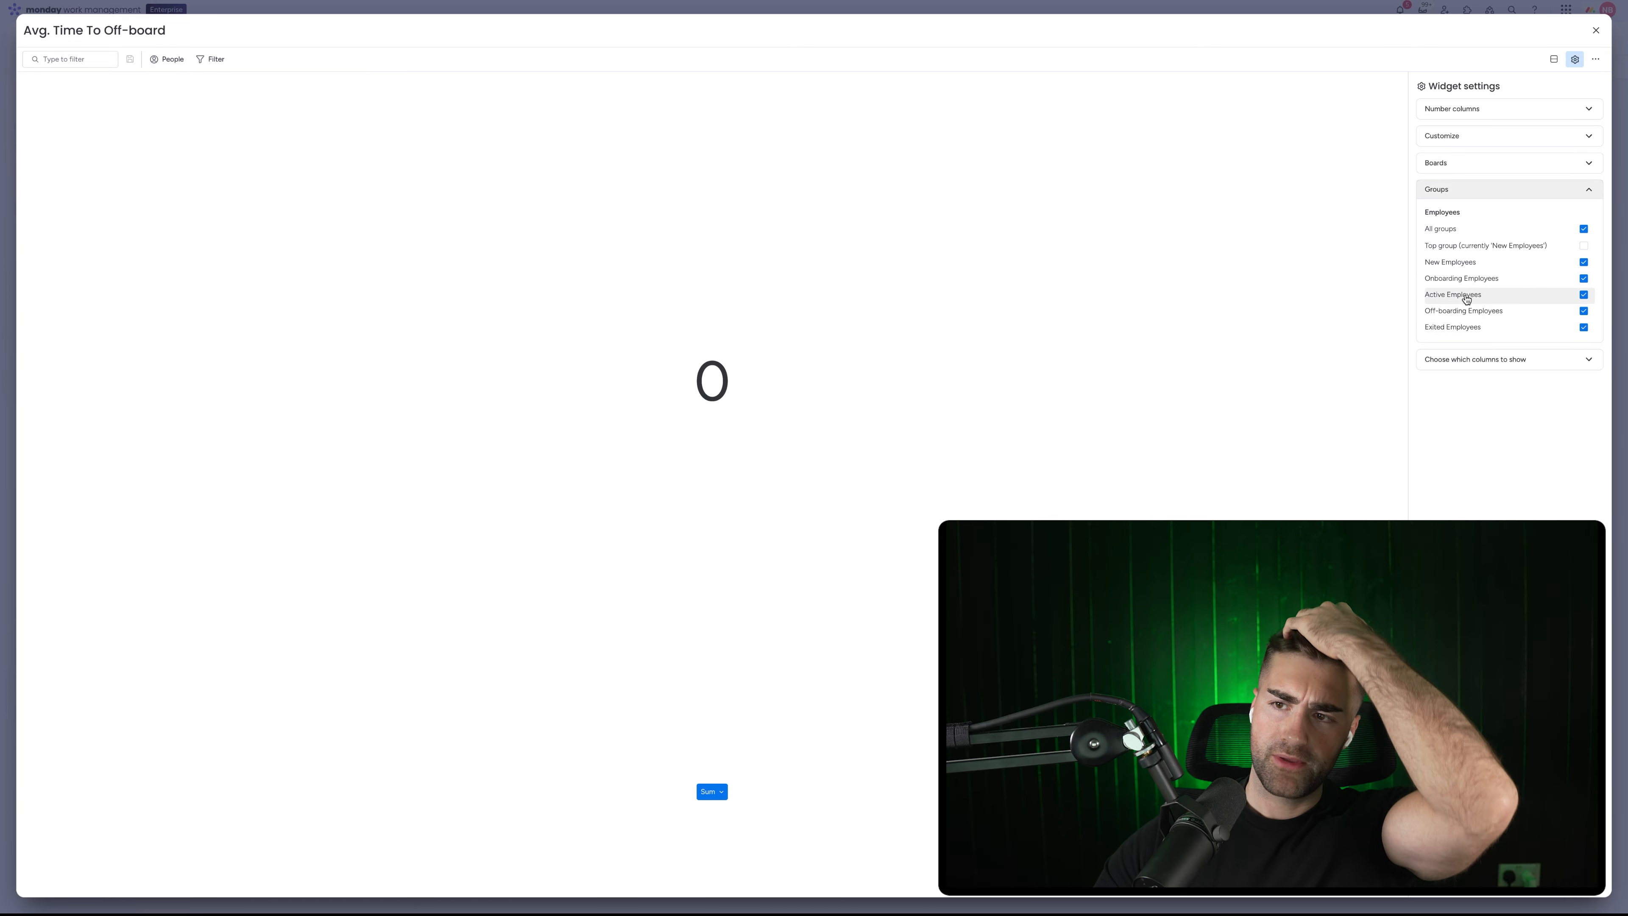
click(1464, 314)
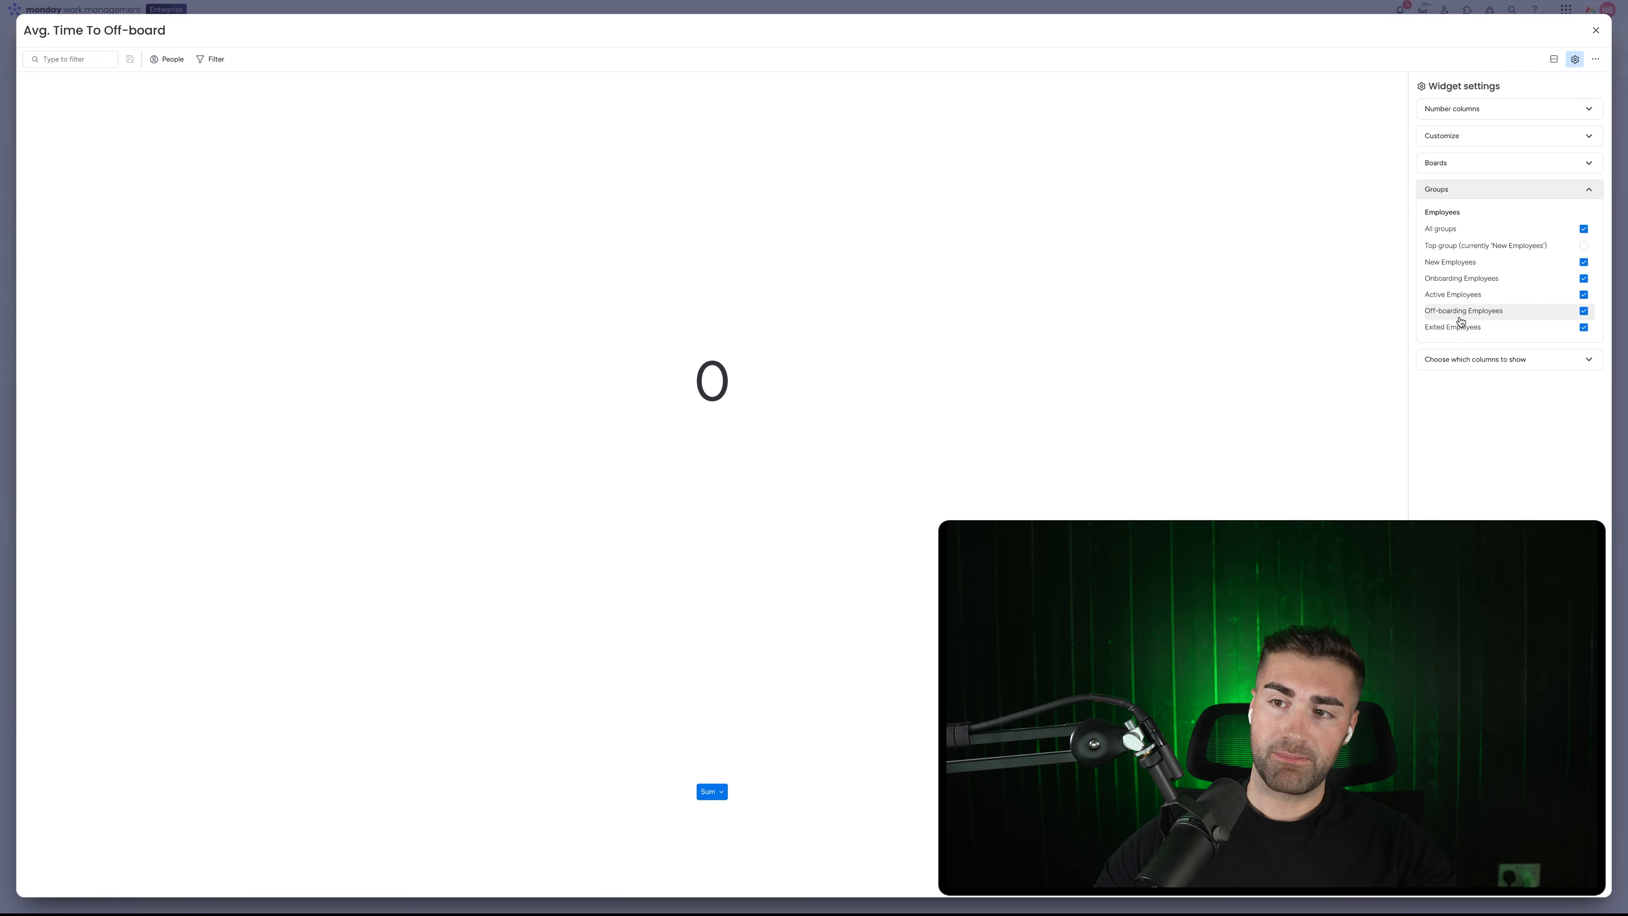
click(1461, 297)
click(1457, 264)
click(1461, 280)
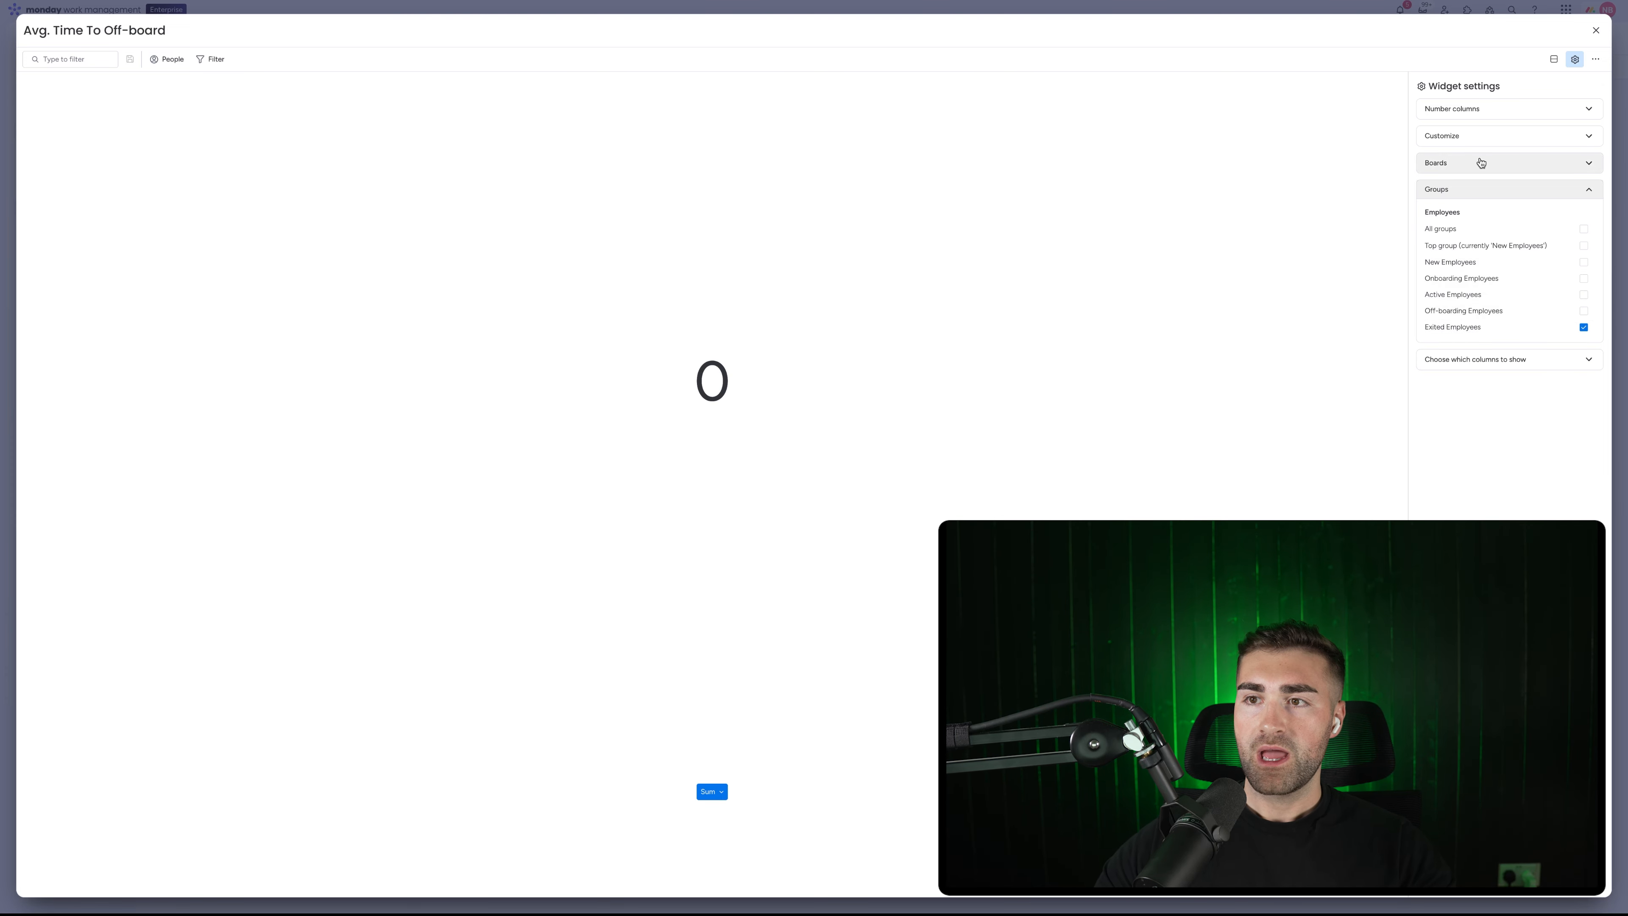
- Set the off-board widget to pick number columns one by one and include only the TTOB column
click(1473, 136)
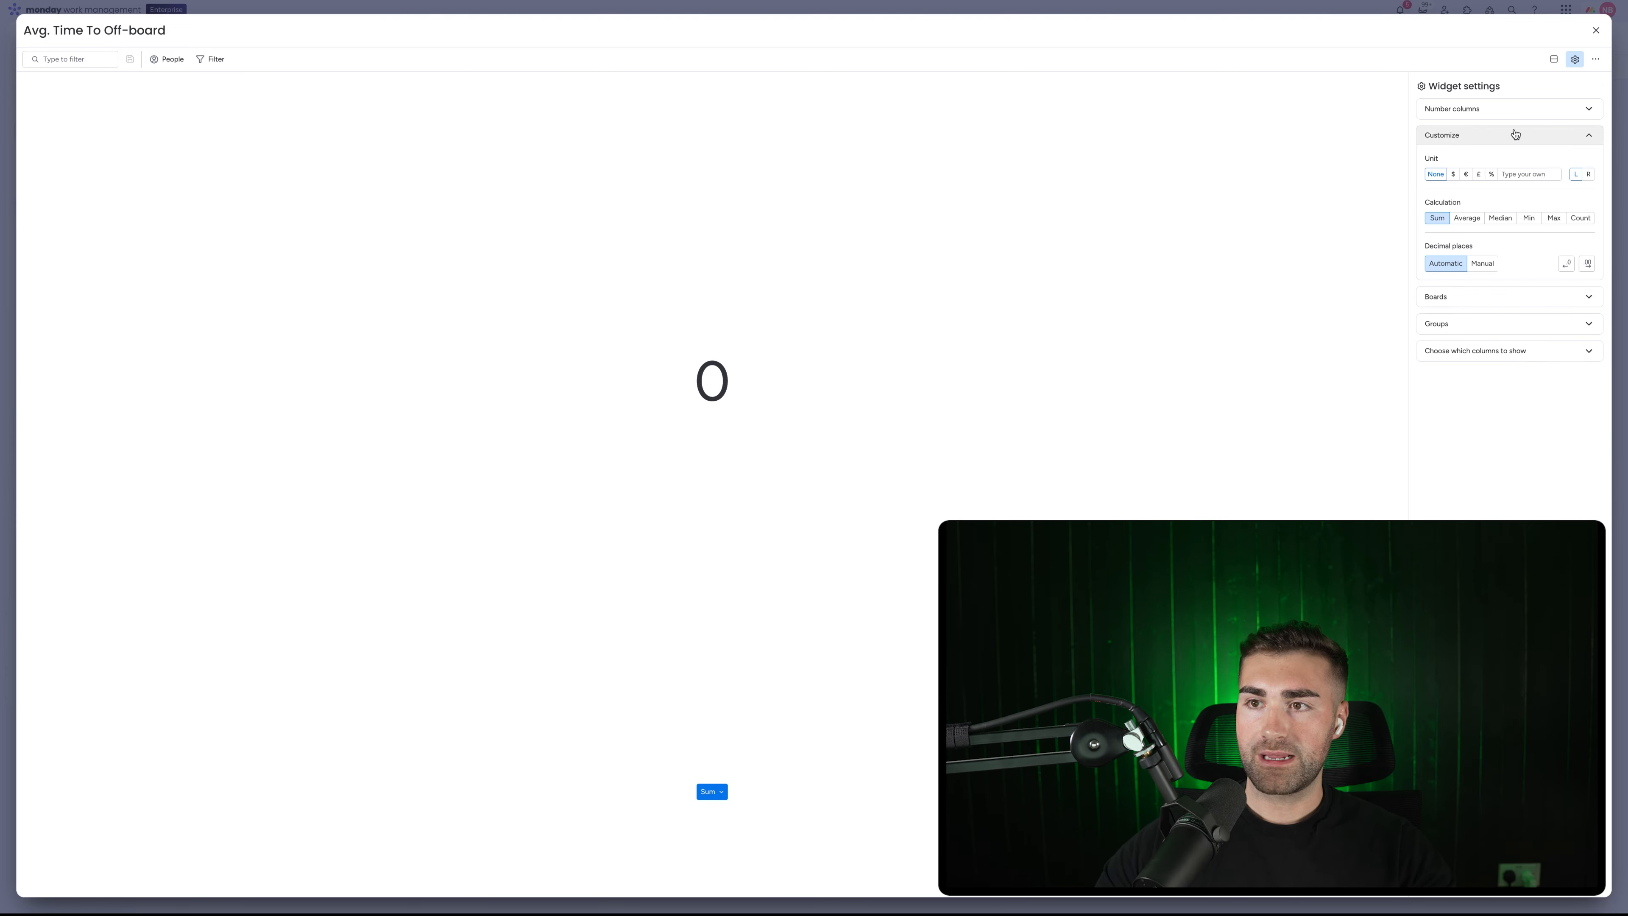
click(1512, 108)
click(1551, 187)
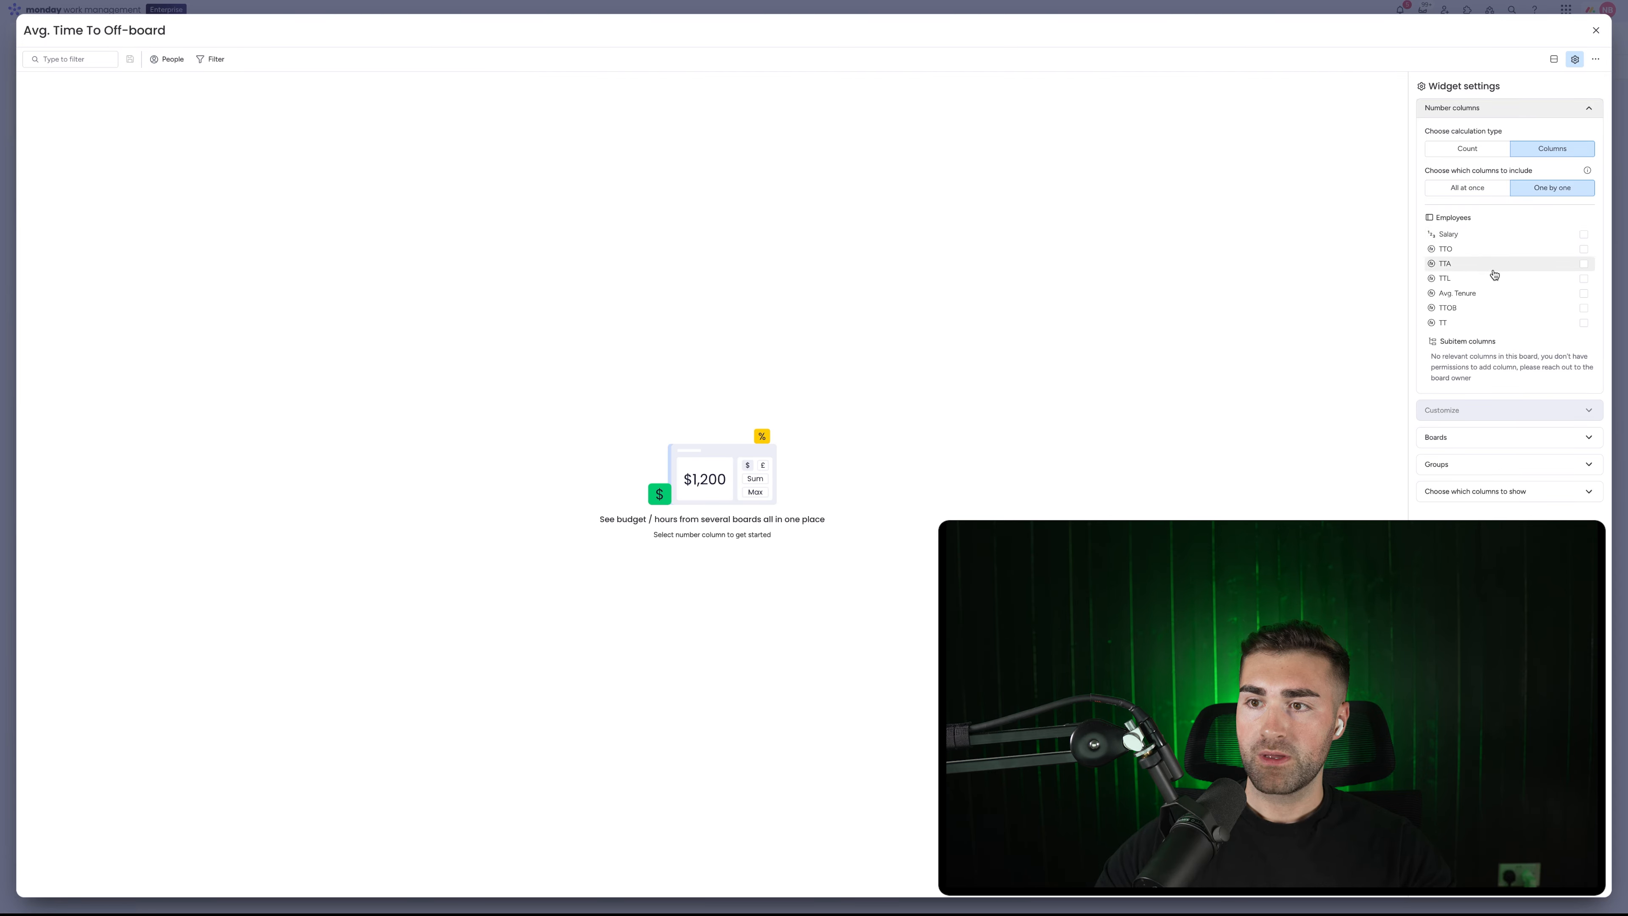
click(1464, 313)
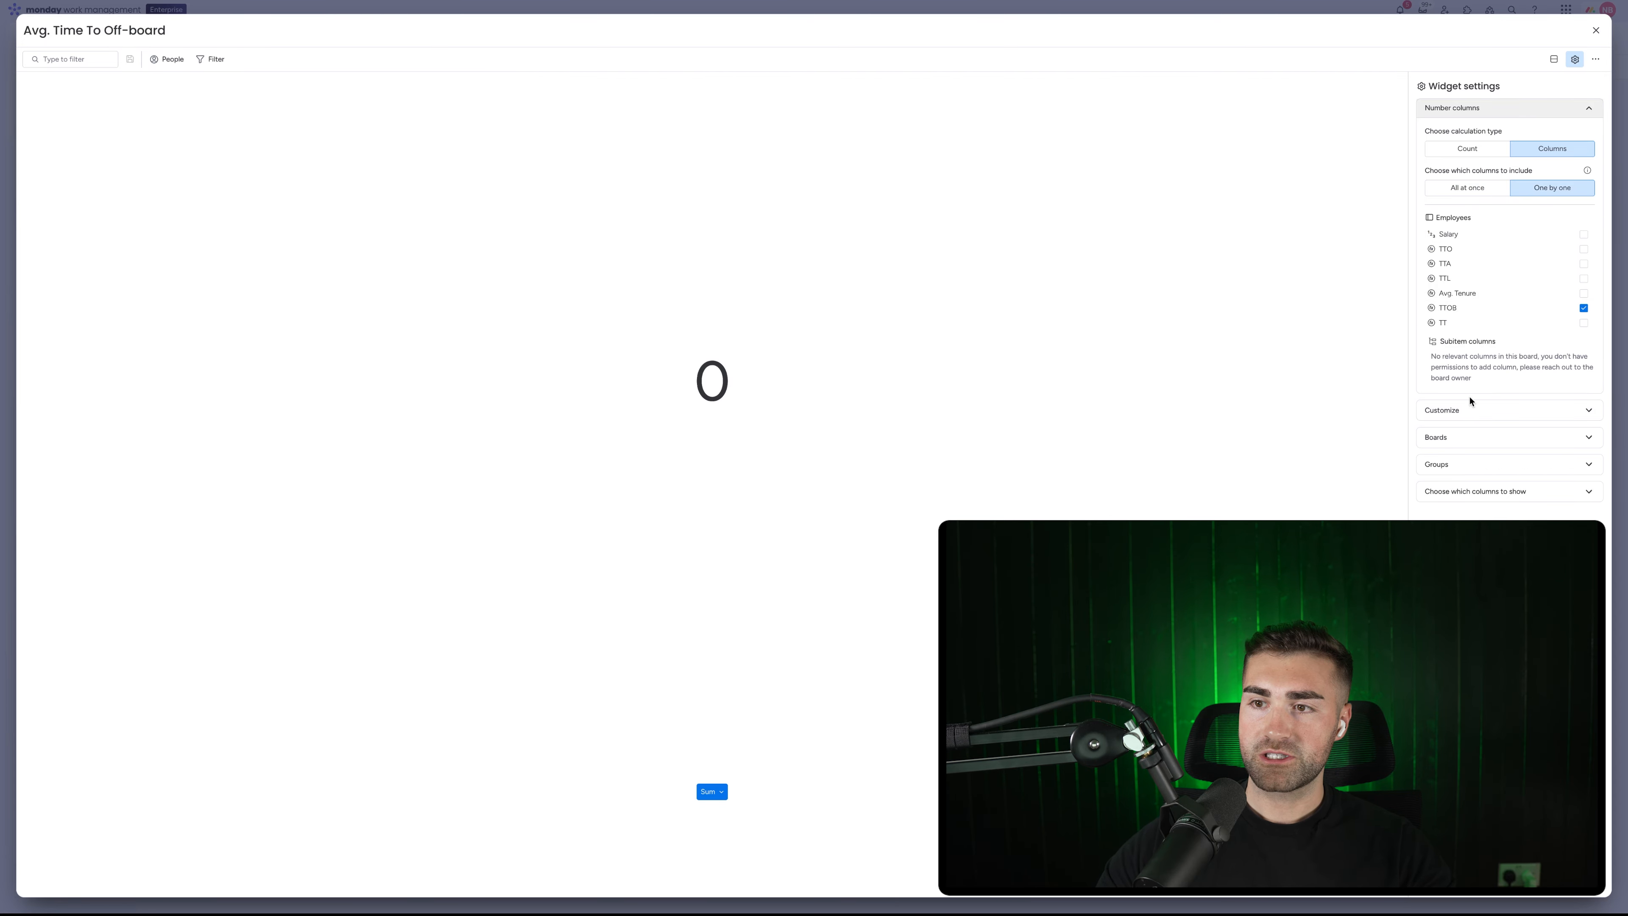
- Customize the off-board widget with the unit "Days", the Average calculation and manual decimal places, and close its settings
click(1472, 409)
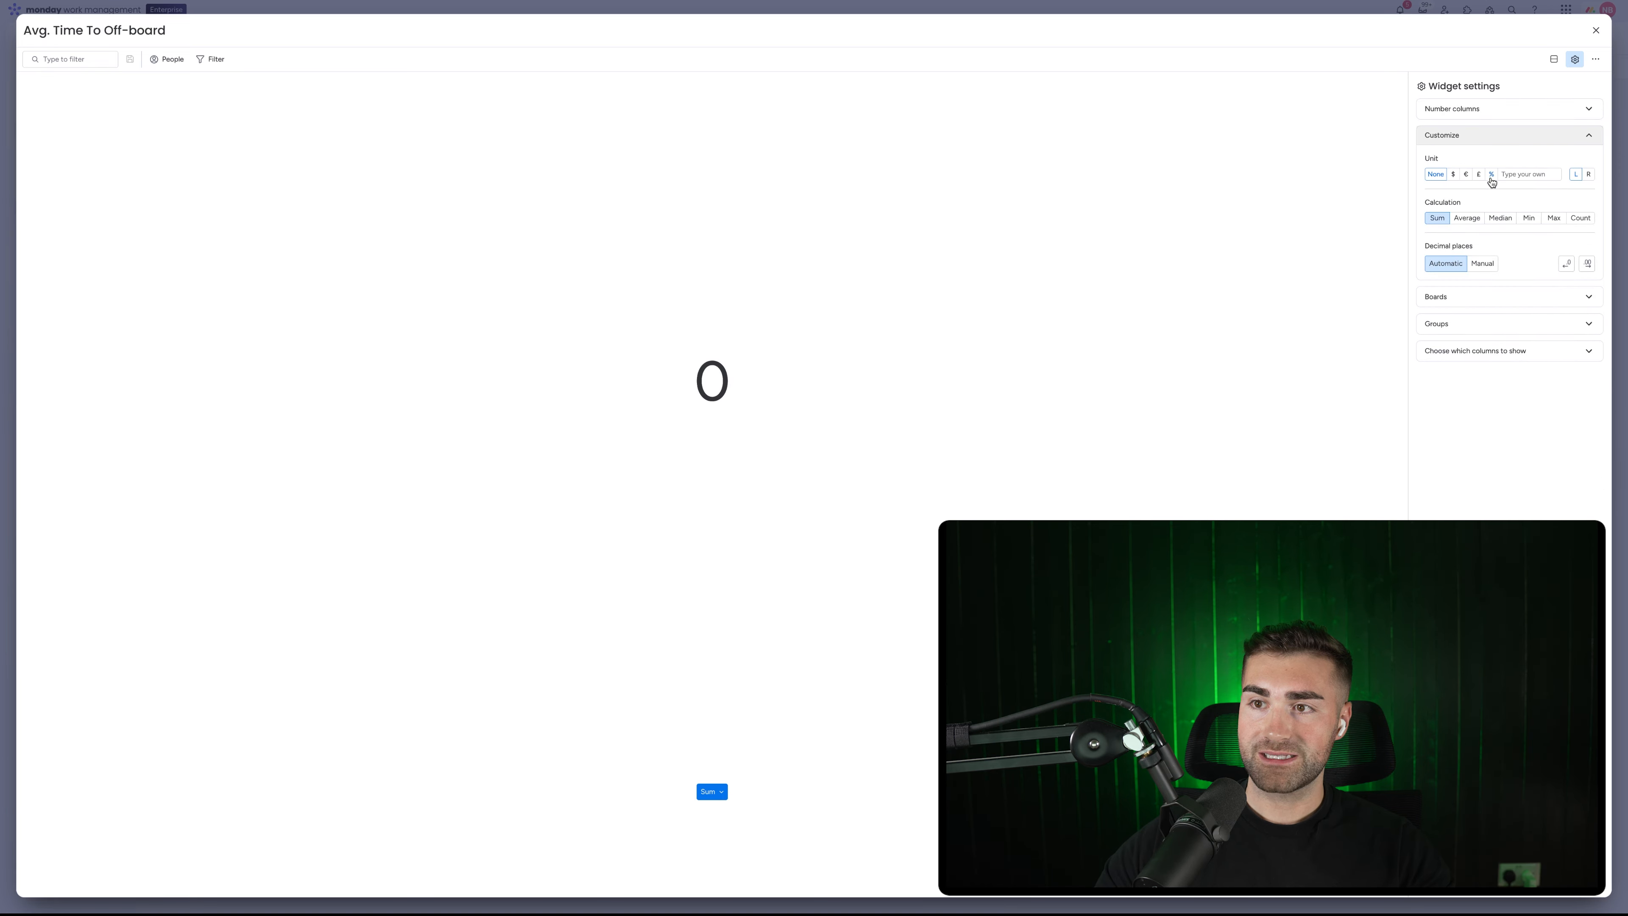
click(1547, 171)
text(Days)
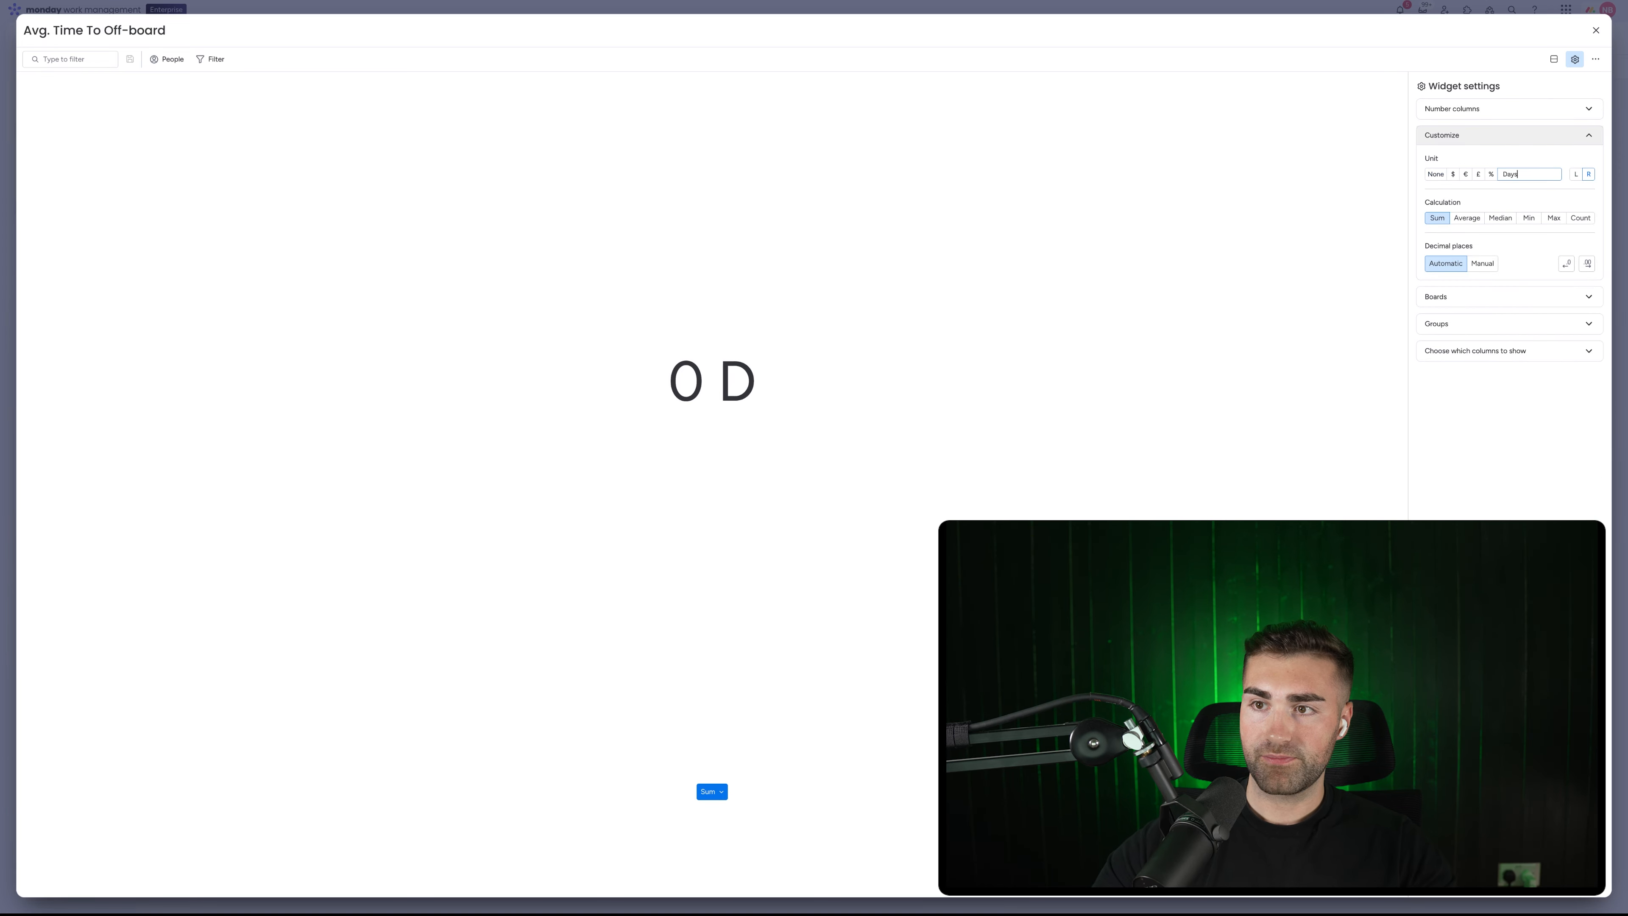
click(1466, 218)
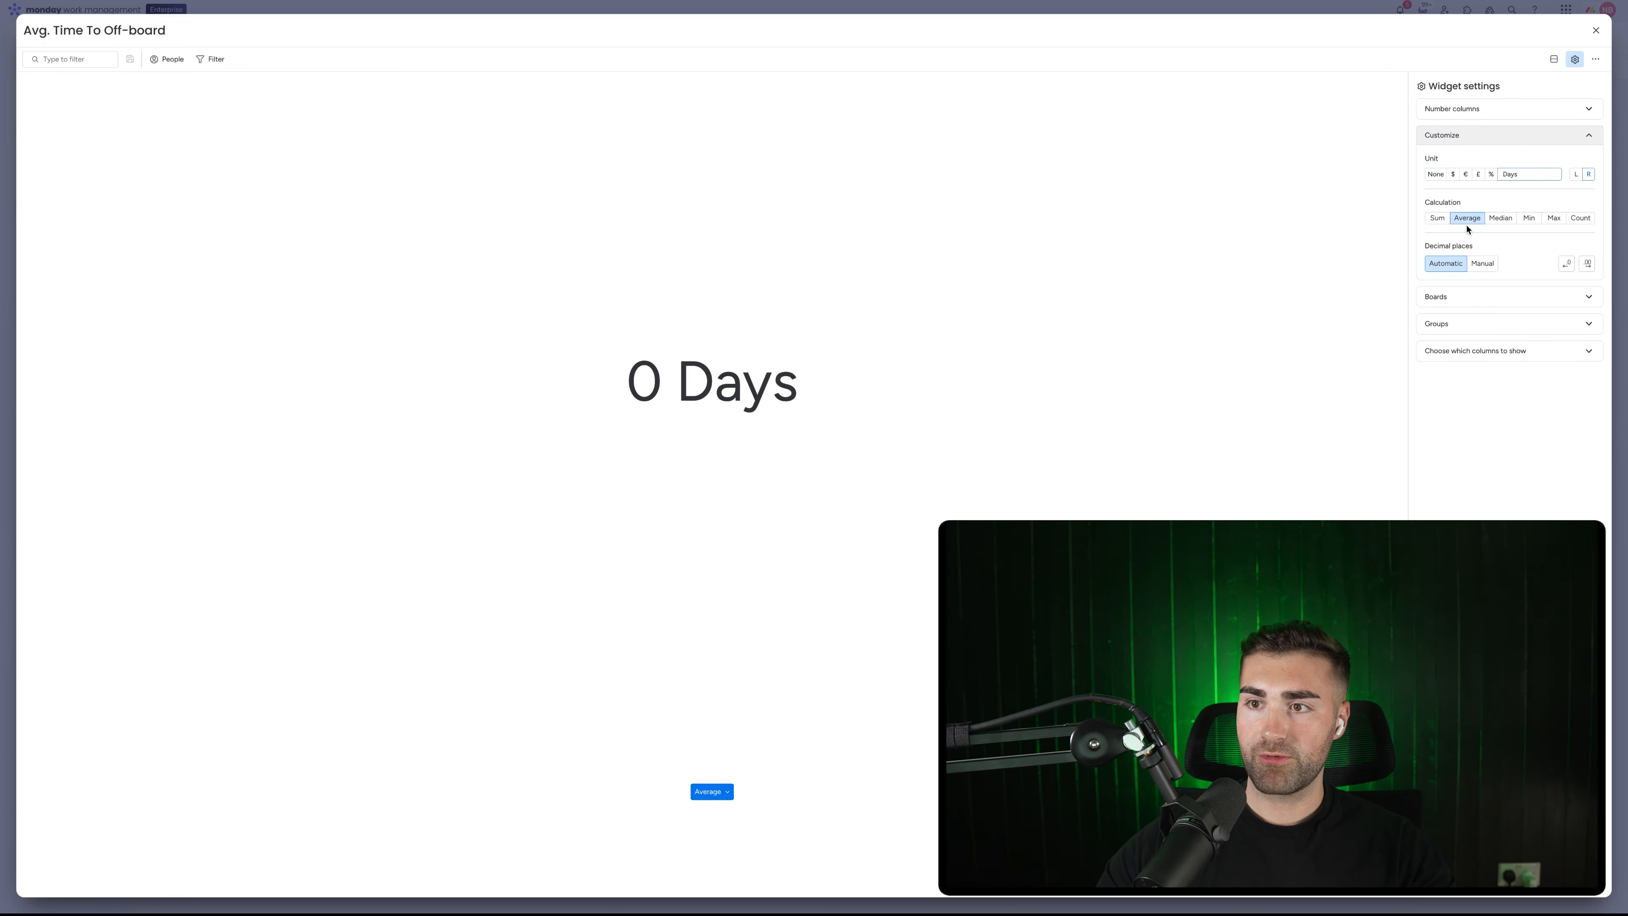
click(1482, 263)
click(1567, 264)
click(1567, 264)
click(1567, 263)
click(1595, 30)
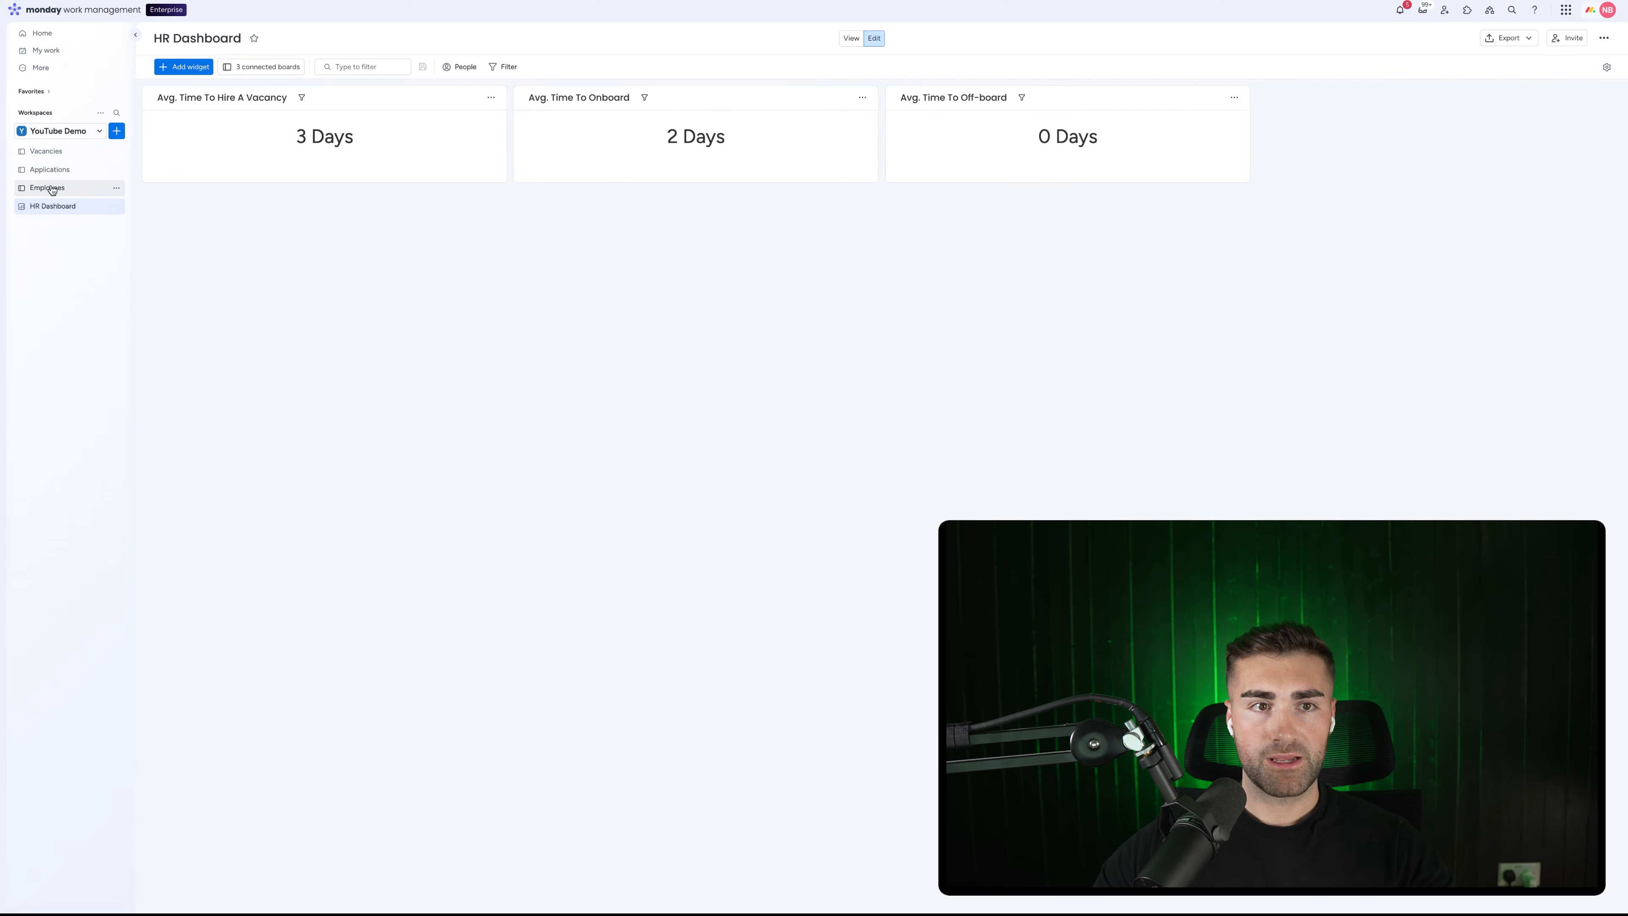
- On the Employees board, set the active employee's off-boarding date to 28 Aug and Date Exited to 30 Aug
click(53, 191)
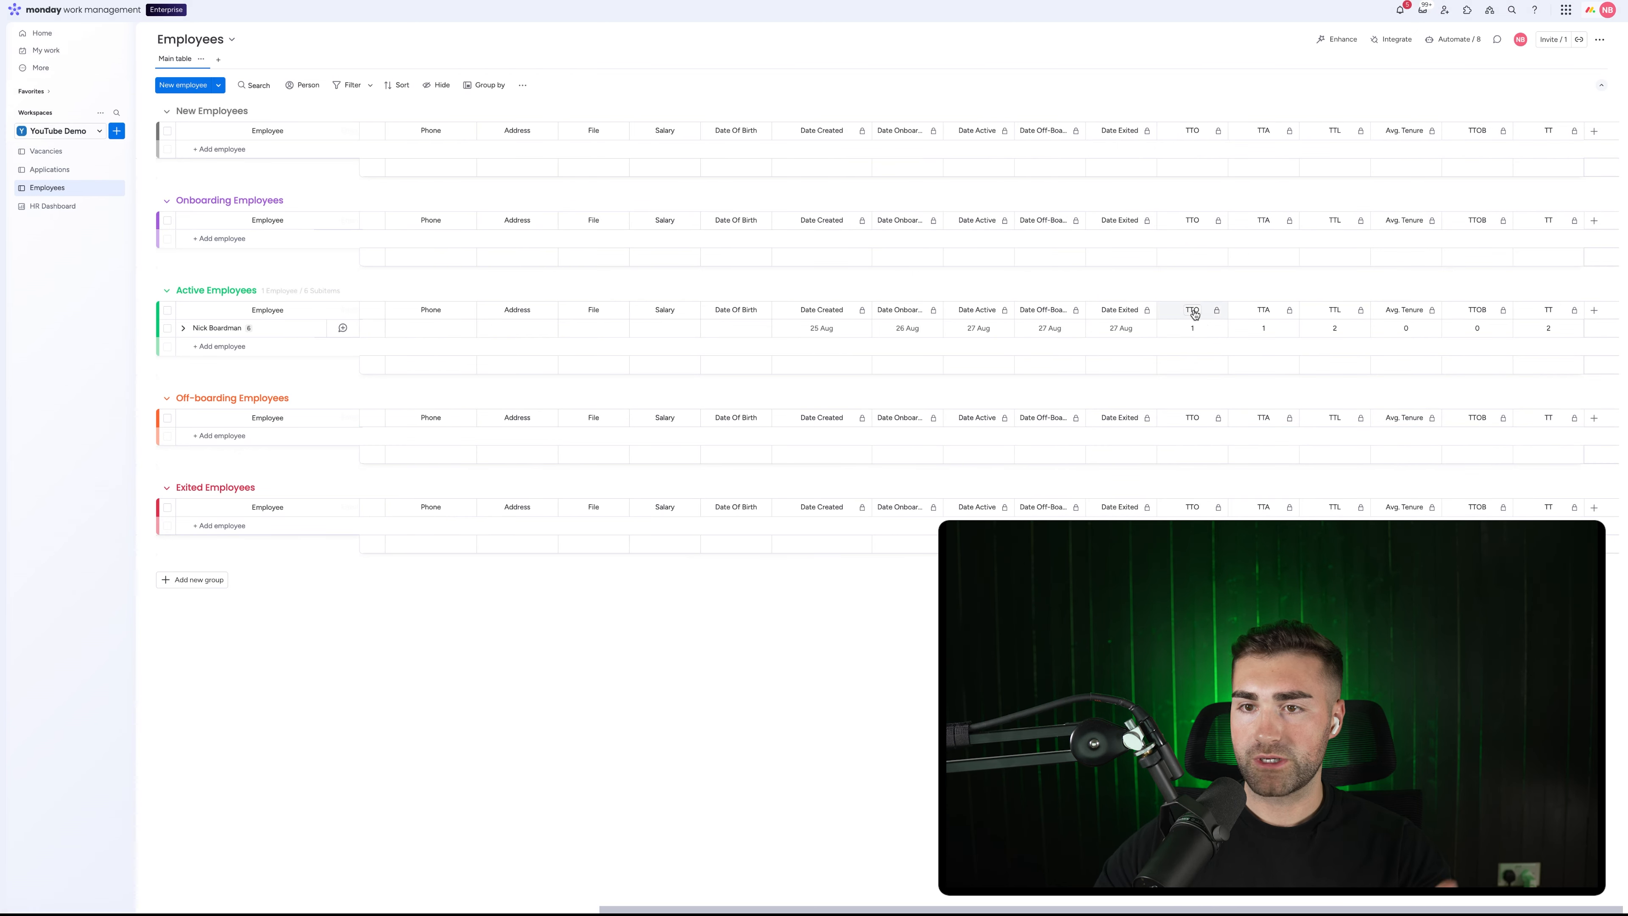
click(1035, 323)
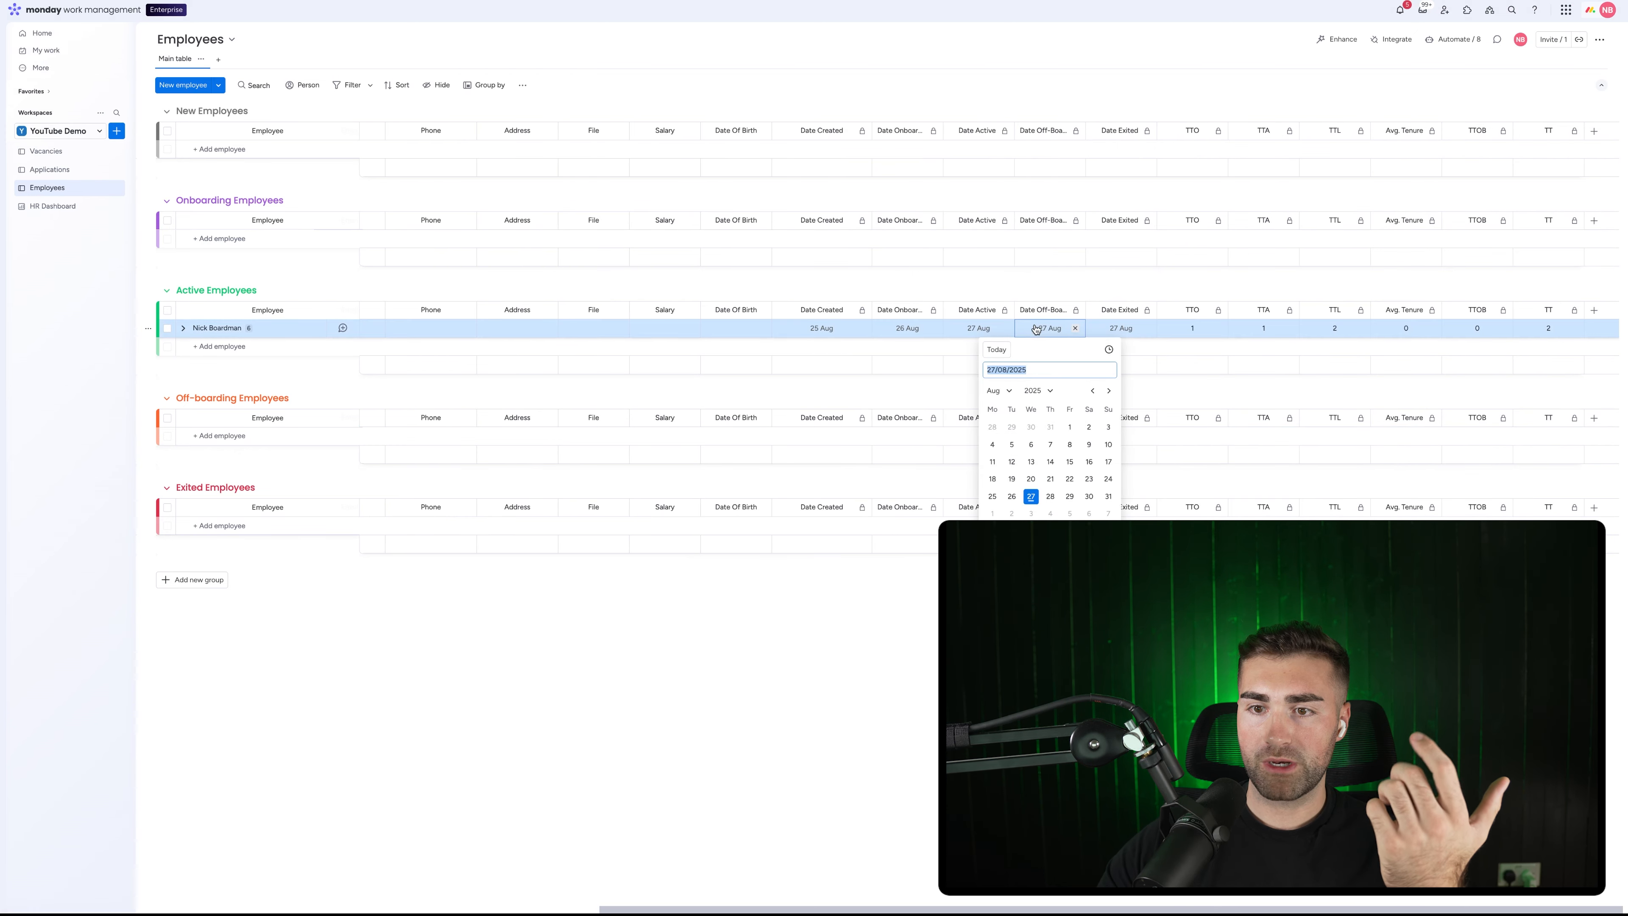
click(1048, 484)
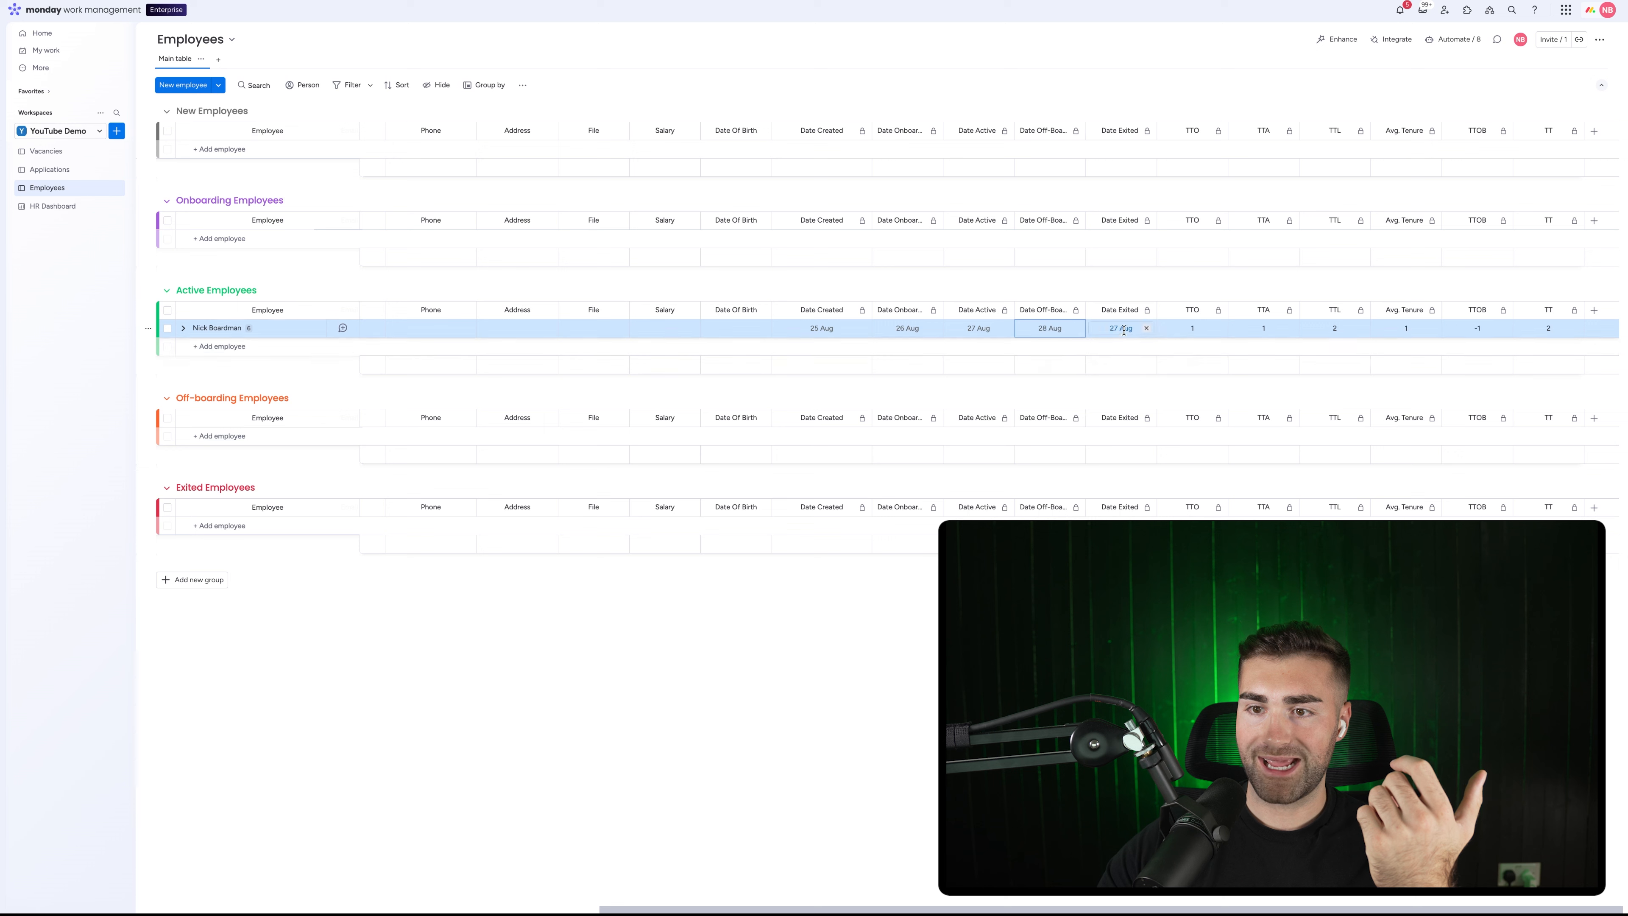
click(1122, 328)
click(1160, 497)
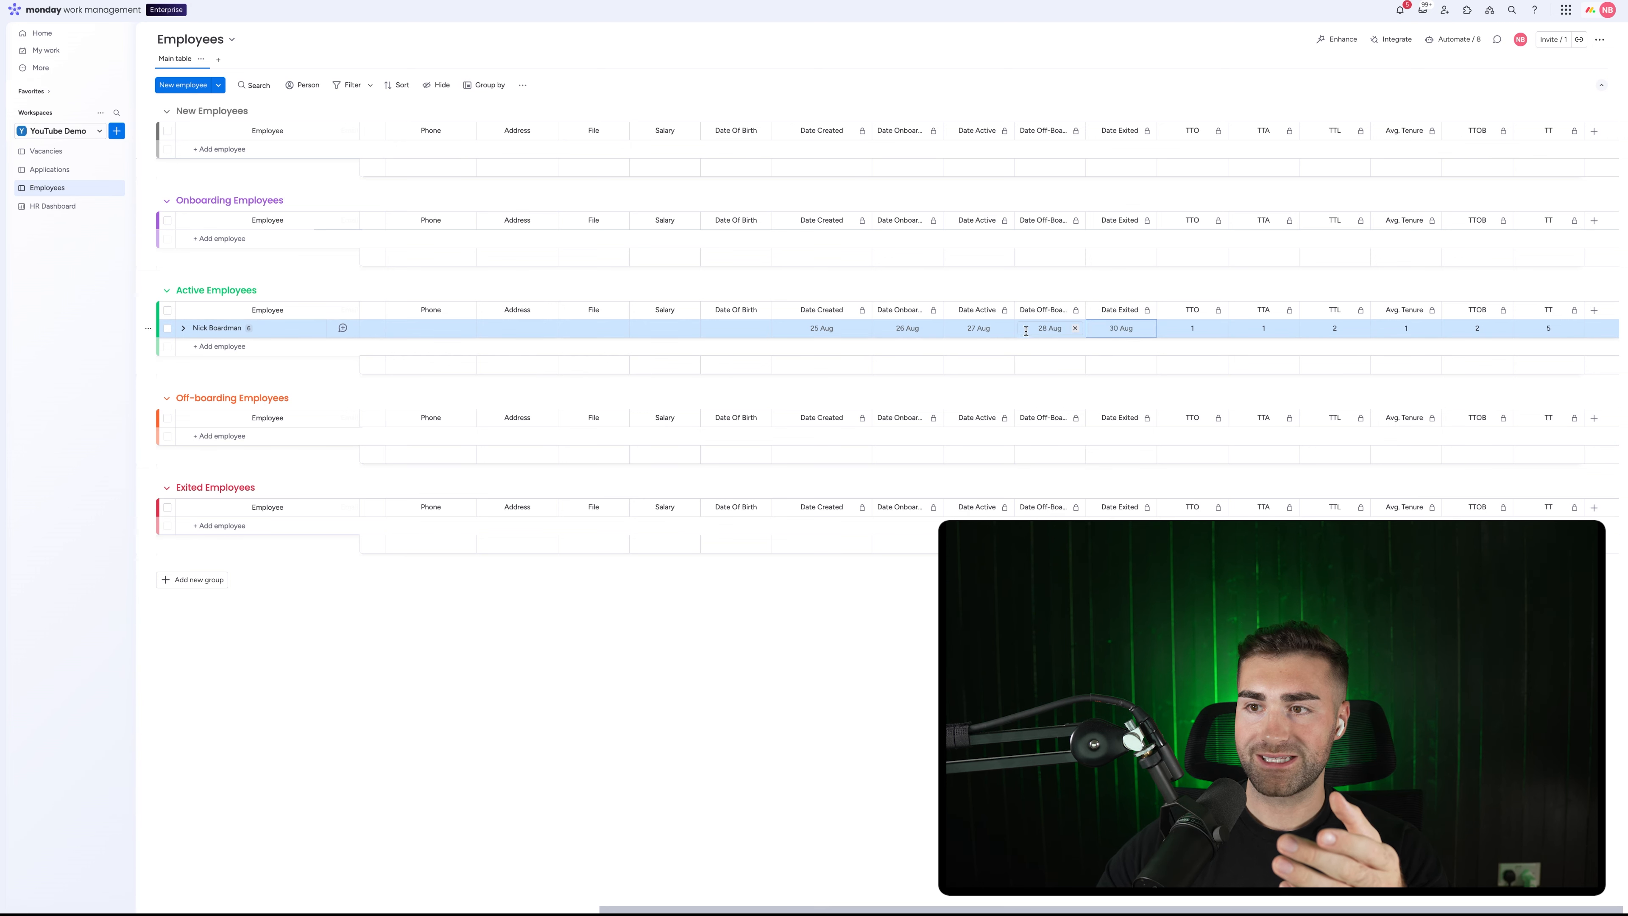
- Check the Avg. Time To Off-board widget's result and settings on the HR Dashboard
click(53, 206)
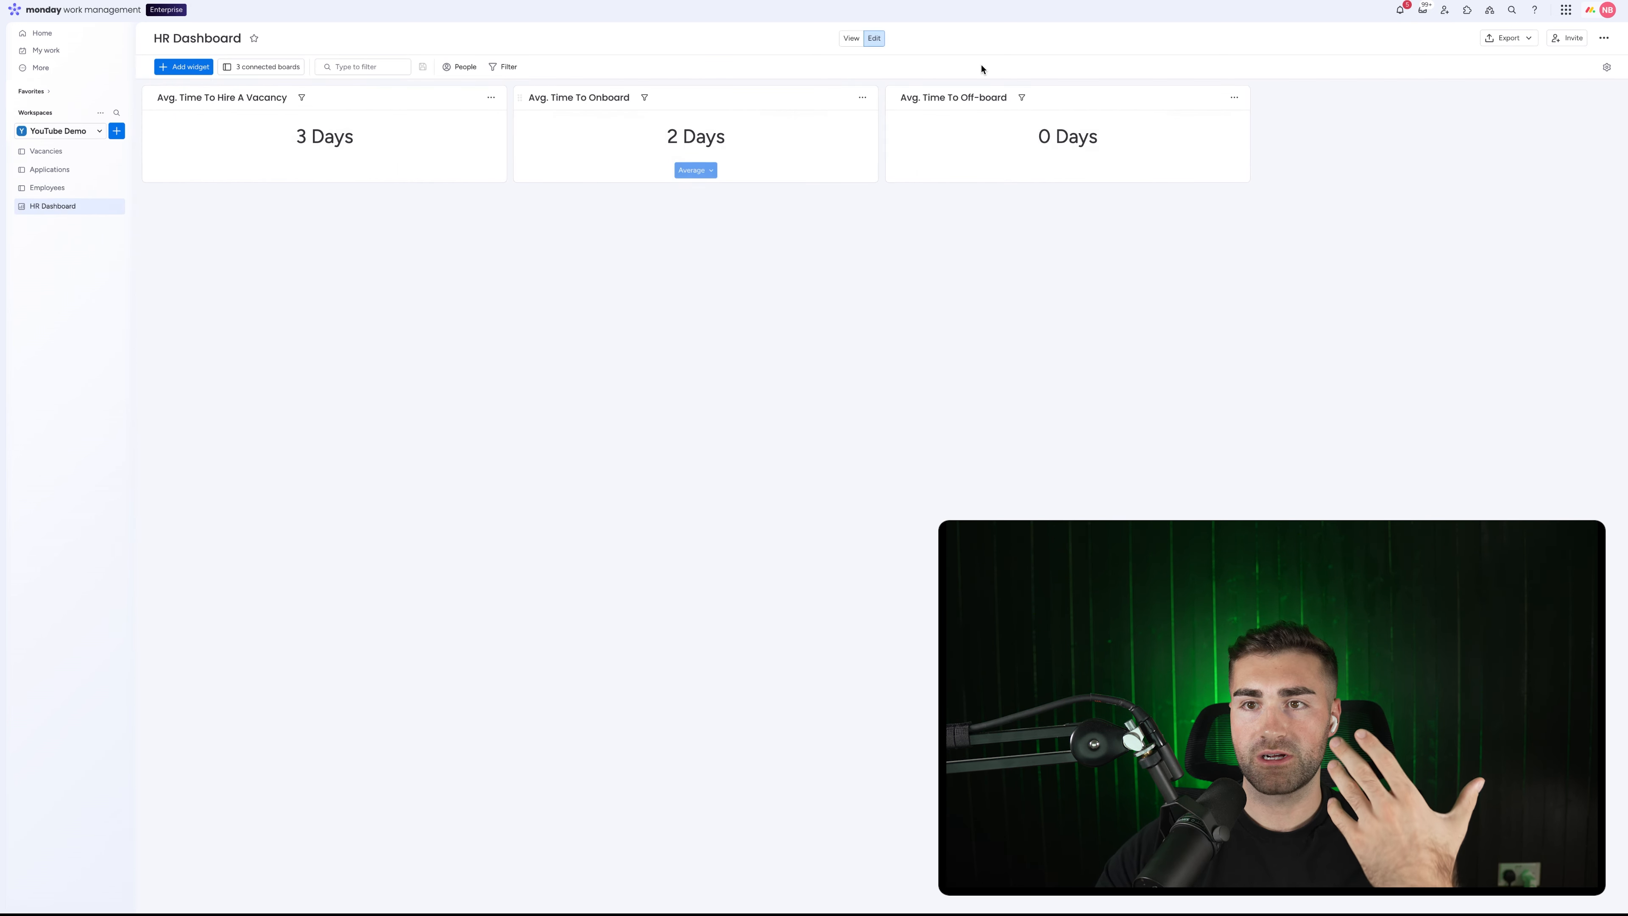
click(1233, 98)
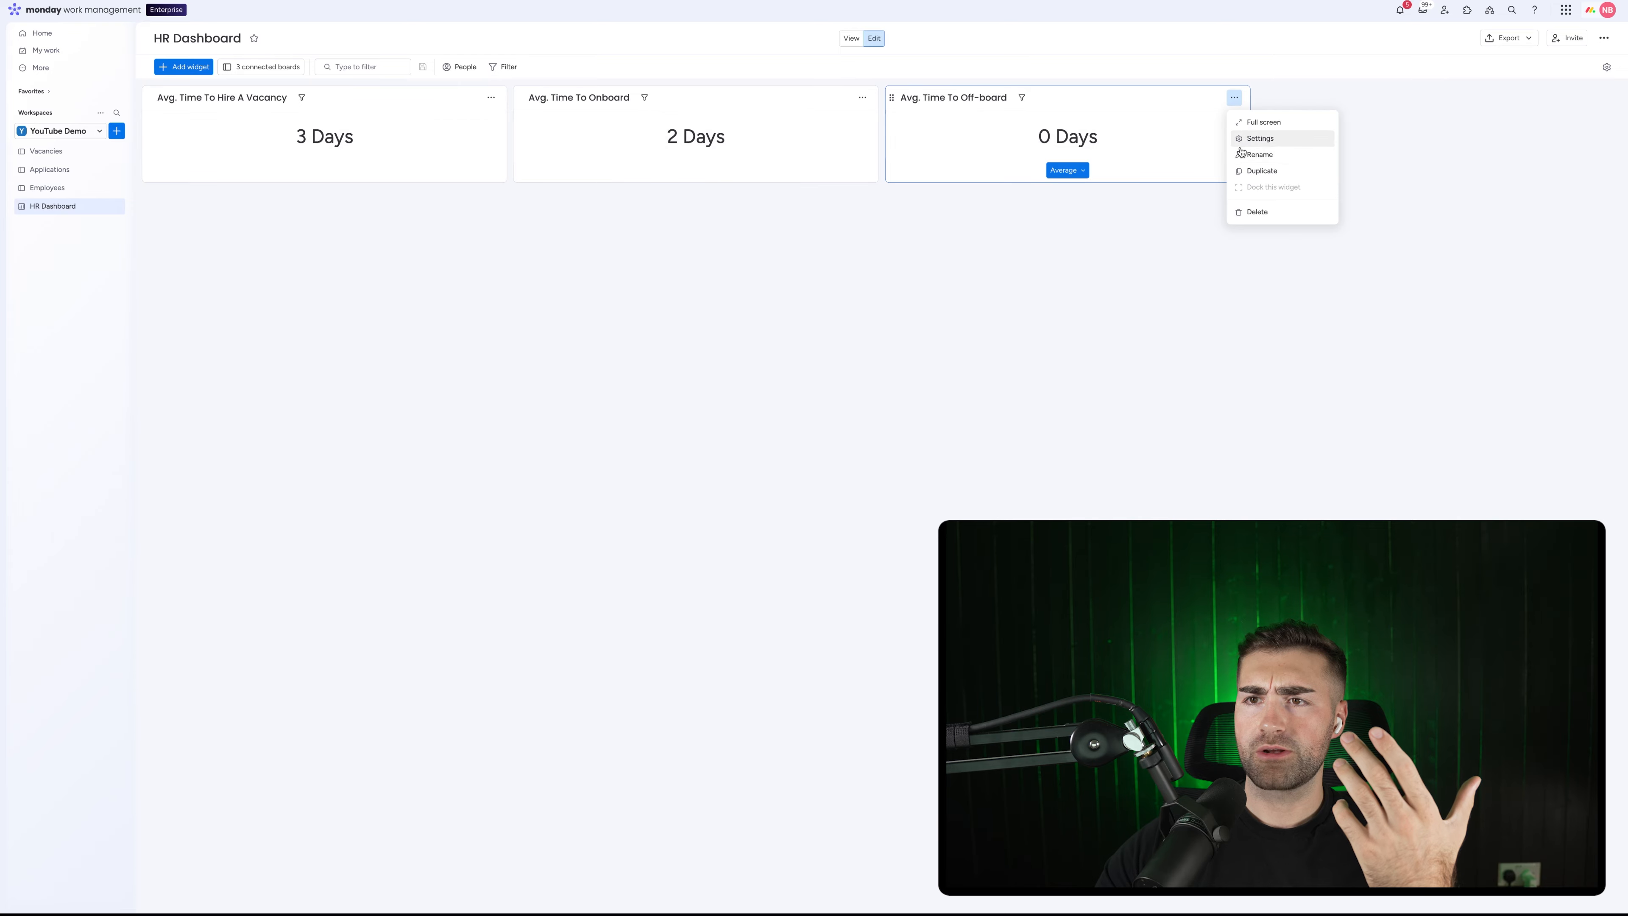
click(1238, 139)
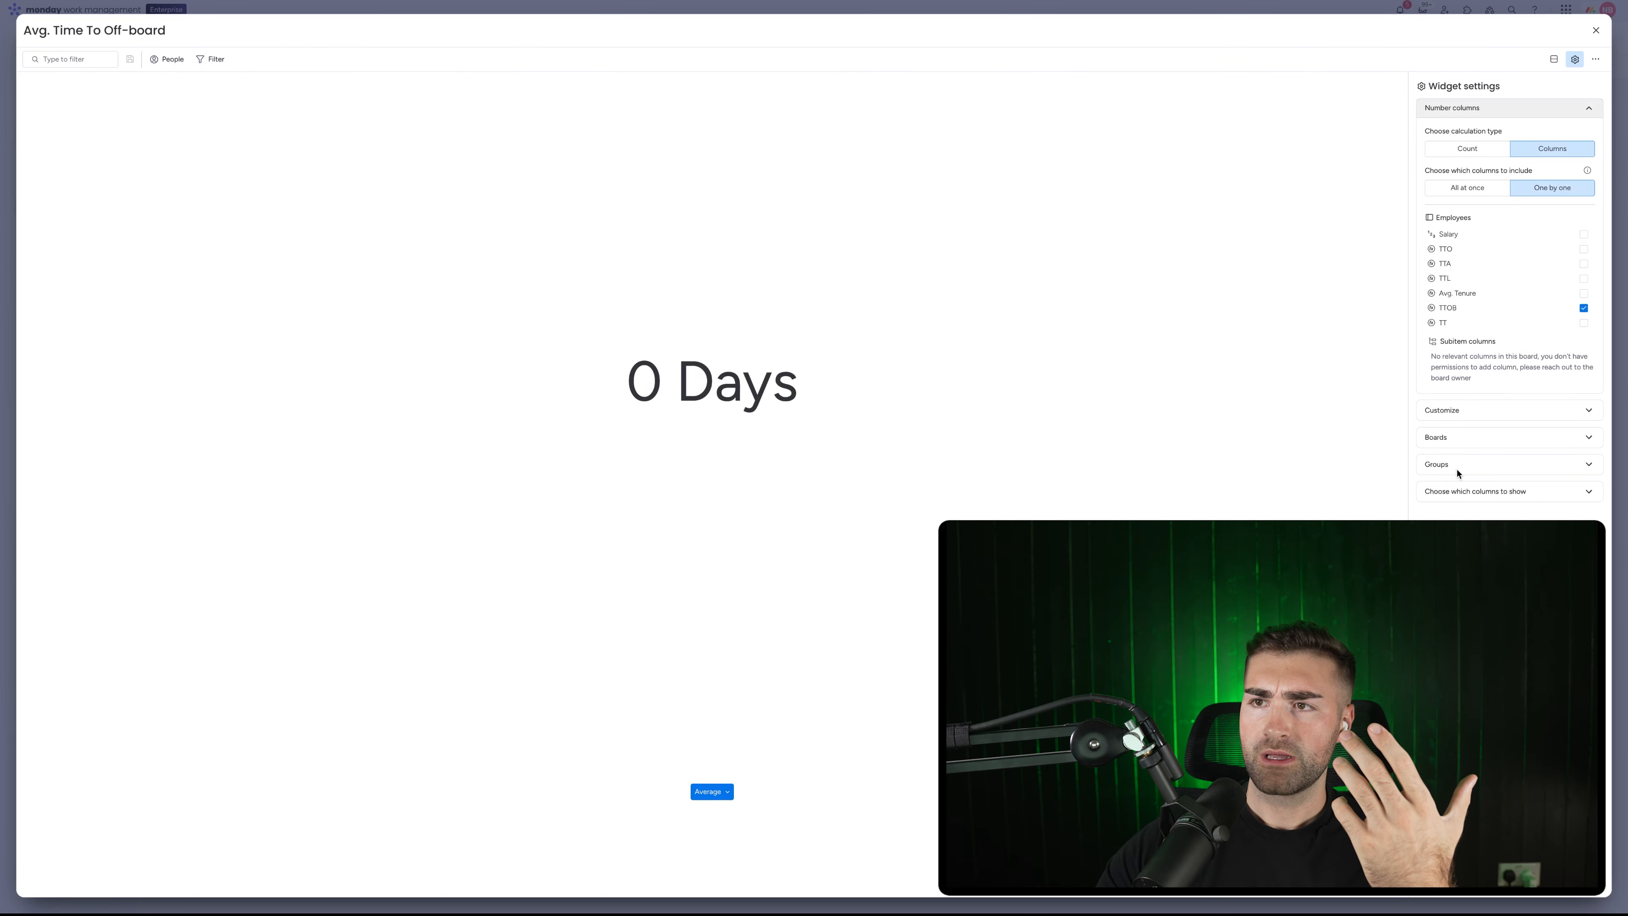
click(1596, 30)
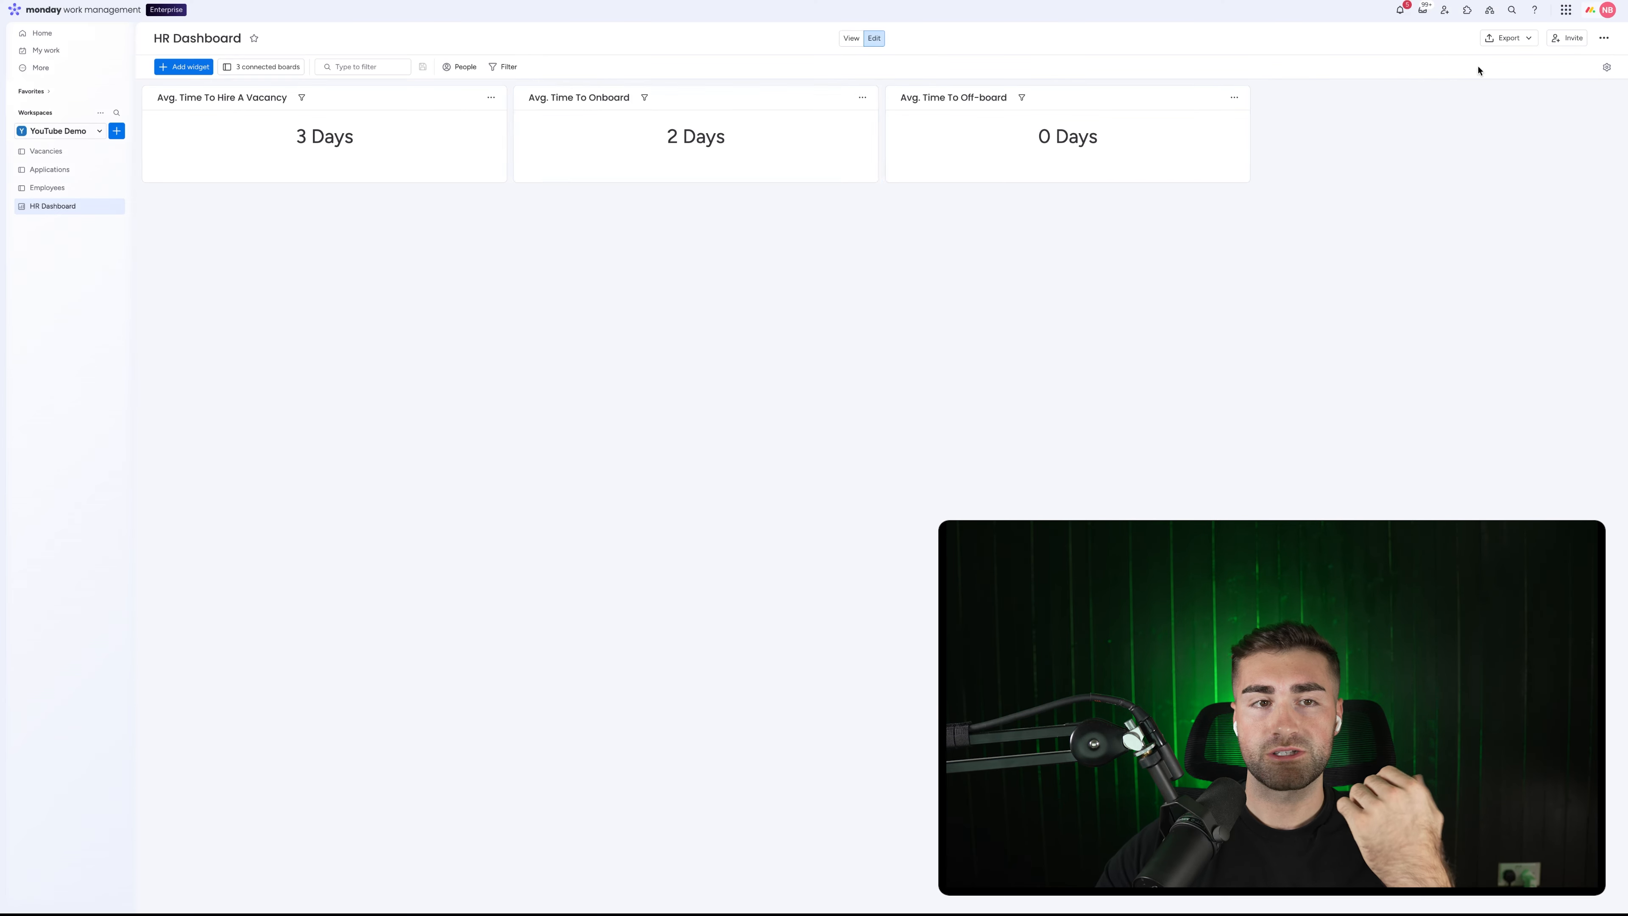
- Set the active employee's status on the Employees board to Exited and check the employee's dates in the Exited Employees group
click(79, 188)
click(568, 331)
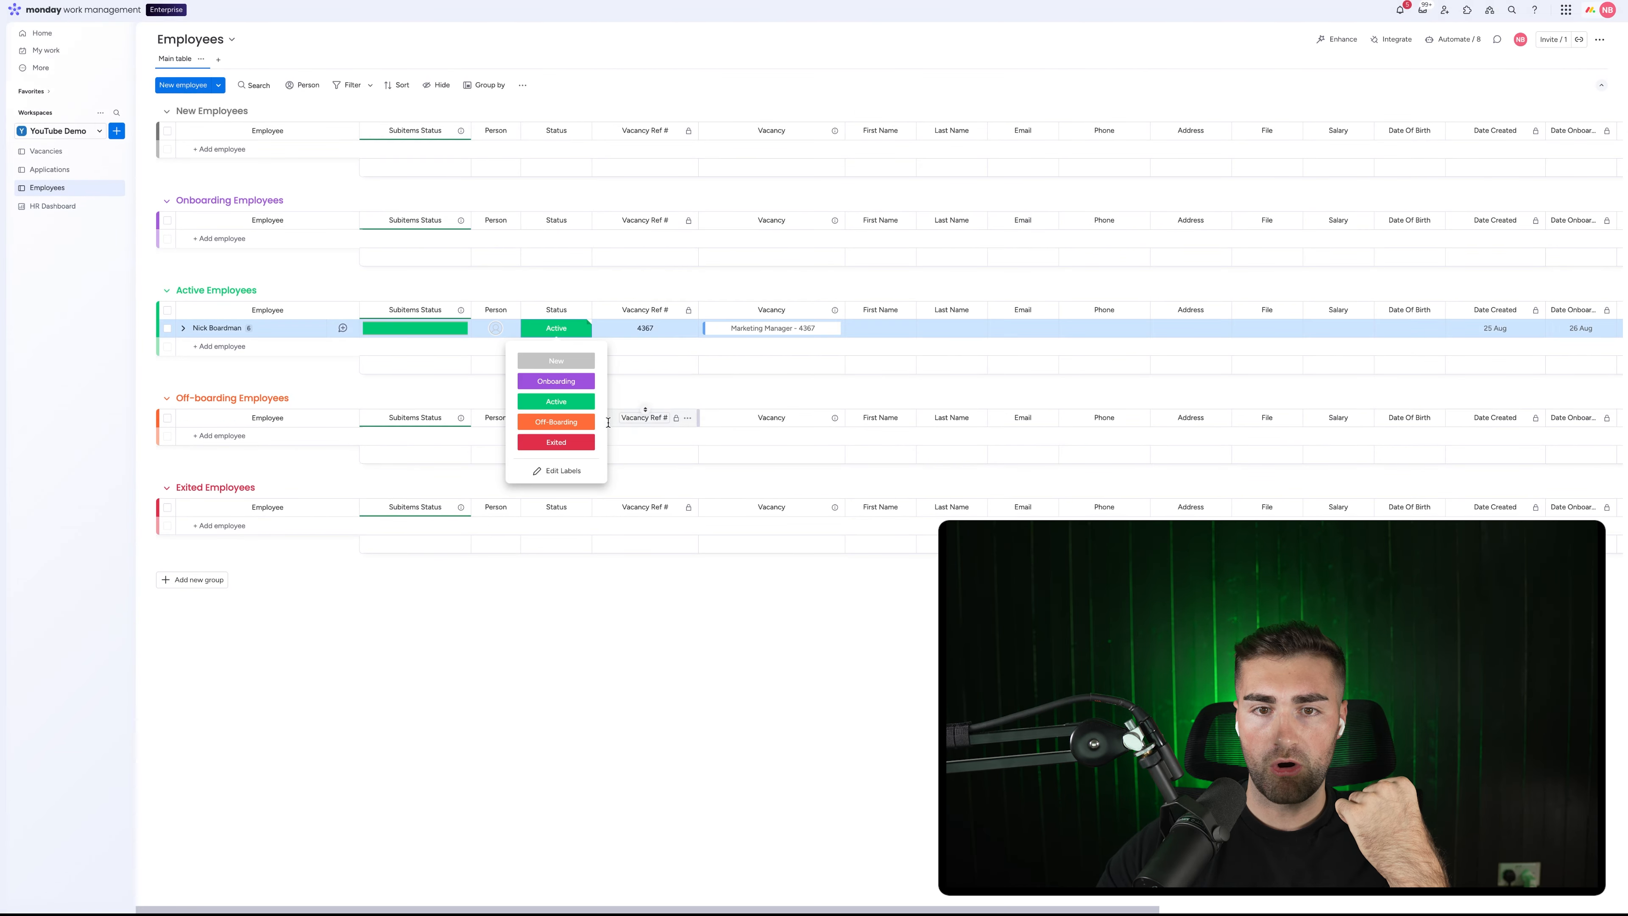
click(577, 443)
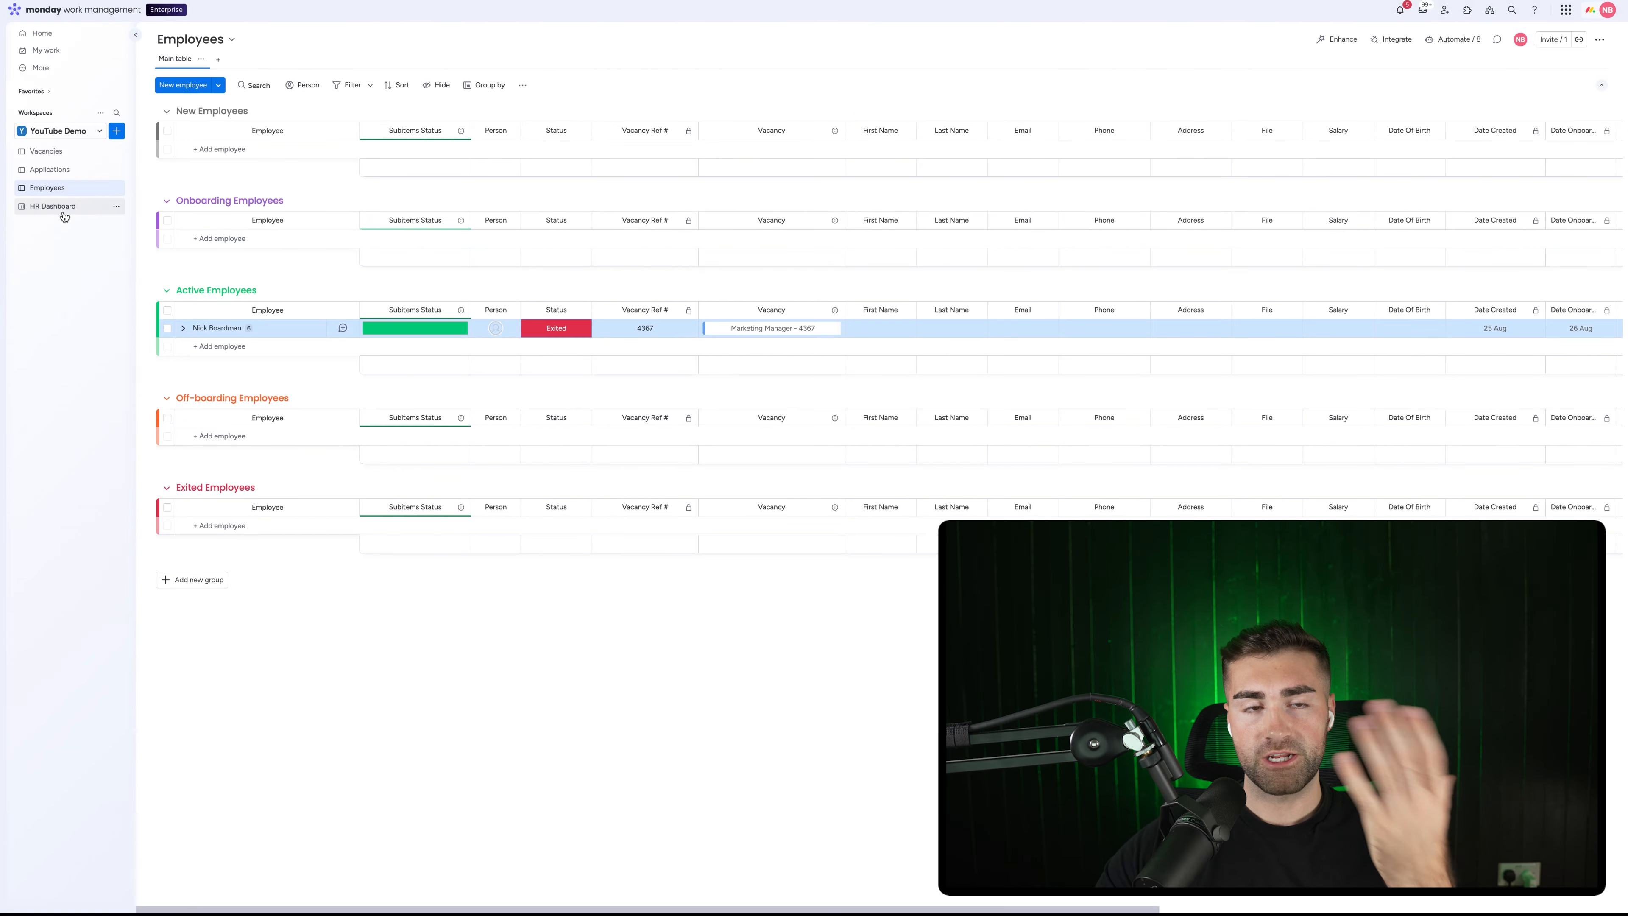
scroll(990, 328, right, 9)
click(1208, 507)
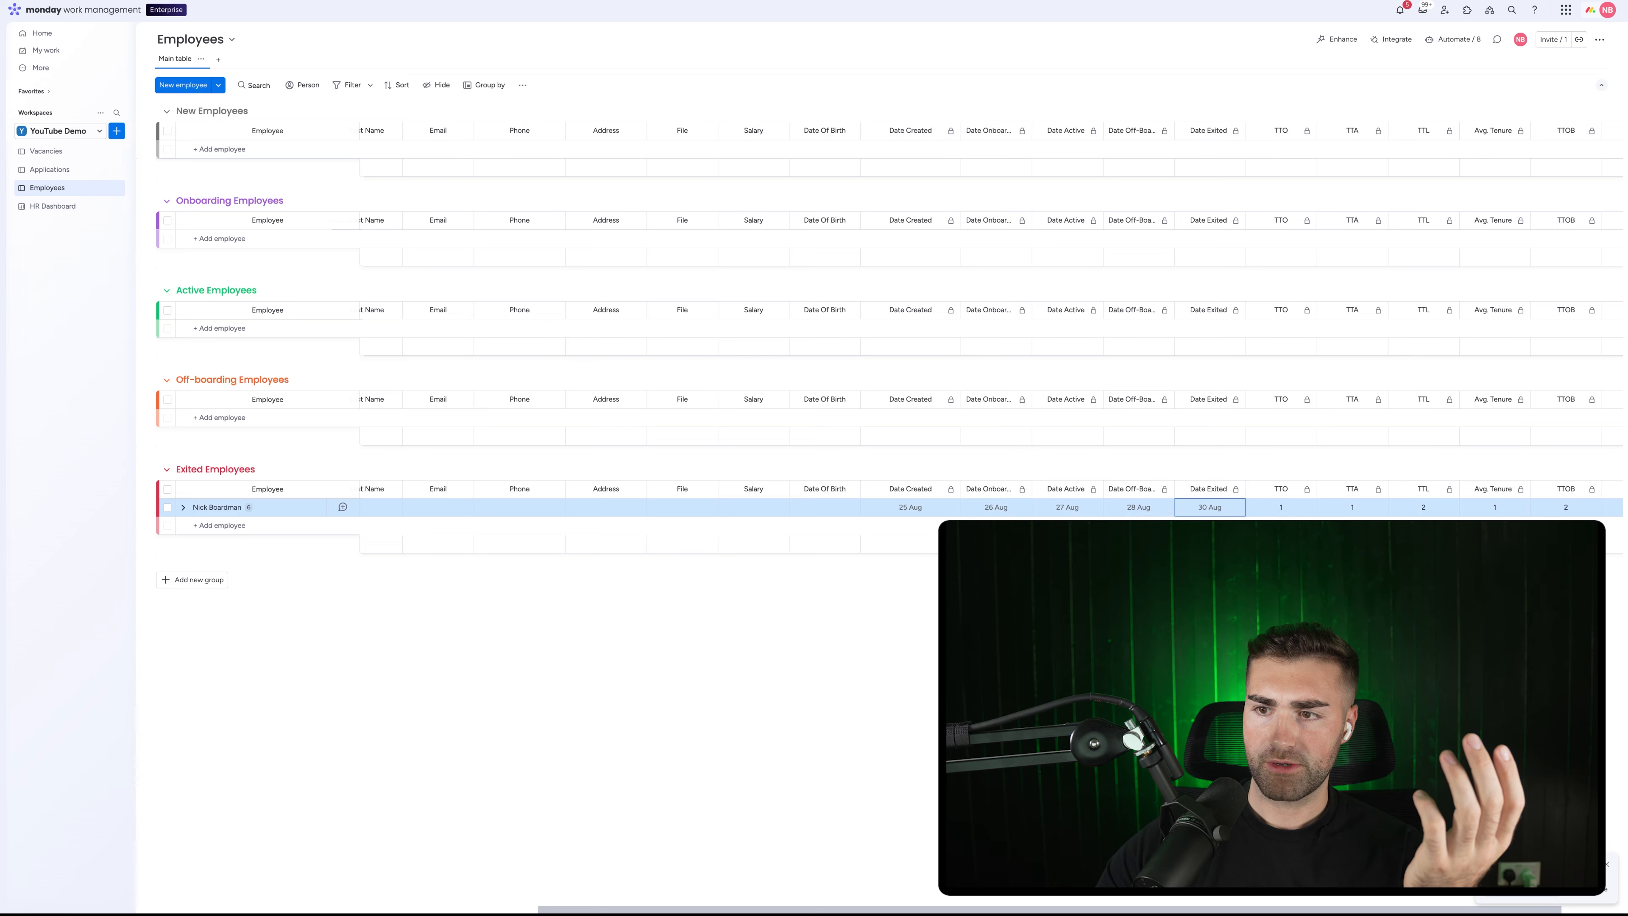
key(Escape)
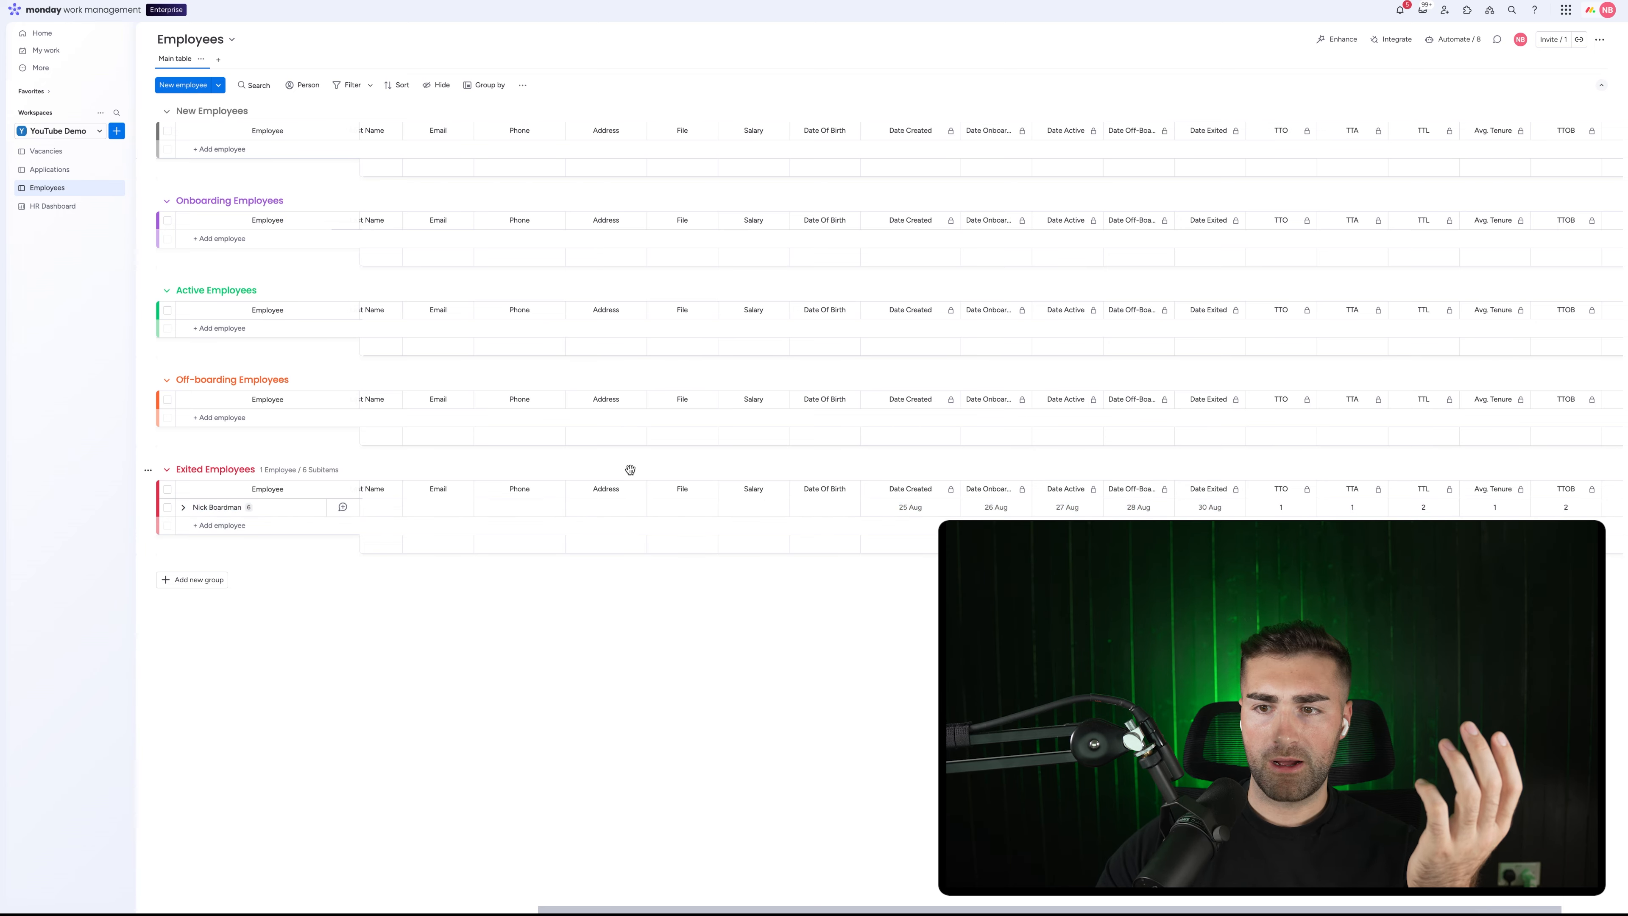
mouse_move(932, 11)
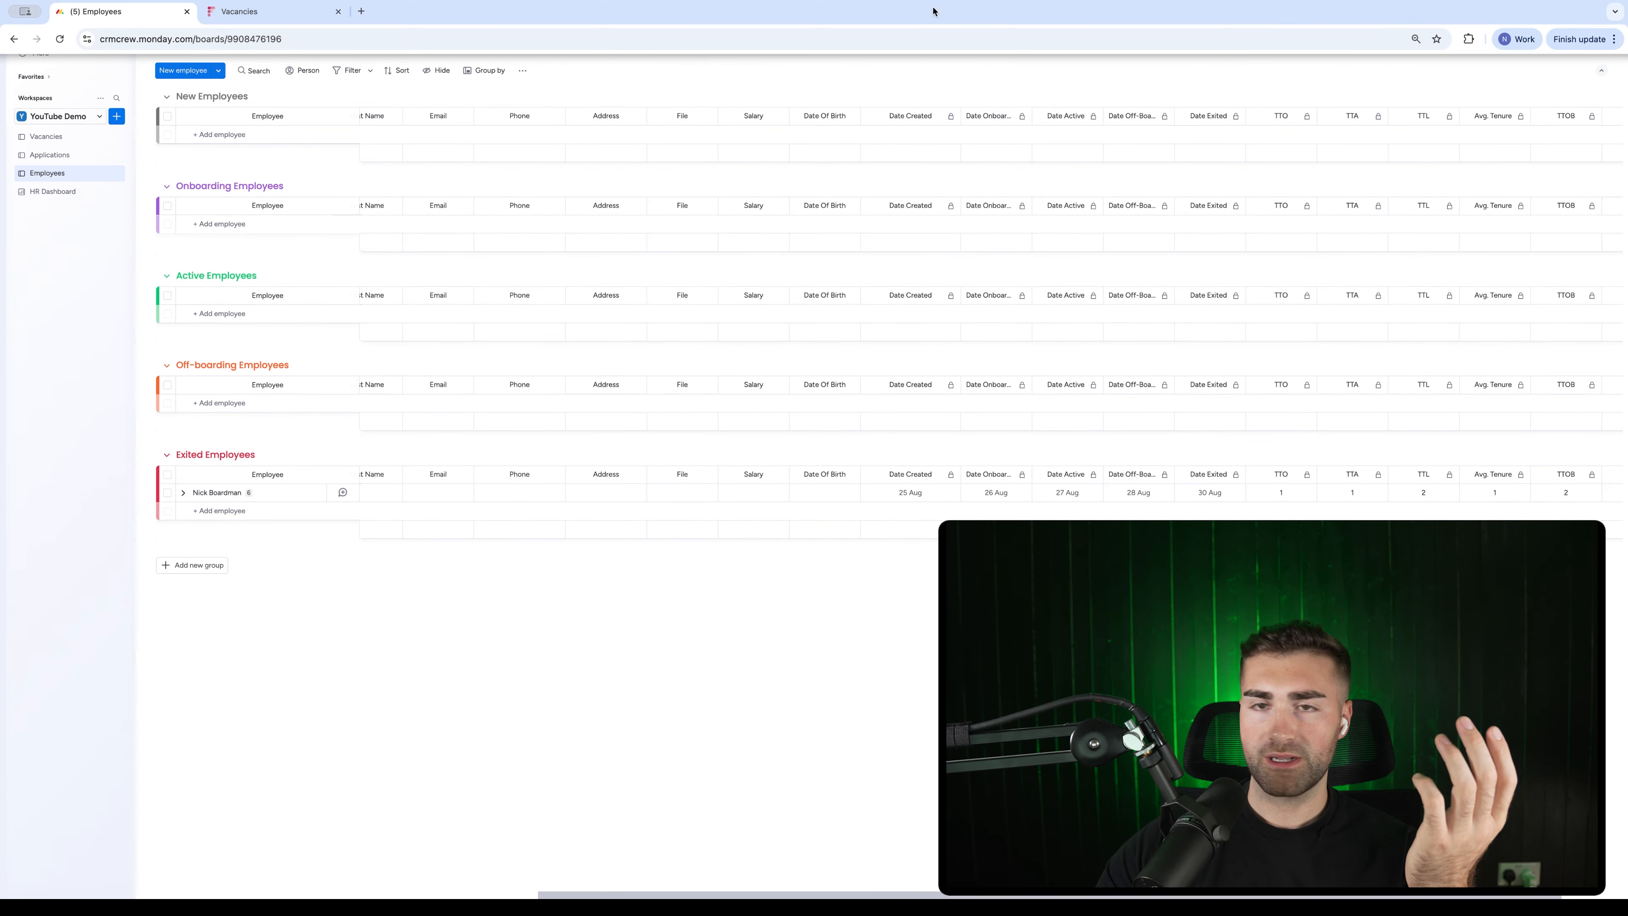
- Add a Chart widget to the HR Dashboard and name it "Vacancy Requests By Department Per Month"
click(52, 210)
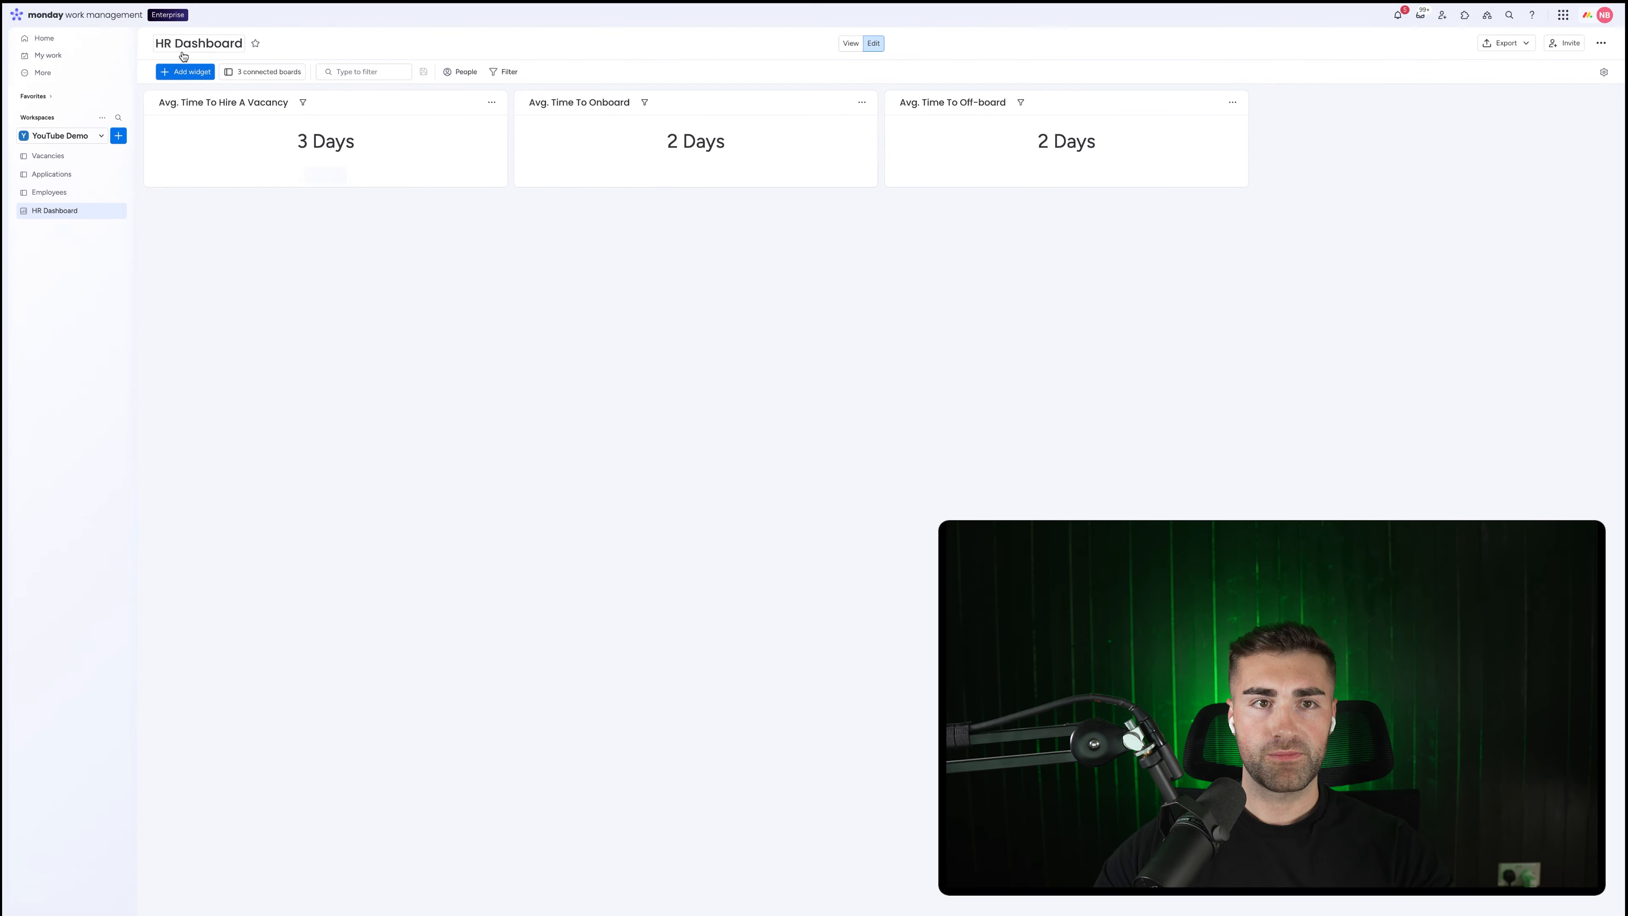
click(185, 72)
click(217, 104)
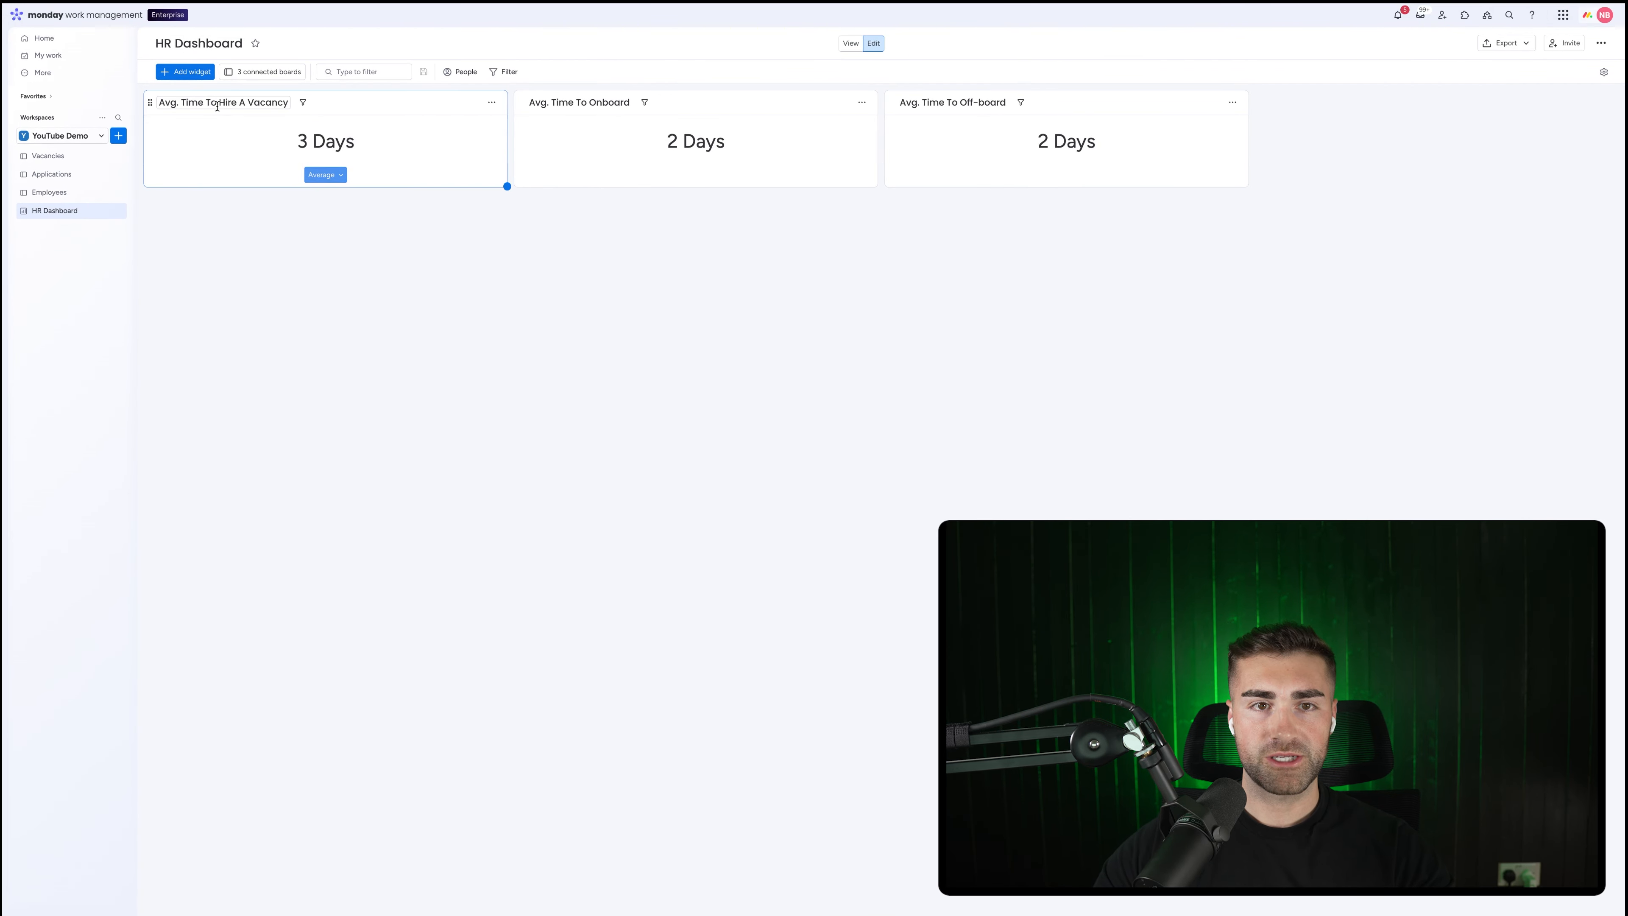
click(167, 205)
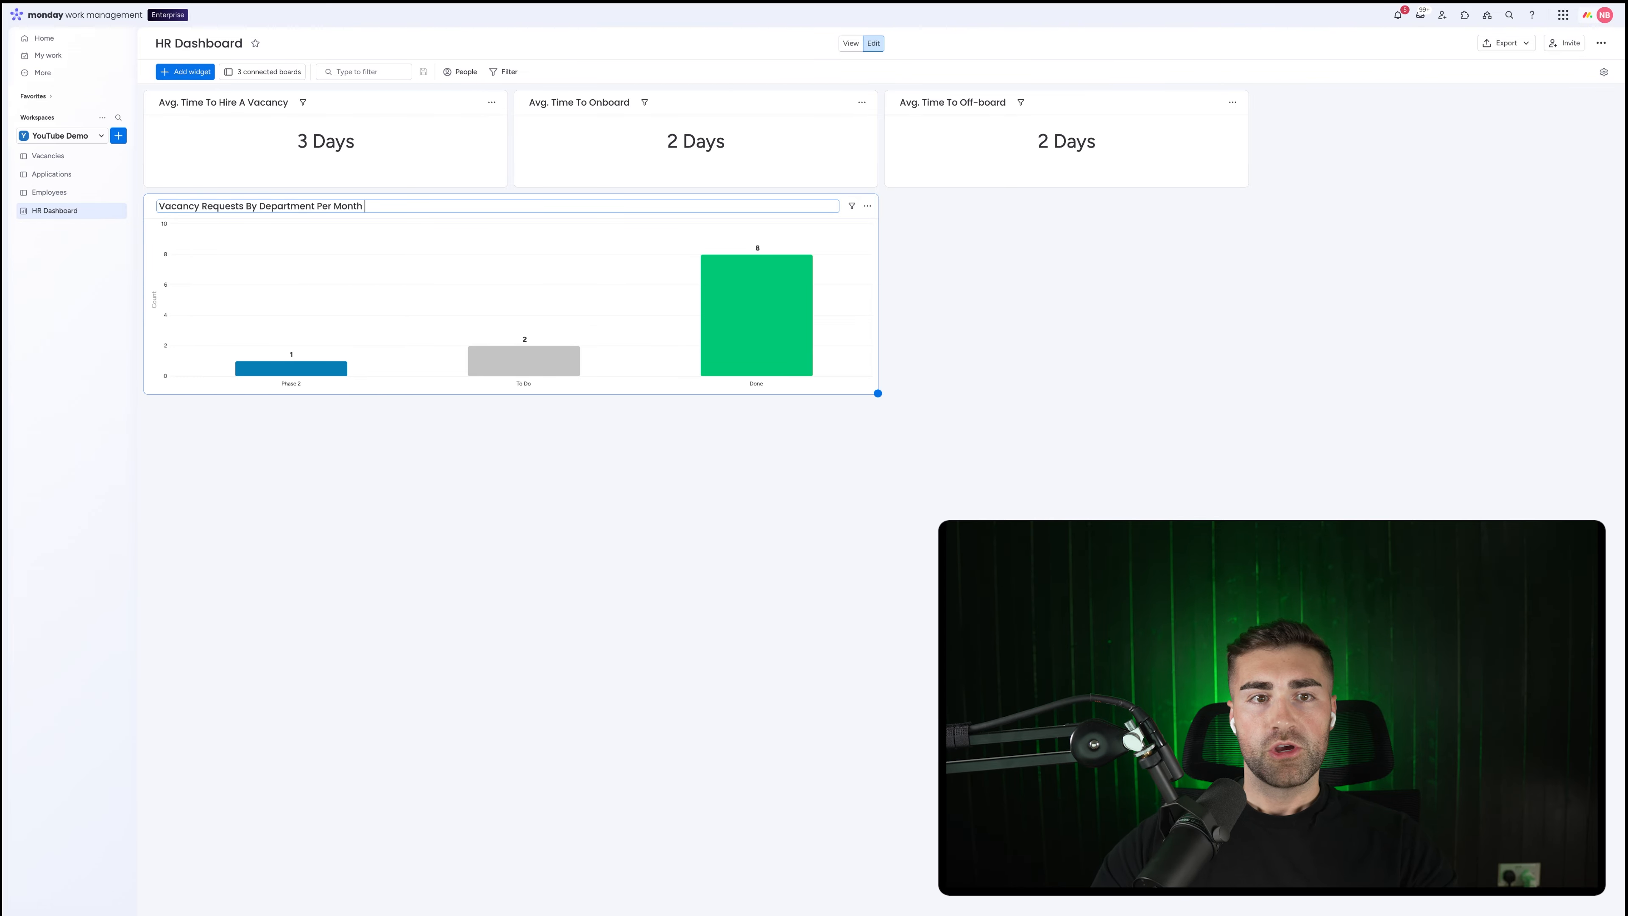
- Look over the Vacancies board's form and main table, and return to the HR Dashboard
click(58, 157)
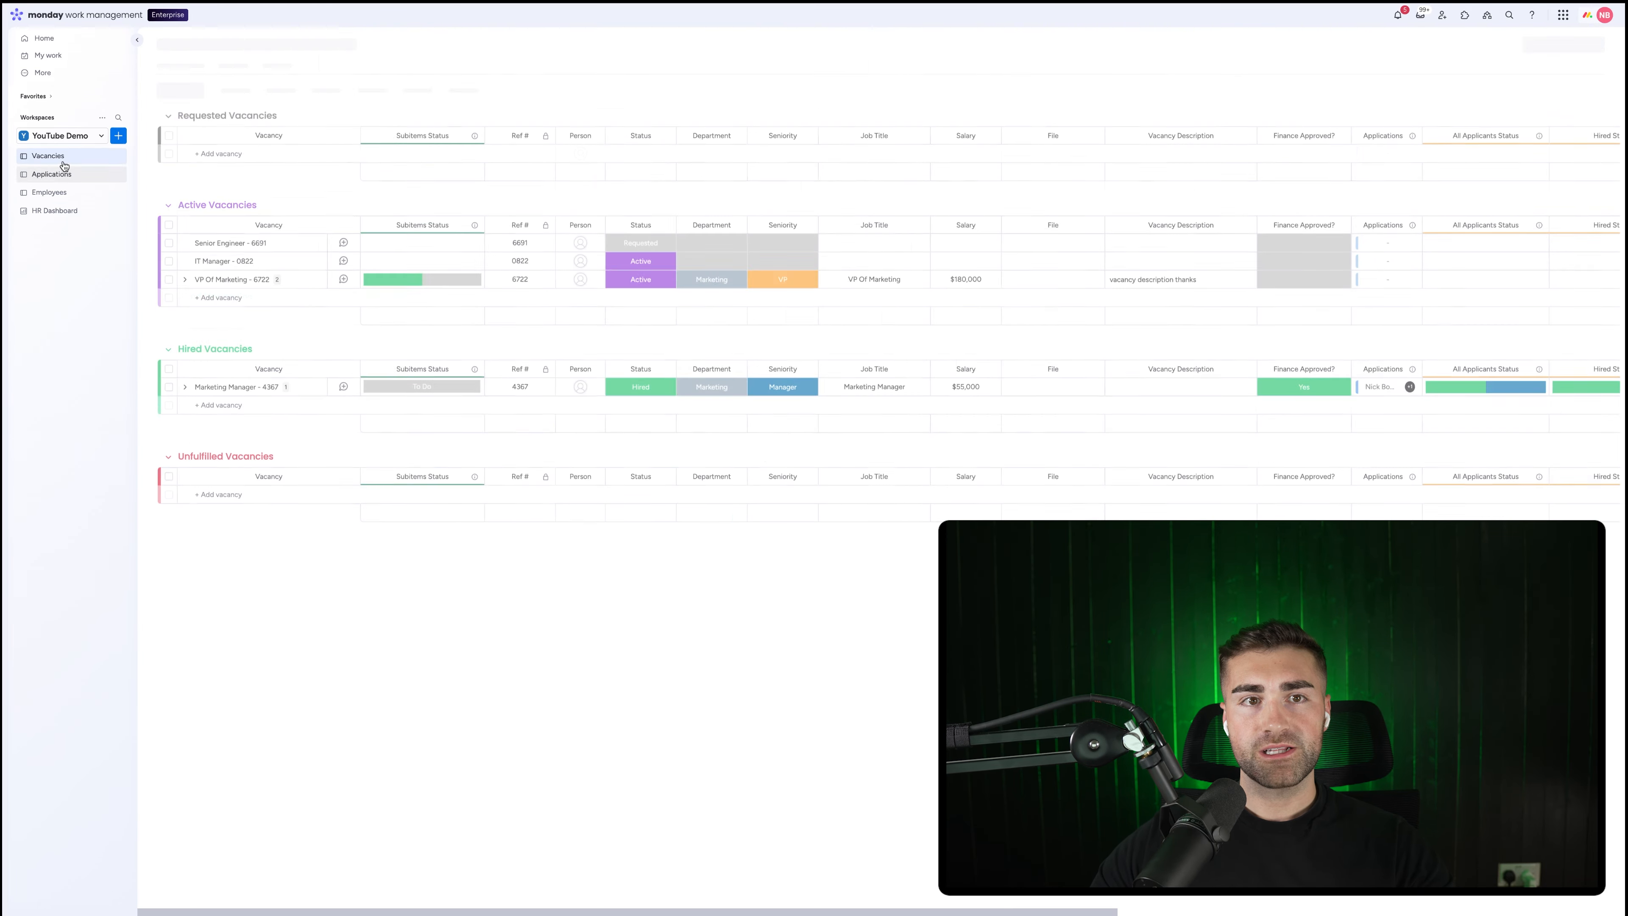
click(223, 64)
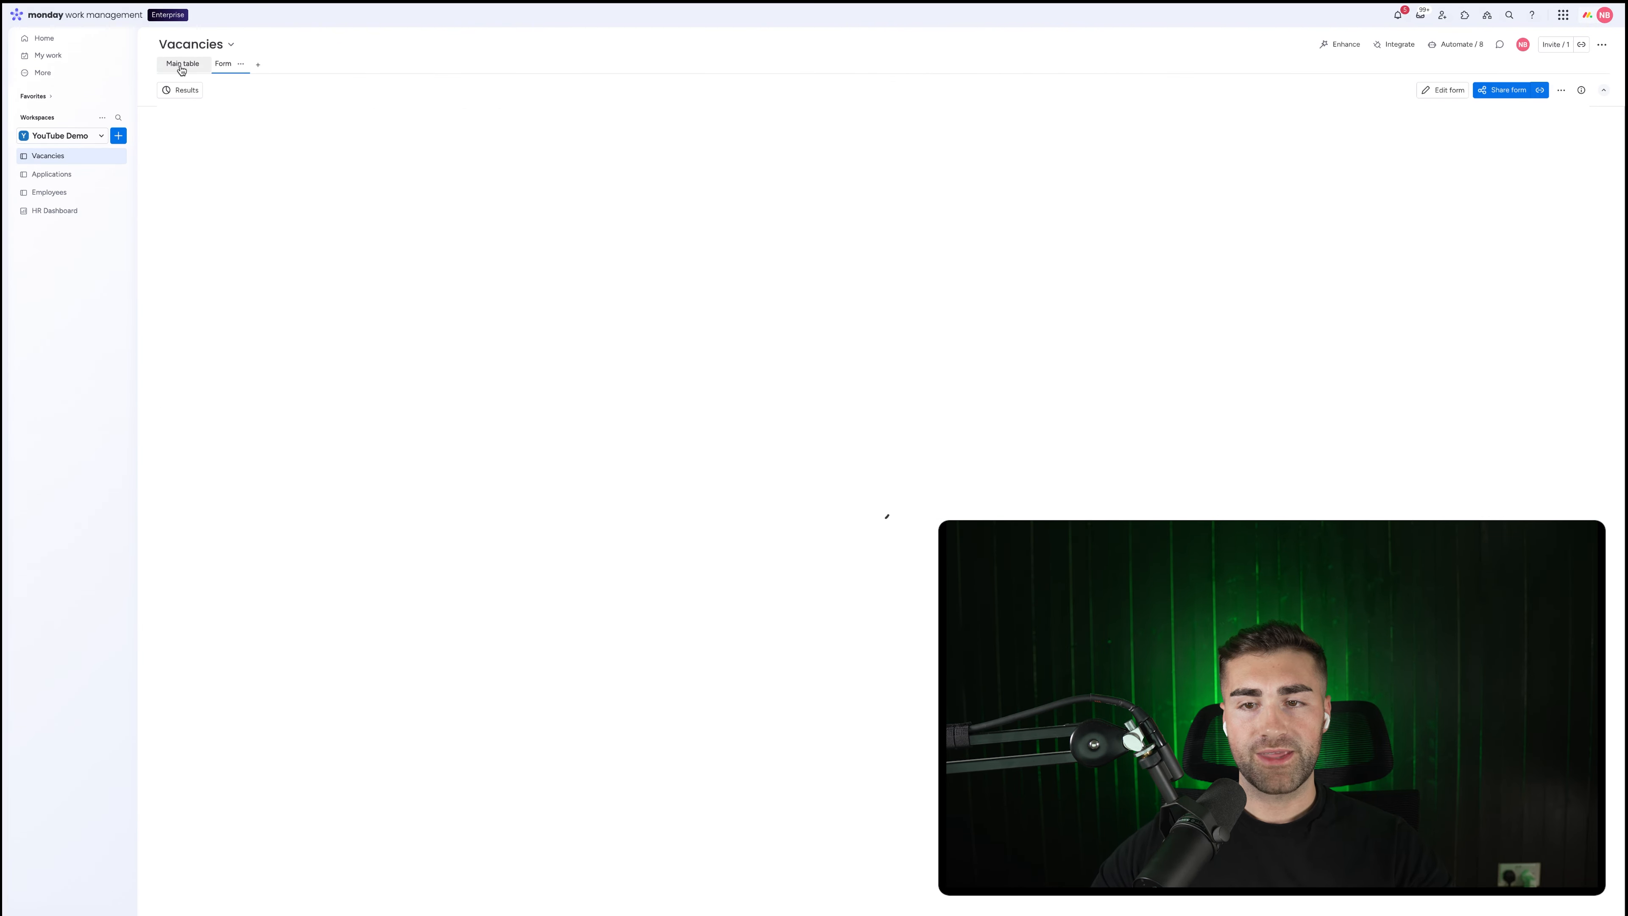
click(182, 67)
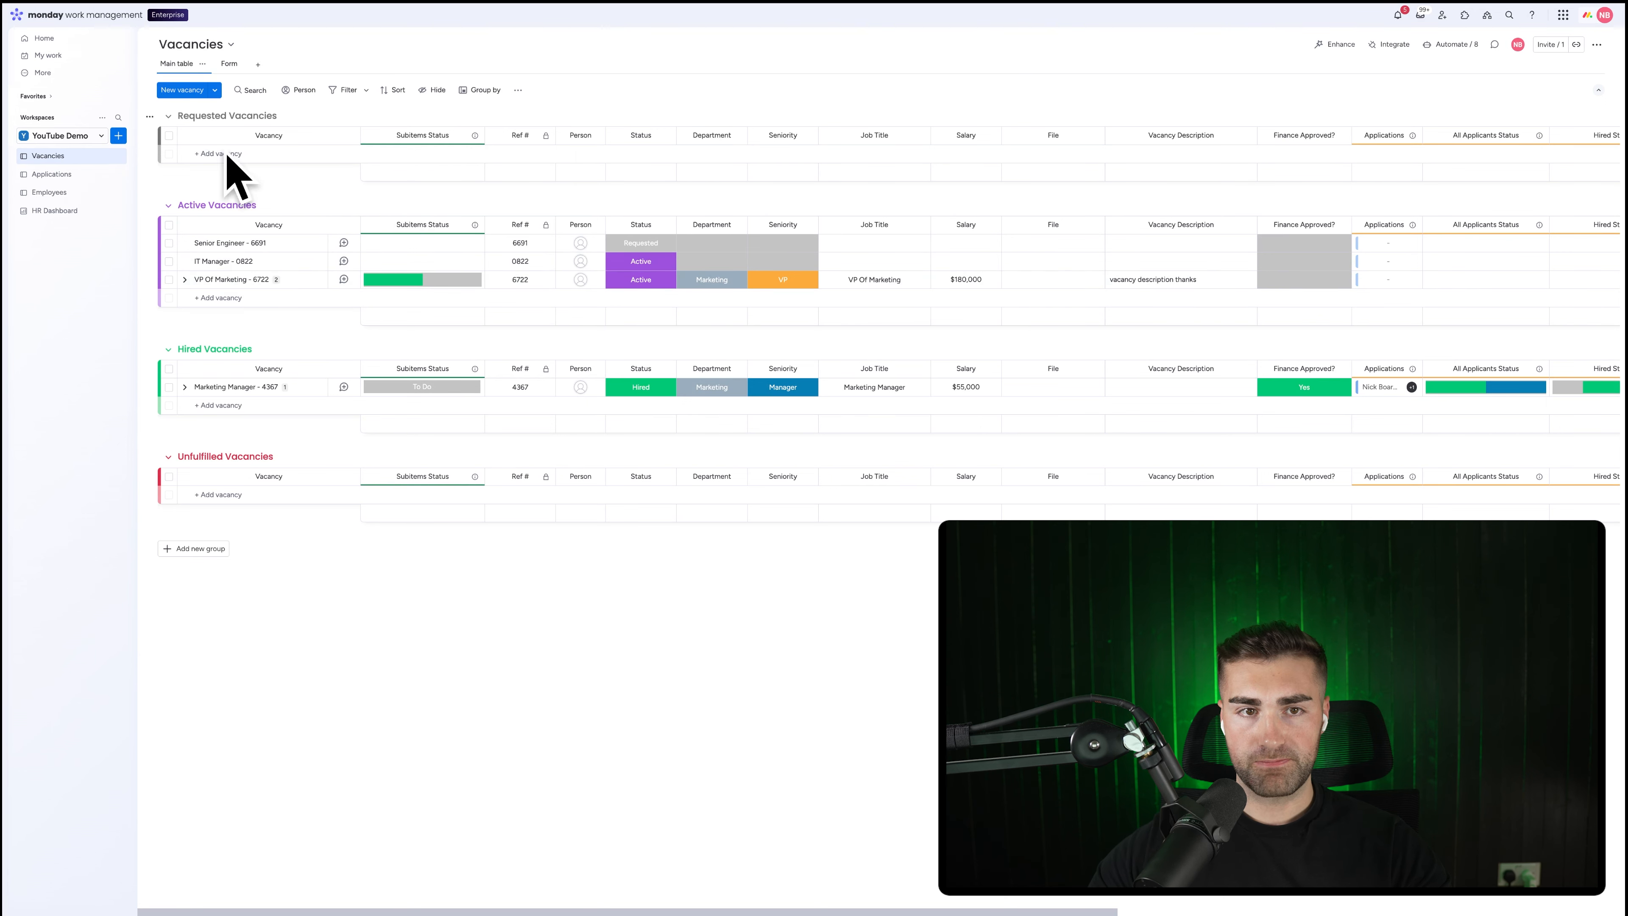
click(55, 210)
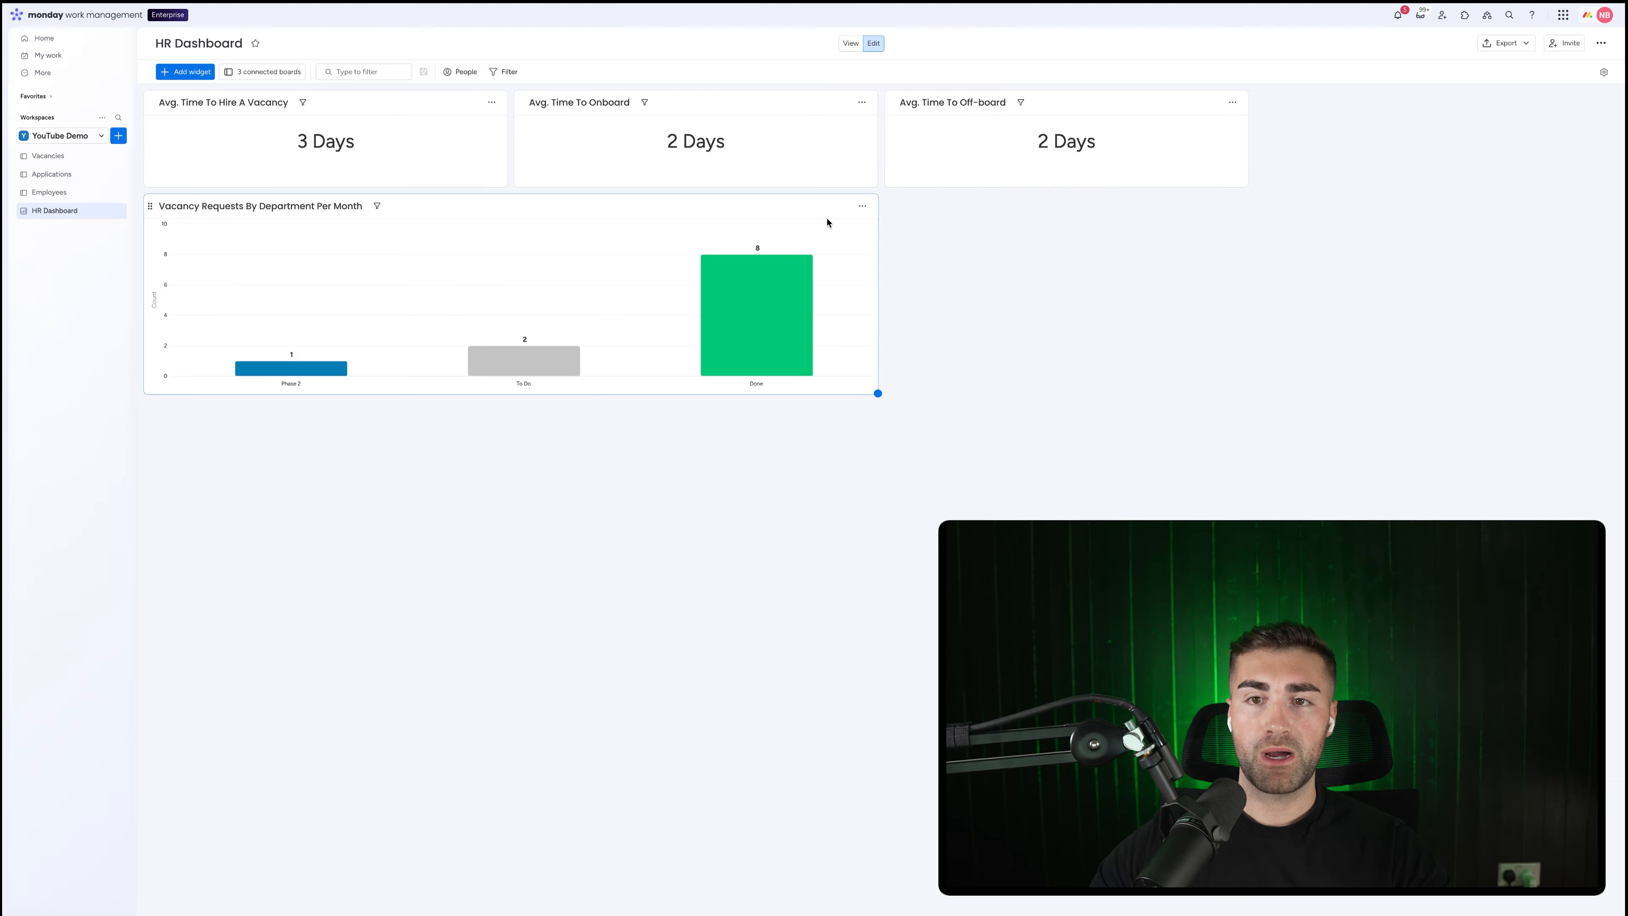
- Limit the Vacancy Requests By Department Per Month chart to the Vacancies board by excluding Employees and Applications
click(861, 209)
click(883, 249)
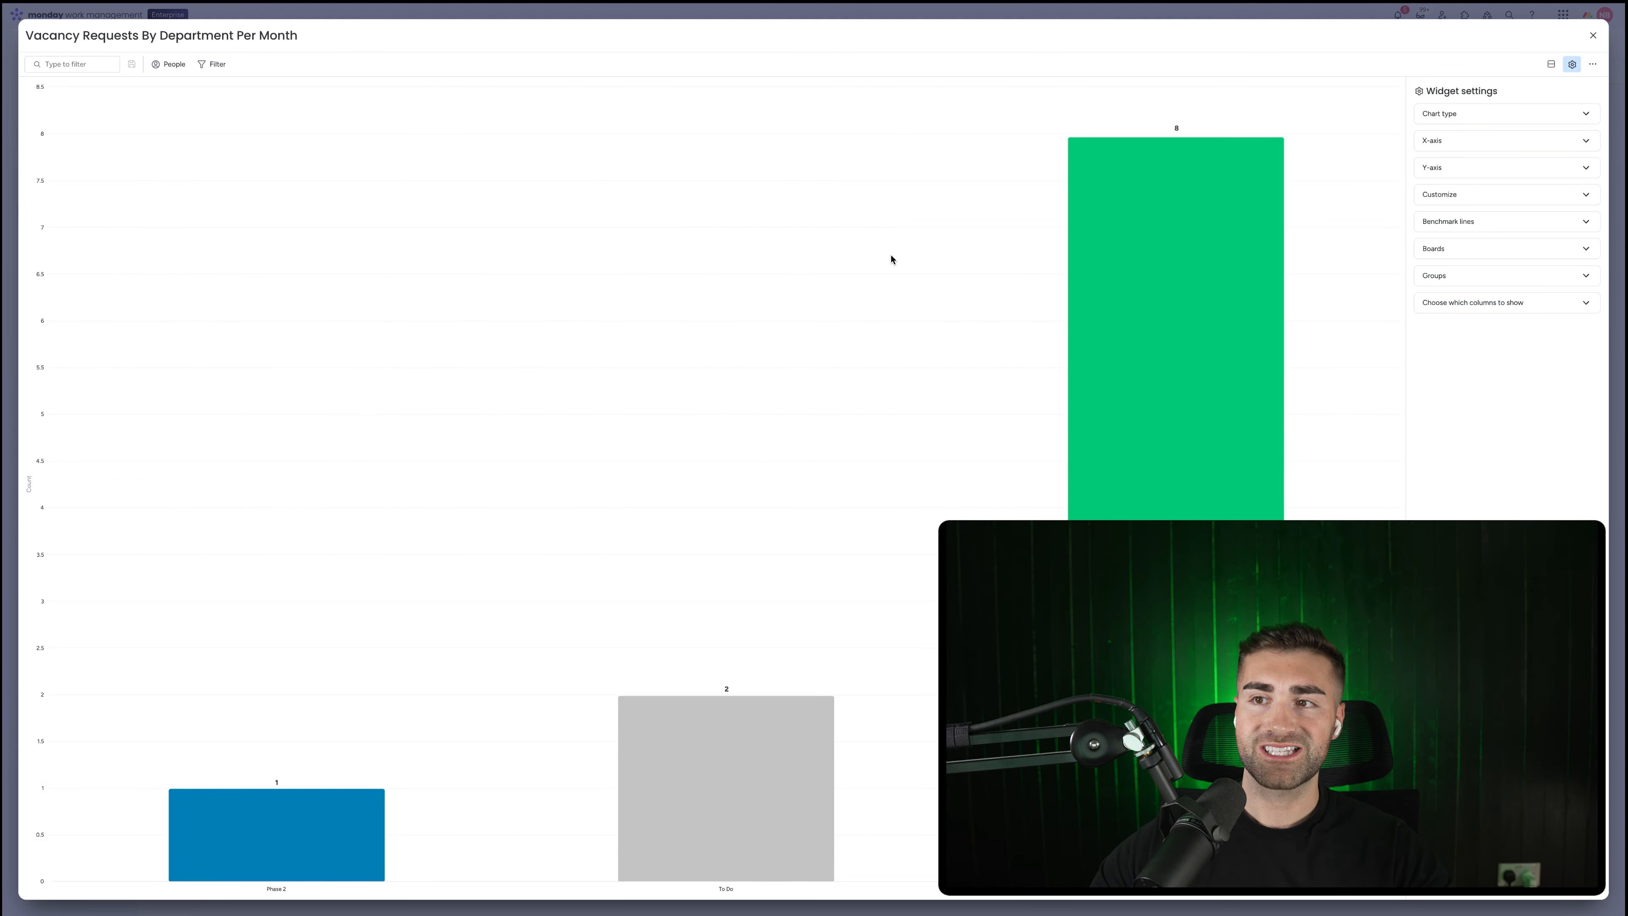
click(1482, 249)
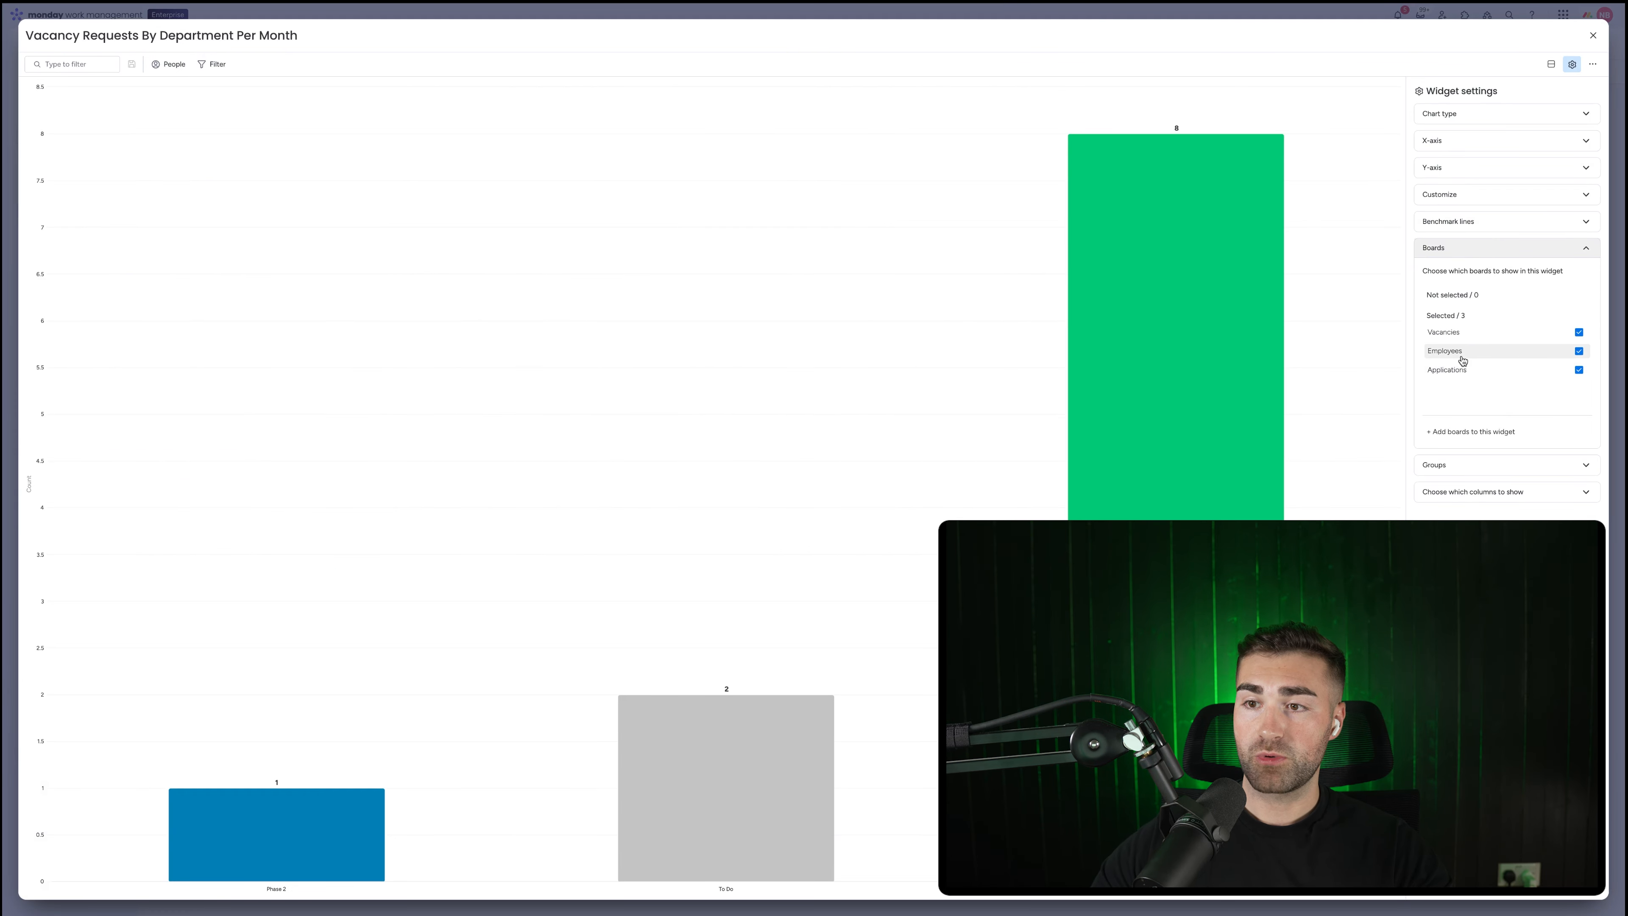
click(1461, 377)
- Change the vacancy requests chart's type to Stacked Bar
click(1477, 114)
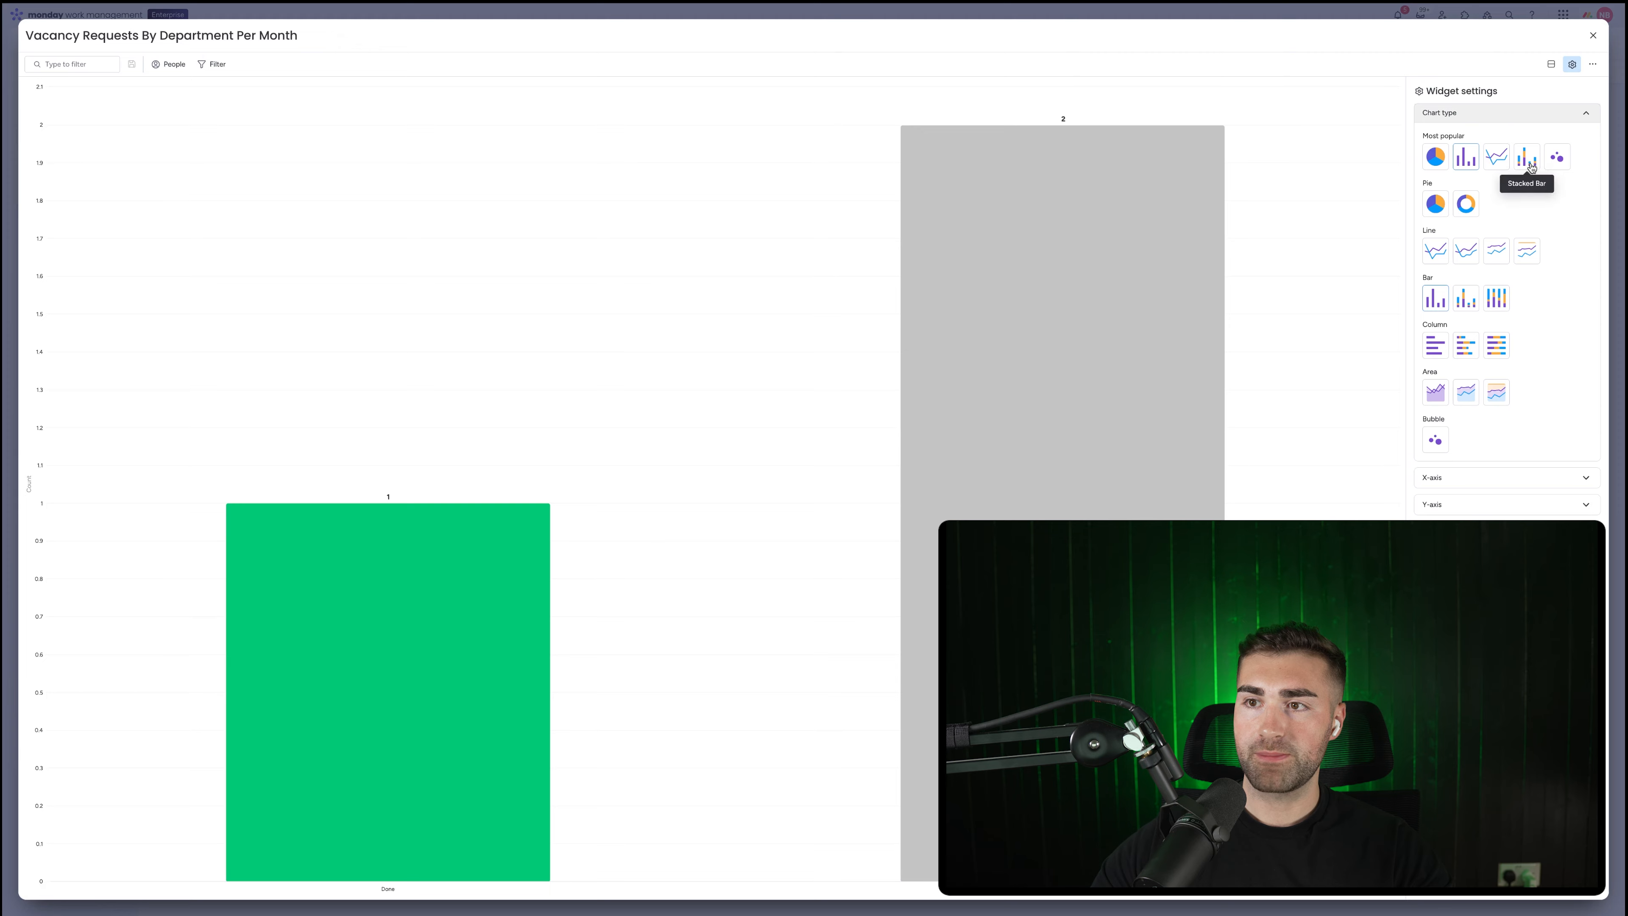
click(1526, 156)
click(1507, 117)
- Set the vacancy requests chart's X-axis to the Vacancies board's Date Created column, choosing columns one by one
click(1500, 145)
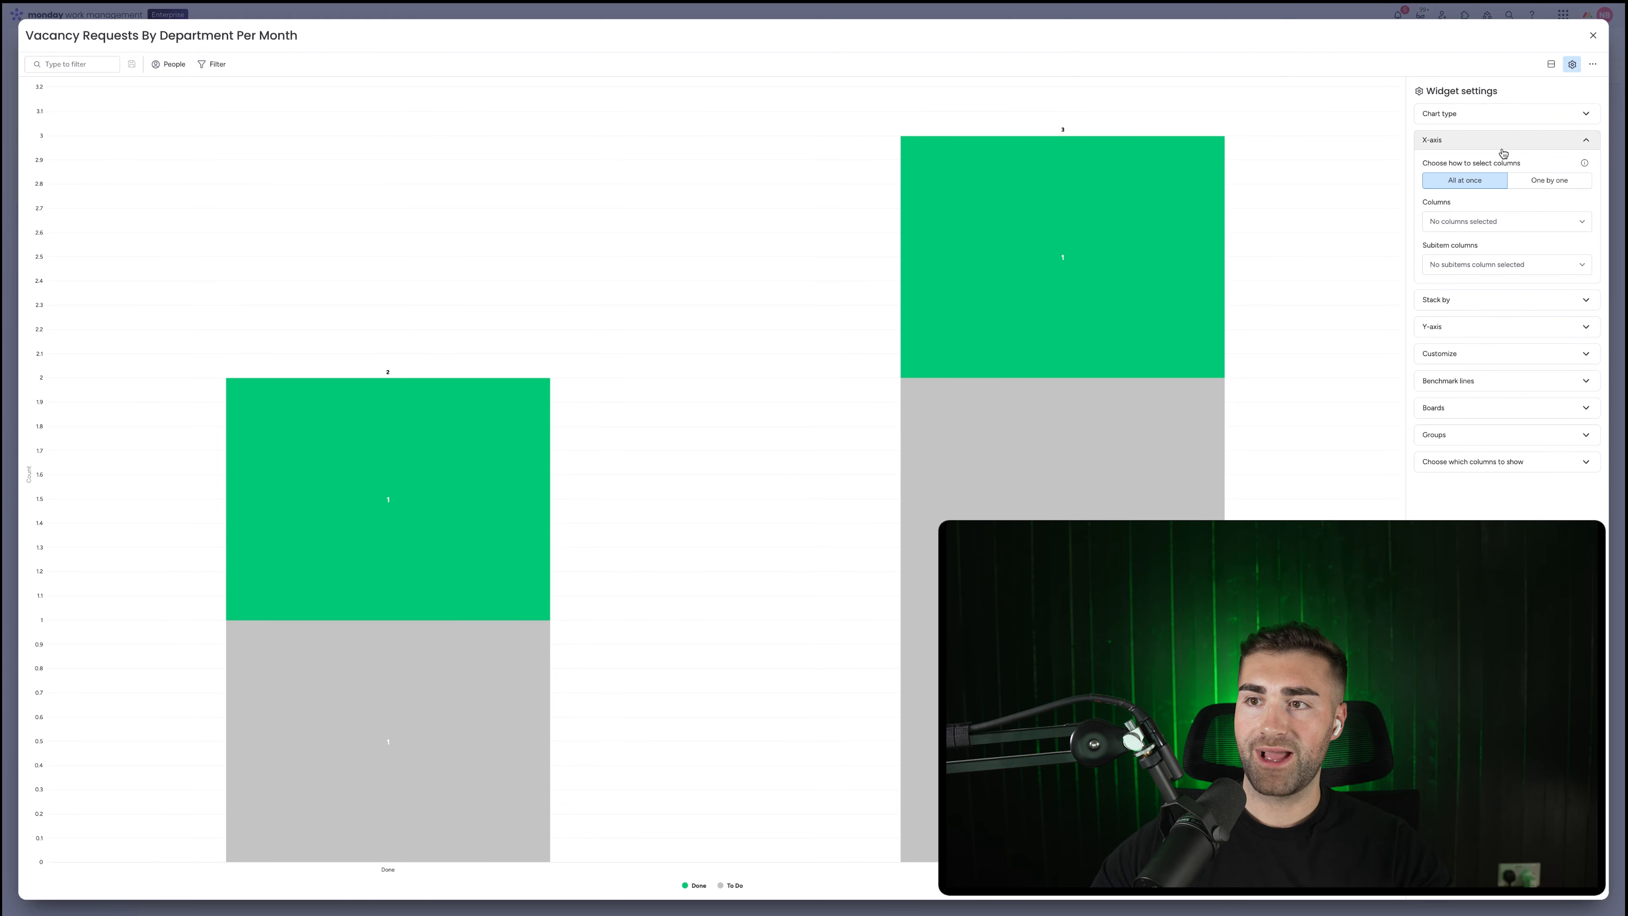
click(1549, 165)
click(1508, 206)
scroll(1500, 283, down, 5)
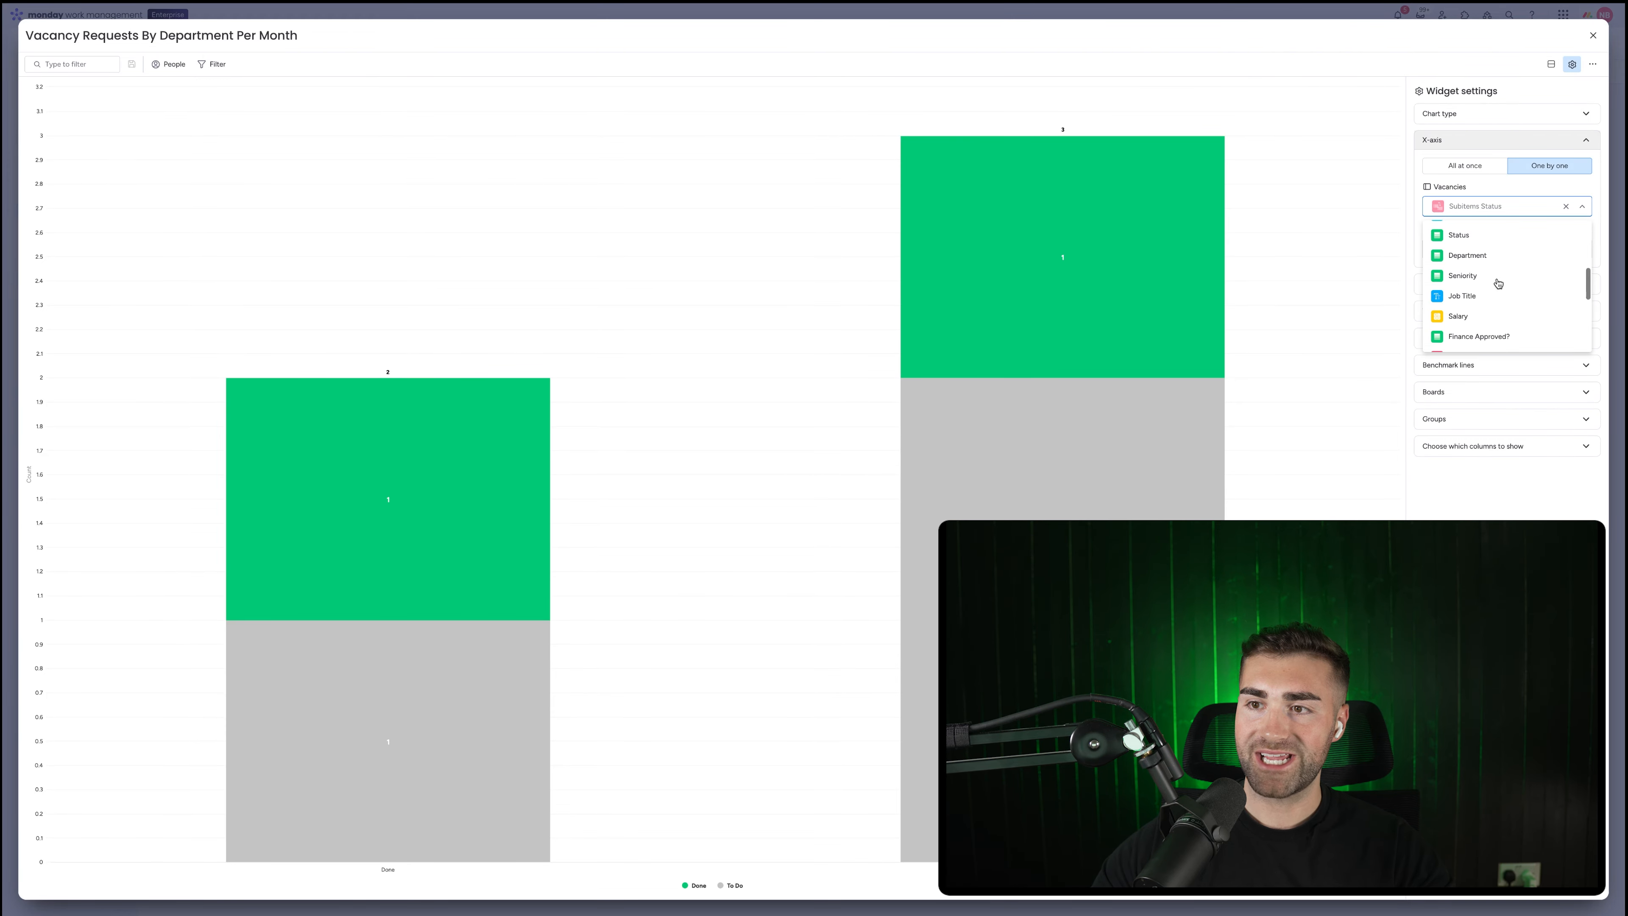
scroll(1498, 283, up, 5)
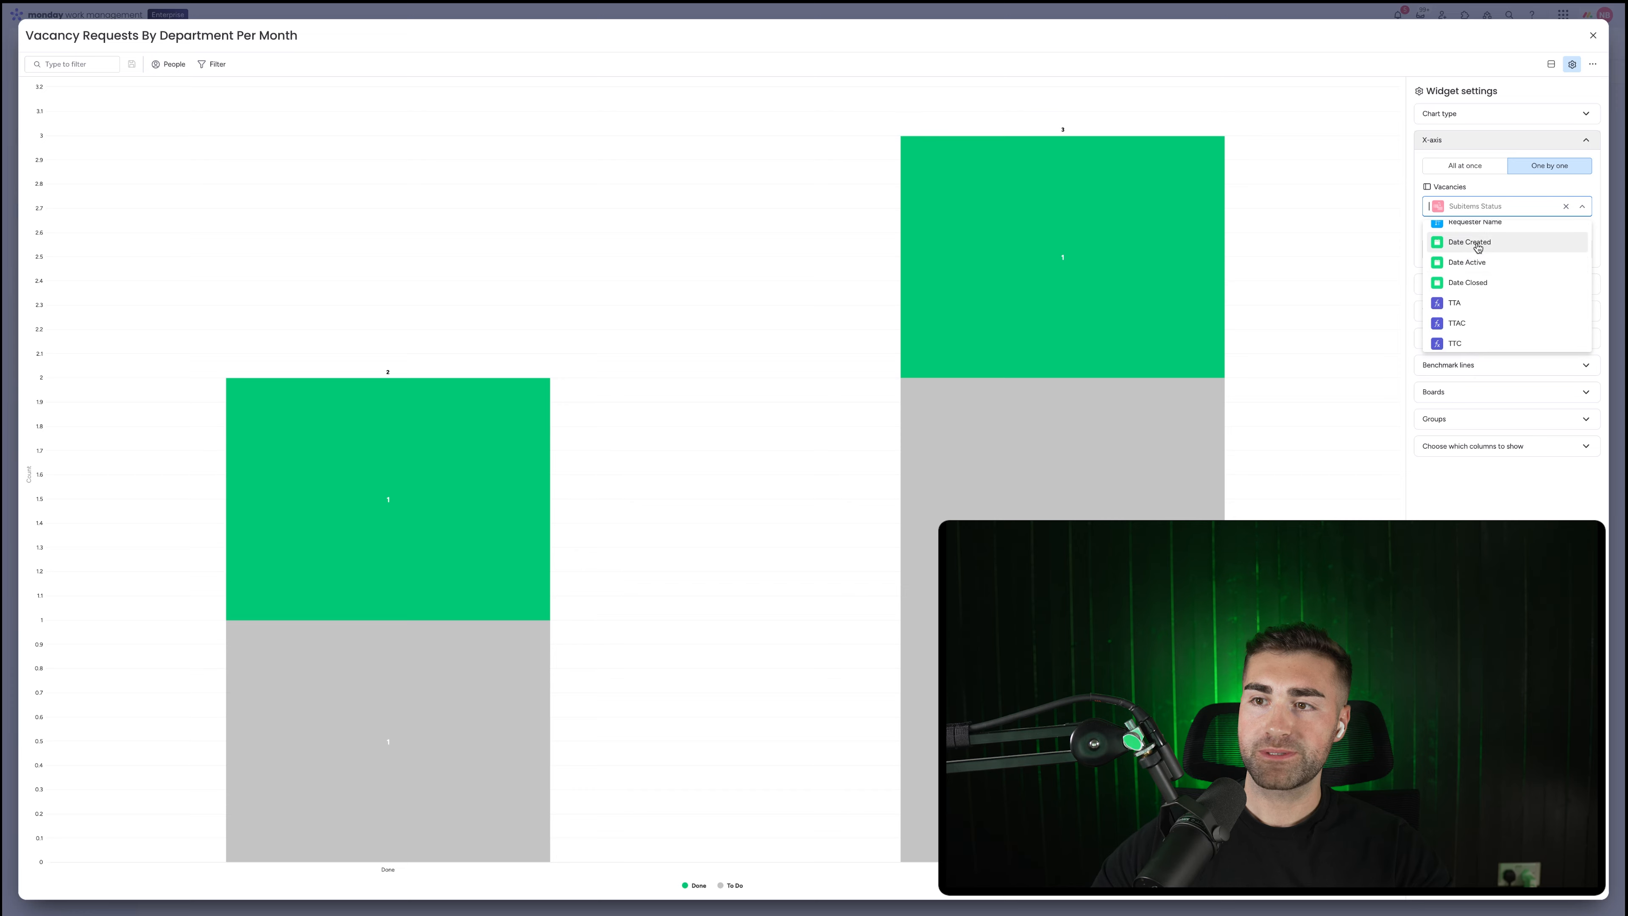
click(1474, 245)
- Stack the chart by the Vacancies board's Department column, choosing columns one by one, with no subitem column
click(1467, 385)
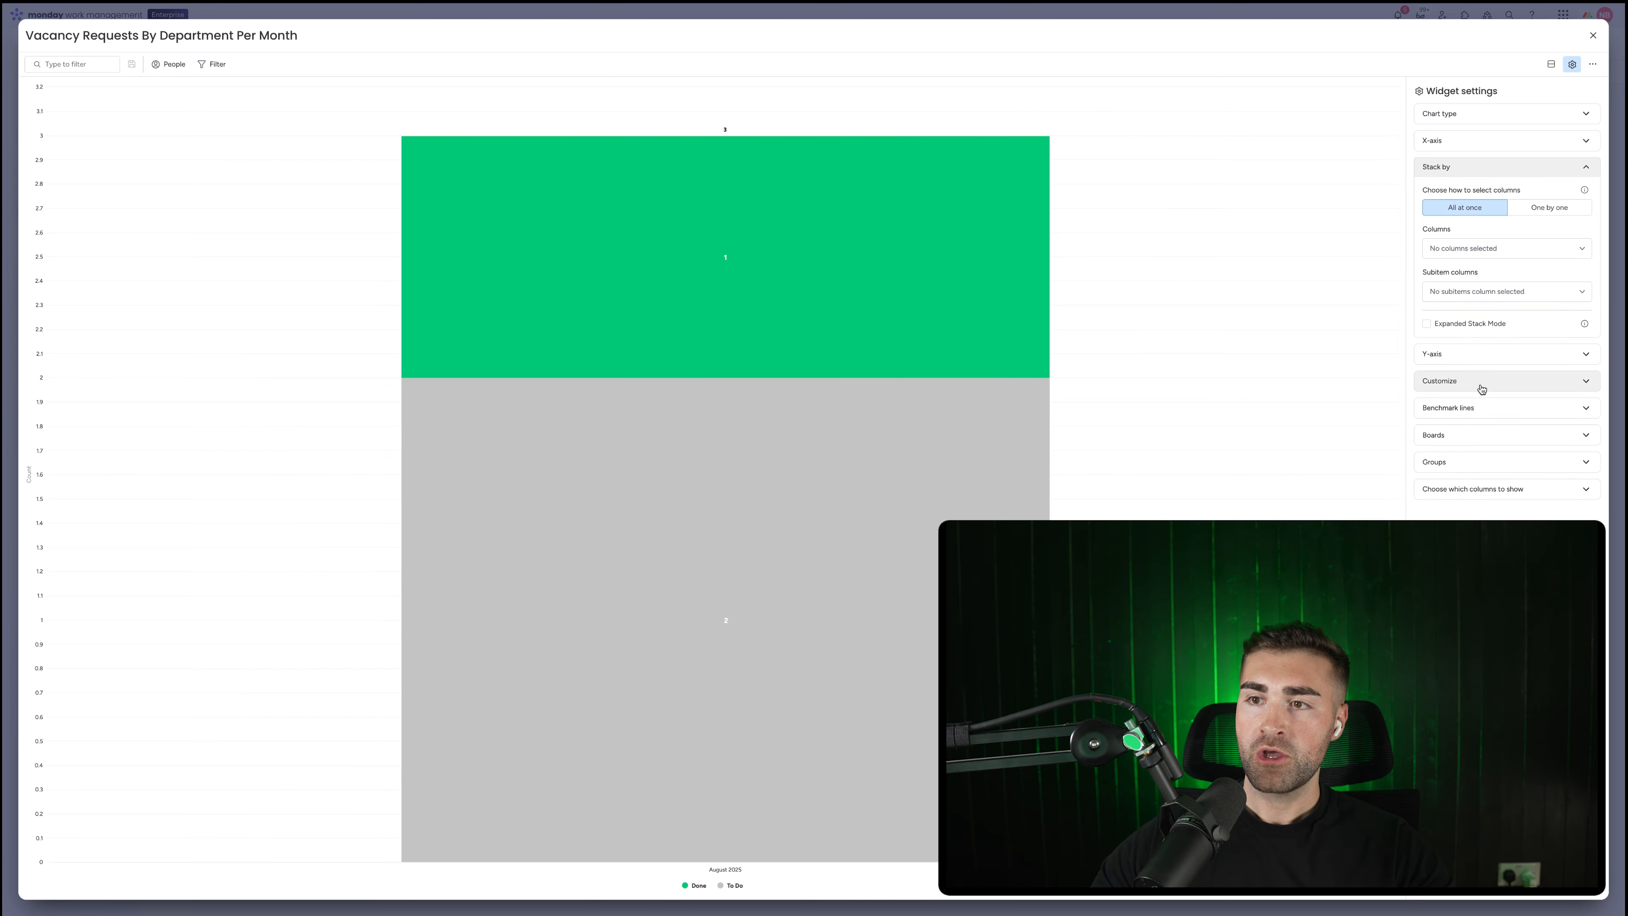
click(1491, 254)
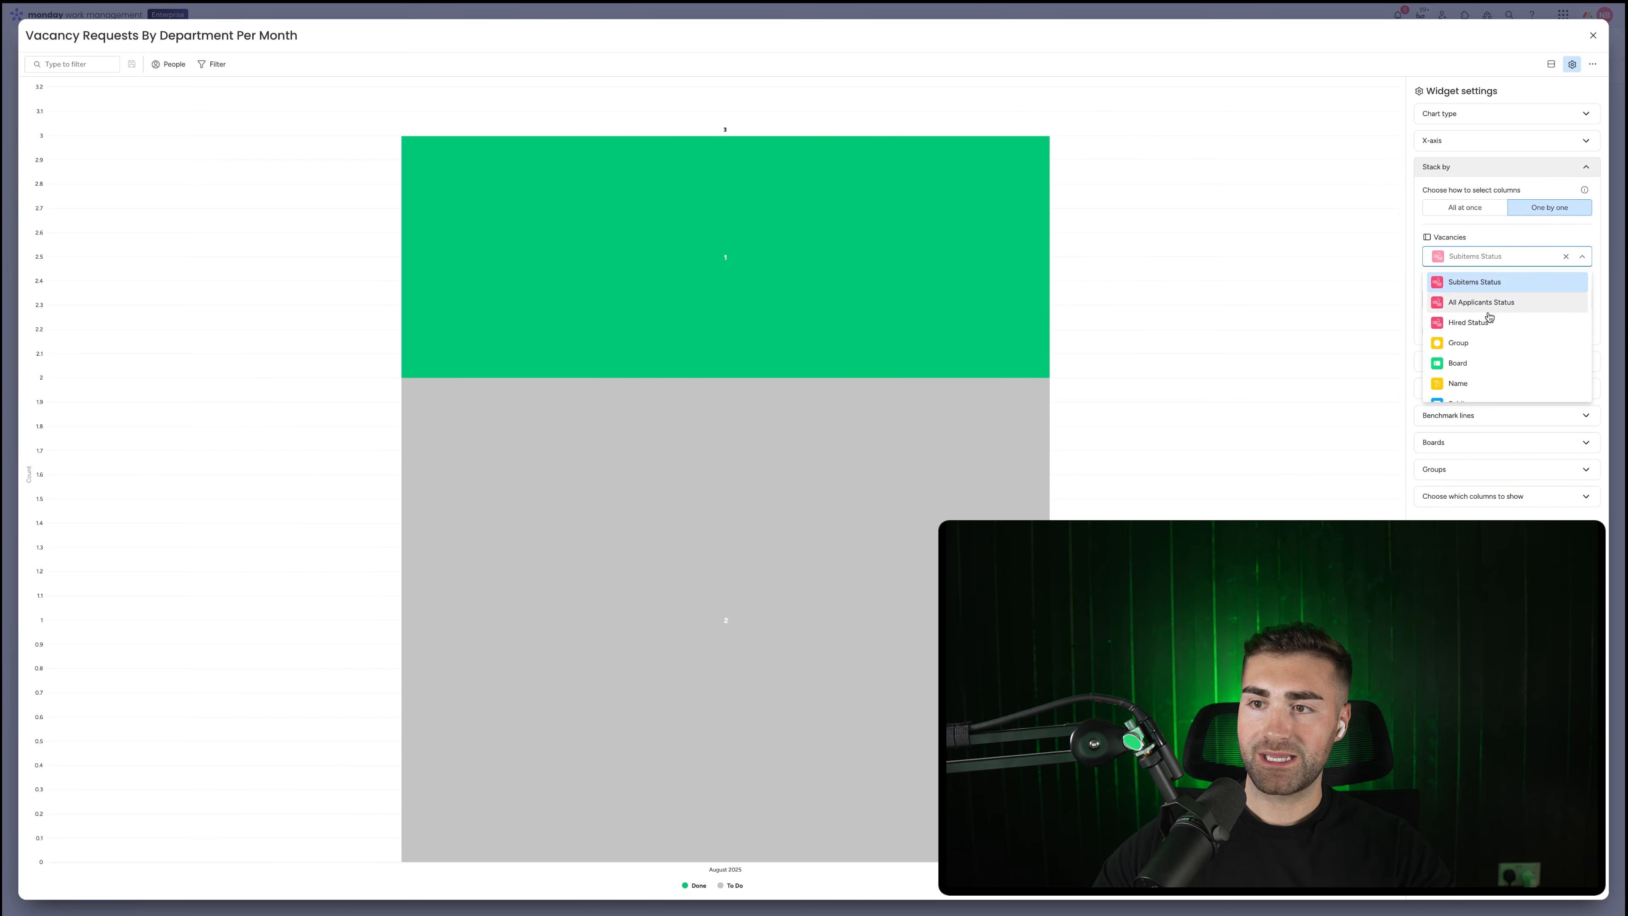
scroll(1494, 327, down, 2)
scroll(1495, 334, down, 2)
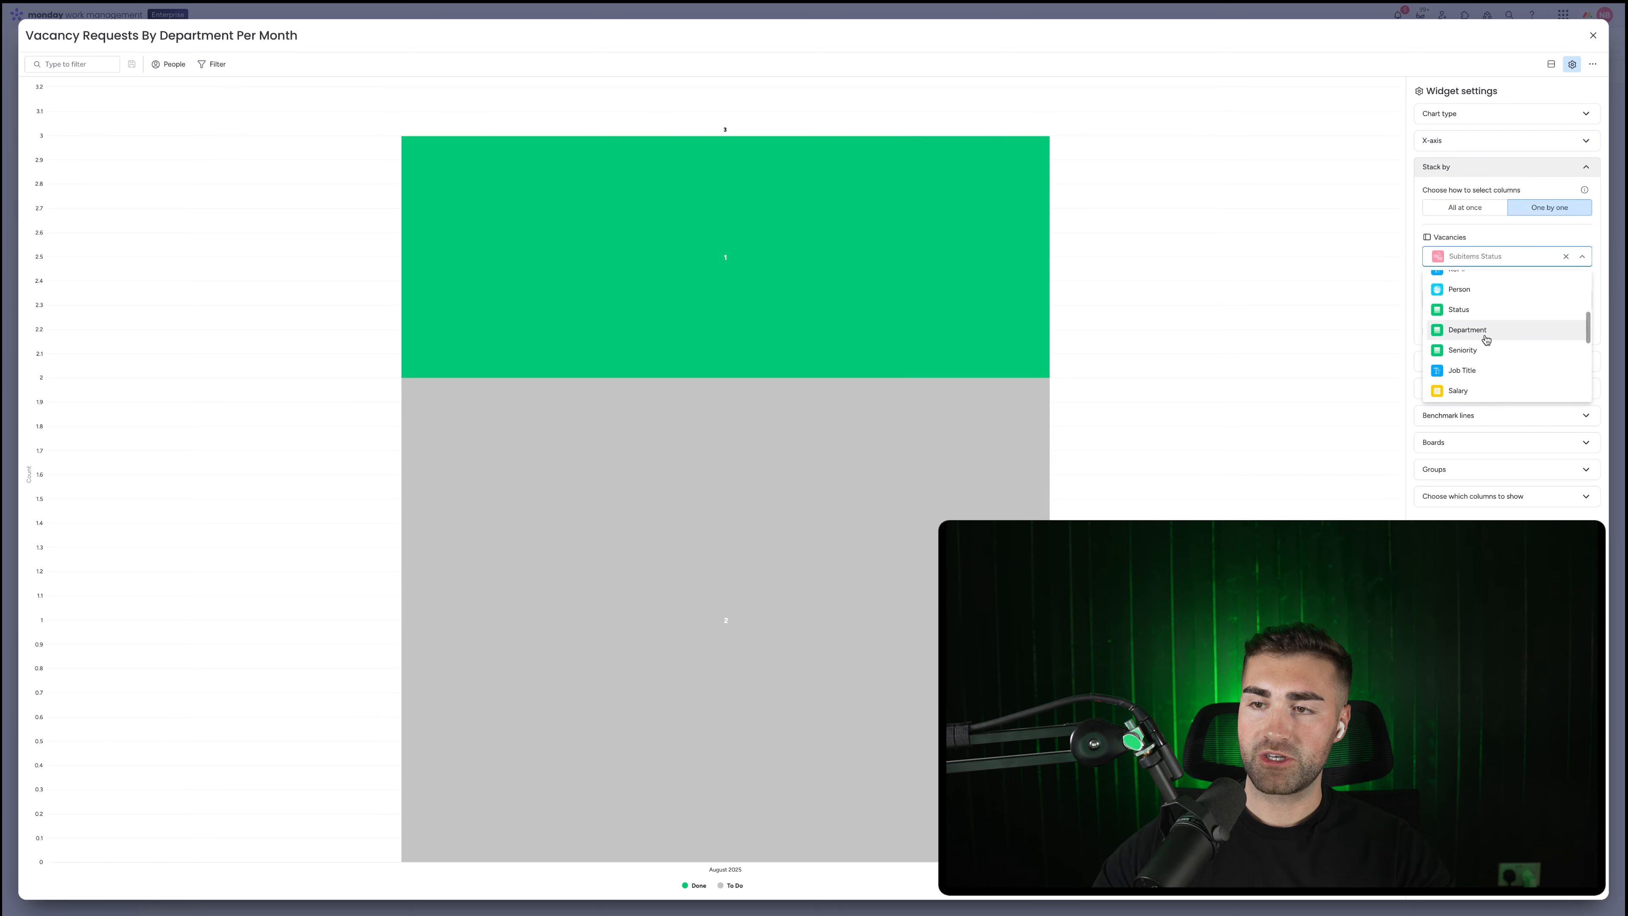
click(1485, 331)
click(1563, 332)
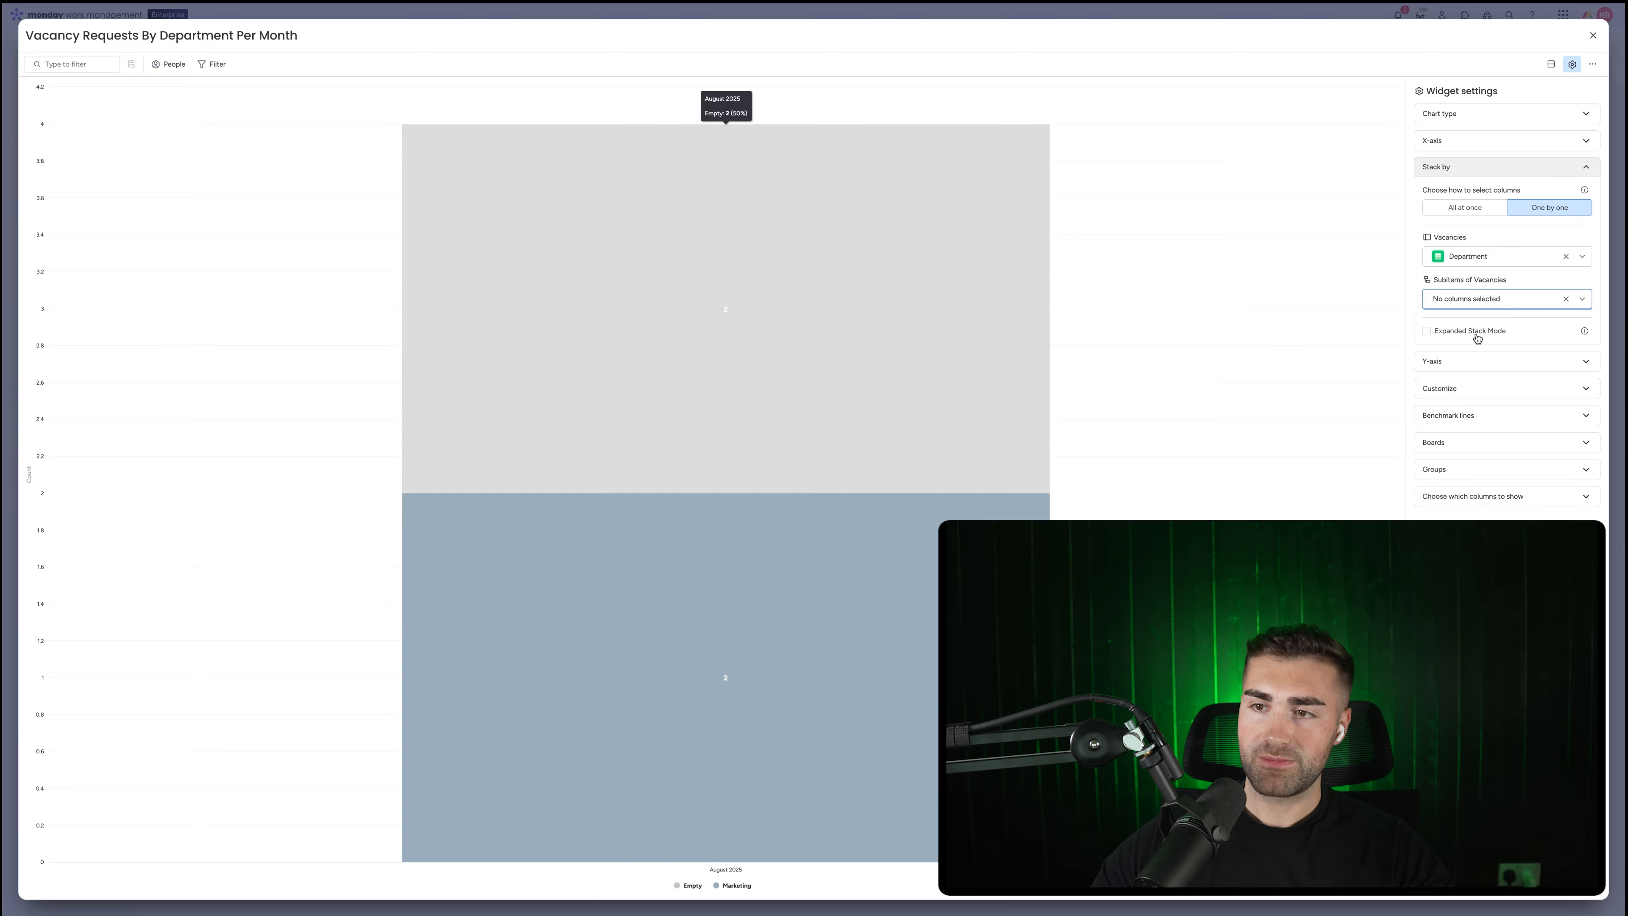
- Review the chart's Y-axis, Customize, Boards and Groups settings, and return to the HR Dashboard
click(1436, 361)
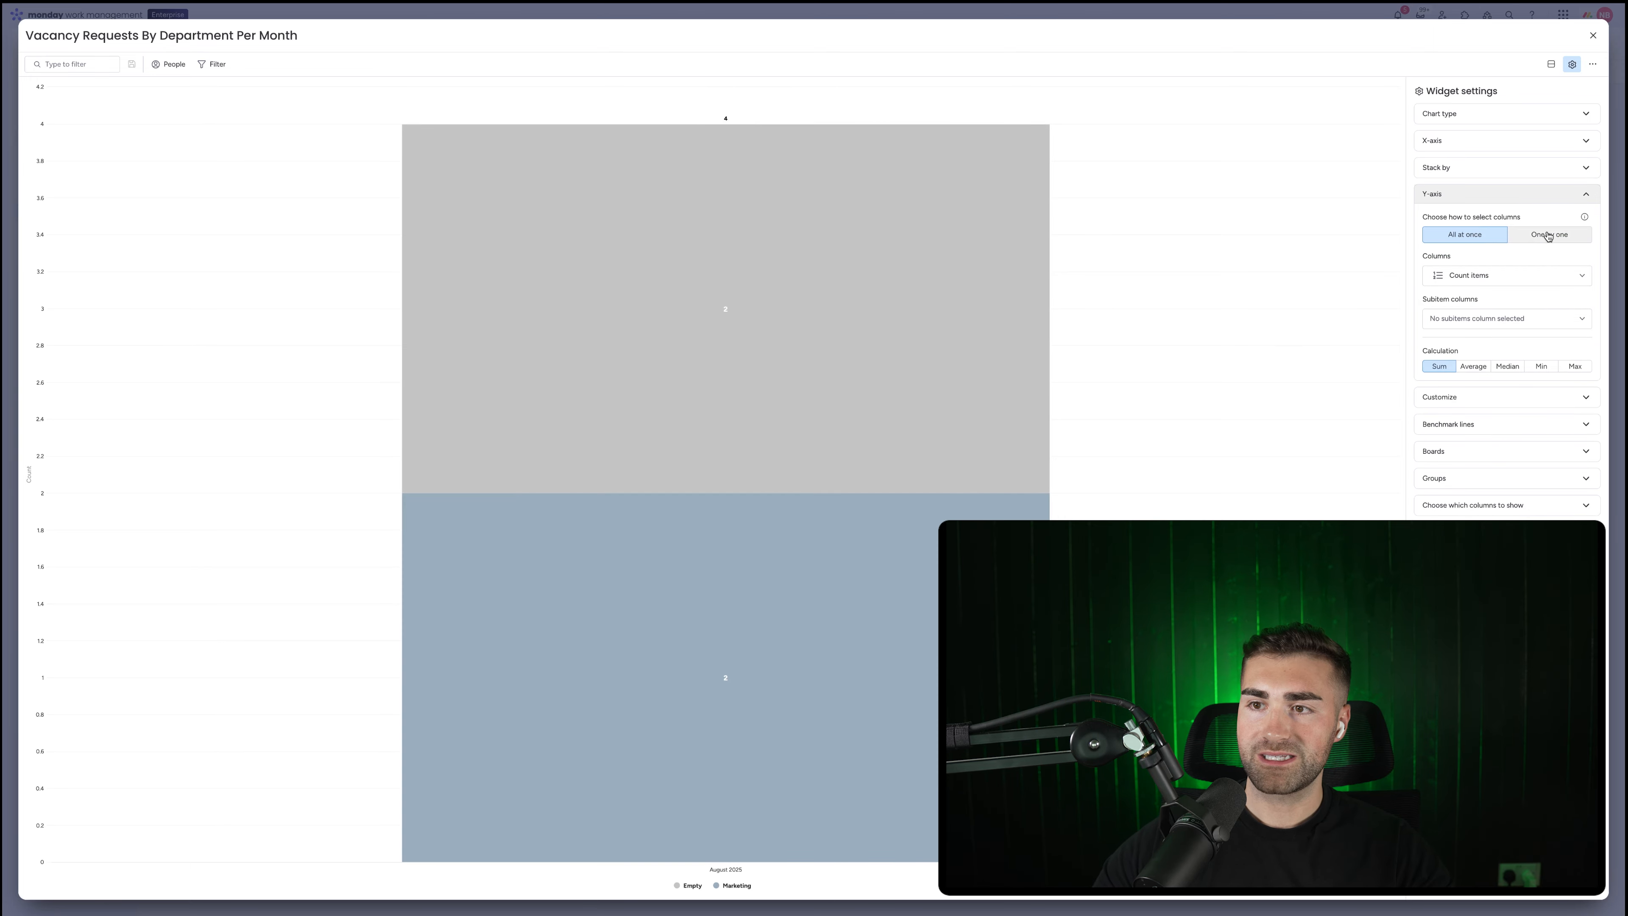
click(1464, 396)
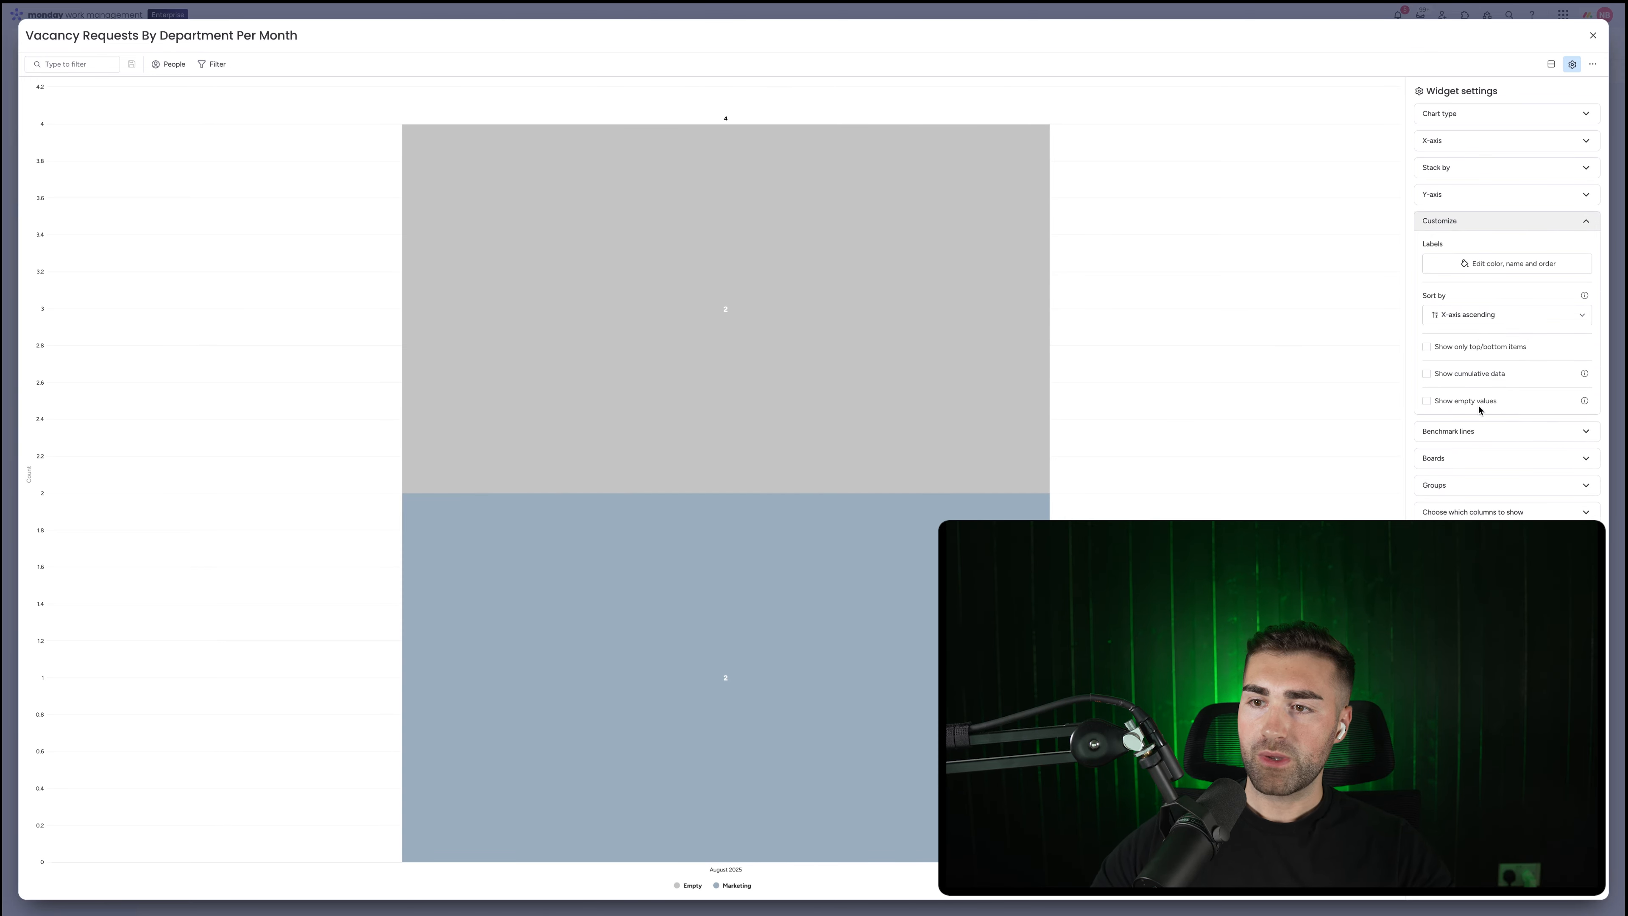
click(1456, 430)
click(1443, 414)
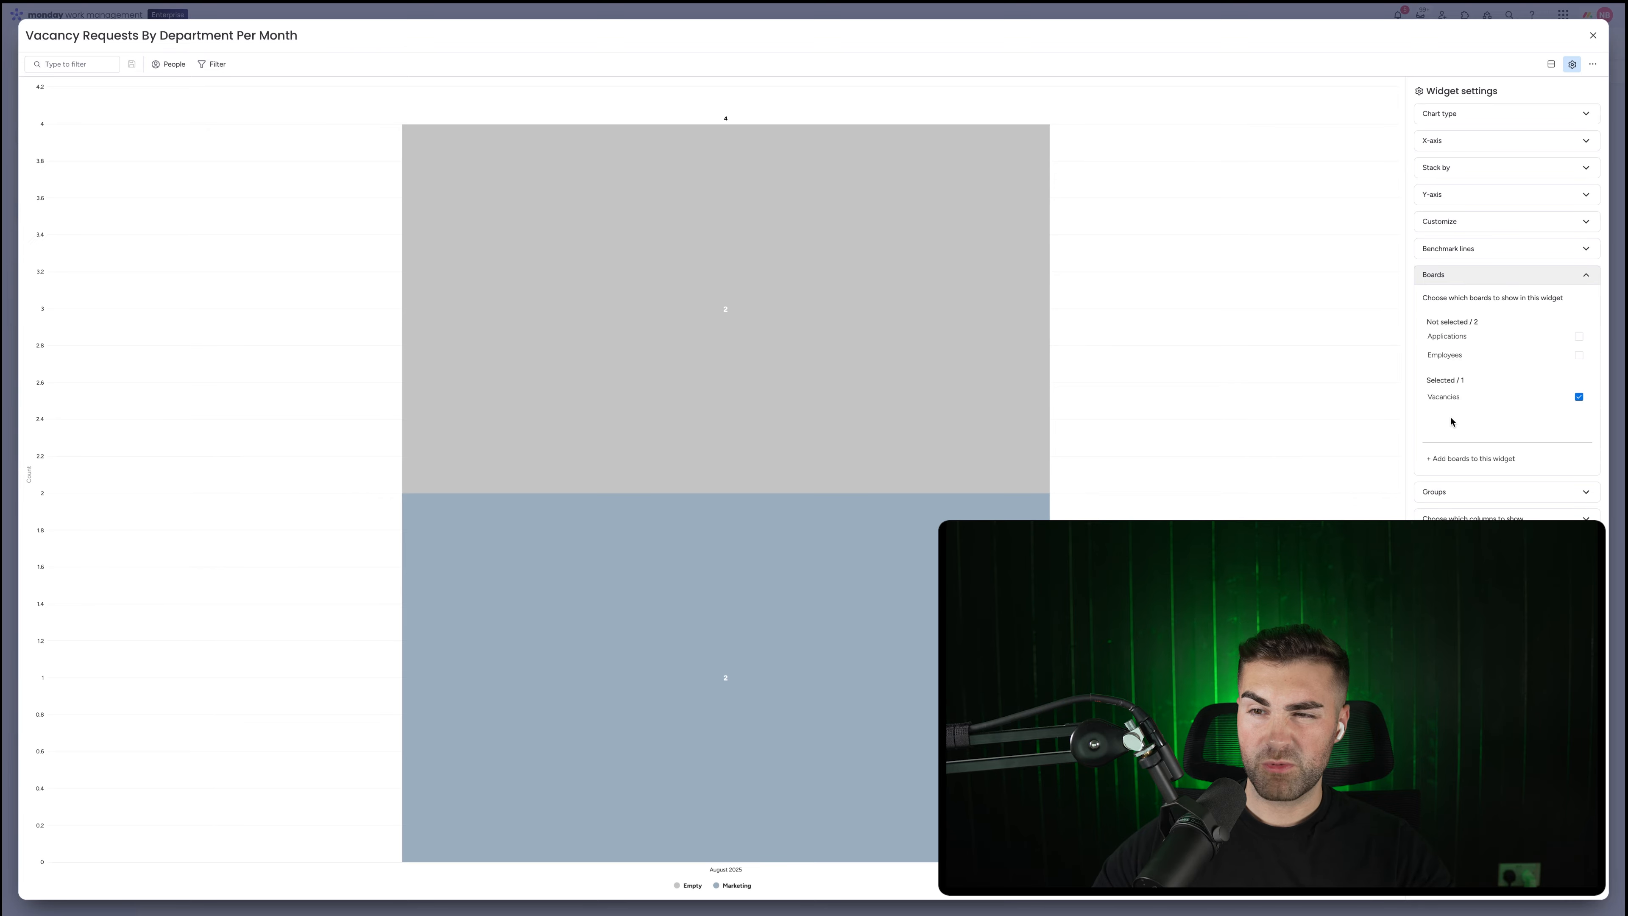
click(1438, 493)
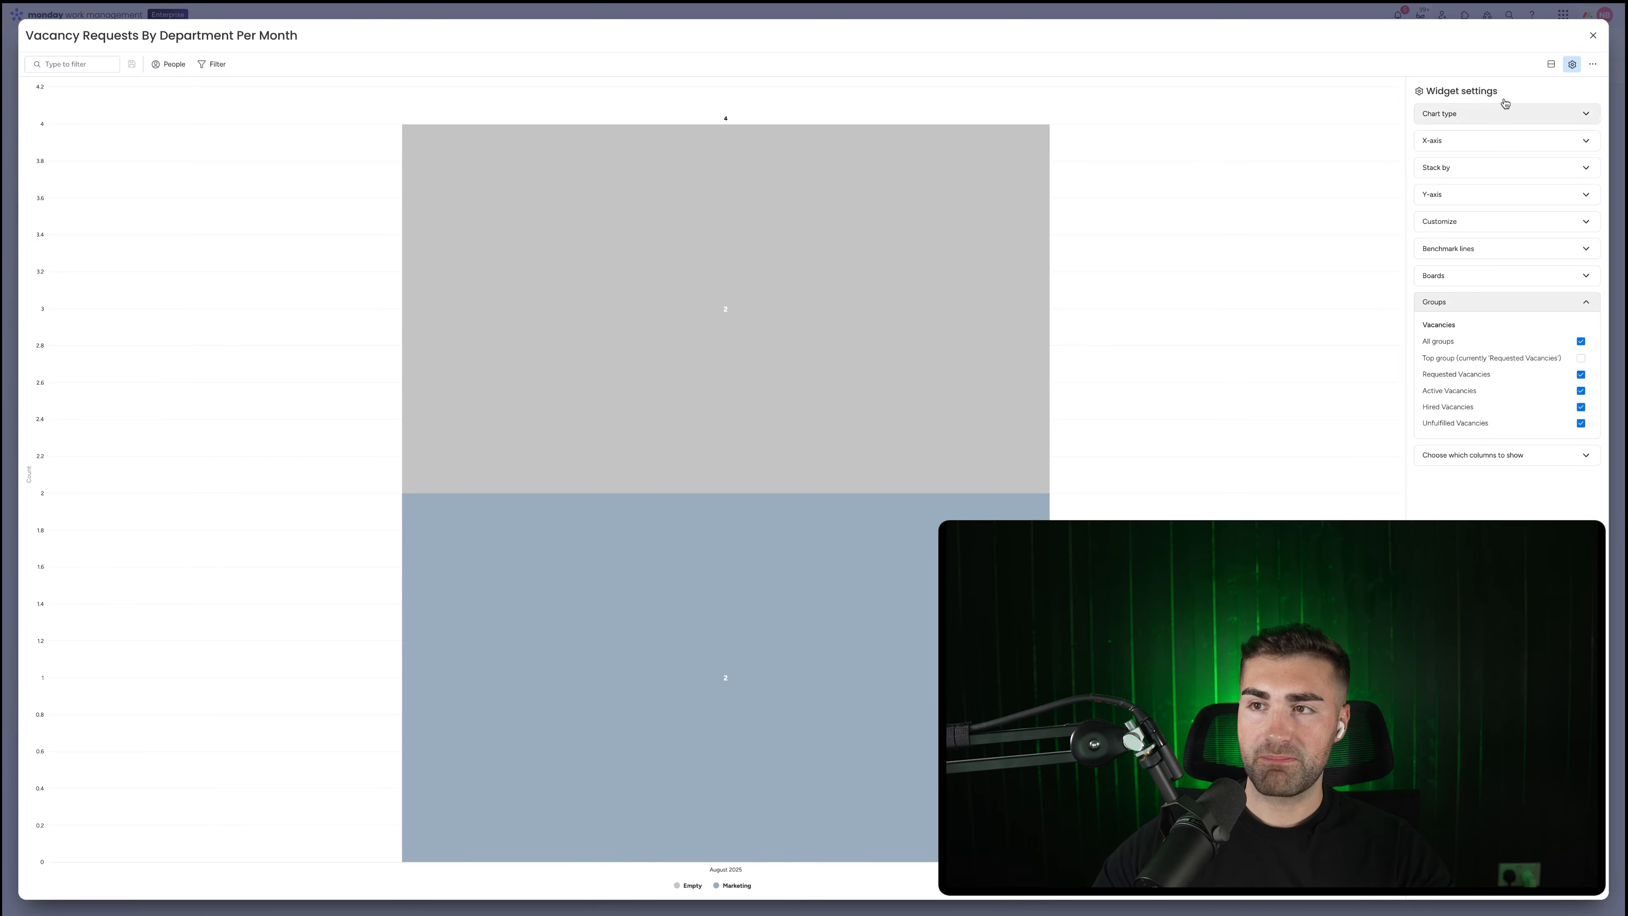
click(1592, 35)
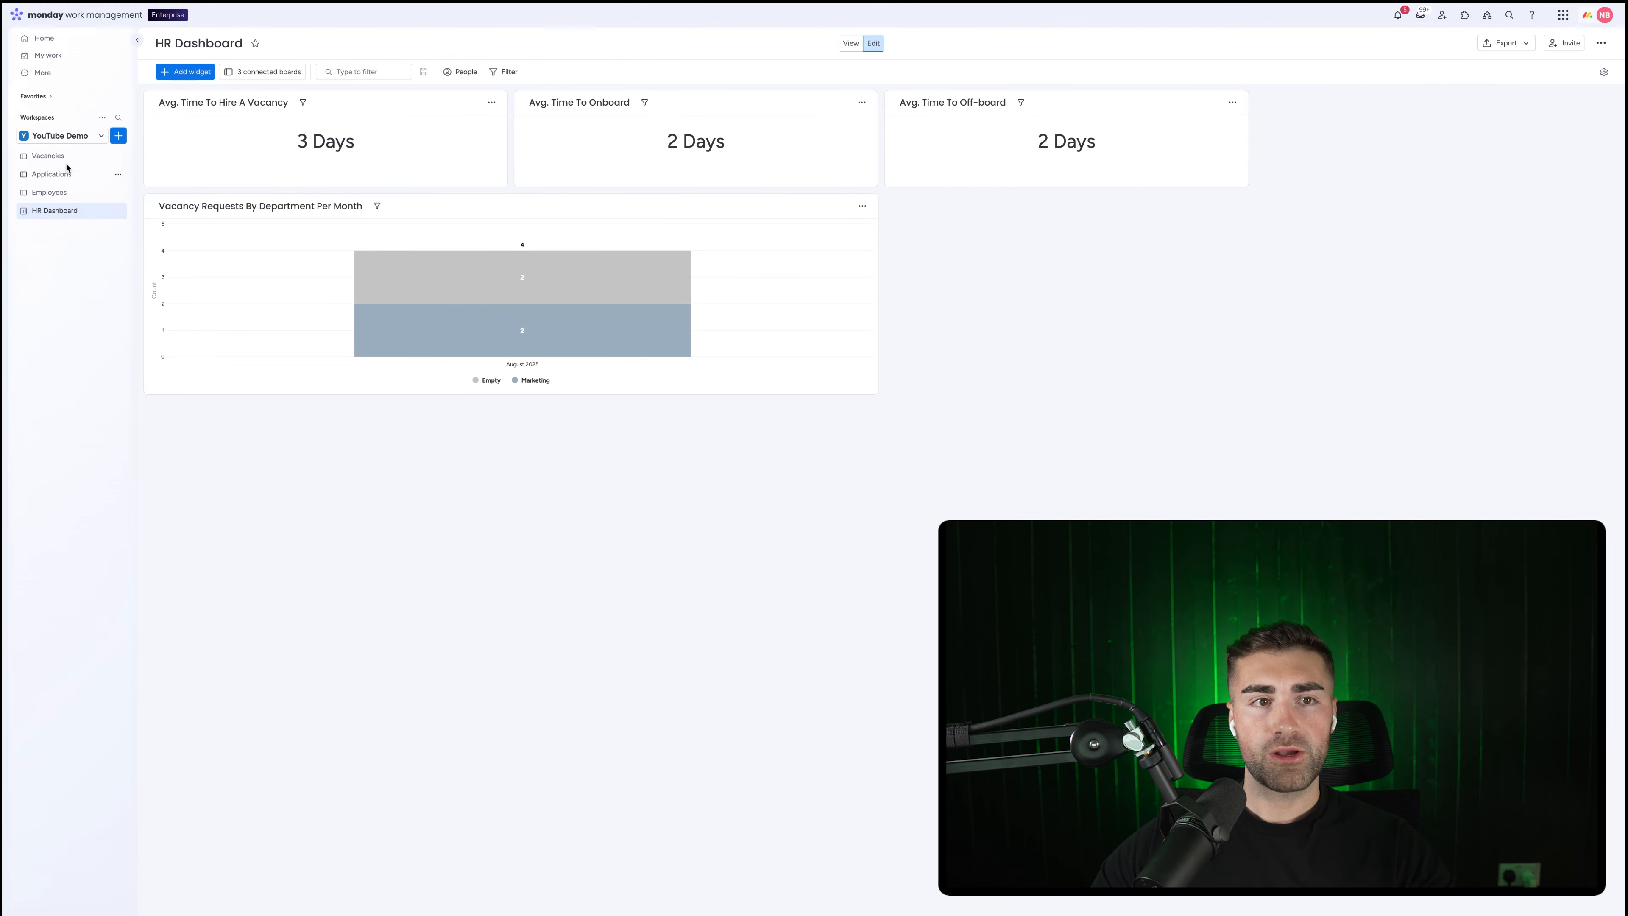
- On the Vacancies board, set IT Manager to Finance with Date Created 11 Jun, and Senior Engineer to Sales with Date Created 15 Jul
click(58, 156)
click(715, 263)
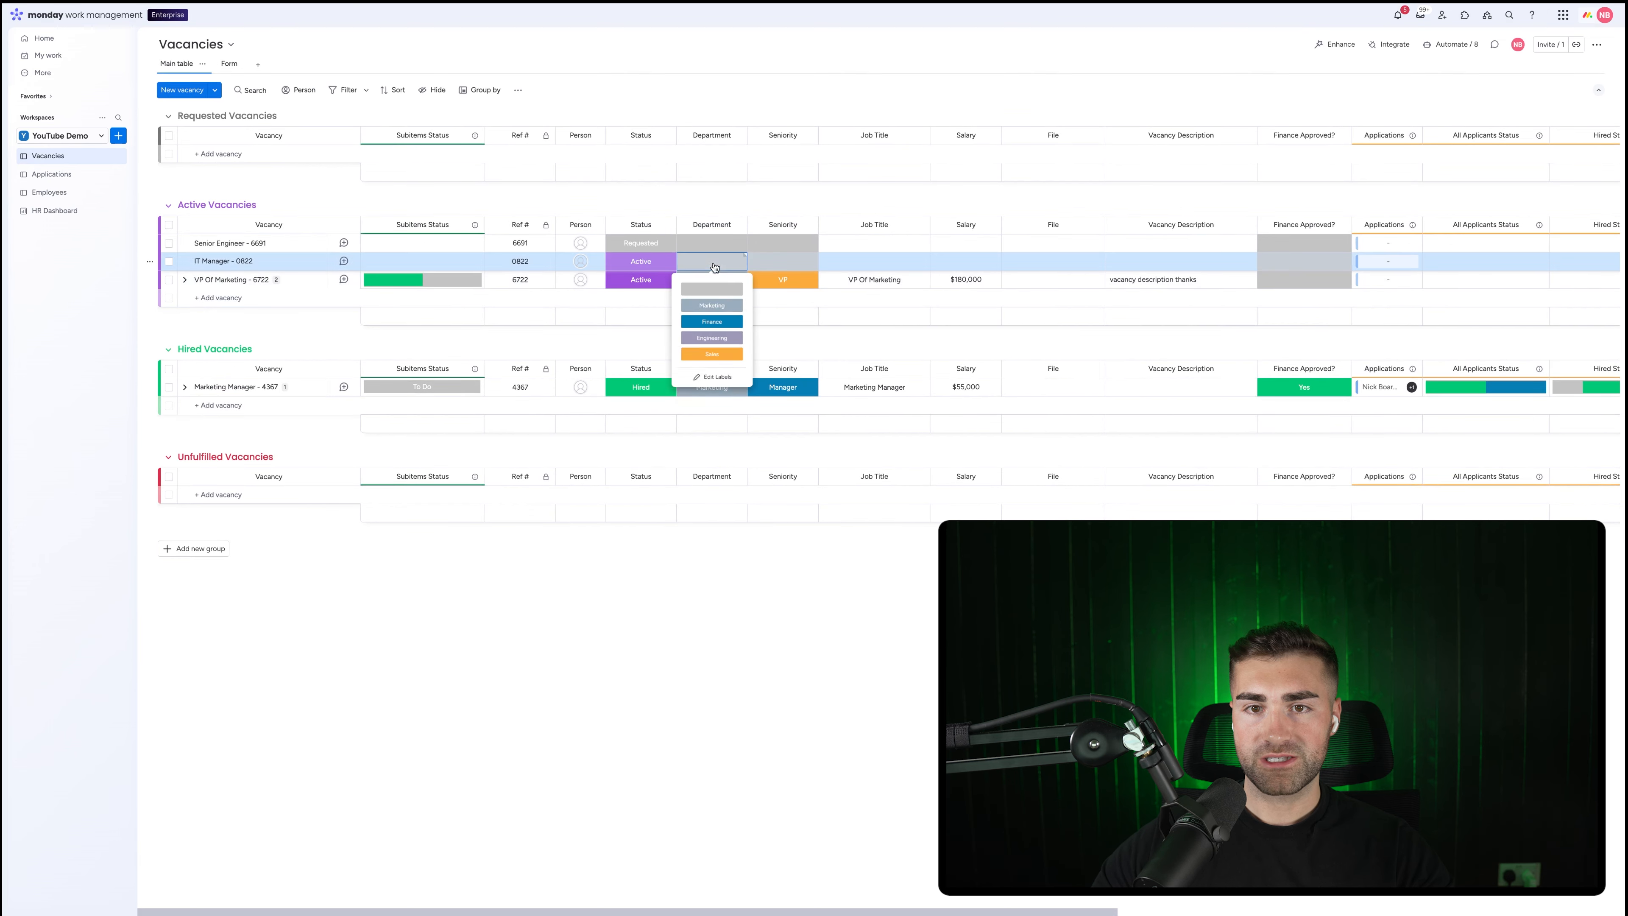
click(712, 331)
click(712, 245)
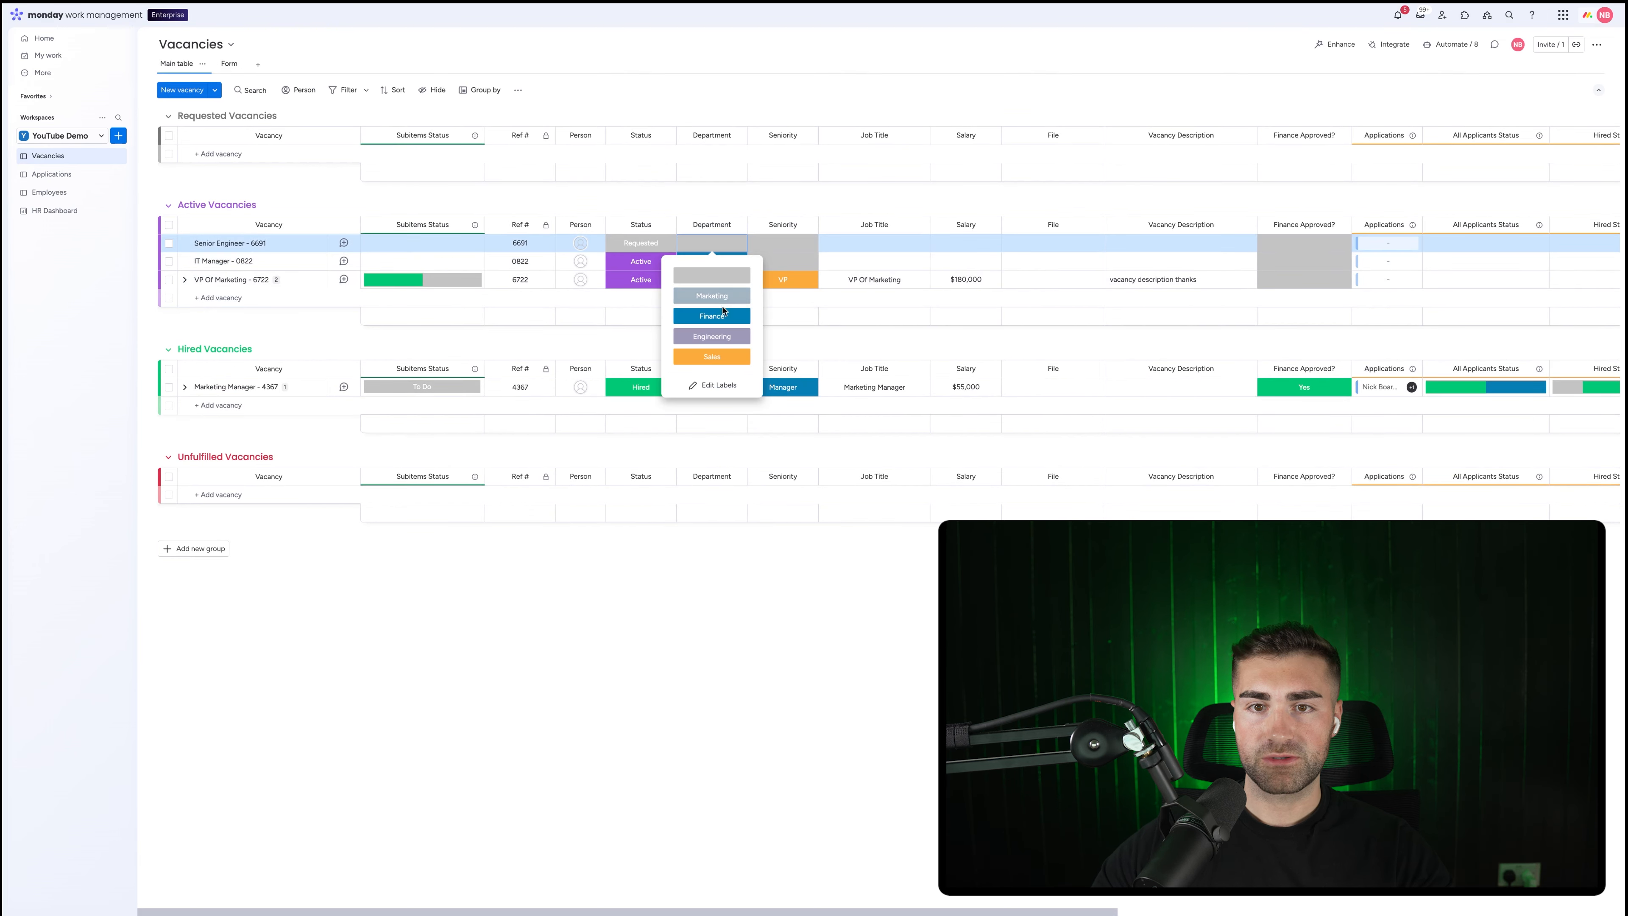
click(715, 359)
scroll(1375, 222, right, 10)
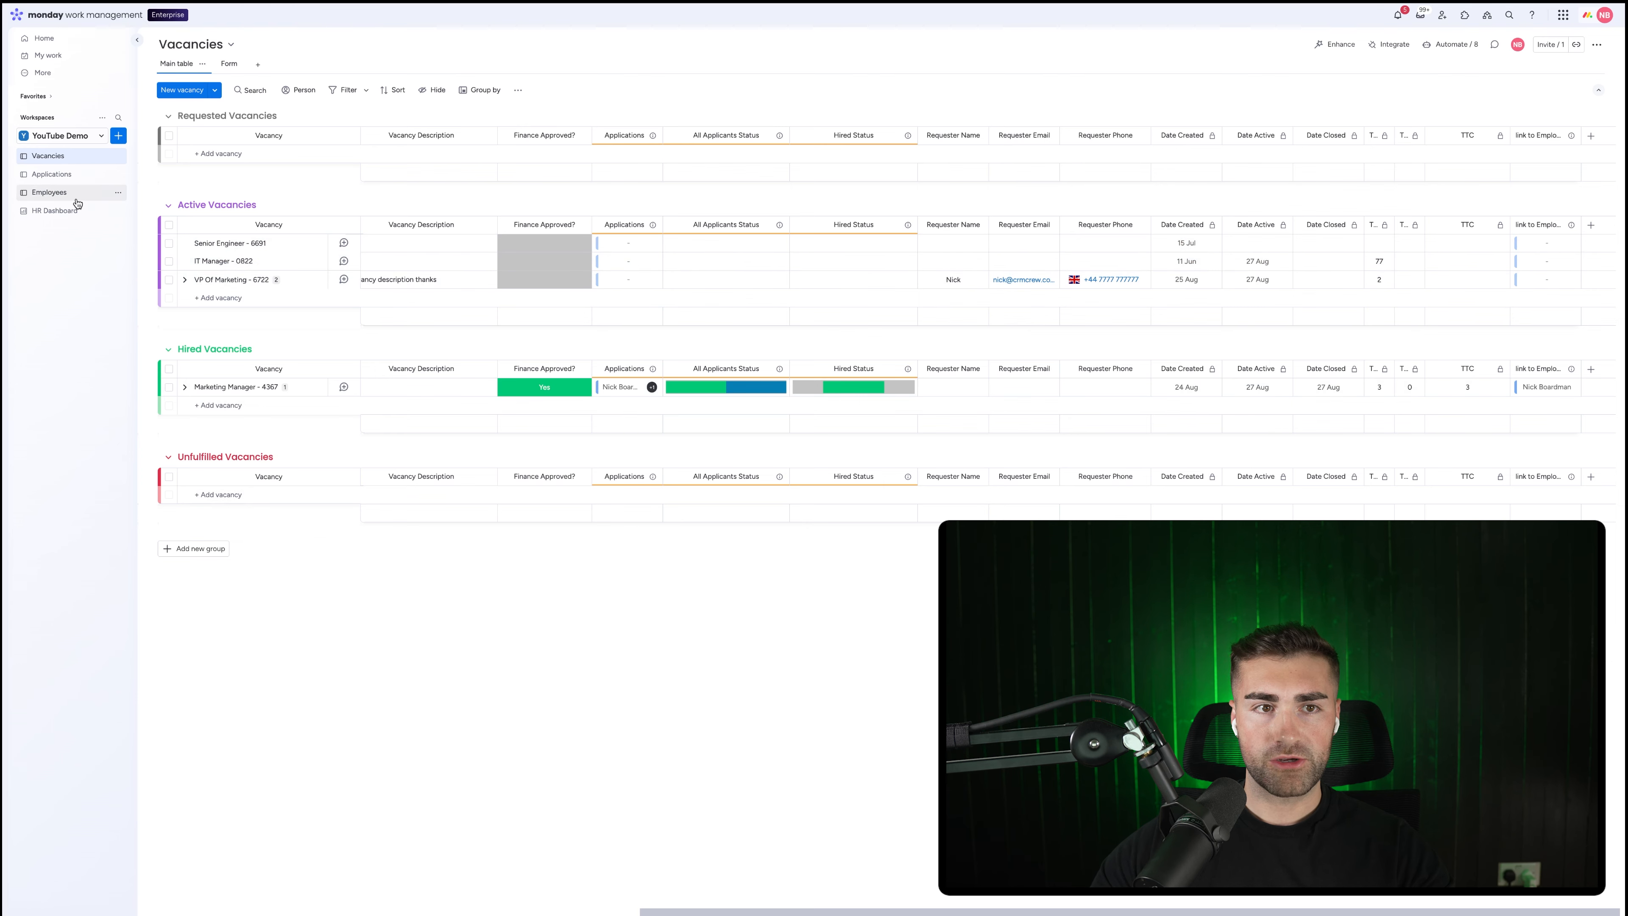
- From the HR Dashboard chart's August 2025 Marketing data, change the VP Of Marketing vacancy's department to Finance and close the drill-down
click(55, 211)
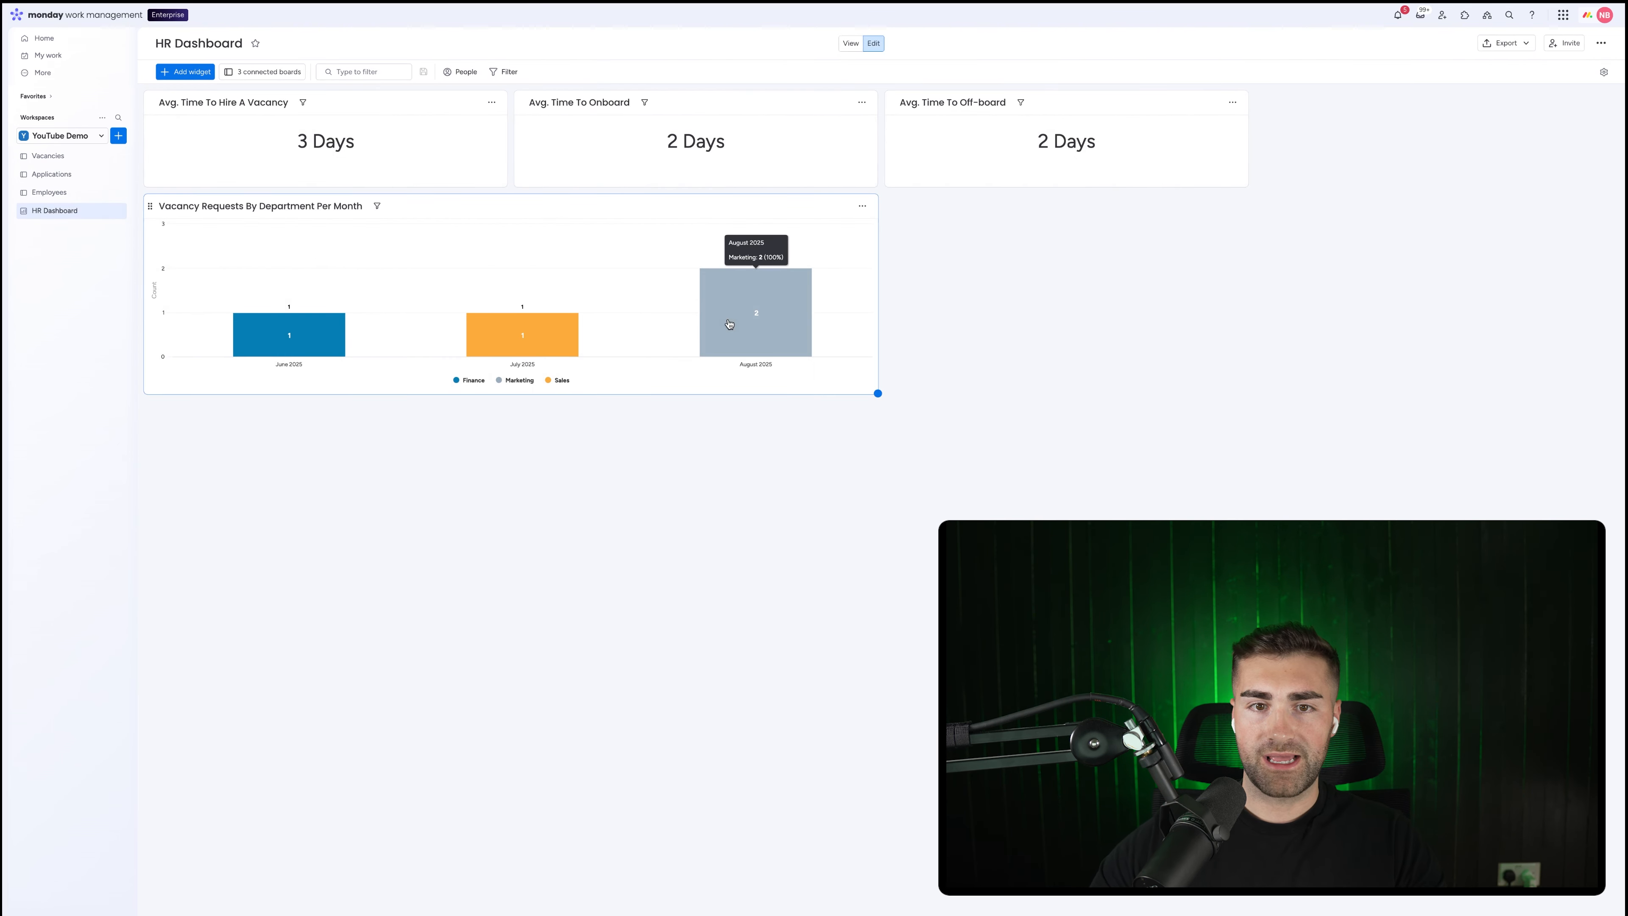
click(729, 324)
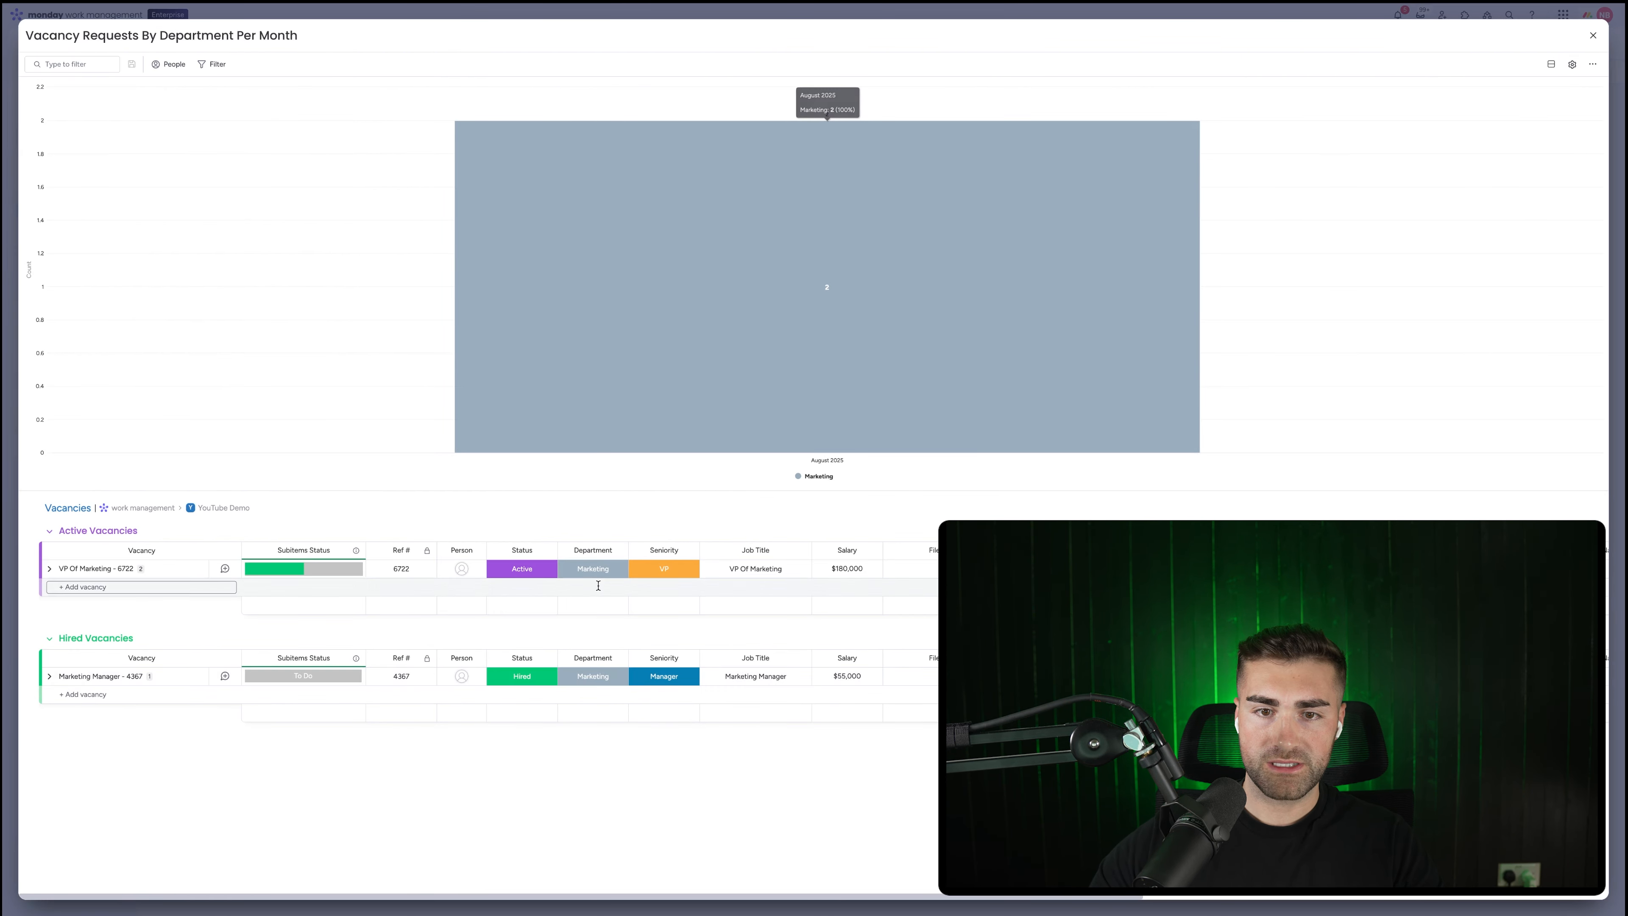
click(593, 568)
click(592, 642)
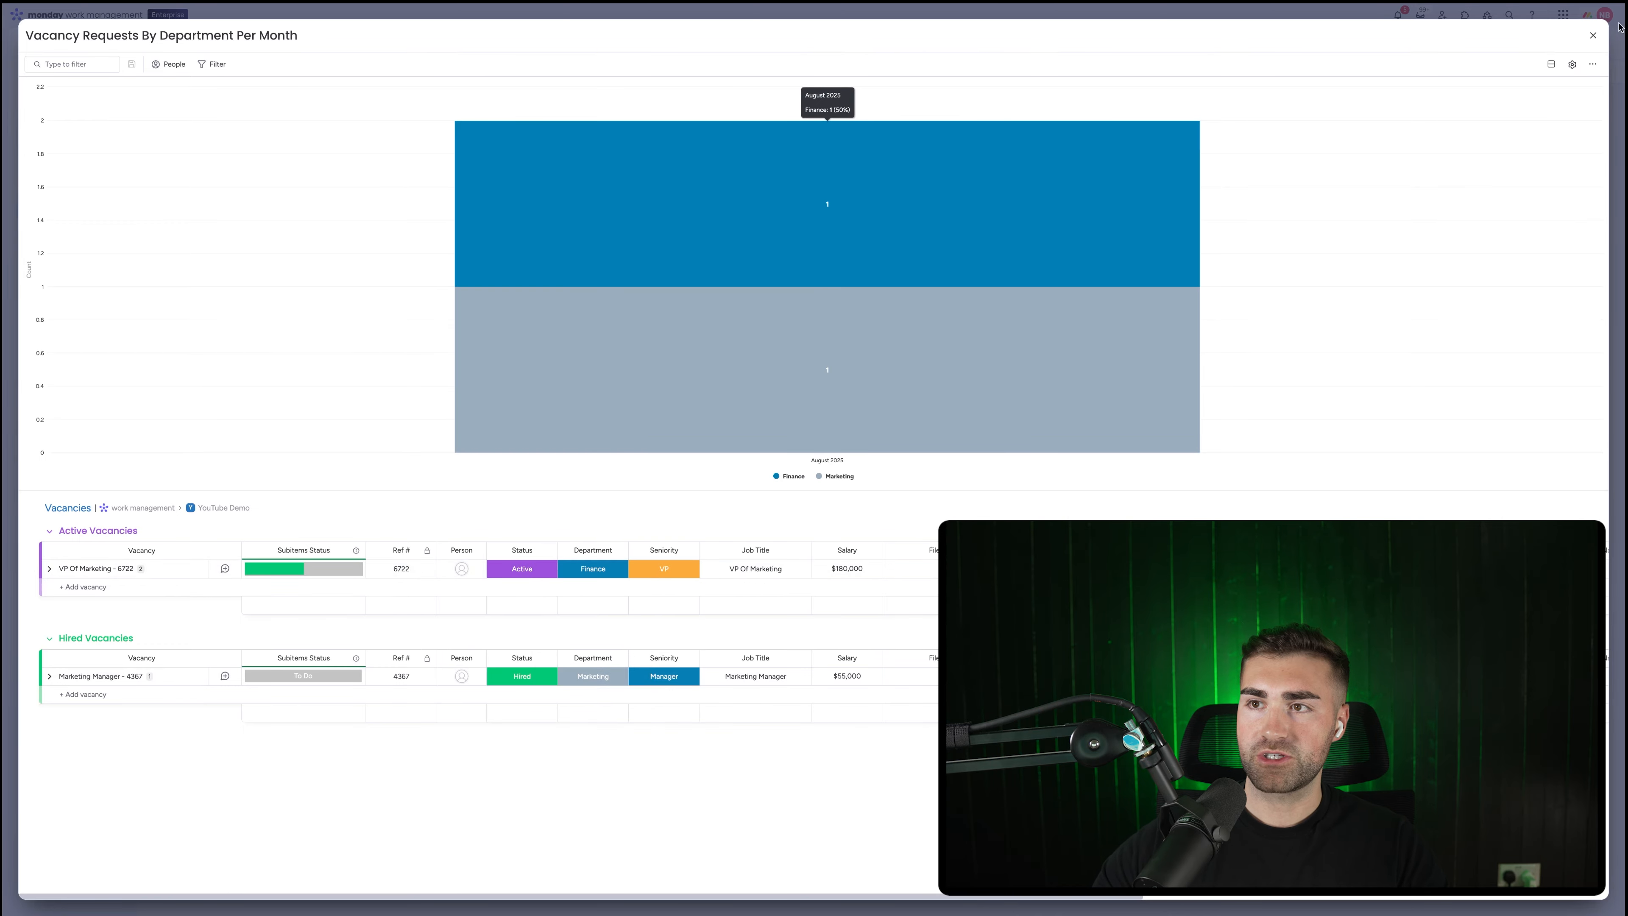
click(1592, 35)
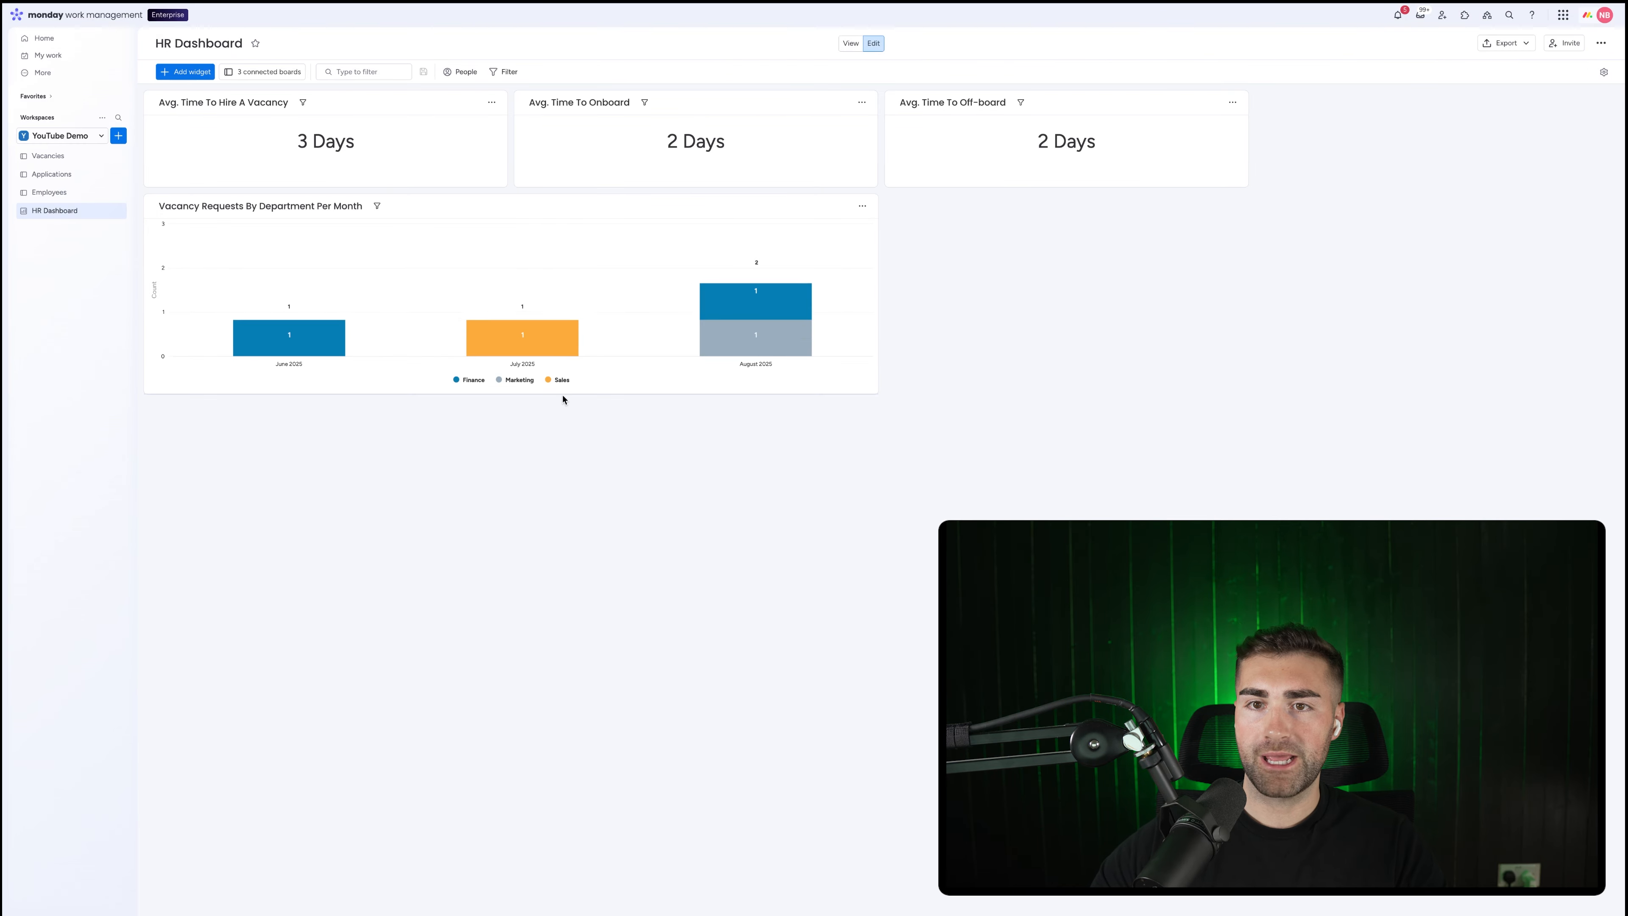
- Review the Stack by settings of the Vacancy Requests By Department Per Month chart and return to the dashboard
click(861, 210)
click(904, 249)
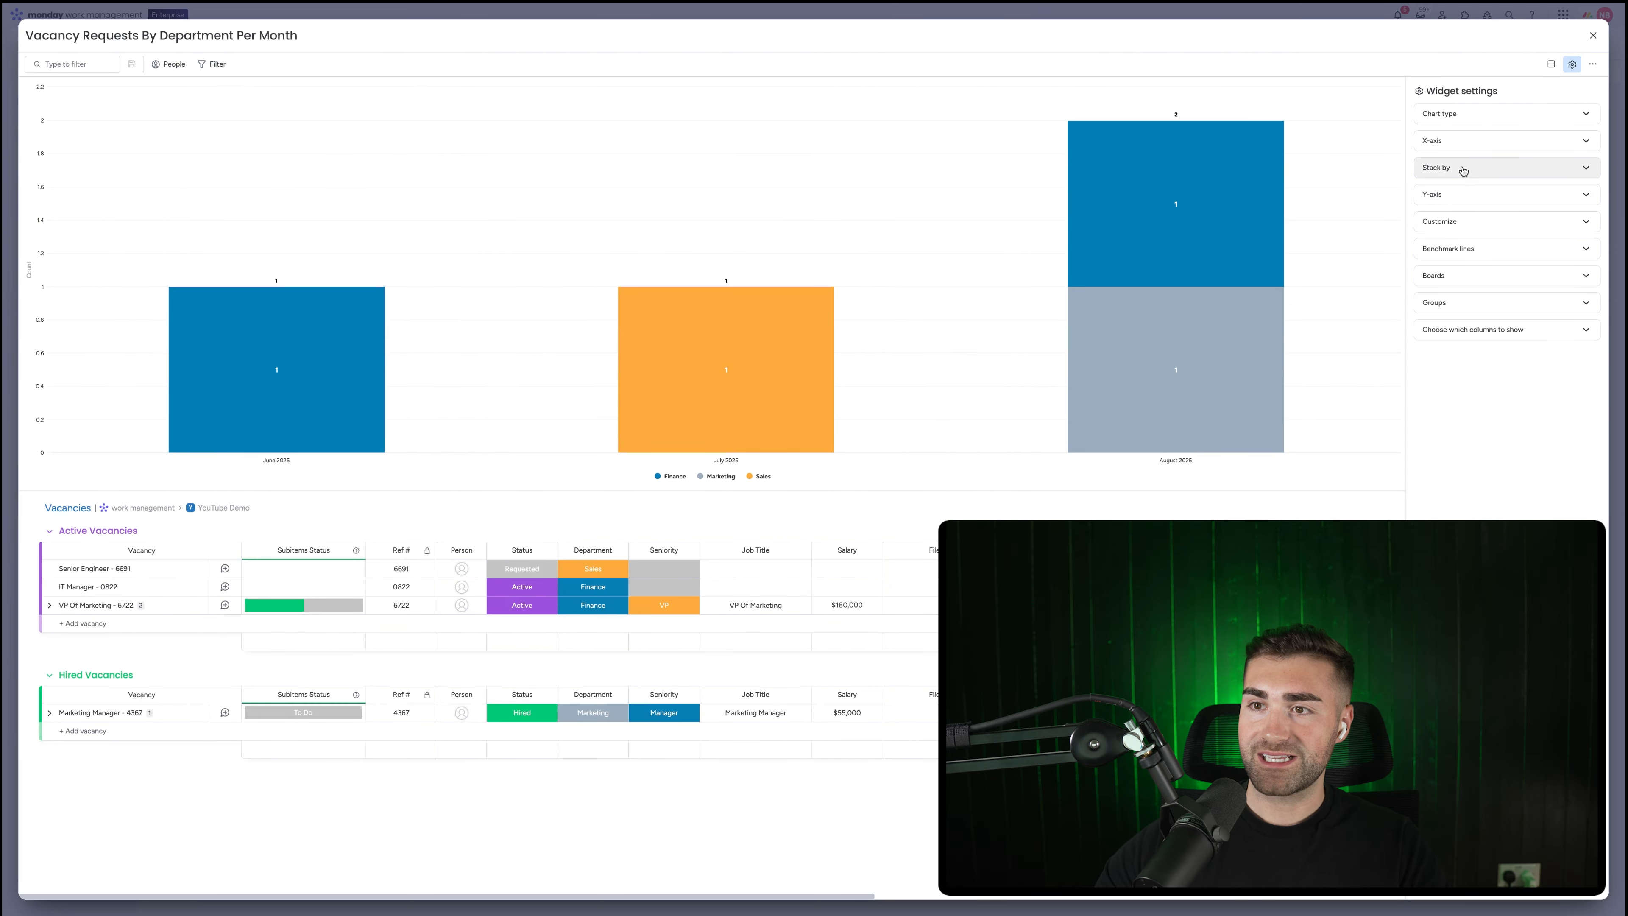
click(1462, 170)
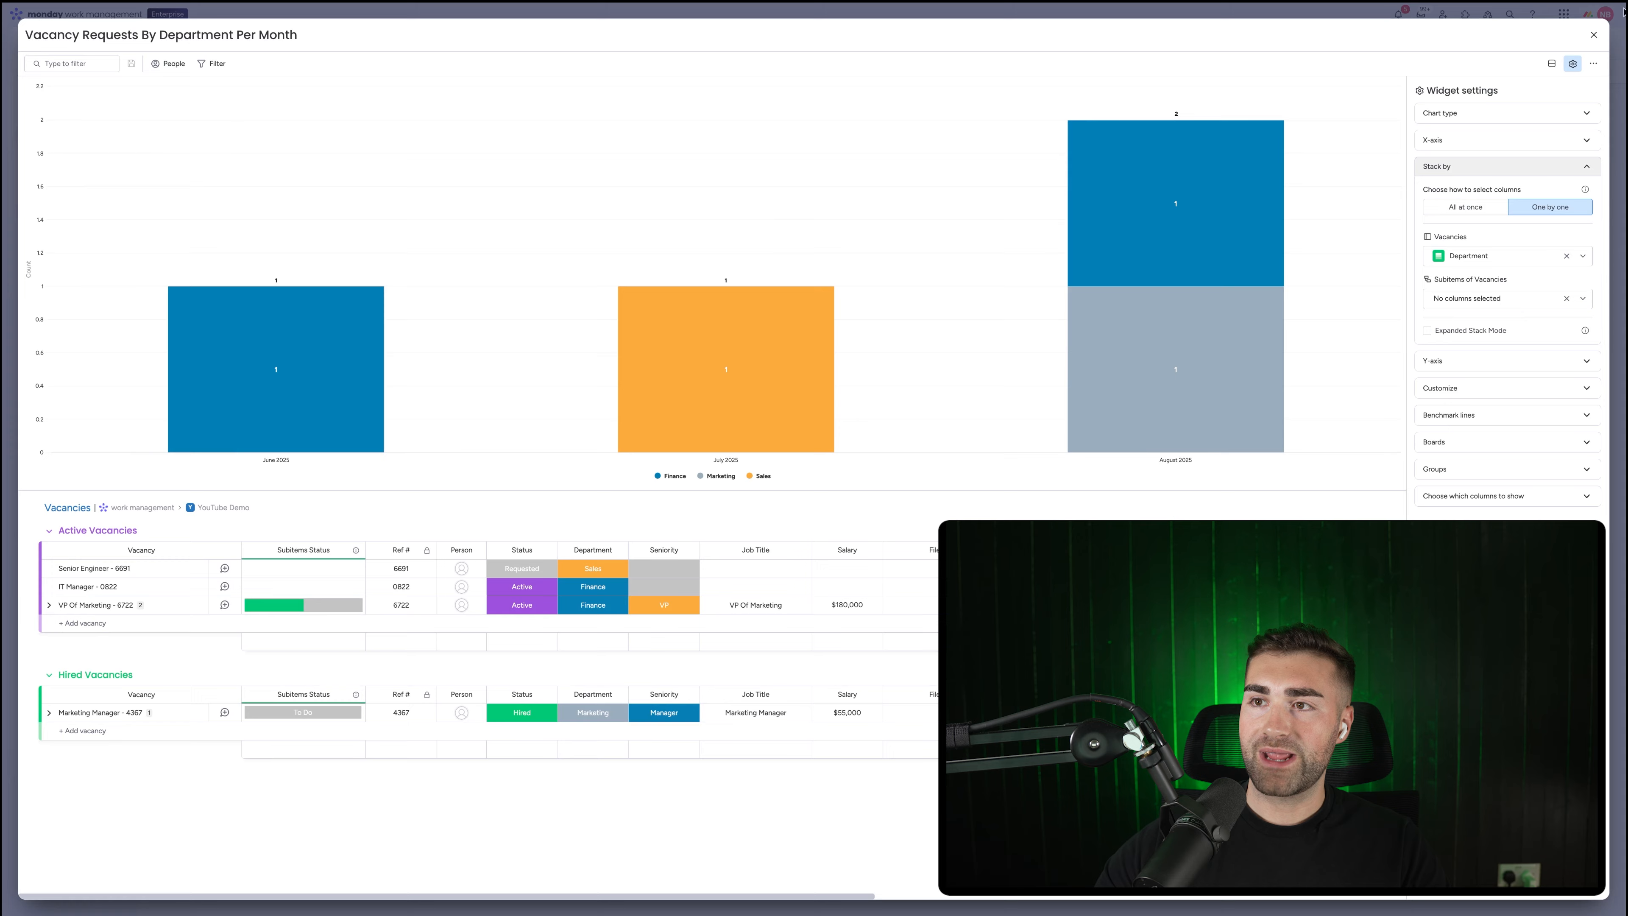
click(1592, 35)
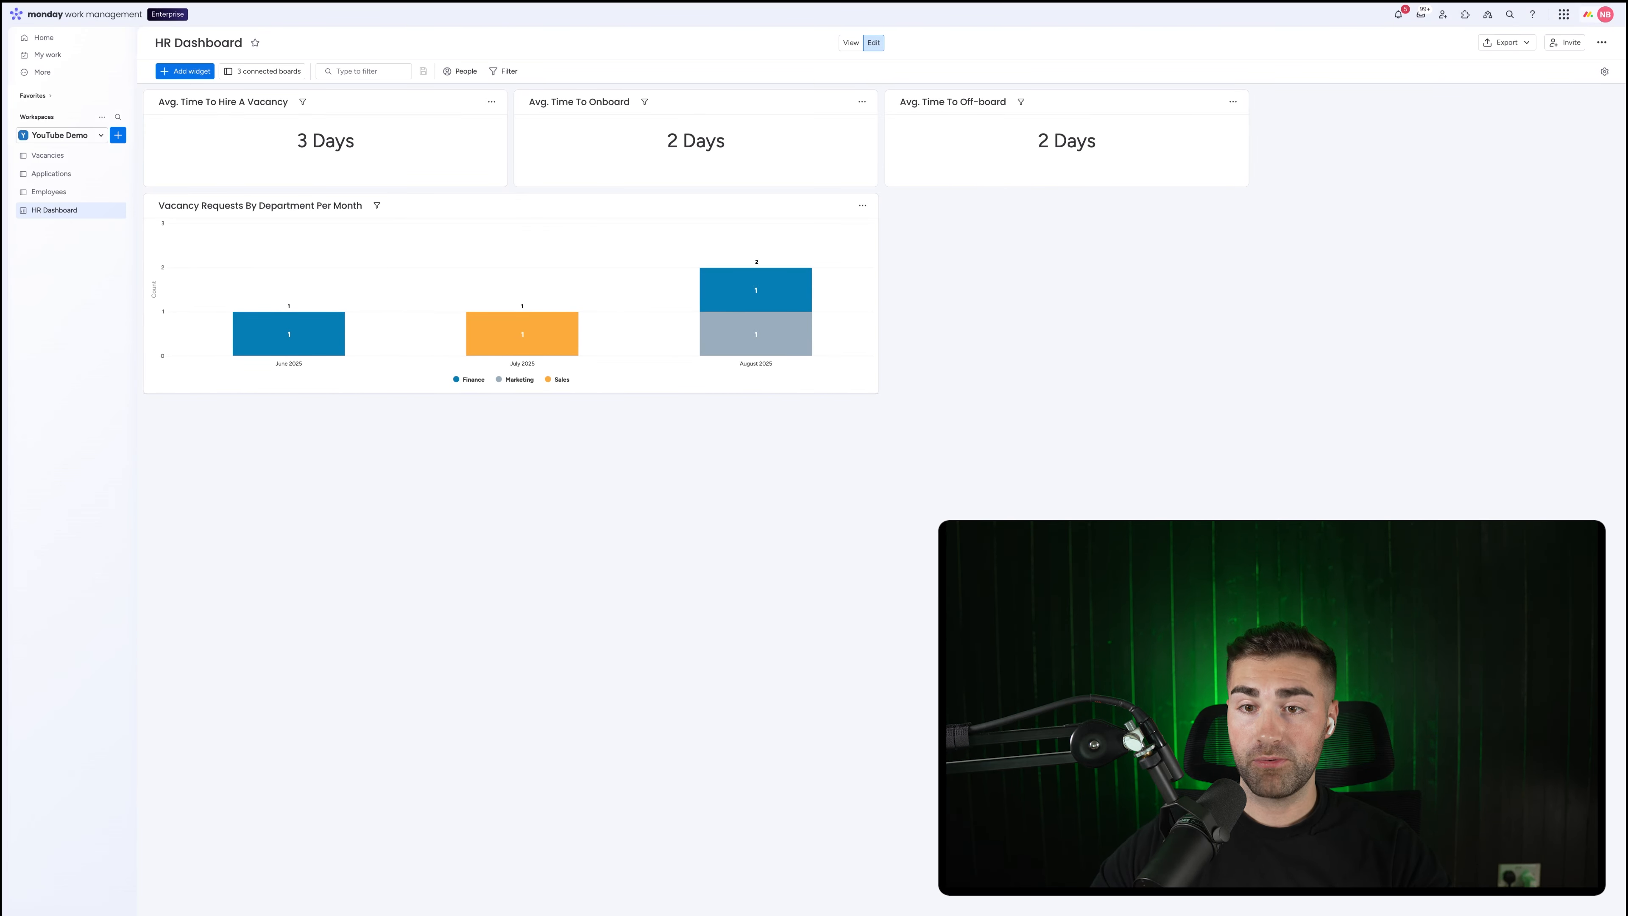
- Add a second Chart widget beside the department chart and name it "Vacancy Requests Per Month"
click(185, 70)
drag(257, 125, 986, 224)
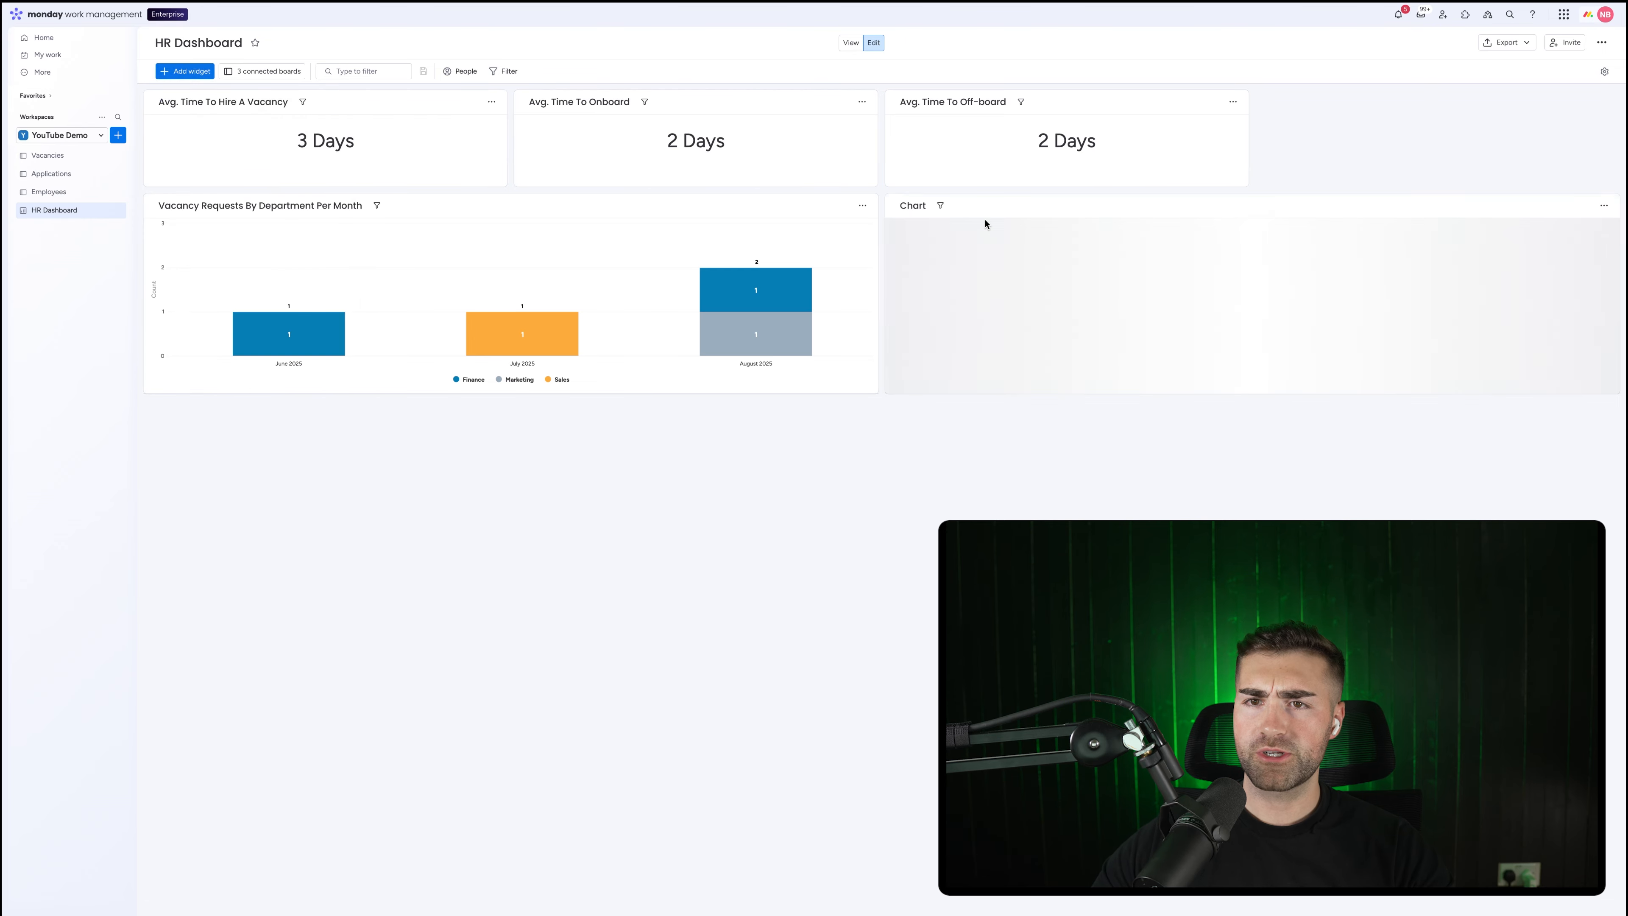
click(914, 207)
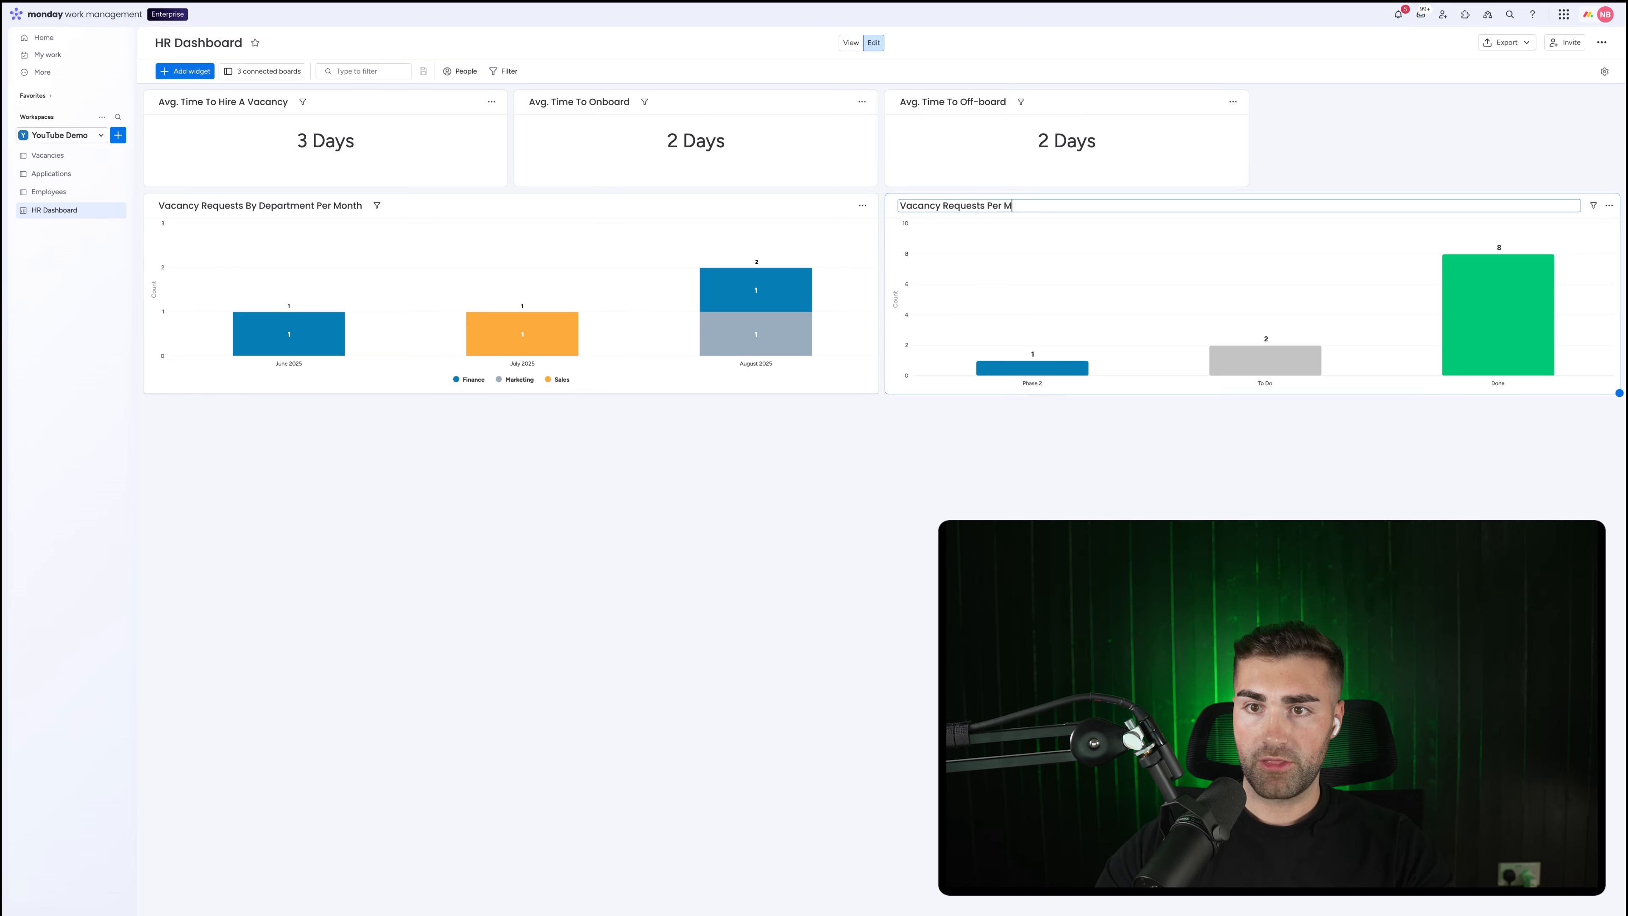
key(Return)
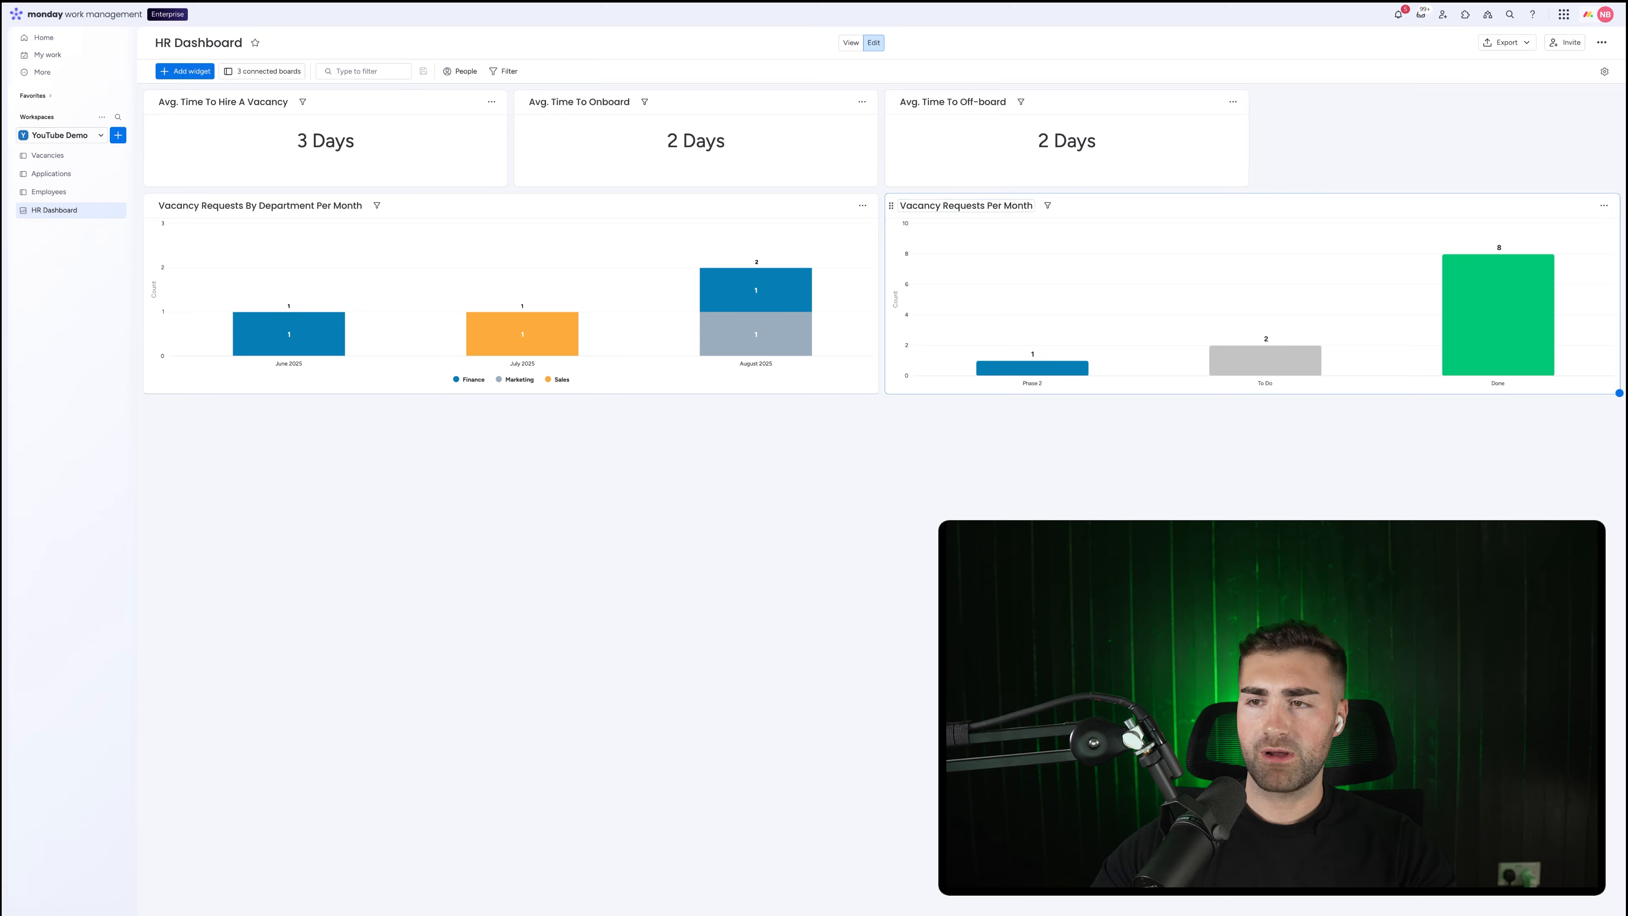
- Limit the Vacancy Requests Per Month chart to the Vacancies board by excluding Employees and Applications
click(1603, 205)
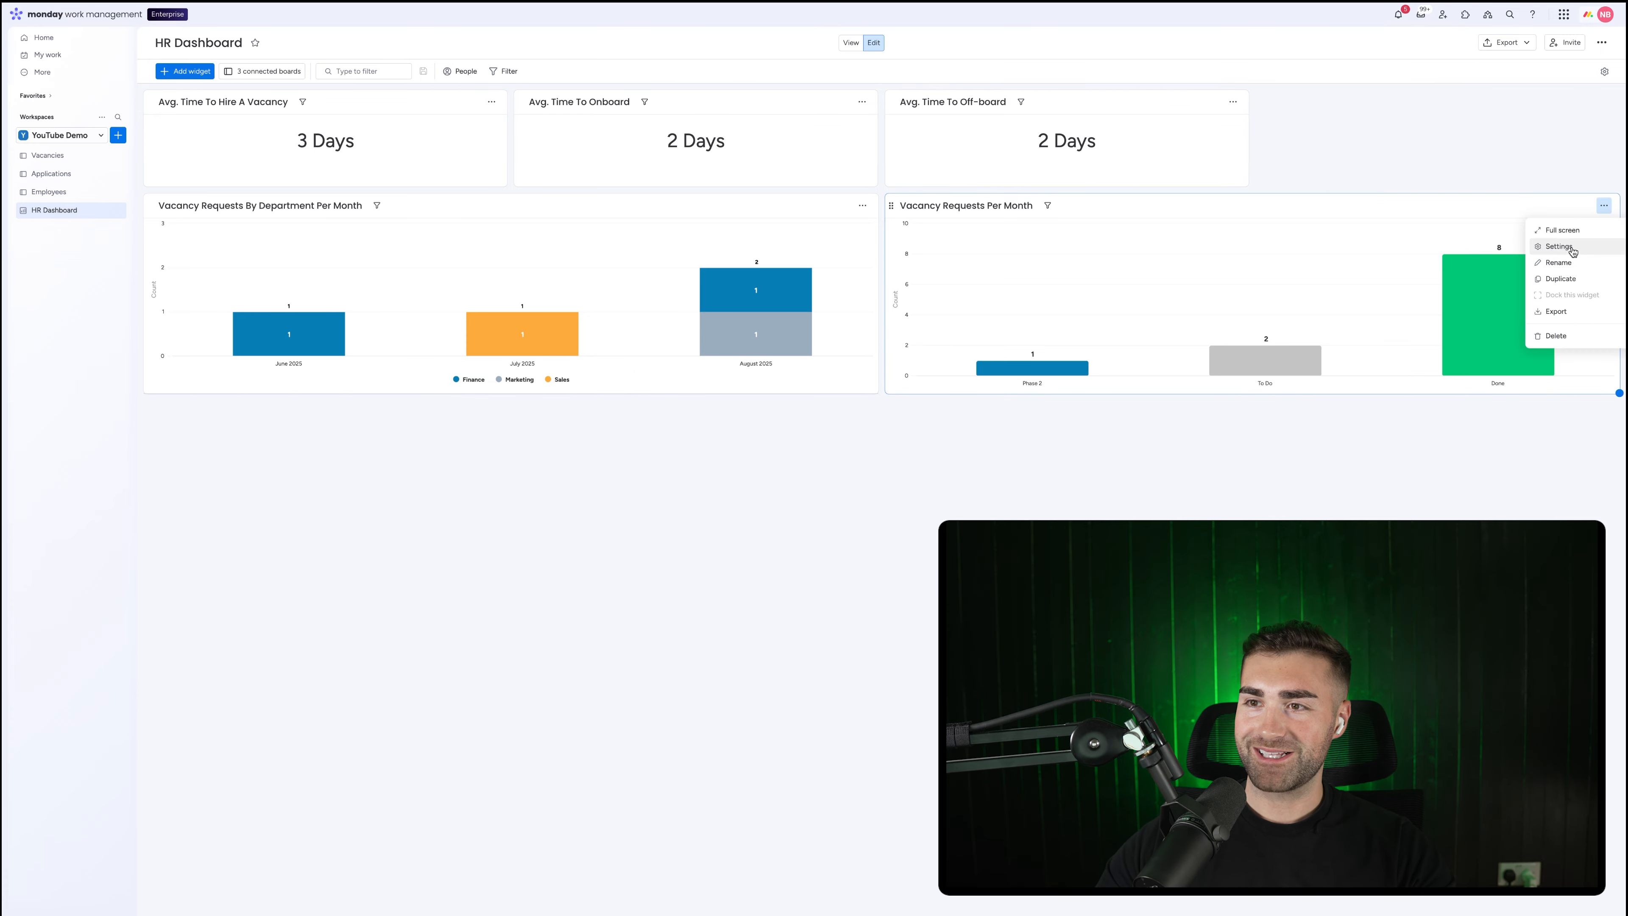
click(1556, 243)
click(1531, 139)
click(1541, 168)
click(1520, 138)
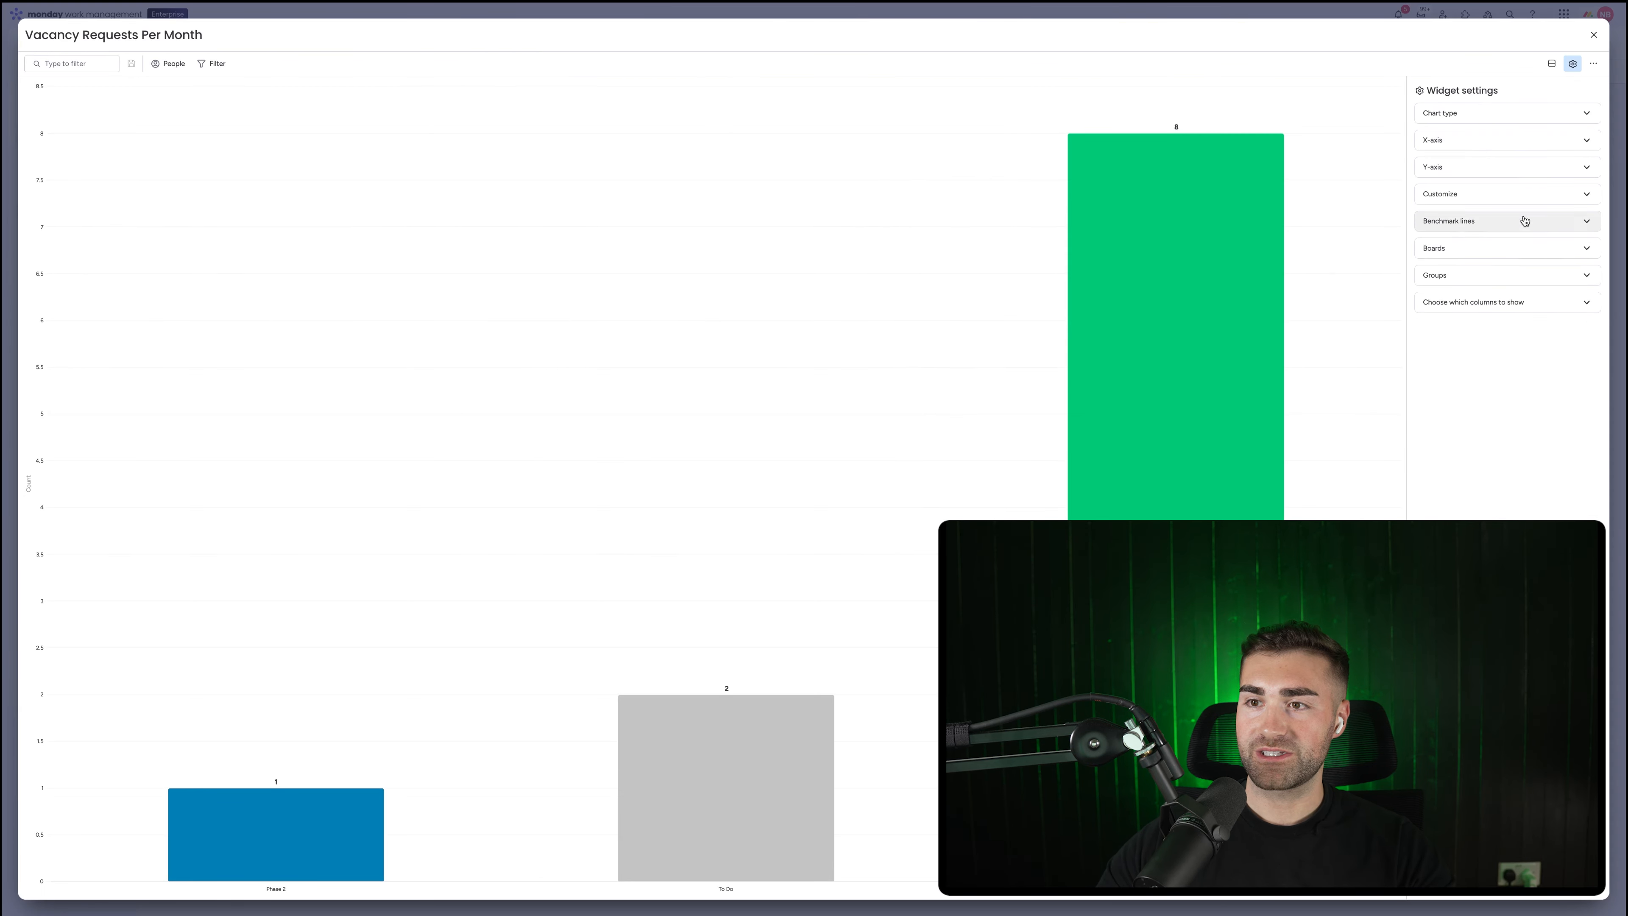
click(1495, 249)
click(1453, 356)
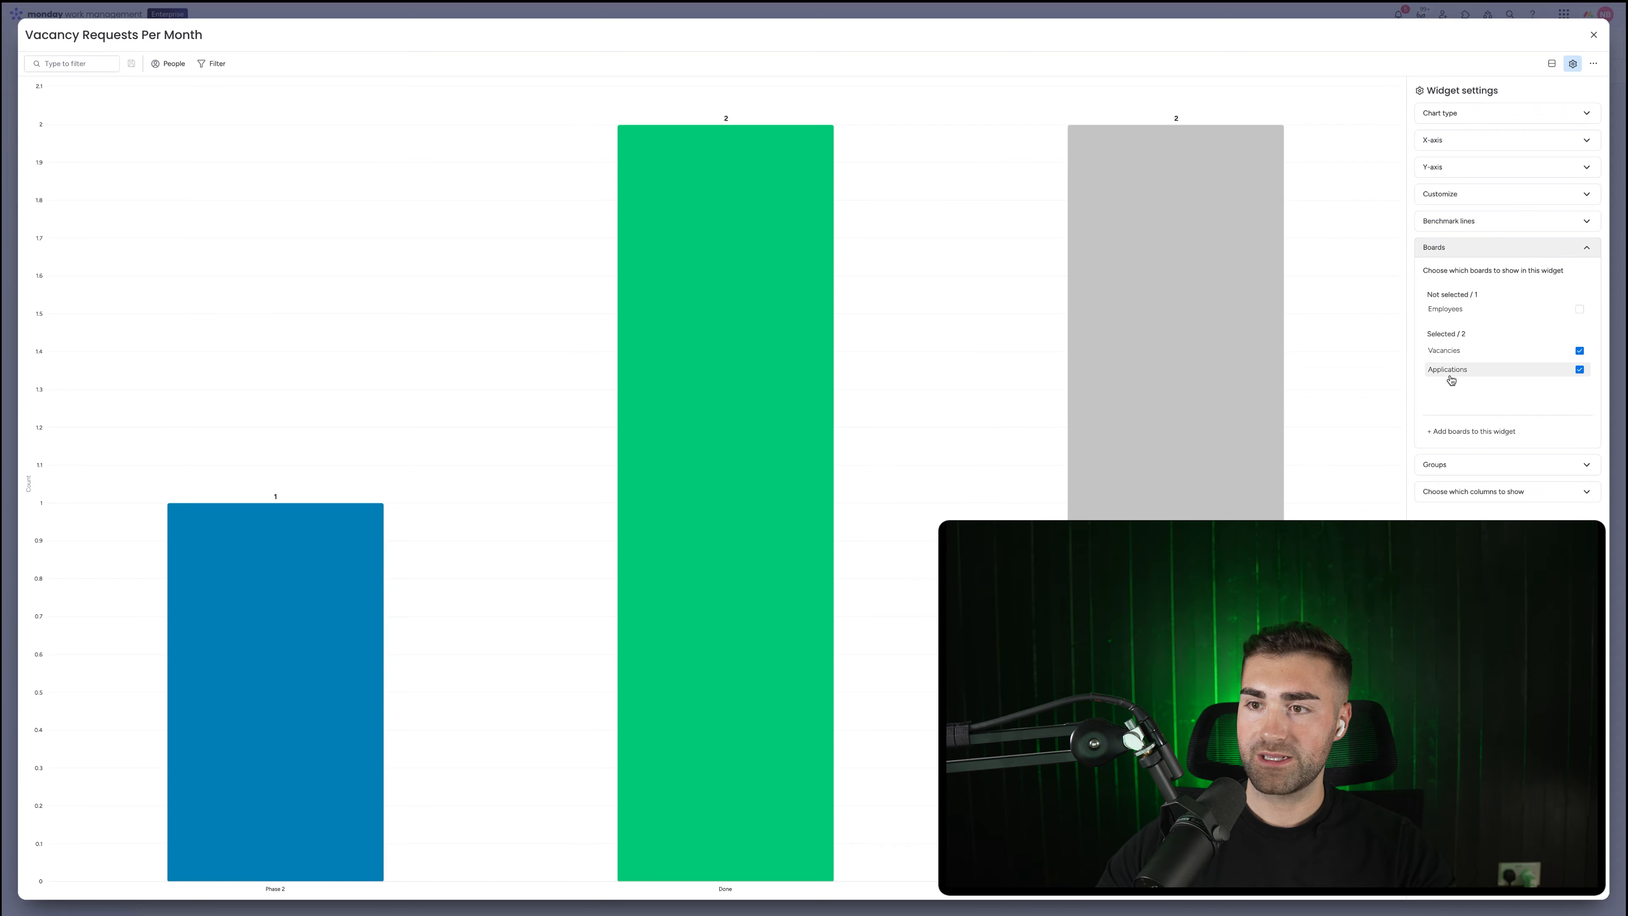
click(1467, 370)
- Set the Vacancy Requests Per Month chart's X-axis to the Date Created column and return to the dashboard
click(1563, 141)
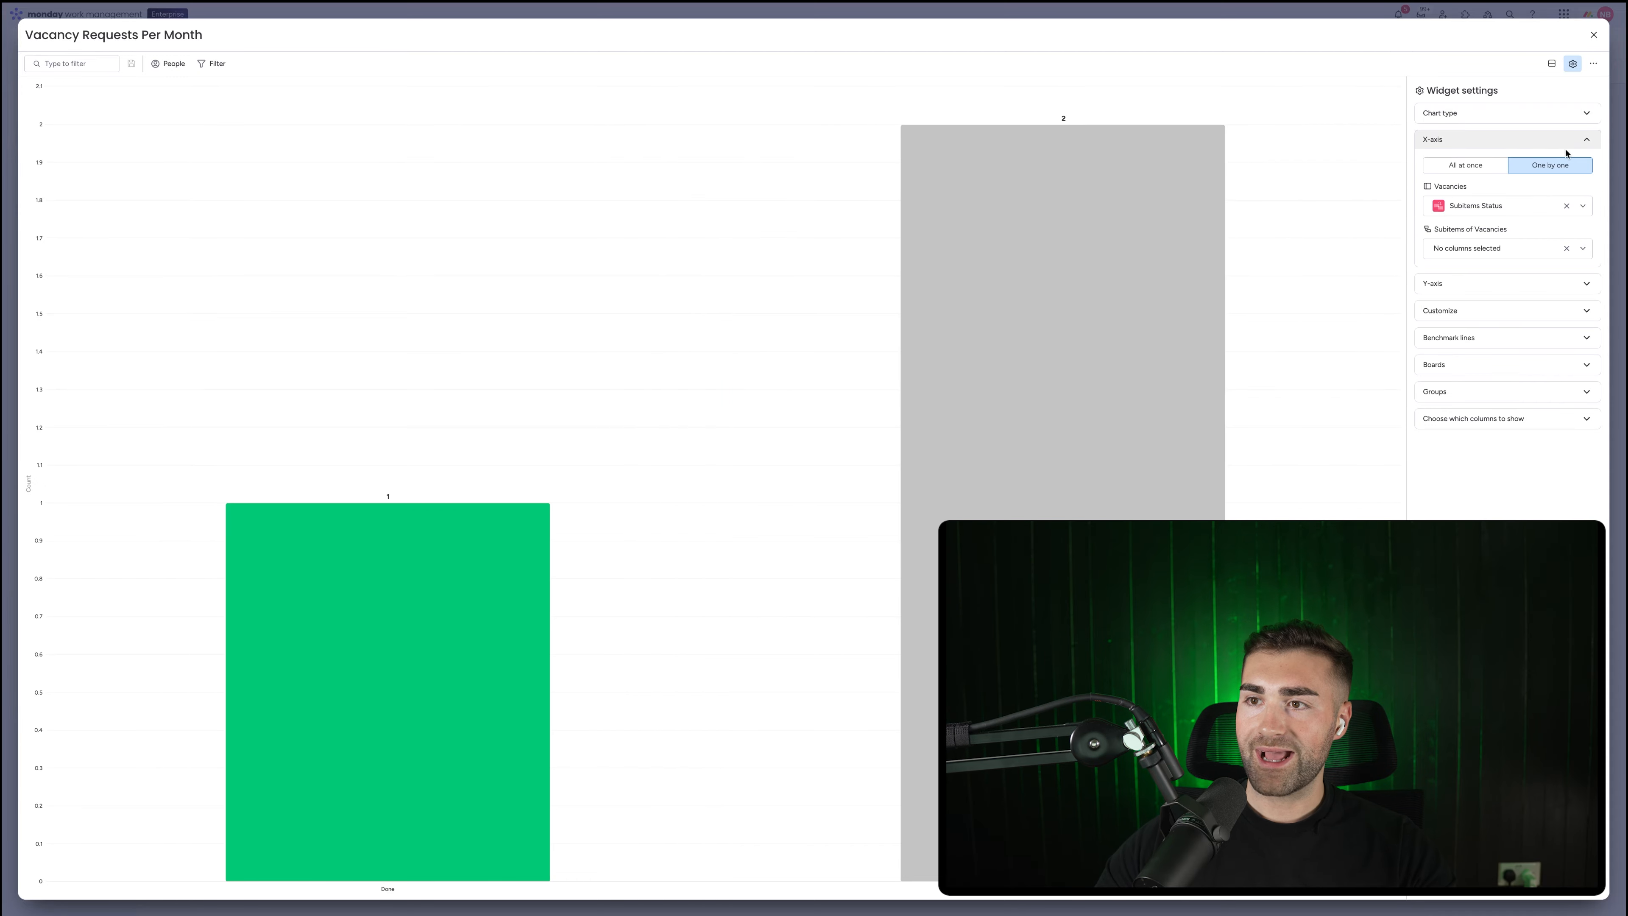
click(1535, 204)
text(date)
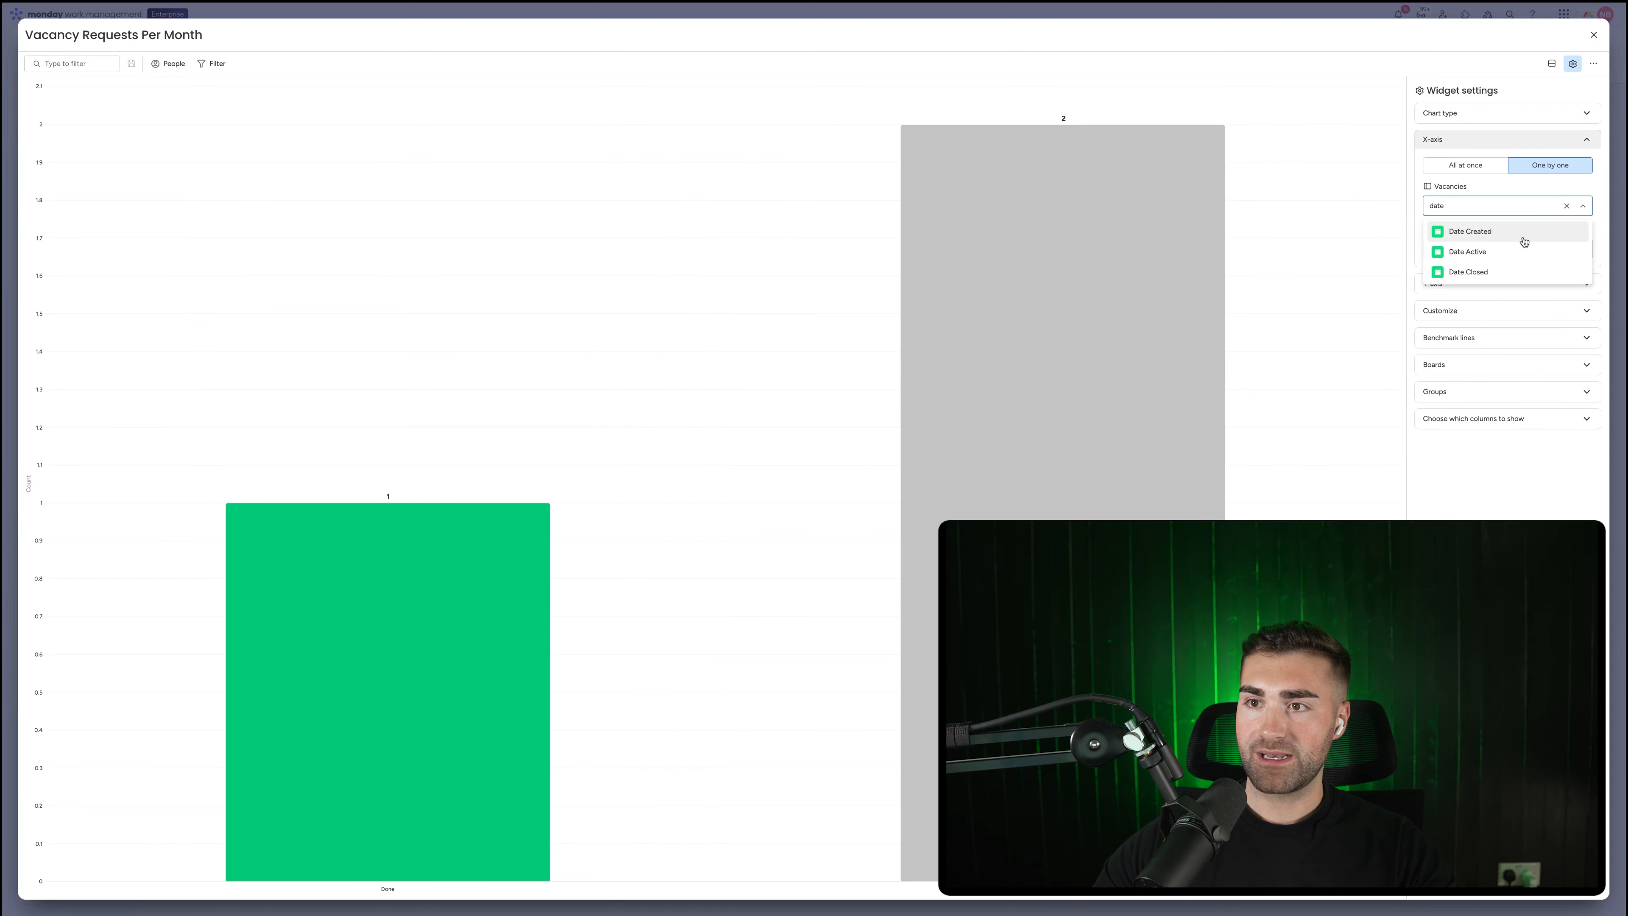
click(1523, 239)
click(1467, 384)
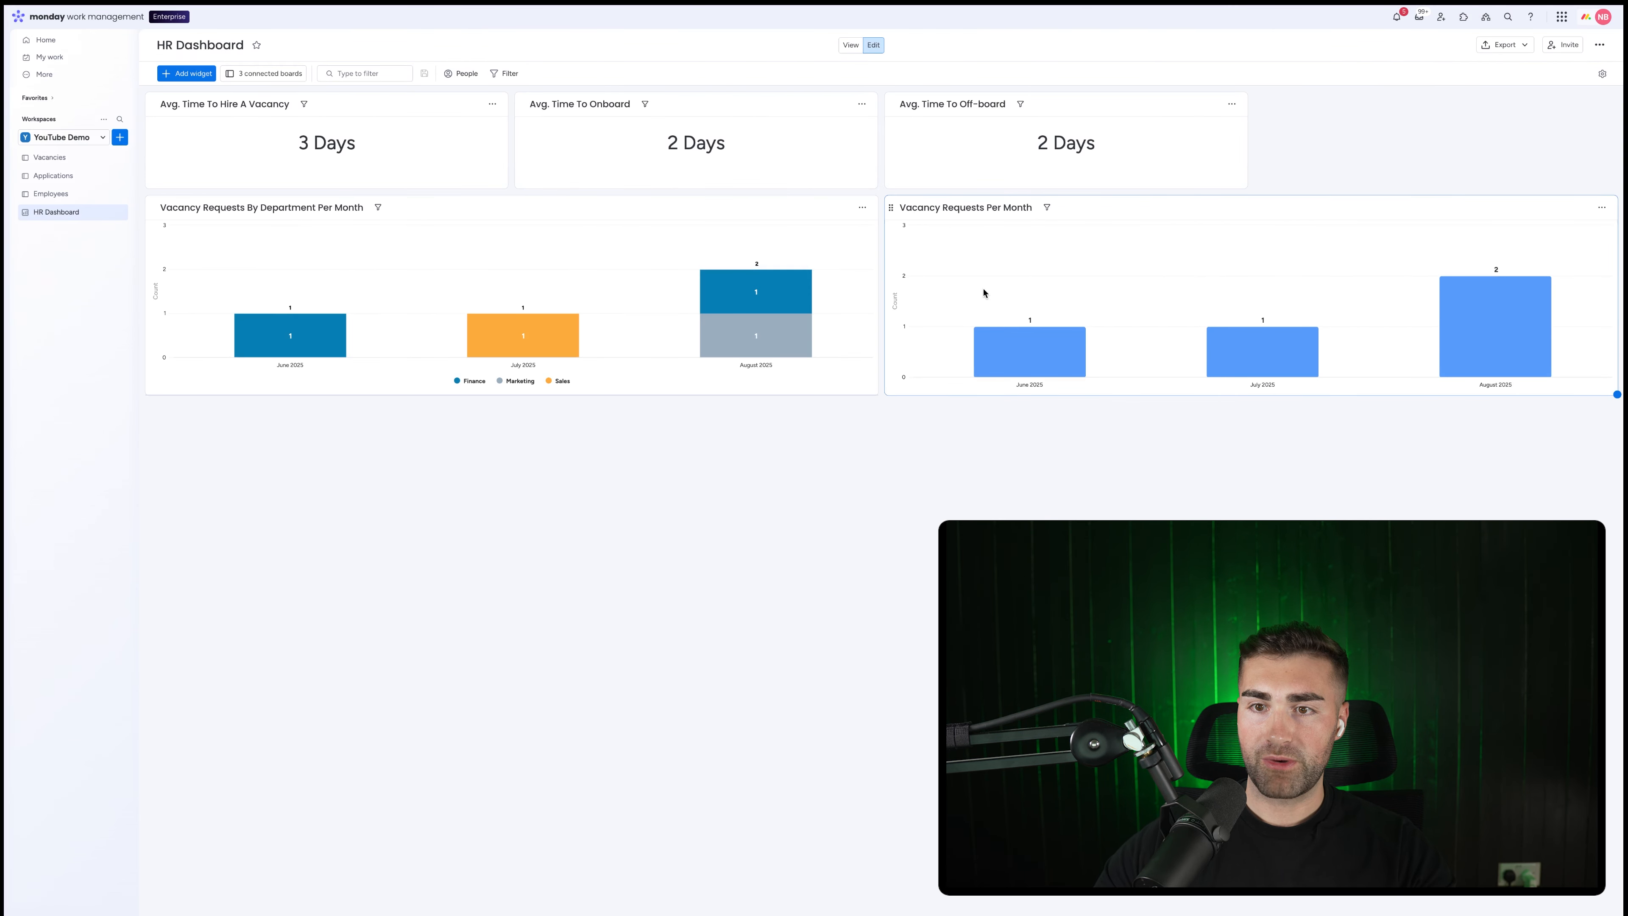
- Examine the monthly request bars, look over the Vacancies board's main table, and return to the HR Dashboard
mouse_move(993, 371)
mouse_move(1306, 359)
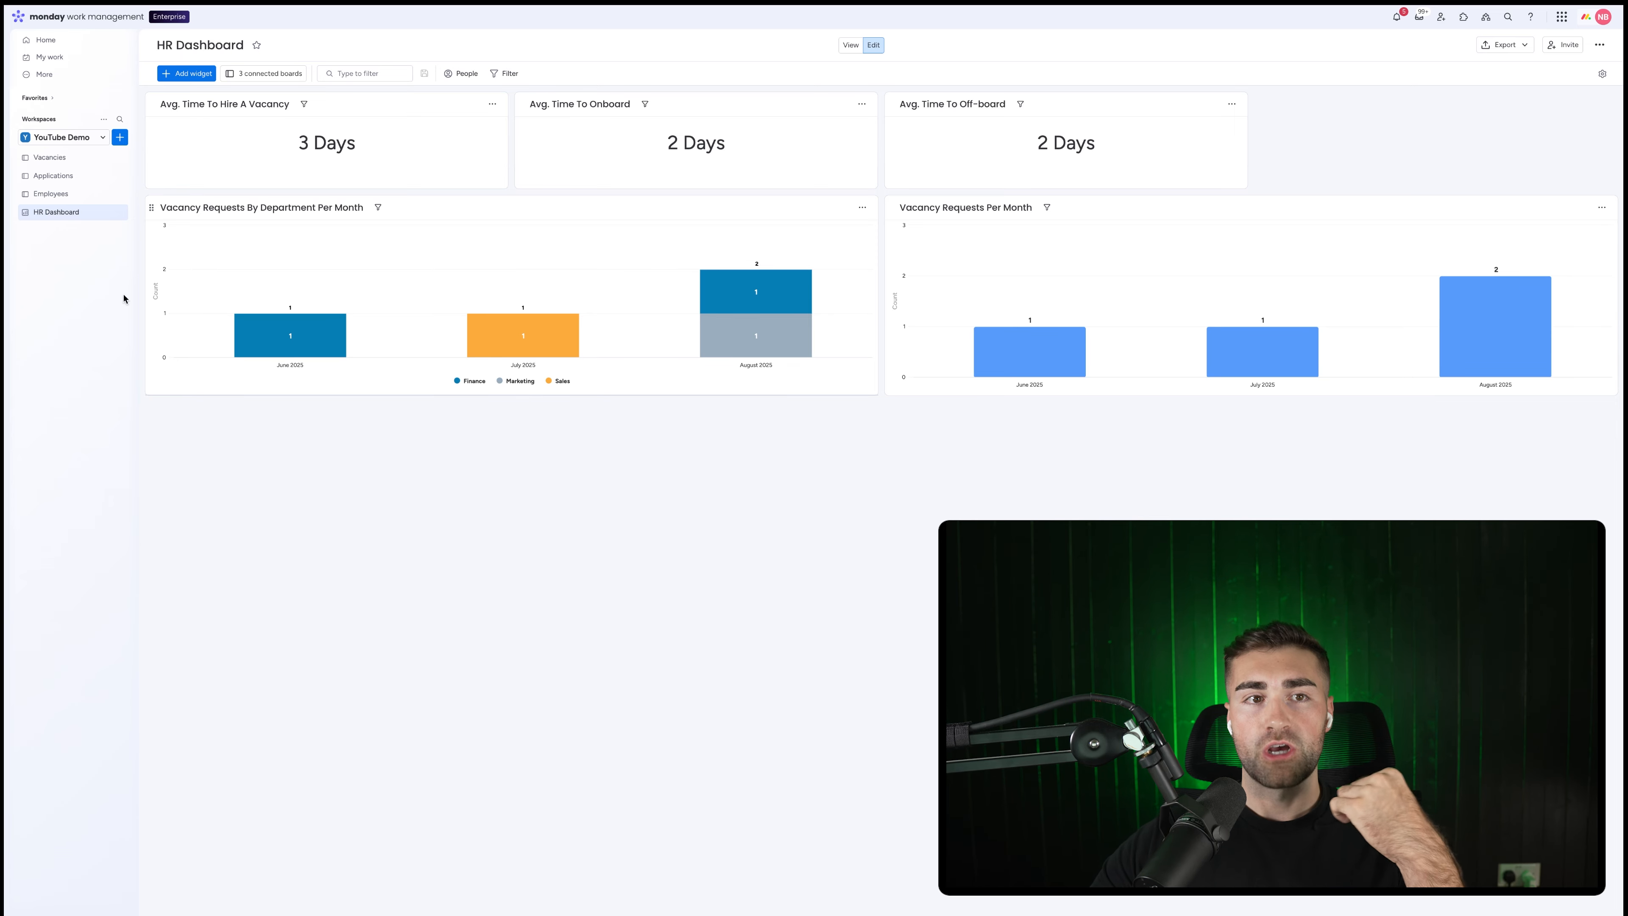
click(78, 158)
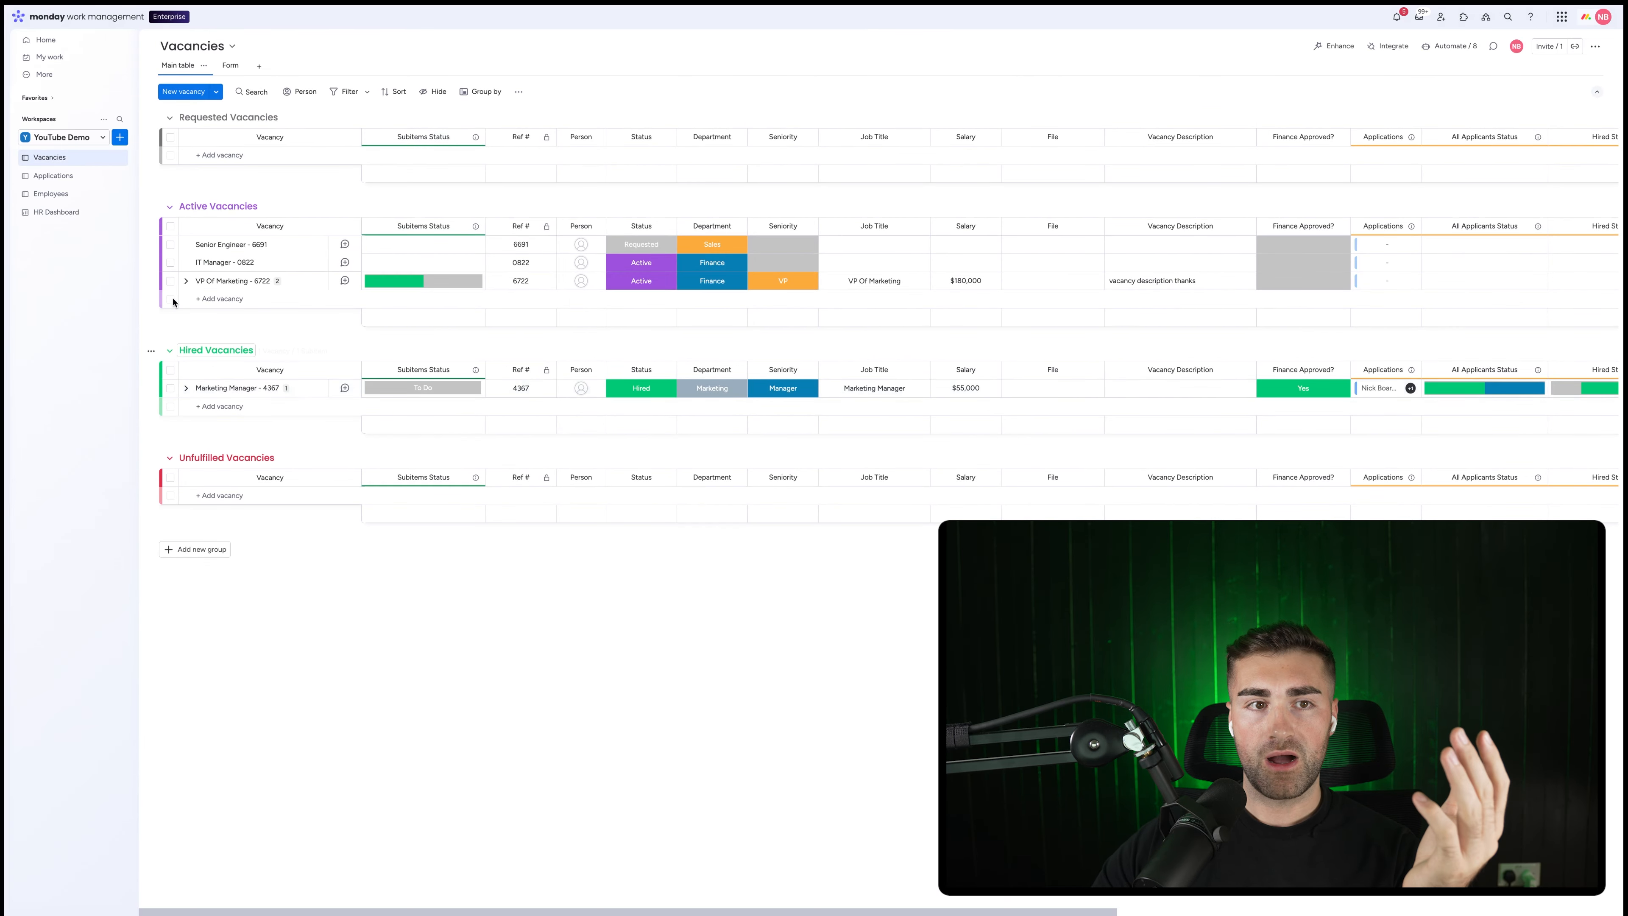
click(81, 213)
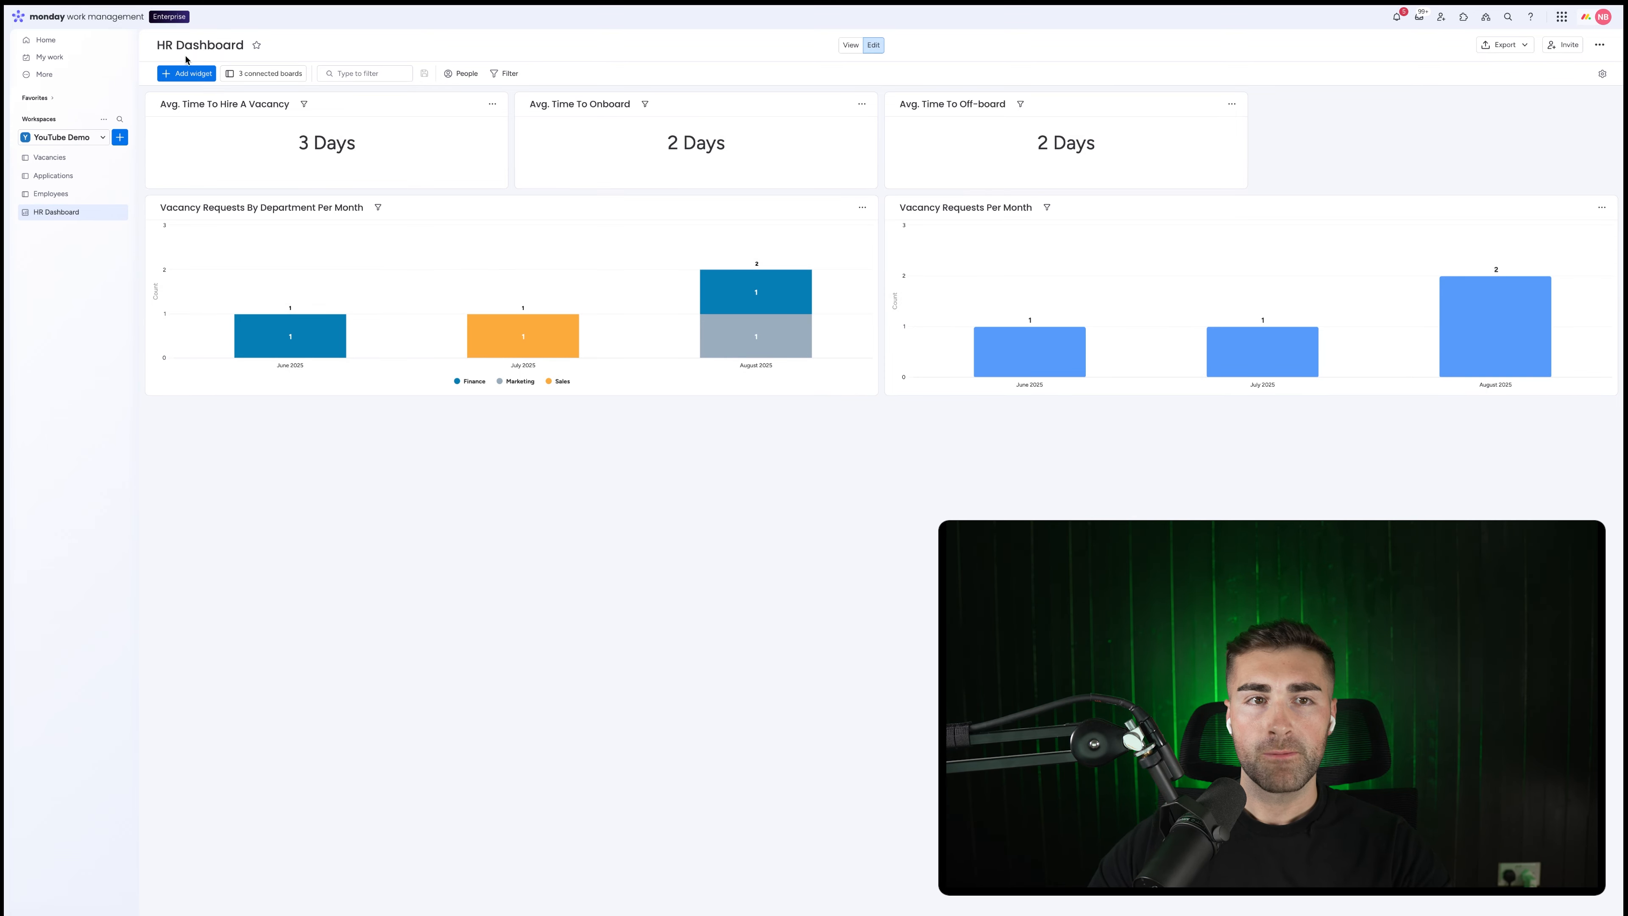
- Add another Chart widget to the dashboard and name it "Avg. Time To Fill A Role By Department"
click(187, 73)
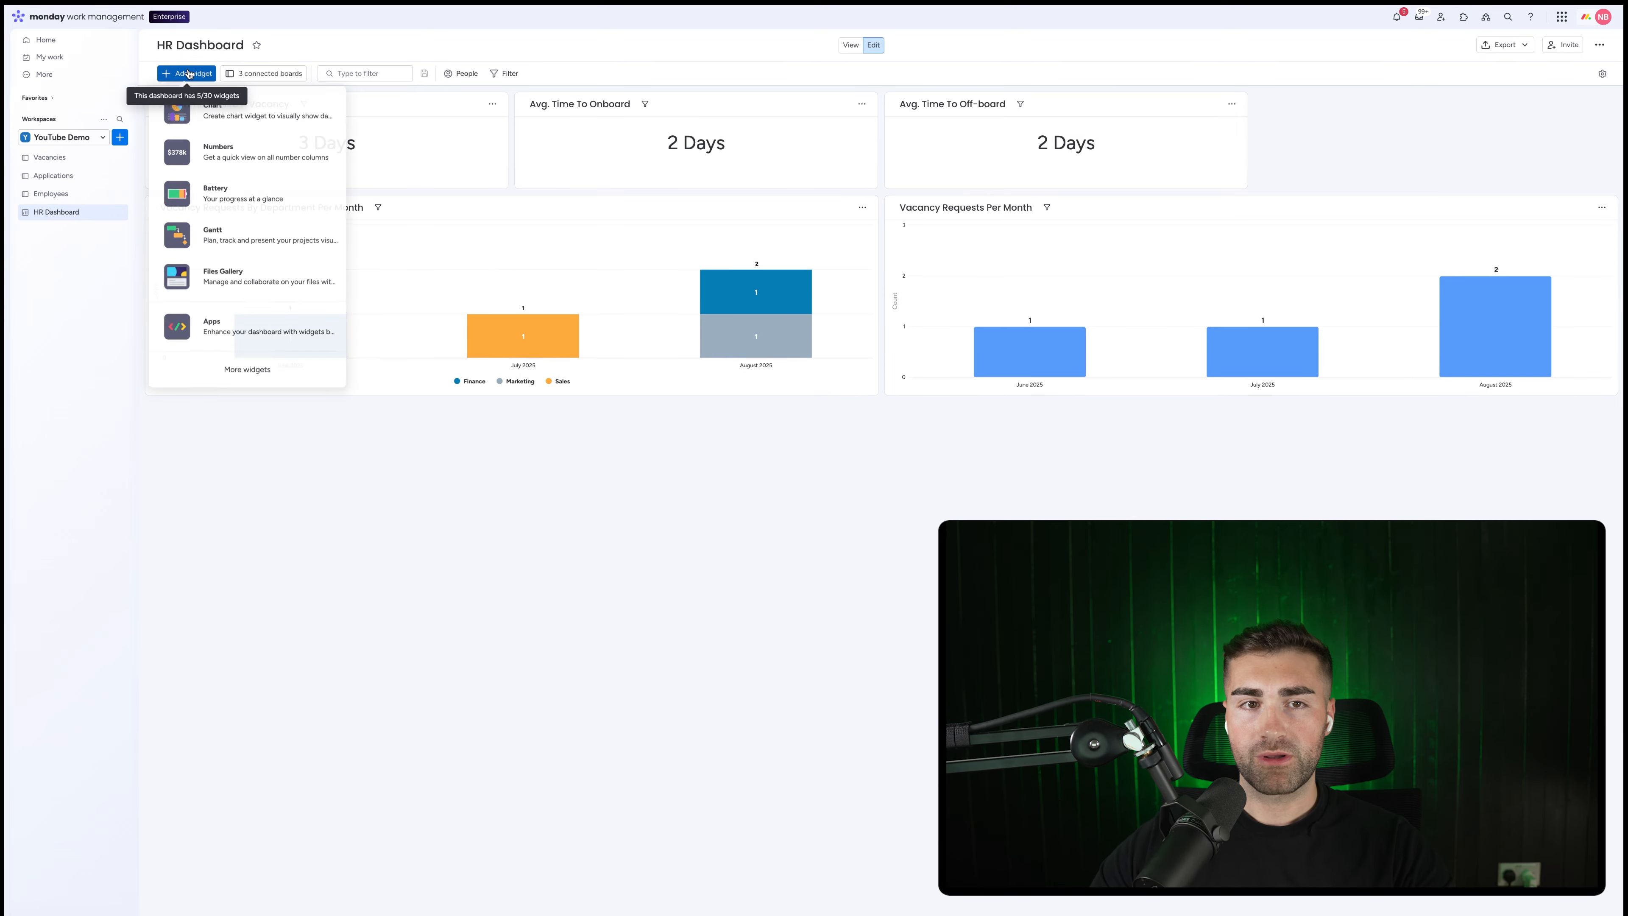
click(206, 119)
click(177, 412)
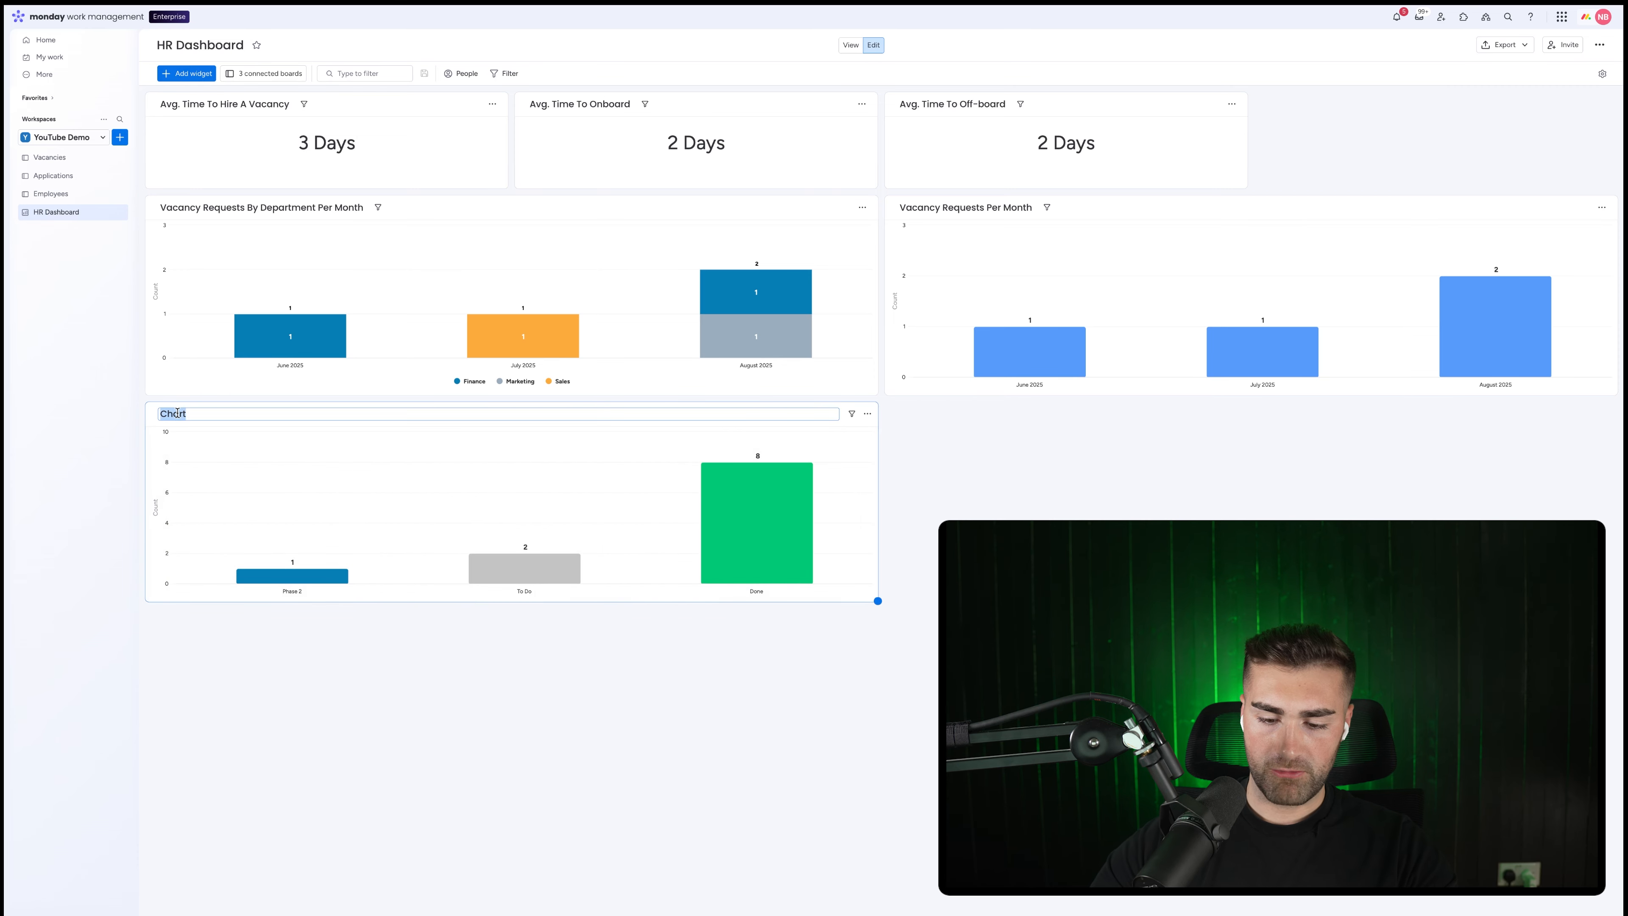
text(Avg)
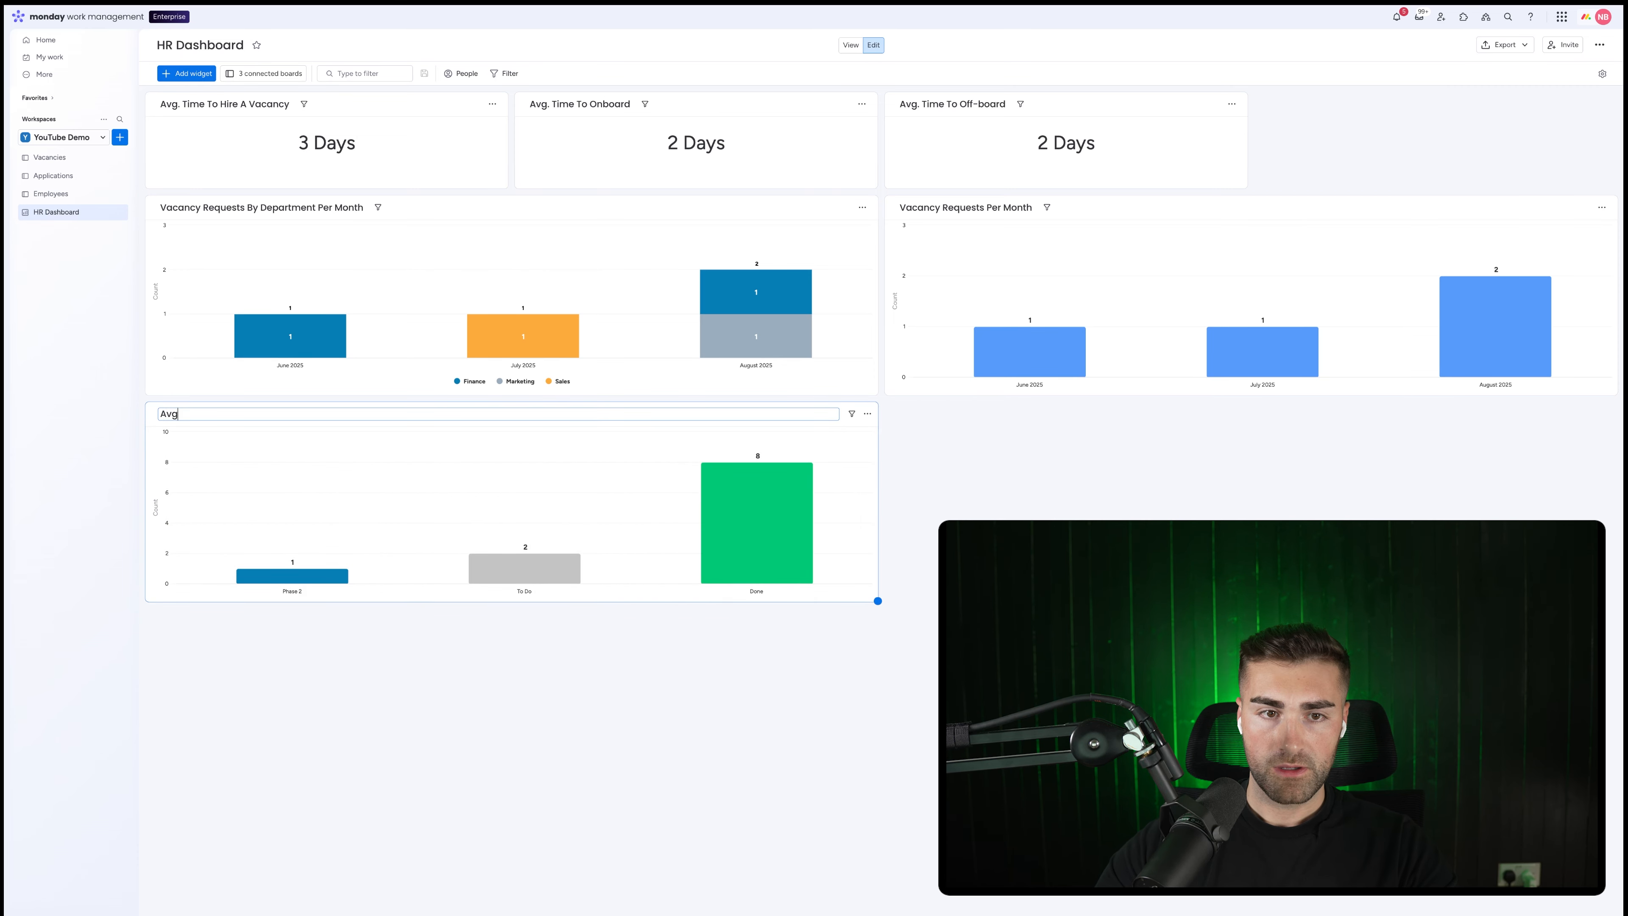
text(. Time To Fill A)
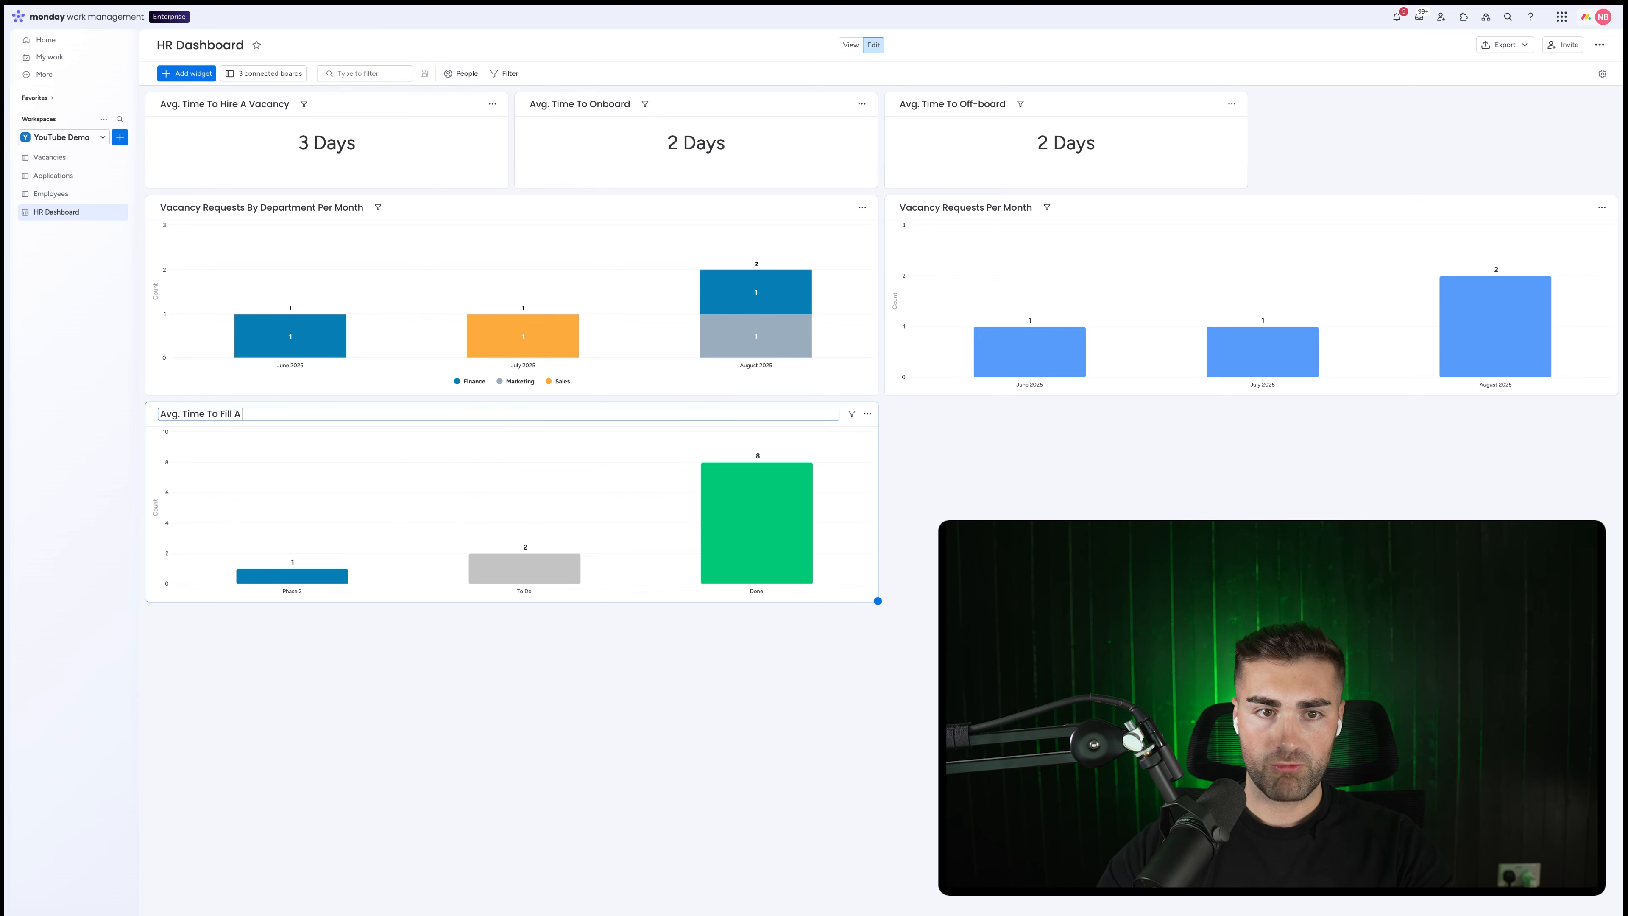
text( Role By Dep)
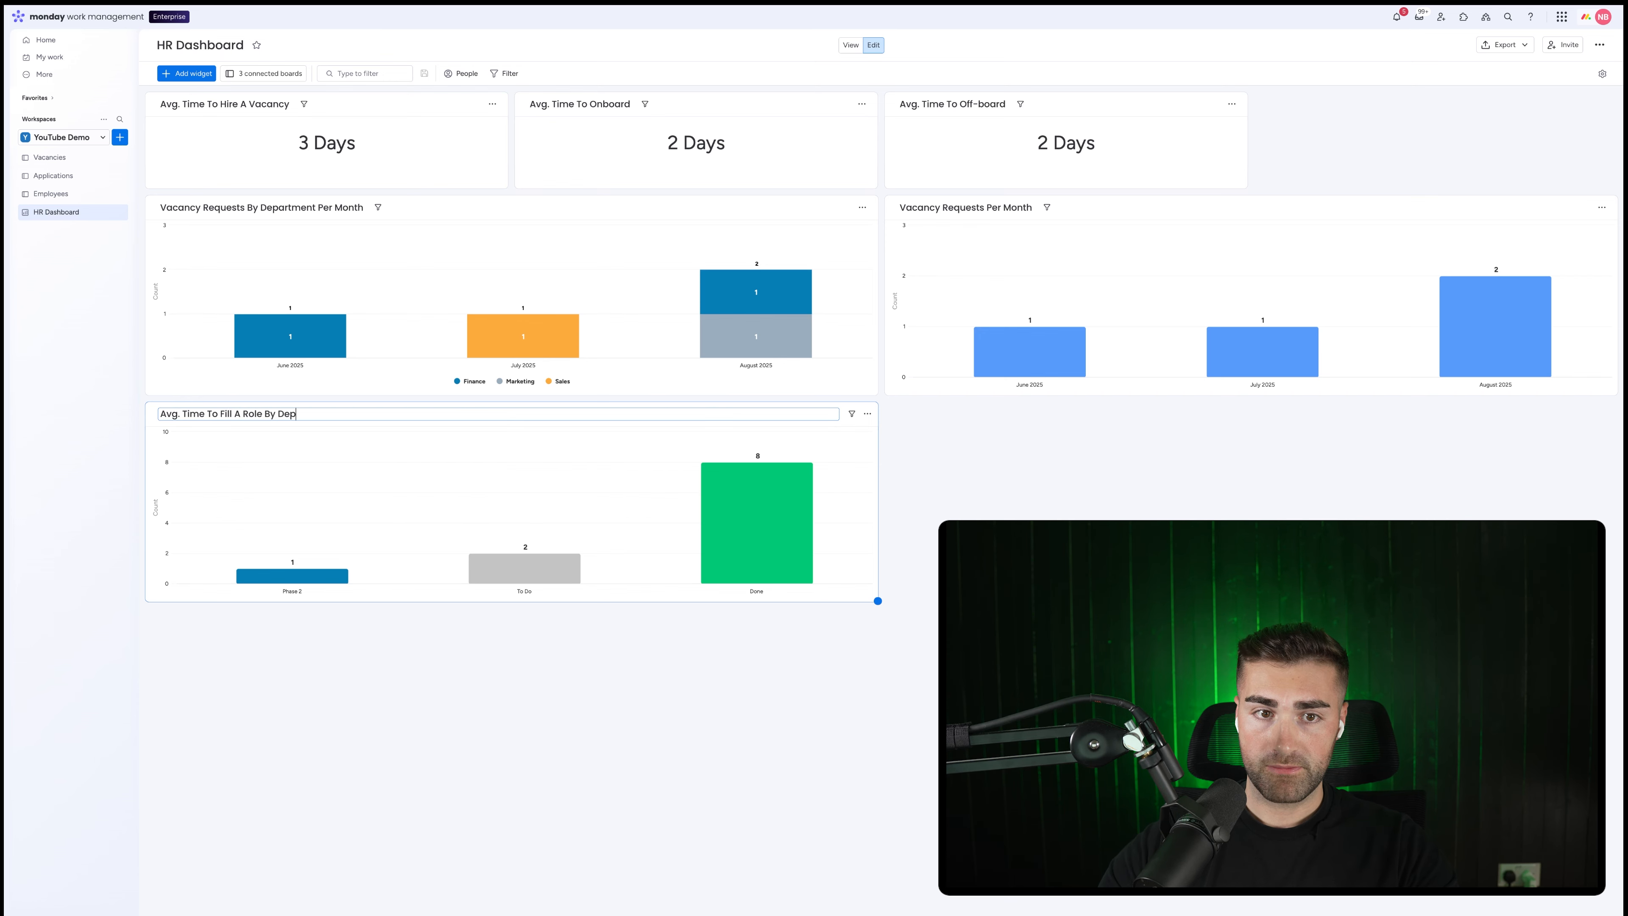
text(artment)
- Limit the Avg. Time To Fill A Role By Department chart to the Hired Vacancies group of the Vacancies board
click(866, 414)
click(1454, 276)
text(Depa)
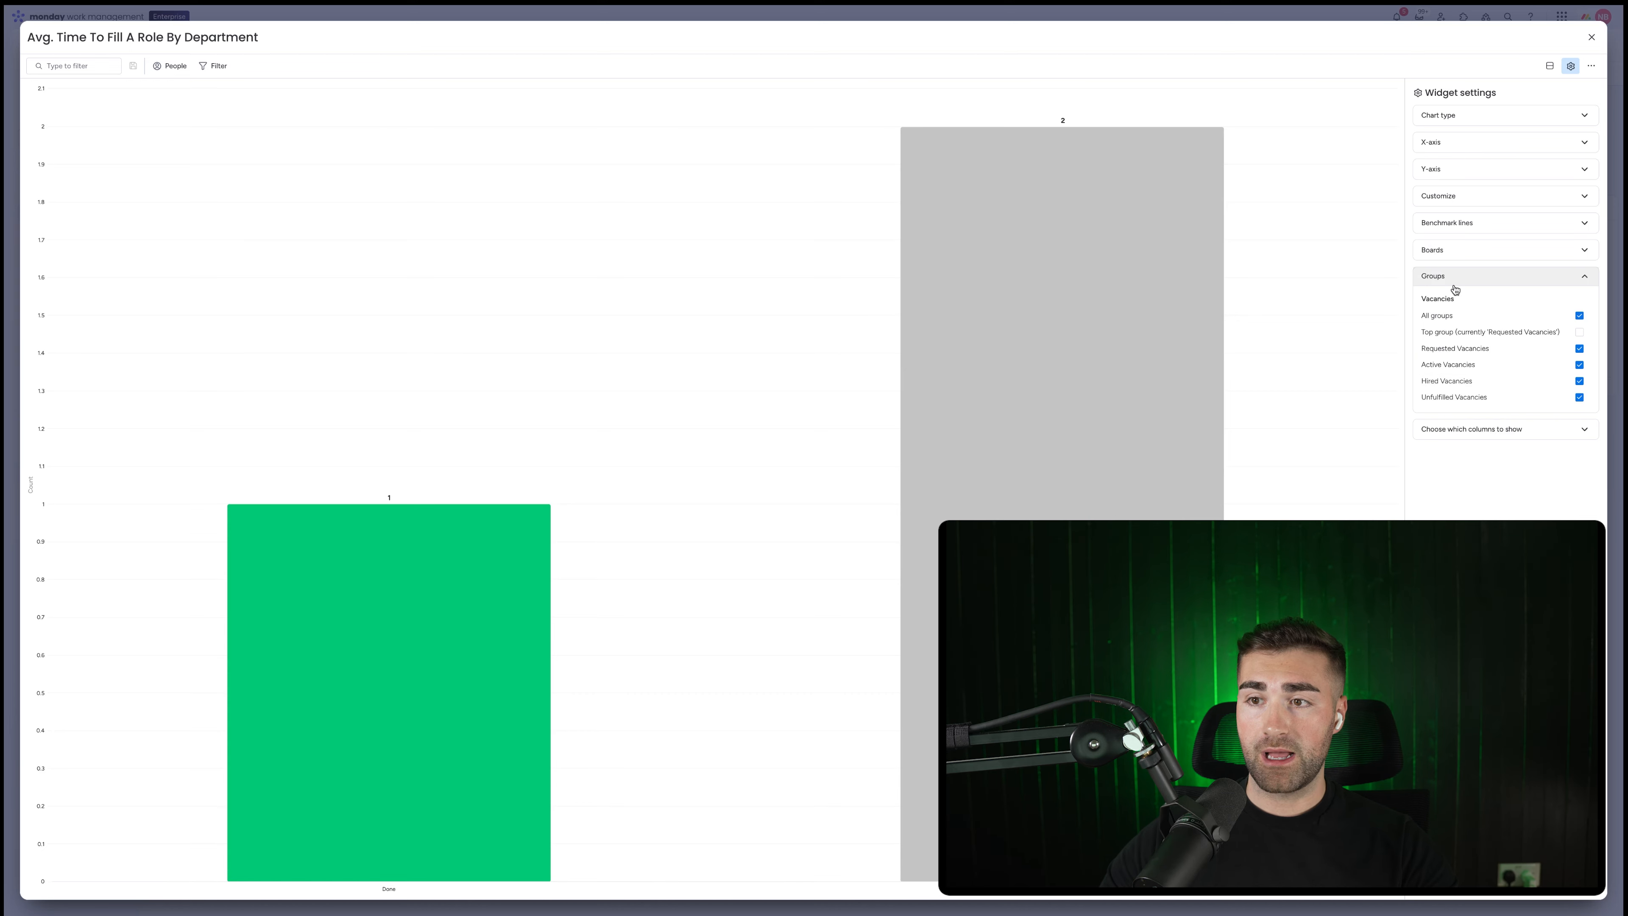
click(1458, 396)
click(1449, 361)
click(1454, 348)
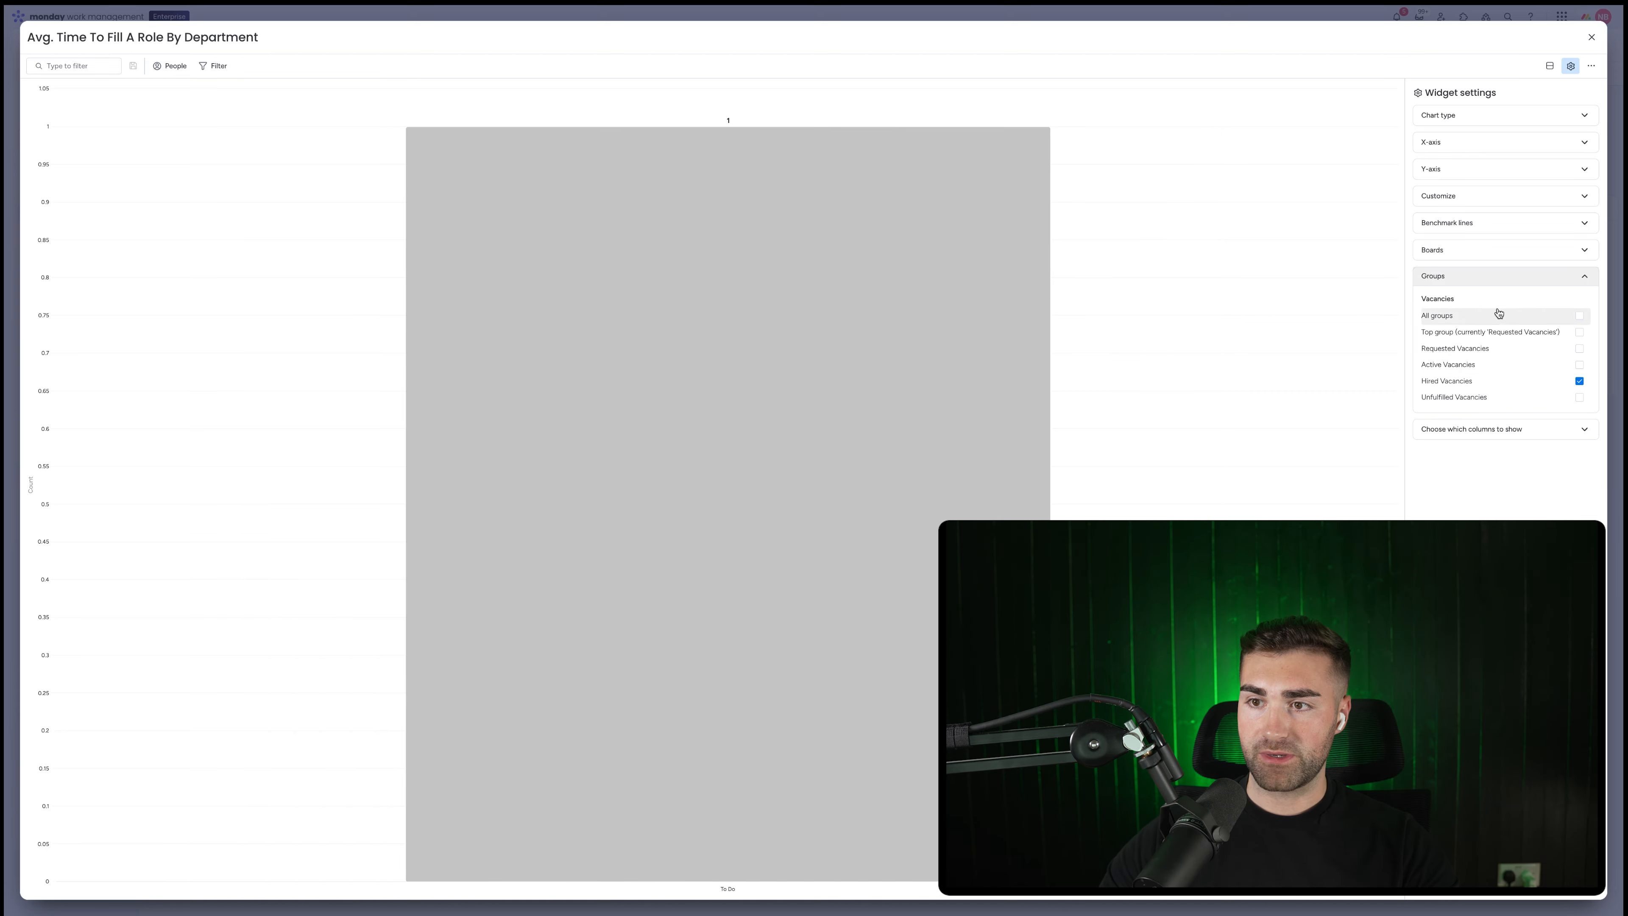
click(1489, 284)
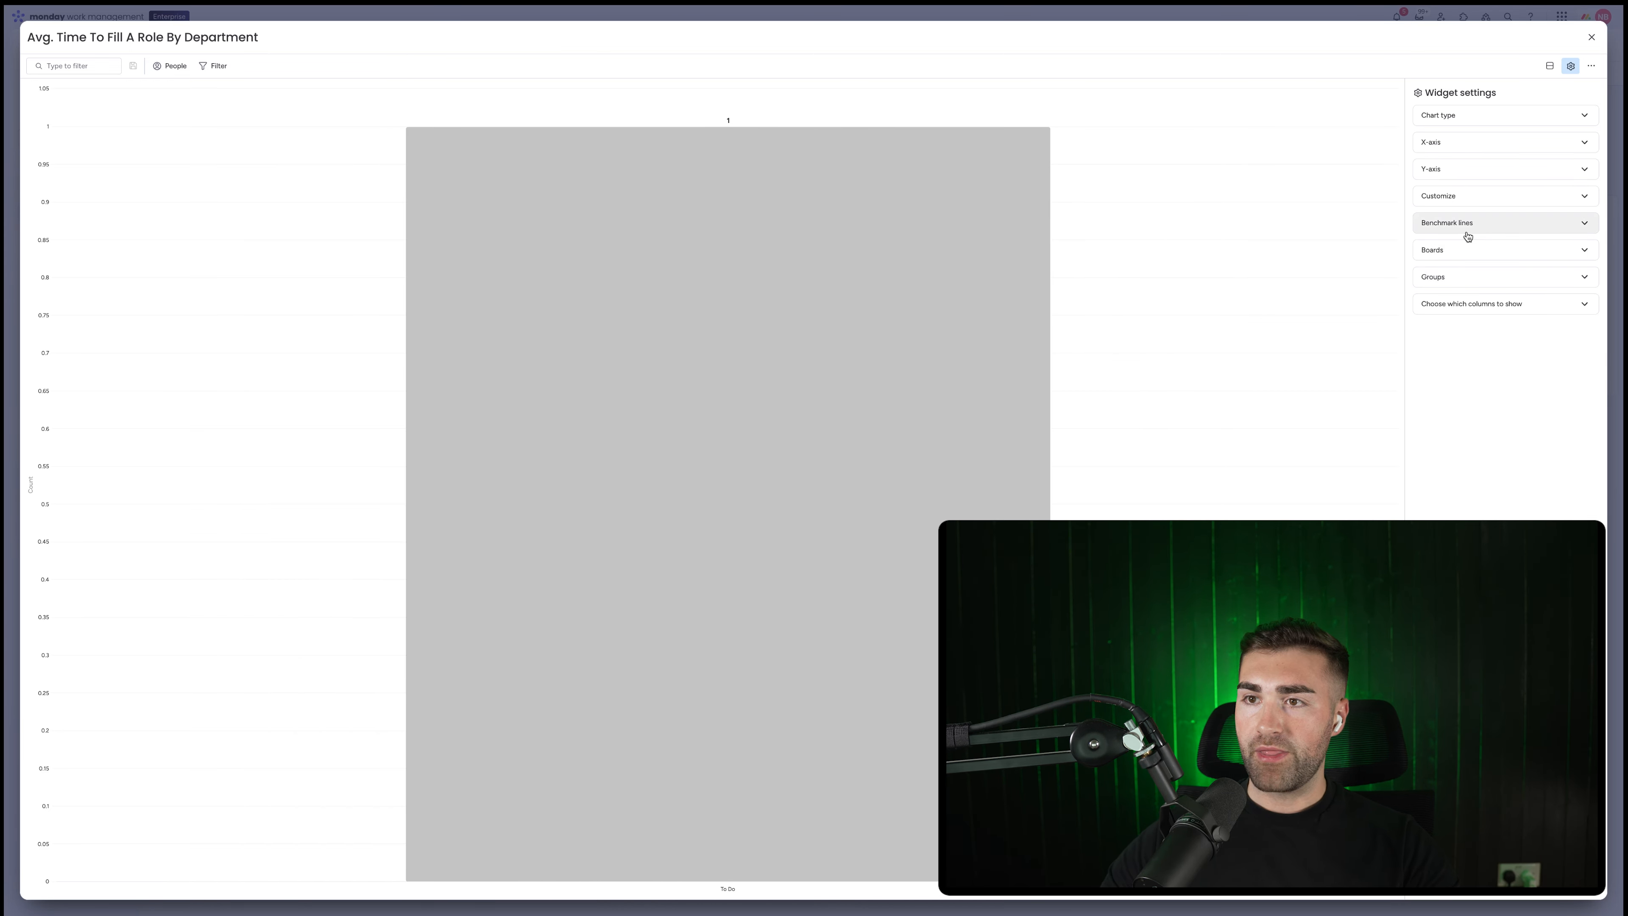
- Set the chart's X-axis for the Vacancies board to the Department column
click(1430, 141)
click(1500, 208)
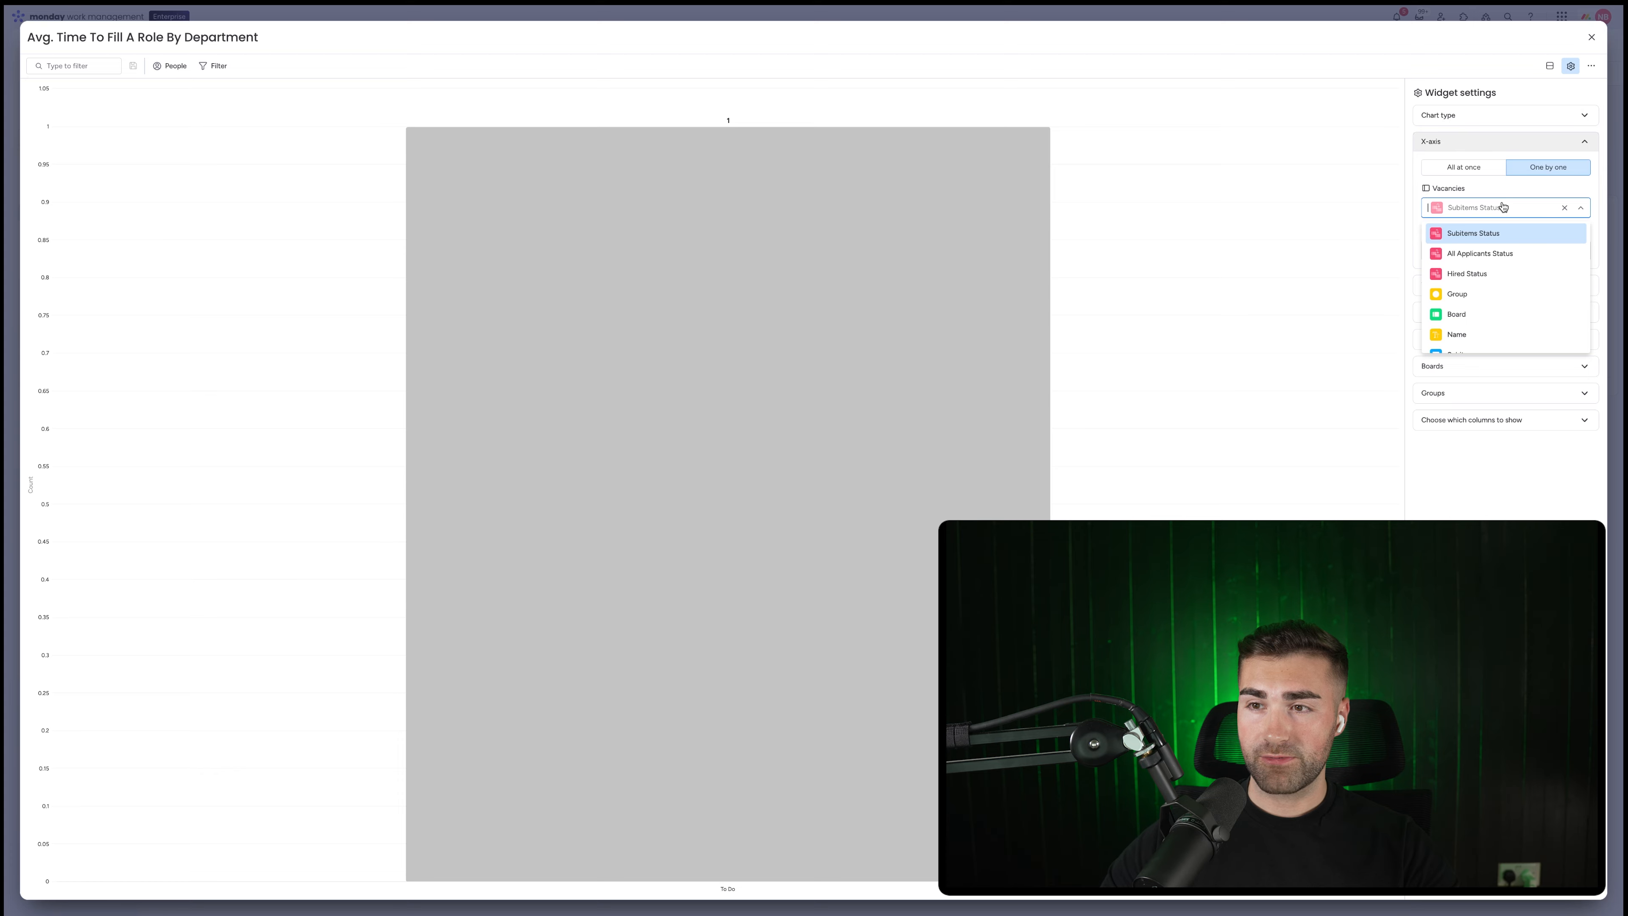
scroll(1495, 288, down, 3)
scroll(1495, 288, down, 2)
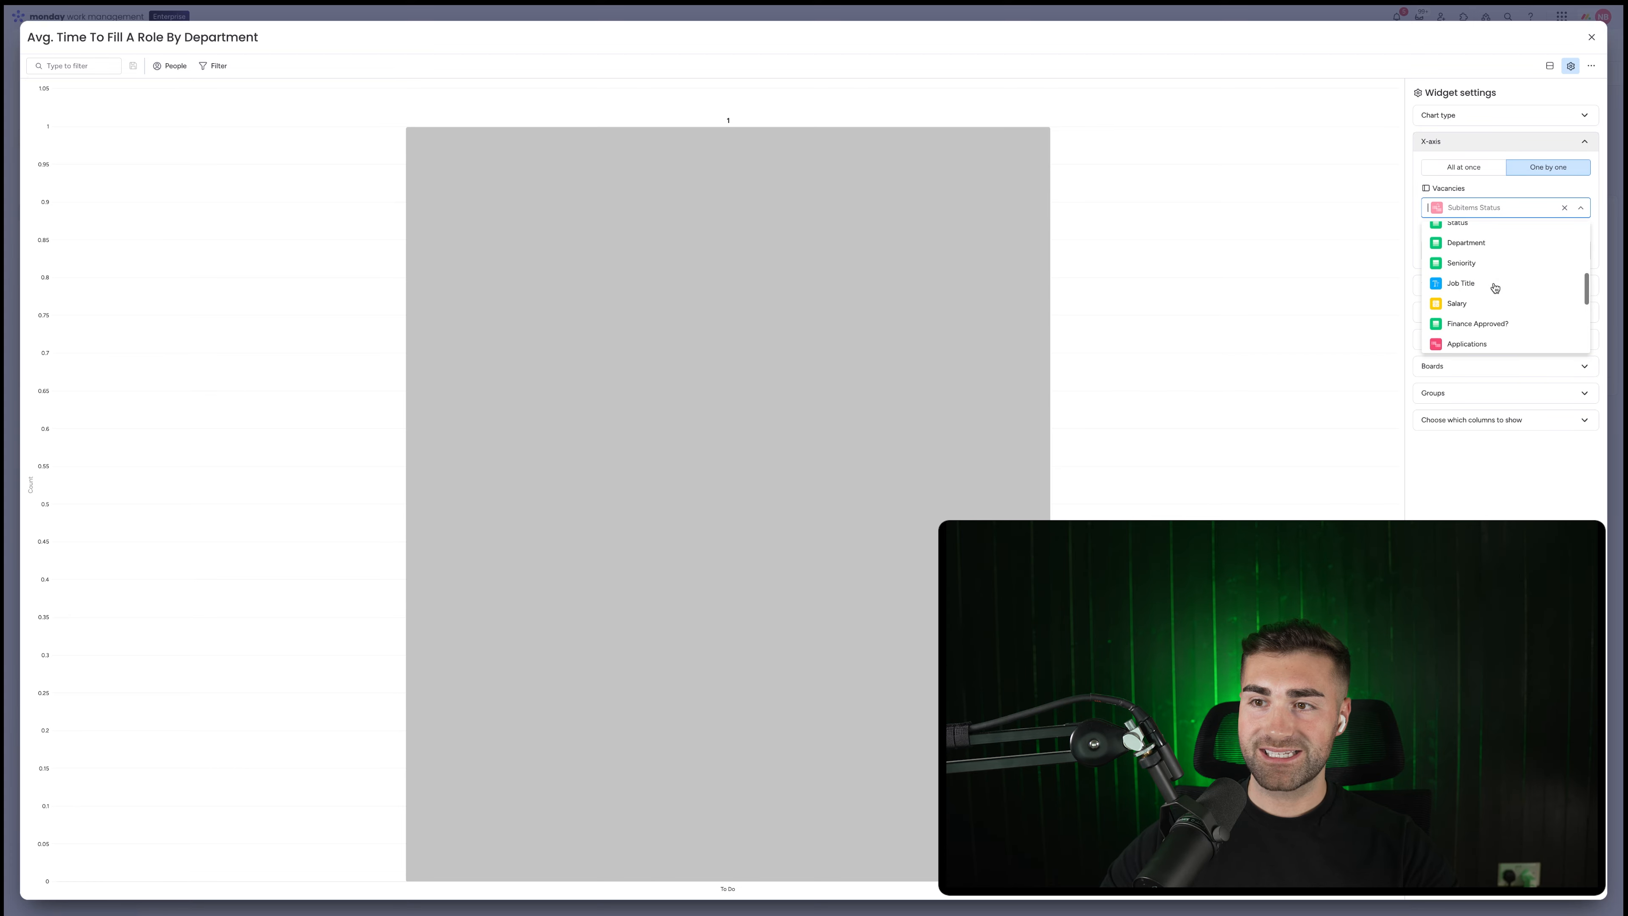
click(1482, 265)
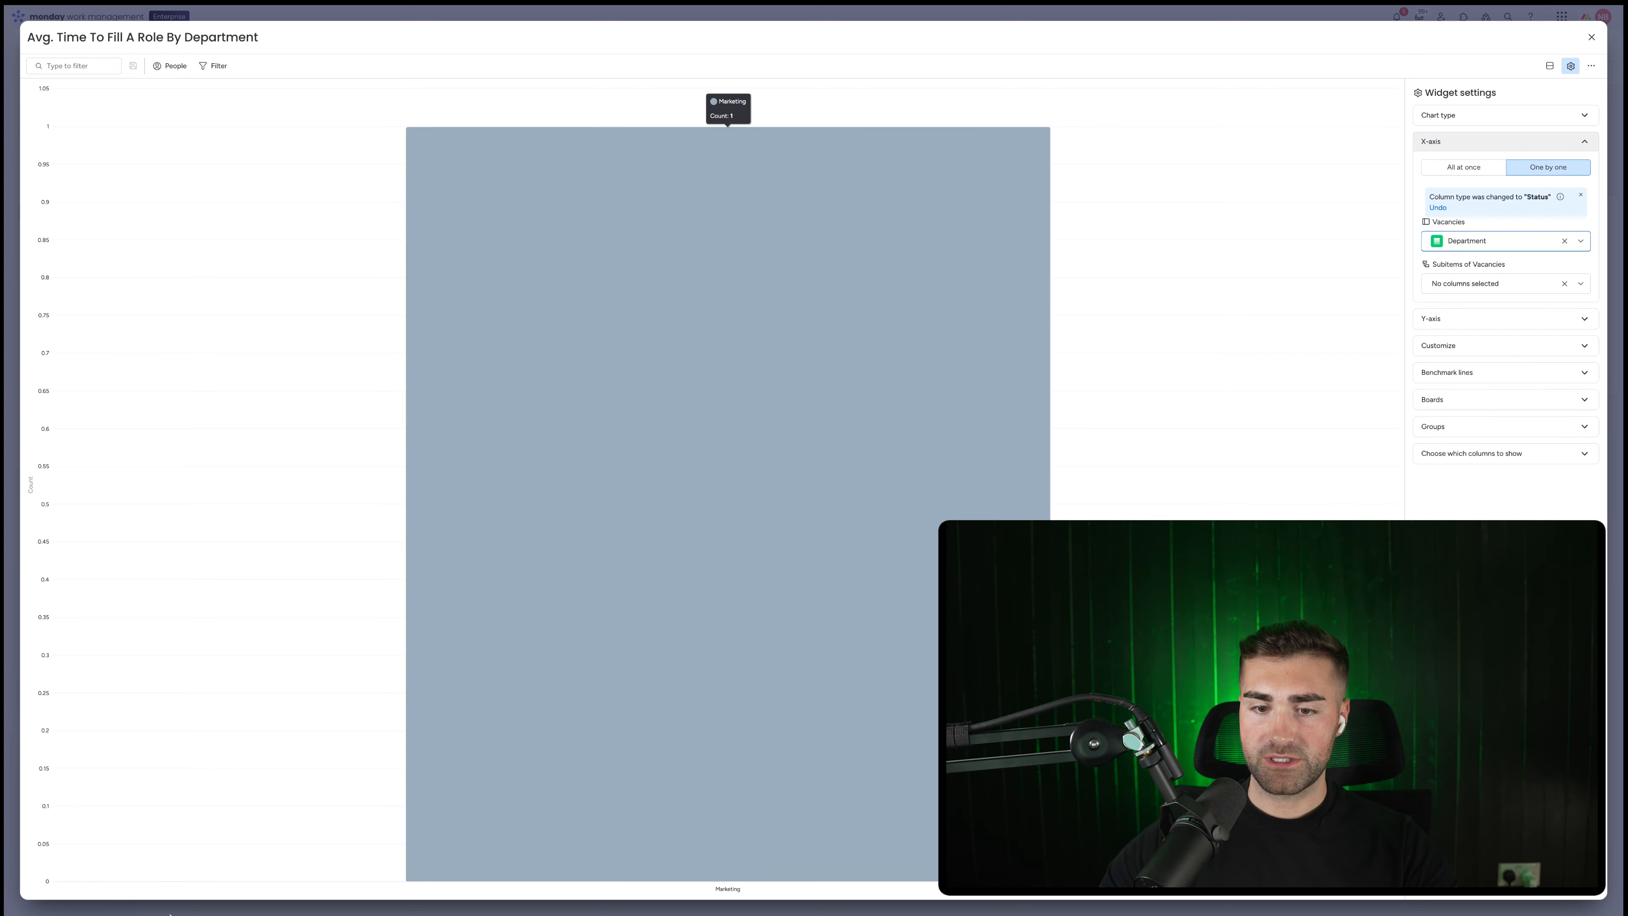
- Set the chart's Y-axis to the TTC column instead of Count items, calculate it as Average, and return to the dashboard
click(1507, 318)
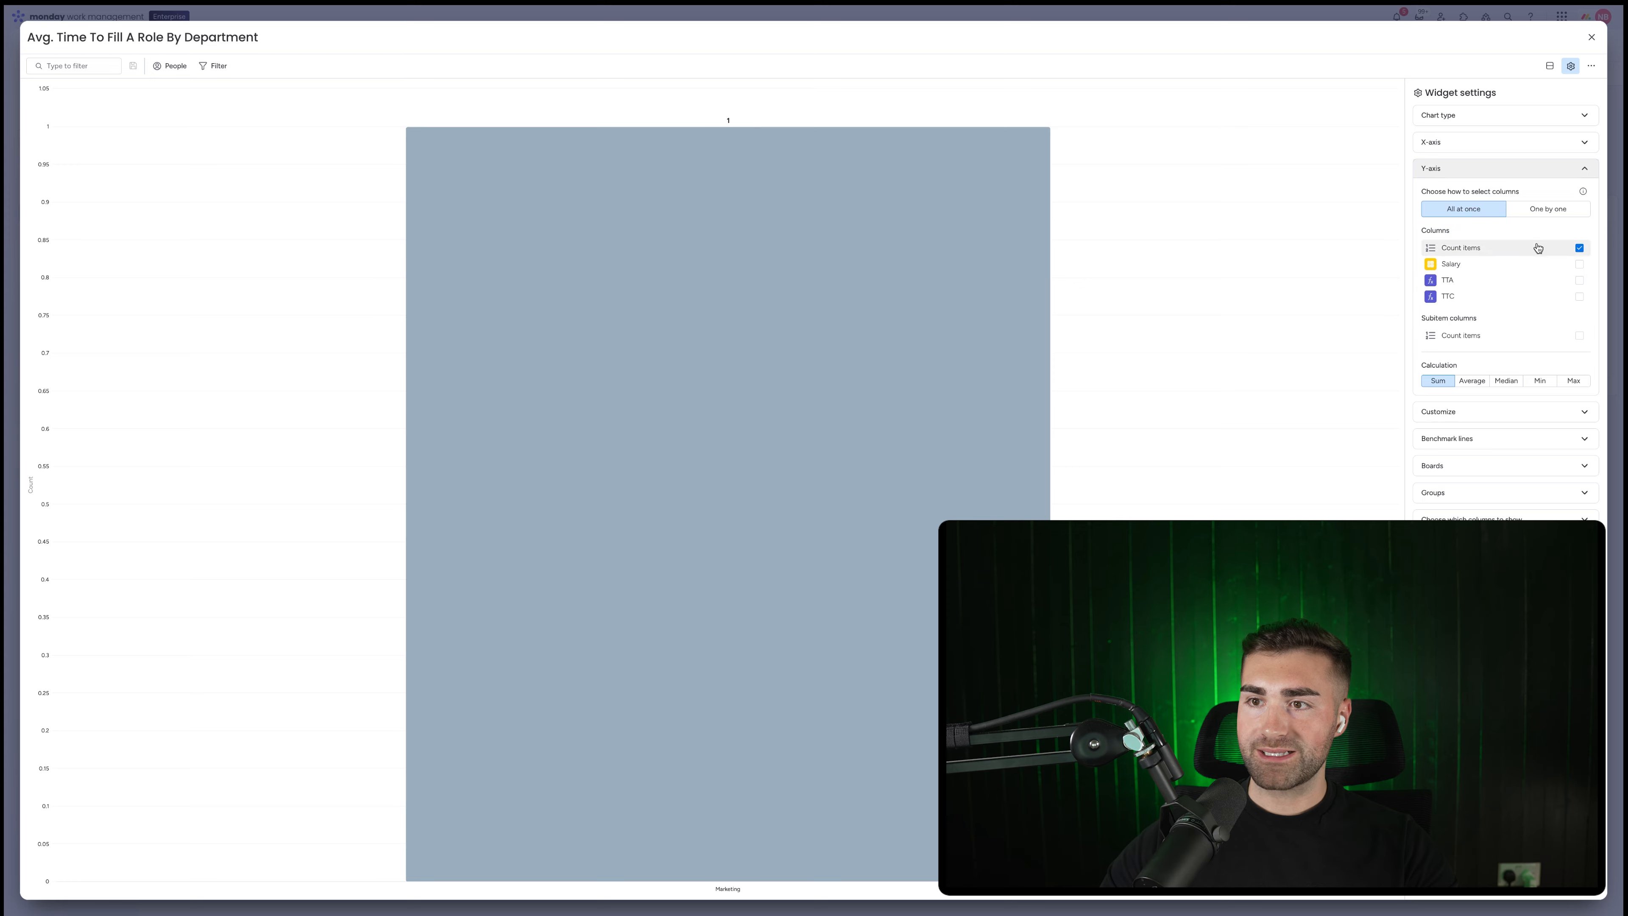
click(1507, 256)
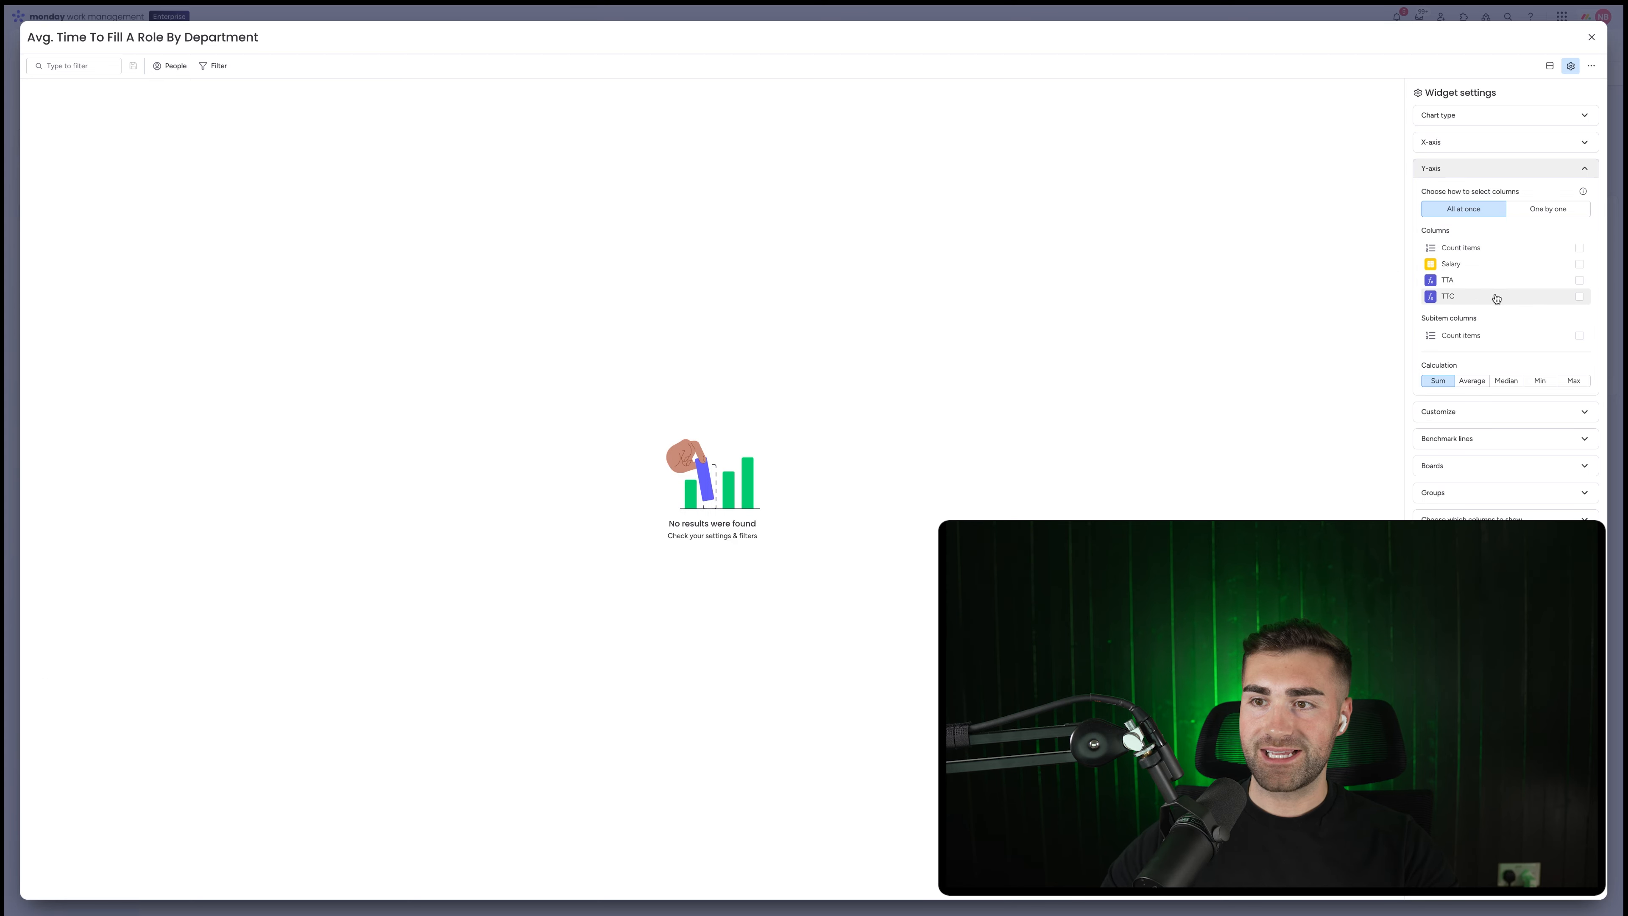
click(1497, 297)
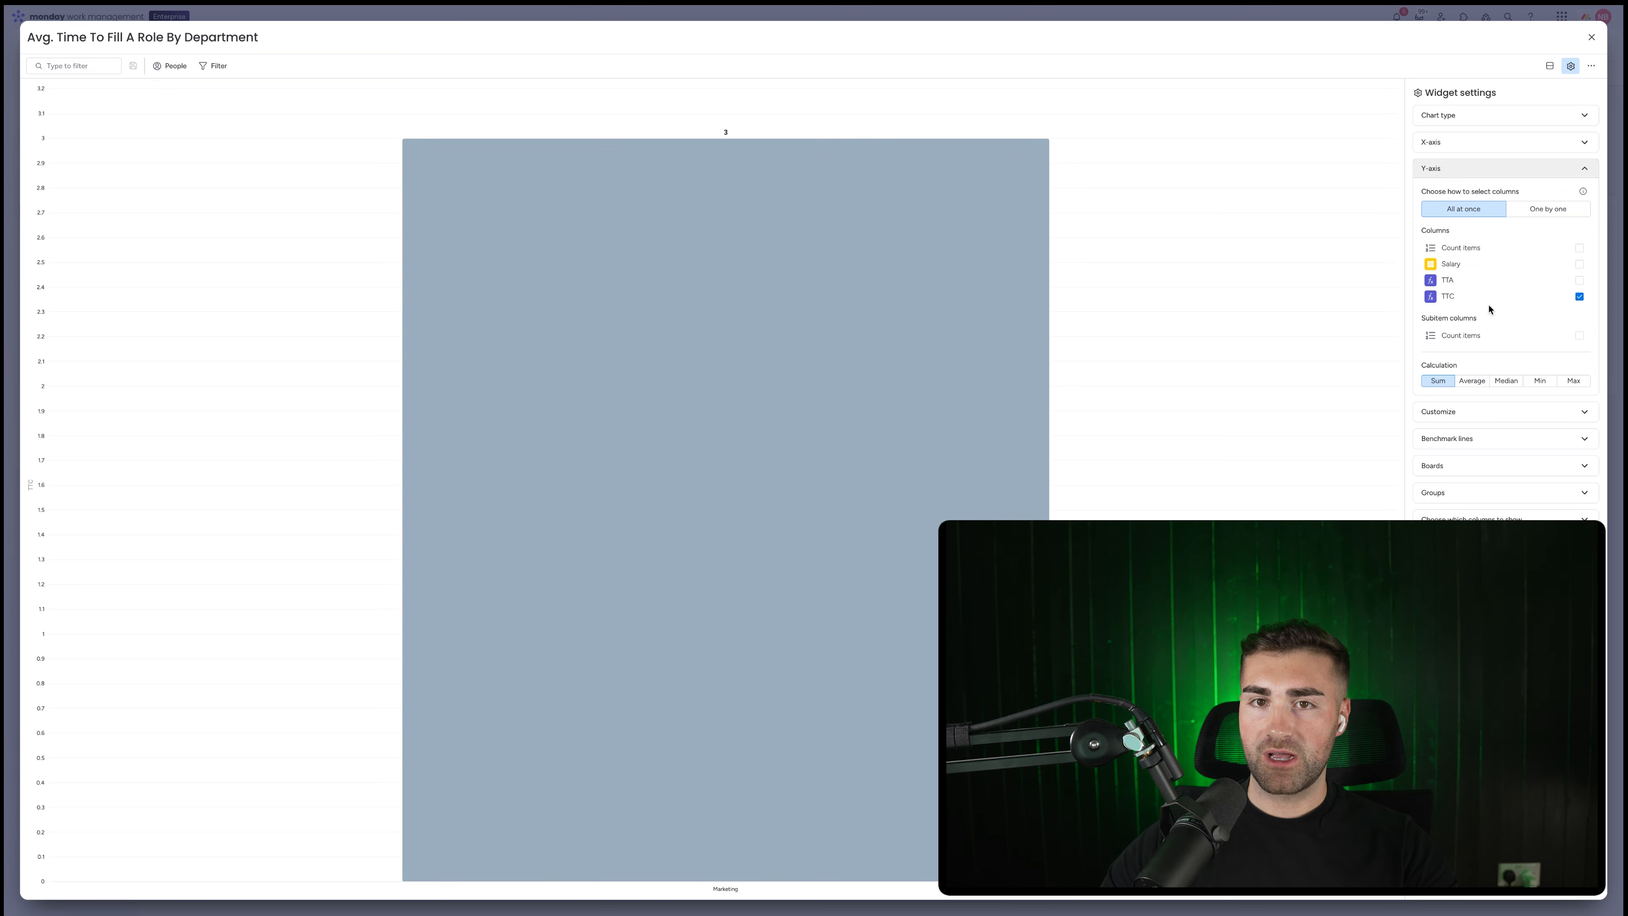
click(1472, 380)
click(1591, 37)
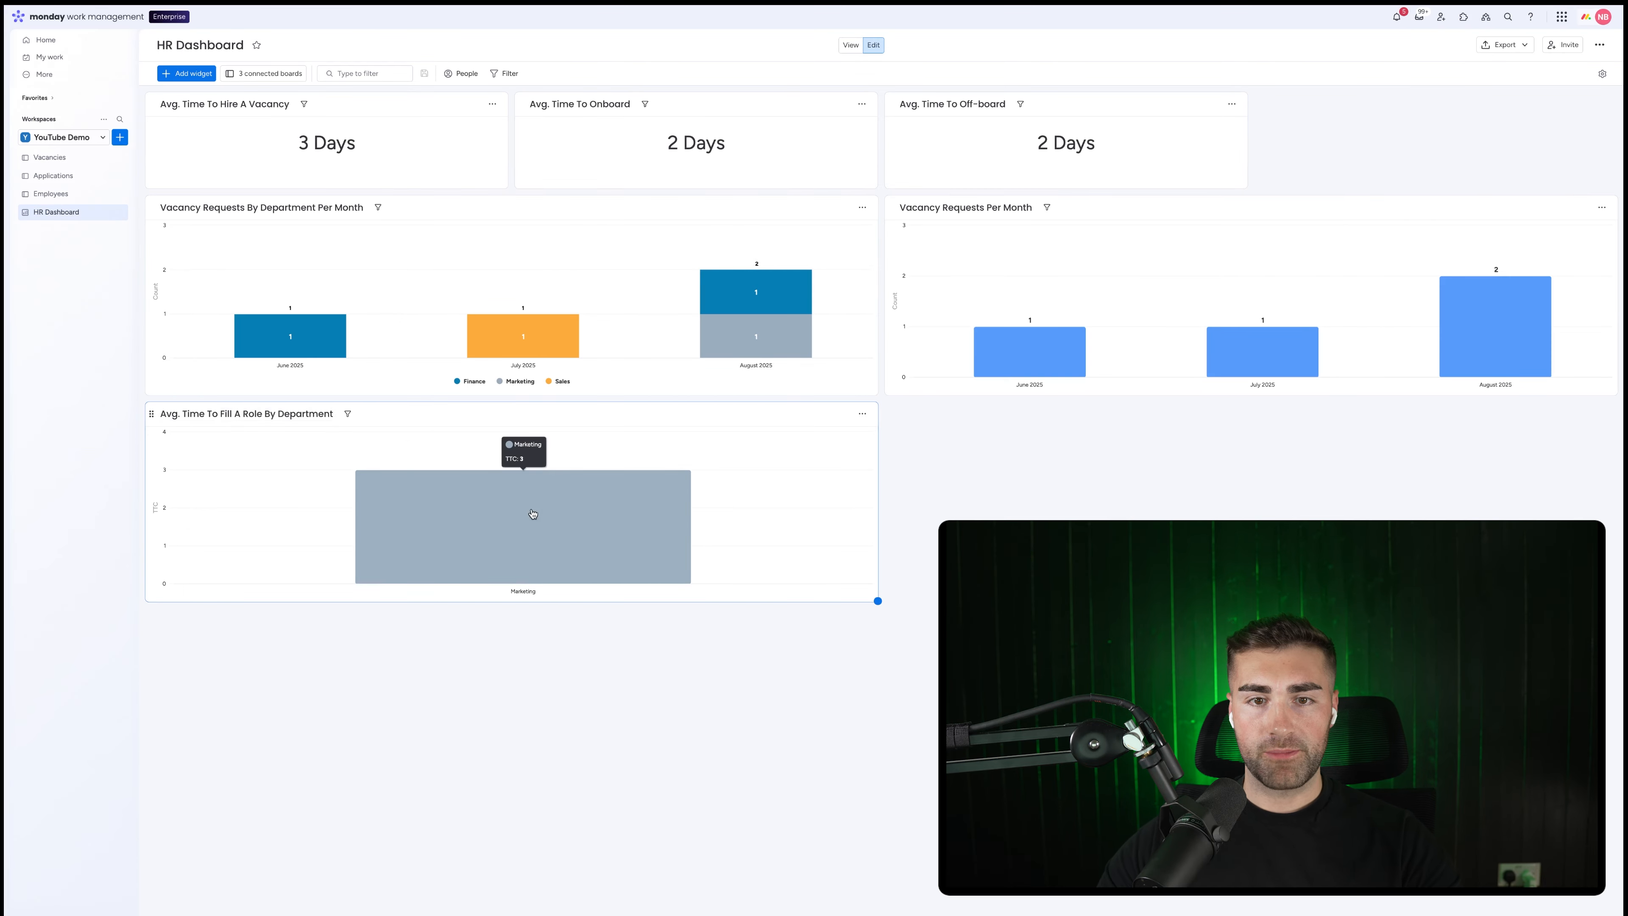
- On the Vacancies board, set the status of the VP Of Marketing and IT Manager vacancies to Hired
click(72, 160)
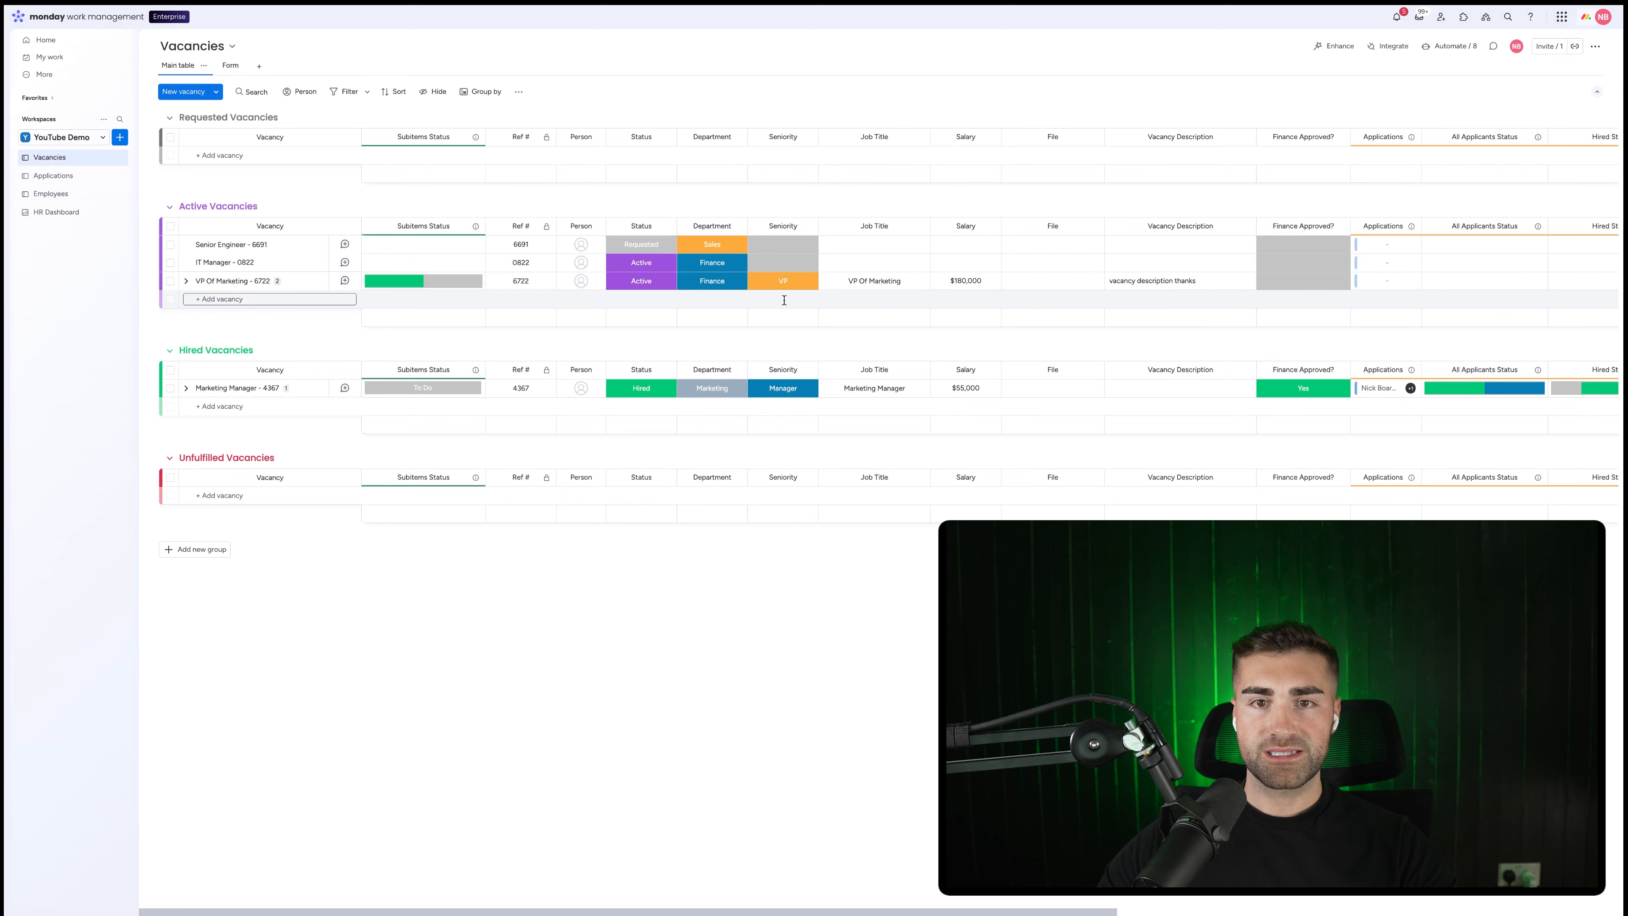
click(642, 282)
click(640, 353)
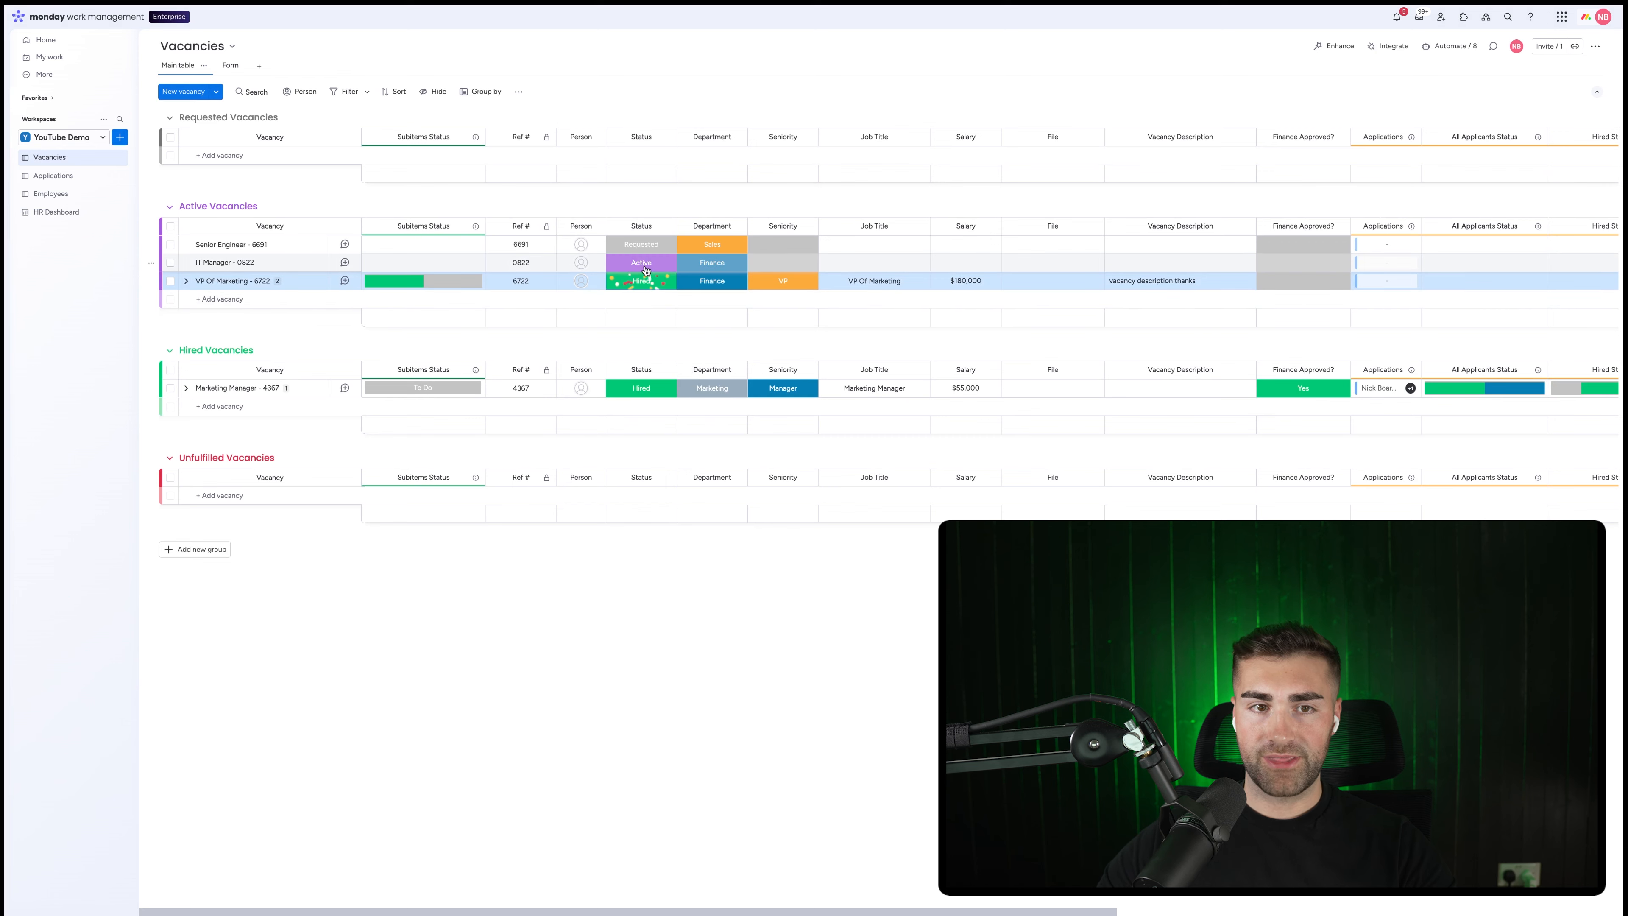
click(641, 262)
click(641, 335)
- Set the VP Of Marketing vacancy's Date Created to 6 Aug
scroll(923, 356, right, 10)
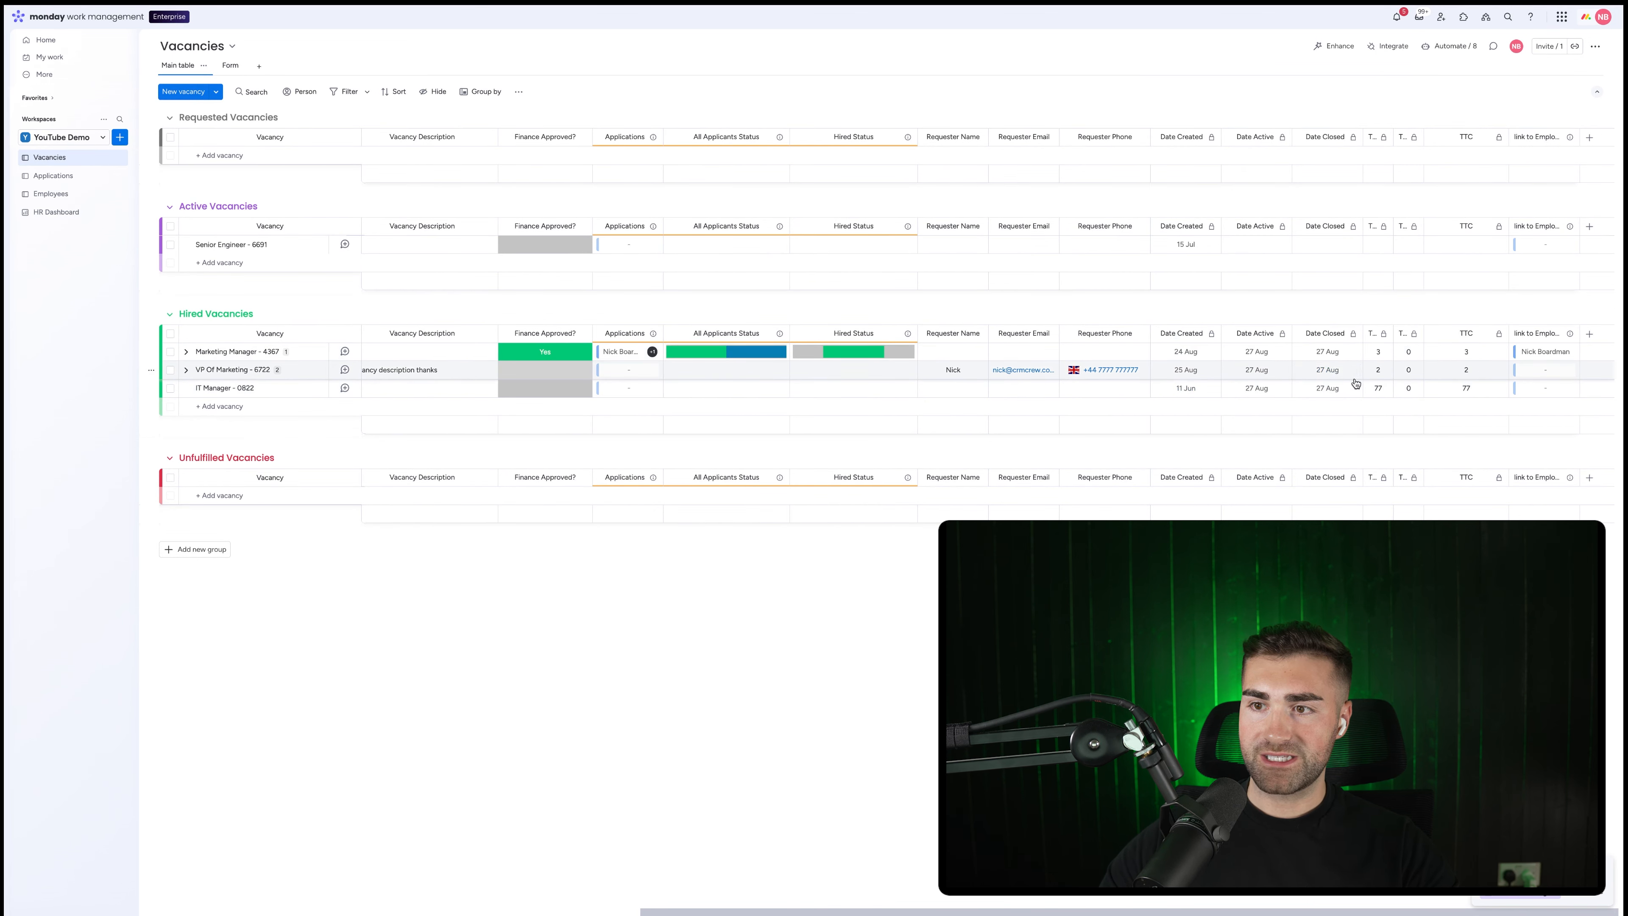
click(1177, 370)
click(1163, 485)
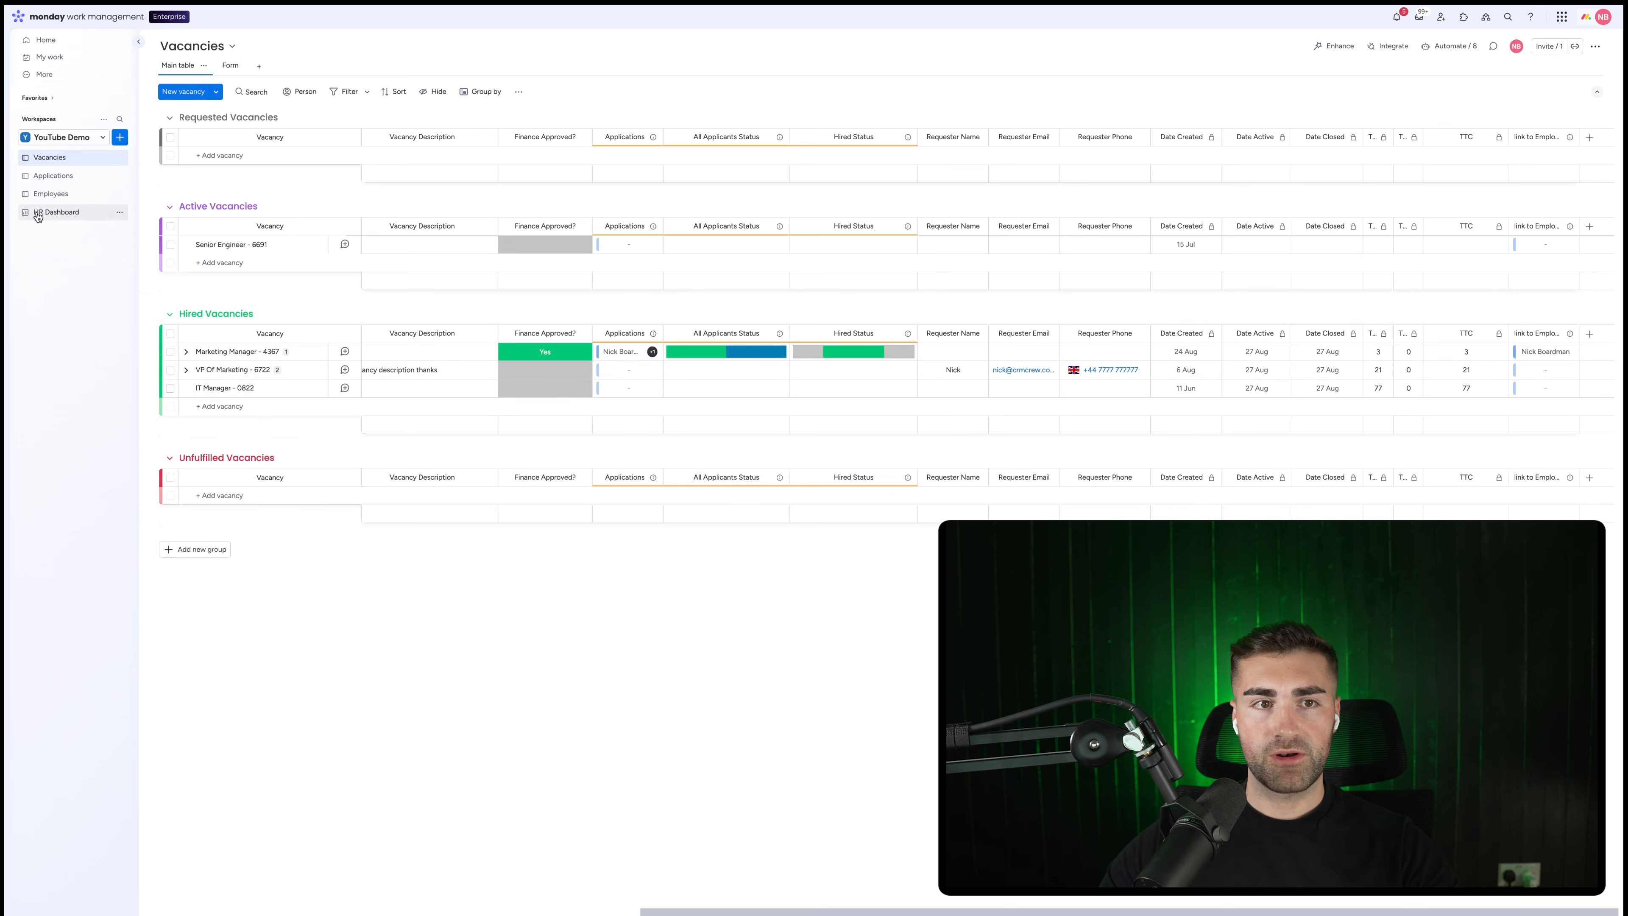
- Return to the HR Dashboard and examine the Finance and Marketing bars in the average time-to-fill chart
click(51, 213)
mouse_move(740, 494)
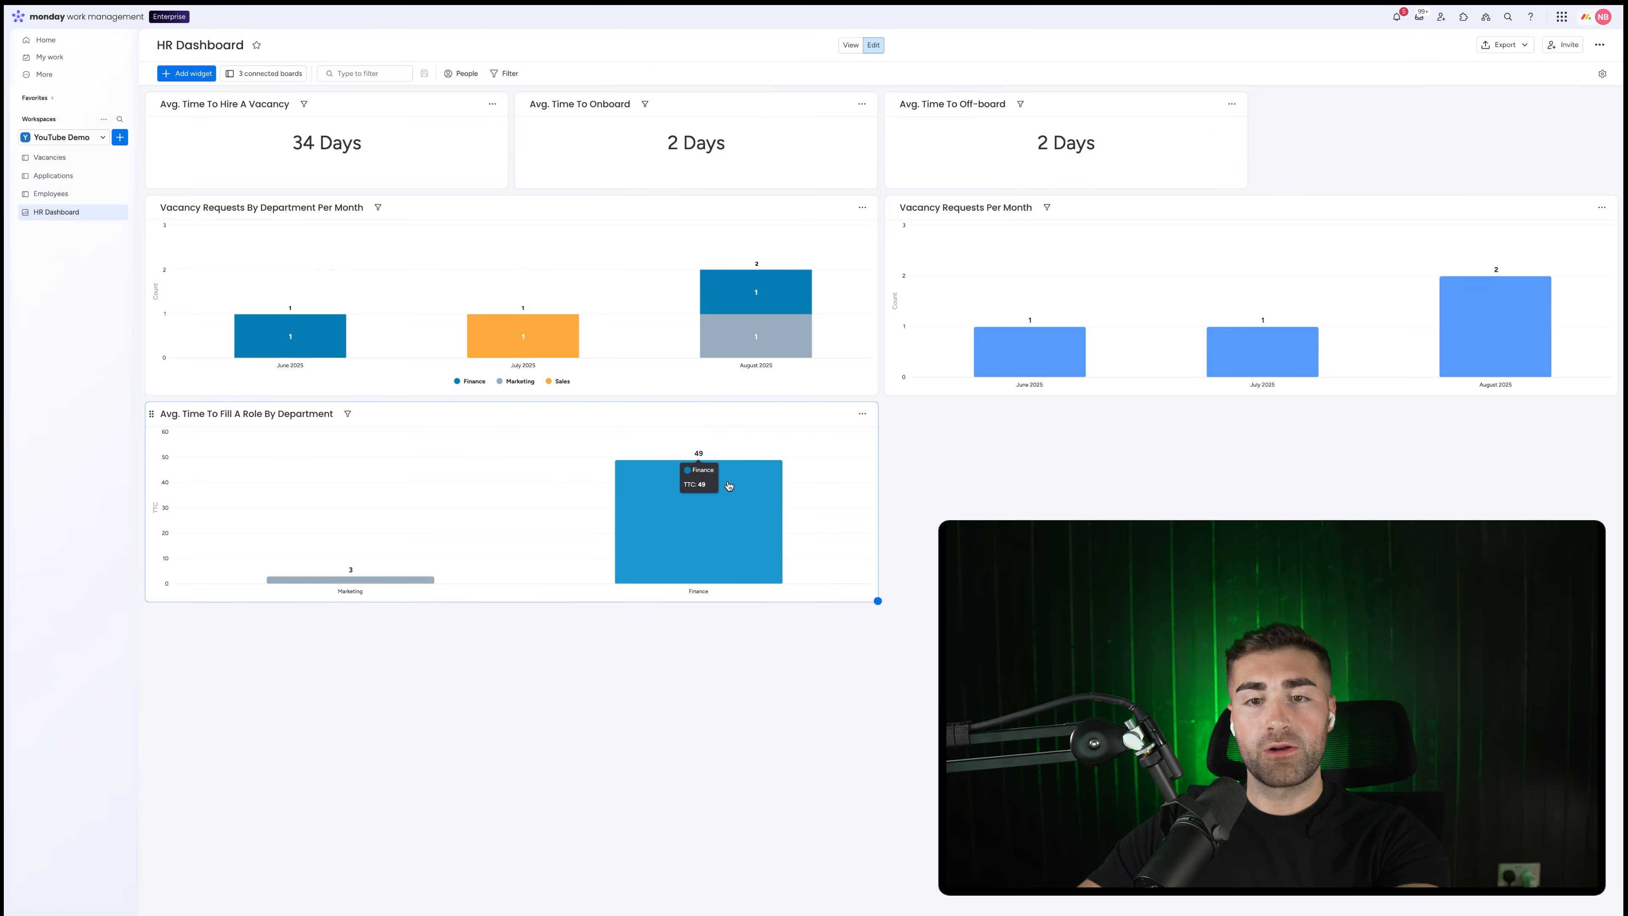
mouse_move(363, 584)
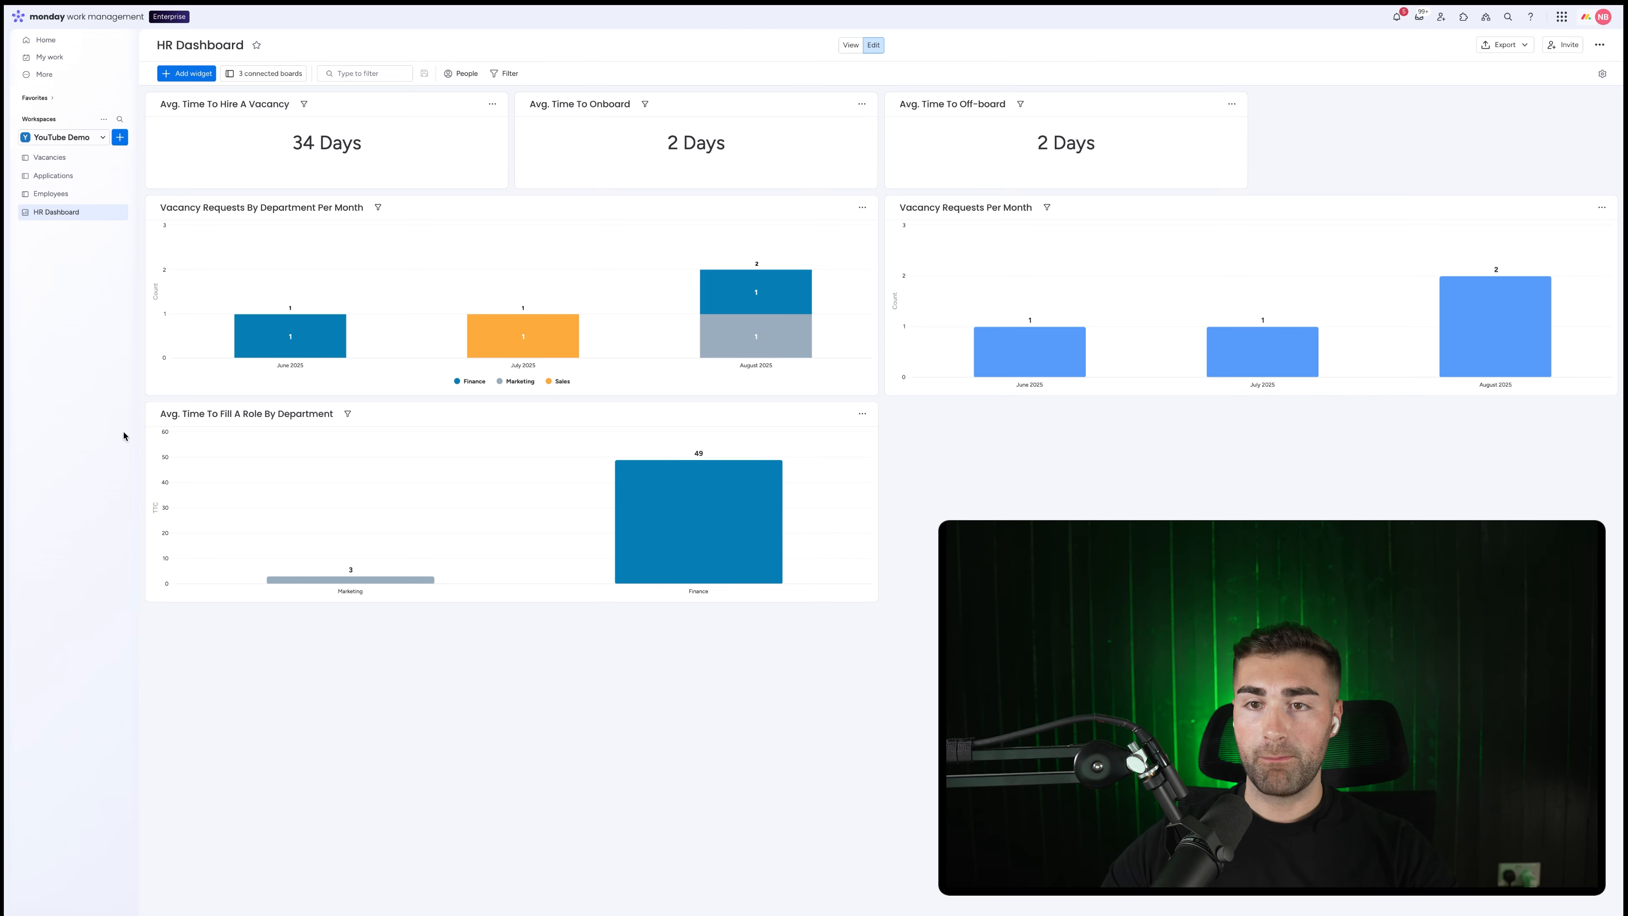
- On the Employees board, add a Mirror column beside Vacancy that mirrors the Department column of the connected vacancy
click(78, 196)
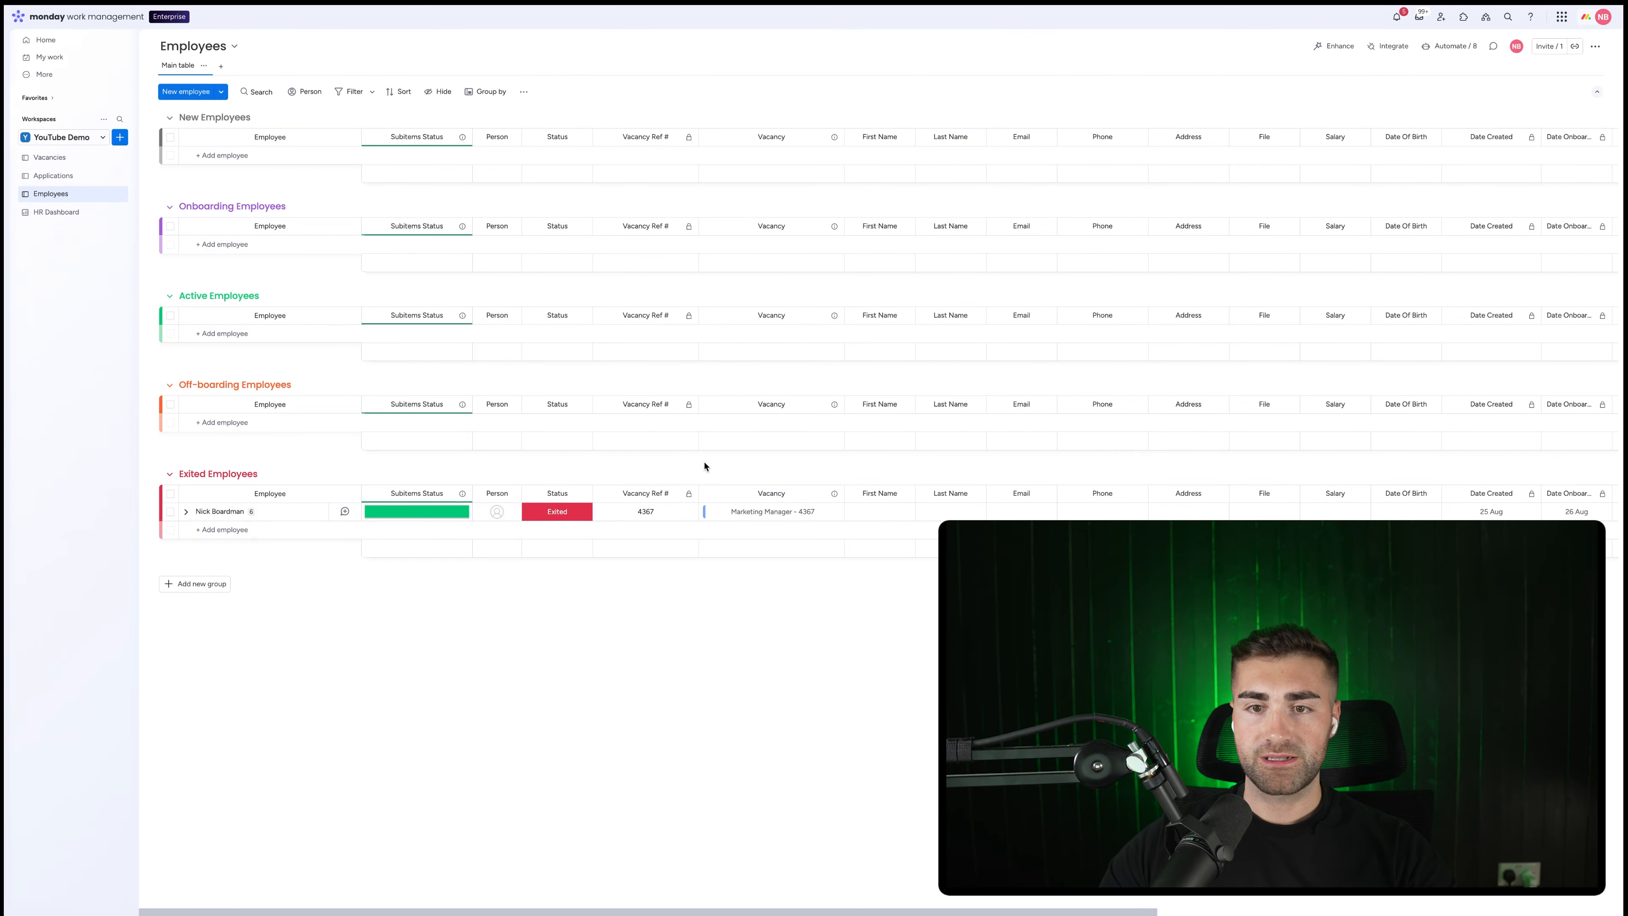
click(833, 493)
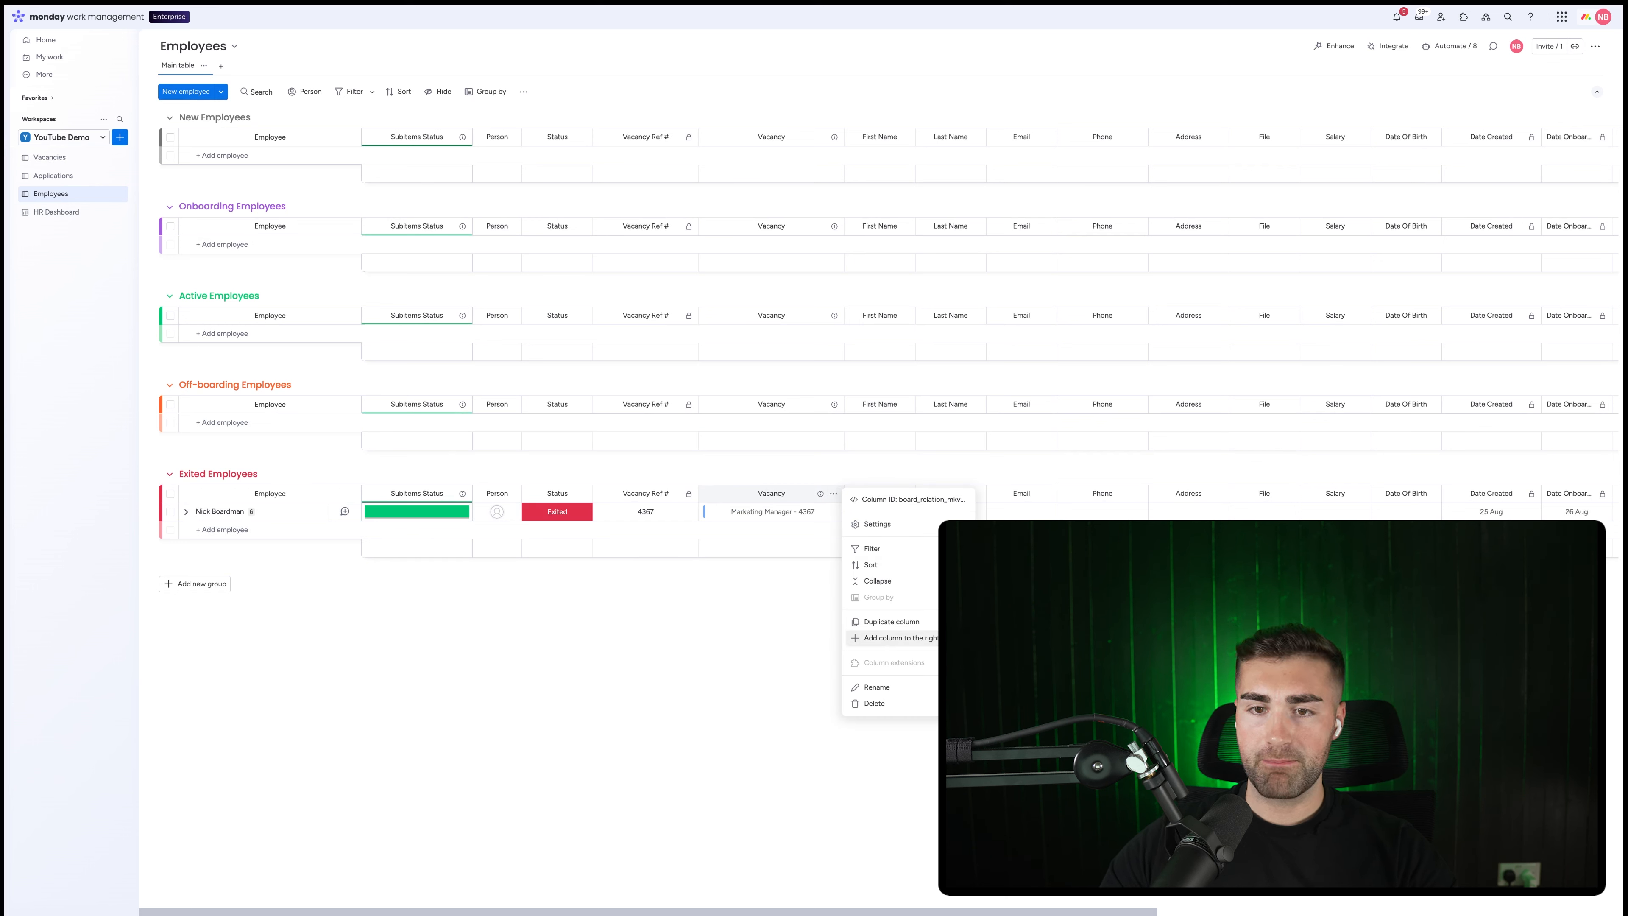
click(1038, 673)
click(890, 510)
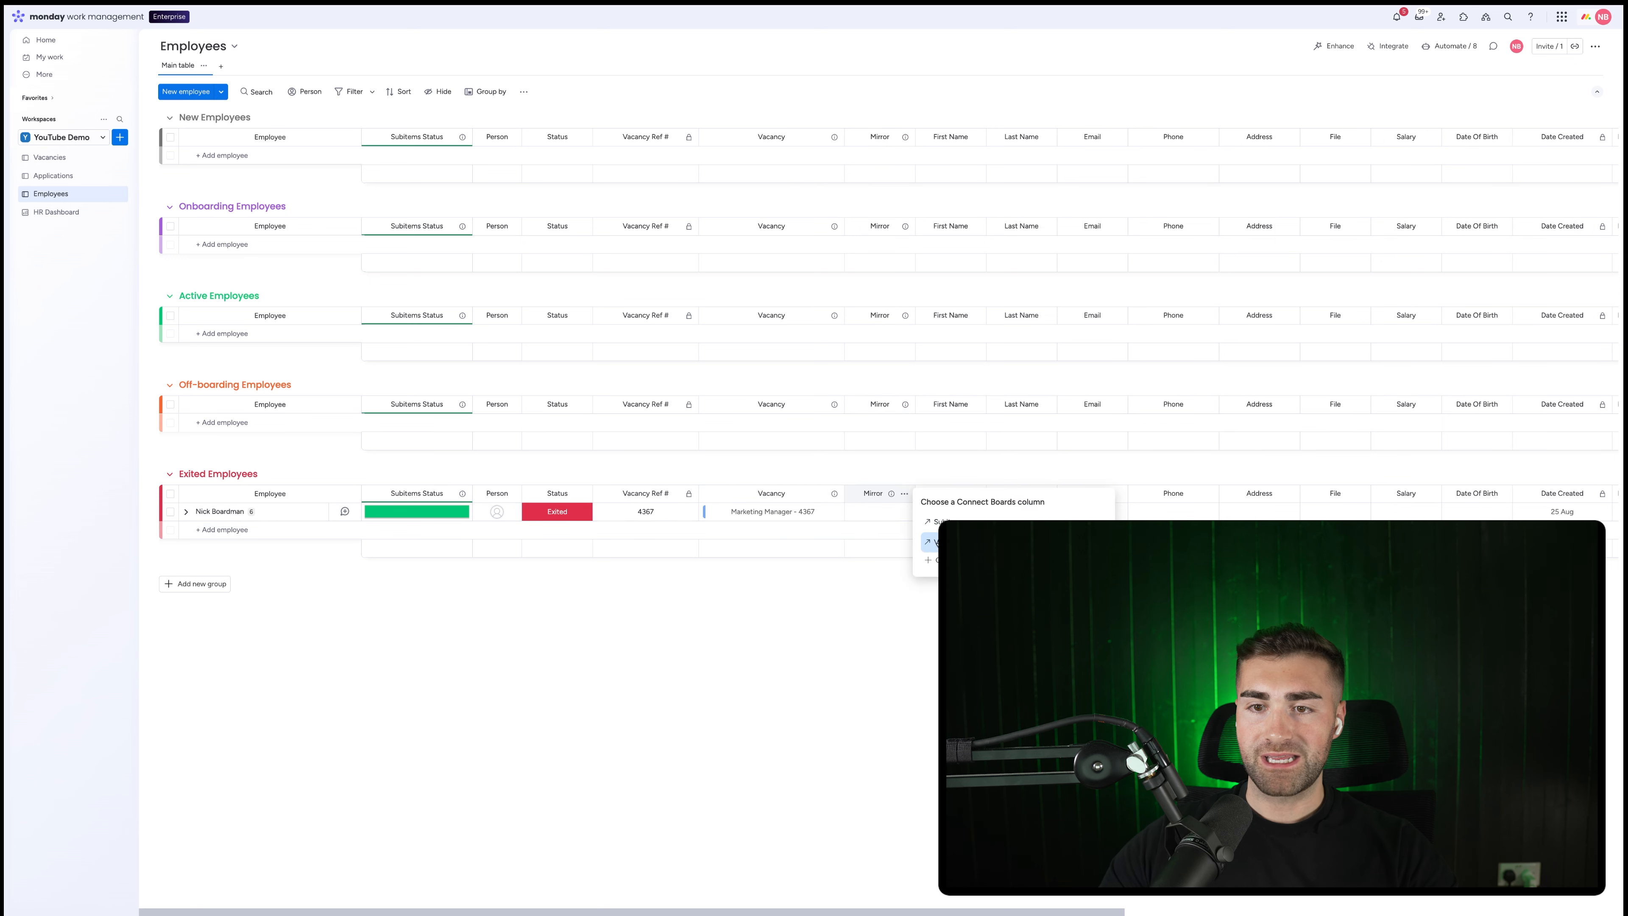
click(934, 542)
text(dep)
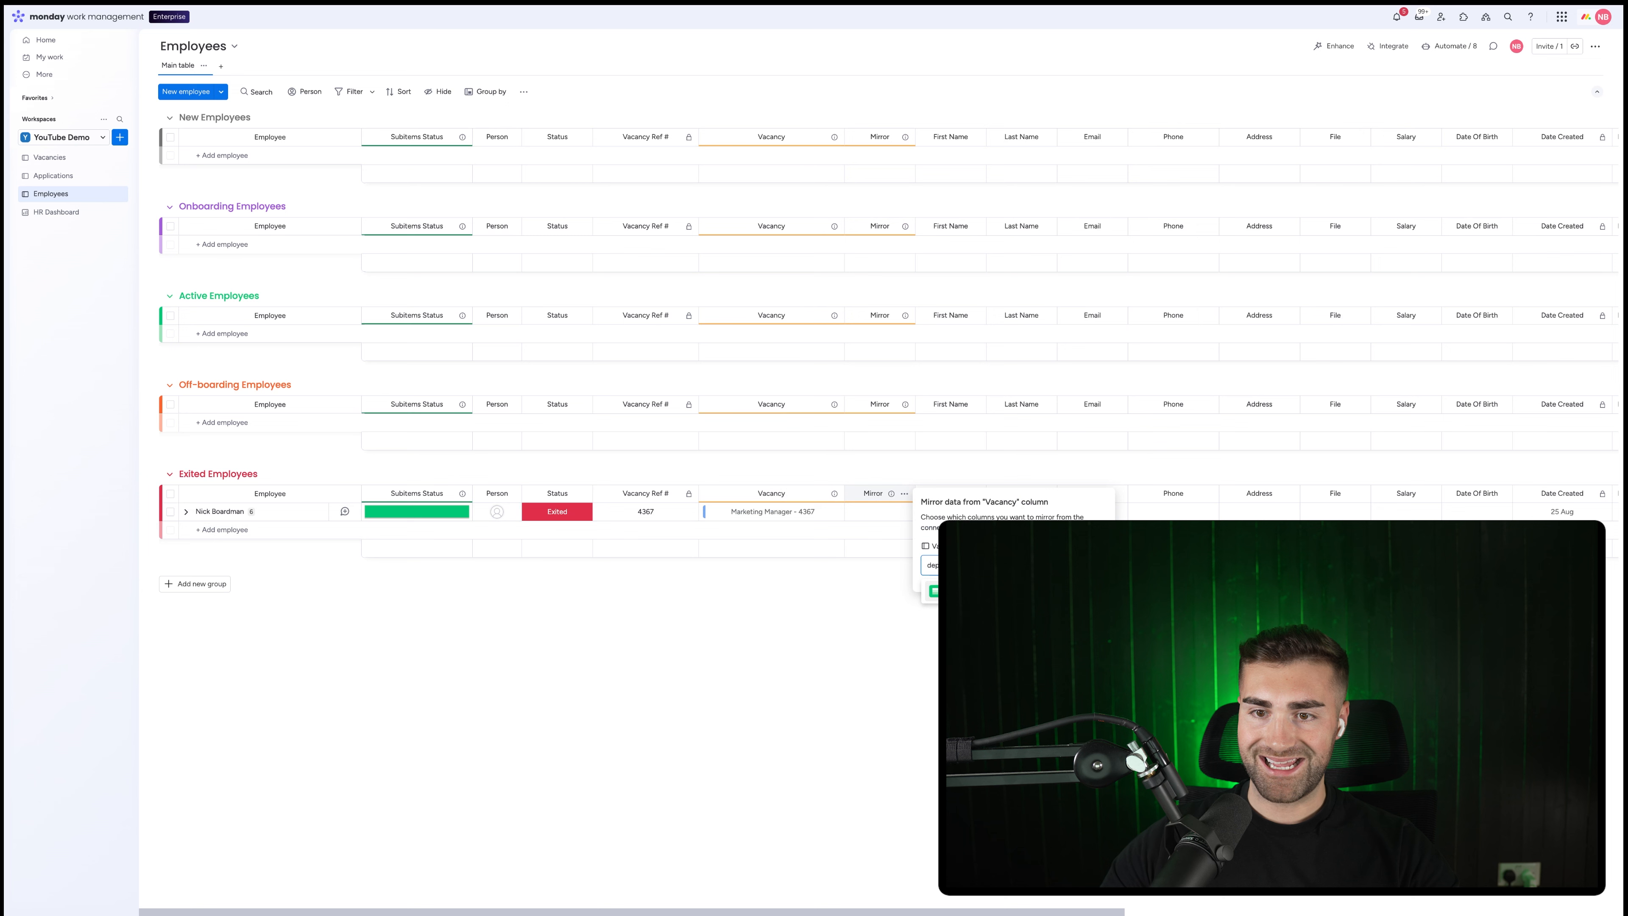
click(935, 590)
click(912, 635)
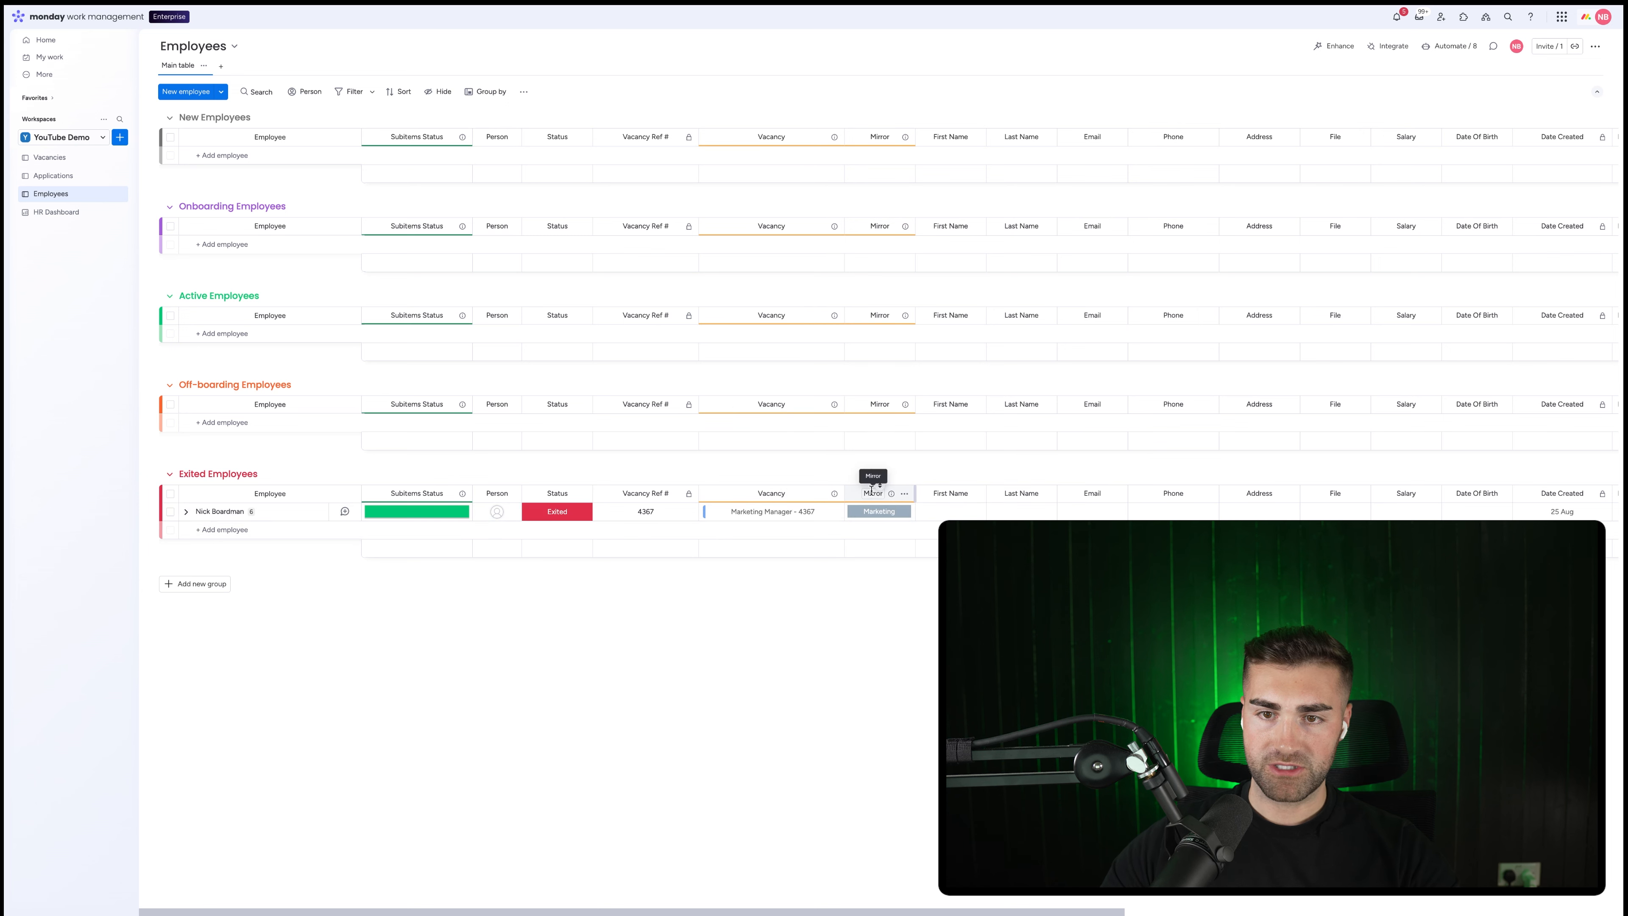
- Rename the new mirror column on the Employees board as "Department"
double_click(871, 491)
text(Department)
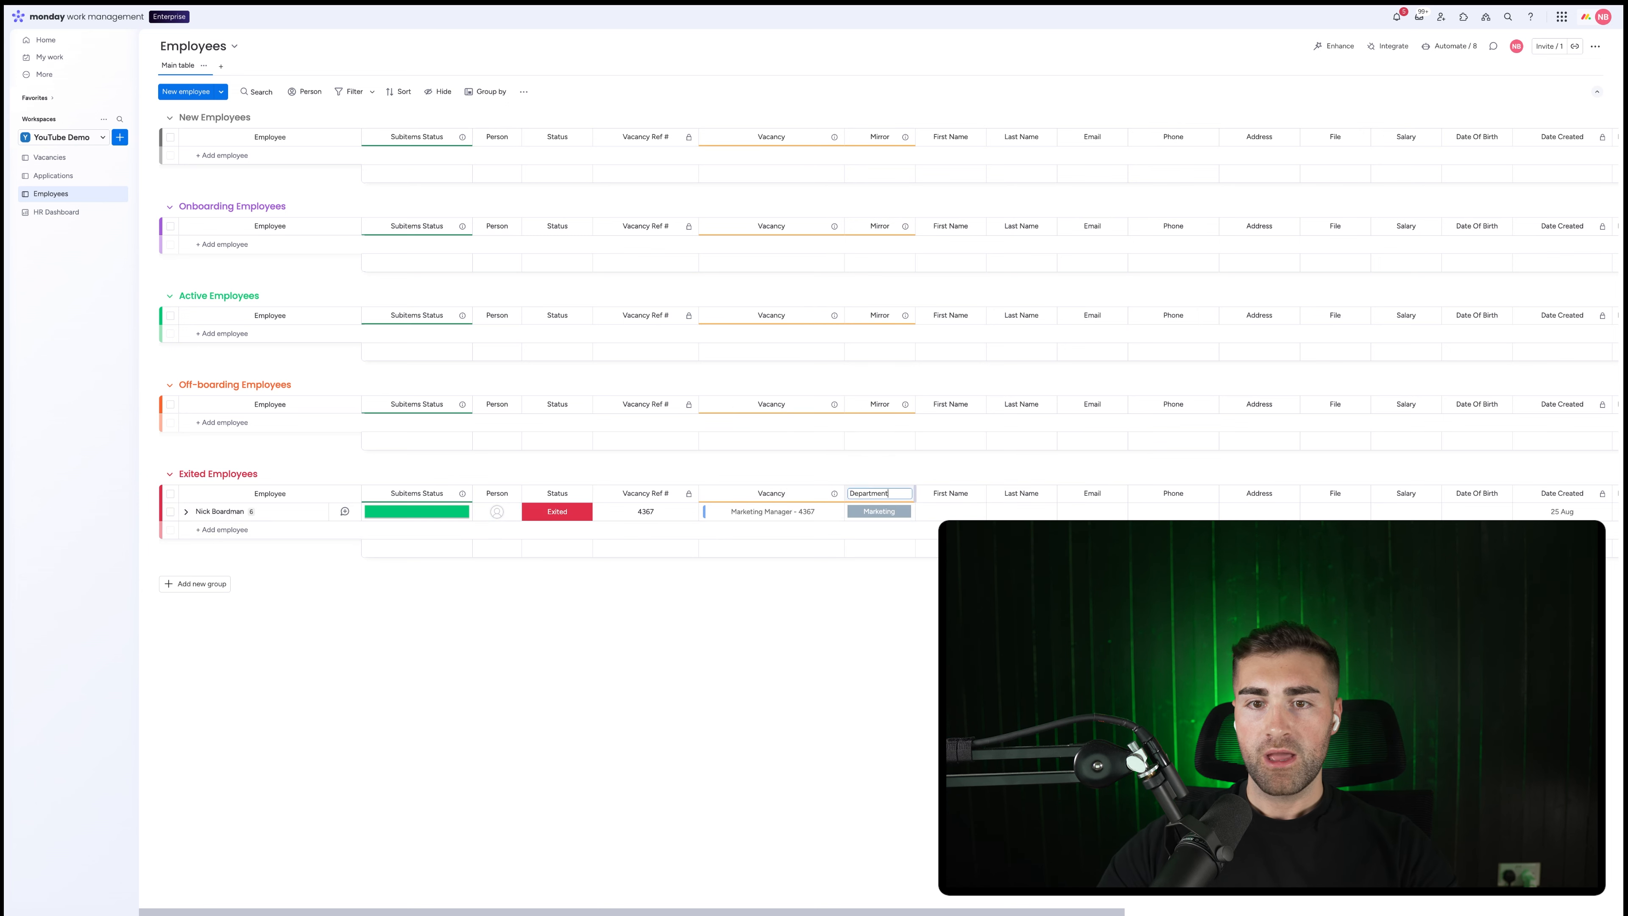
key(Return)
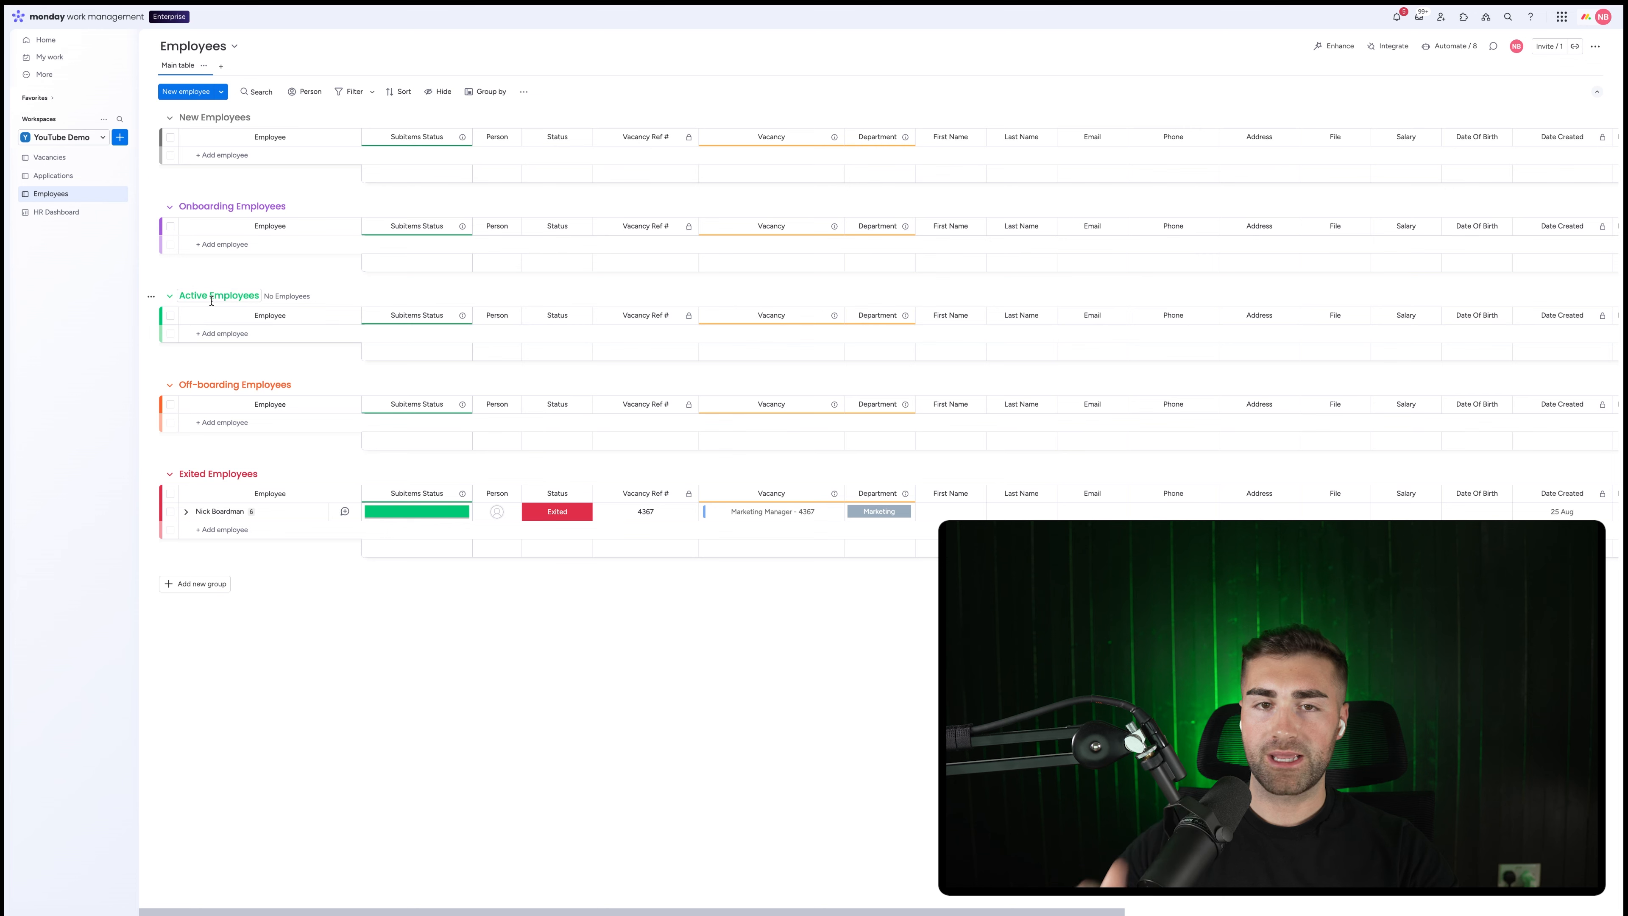
- Check the formula behind the Employees board's TTL column and return to the HR Dashboard
scroll(294, 291, right, 10)
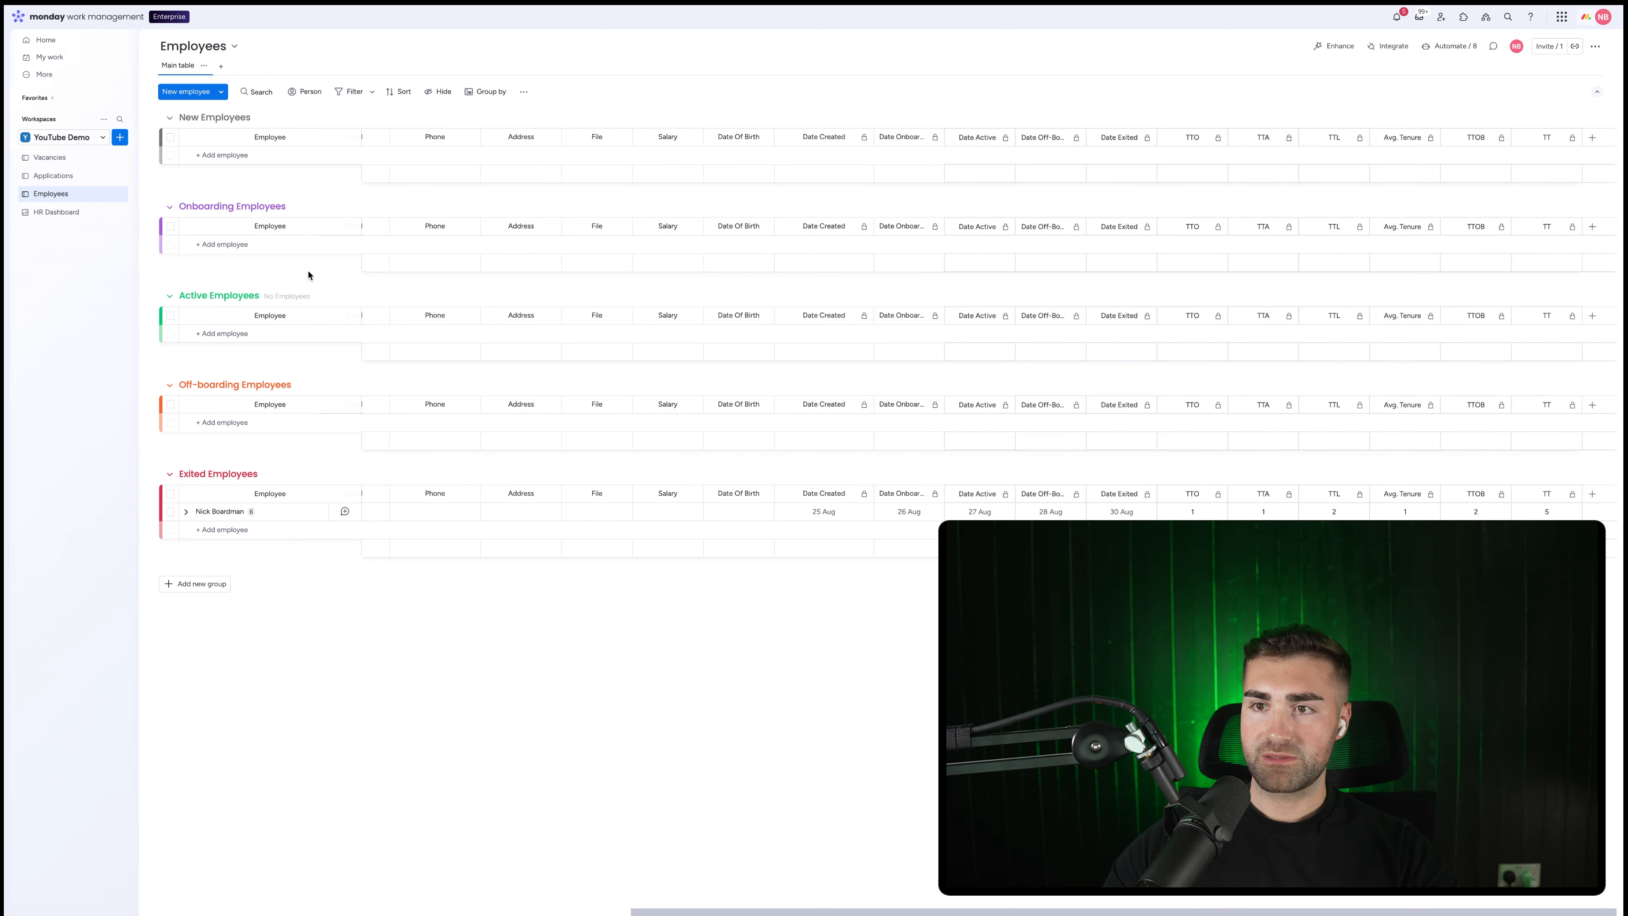
click(1338, 513)
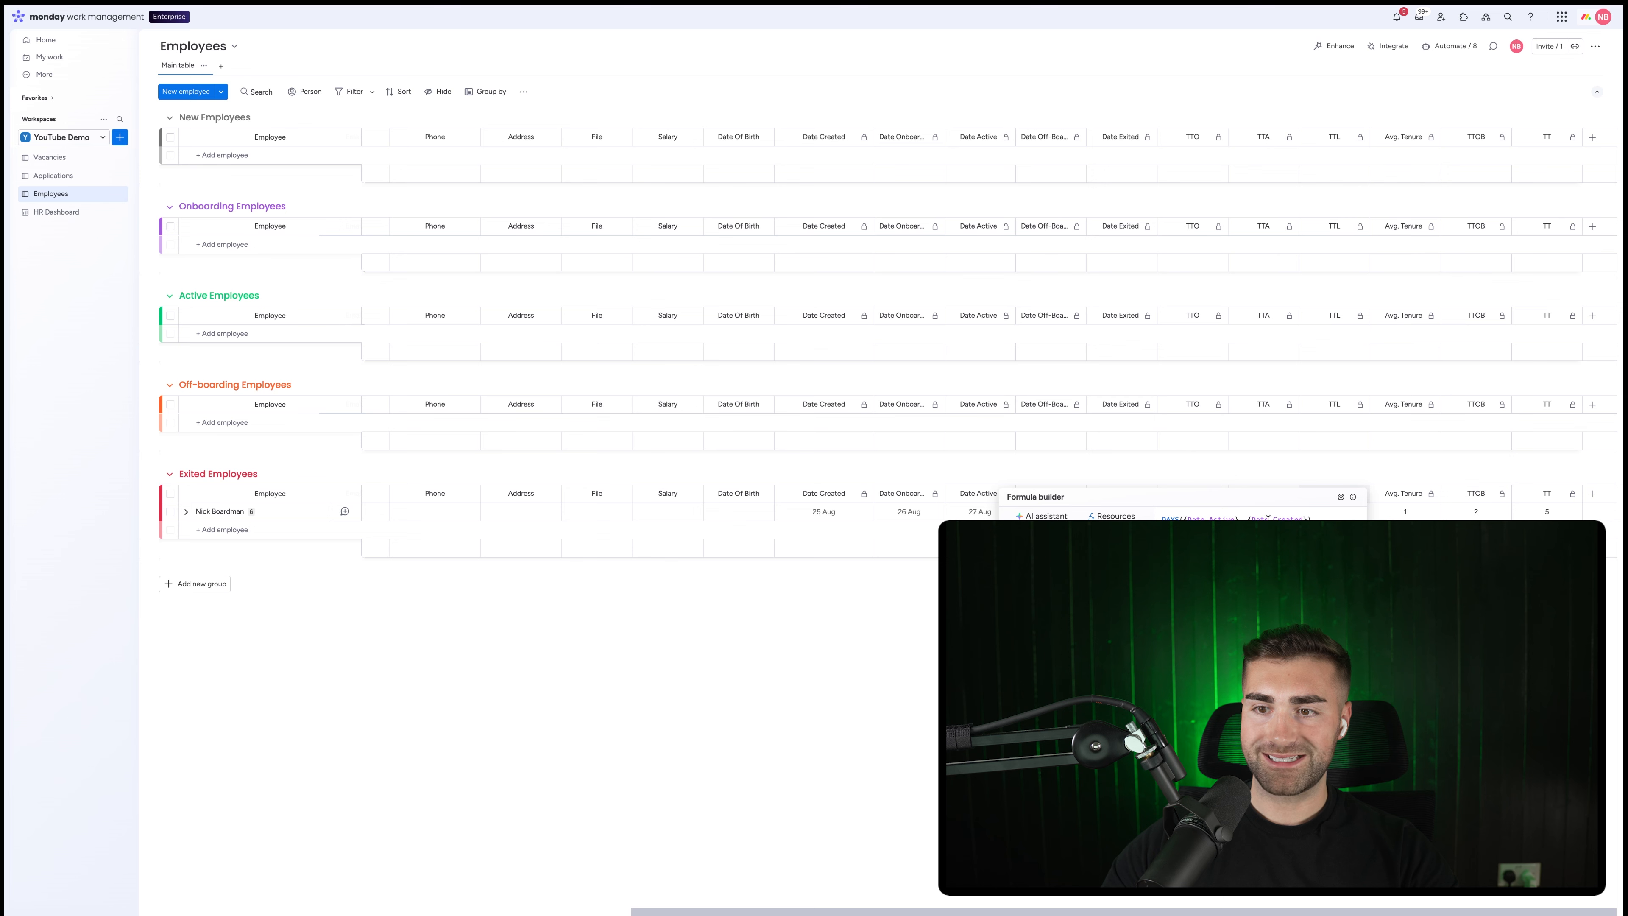
click(57, 213)
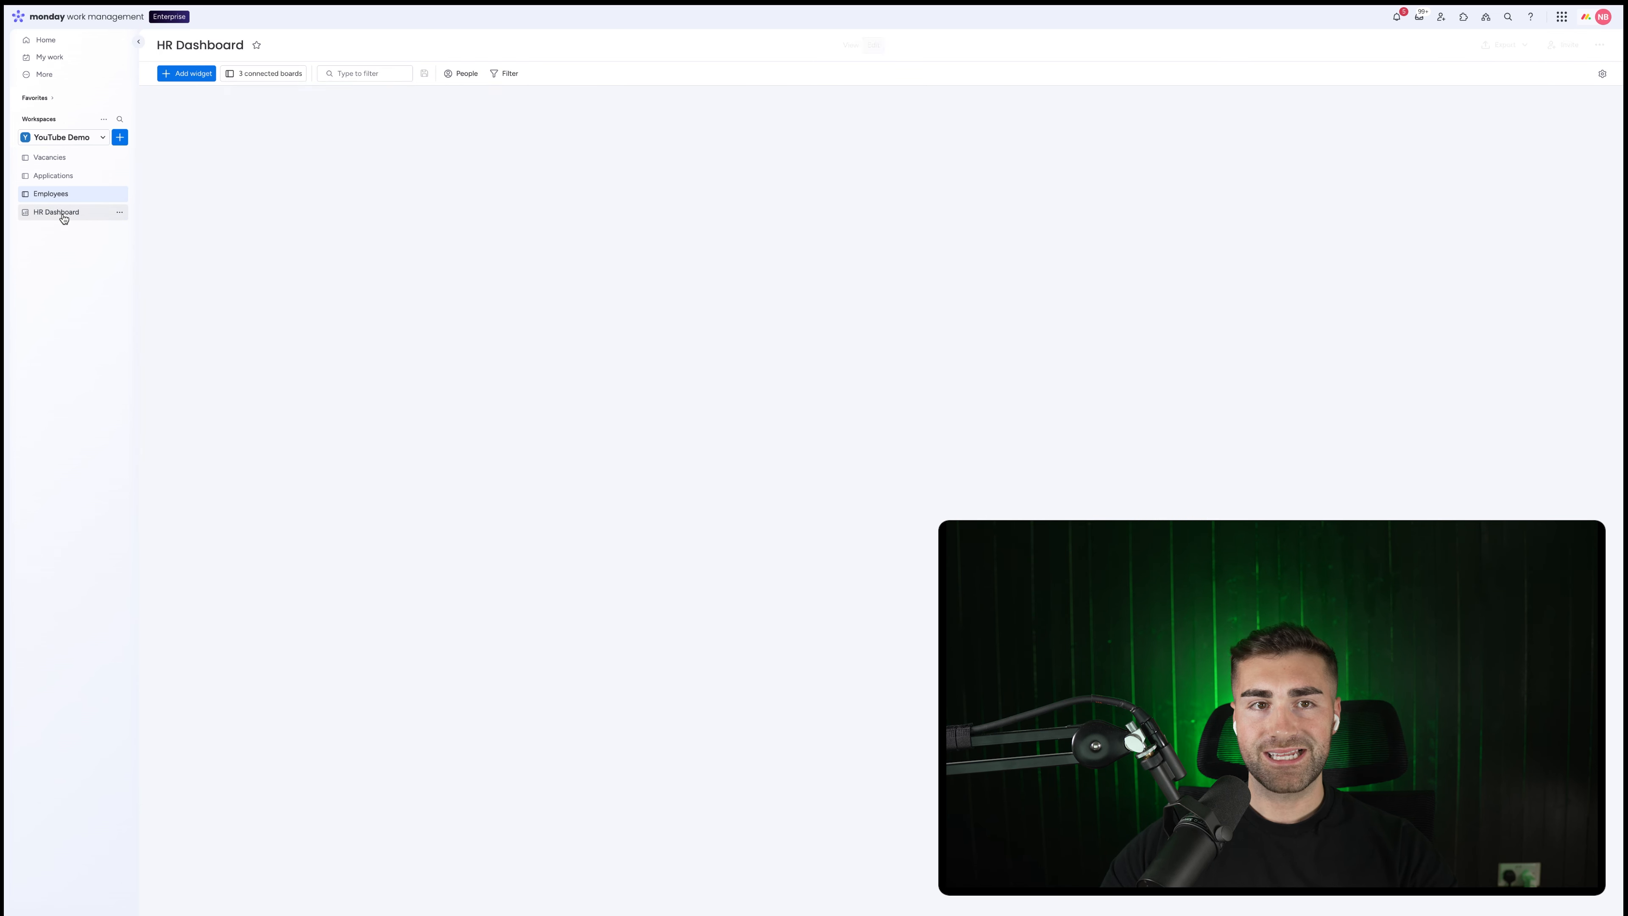
- Add a new Chart widget and limit it to the Employees board by excluding Vacancies and Applications
click(199, 74)
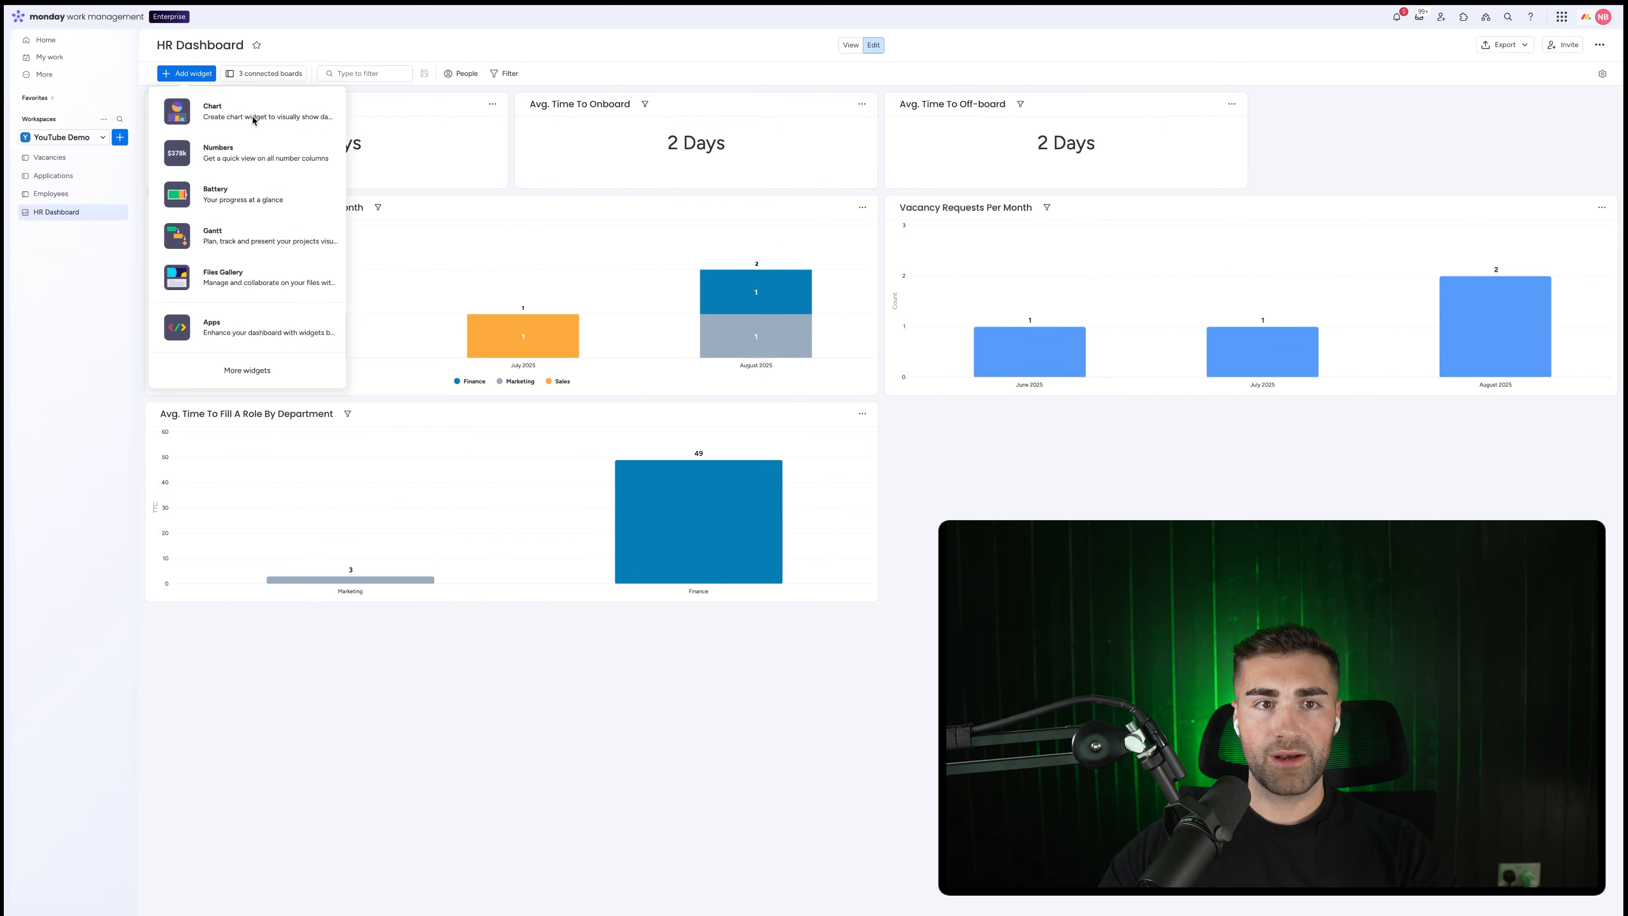
click(213, 116)
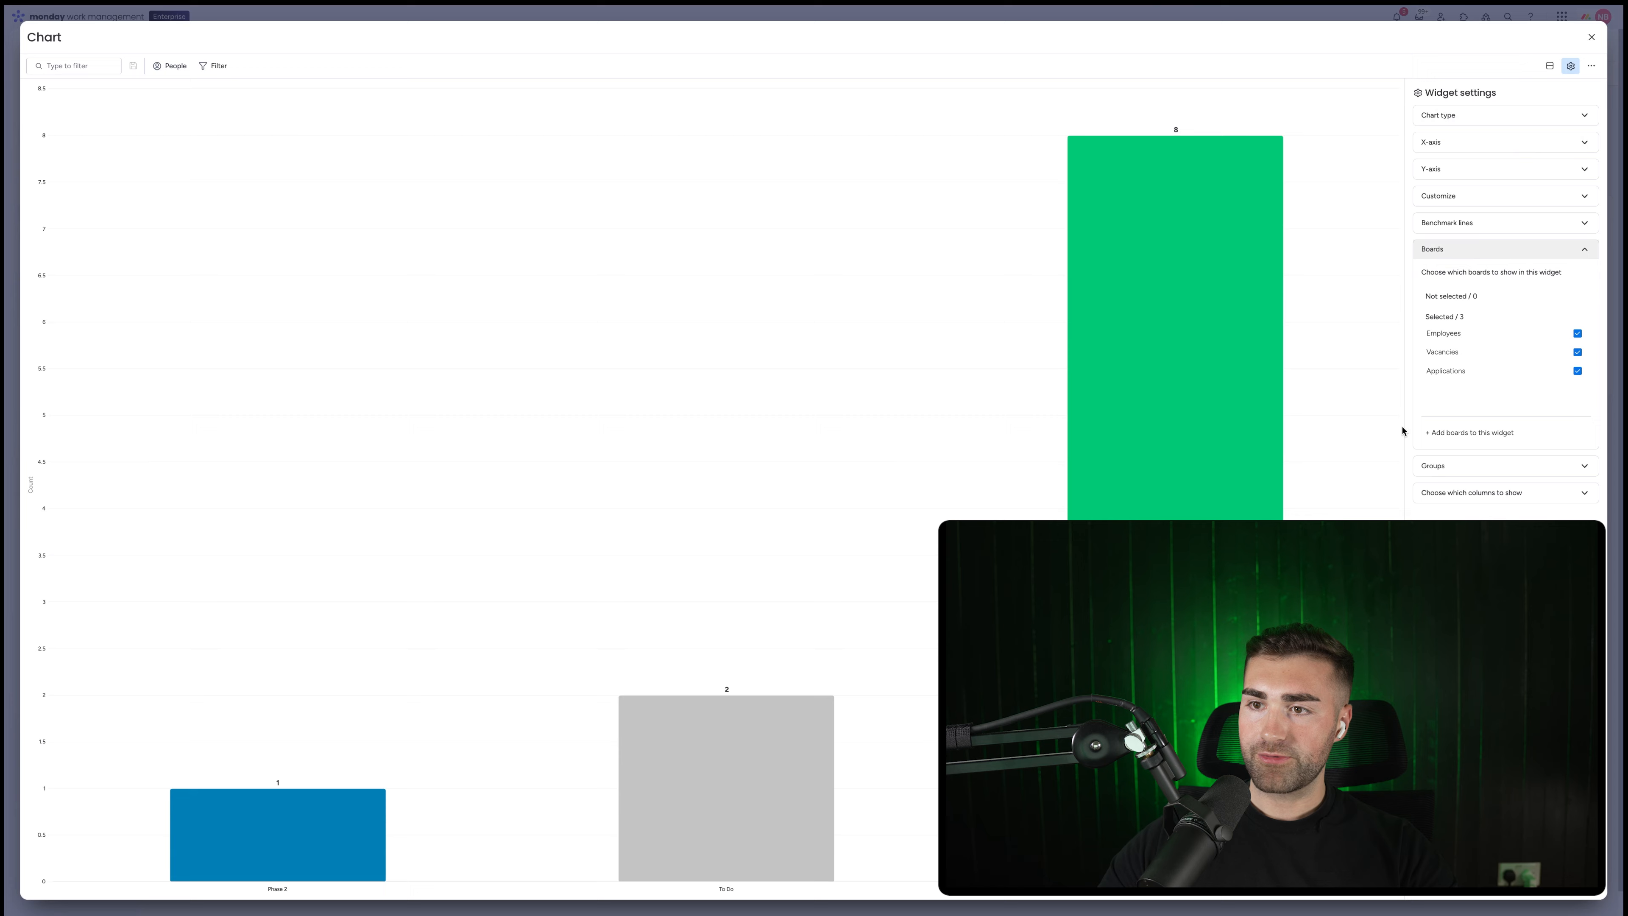
click(1441, 372)
click(1441, 371)
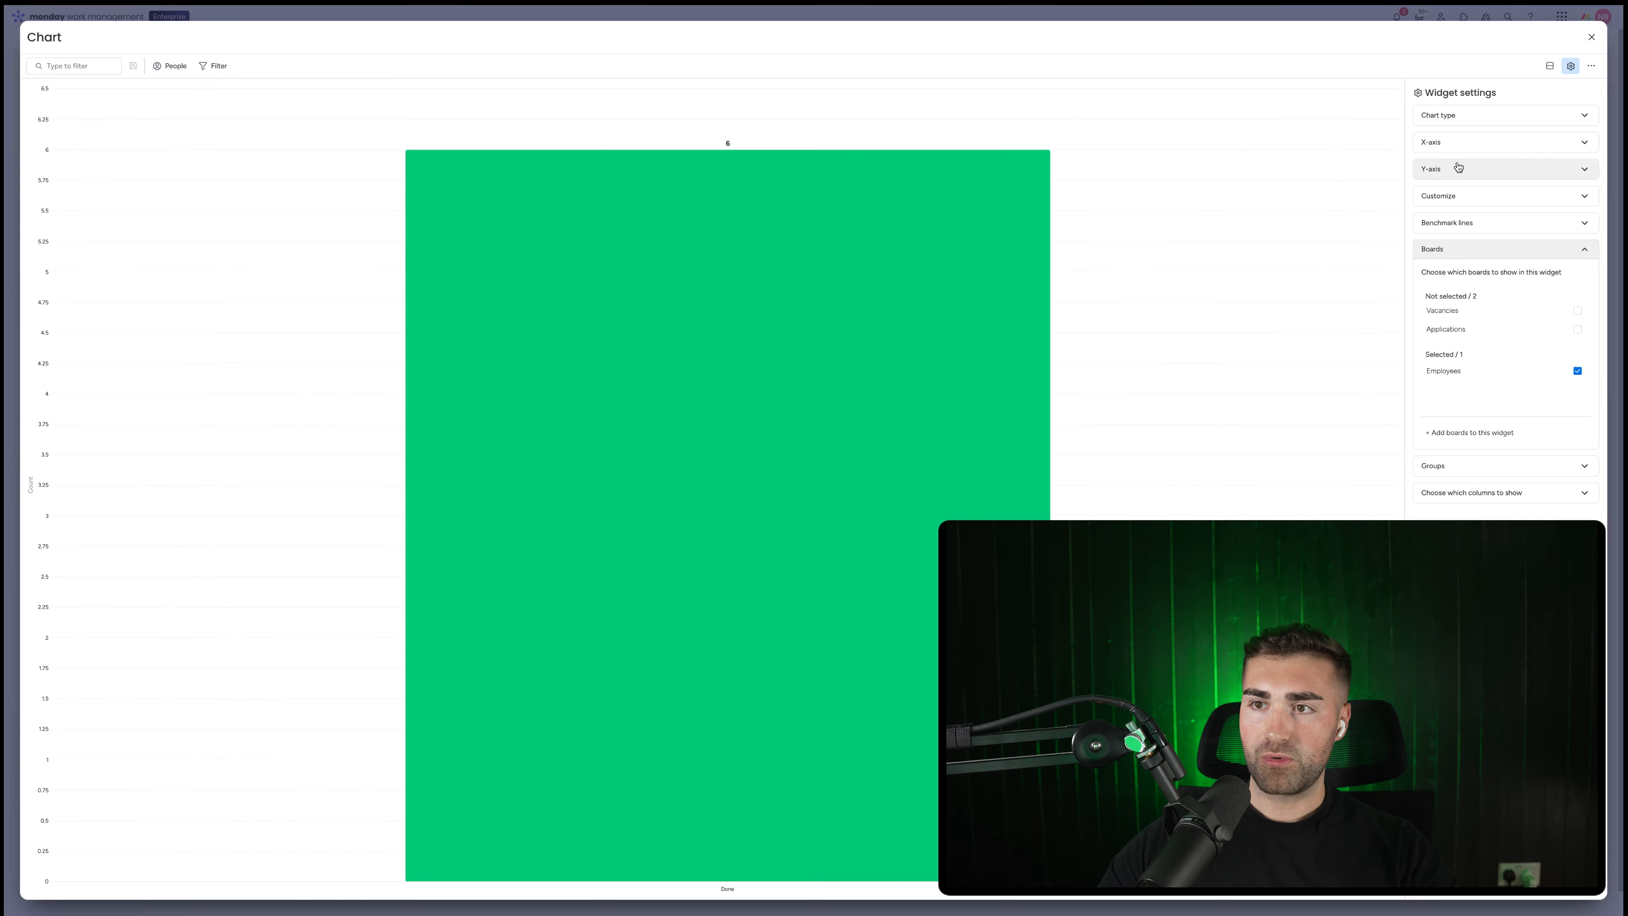
click(1470, 122)
click(1515, 120)
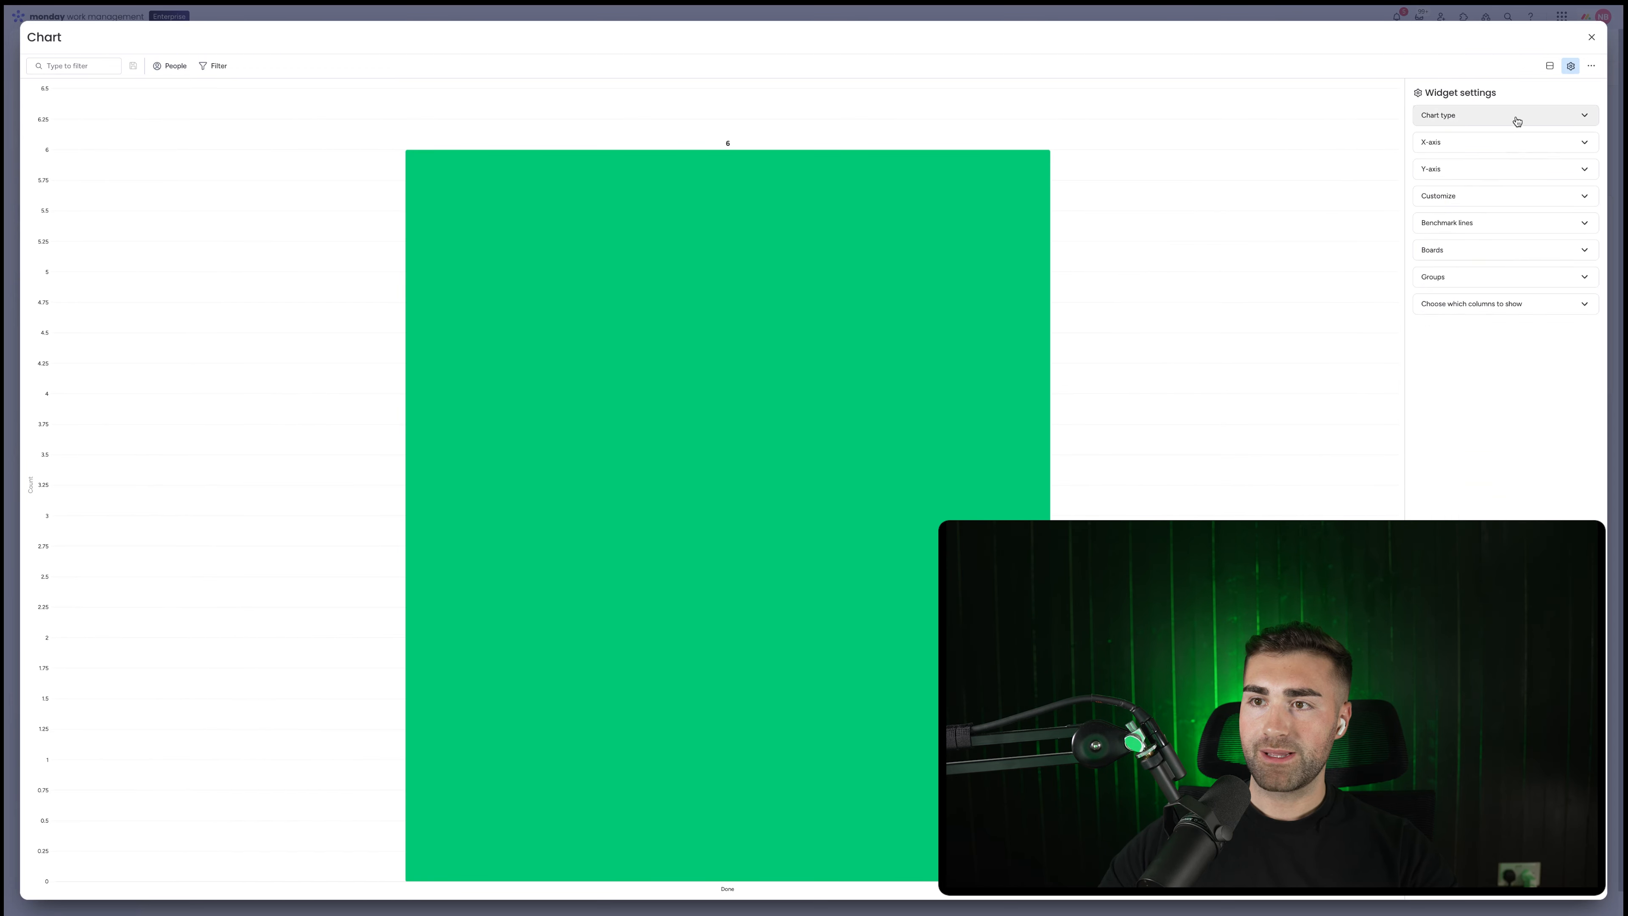
- Switch the chart's X-axis to one-by-one column selection and use the Employees board's Department column
click(1487, 142)
click(1550, 186)
click(1537, 207)
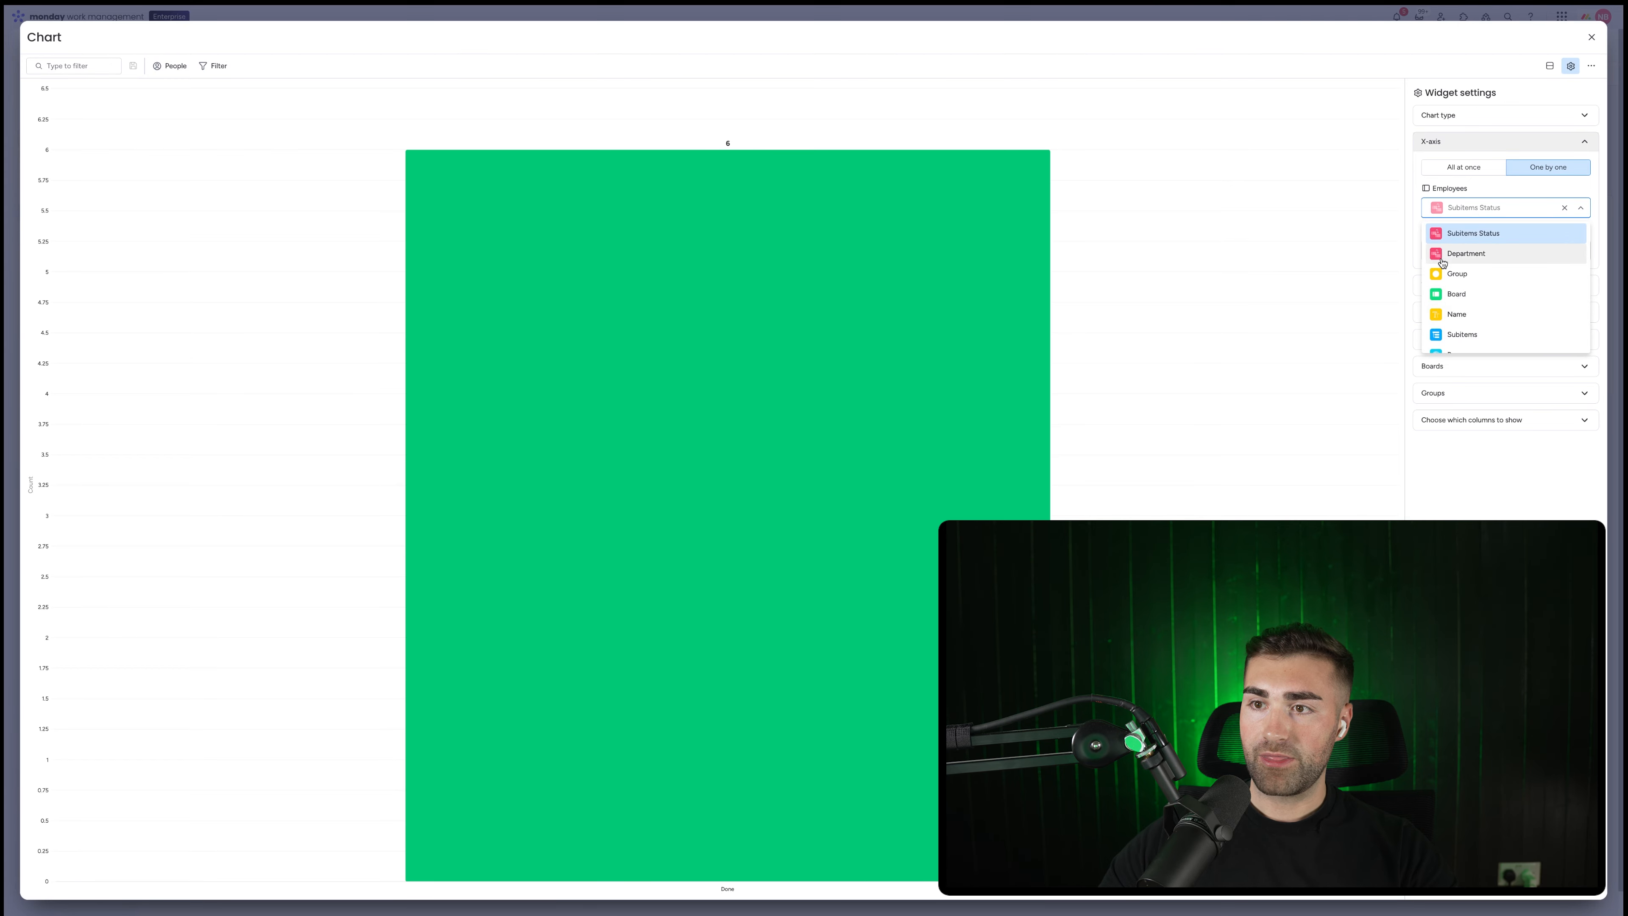
scroll(1457, 241, down, 1)
click(1456, 242)
mouse_move(733, 368)
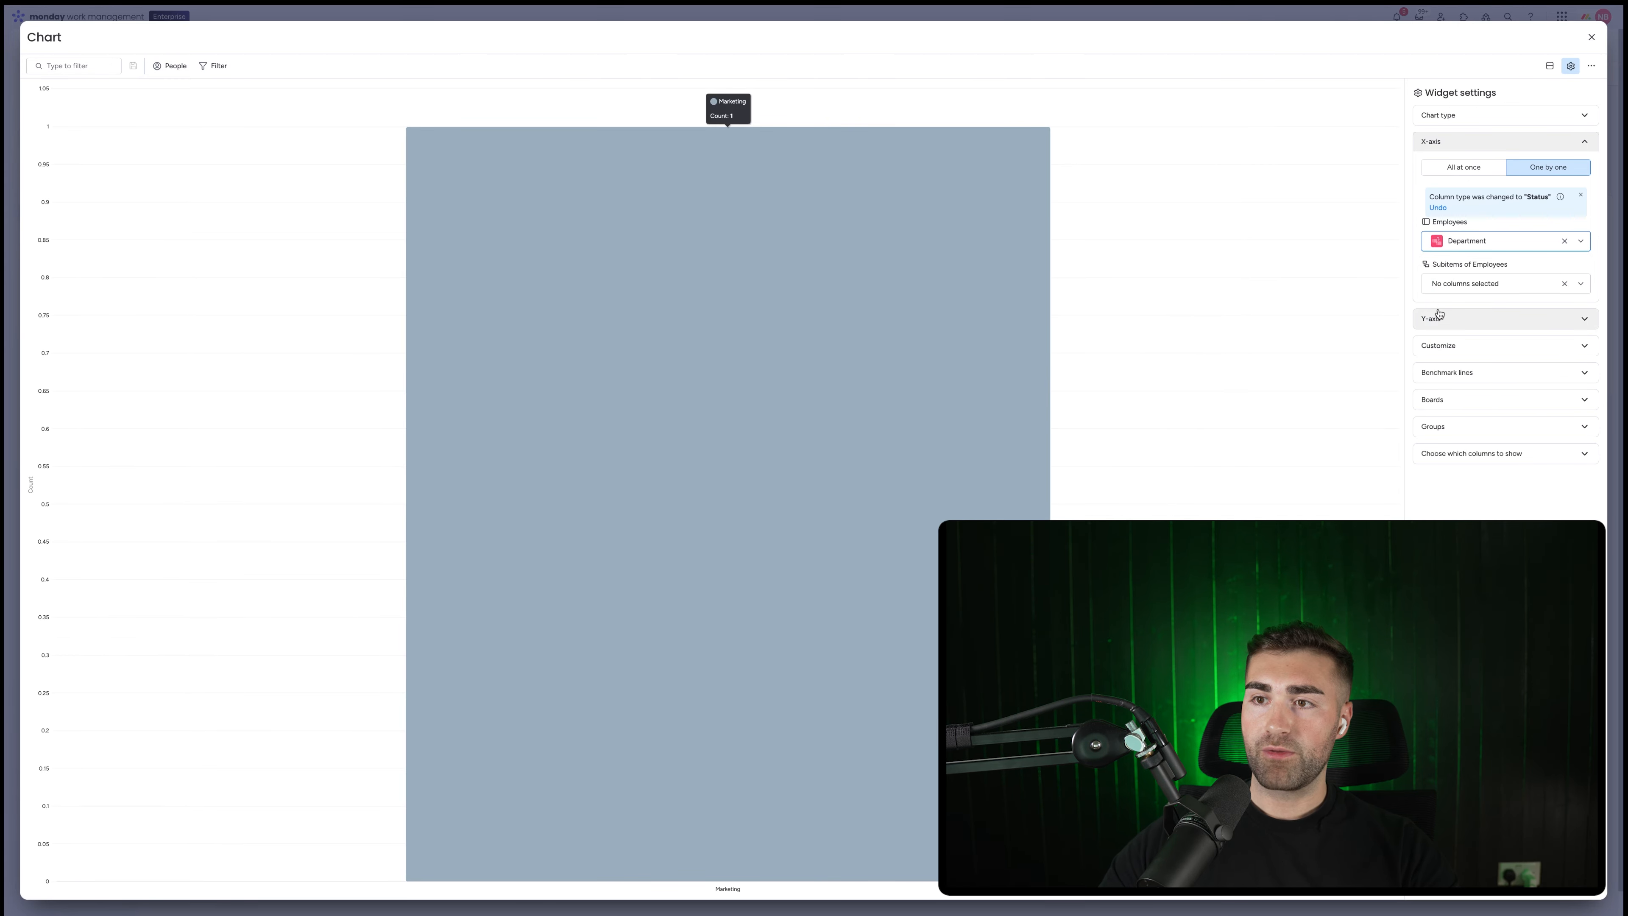
- Switch the chart's Y-axis to one-by-one selection, plot TTL instead of Count items, and return to the dashboard
click(1435, 318)
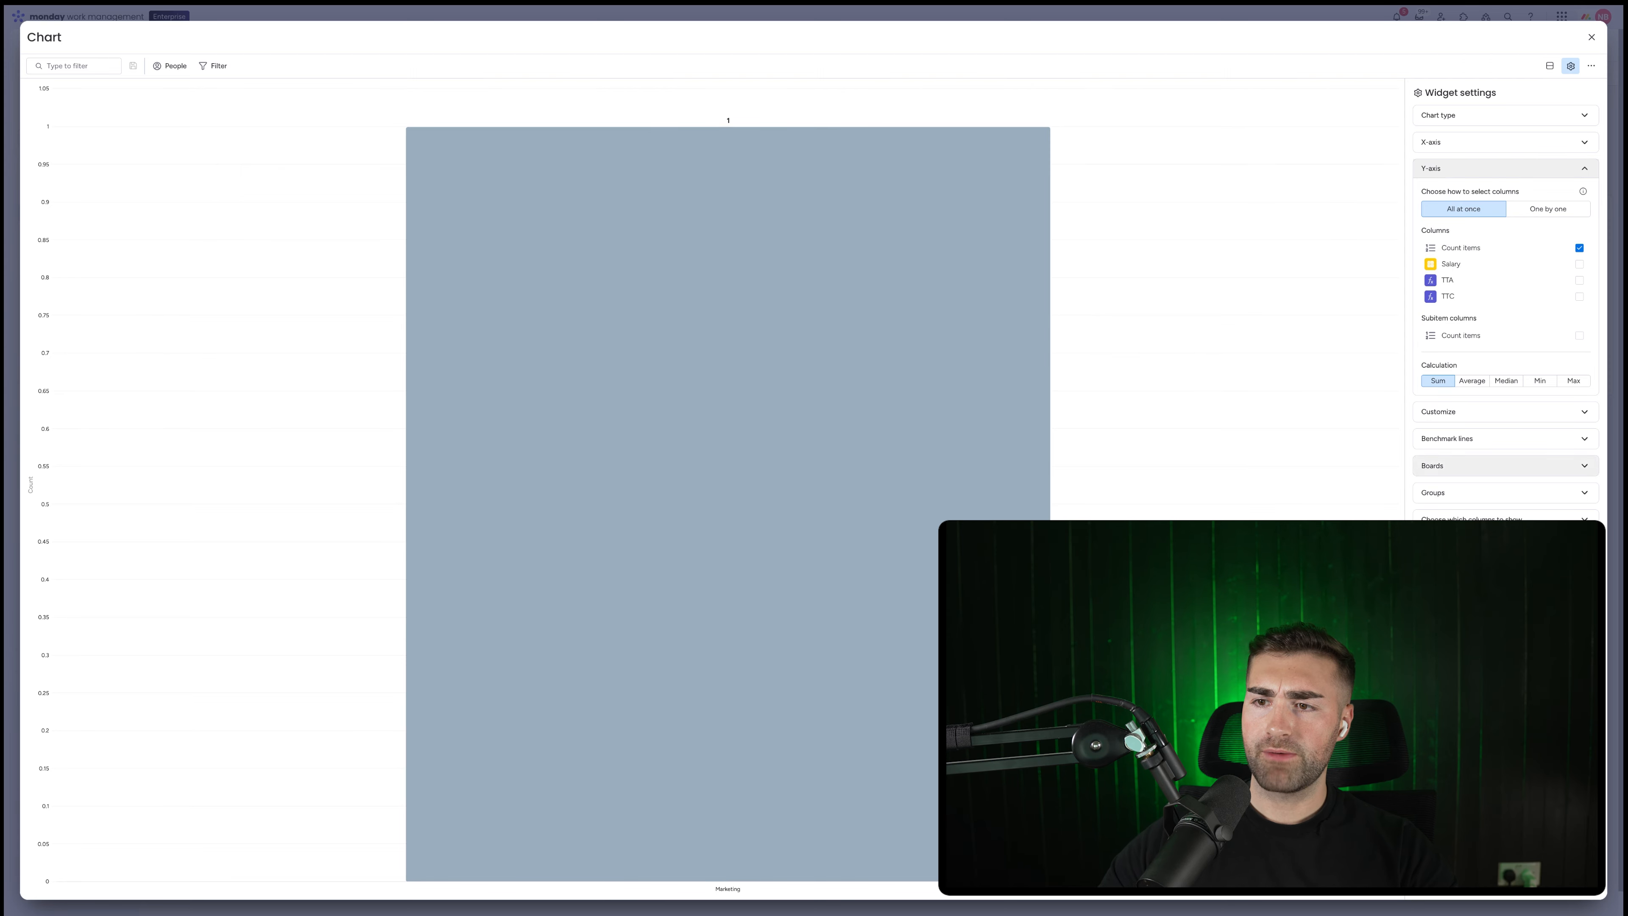
click(1451, 465)
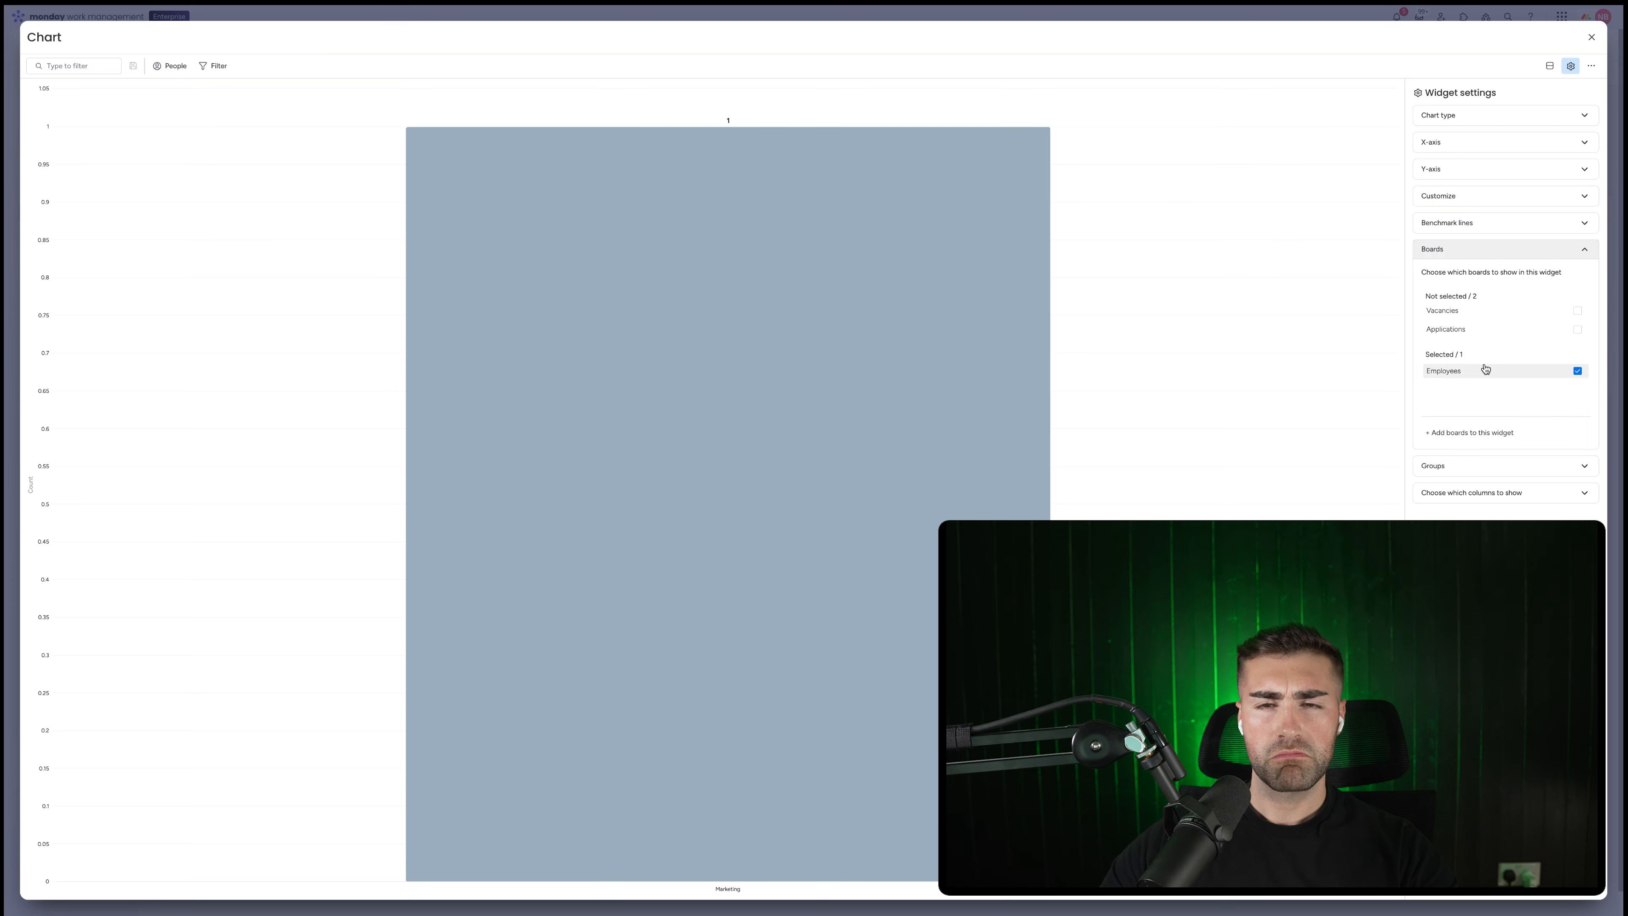
click(1475, 142)
click(1505, 210)
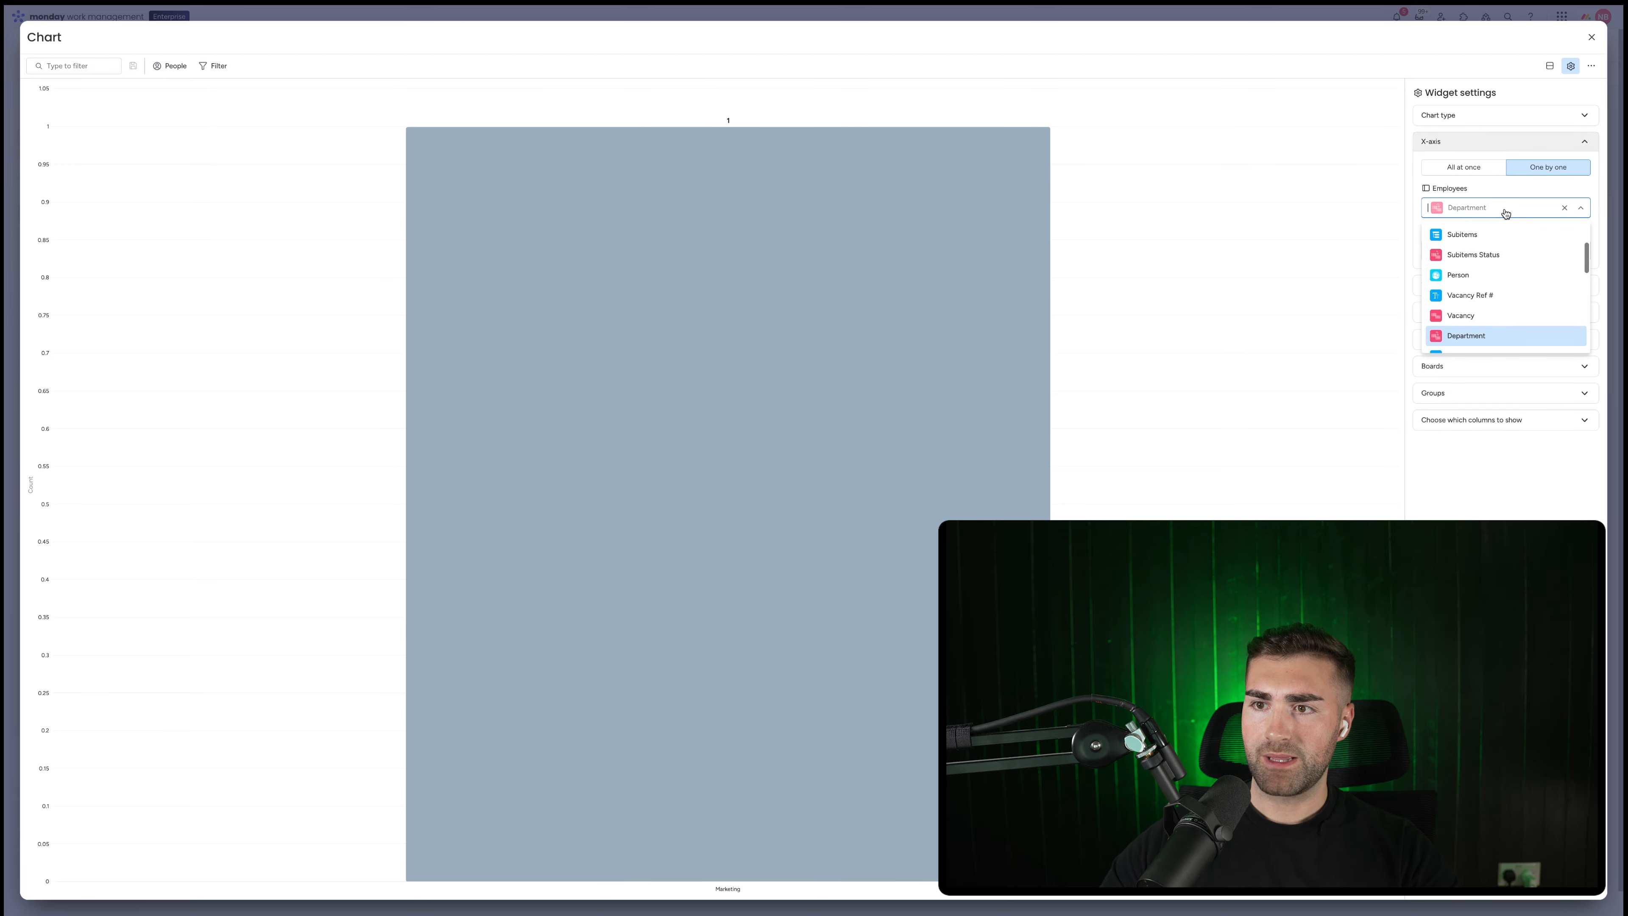
click(1486, 147)
click(1506, 174)
click(1548, 209)
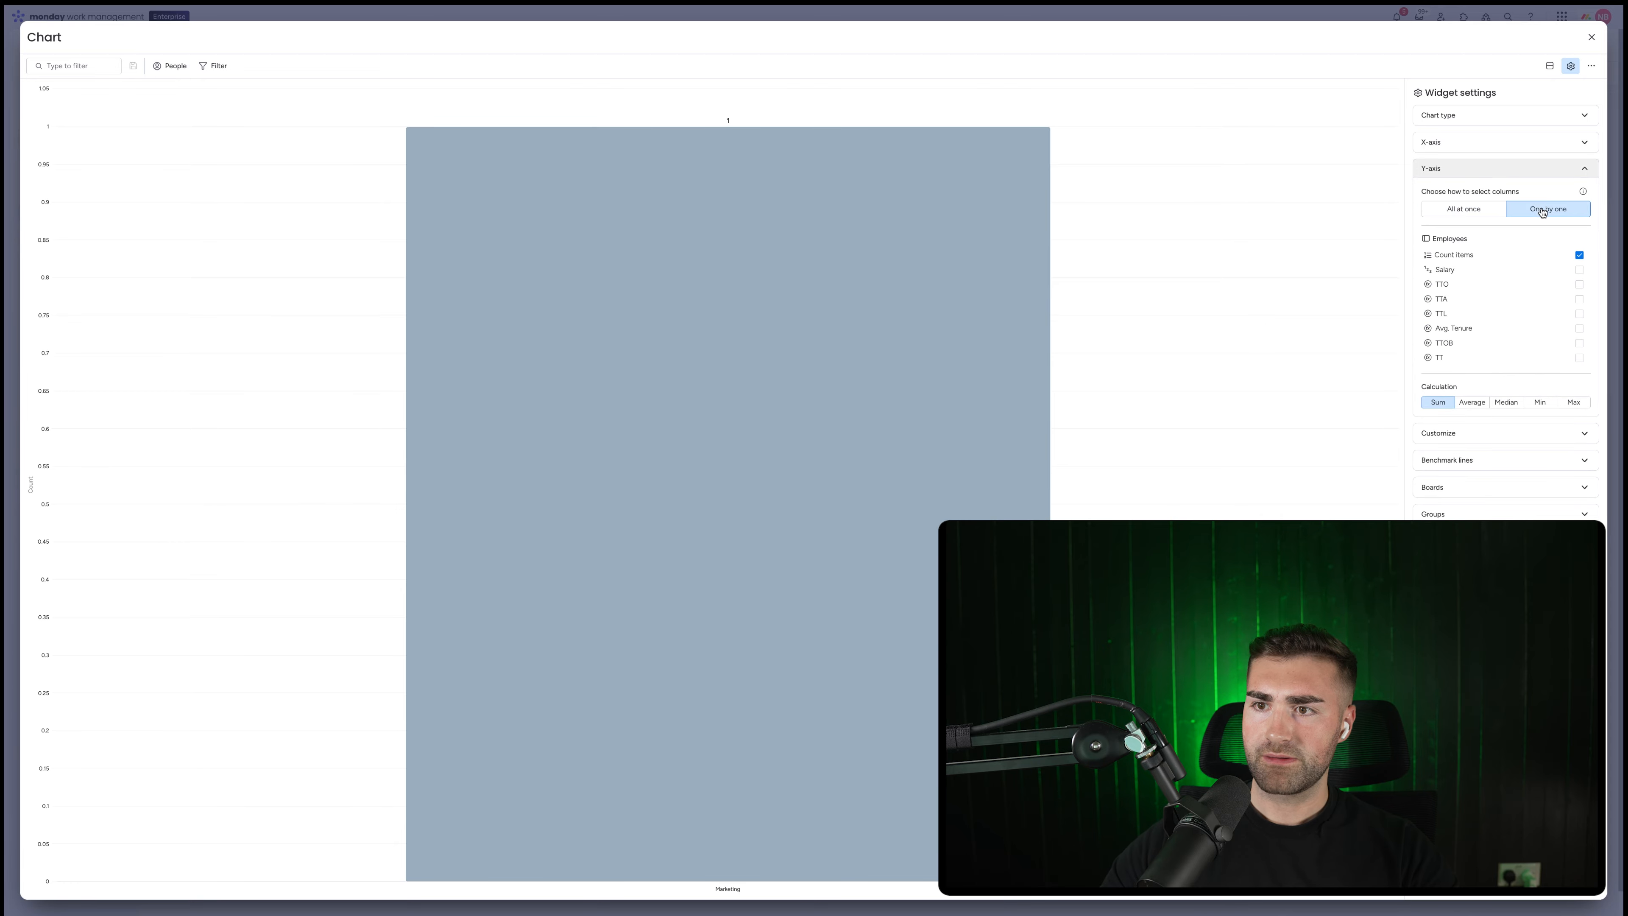
click(1477, 263)
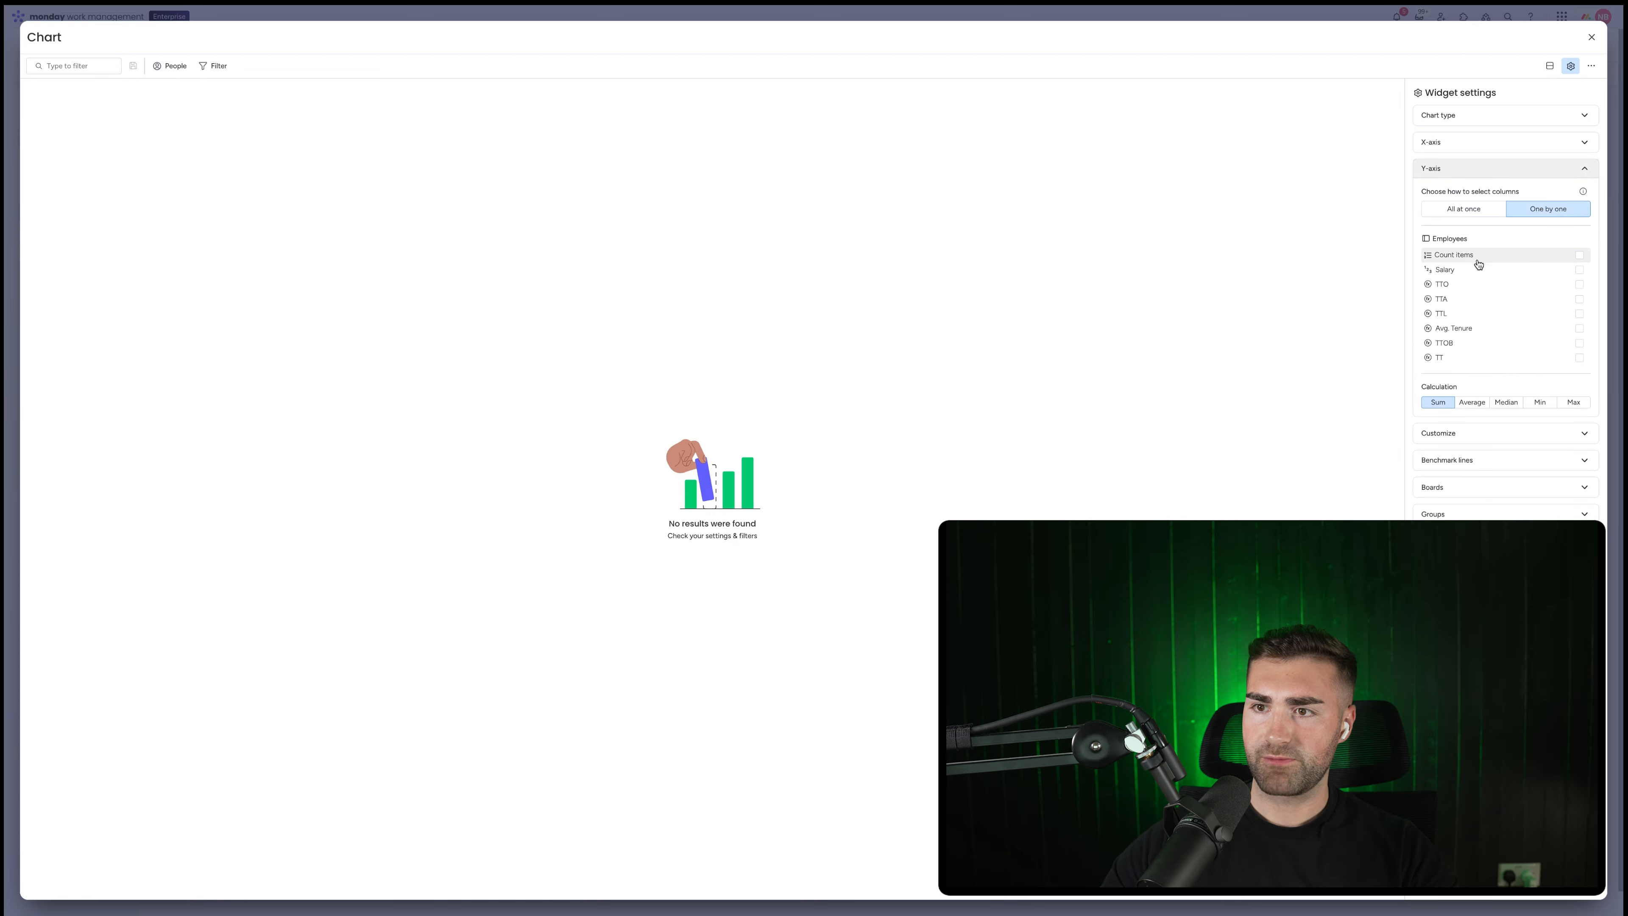
click(1473, 319)
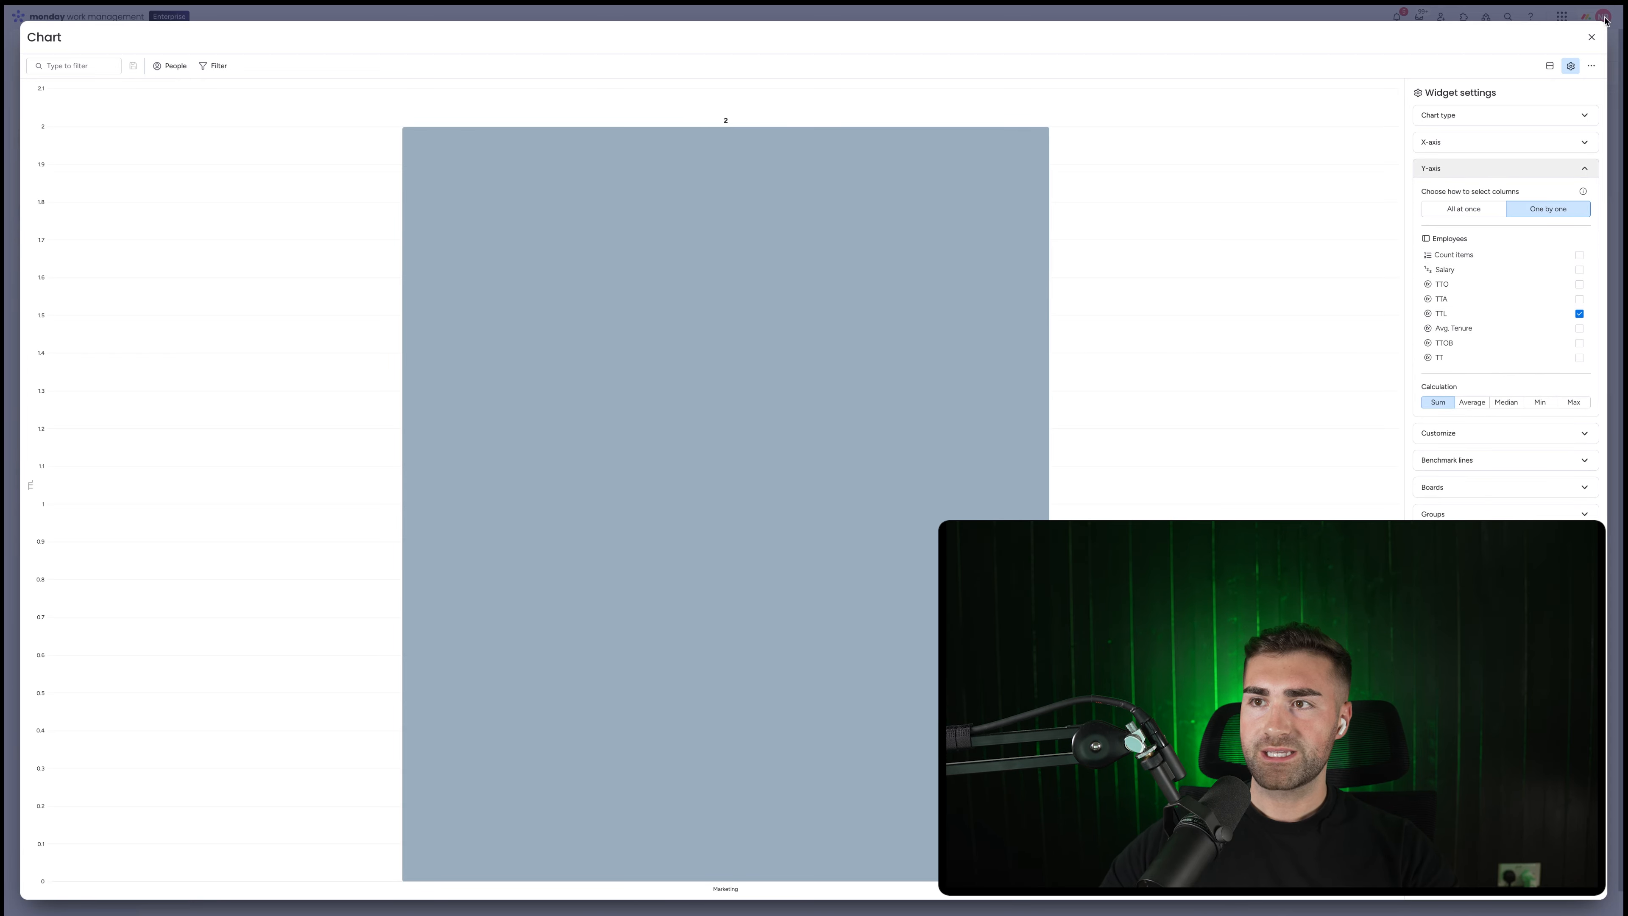
click(1591, 38)
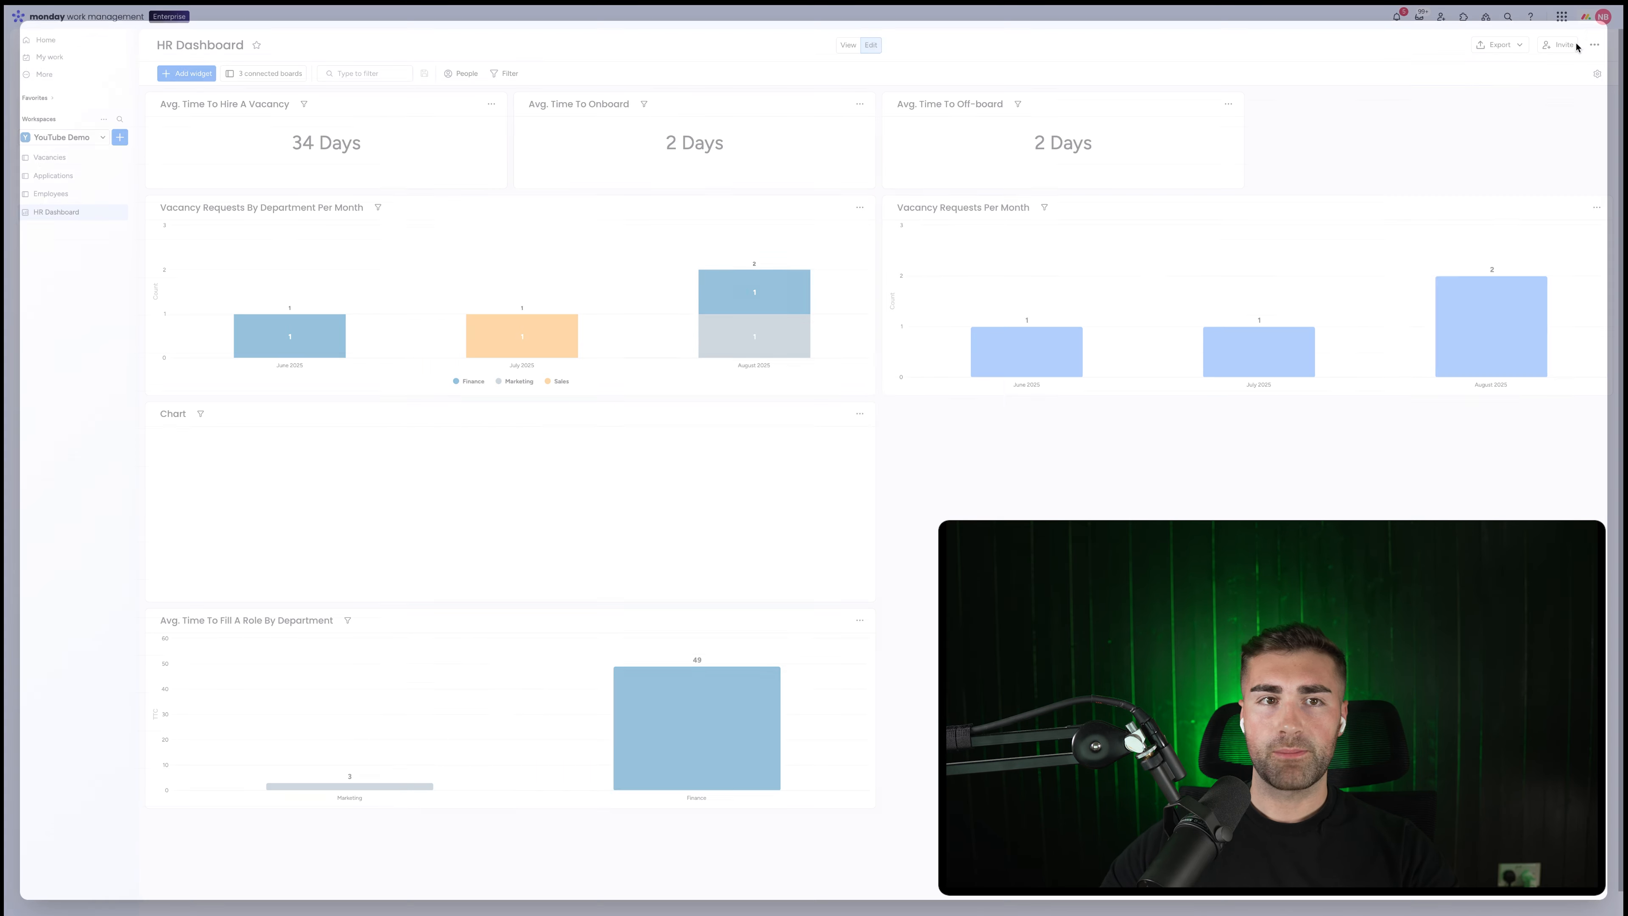
- Begin the new chart's title with "Avg" and set its Y-axis calculation to Average
click(172, 414)
text(Avg)
click(859, 413)
click(887, 439)
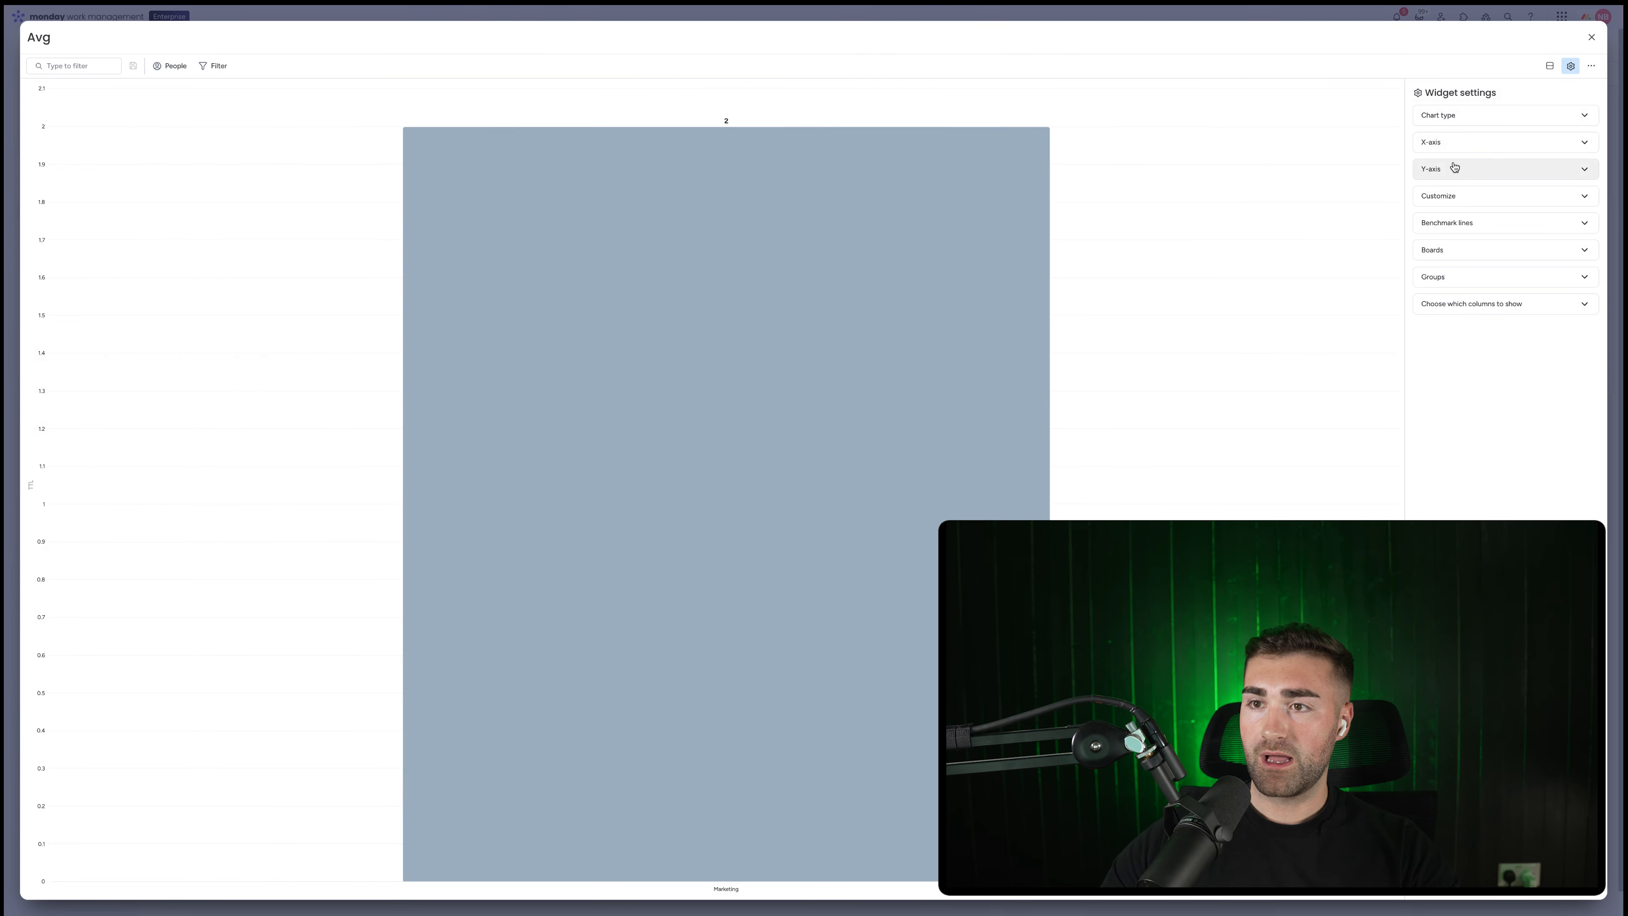
click(1453, 170)
click(1471, 401)
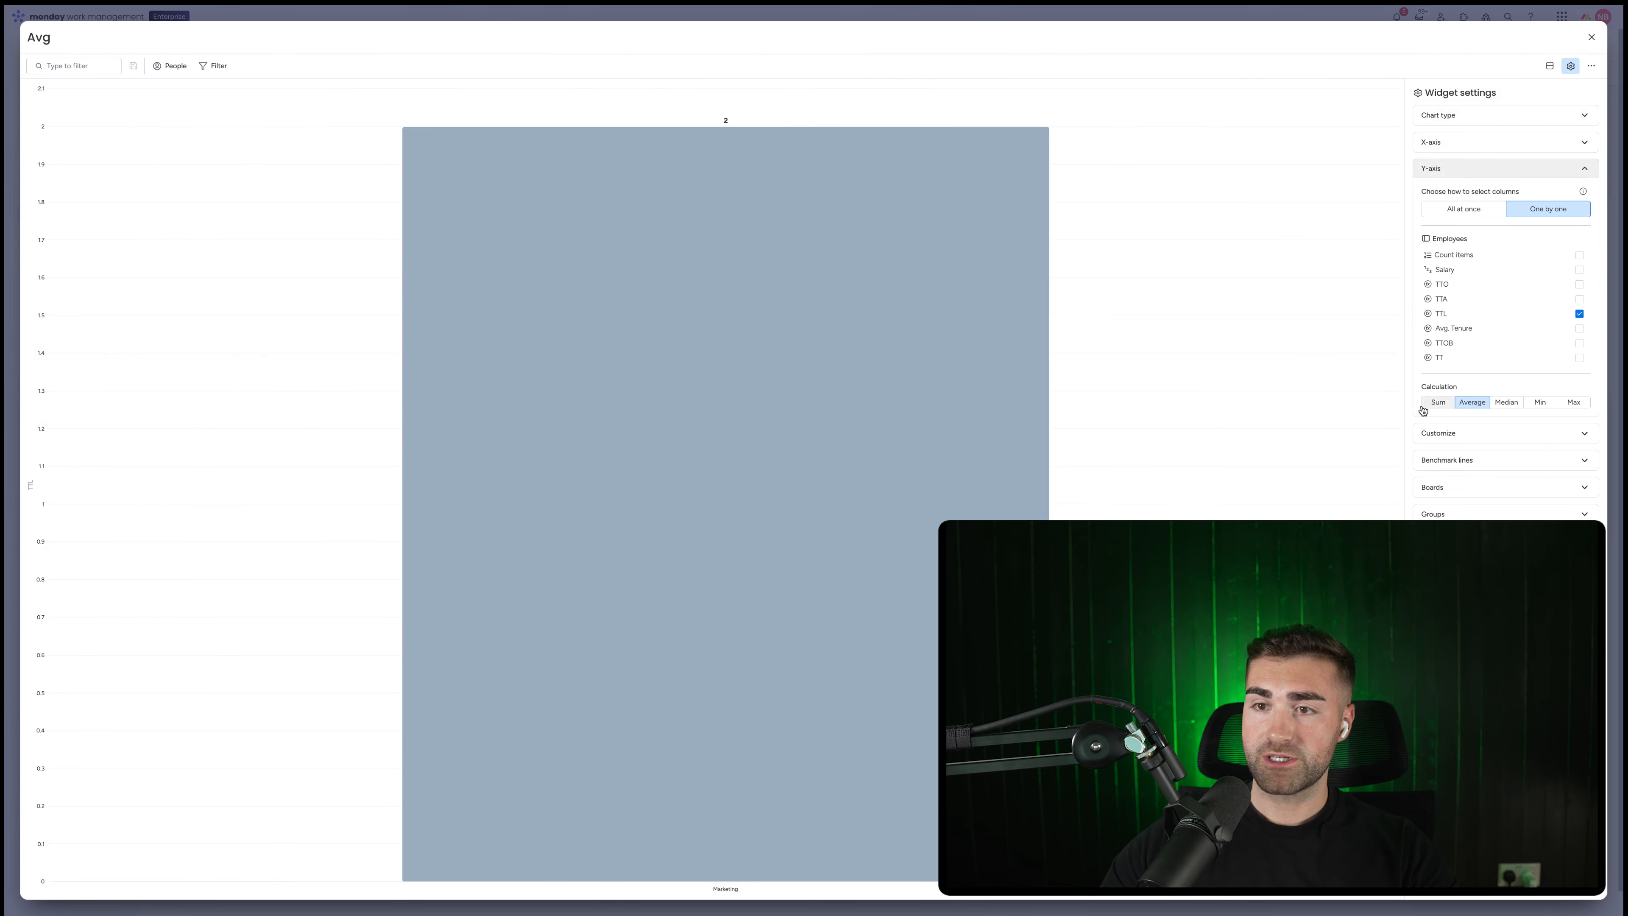
- Complete the chart's title as "Avg. Time To Onboard By Employee Department" and return to the dashboard
click(77, 37)
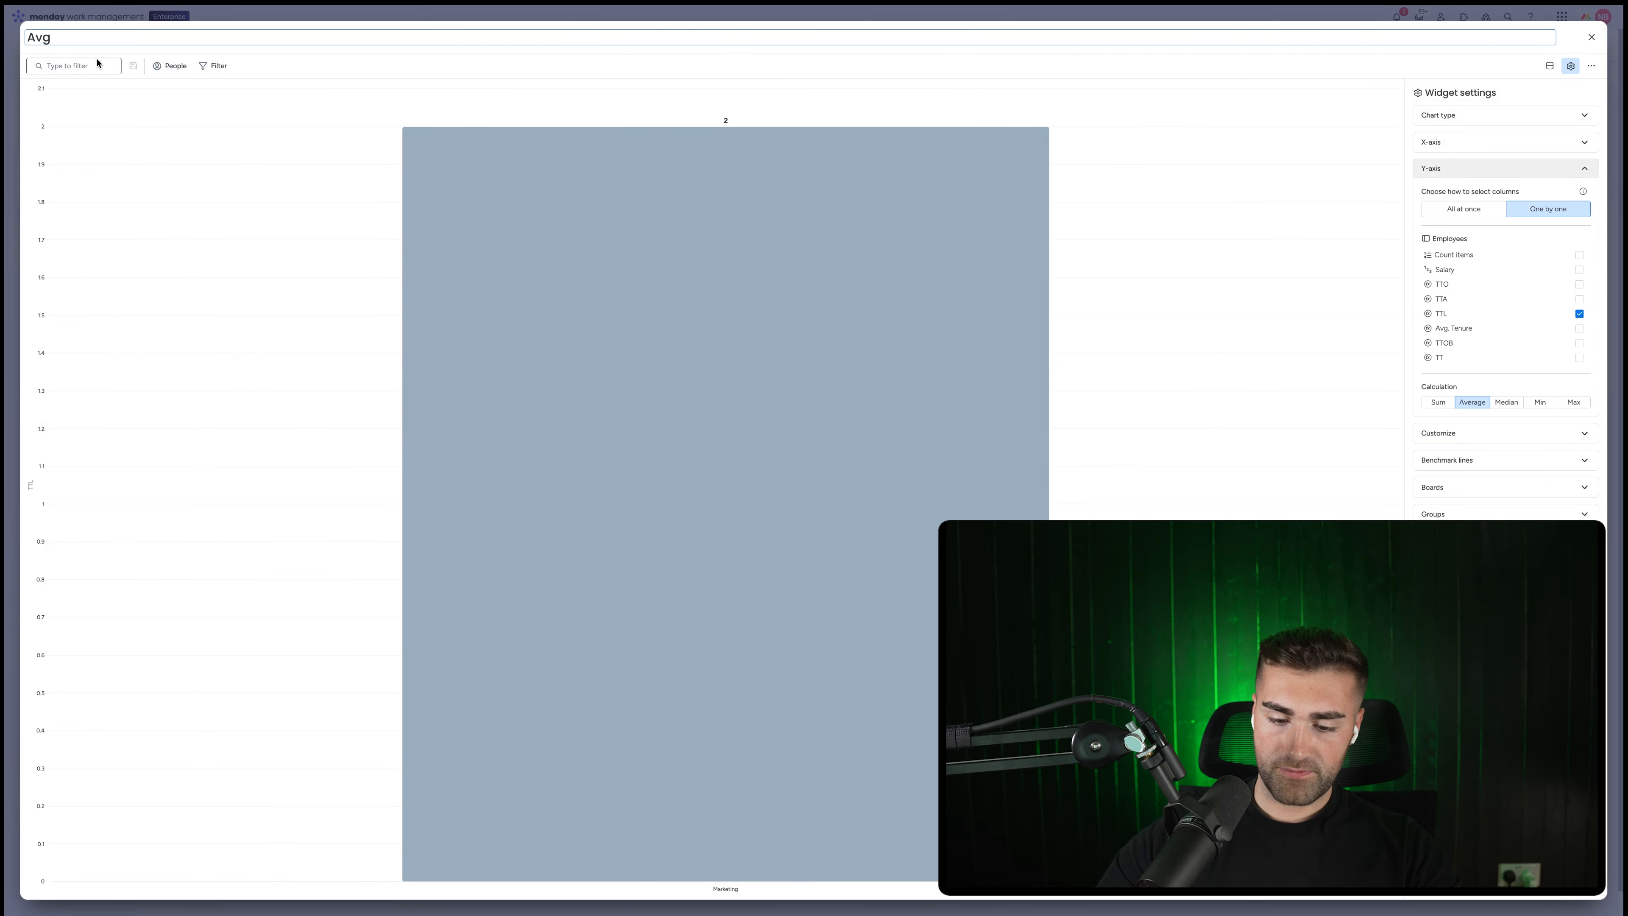
text(. Time To Onboard By)
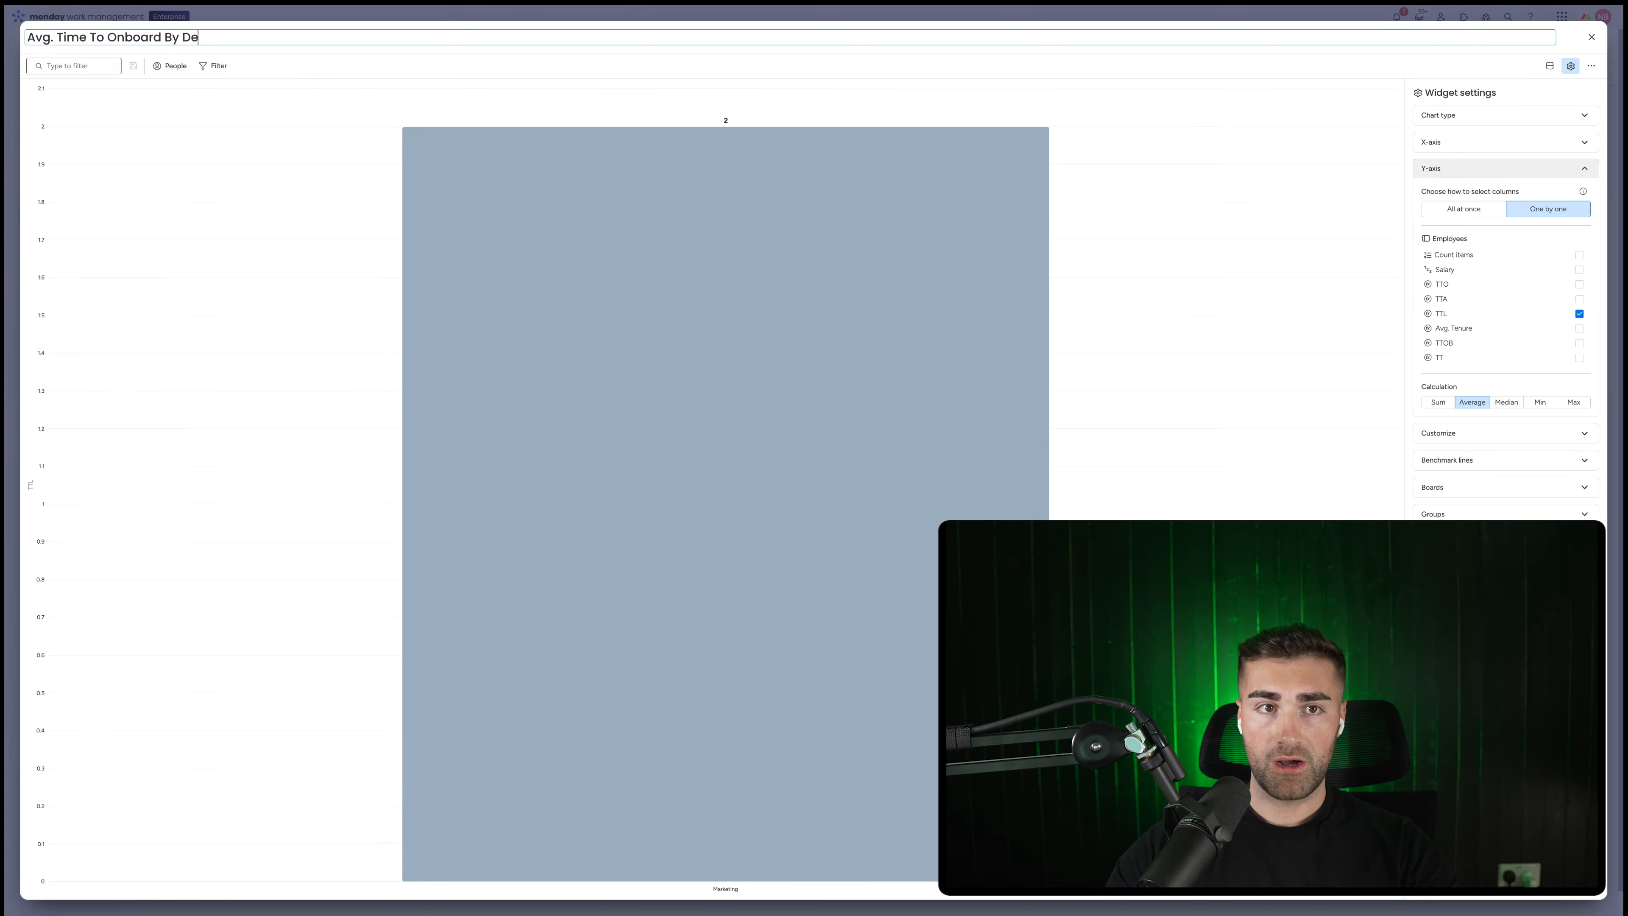
text( Employee )
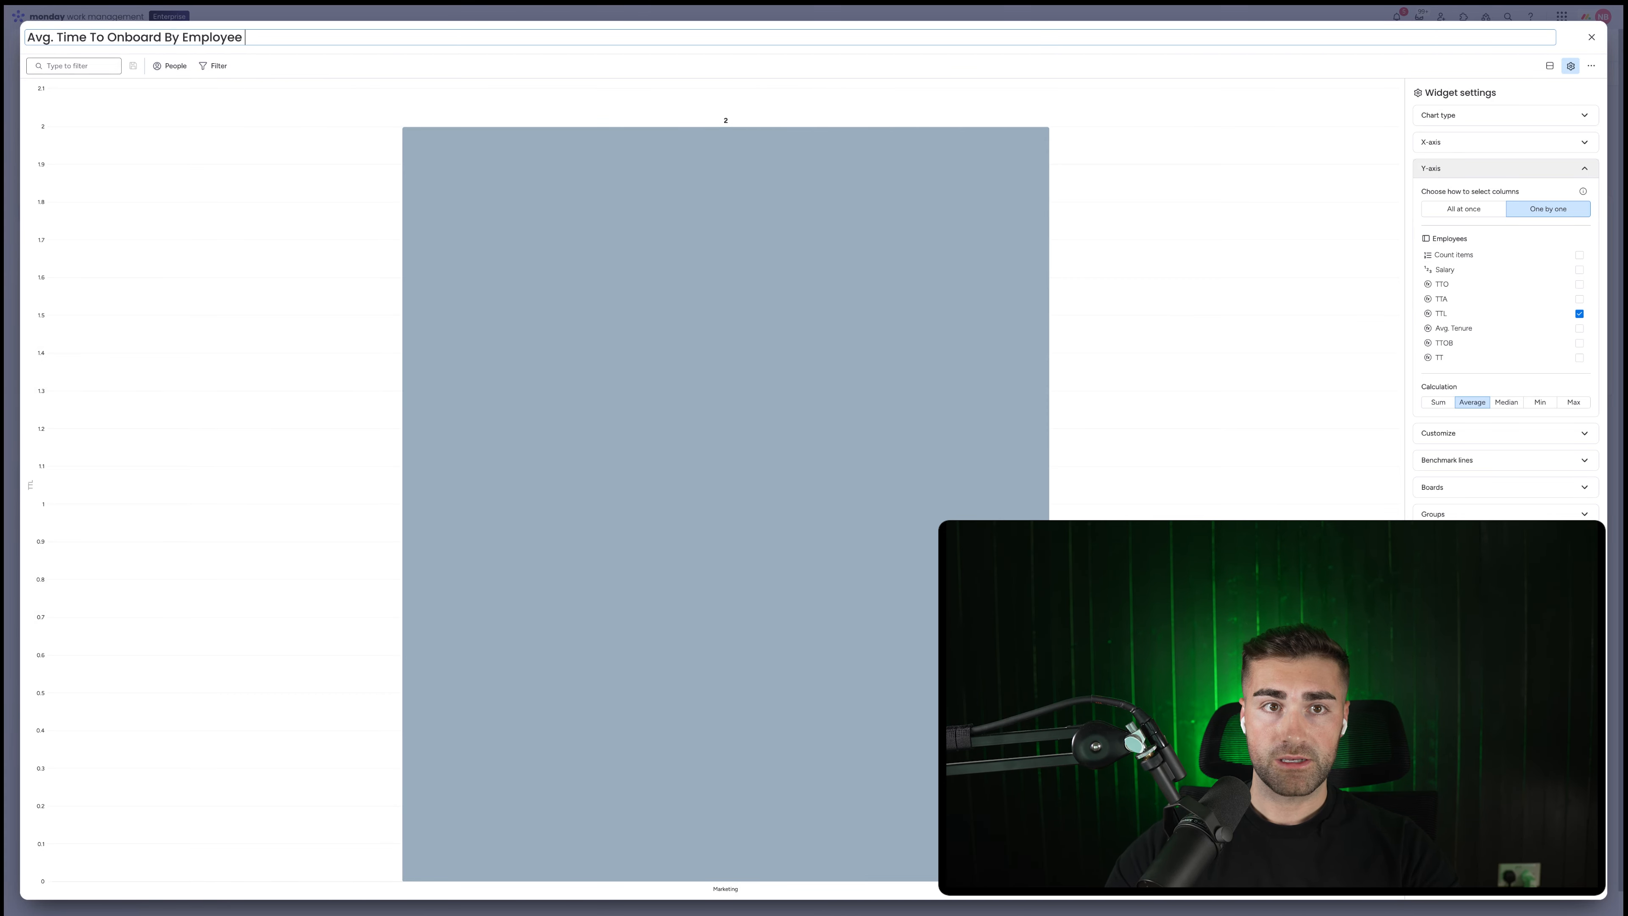
text(Department)
key(Escape)
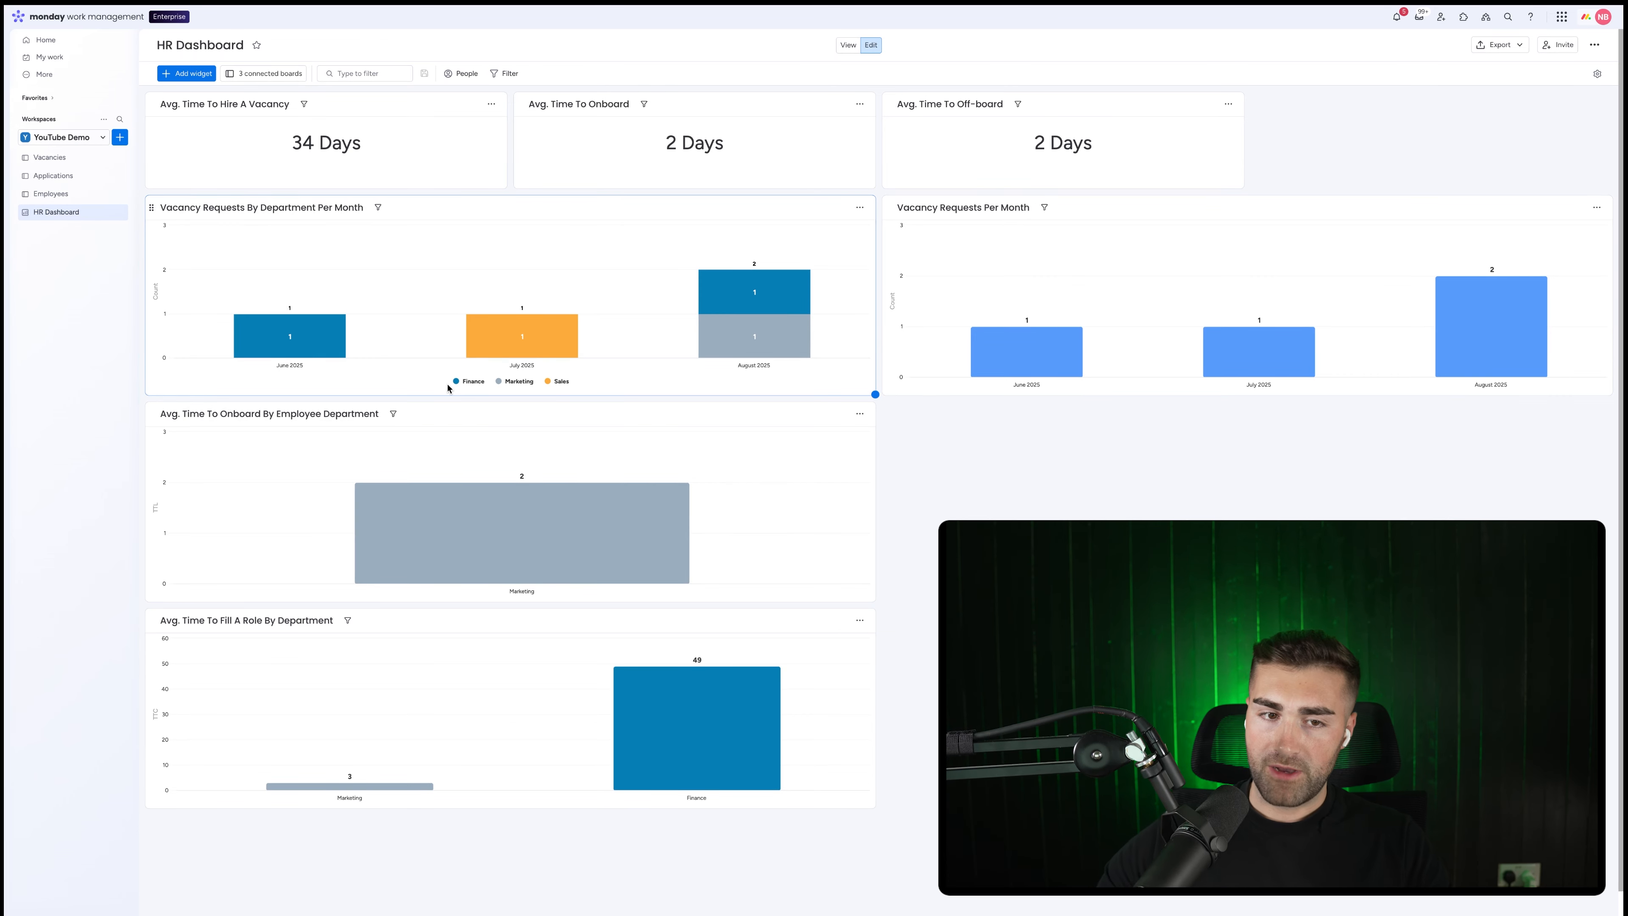
- Add a Numbers widget to the dashboard and title it "Open Vacancies"
mouse_move(693, 734)
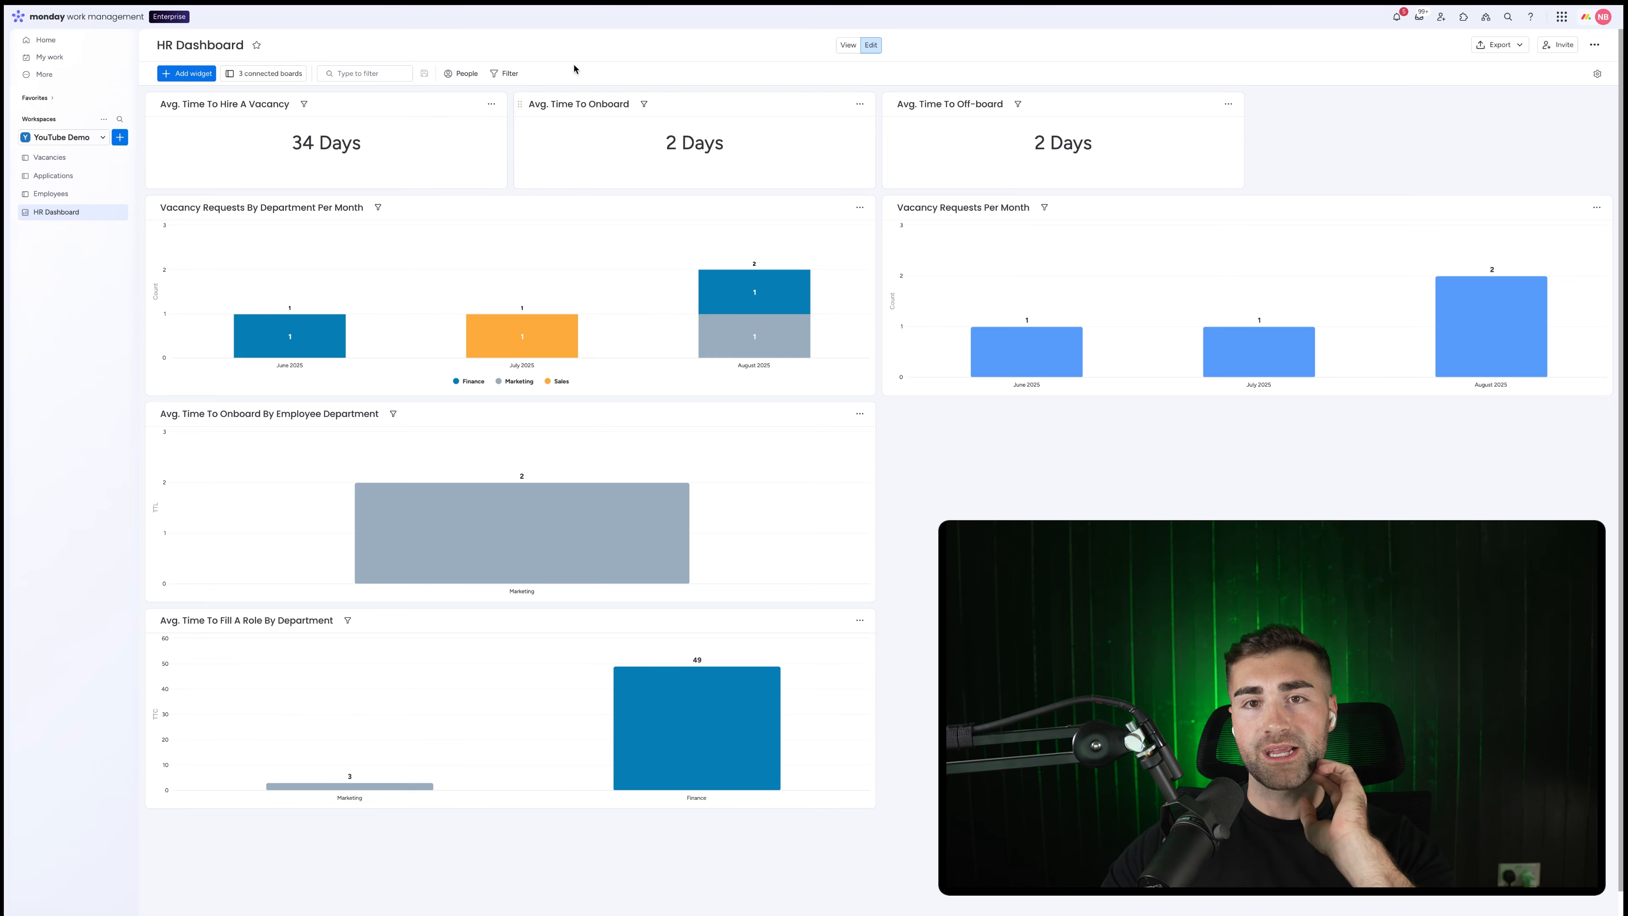
click(187, 73)
click(213, 148)
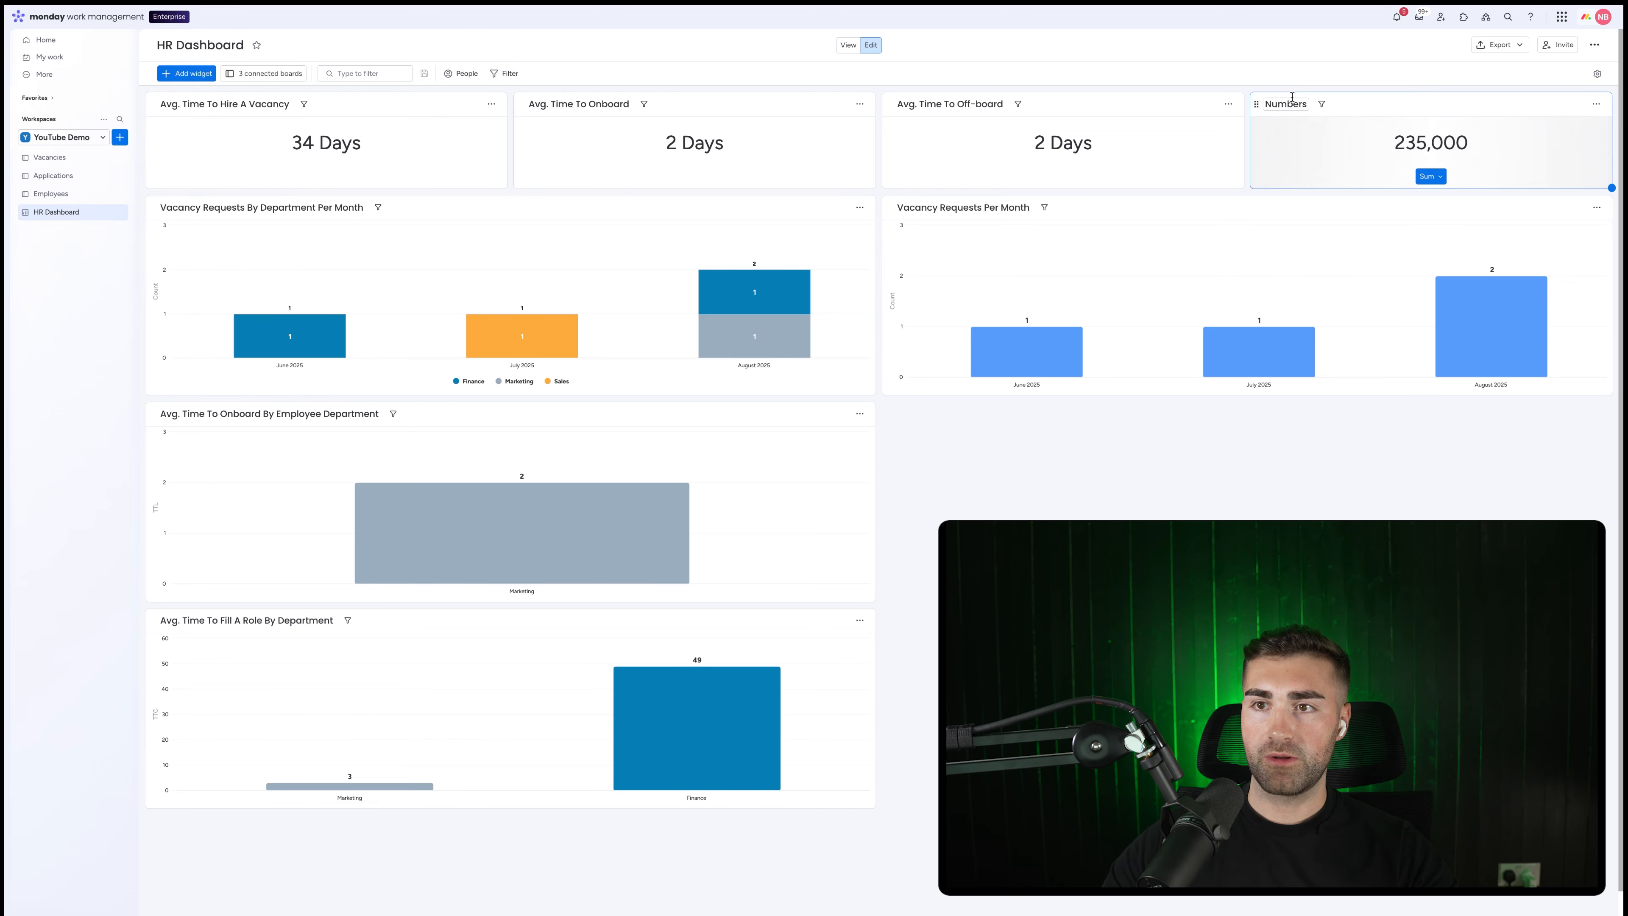
click(1284, 105)
text(Open Vacancvie)
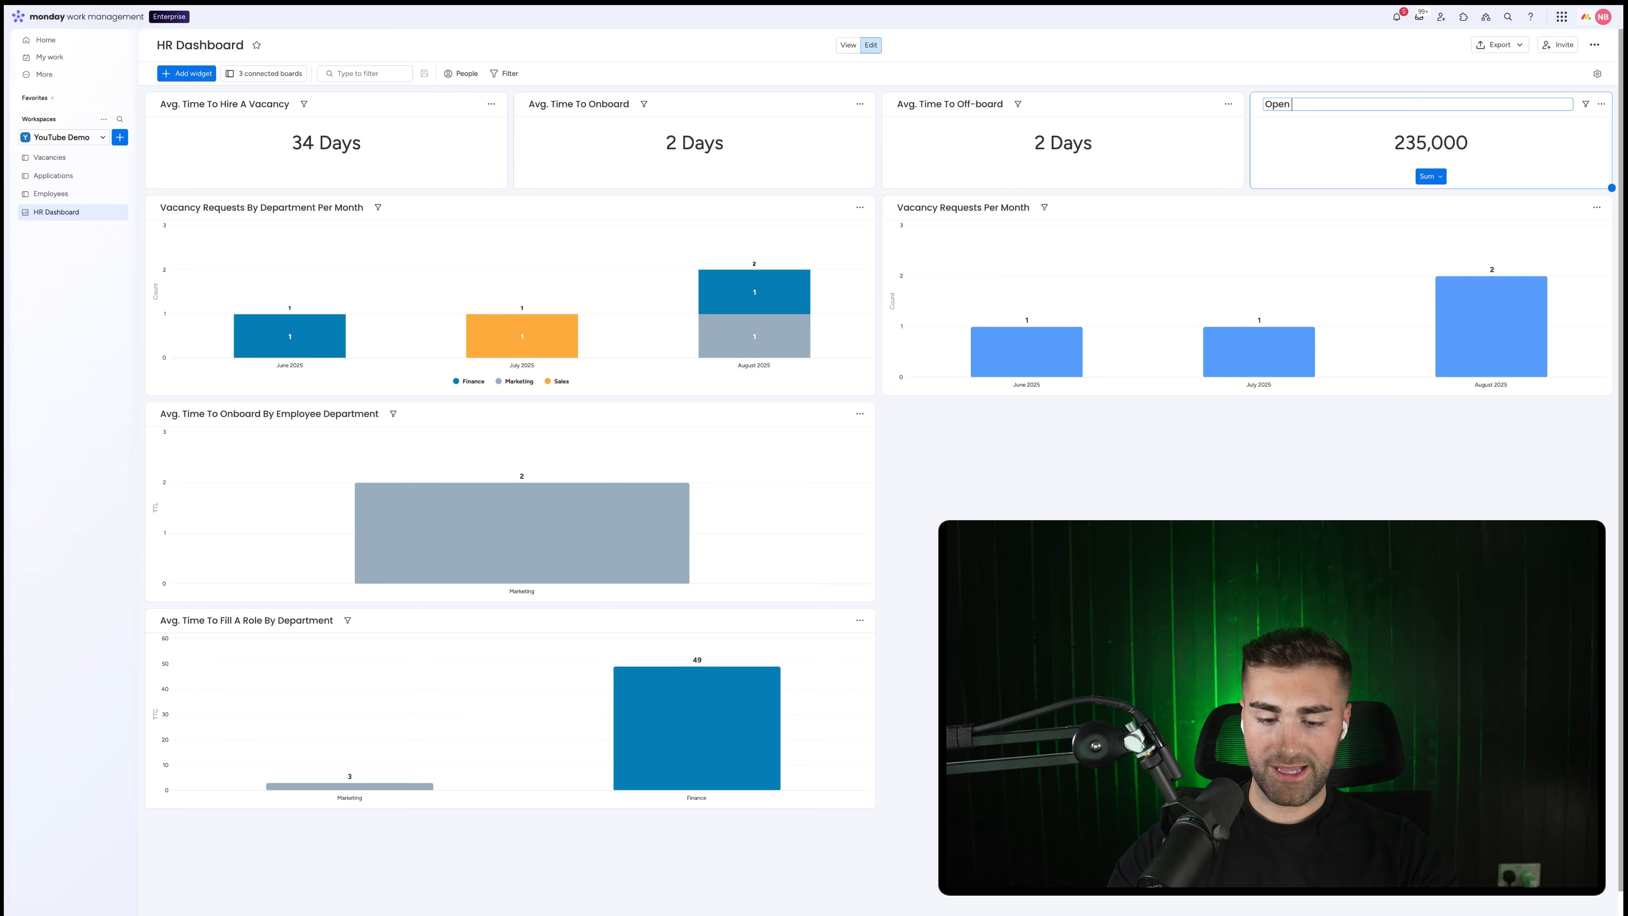
key(BackSpace)
key(BackSpace)
key(BackSpace)
text(ies)
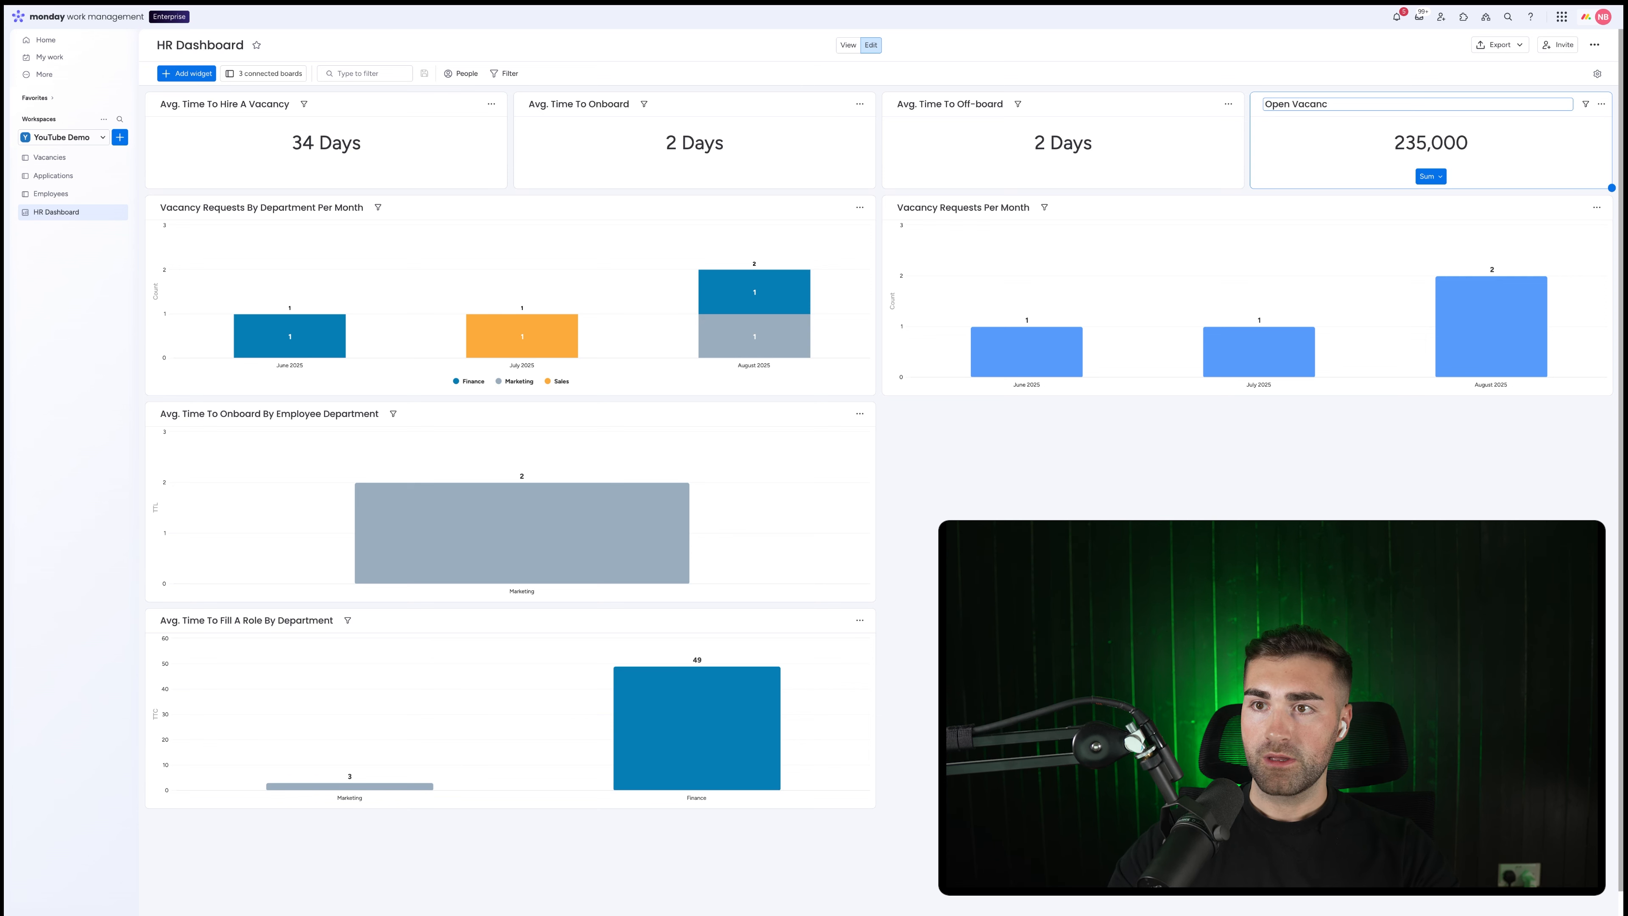
key(Return)
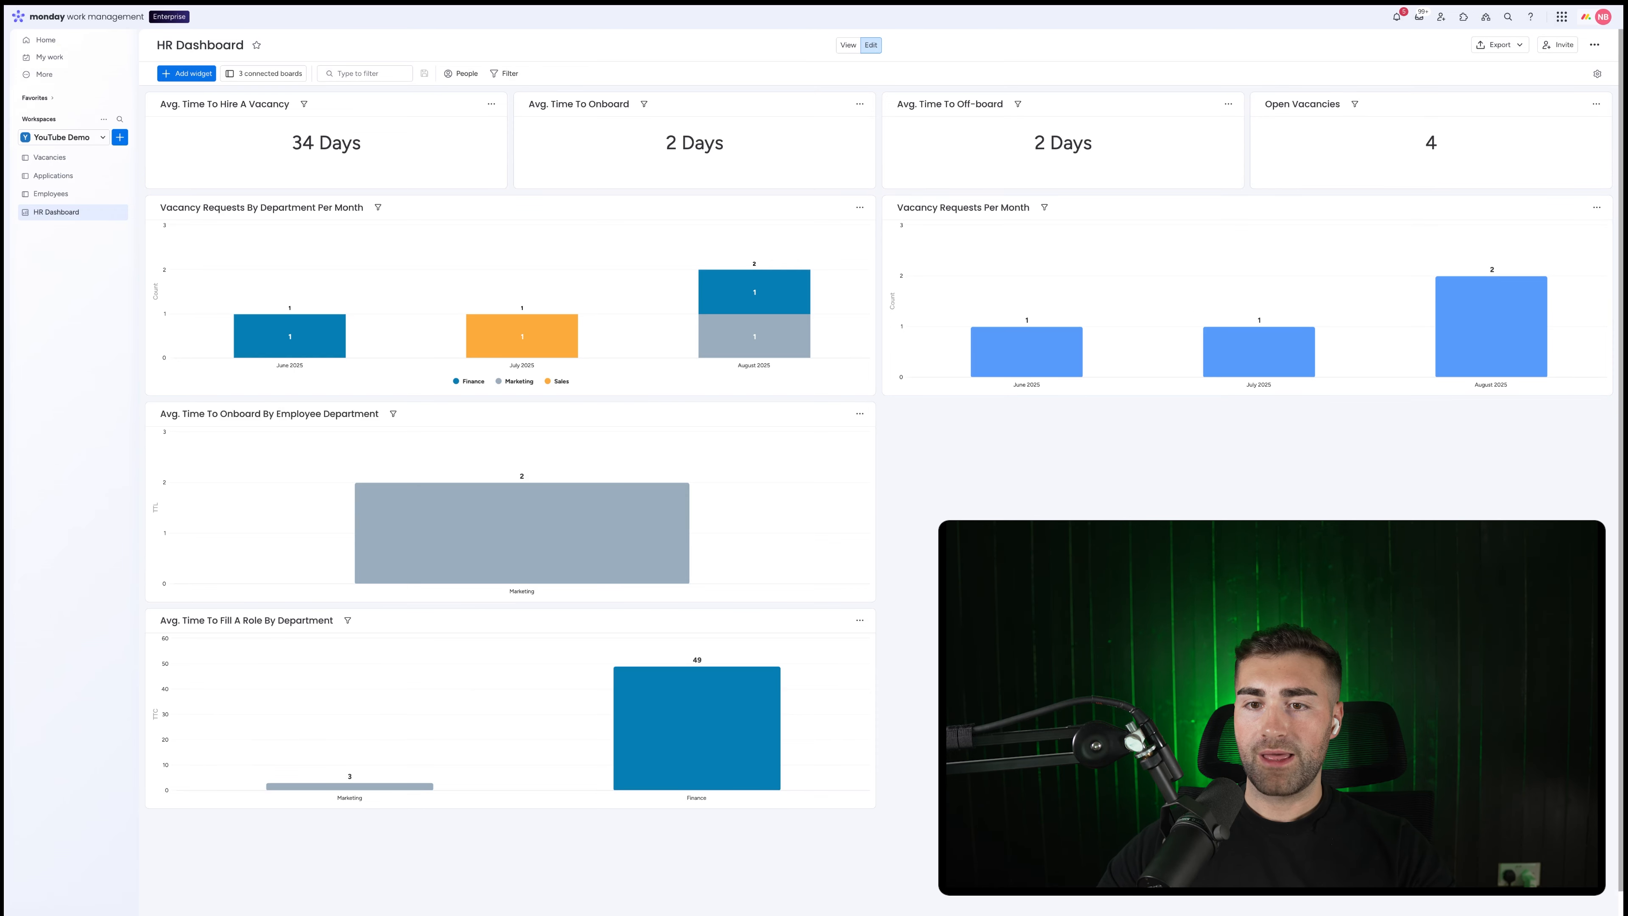
- Add another Chart widget to the dashboard and title it "Open Vacancies By Seniority"
click(195, 74)
click(247, 111)
click(177, 387)
text(Open Vacancies By Se)
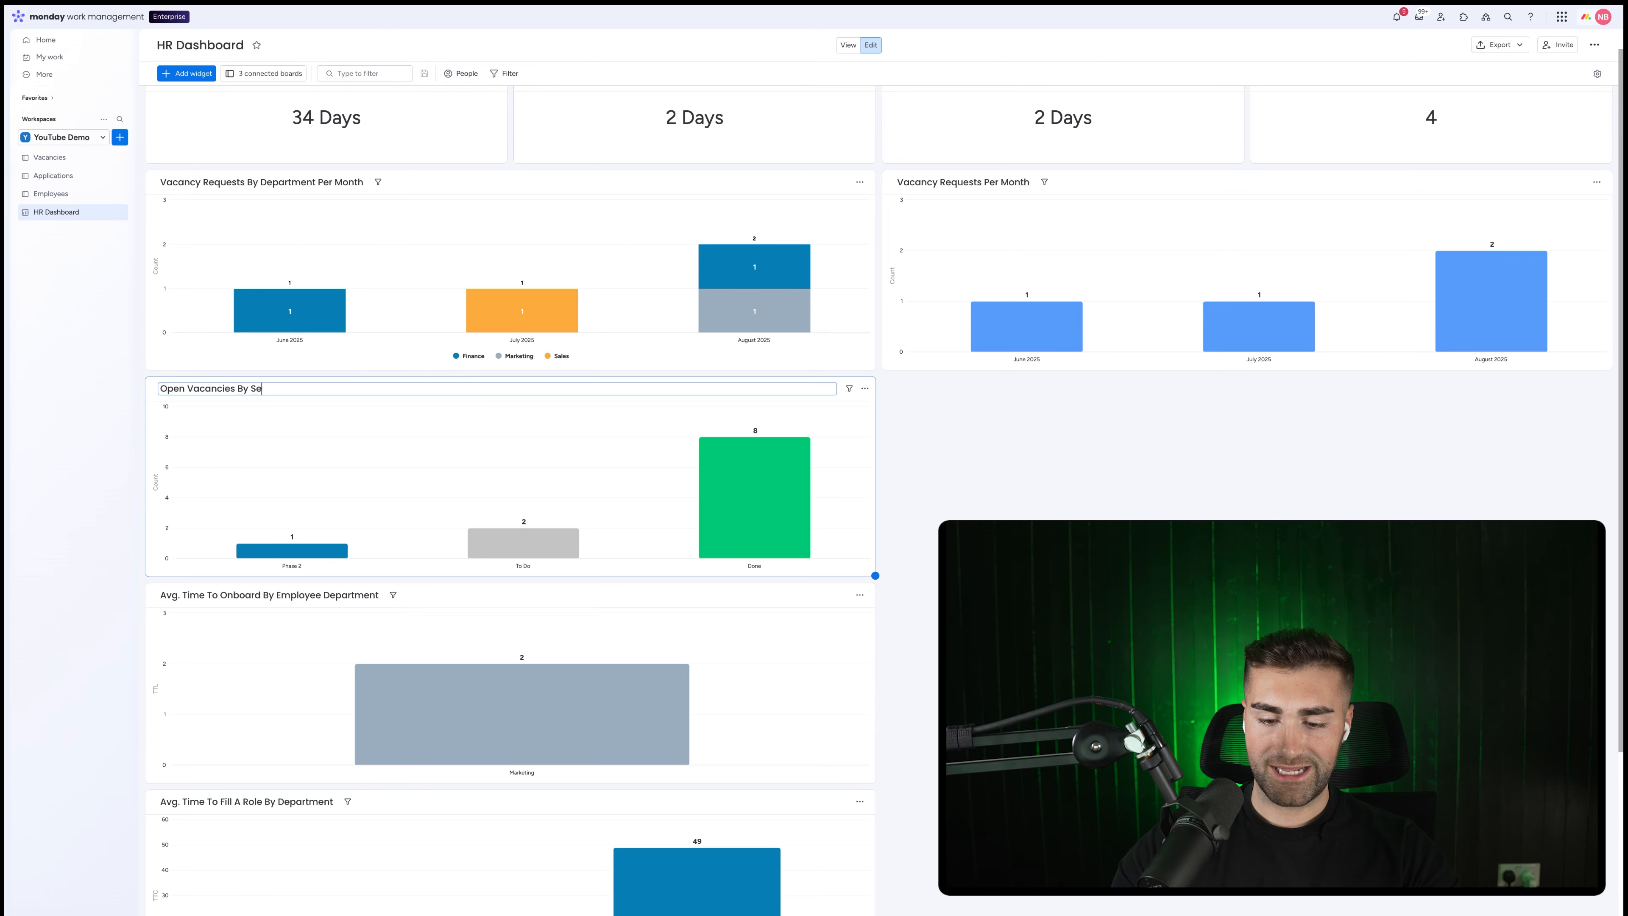
text(niority)
key(Return)
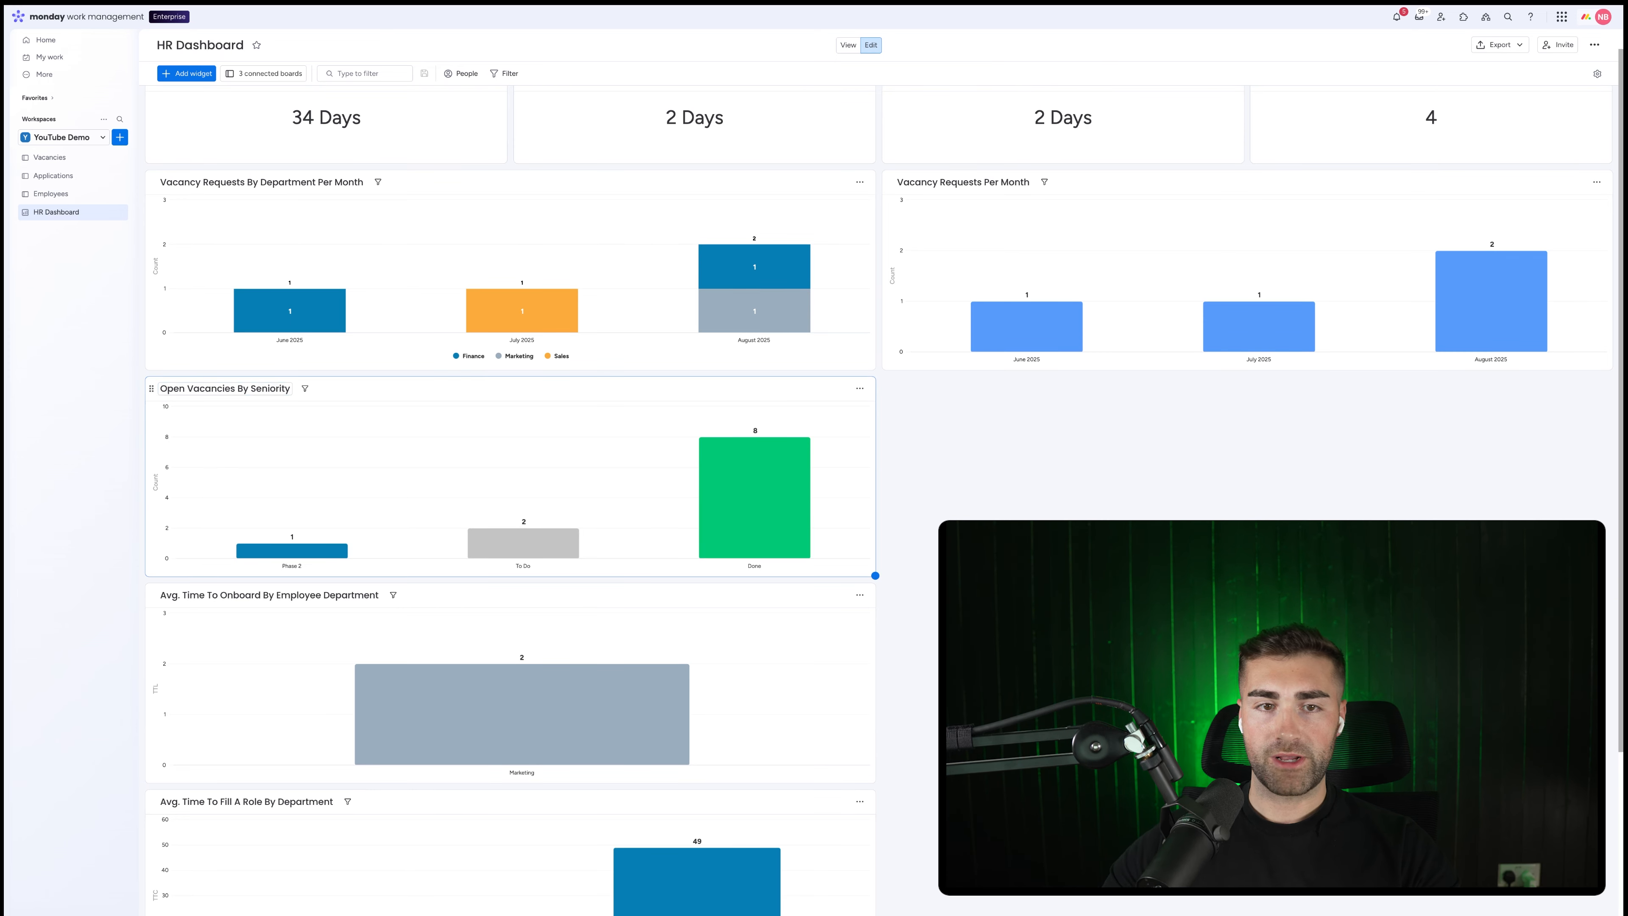
- Limit the Open Vacancies By Seniority chart to the Vacancies board, with only the Requested Vacancies and Active Vacancies groups
click(859, 388)
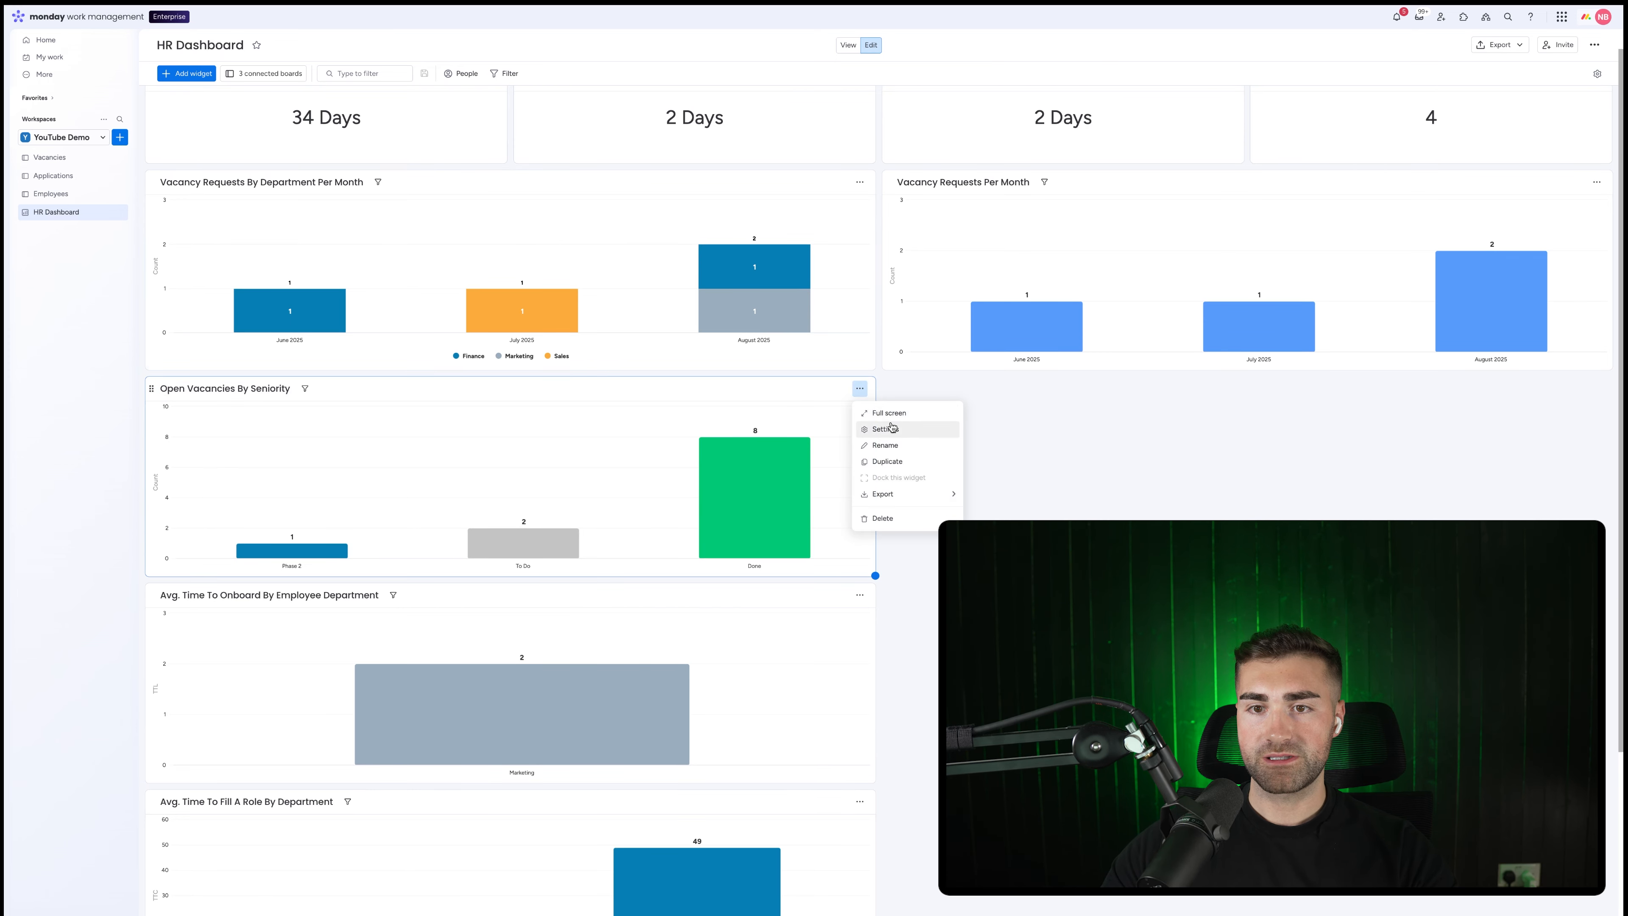
click(890, 429)
click(1494, 249)
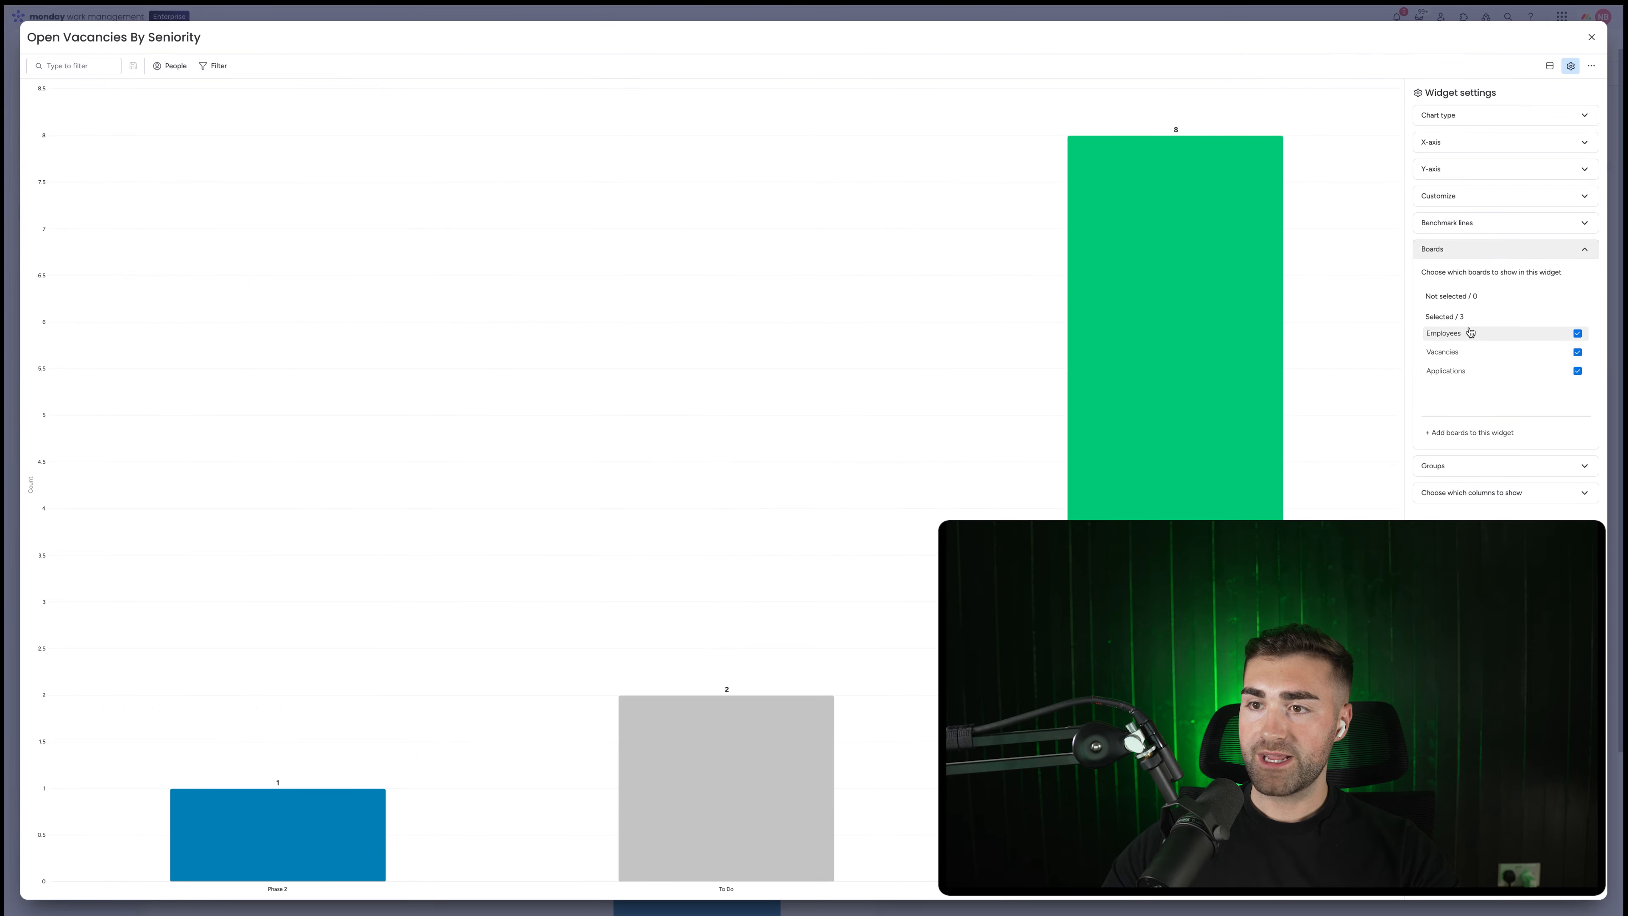
click(1457, 372)
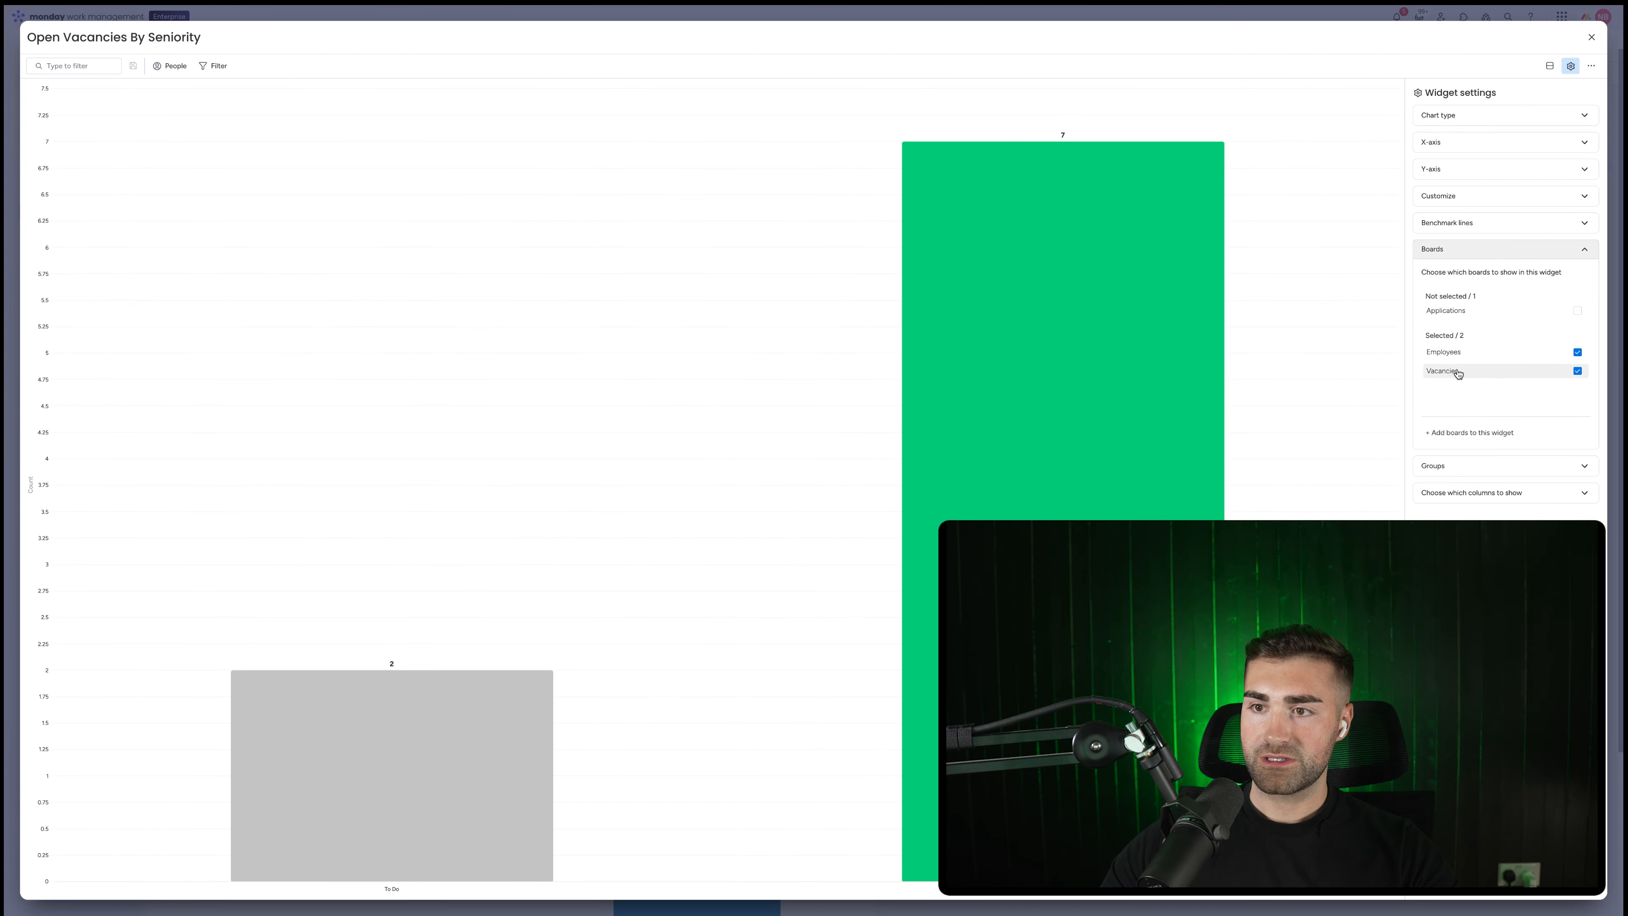
click(1455, 354)
click(1458, 467)
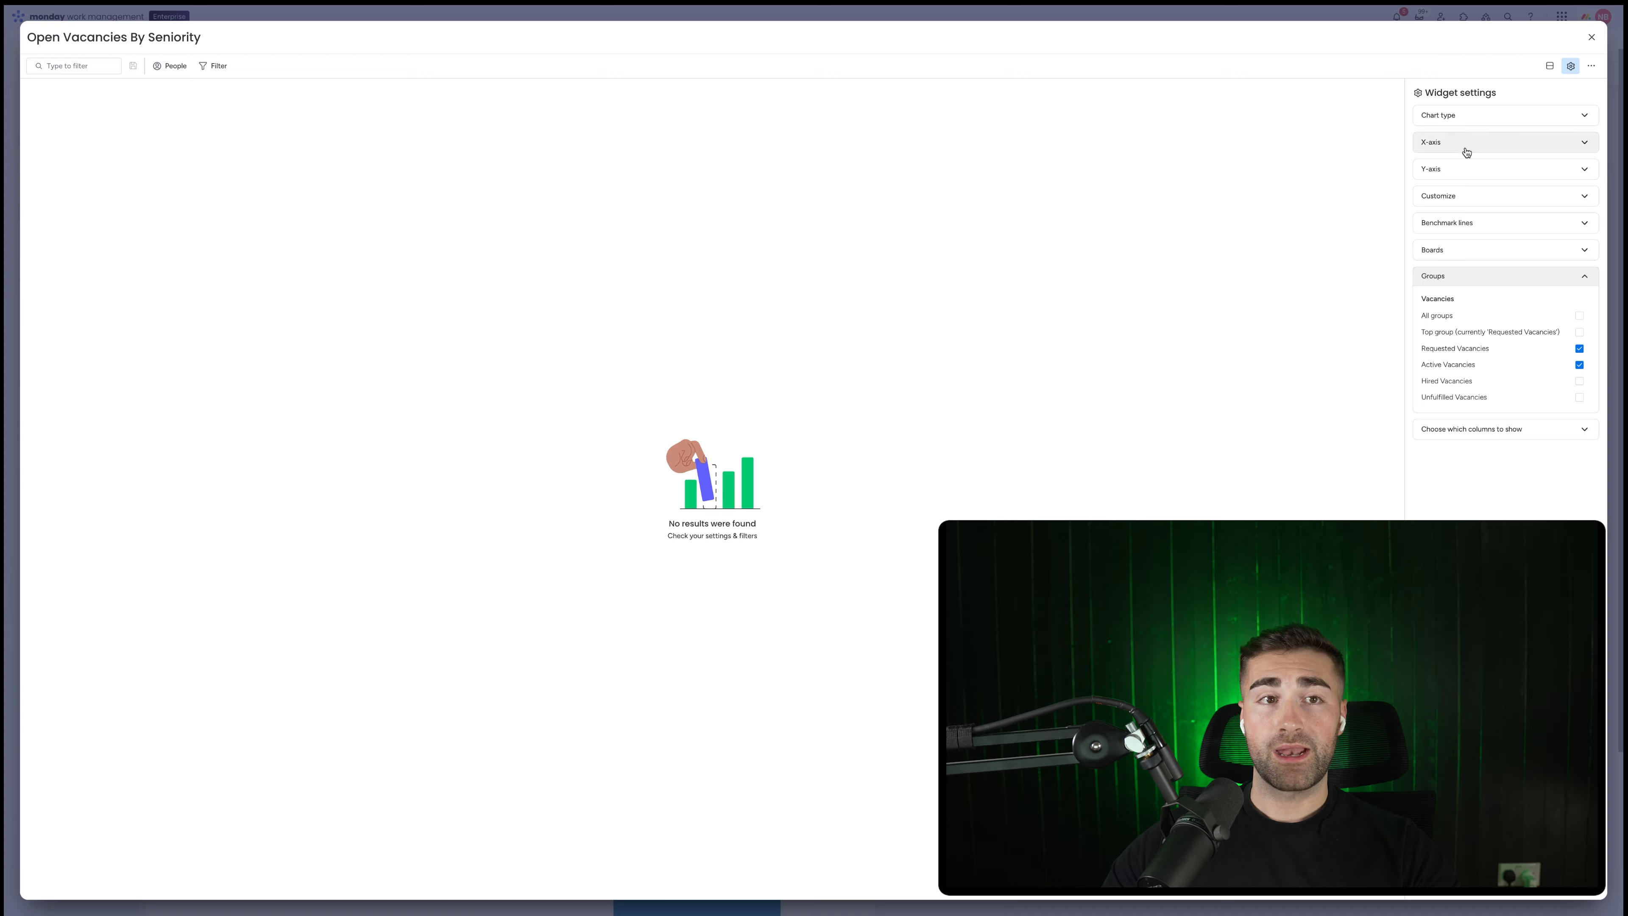
- Set the chart's X-axis to the Vacancies board's Seniority column, check the Y-axis options, and return to the dashboard
click(1468, 153)
click(1548, 168)
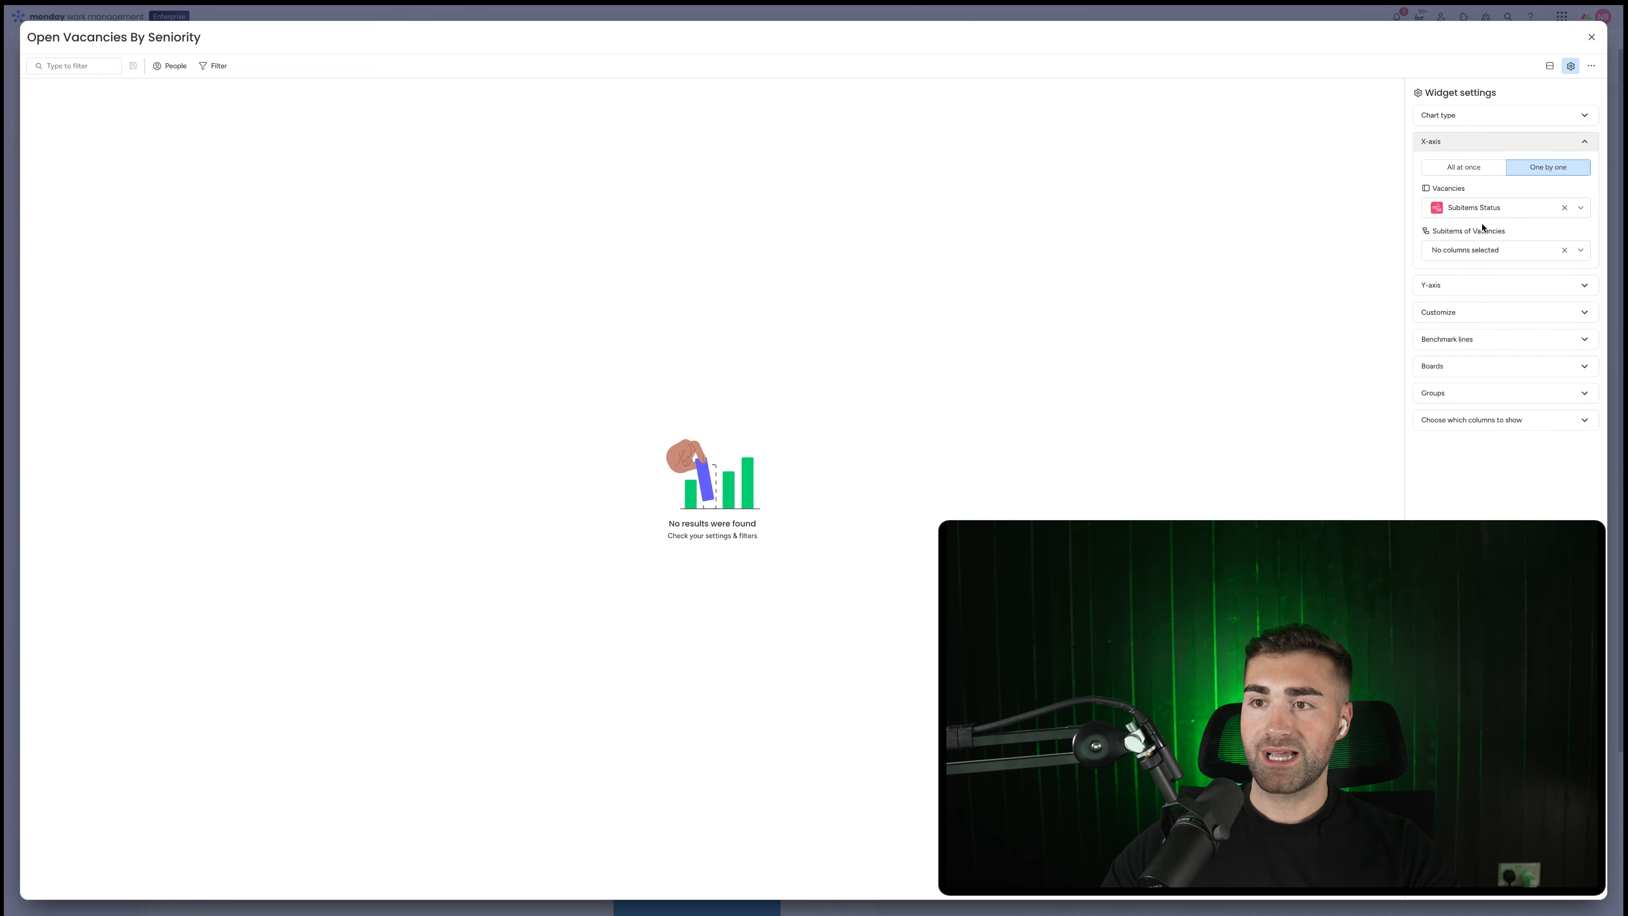
click(1516, 207)
scroll(1477, 324, down, 3)
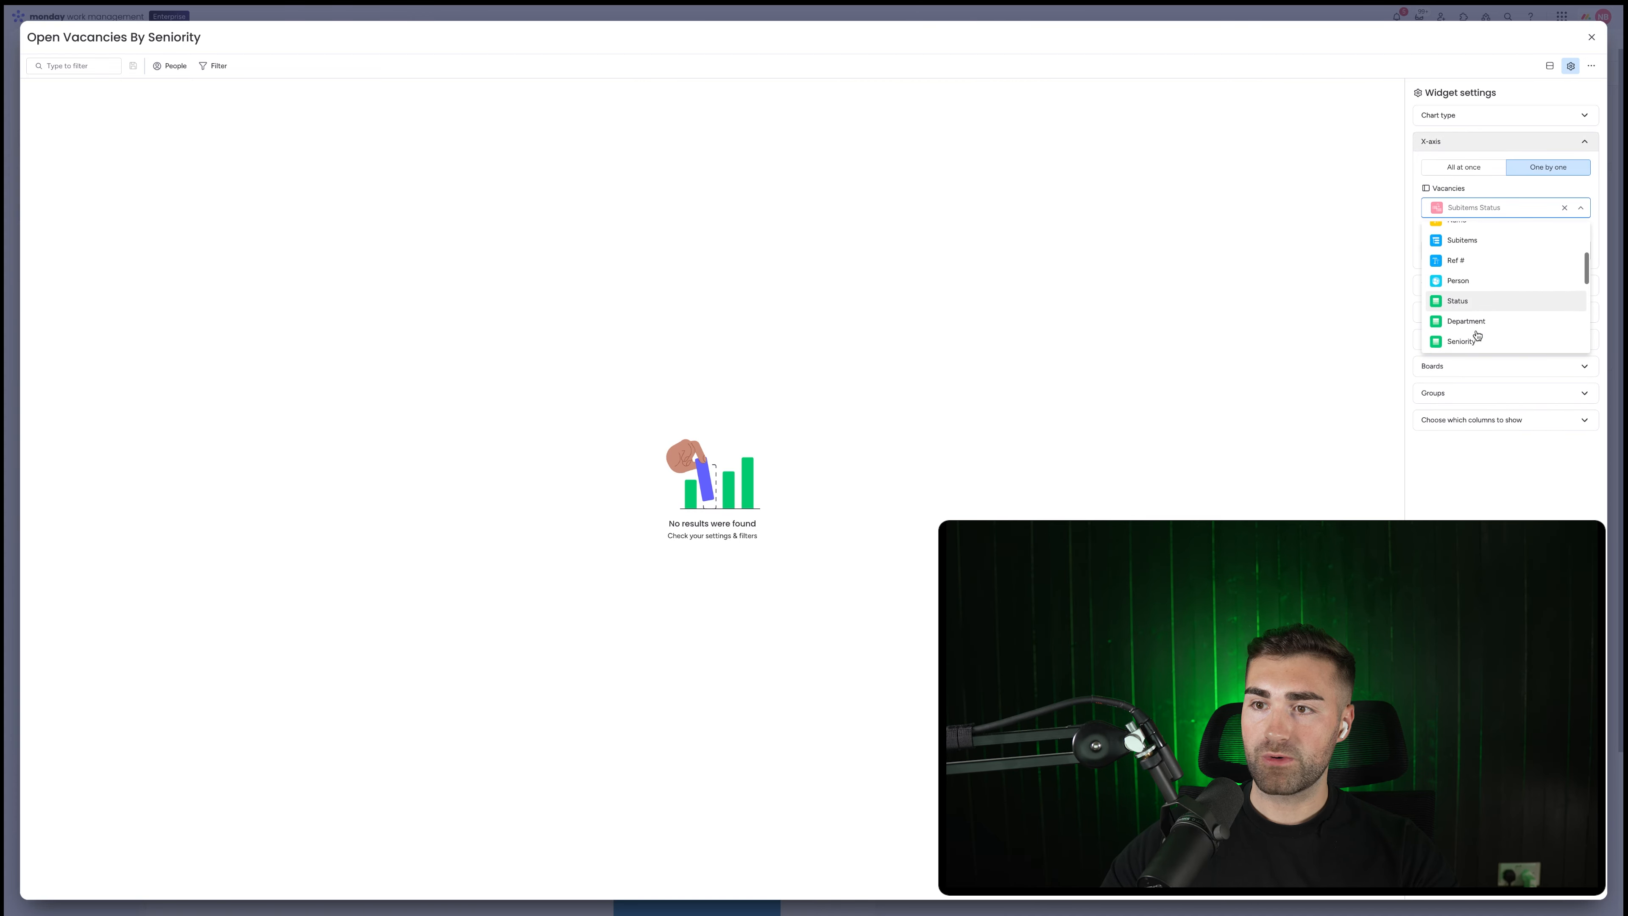
click(1469, 340)
click(1468, 318)
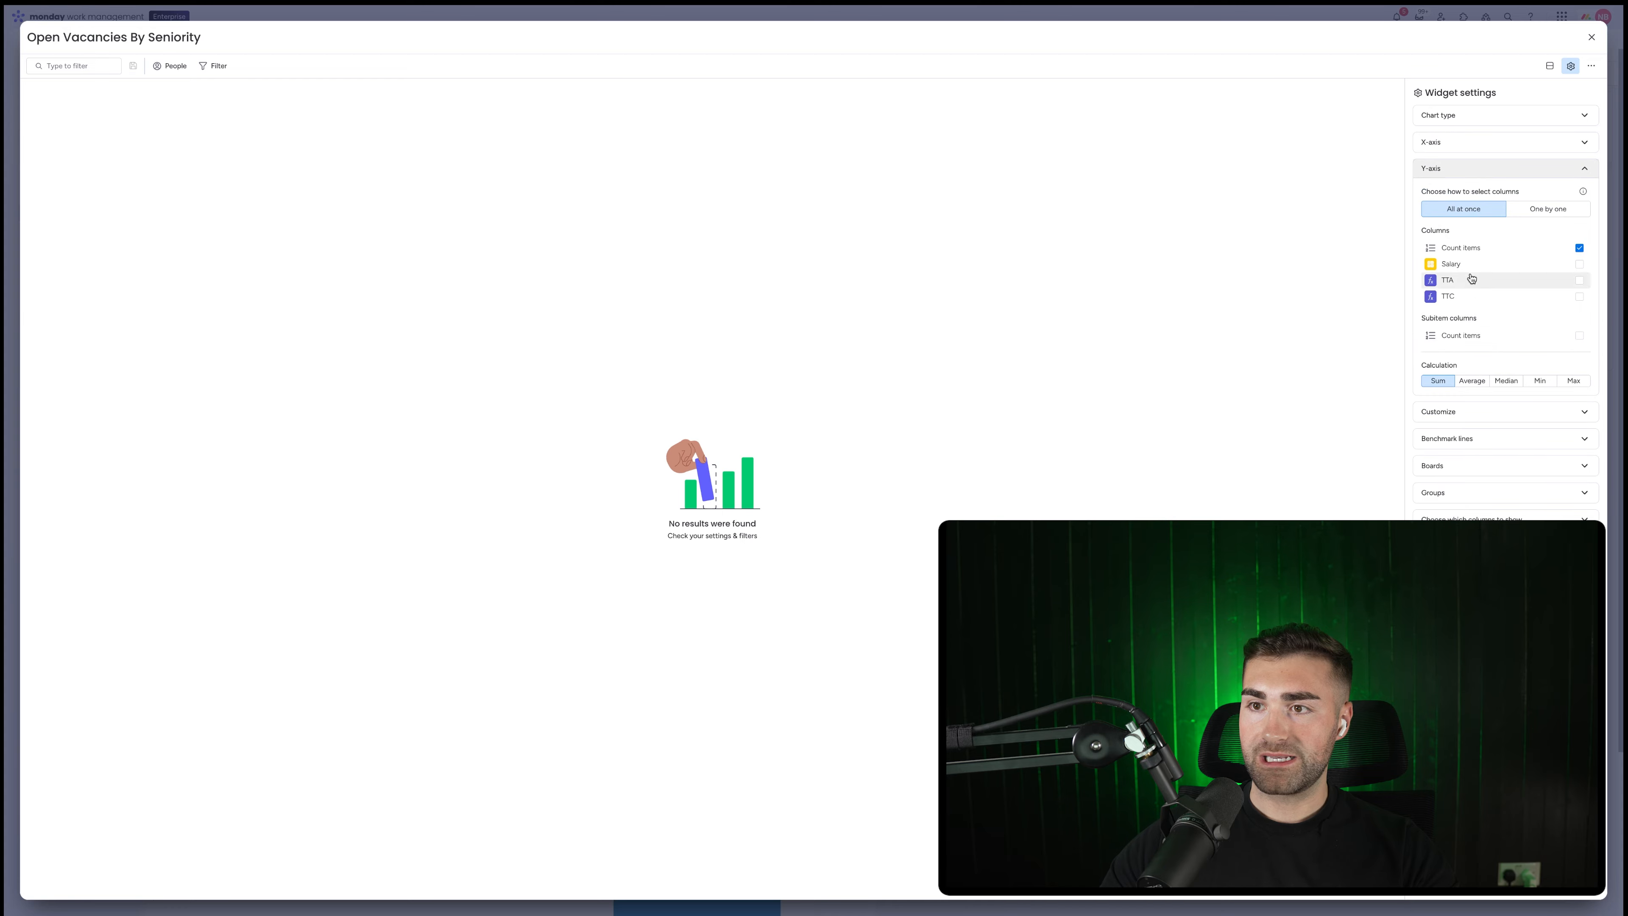
click(1591, 38)
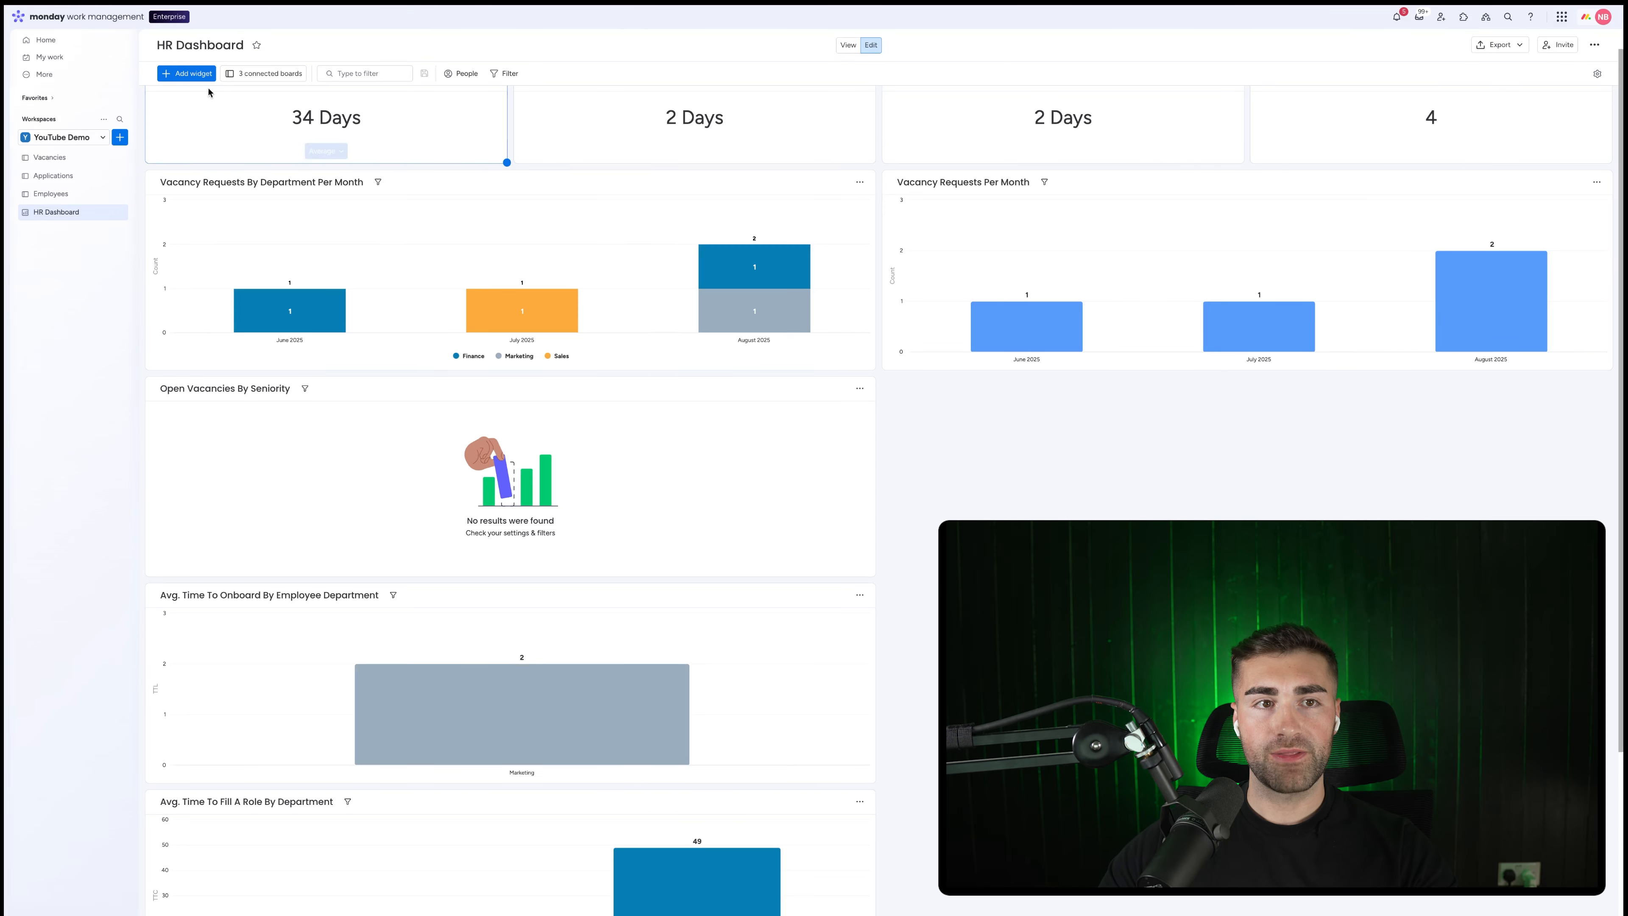
- On the Vacancies board, set the Marketing Manager and VP Of Marketing vacancies' status to Active
click(49, 157)
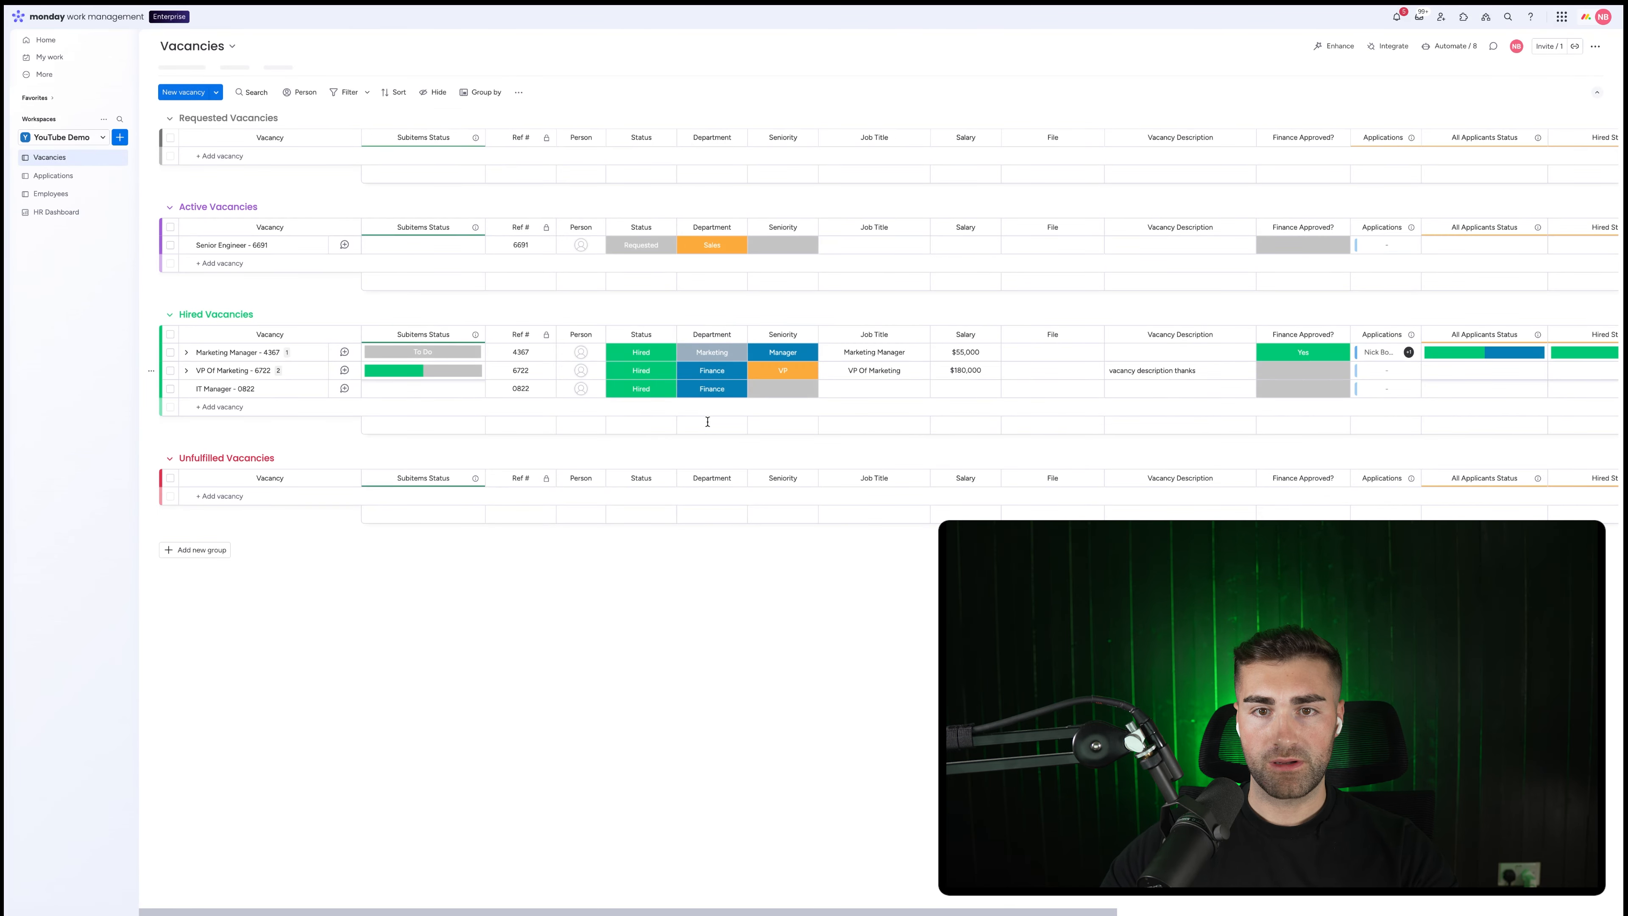
click(641, 351)
click(641, 404)
click(641, 369)
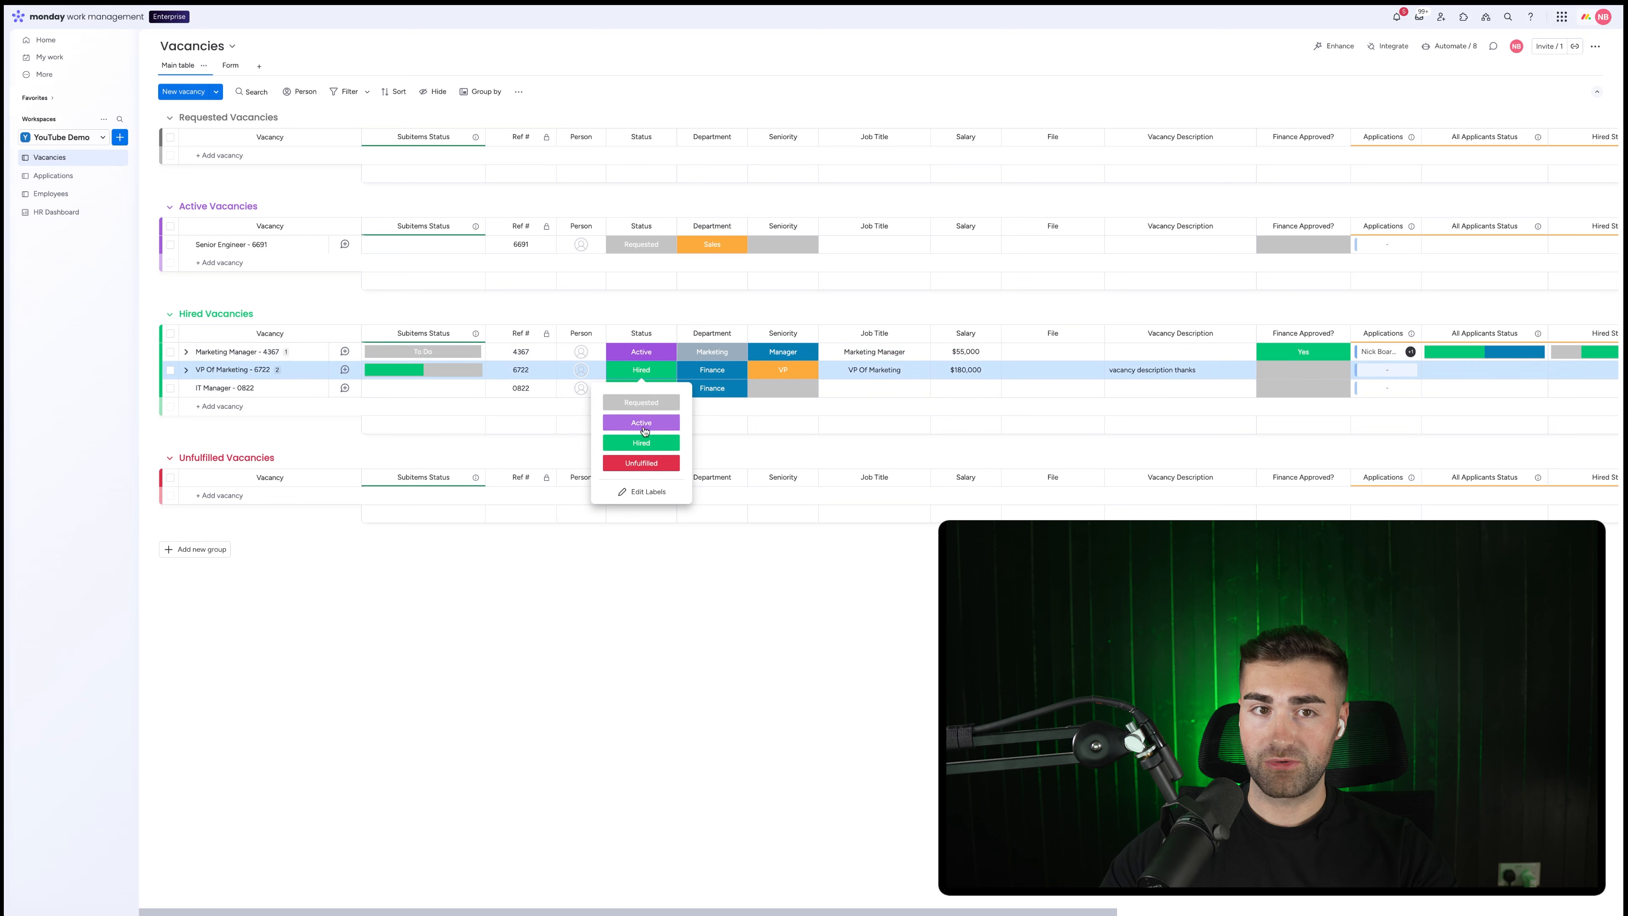
click(641, 422)
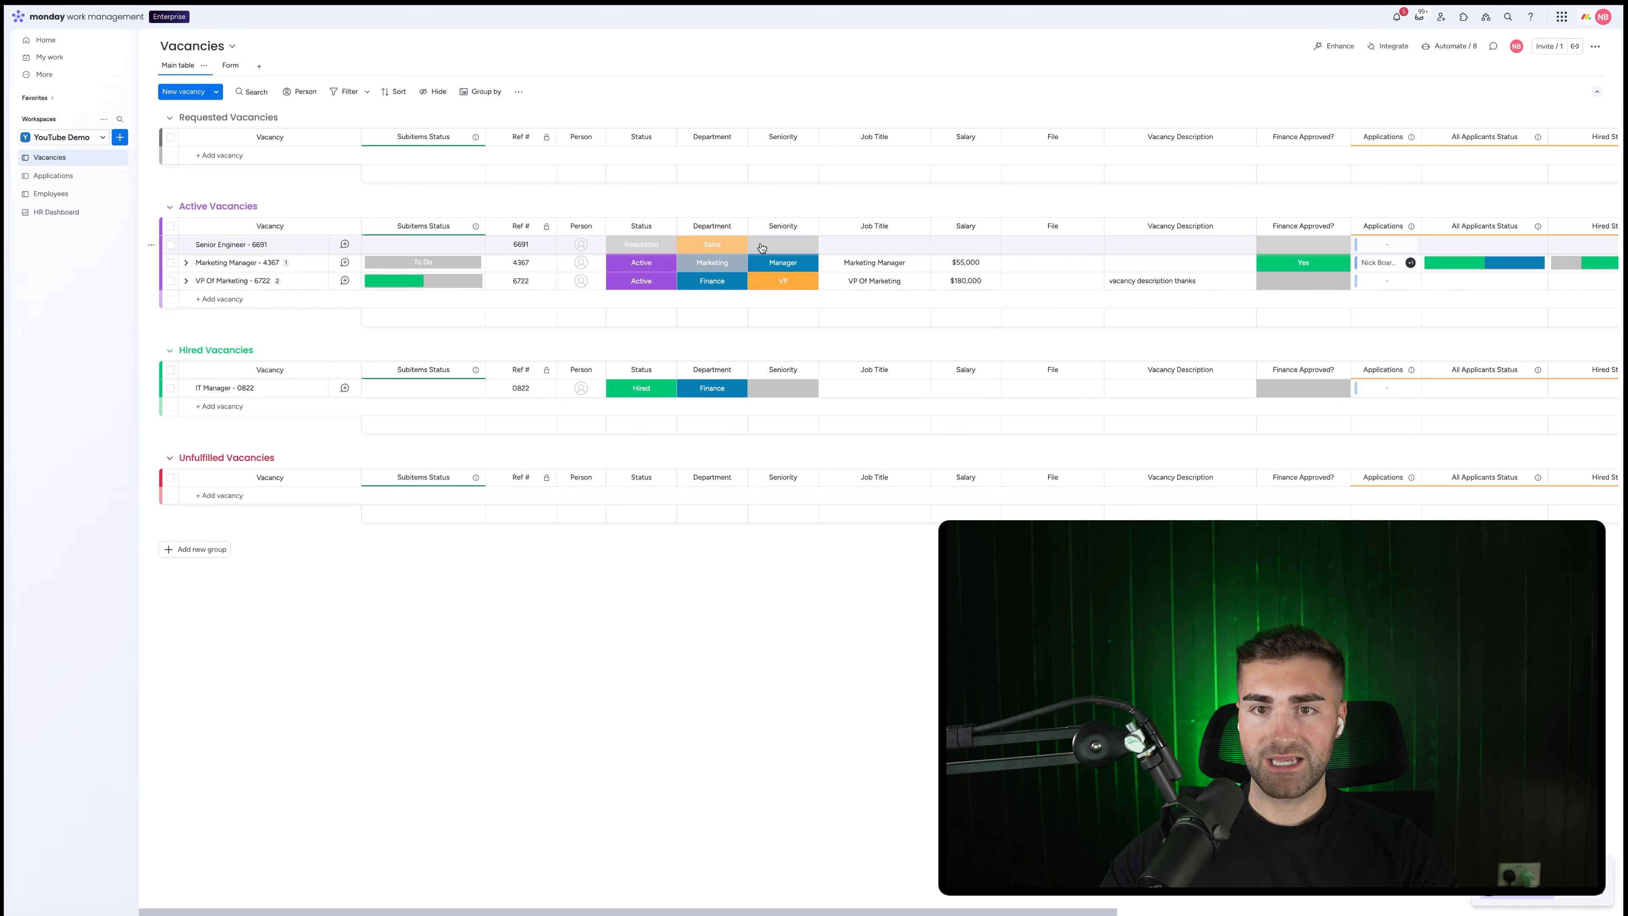
- Set the Senior Engineer vacancy's seniority to Executive and return to the HR Dashboard
click(782, 245)
click(778, 297)
click(56, 212)
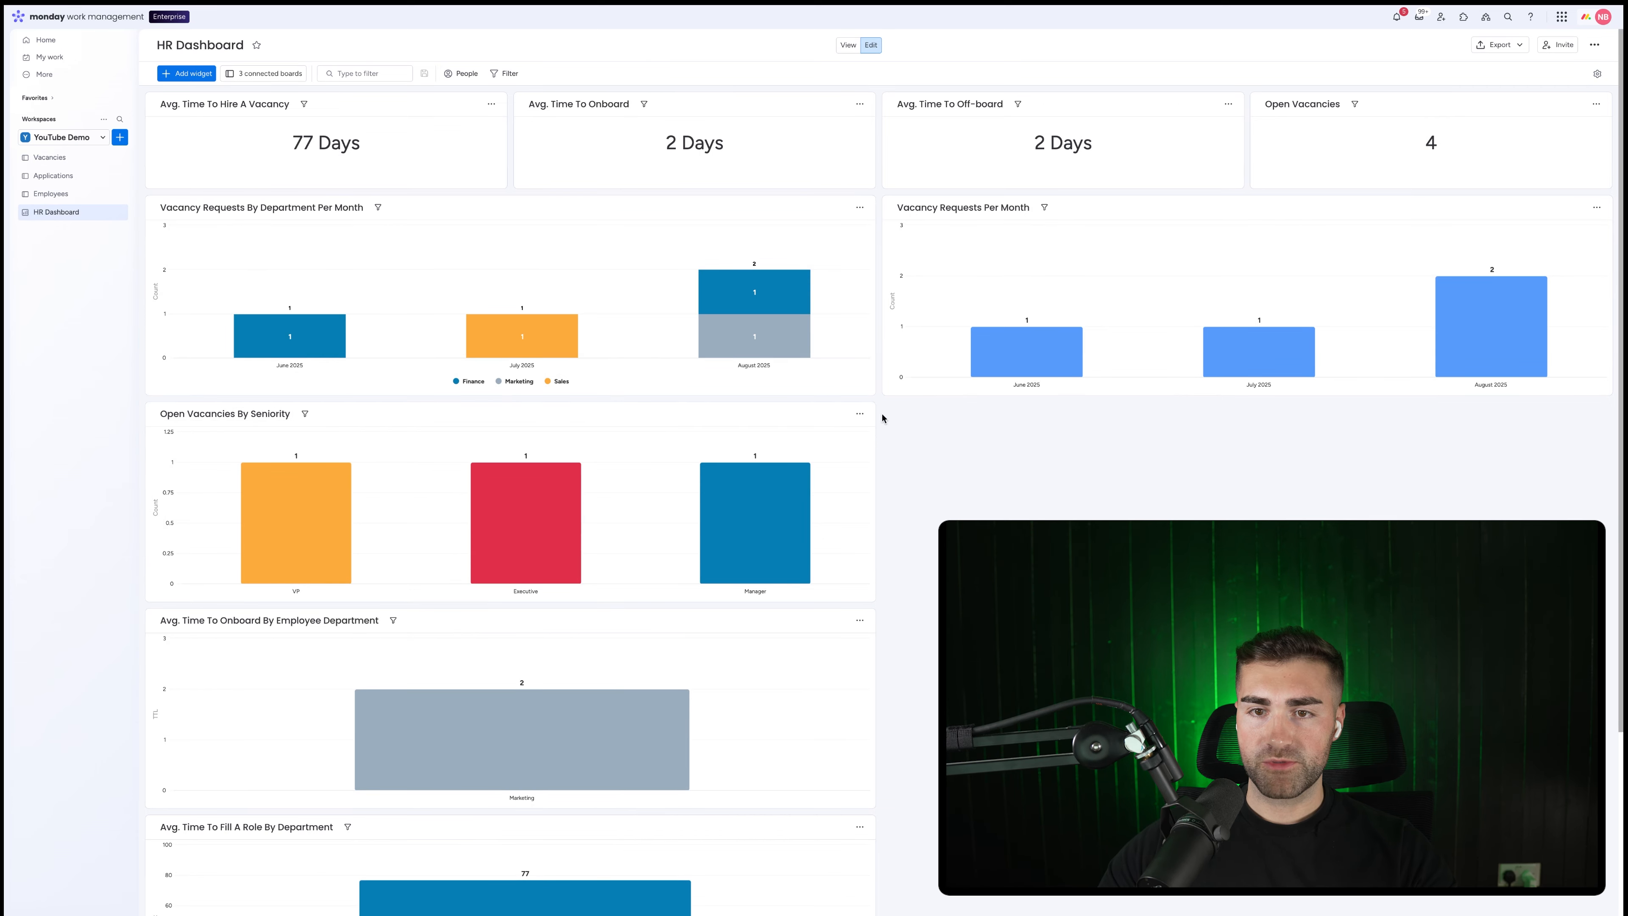
- Duplicate the Open Vacancies By Seniority chart
click(859, 414)
click(886, 487)
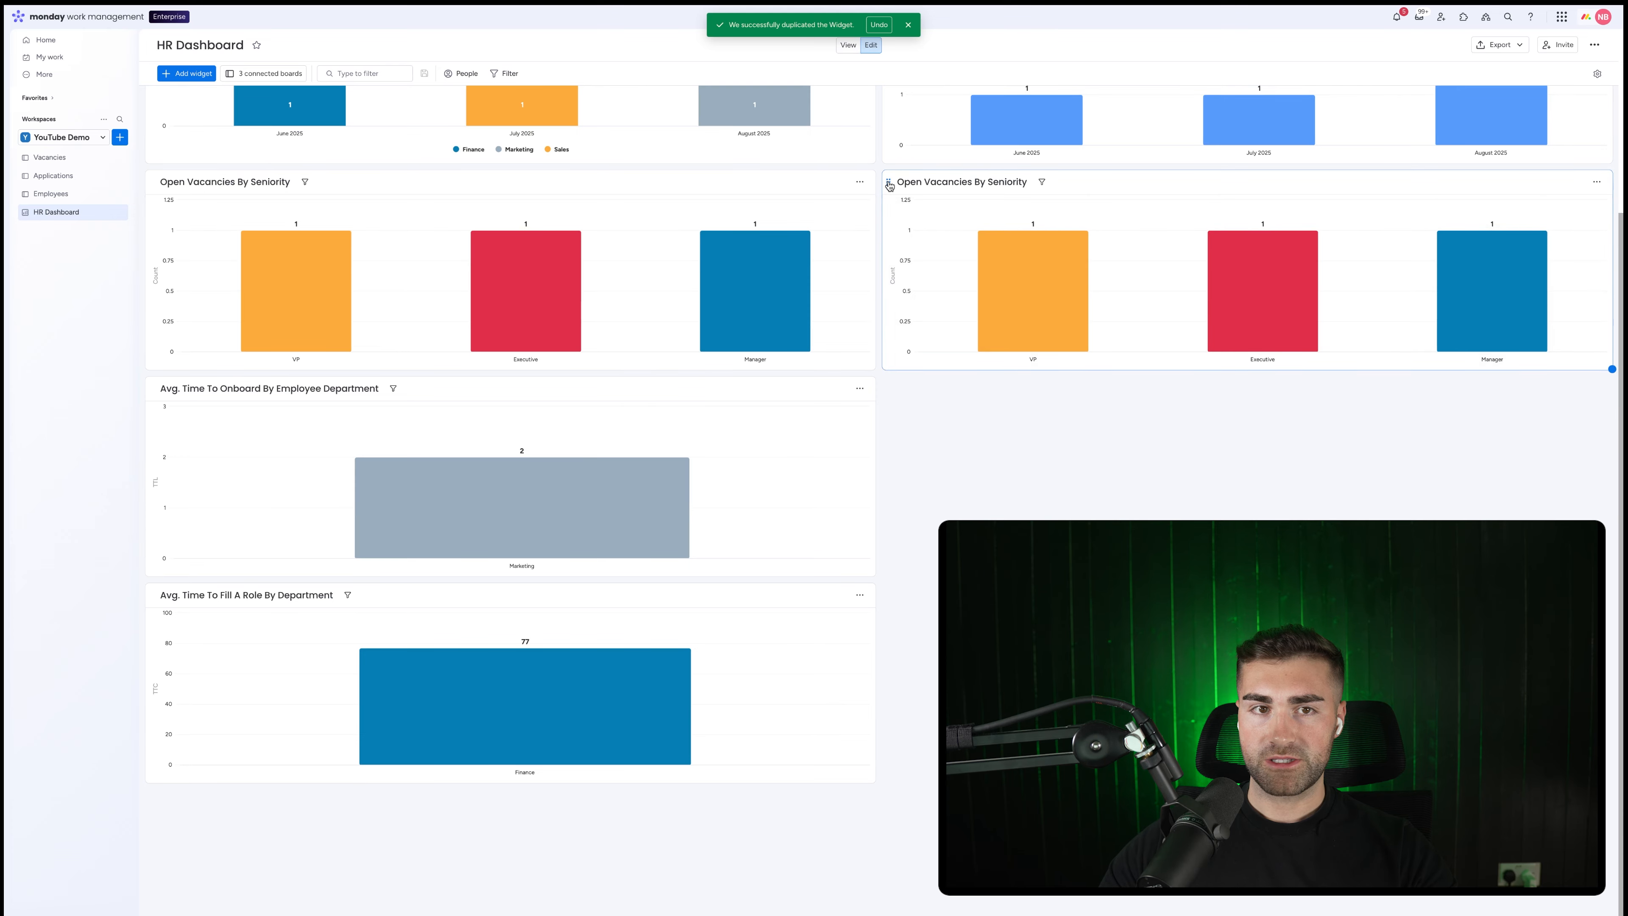
- Move the duplicated seniority chart directly above the original and rename it Open Vacancies By Department
drag(888, 182, 162, 203)
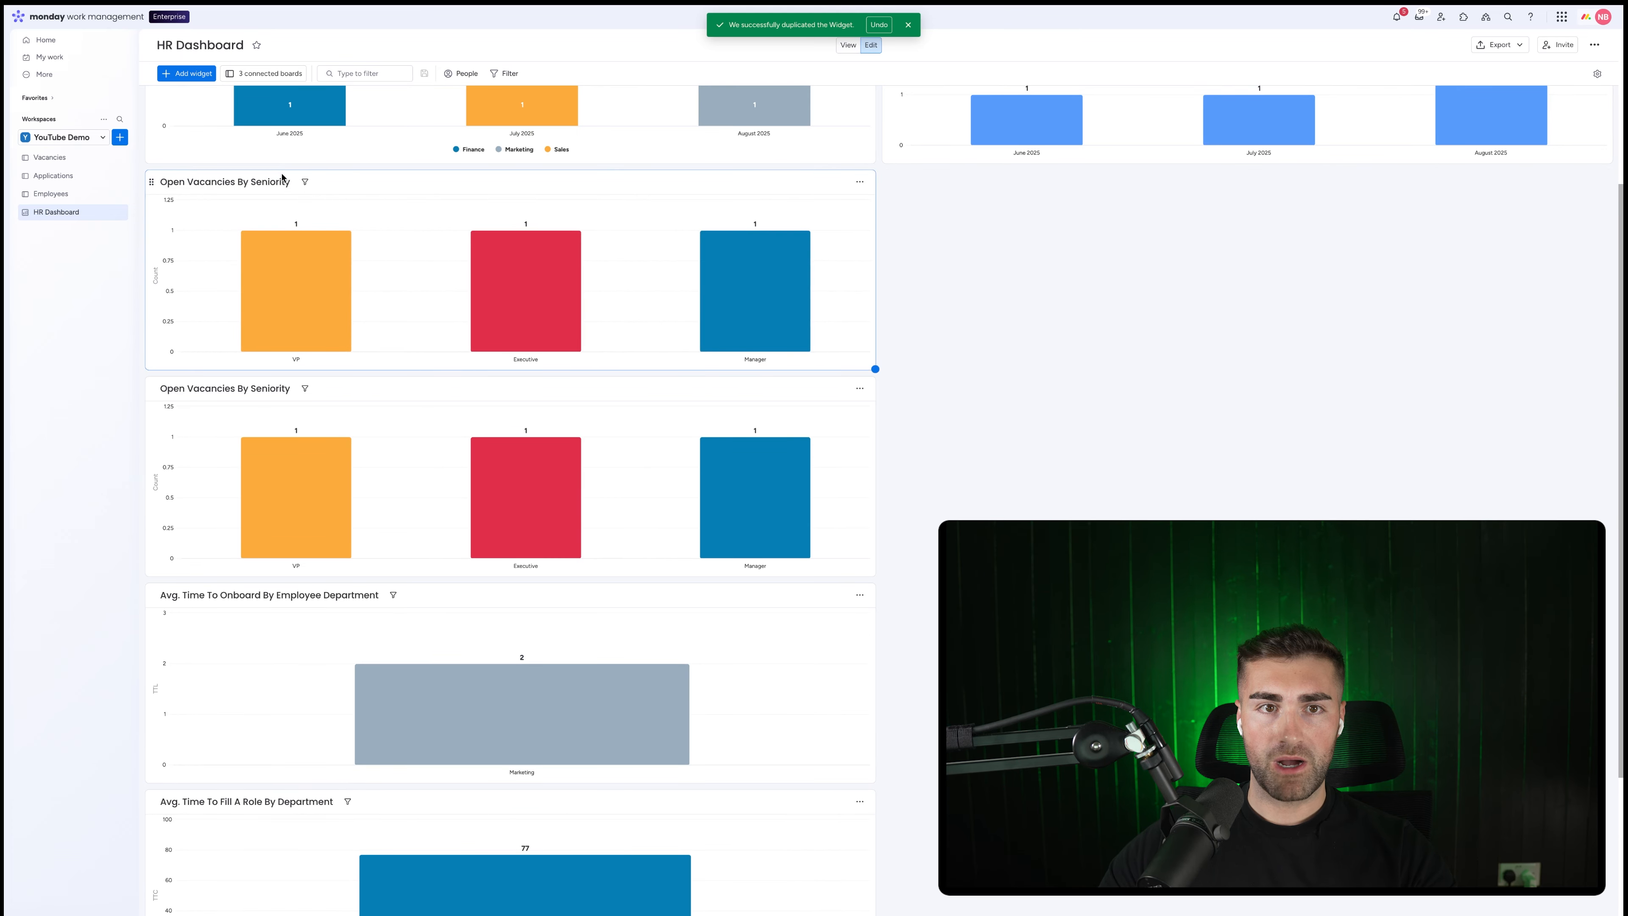
double_click(270, 183)
text(Dep)
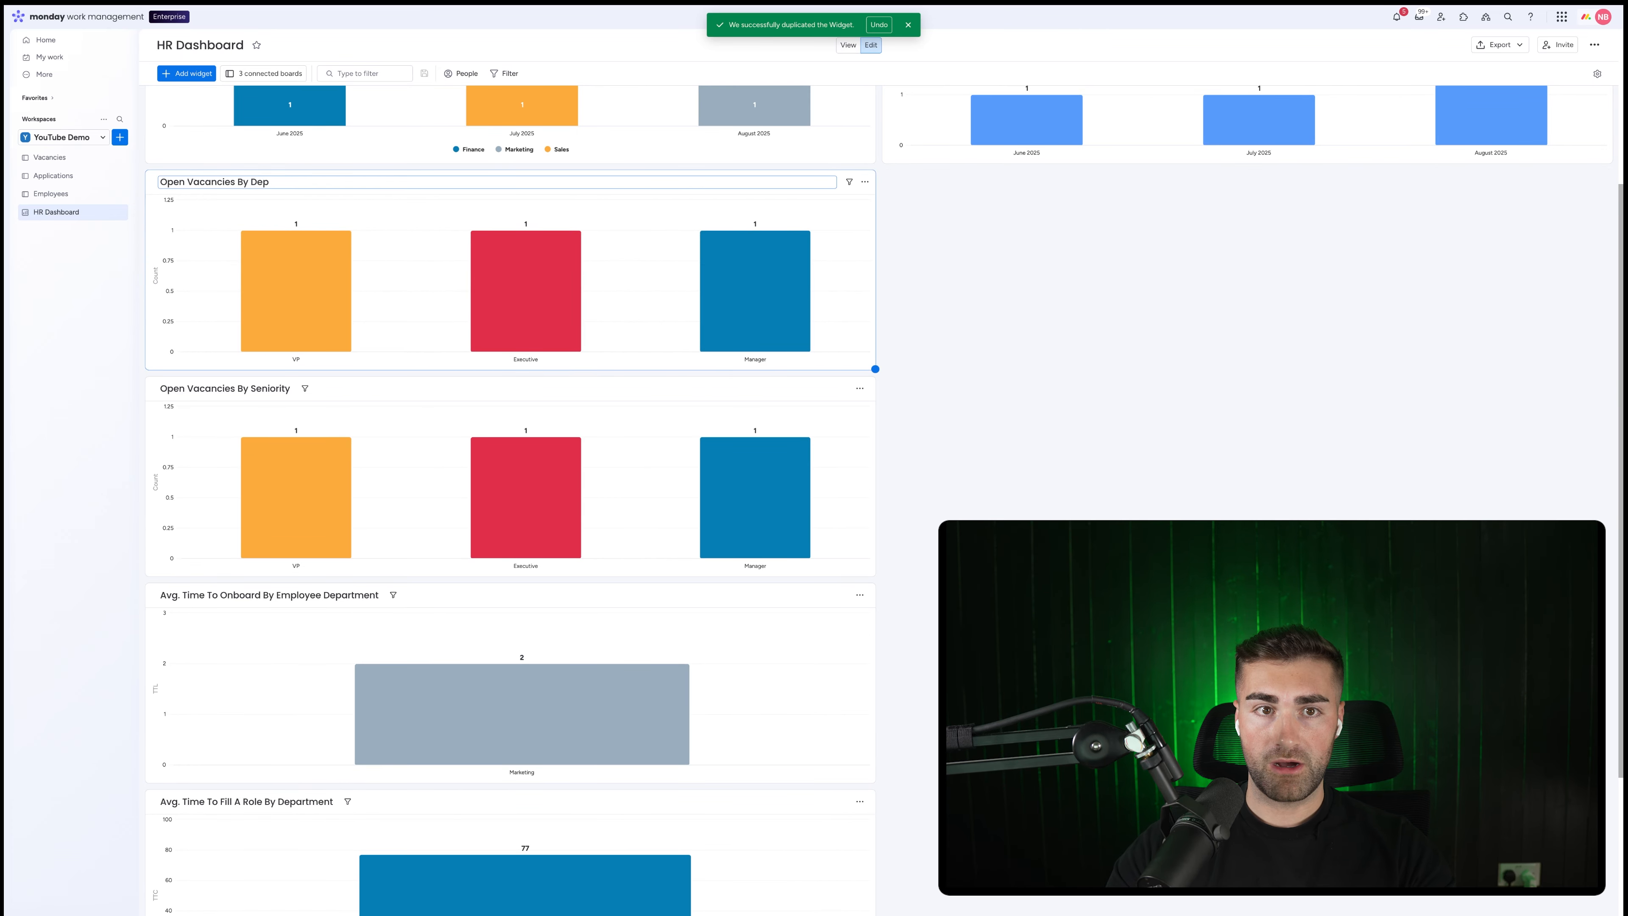
text(artment)
key(Return)
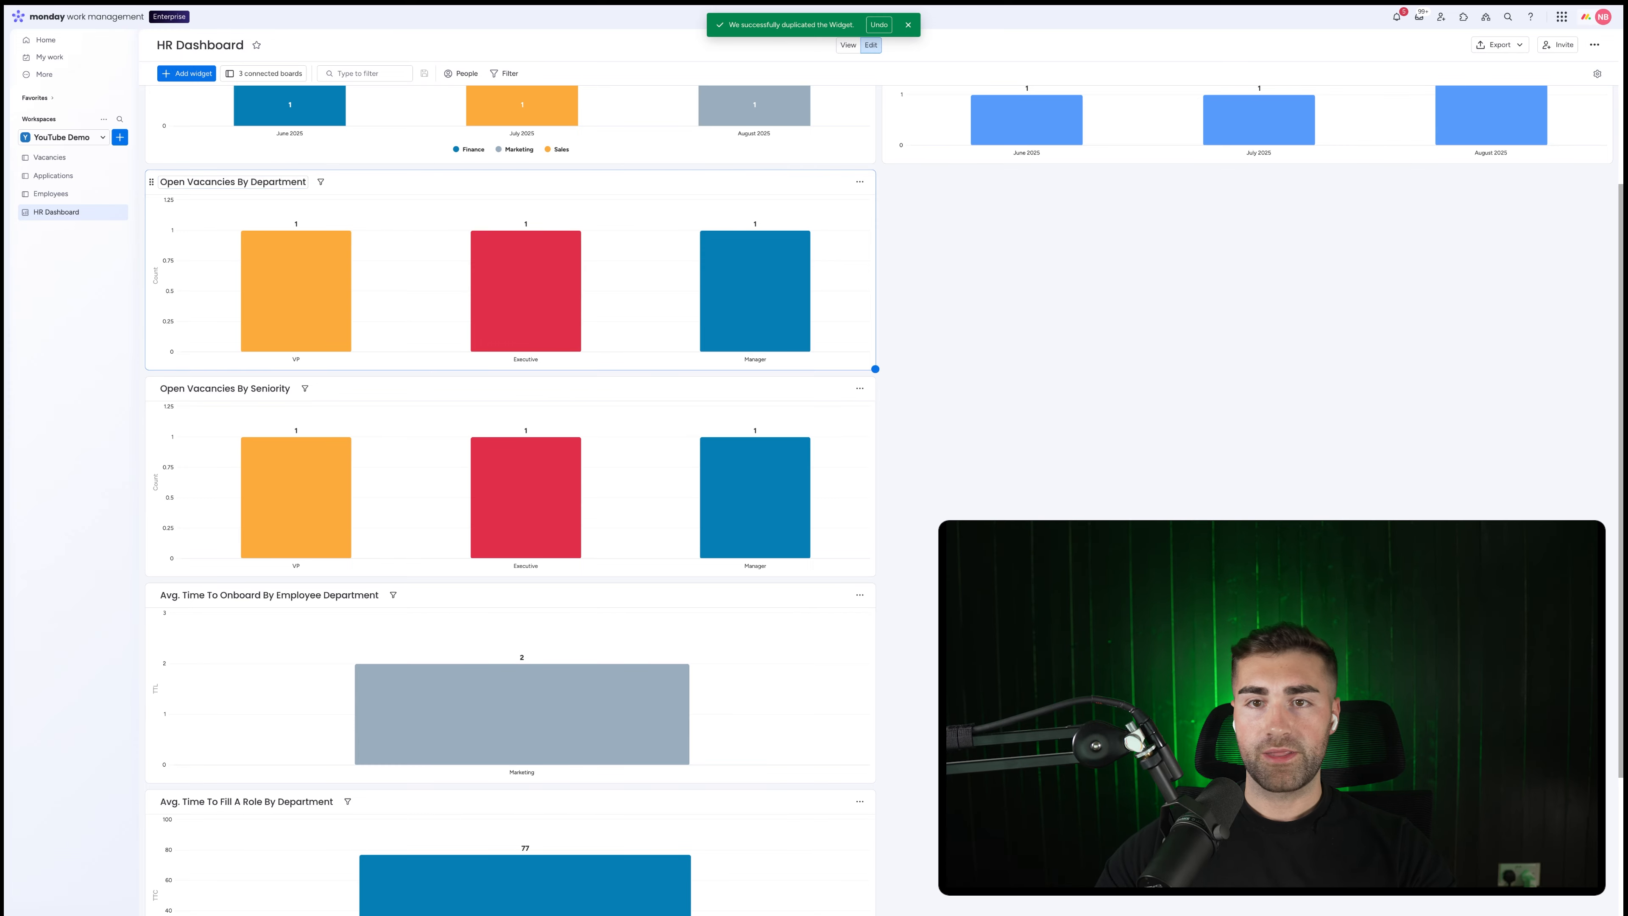
- Set the Open Vacancies By Department chart's X-axis to the Vacancies board's Department column and return to the dashboard
click(858, 184)
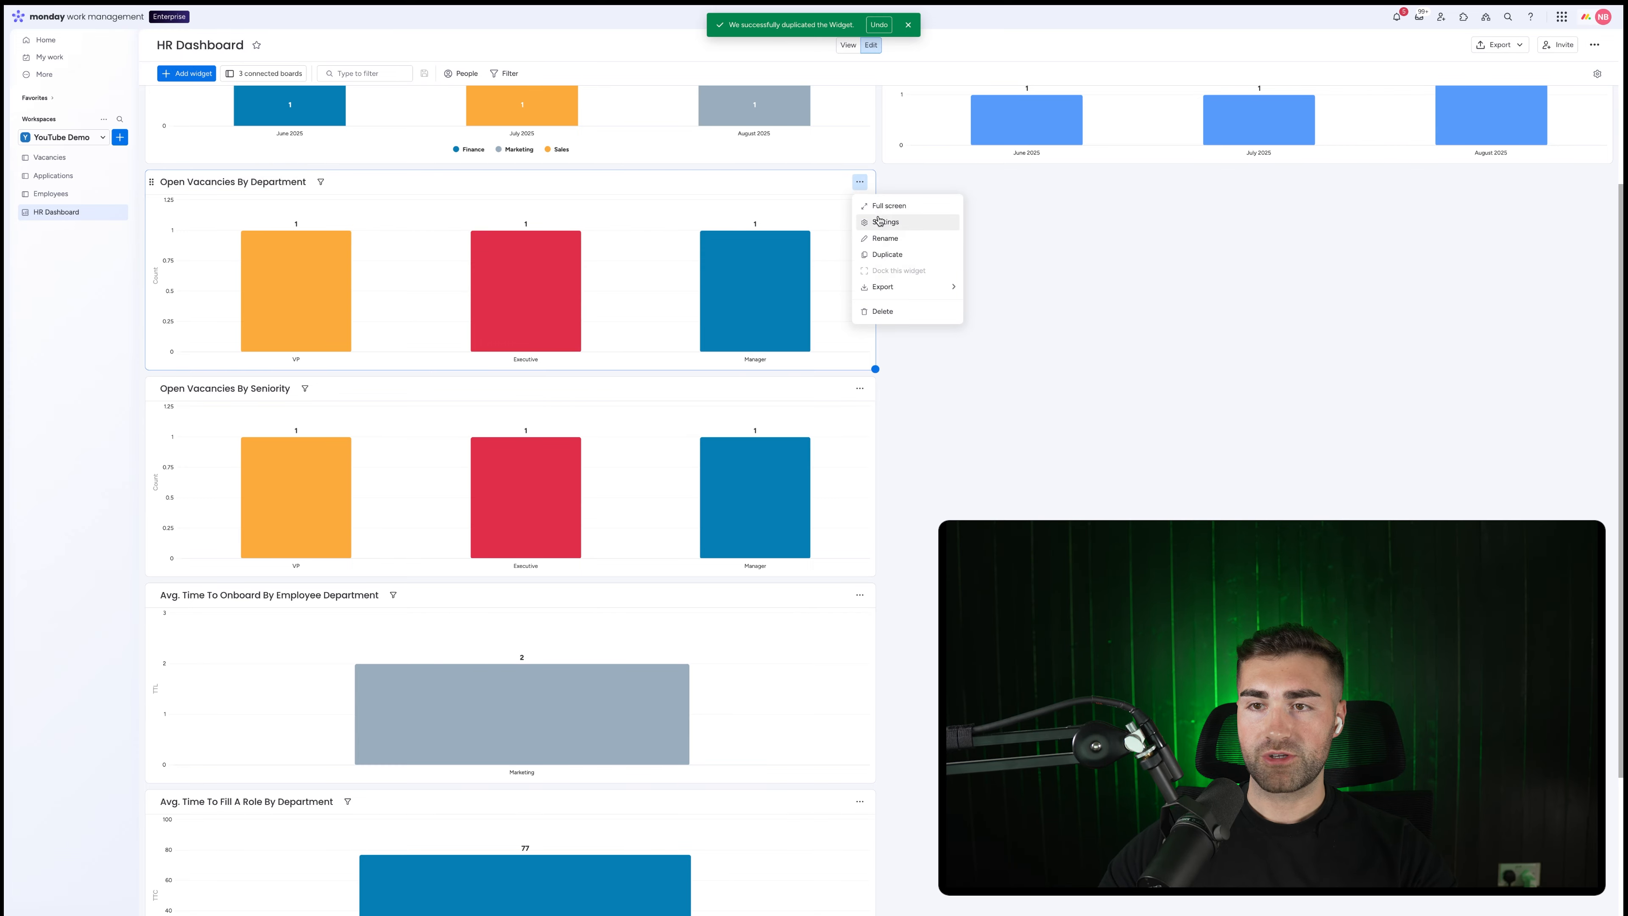
click(879, 220)
click(1461, 145)
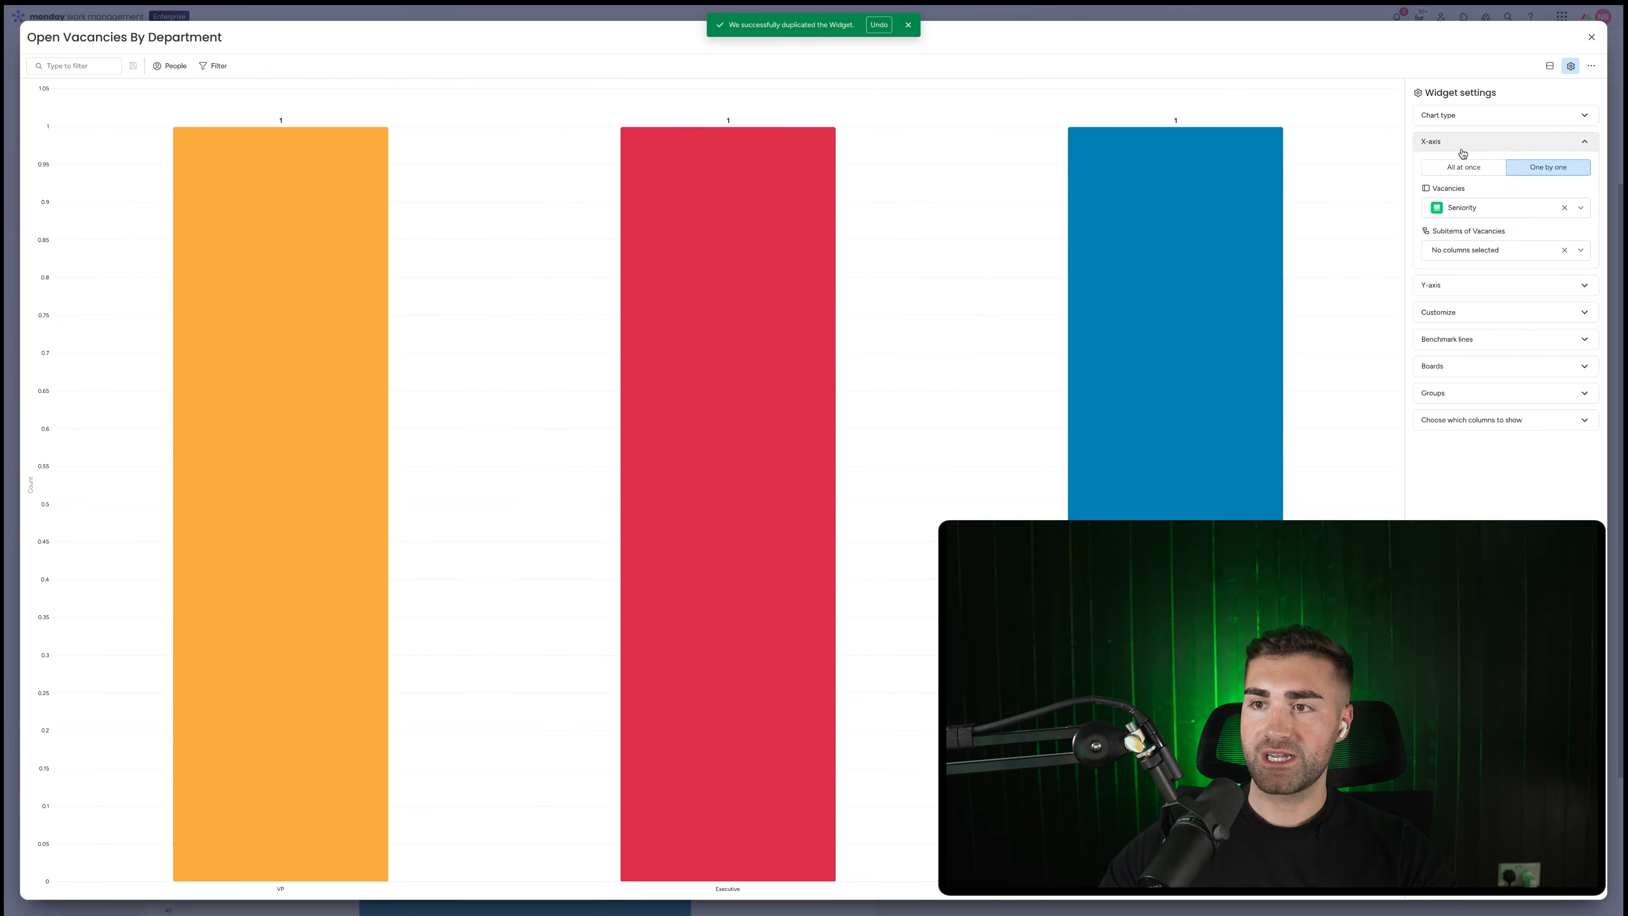
click(1485, 211)
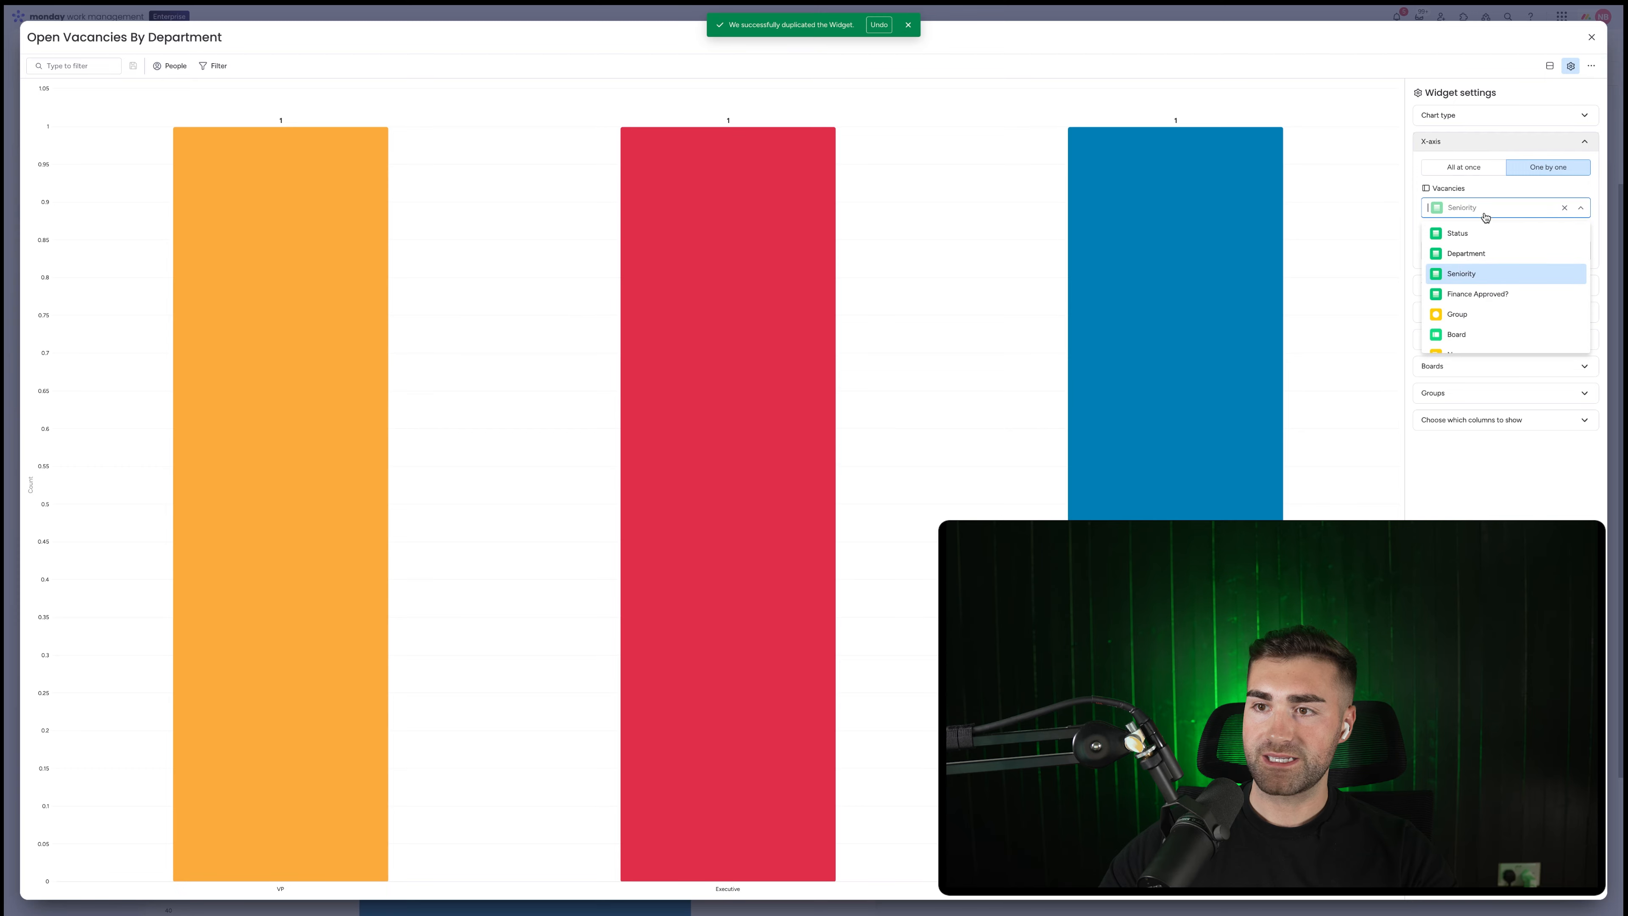
click(1480, 254)
click(1471, 214)
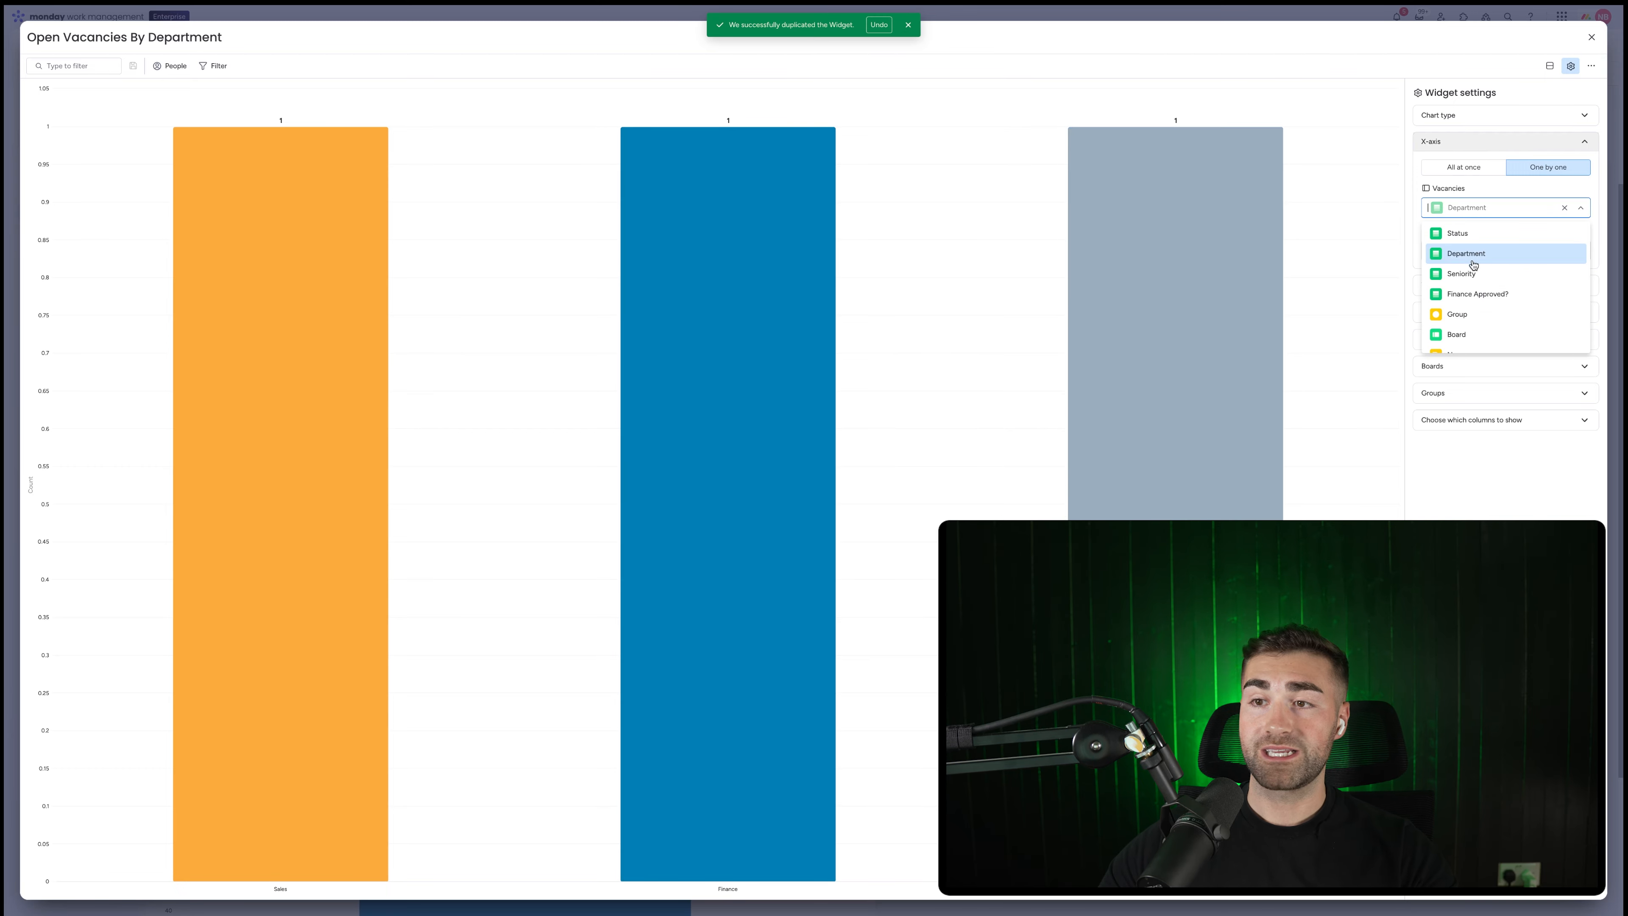
click(1591, 36)
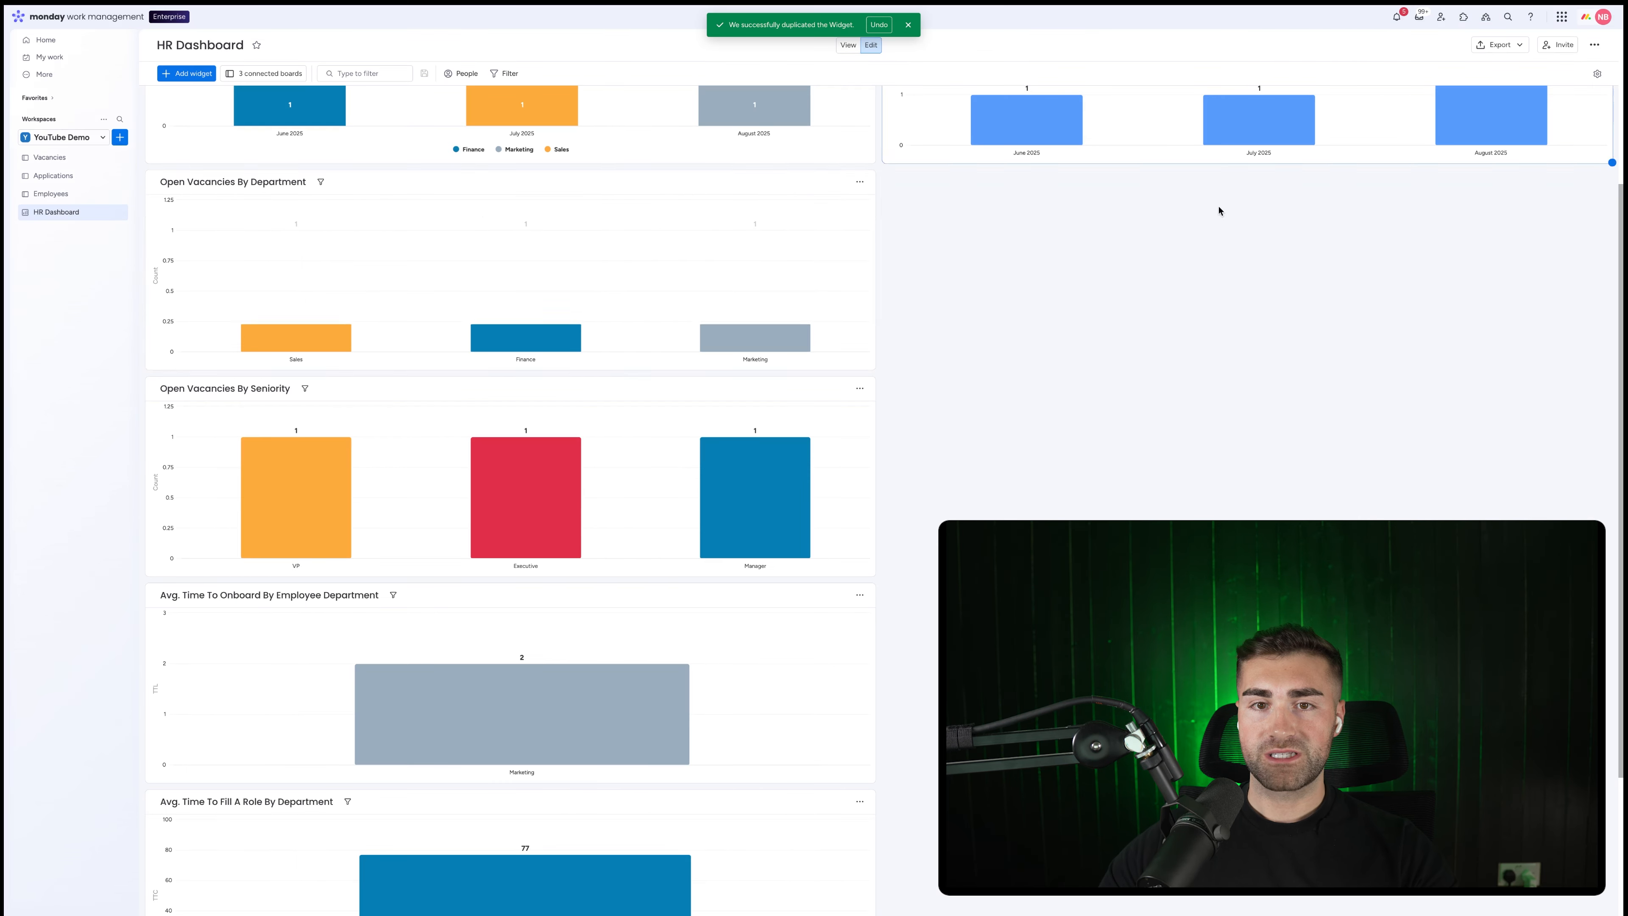
- On the Vacancies board, set the Senior Engineer vacancy's department to Marketing, then check the department chart on the HR Dashboard
click(46, 160)
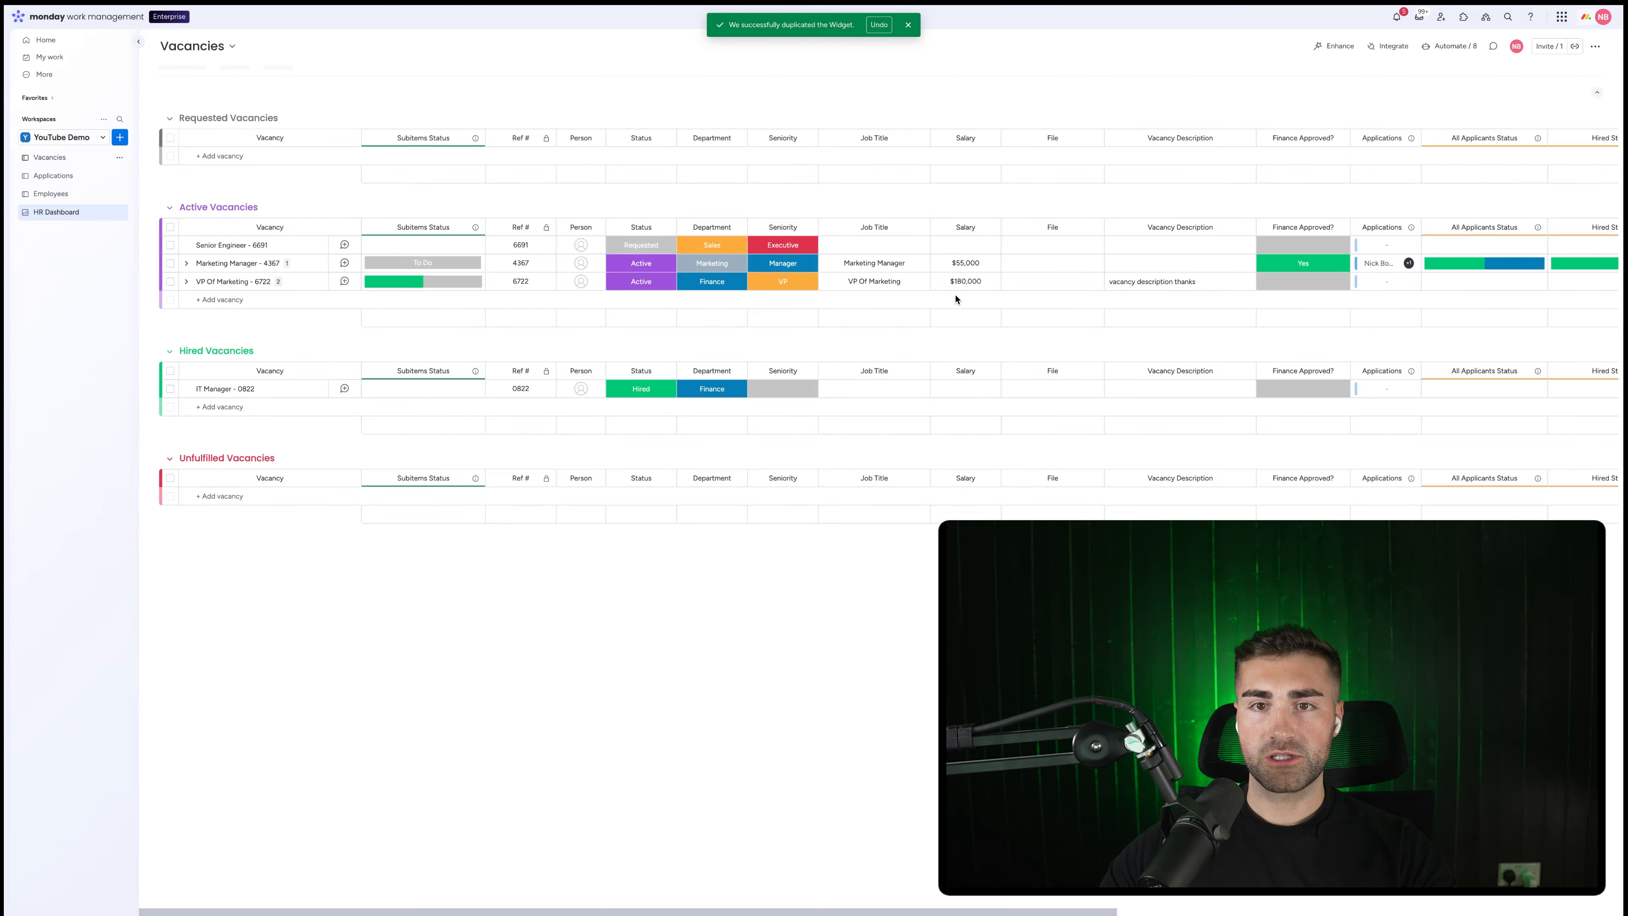
click(715, 268)
click(711, 244)
click(711, 289)
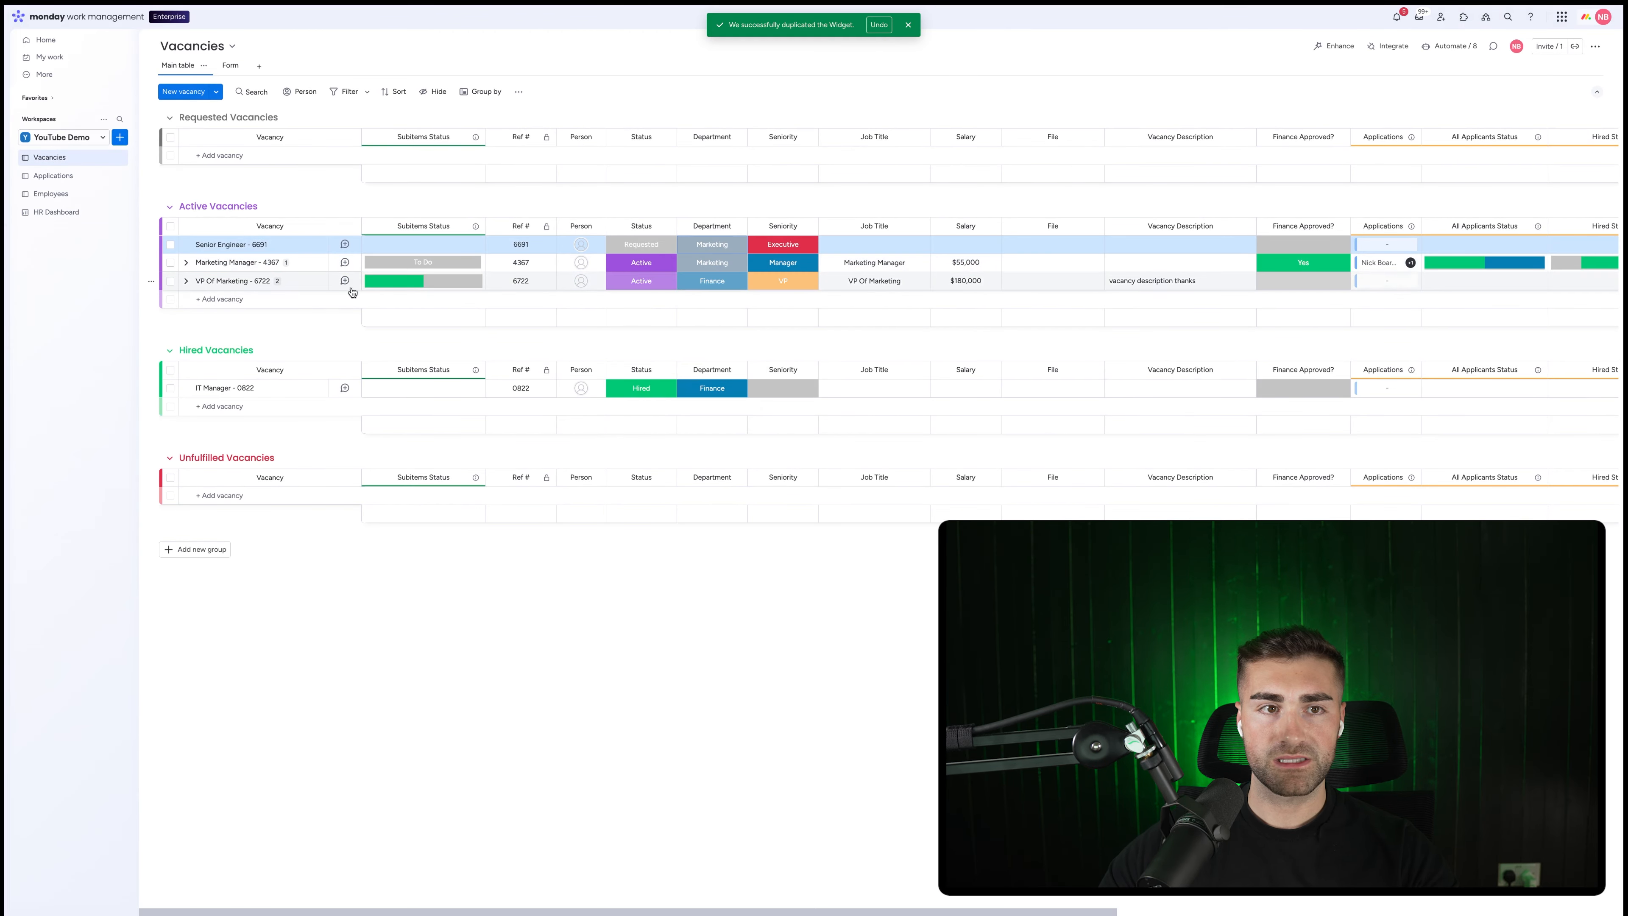
click(56, 212)
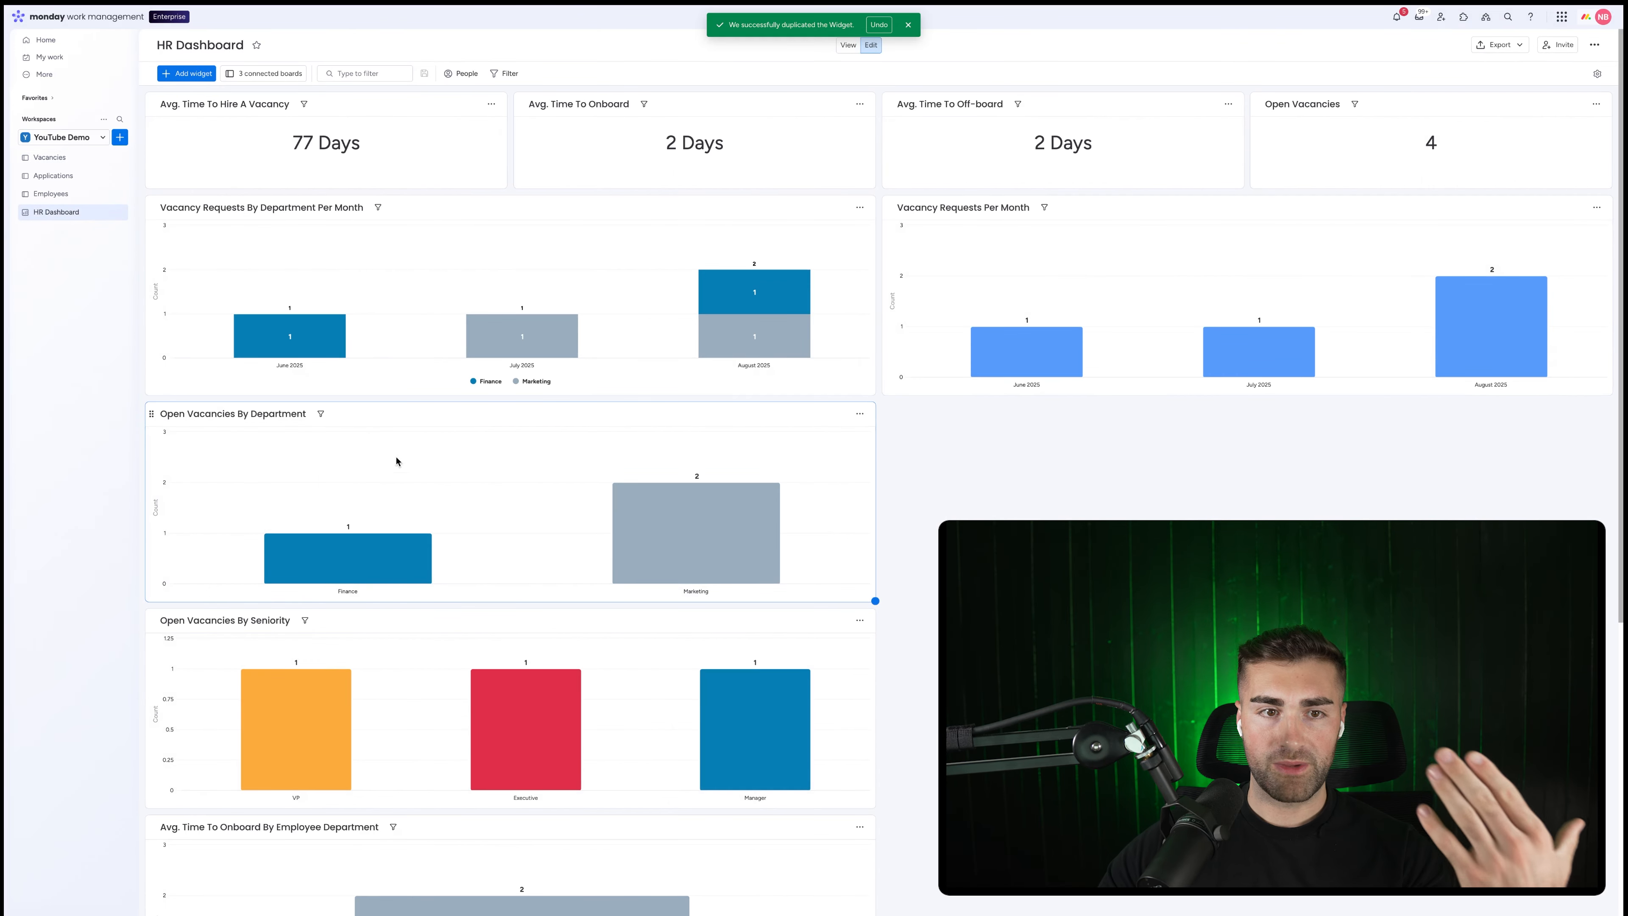
mouse_move(729, 547)
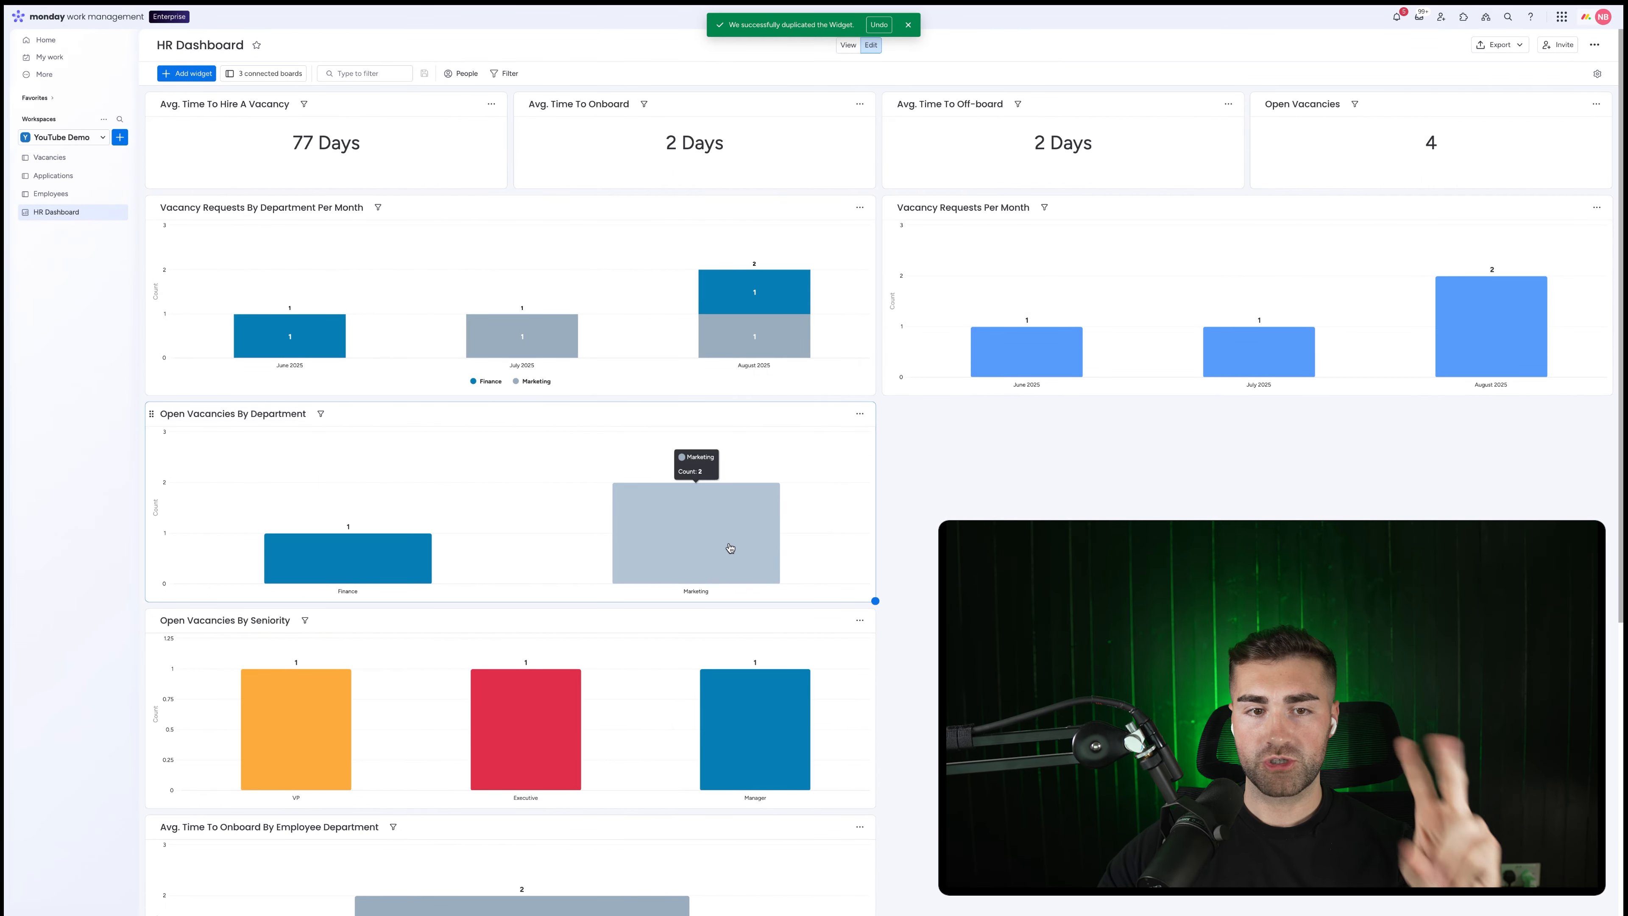
mouse_move(402, 556)
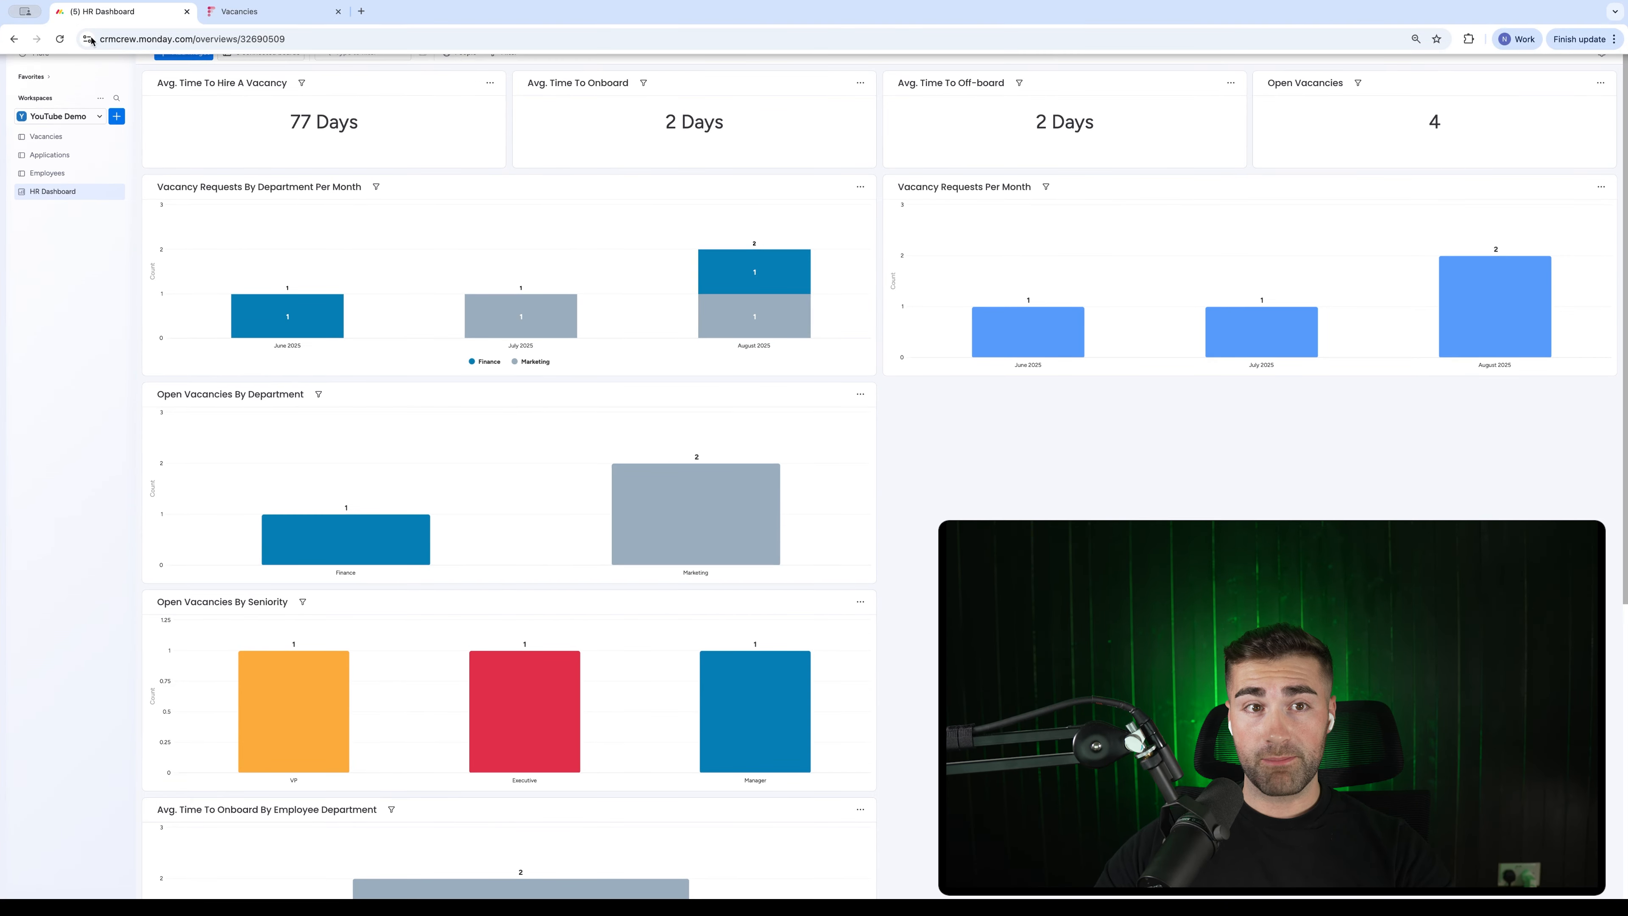
- Add a Numbers widget to the dashboard and place it directly below the Avg. Time To Hire A Vacancy widget
click(185, 73)
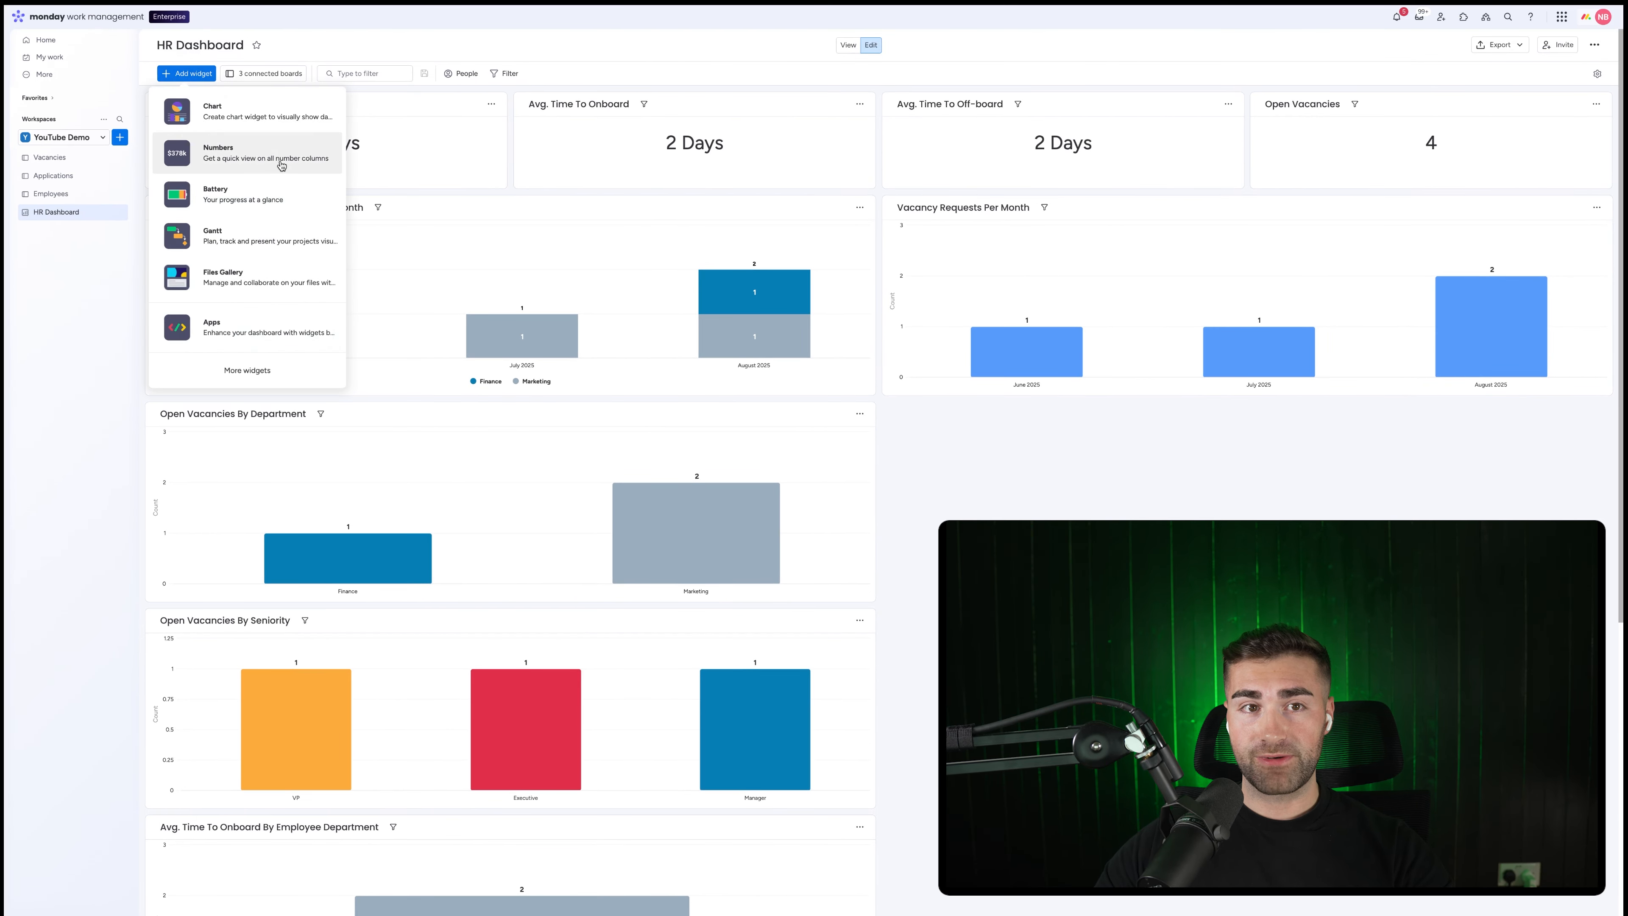
click(255, 158)
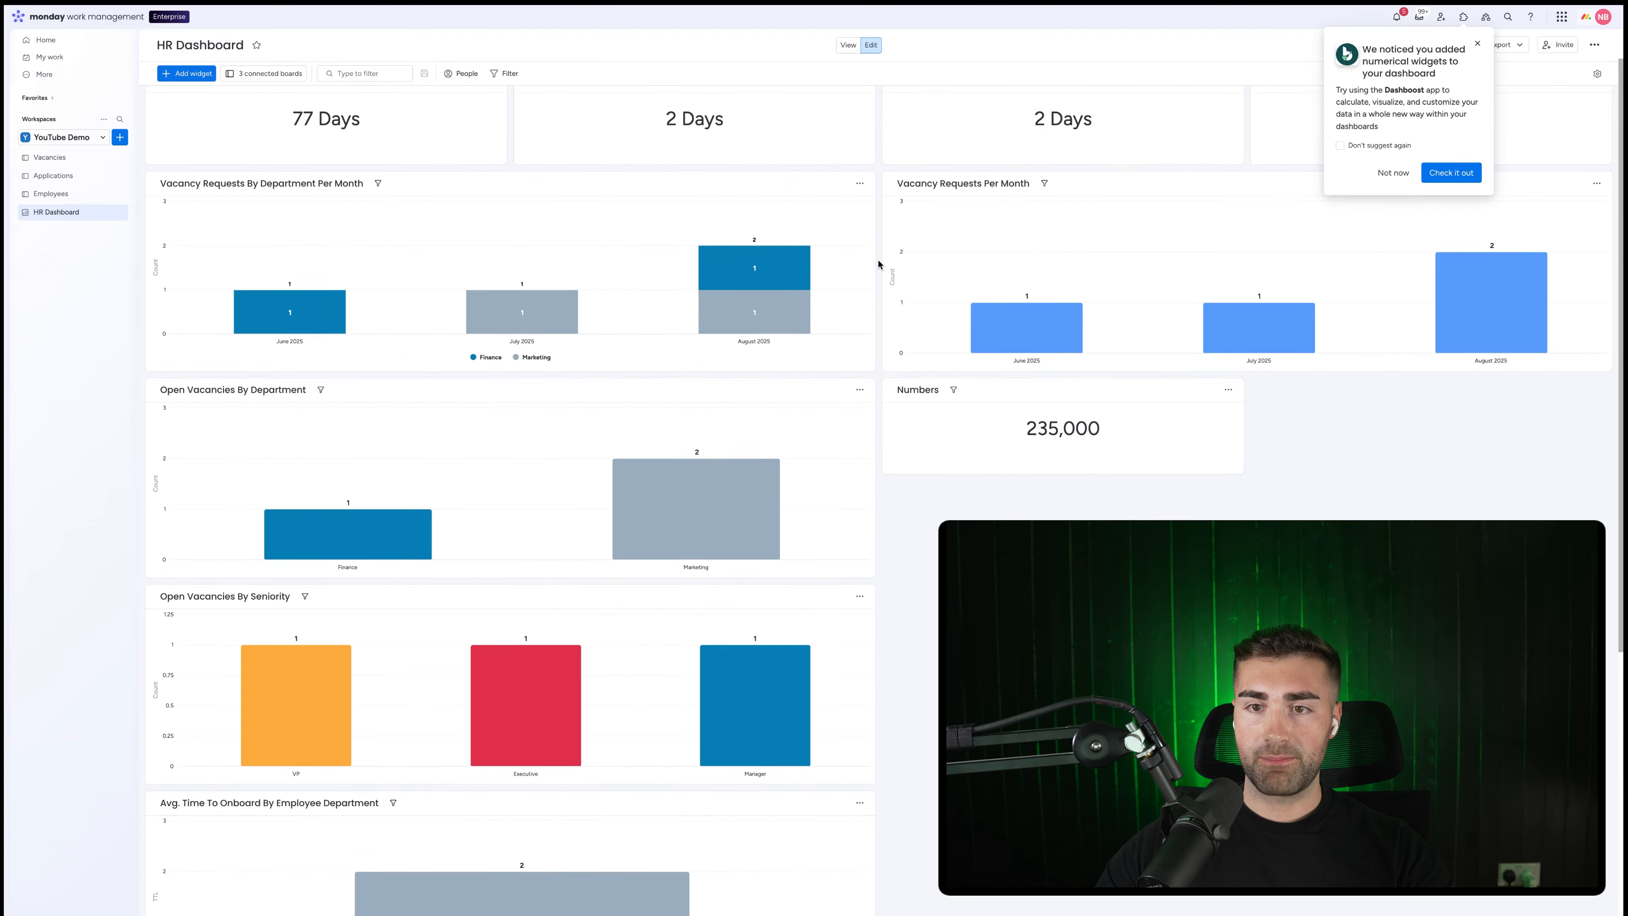
scroll(878, 263, up, 2)
drag(884, 410, 122, 219)
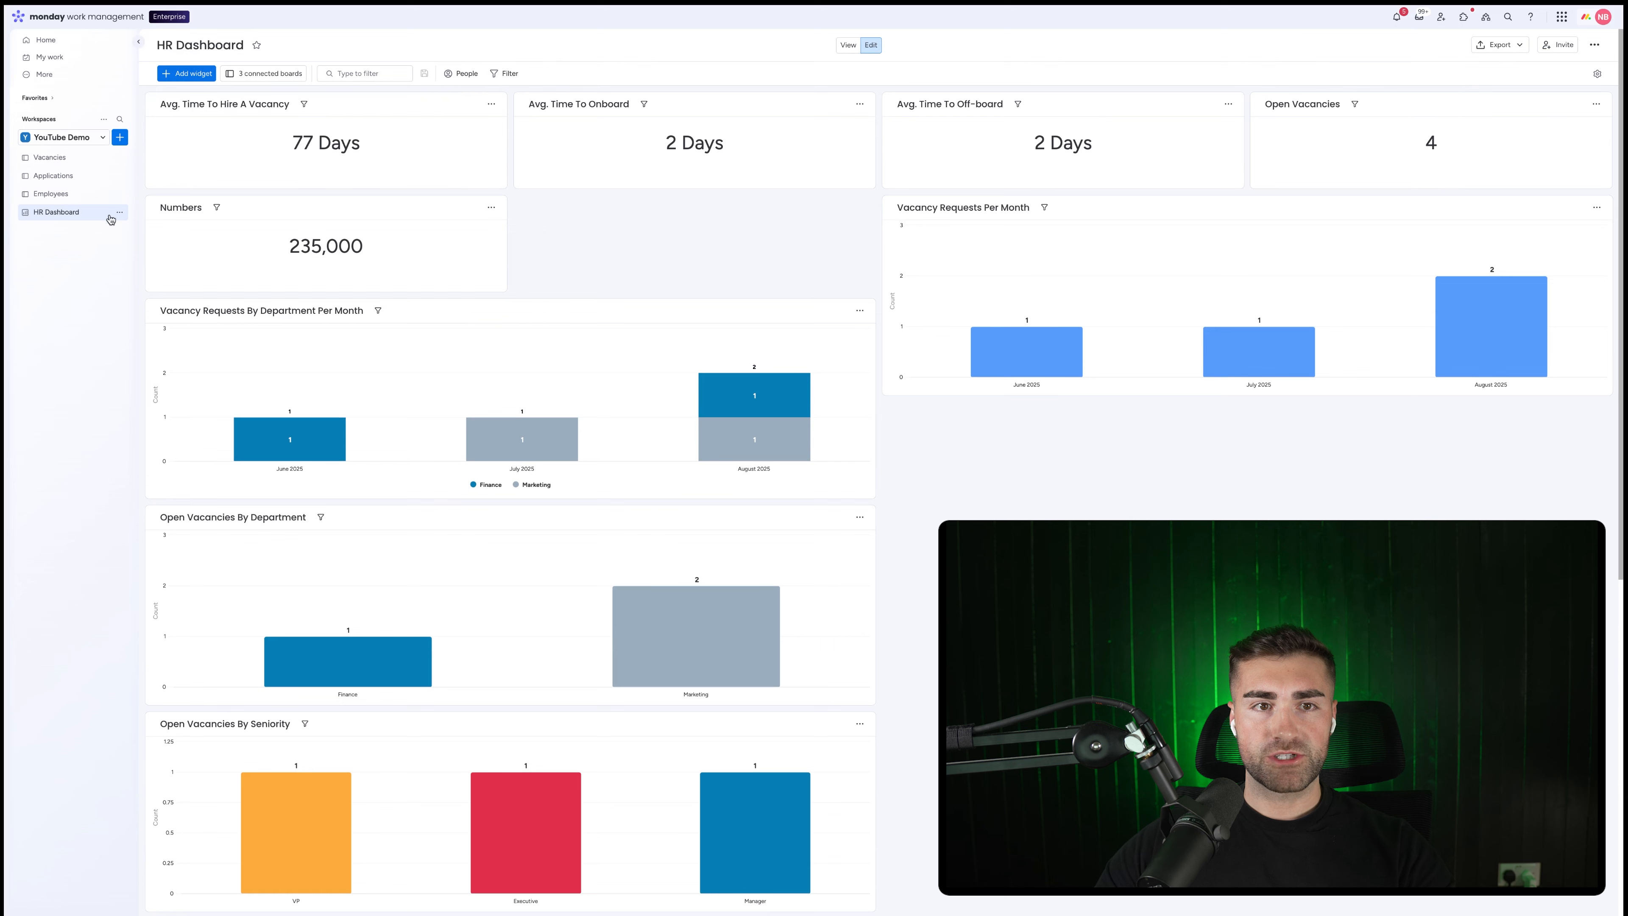
- Rename the new Numbers widget as Employees Actively Onboarding
click(180, 207)
click(180, 207)
text(Emp)
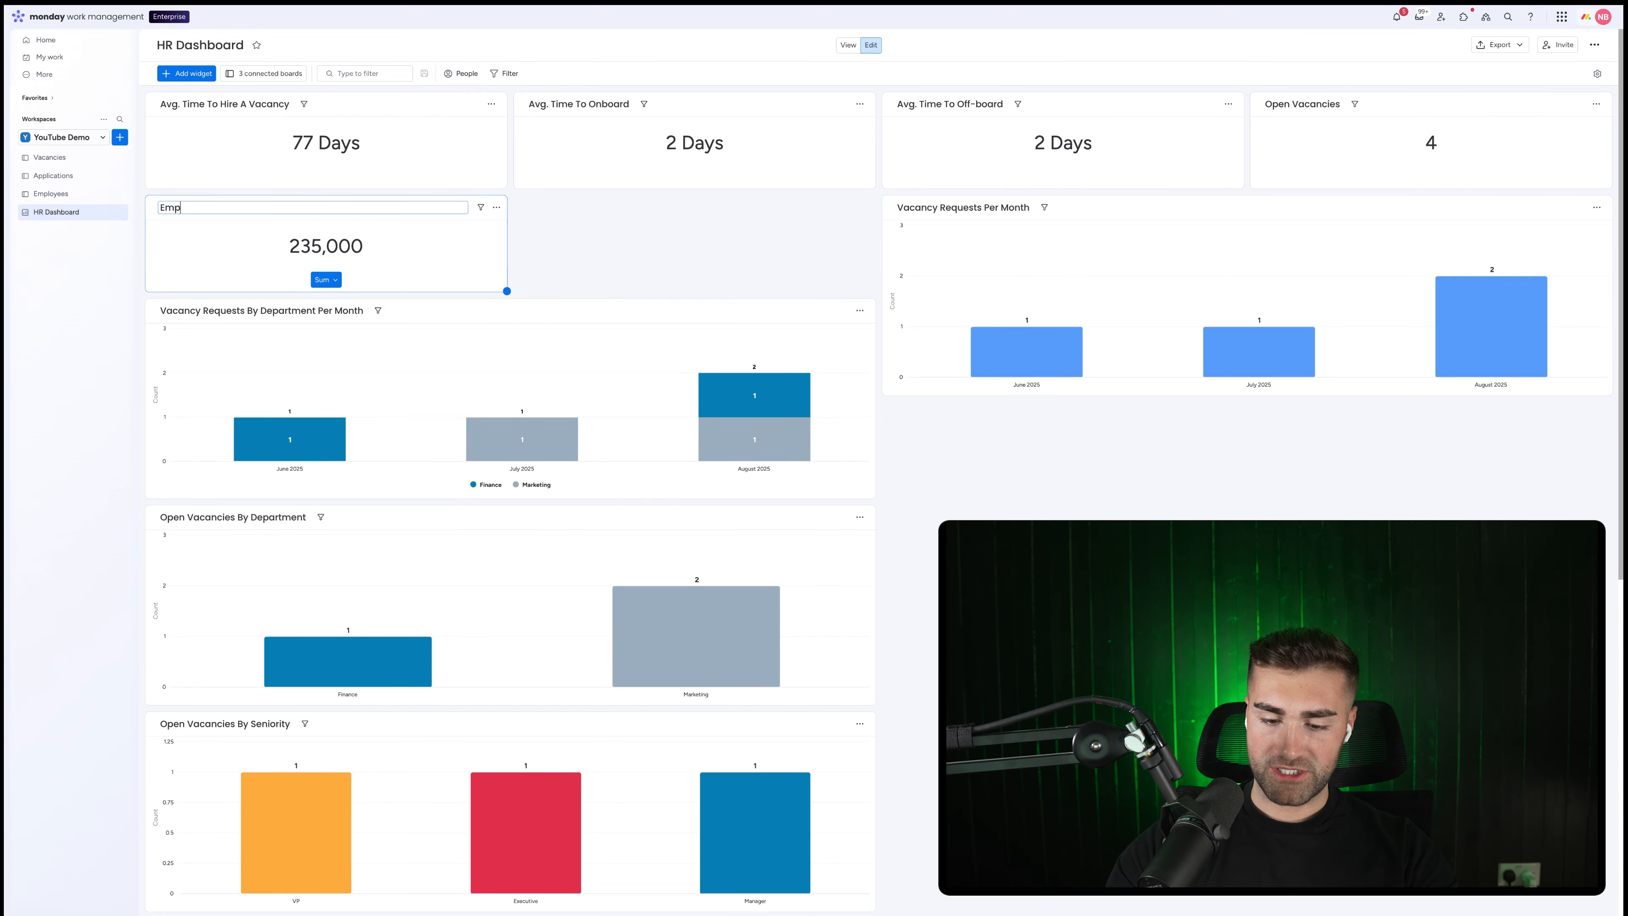
text(loyees Active)
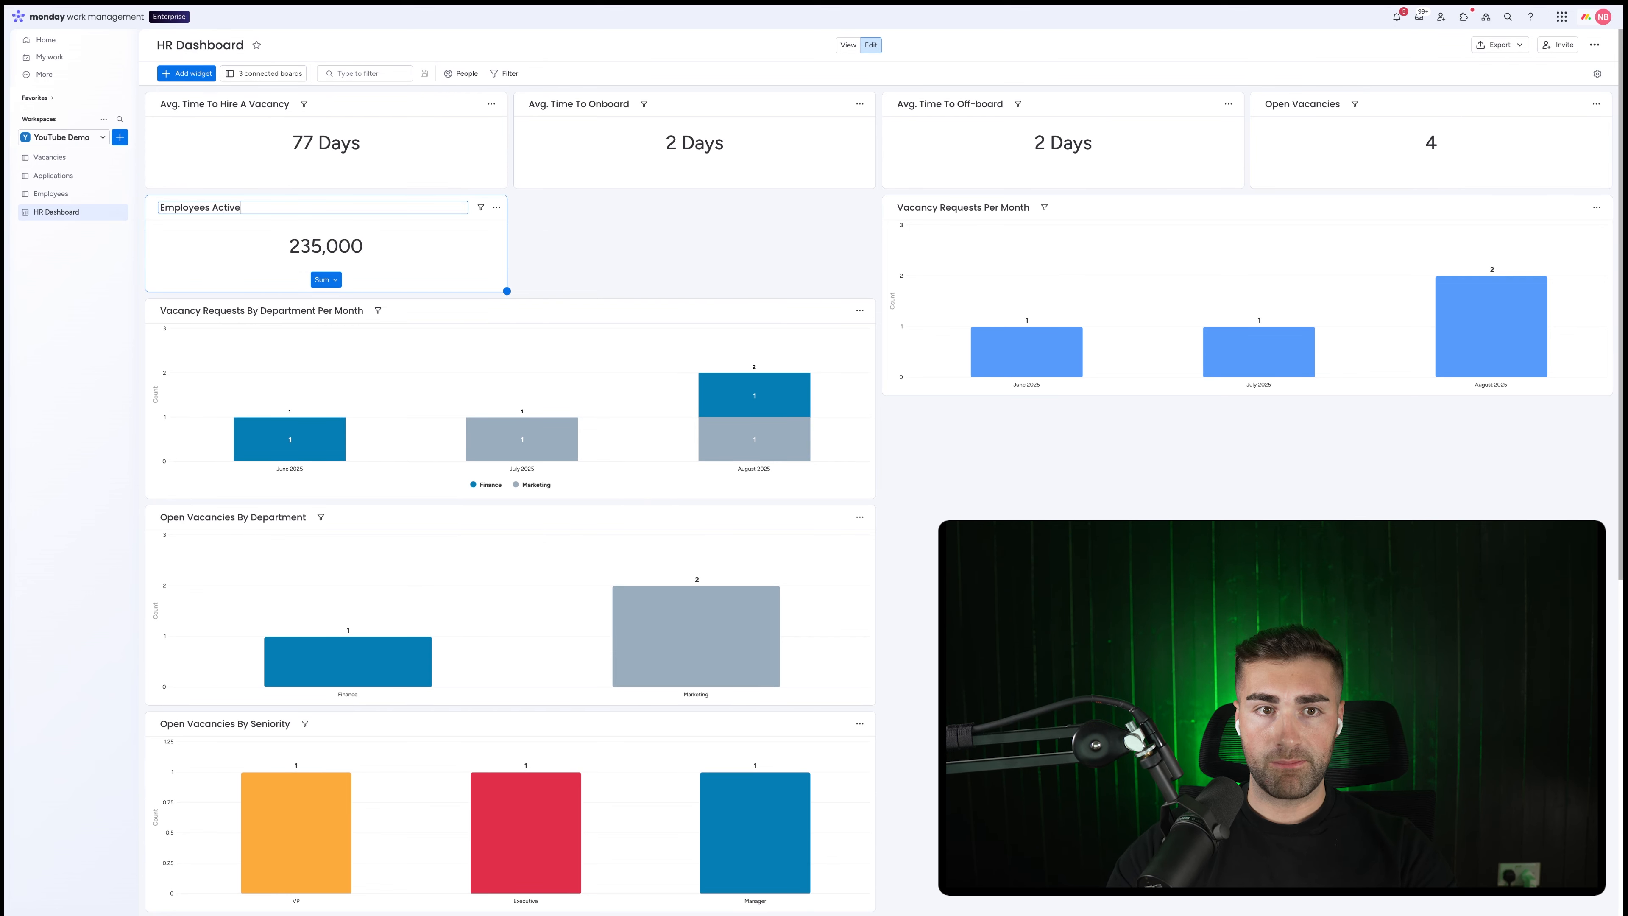
text(ly Onboarding)
key(Return)
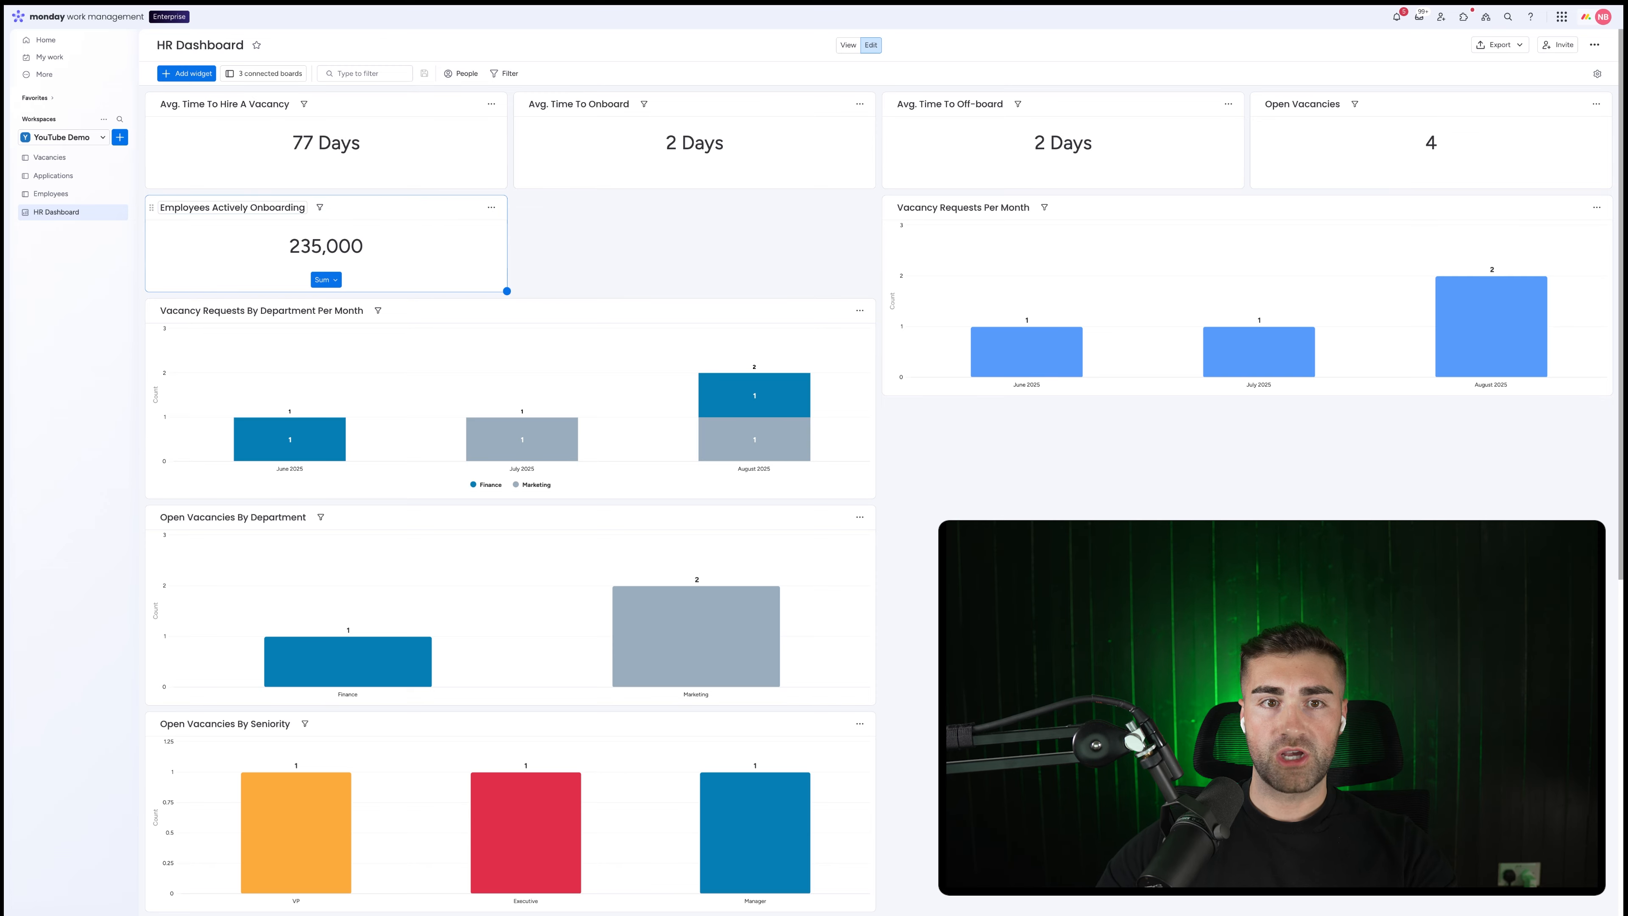
- Limit the Employees Actively Onboarding widget to the Employees board's New Employees and Onboarding Employees groups
click(491, 208)
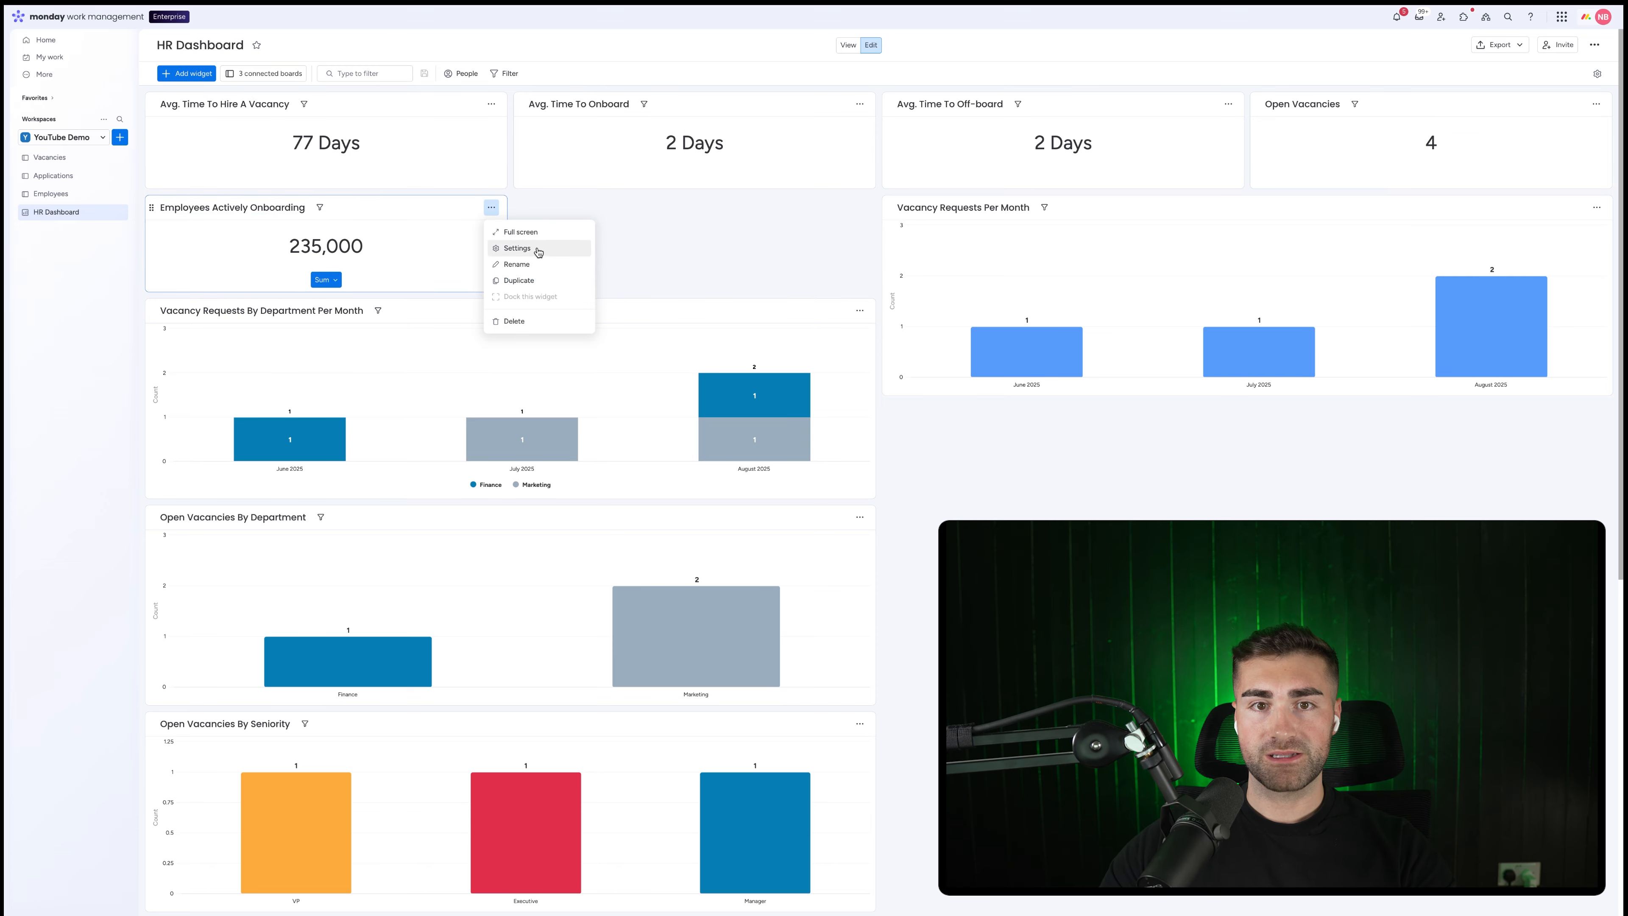
click(516, 245)
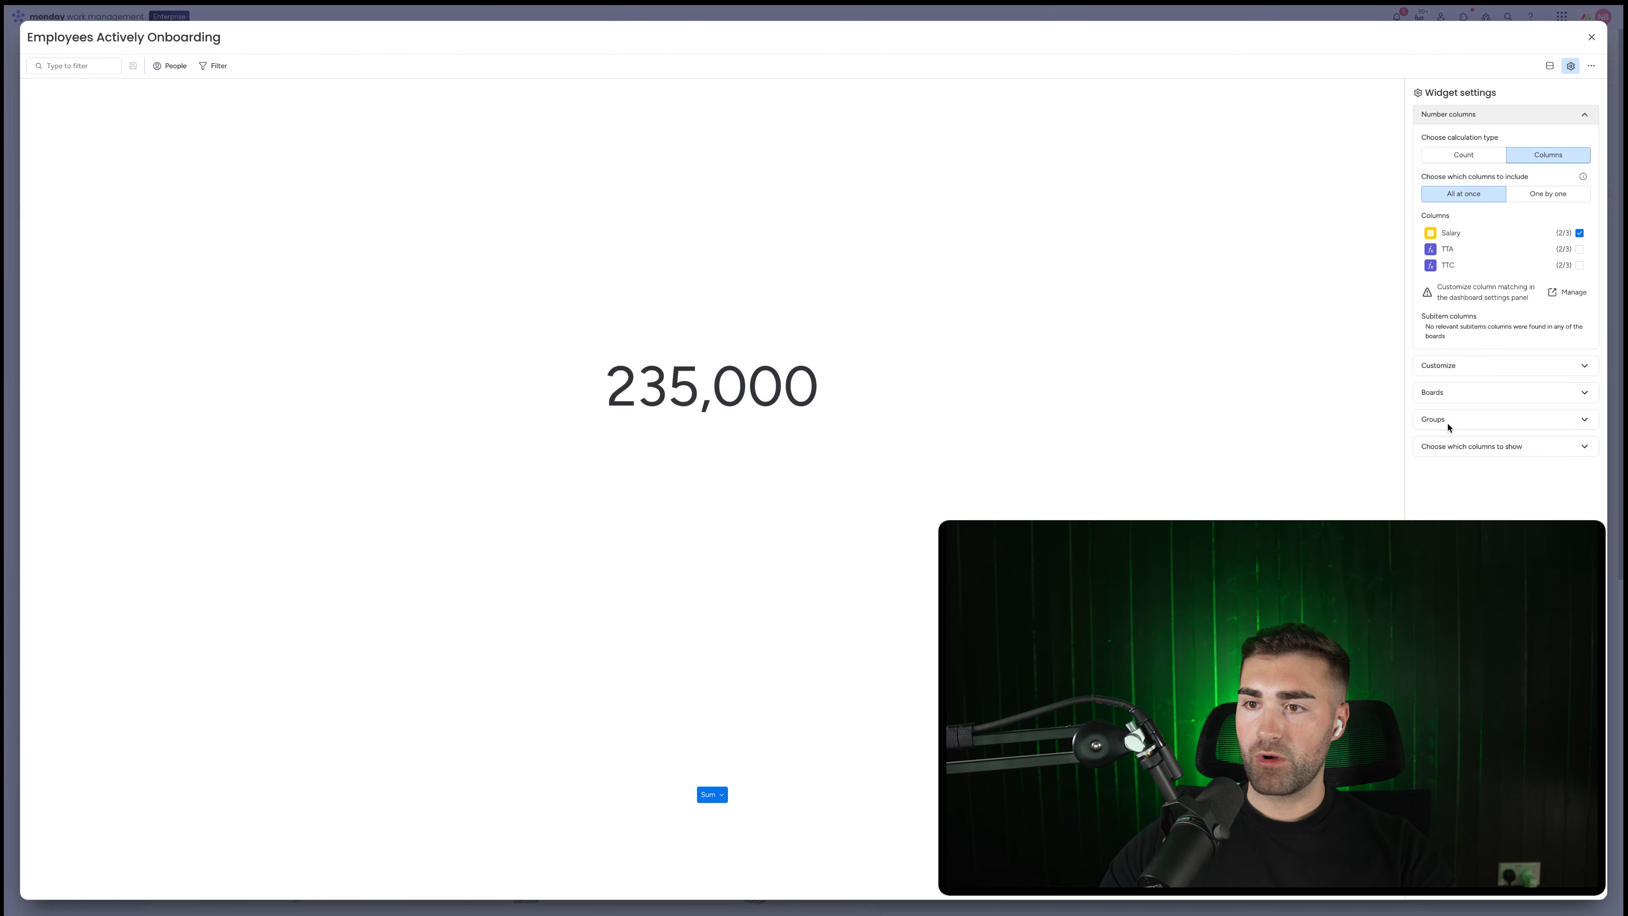
click(1449, 391)
click(1450, 252)
click(1450, 289)
click(1449, 385)
click(1447, 250)
click(1447, 300)
click(1447, 316)
click(1446, 333)
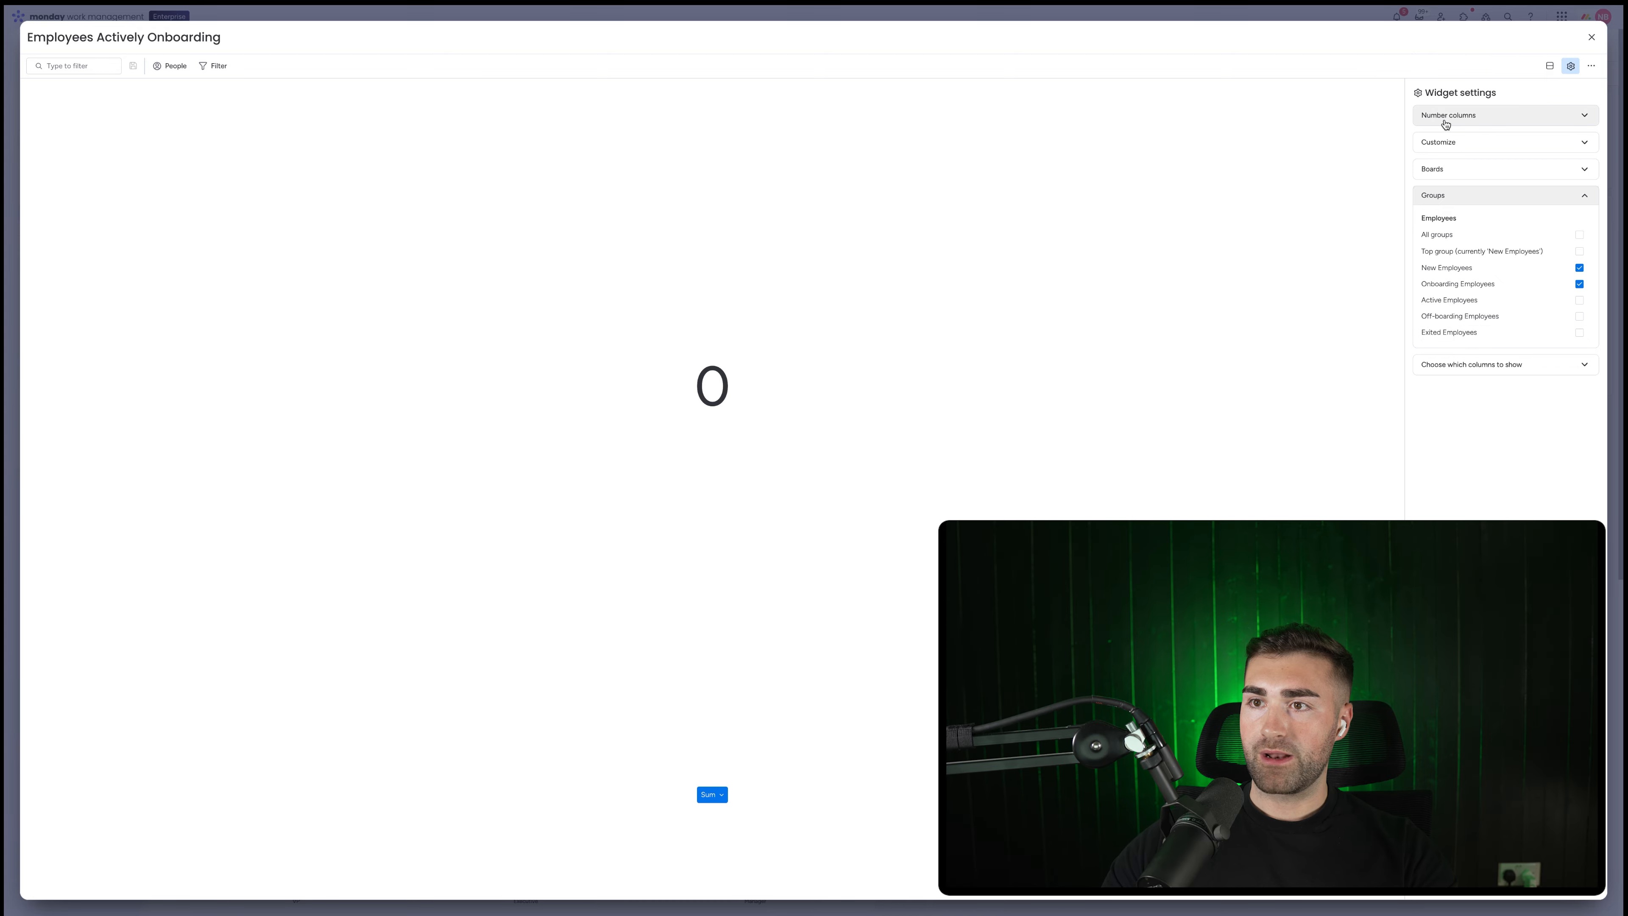
- Set the widget's calculation type to Count of items and return to the dashboard
click(1456, 144)
click(1493, 115)
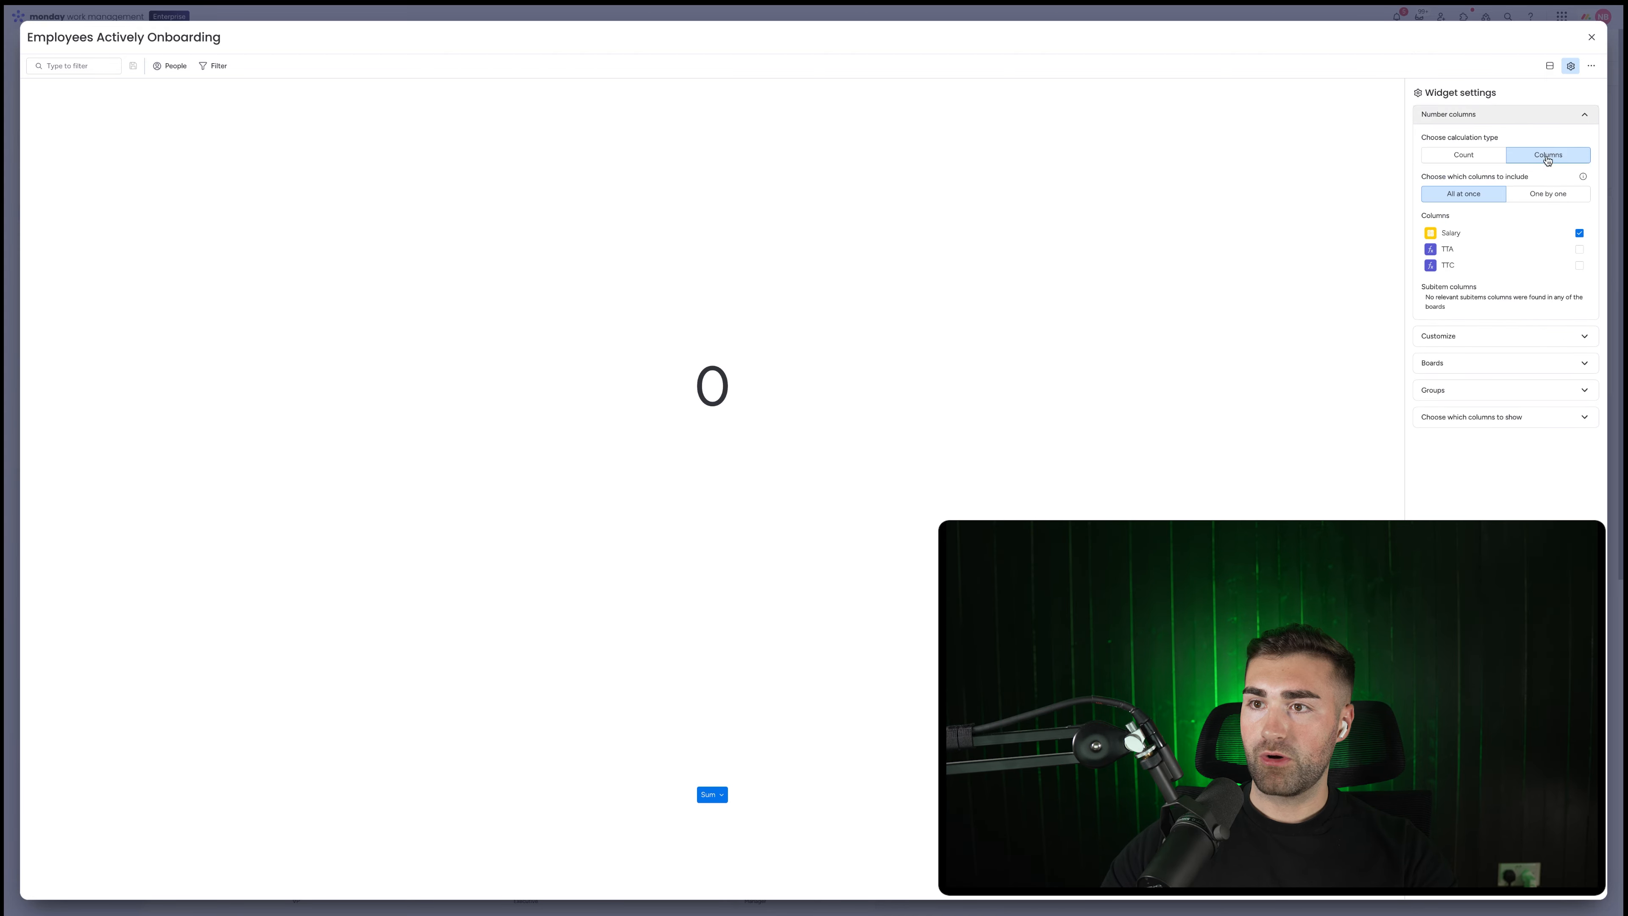
click(1467, 158)
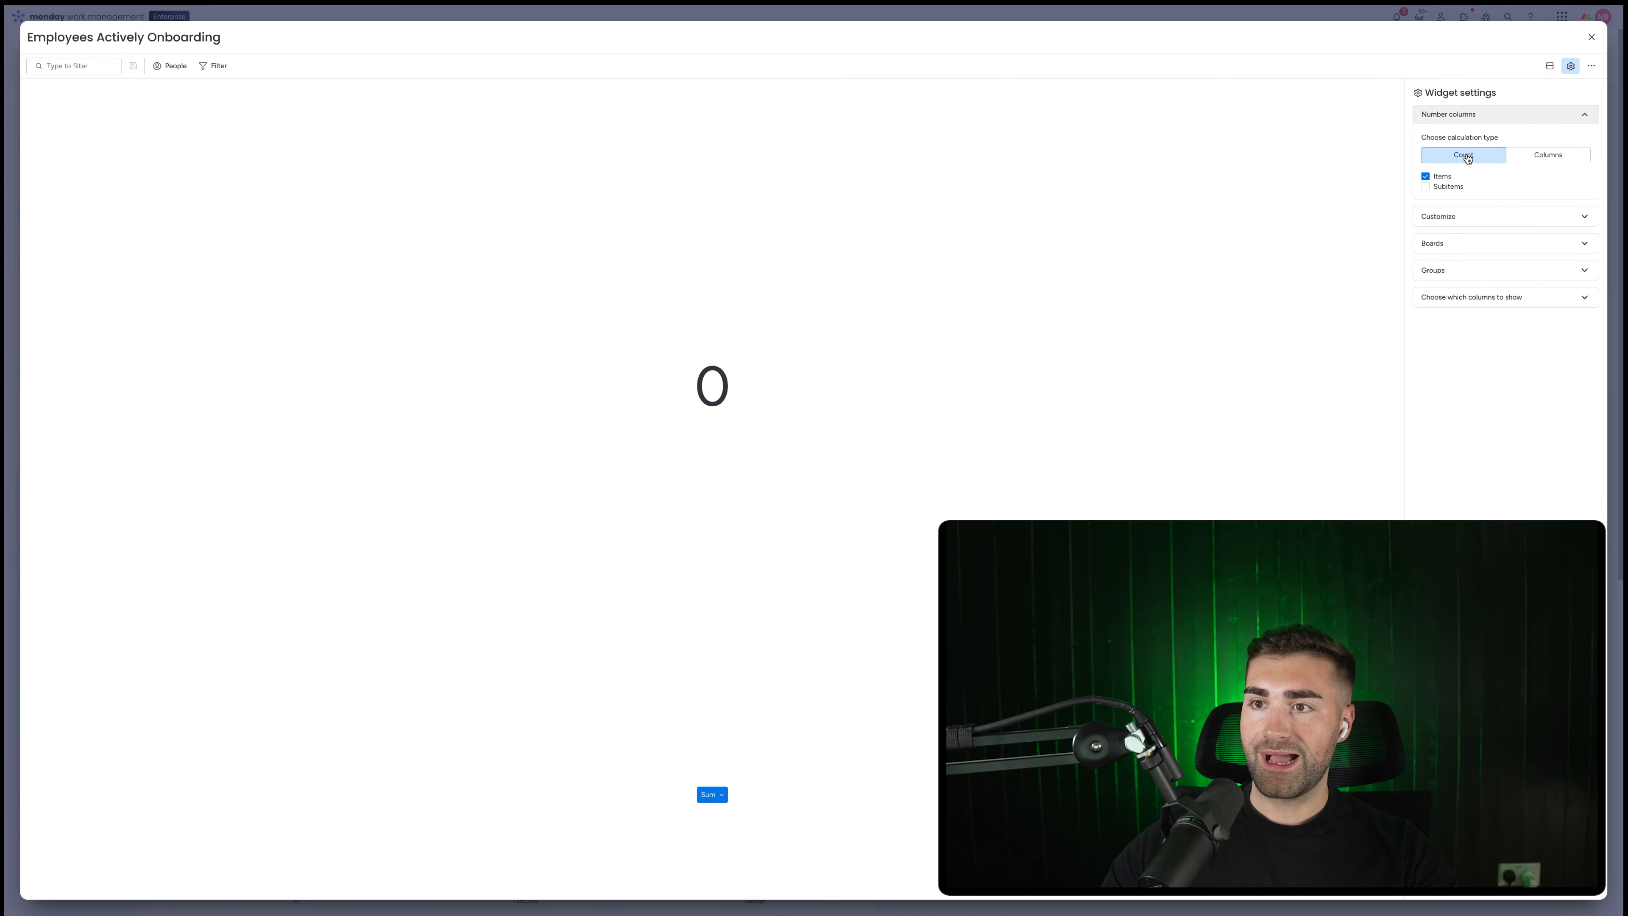
click(1591, 37)
- On the Employees board, move the exited employee to the Onboarding Employees group and return to the HR Dashboard
click(50, 193)
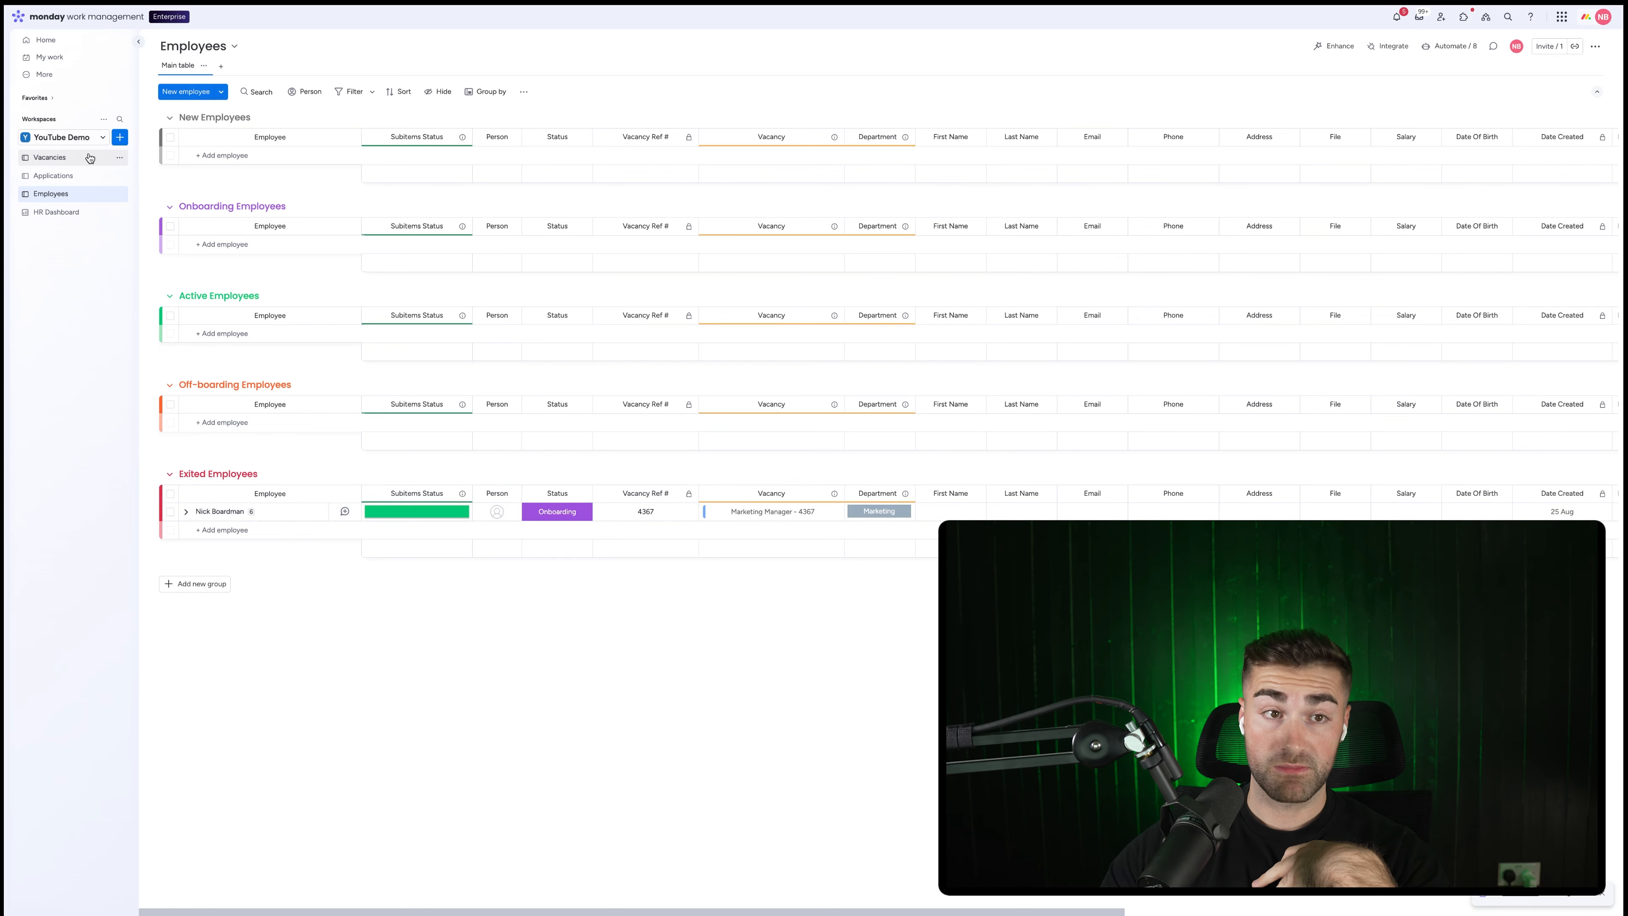
click(72, 217)
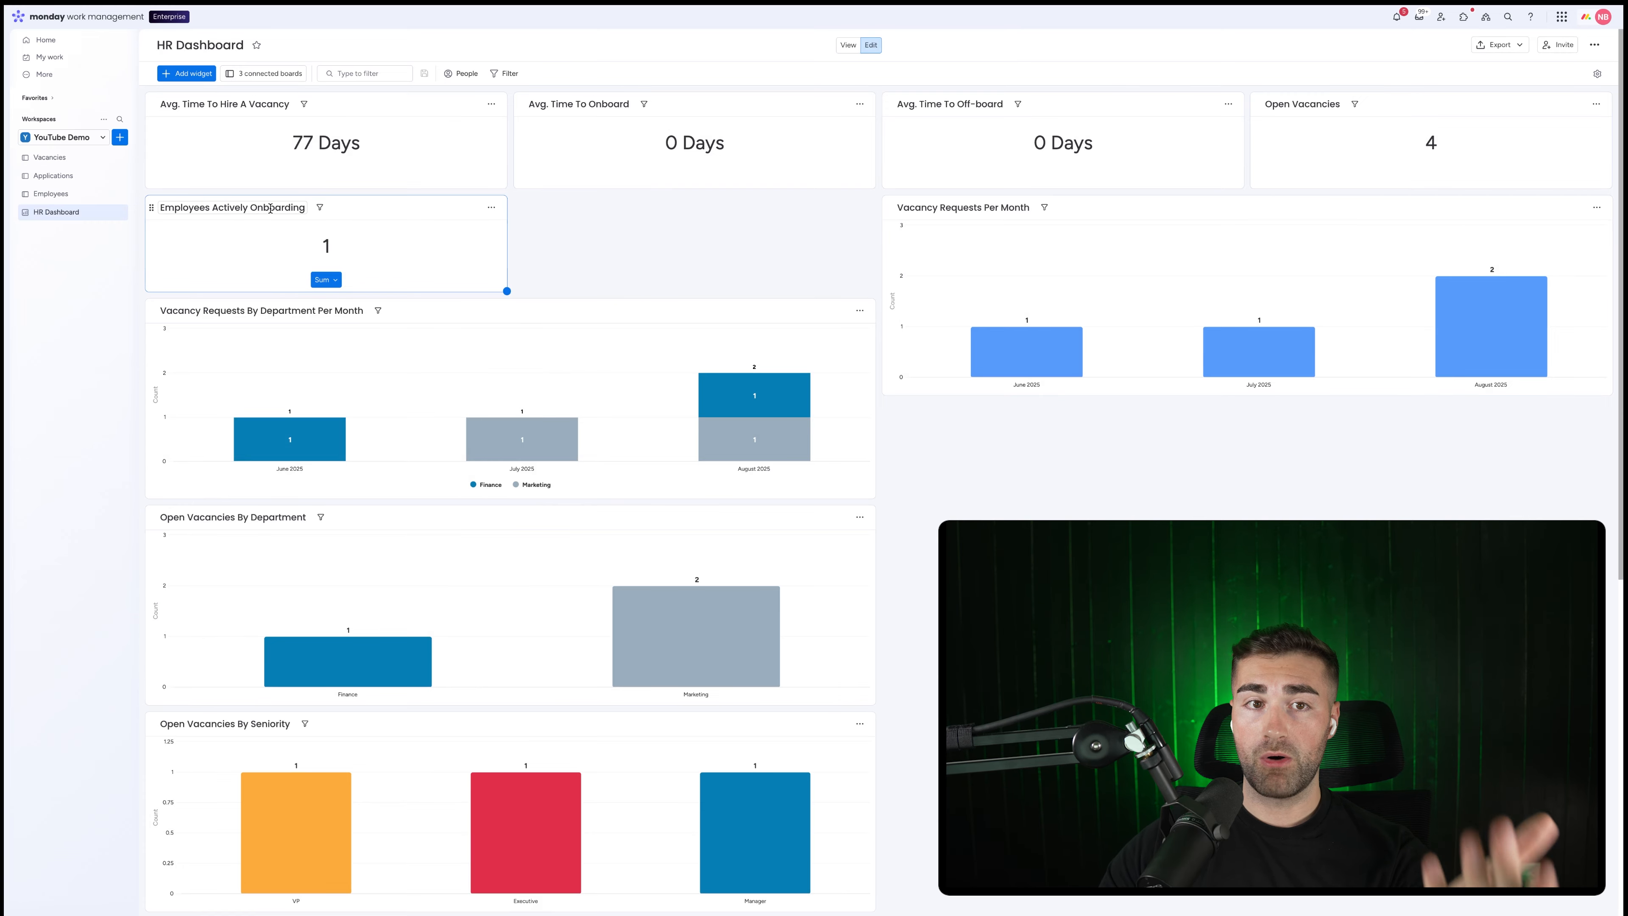
- On the Employees board, set the onboarding employee's salary to $80,000
click(101, 199)
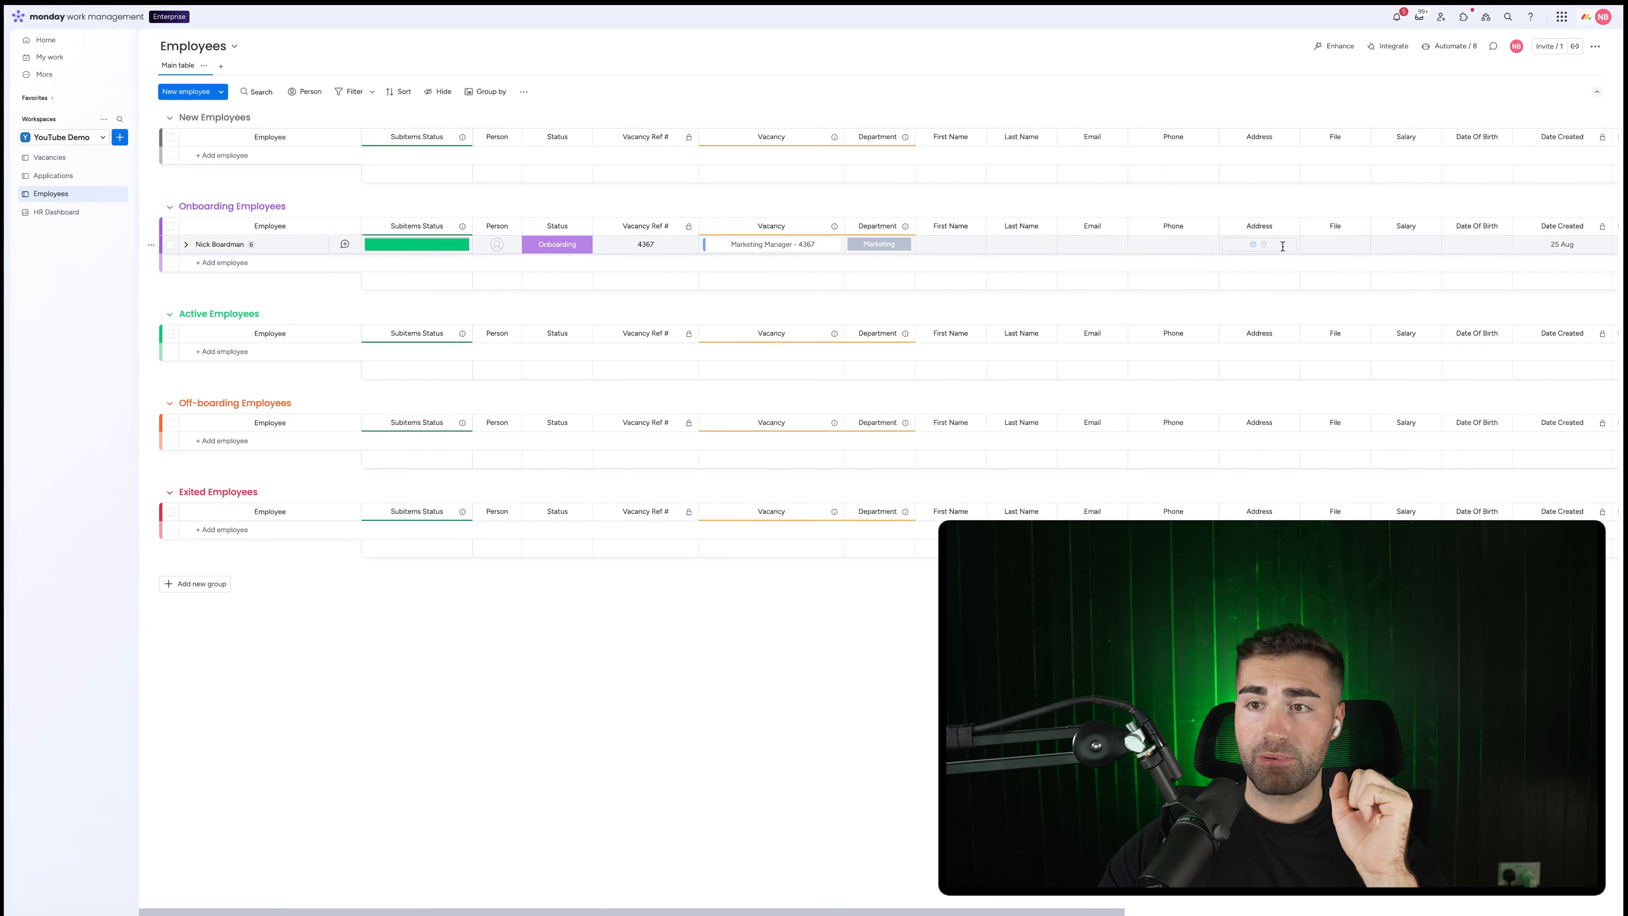
click(1397, 243)
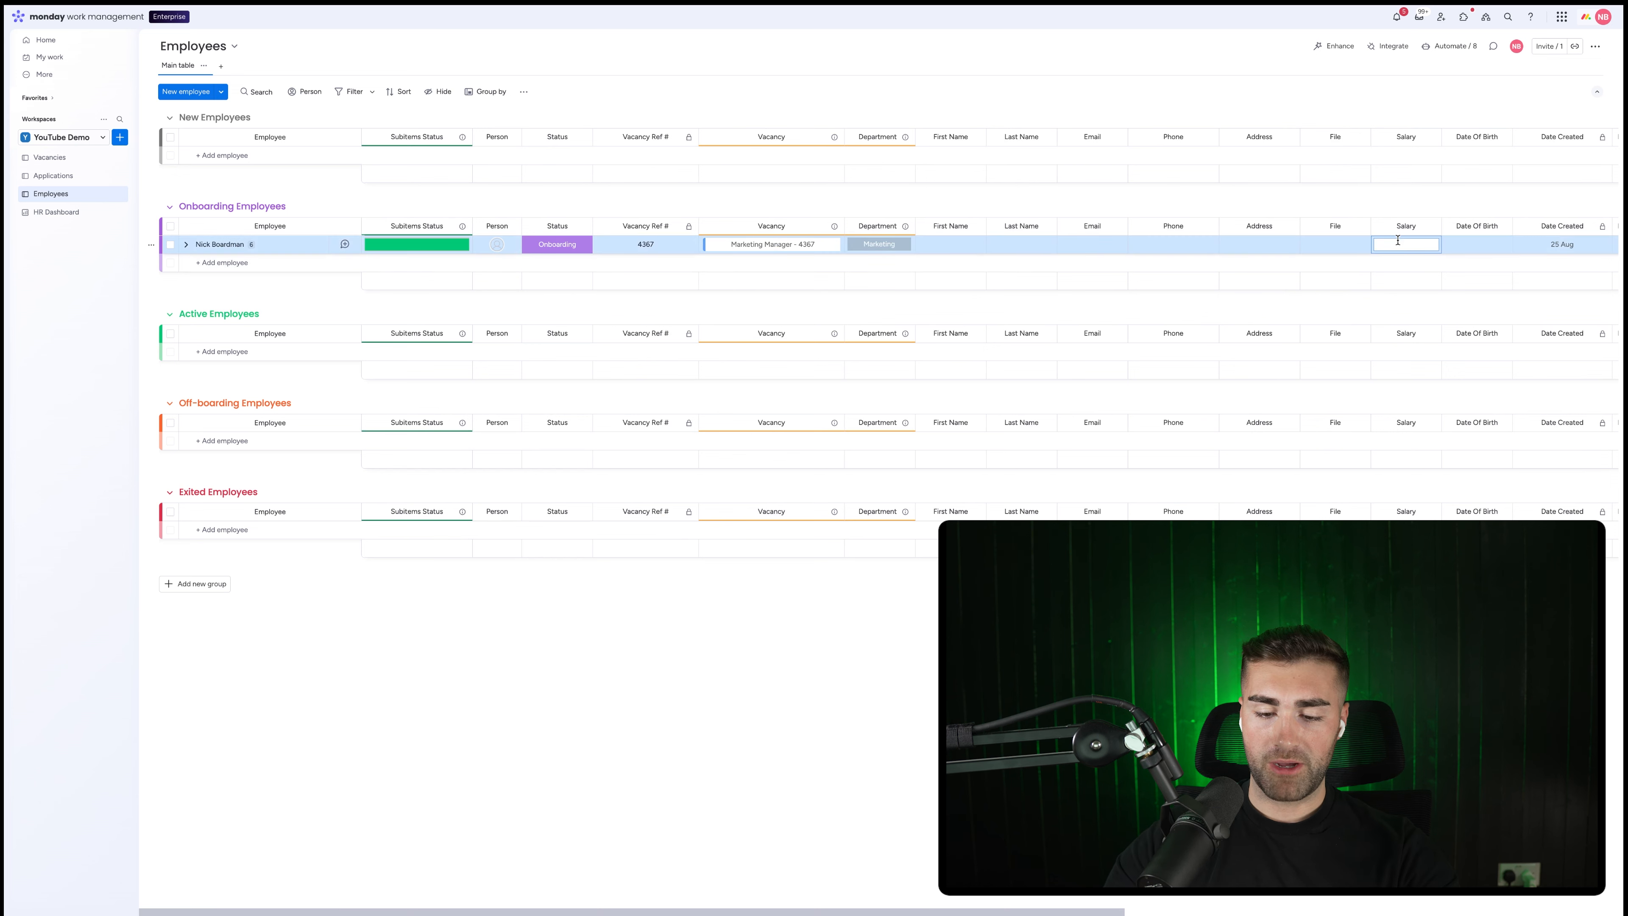
text(8)
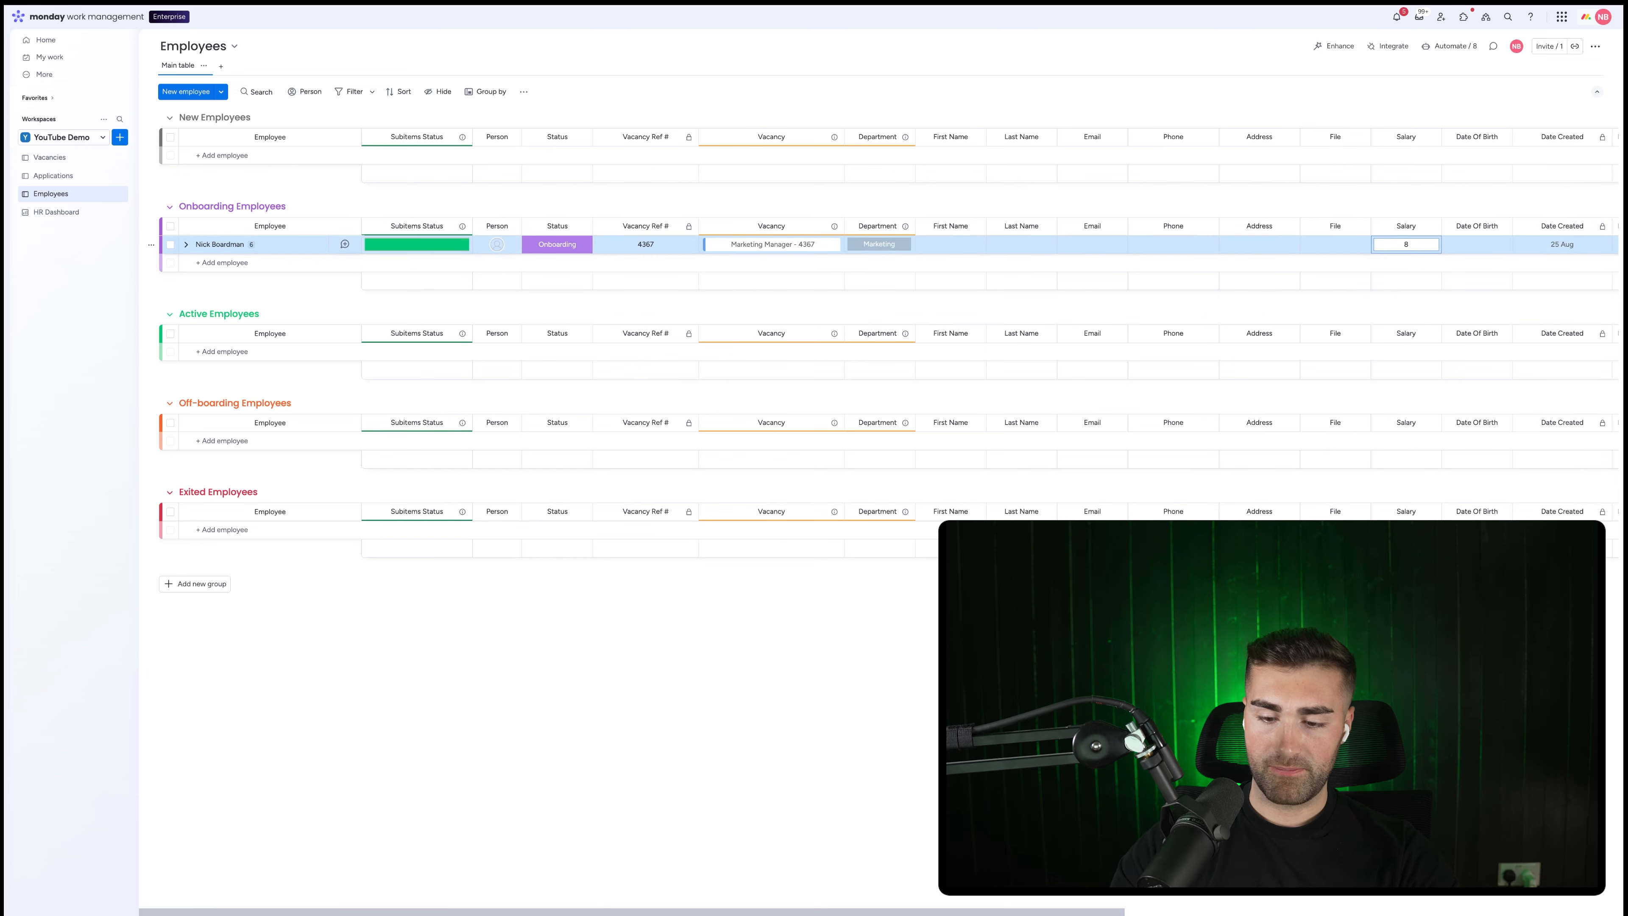
text(0,000)
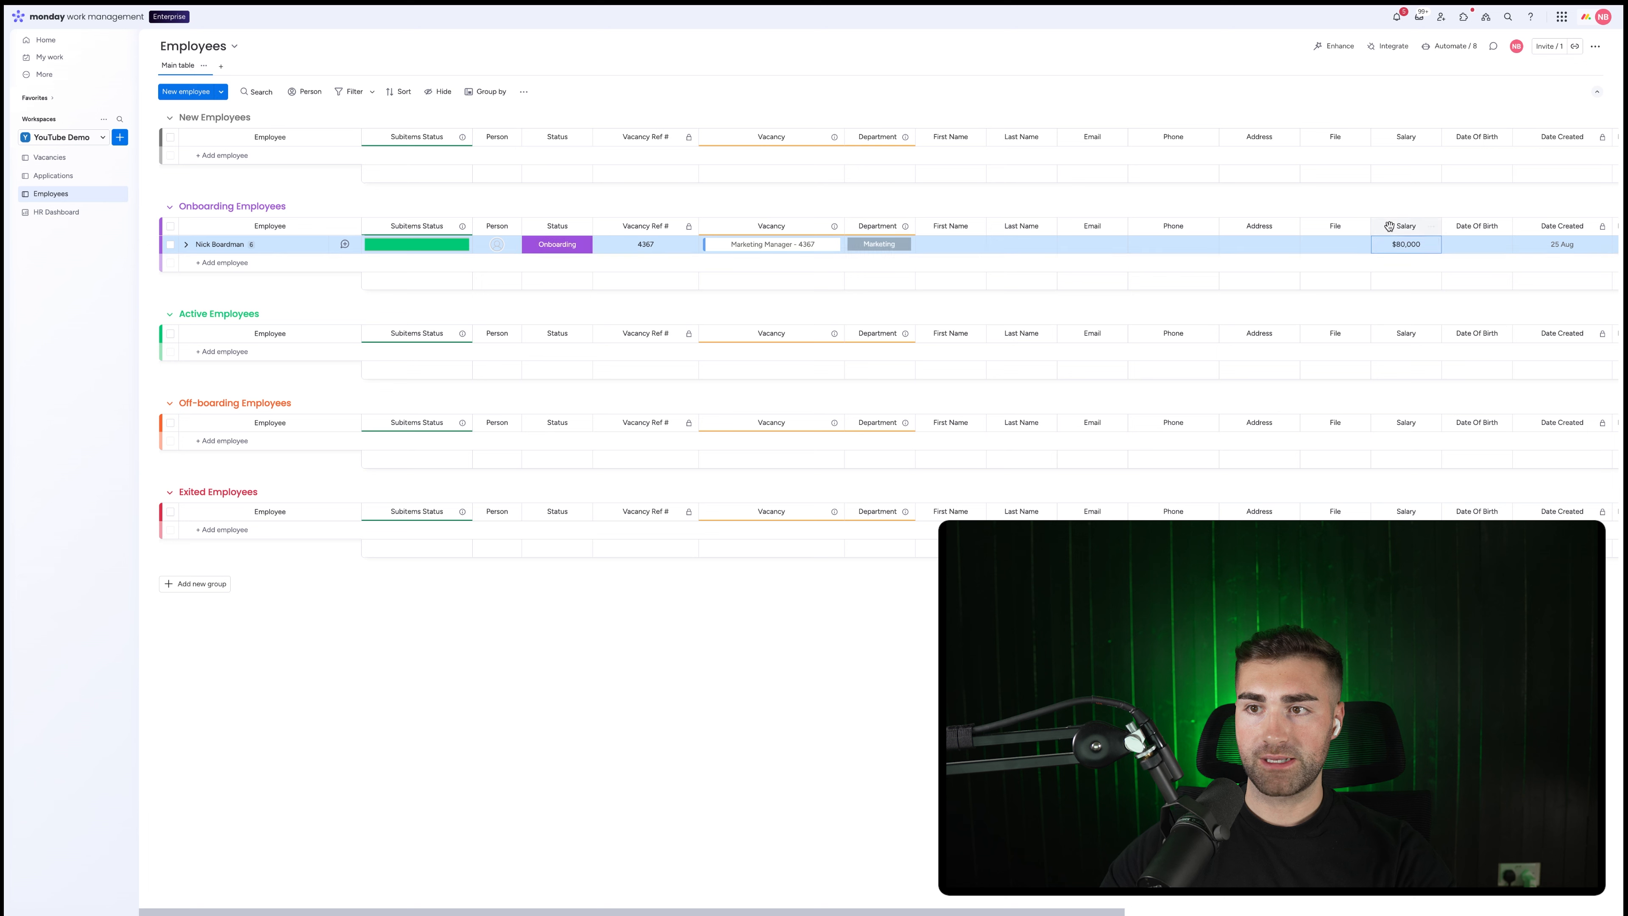
key(Return)
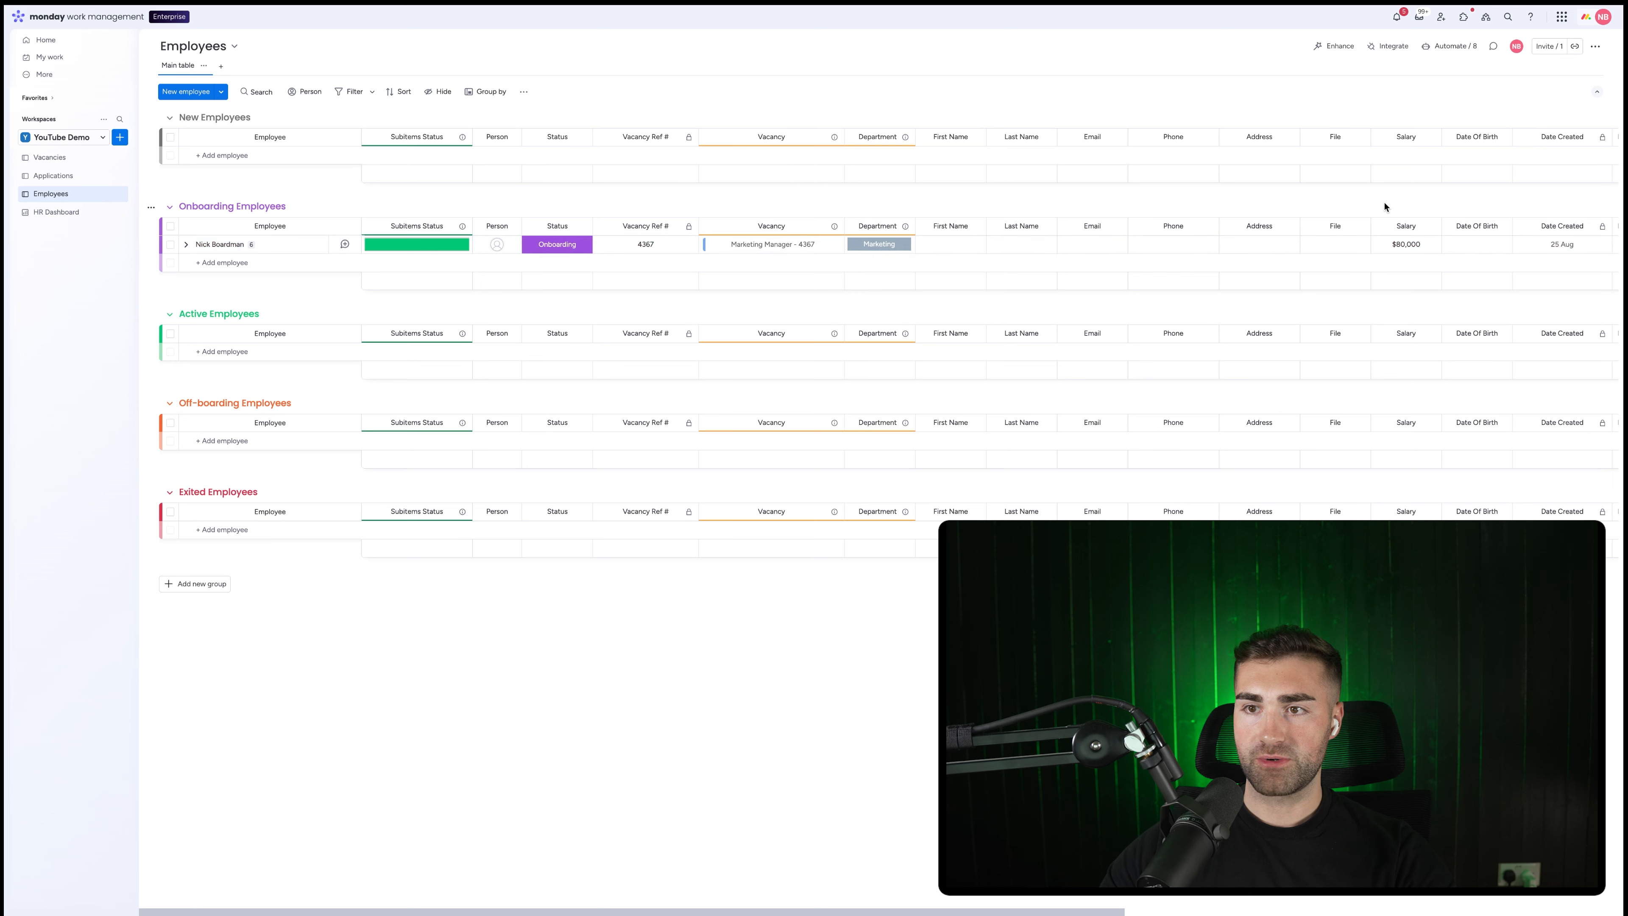
- Duplicate the onboarding employee with updates and open the copy's salary for editing
click(170, 245)
click(816, 872)
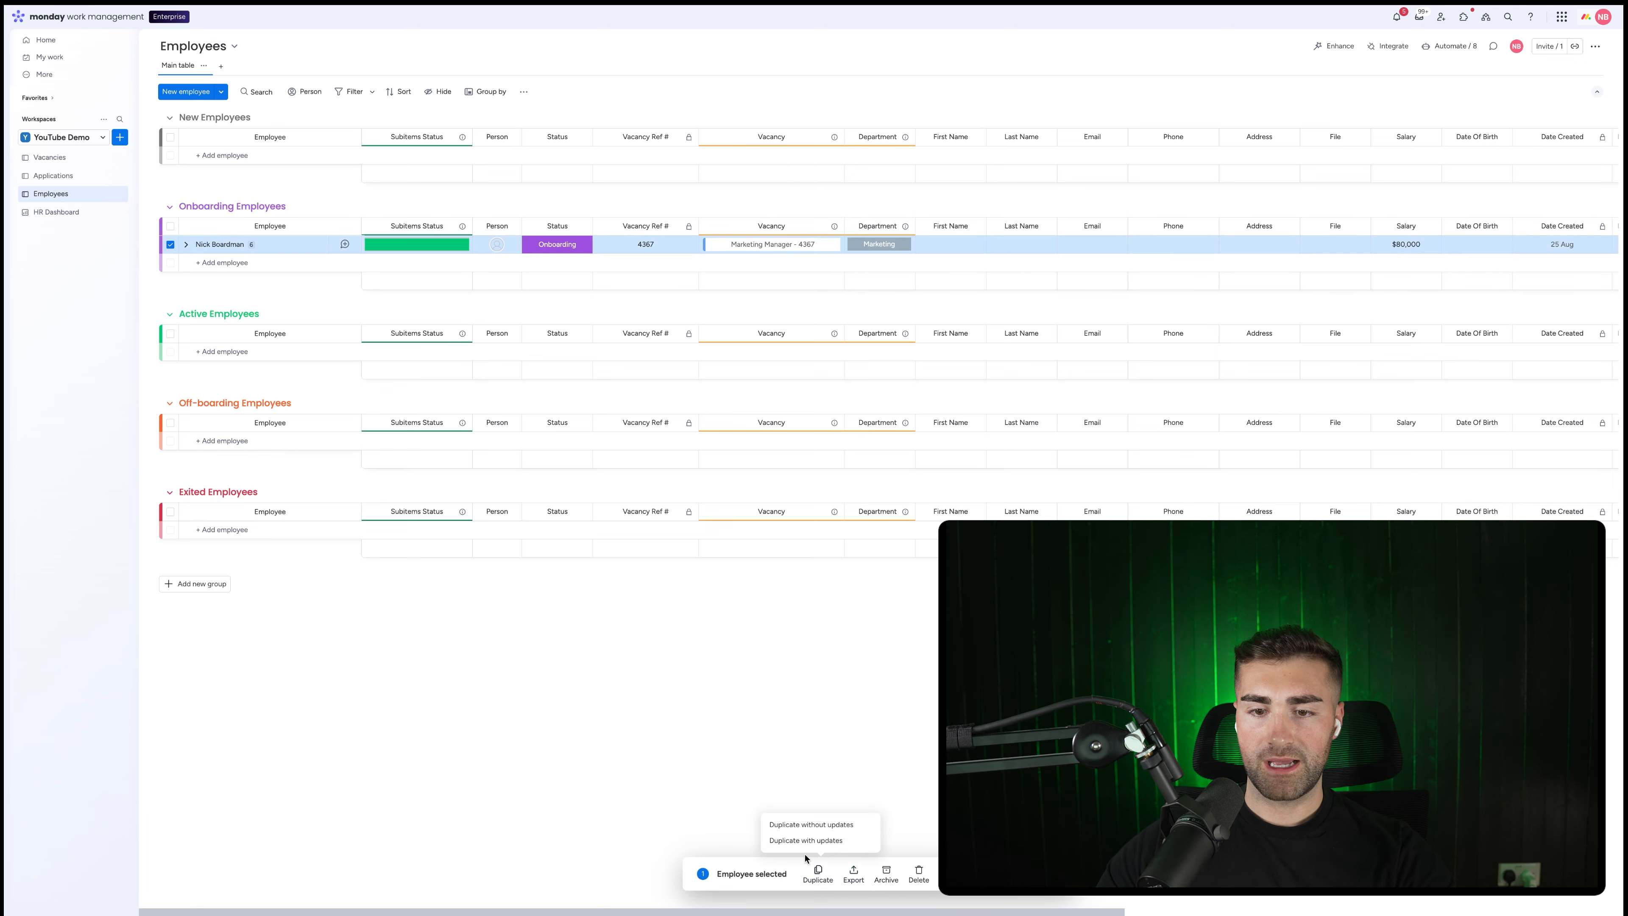
click(785, 840)
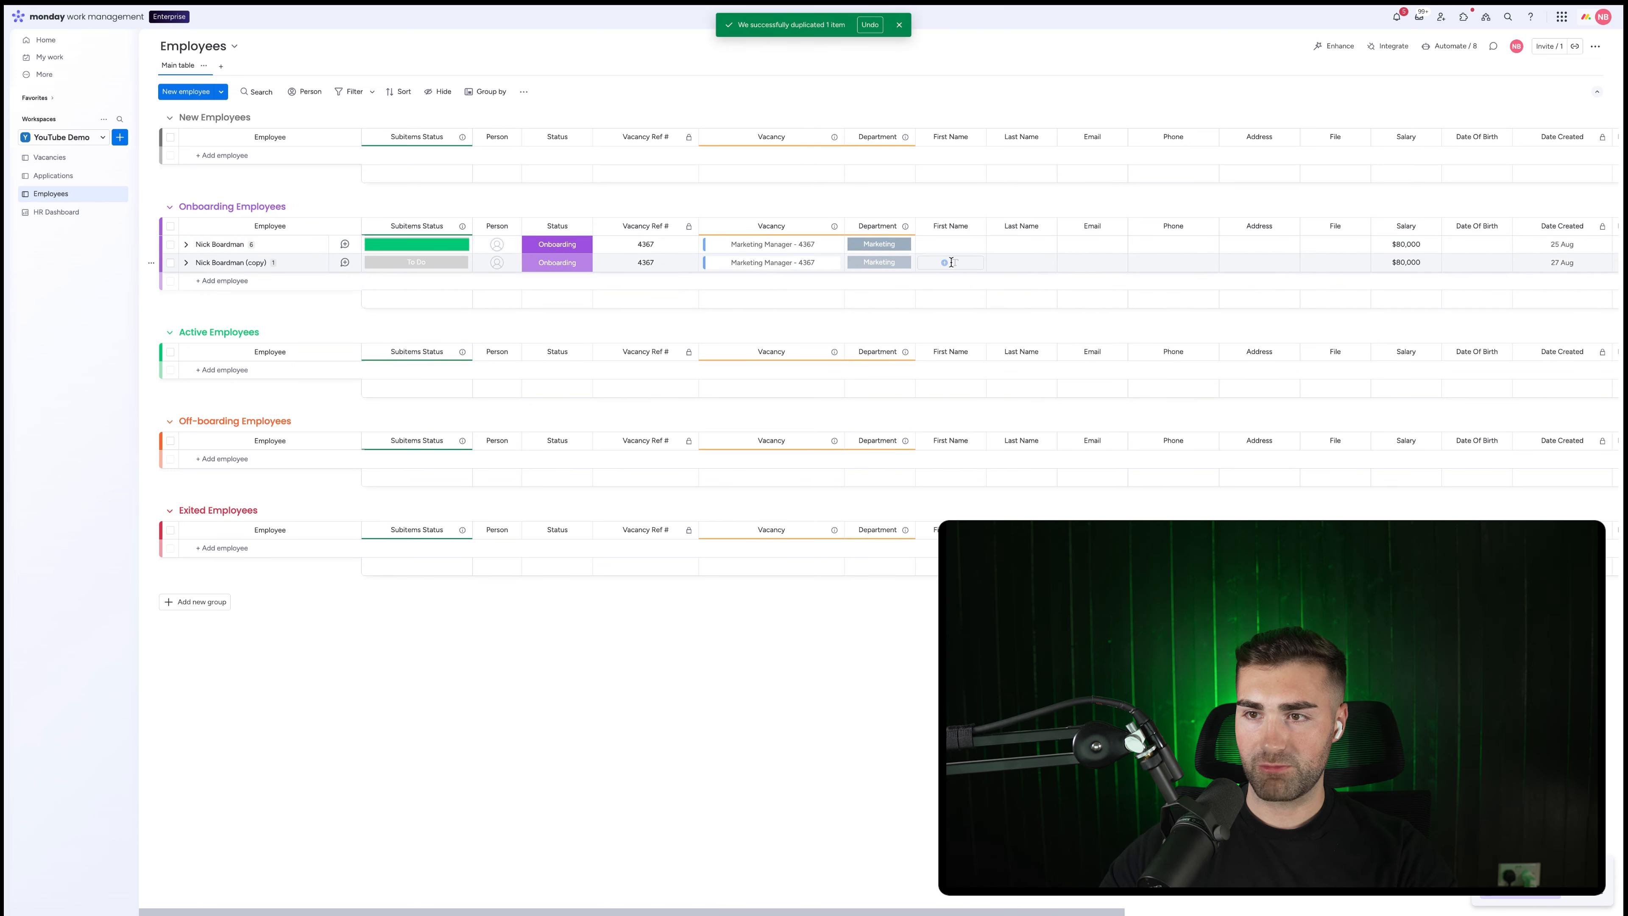
click(1416, 264)
- On the HR Dashboard, add a Numbers widget beside Employees Actively Onboarding and title it Avg. Active Employee Salary
click(56, 211)
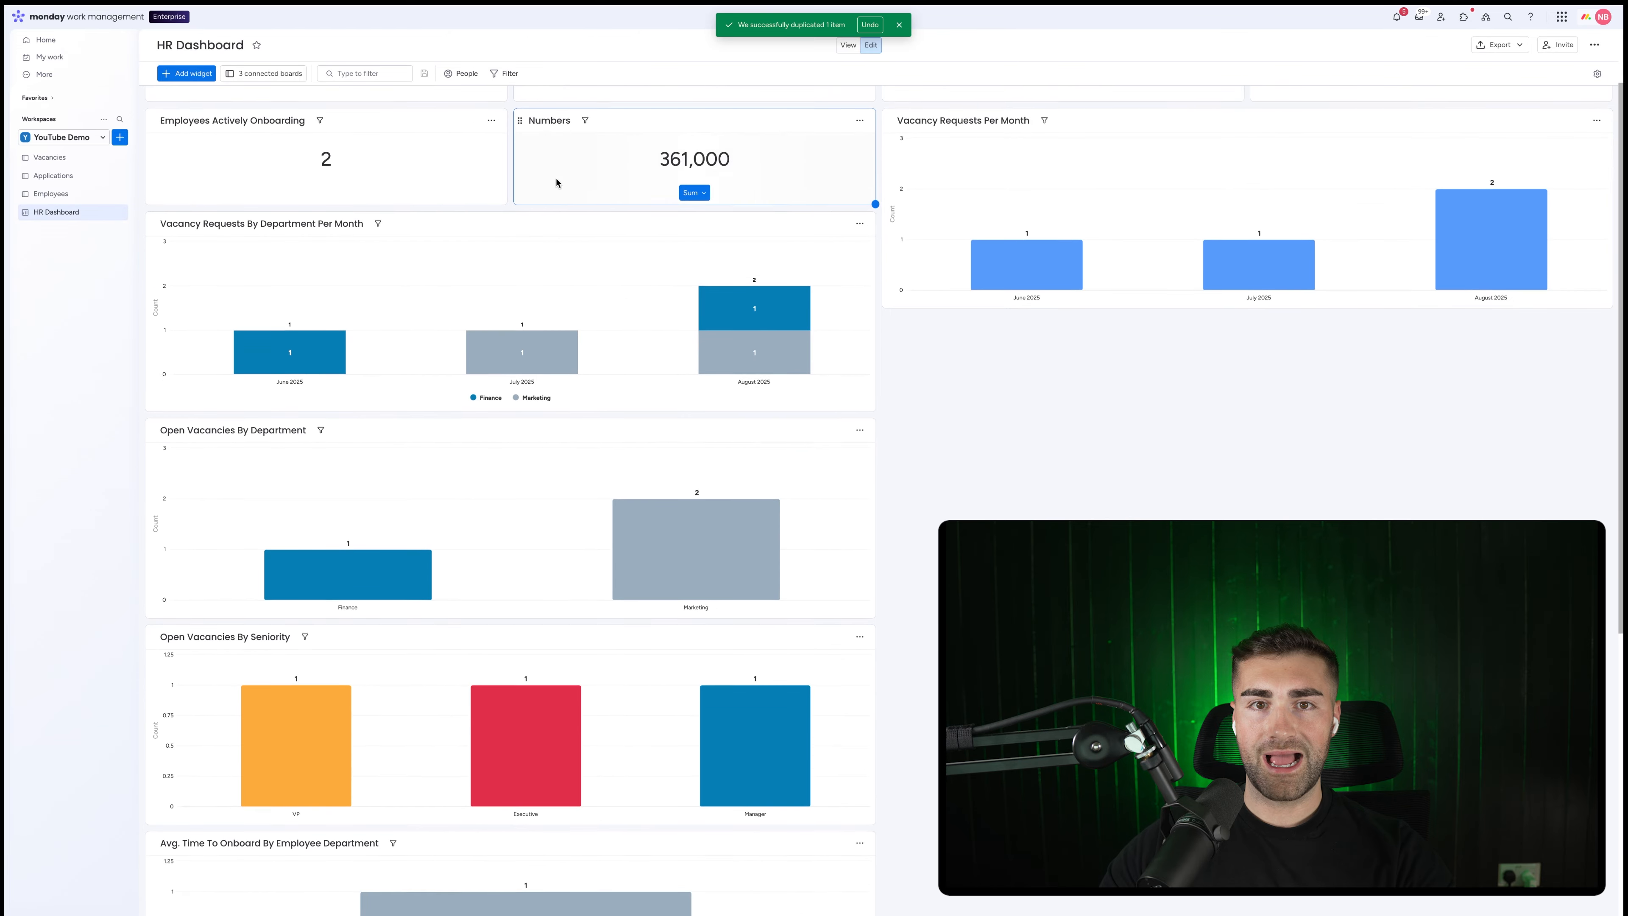
click(548, 203)
text(Avg. Active Employee Salary)
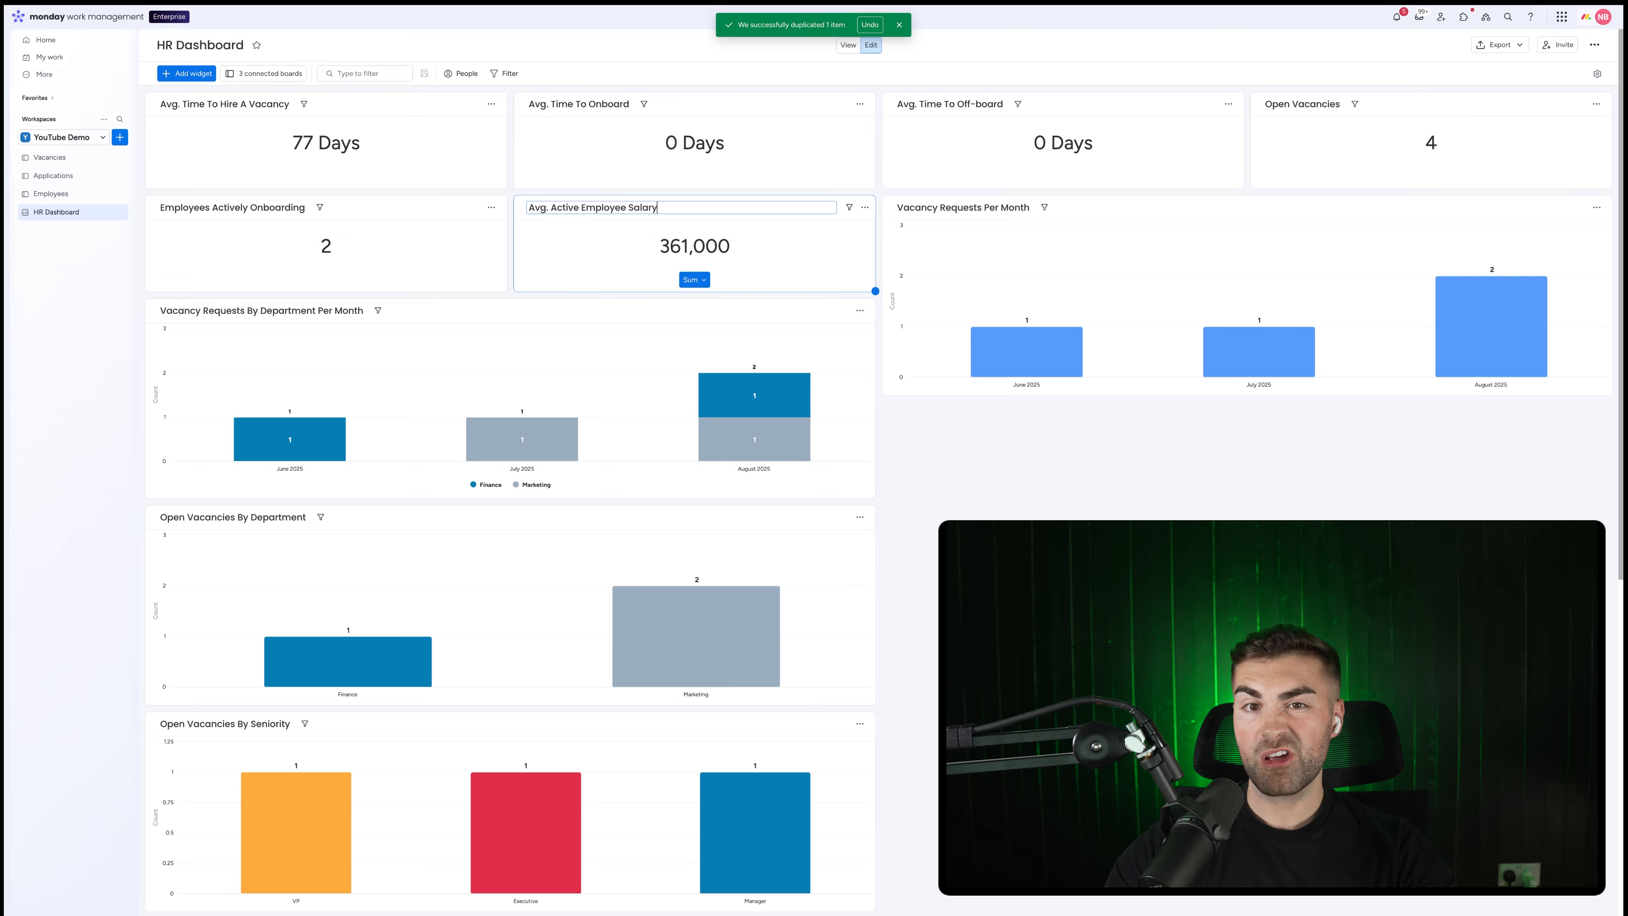
- Confirm the Avg. Active Employee Salary title and limit the widget to the Employees board, excluding Vacancies and Applications
key(Return)
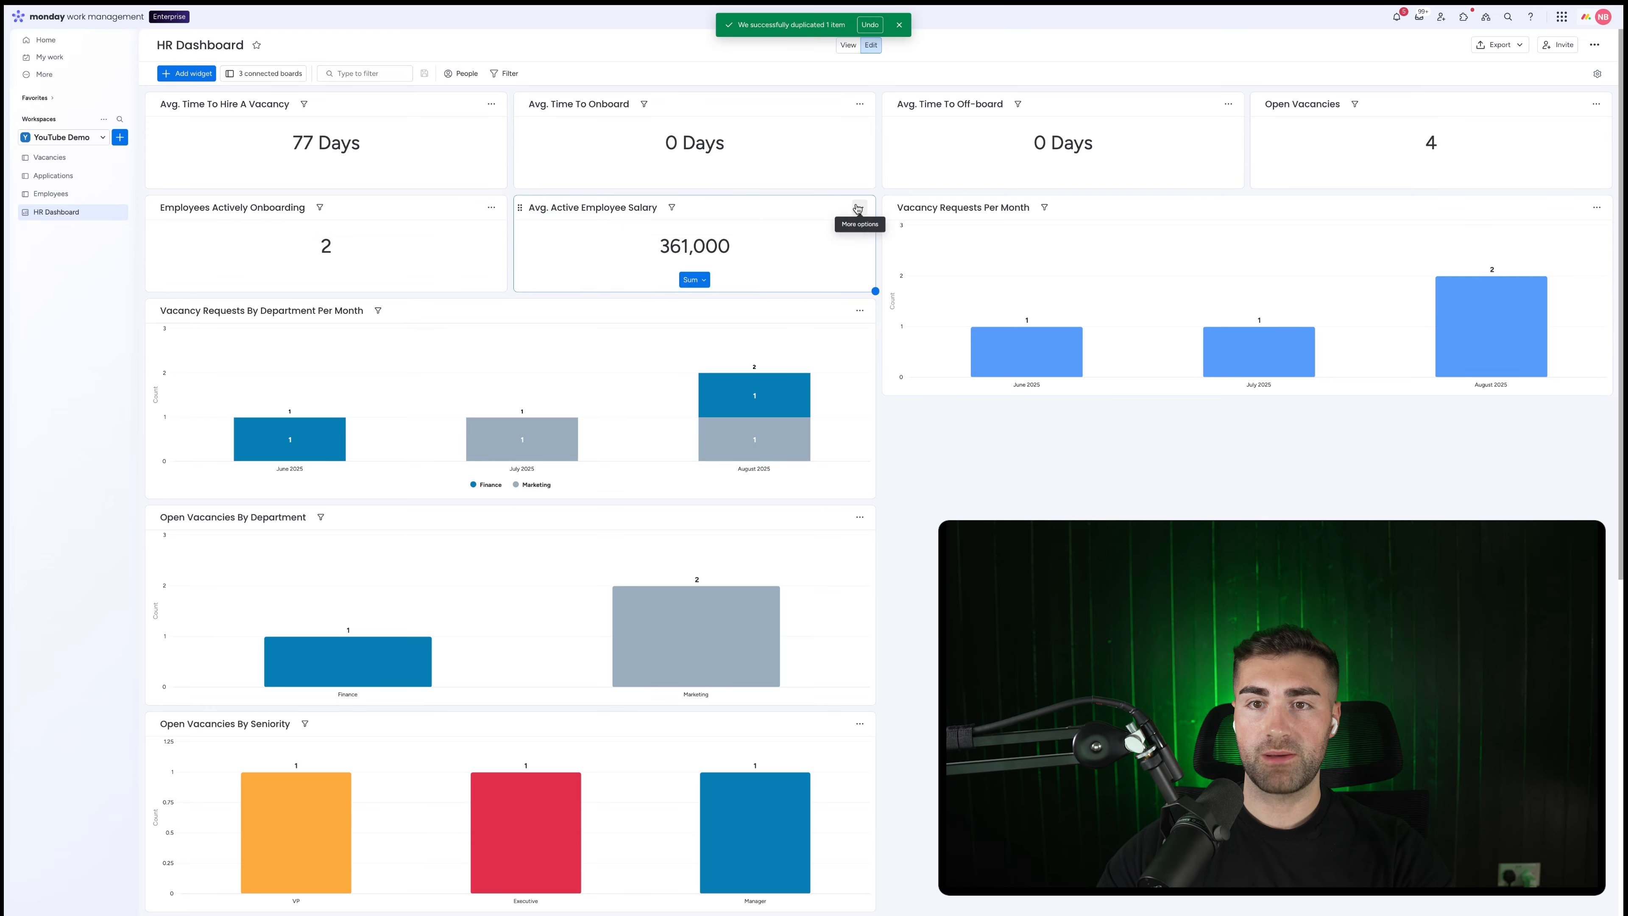
click(856, 208)
click(871, 248)
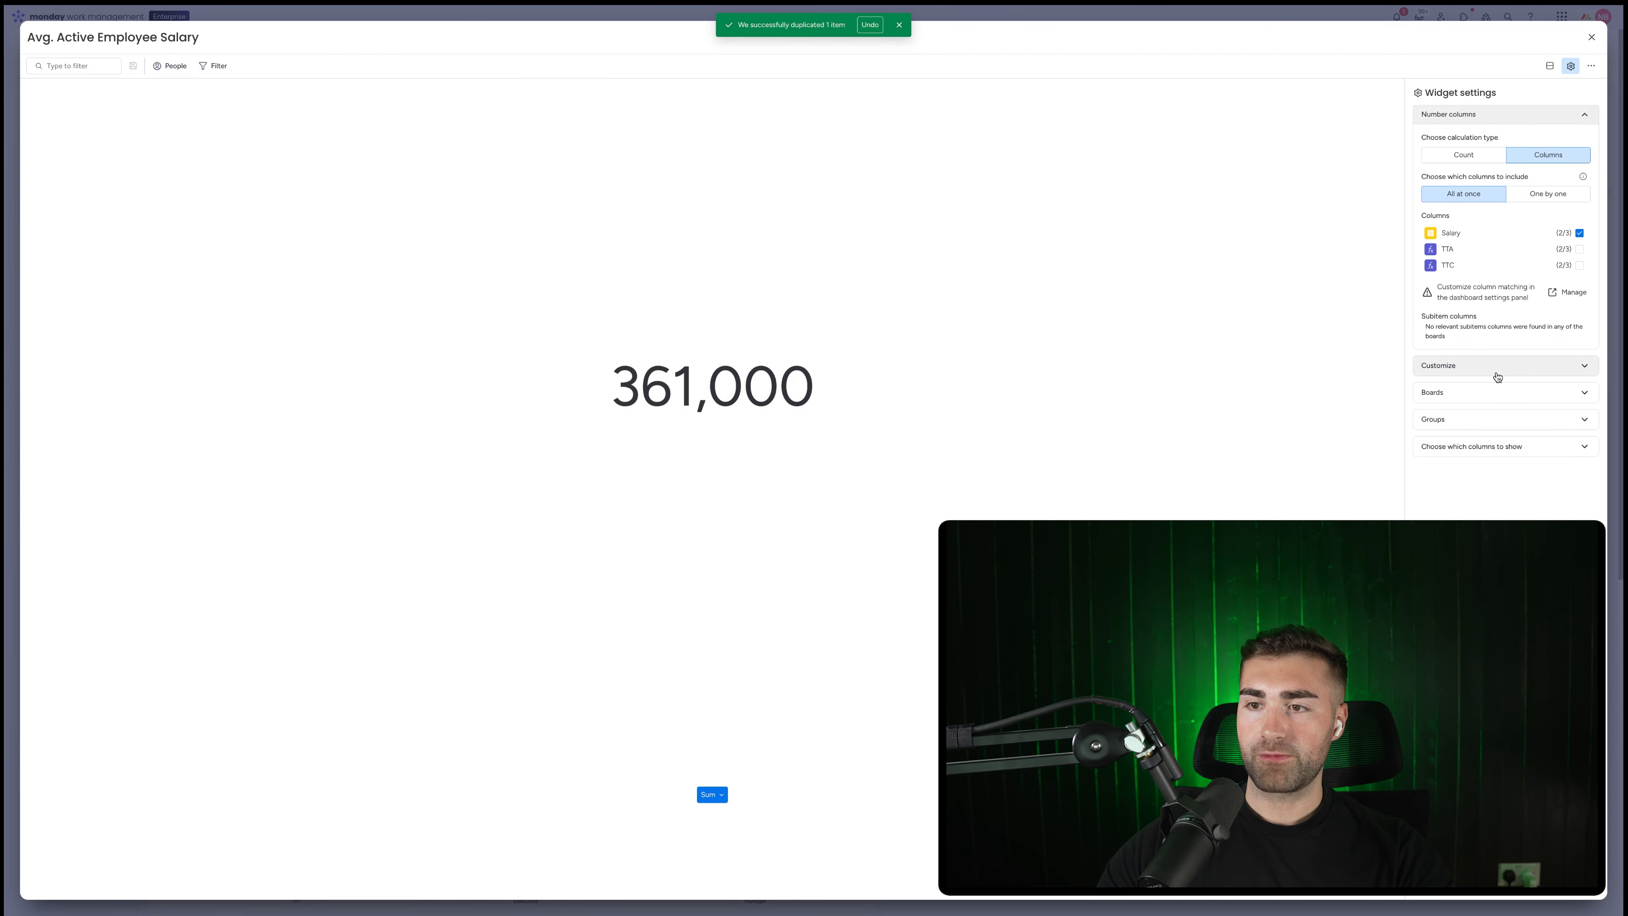
click(1444, 402)
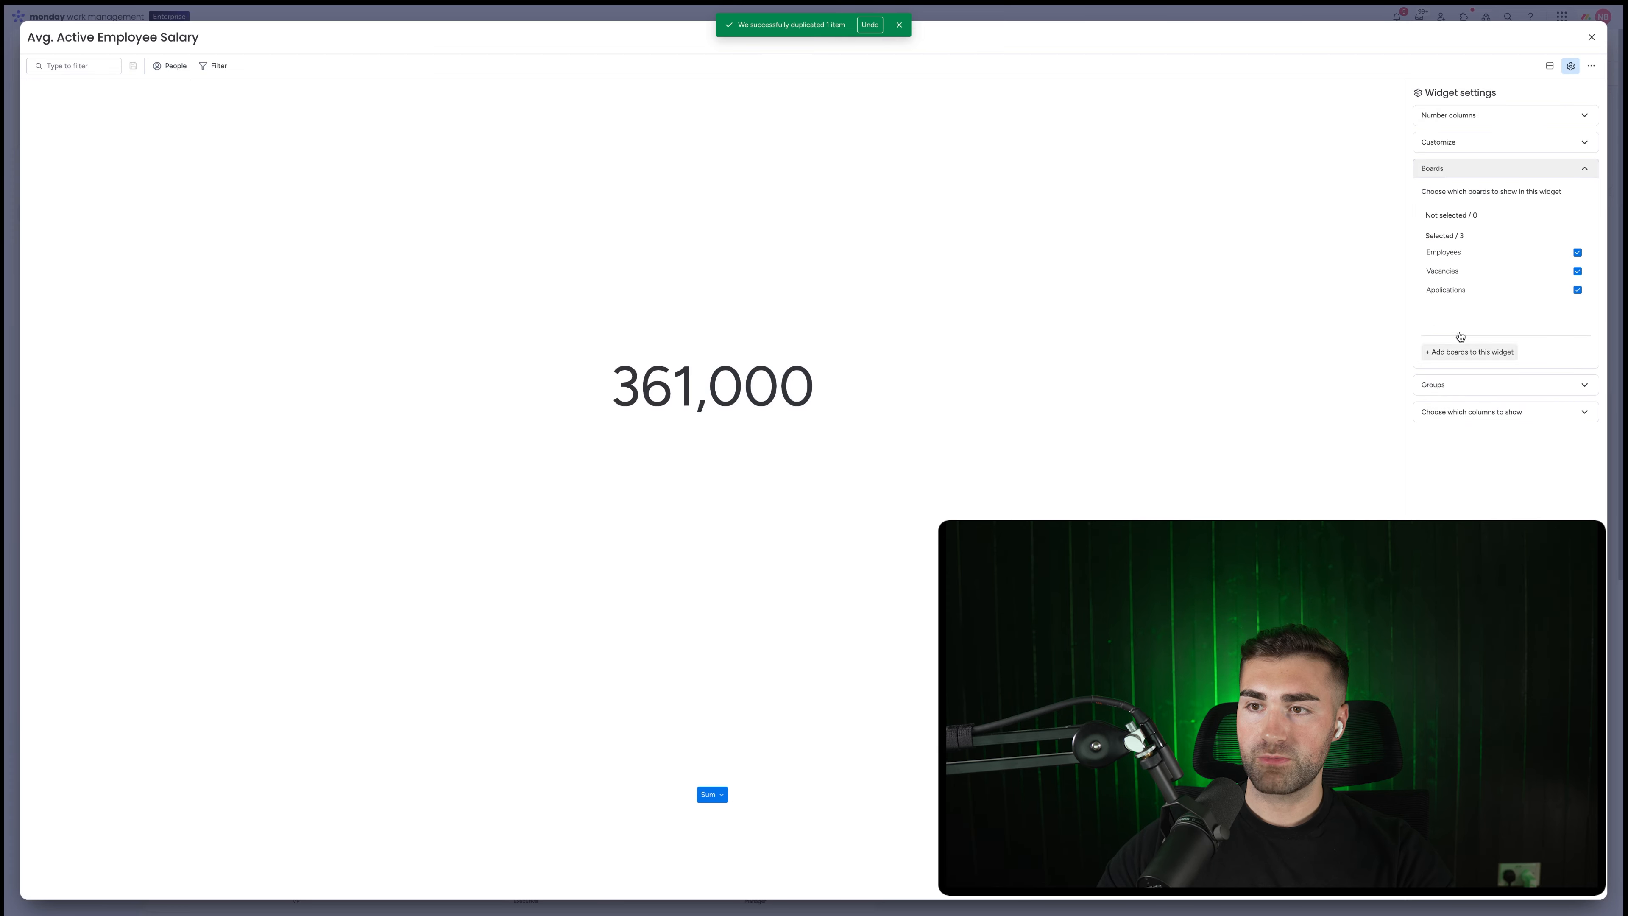
click(1458, 292)
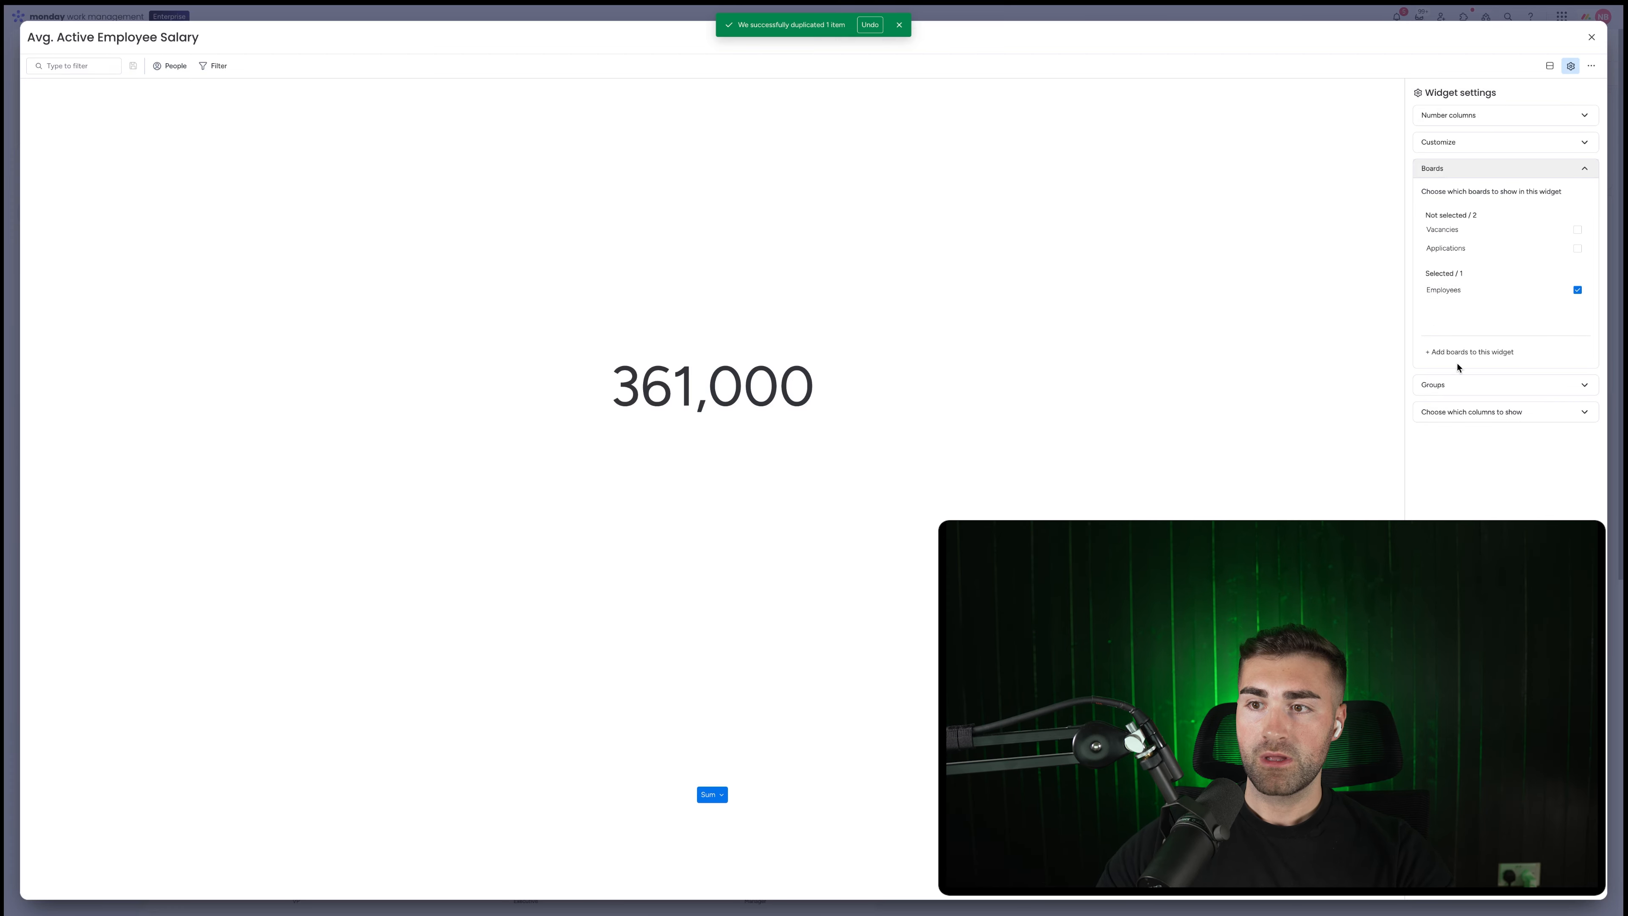
- Restrict the Avg. Active Employee Salary widget to the Active Employees group and close its settings
click(1450, 385)
click(1445, 332)
click(1443, 320)
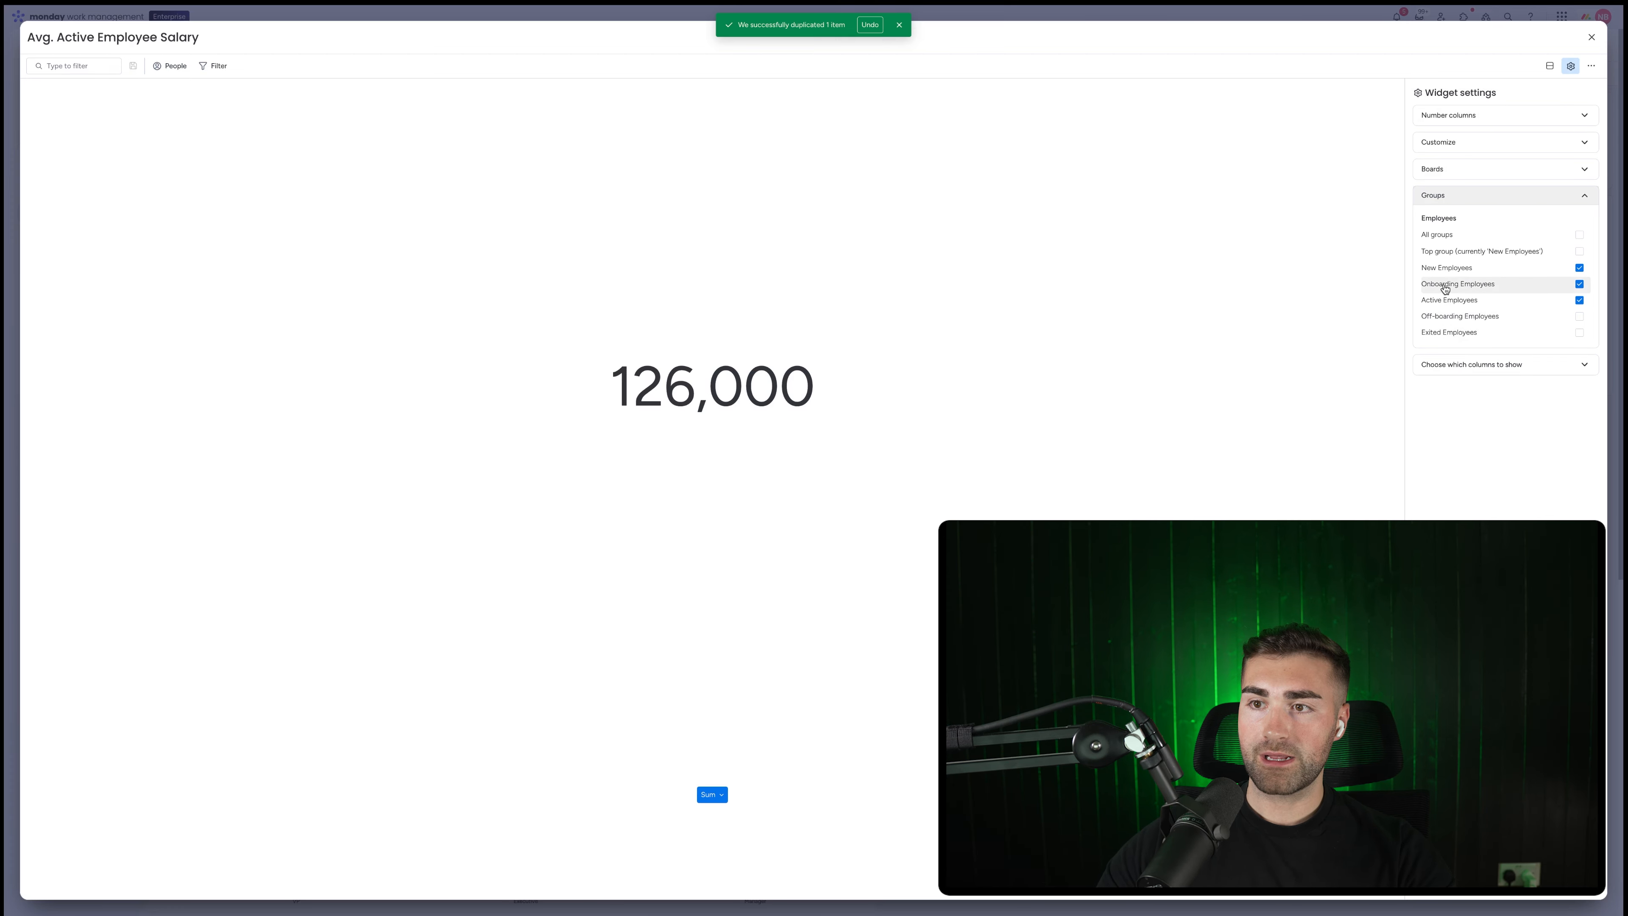
click(1444, 286)
click(1443, 269)
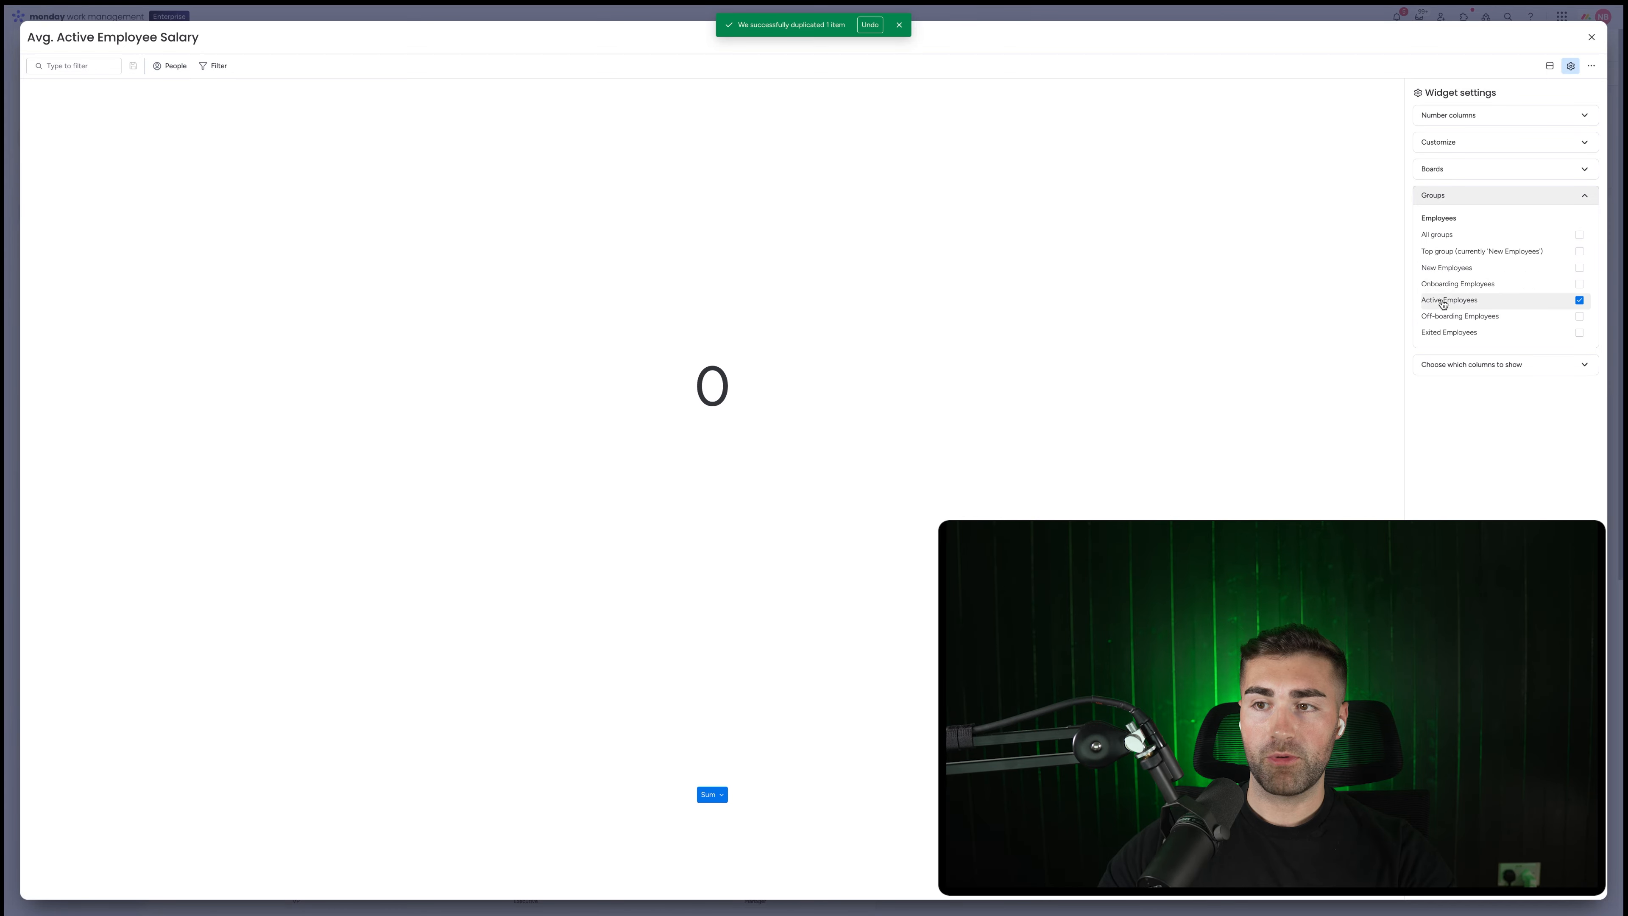
click(1592, 36)
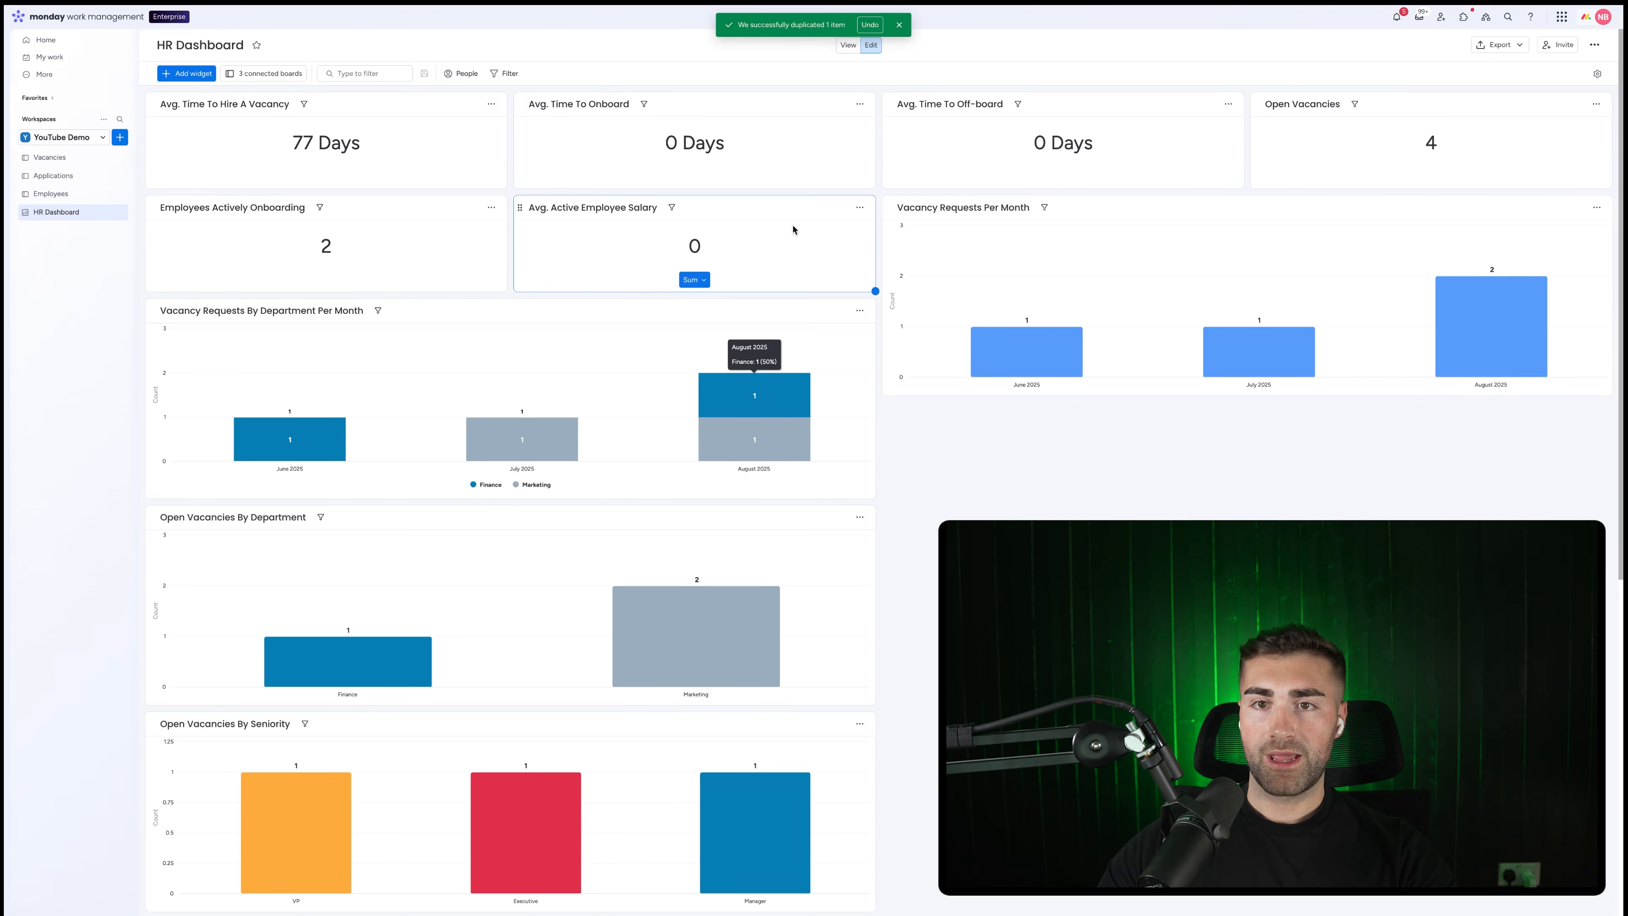
- Set the Avg. Active Employee Salary widget to the Average calculation with a $ unit and manual decimal places
click(859, 208)
click(865, 257)
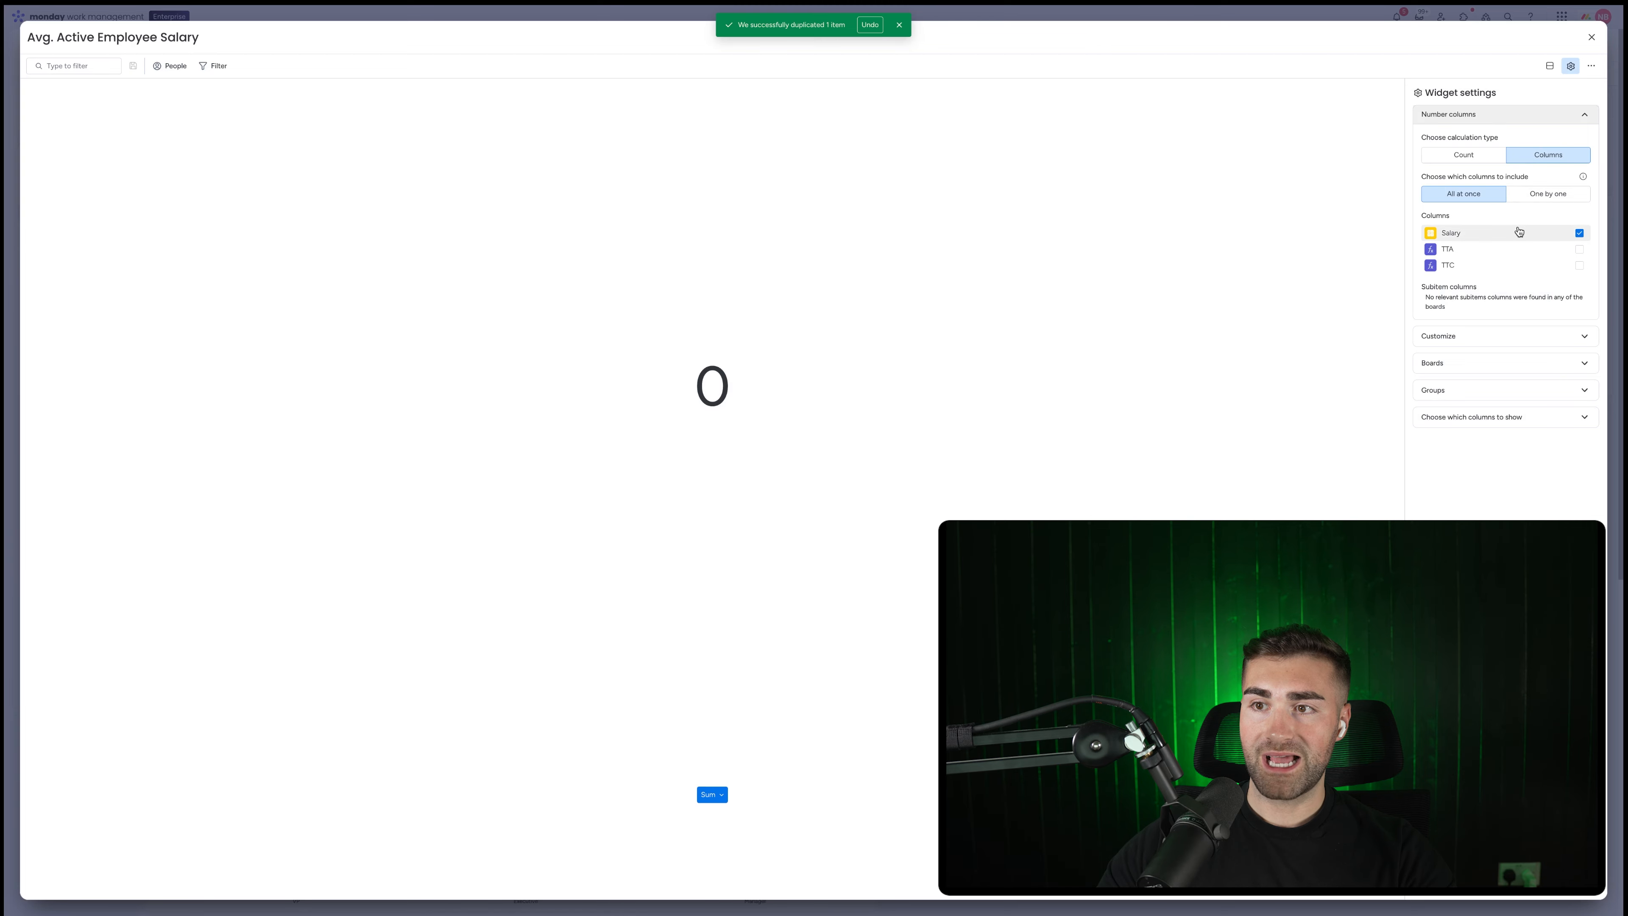
click(1468, 333)
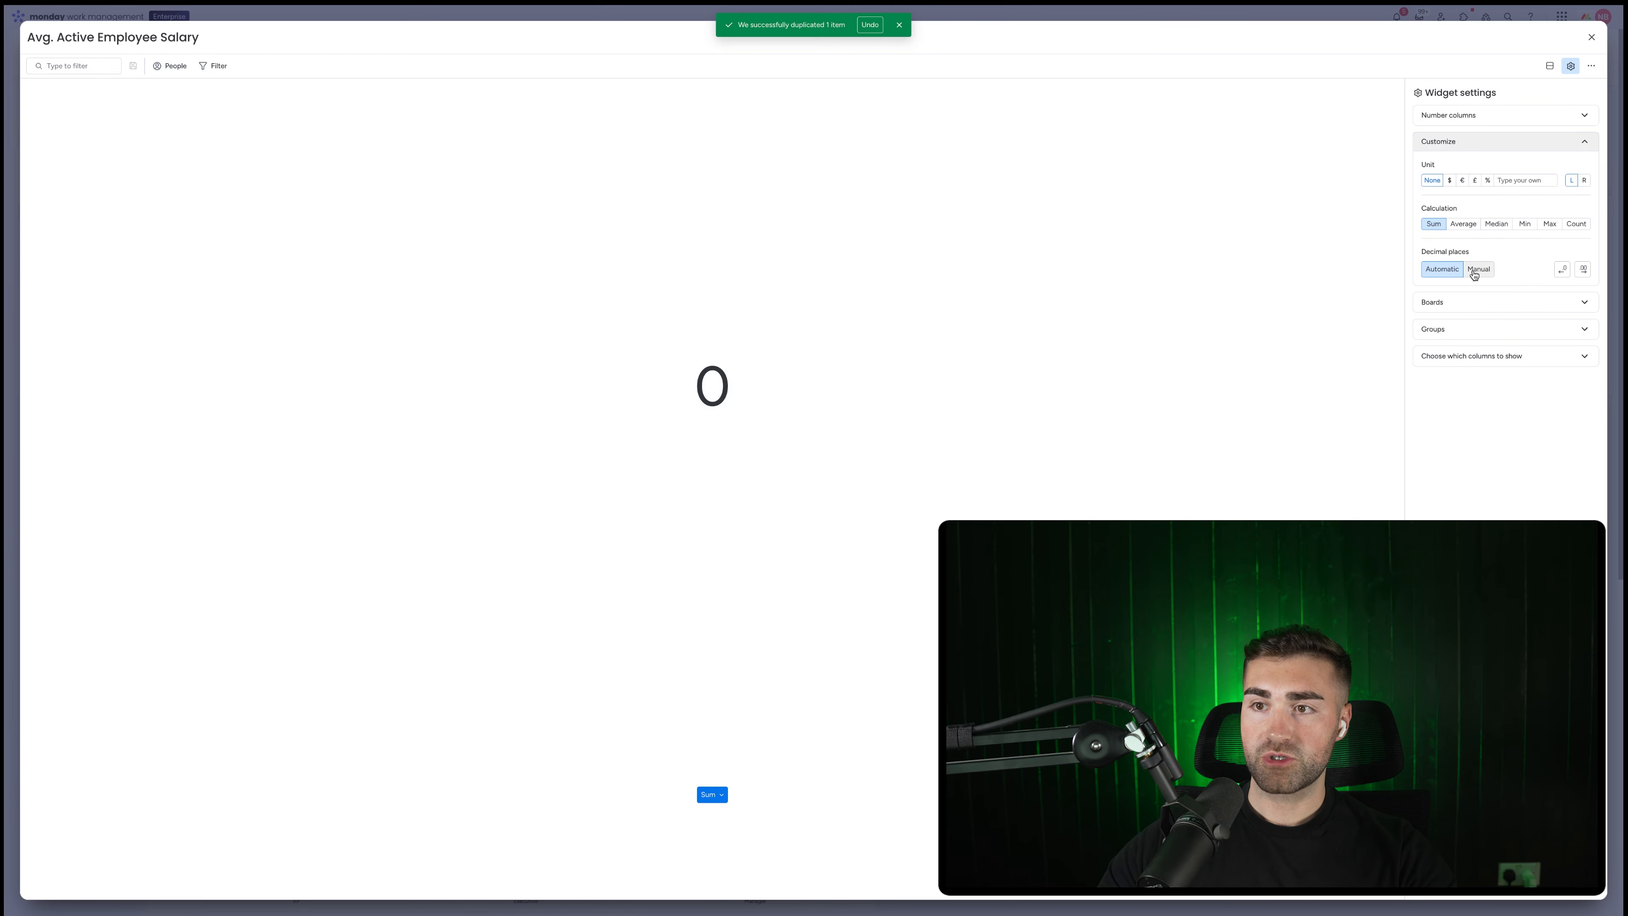
click(1463, 223)
click(1450, 181)
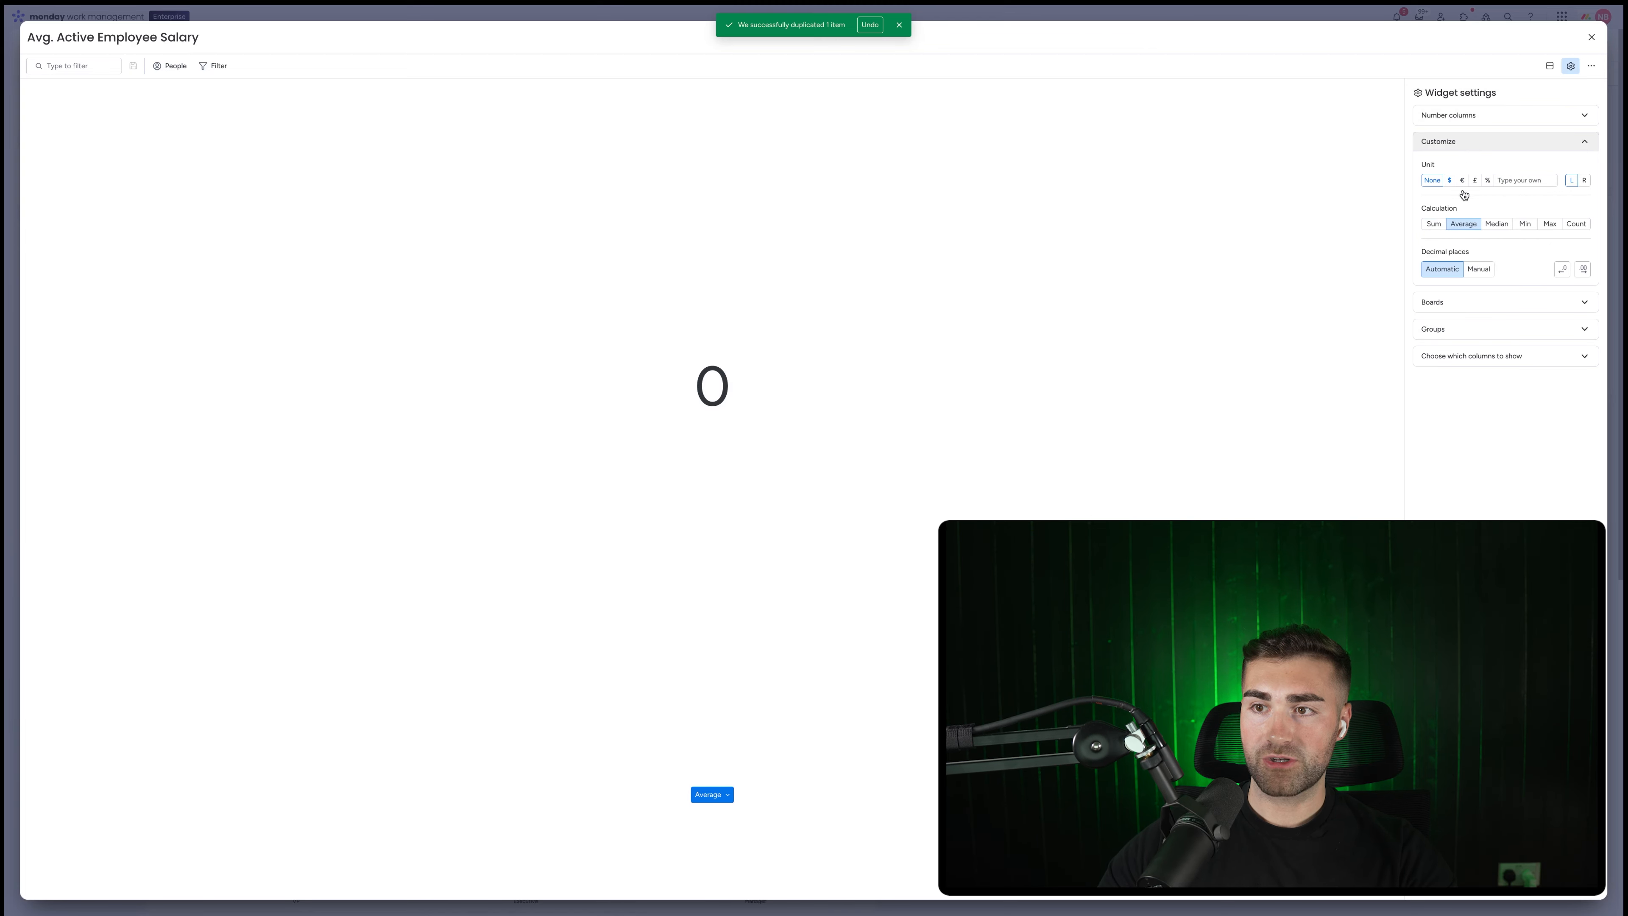
click(1477, 269)
click(1560, 270)
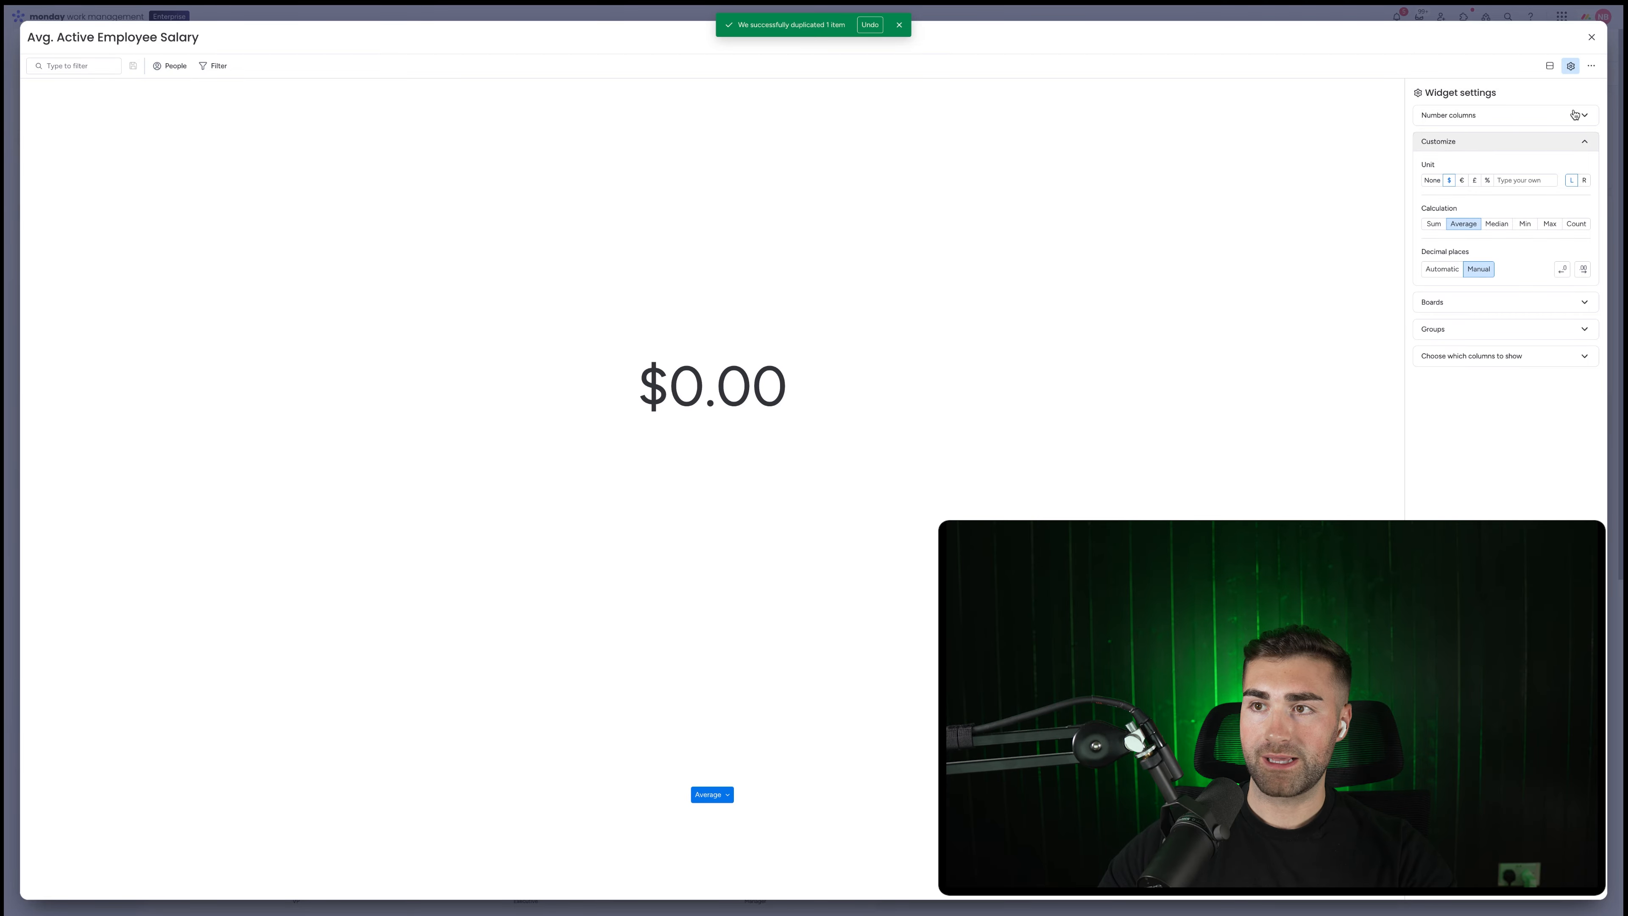
click(1591, 36)
- On the Employees board, set the status of both onboarding employees to Active and return to the HR Dashboard
click(53, 192)
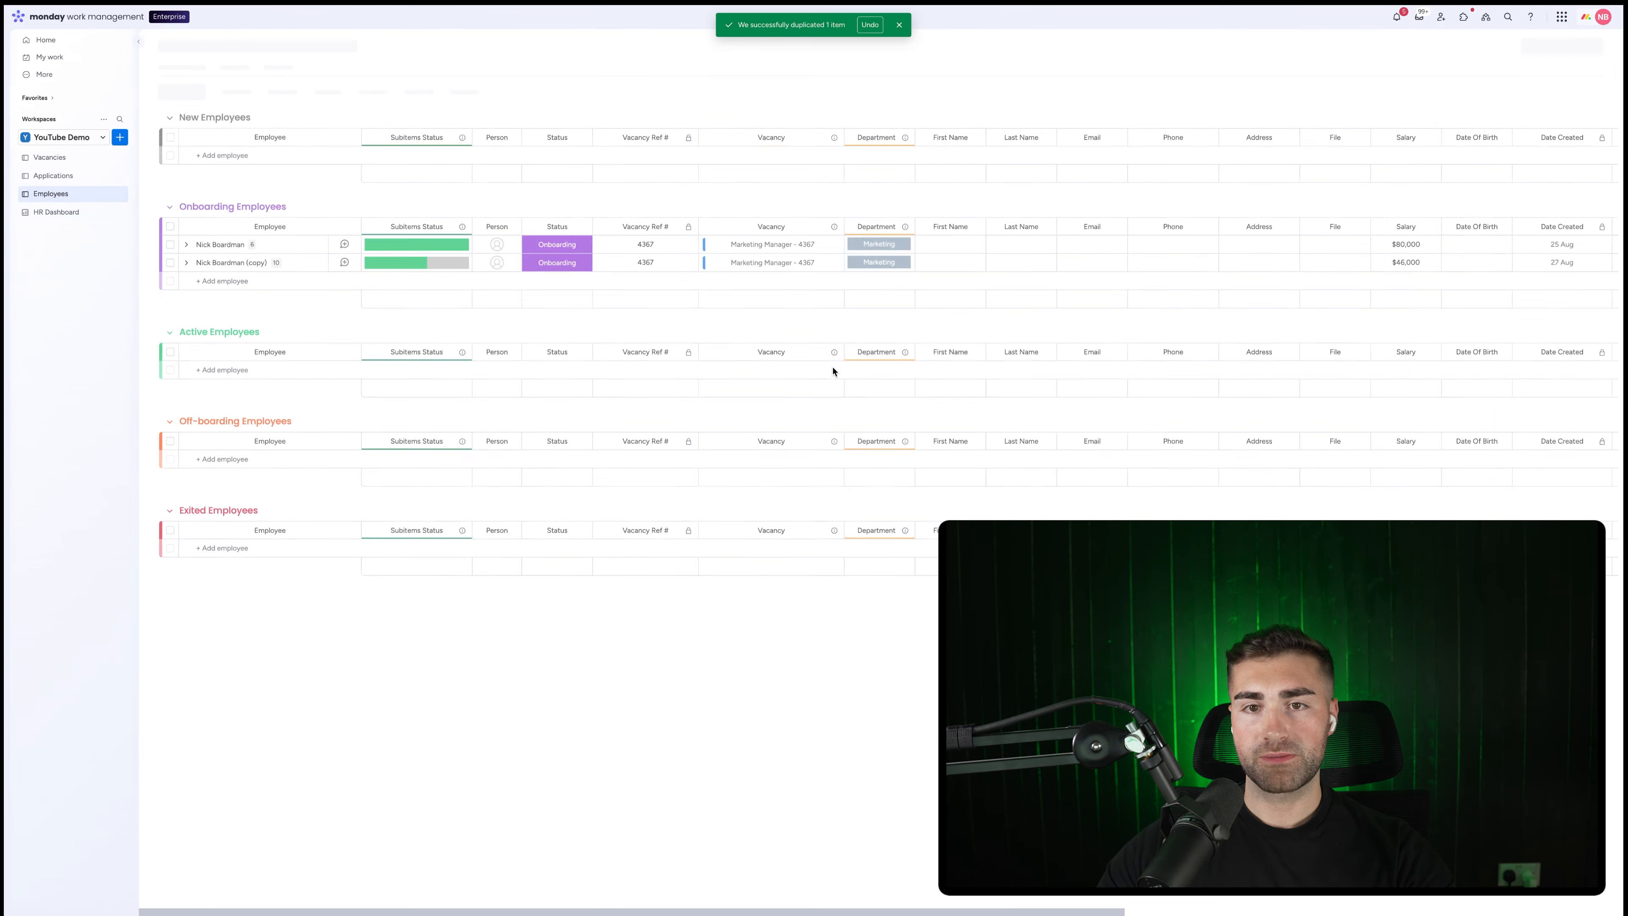
click(557, 246)
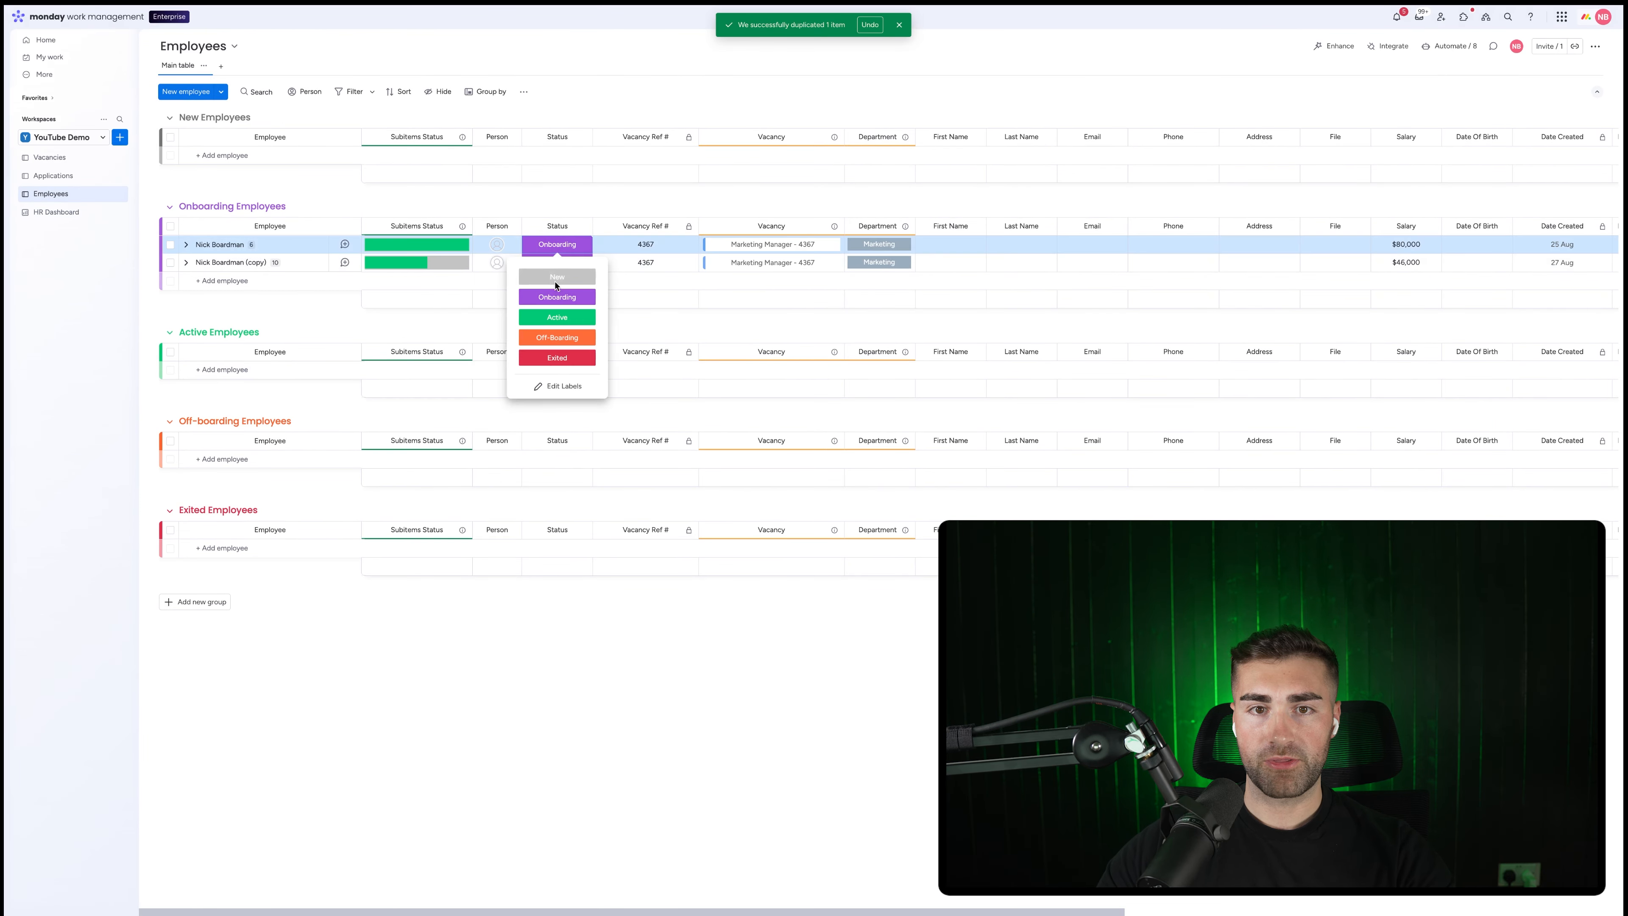
click(557, 317)
click(56, 211)
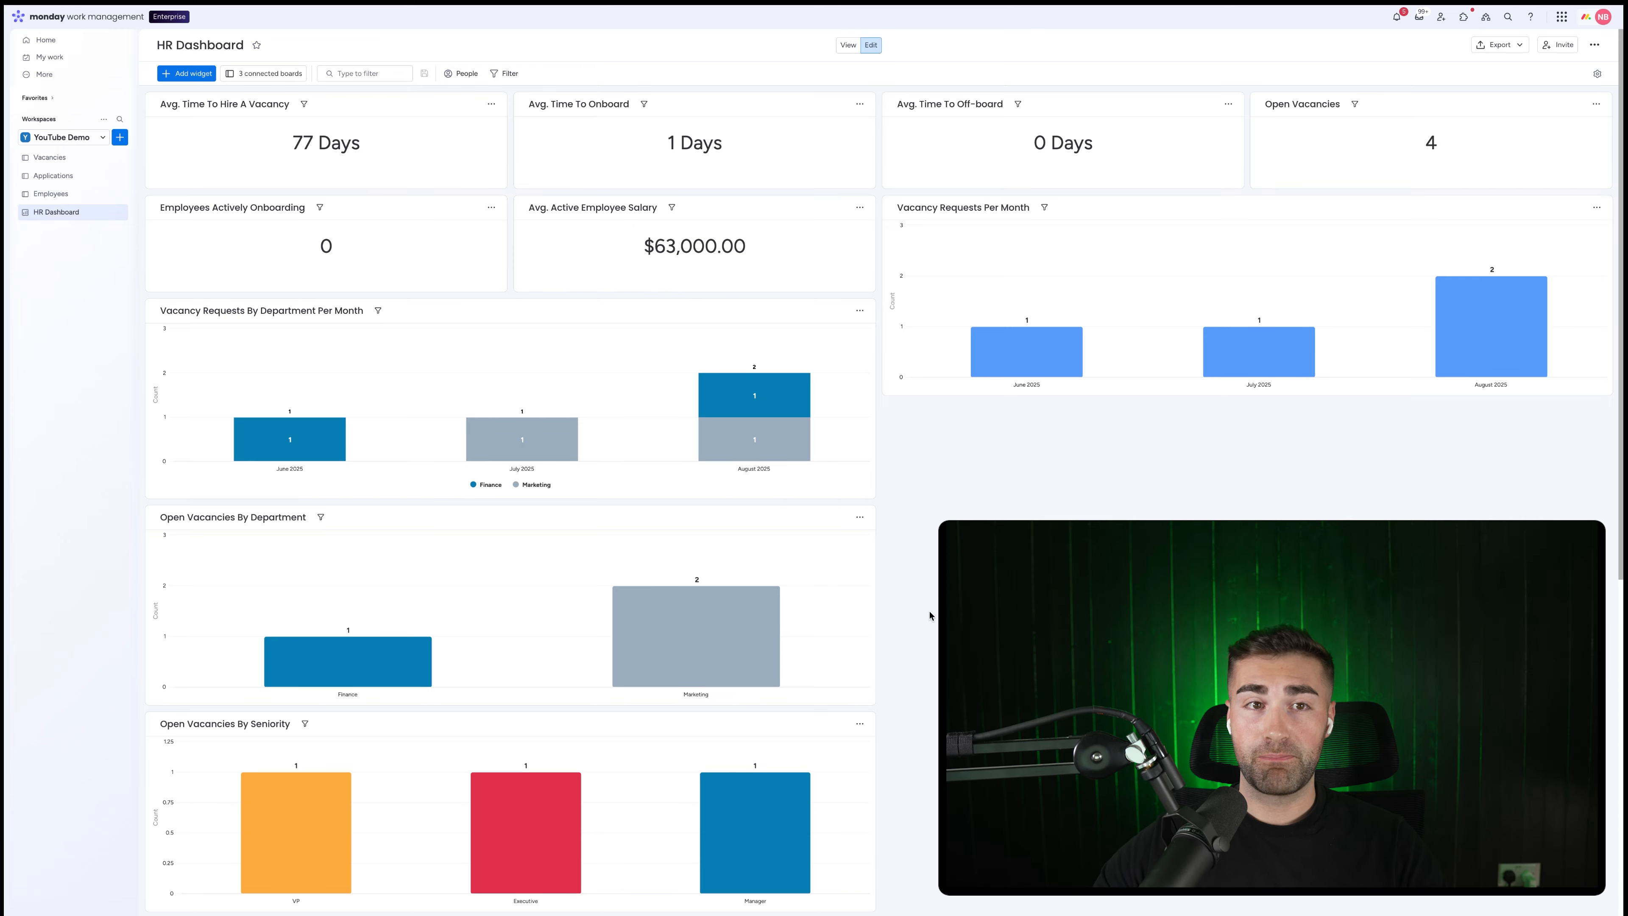
- Check the Applications board, then add a chart widget to the HR Dashboard above Vacancy Requests By Department Per Month
click(53, 175)
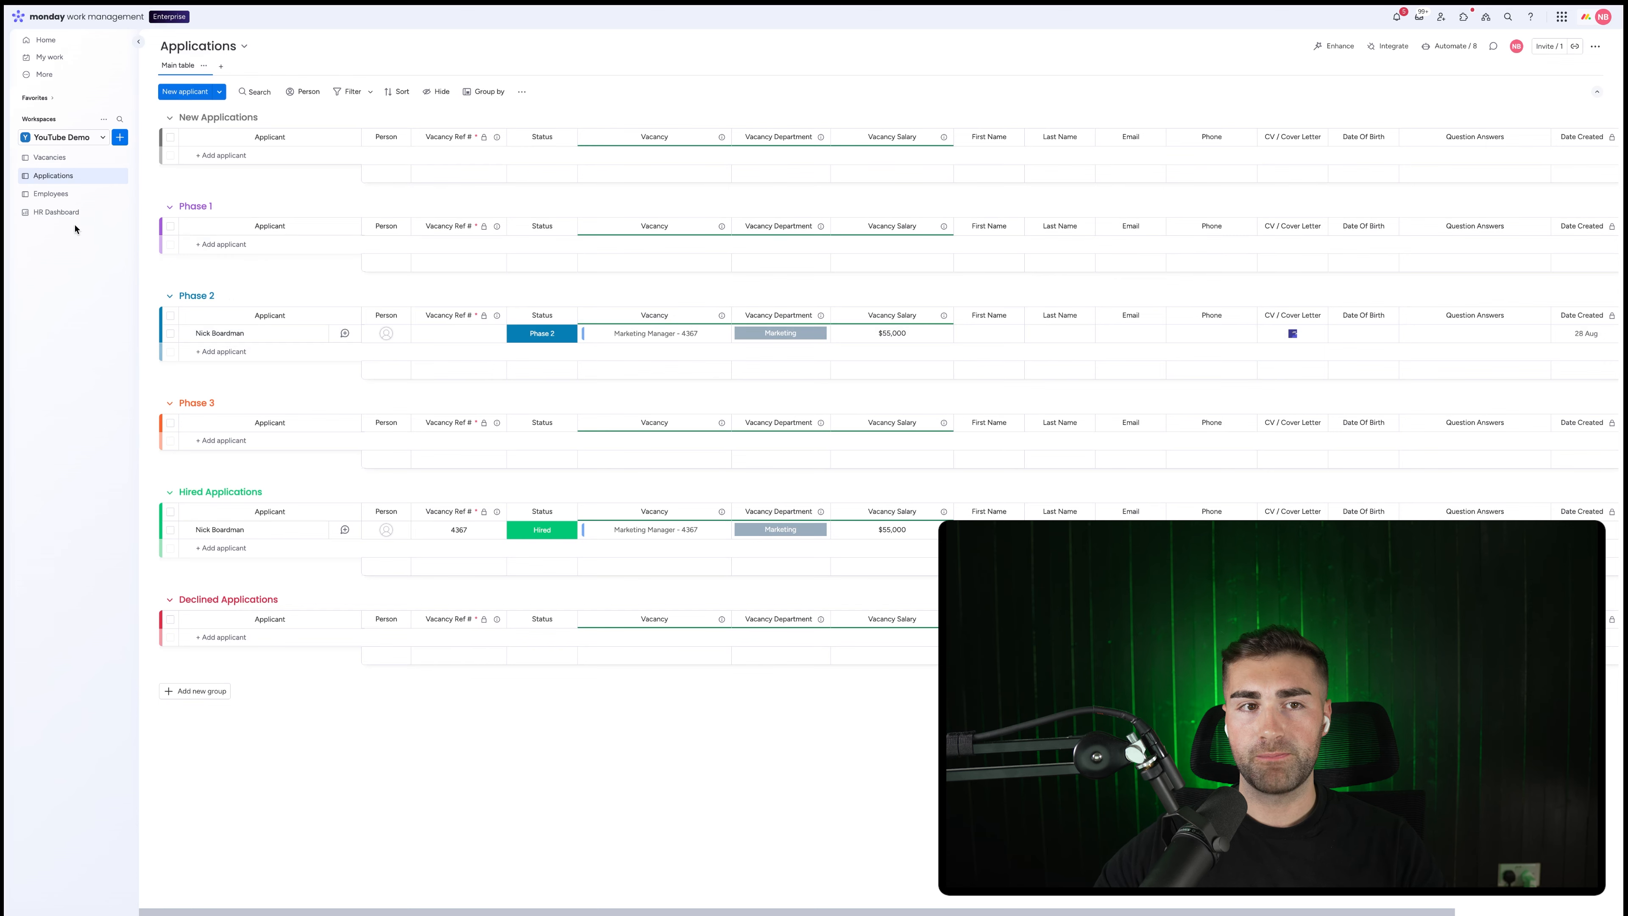
click(56, 212)
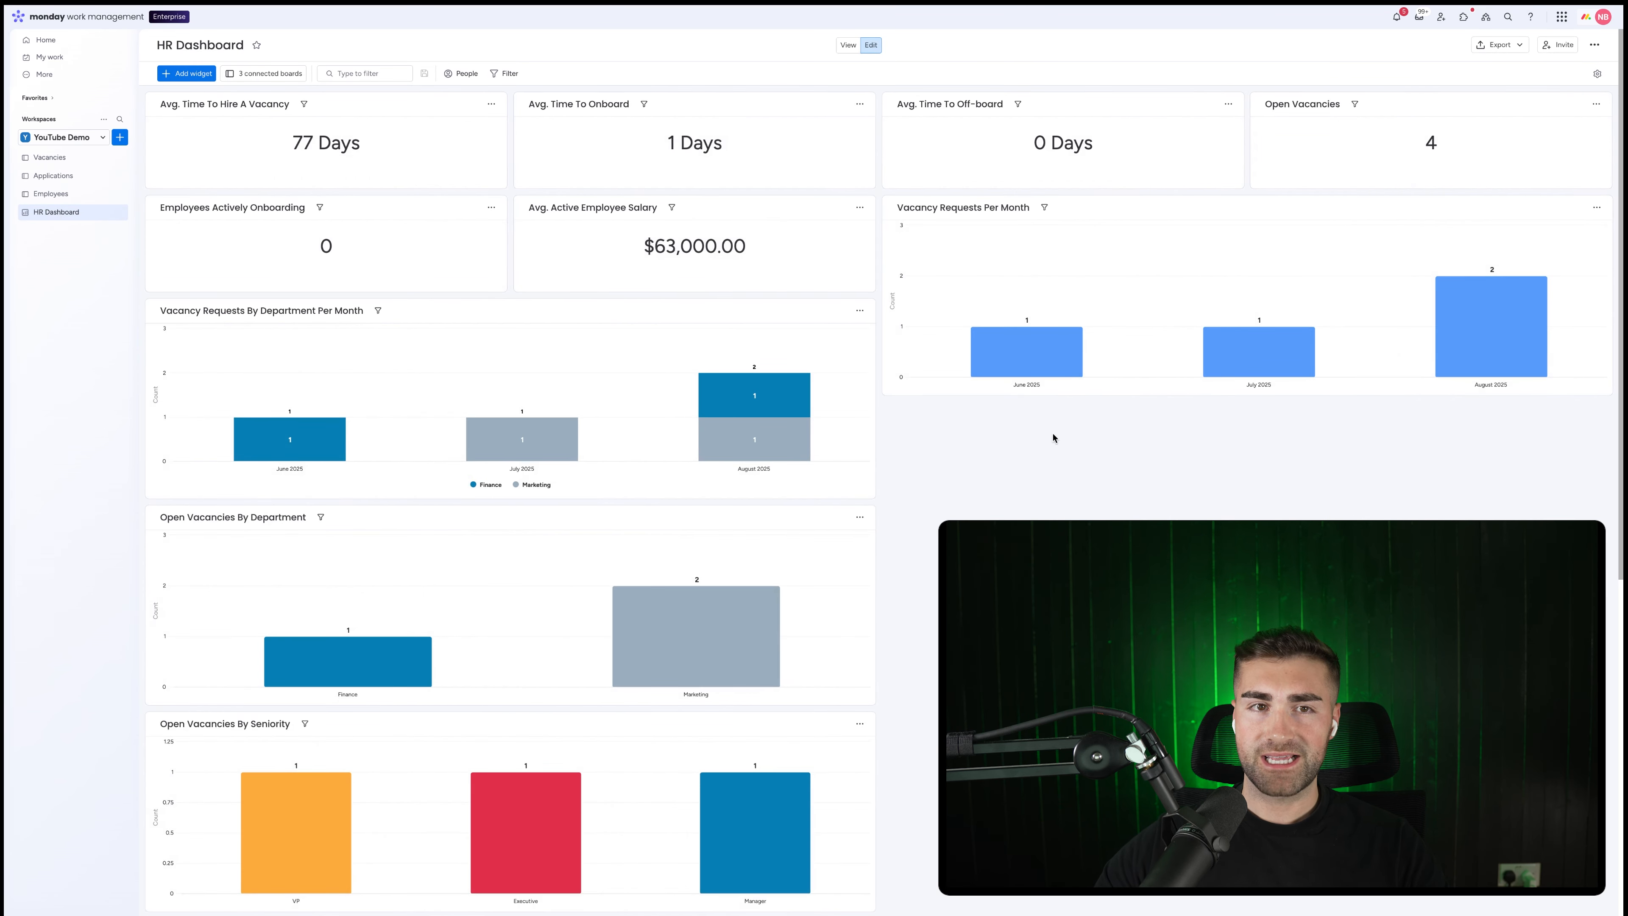
click(185, 73)
click(225, 115)
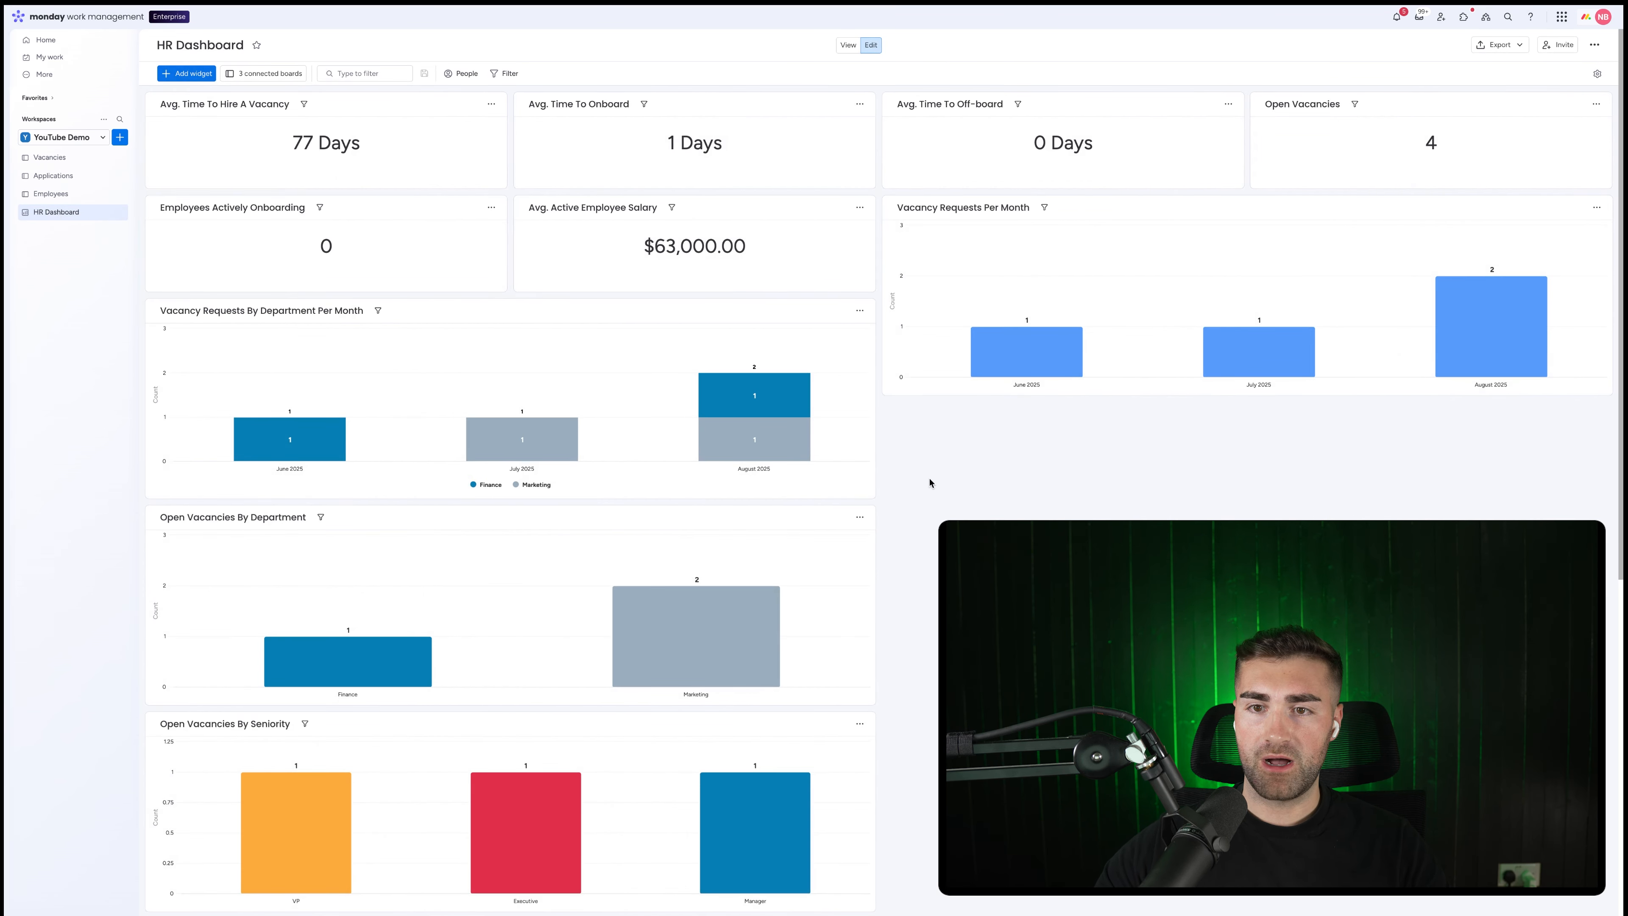
scroll(880, 280, up, 1)
scroll(880, 280, up, 7)
drag(887, 414, 154, 311)
- Title the new chart Avg. Applications By Department
click(193, 311)
text(Avg. Applications By)
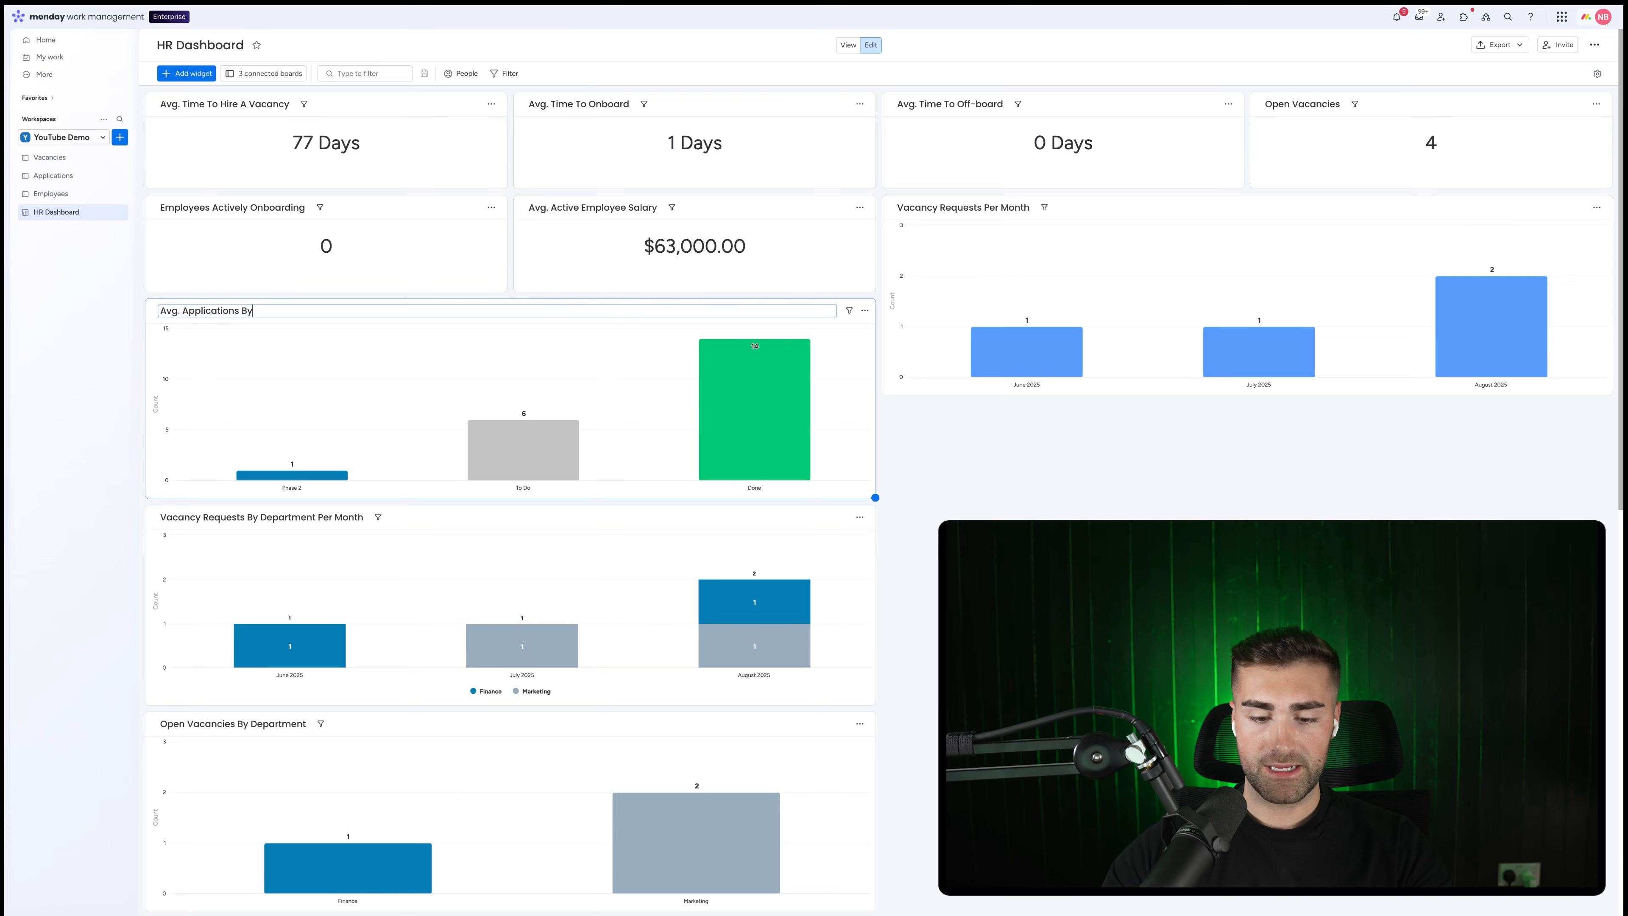
text( Department)
key(Return)
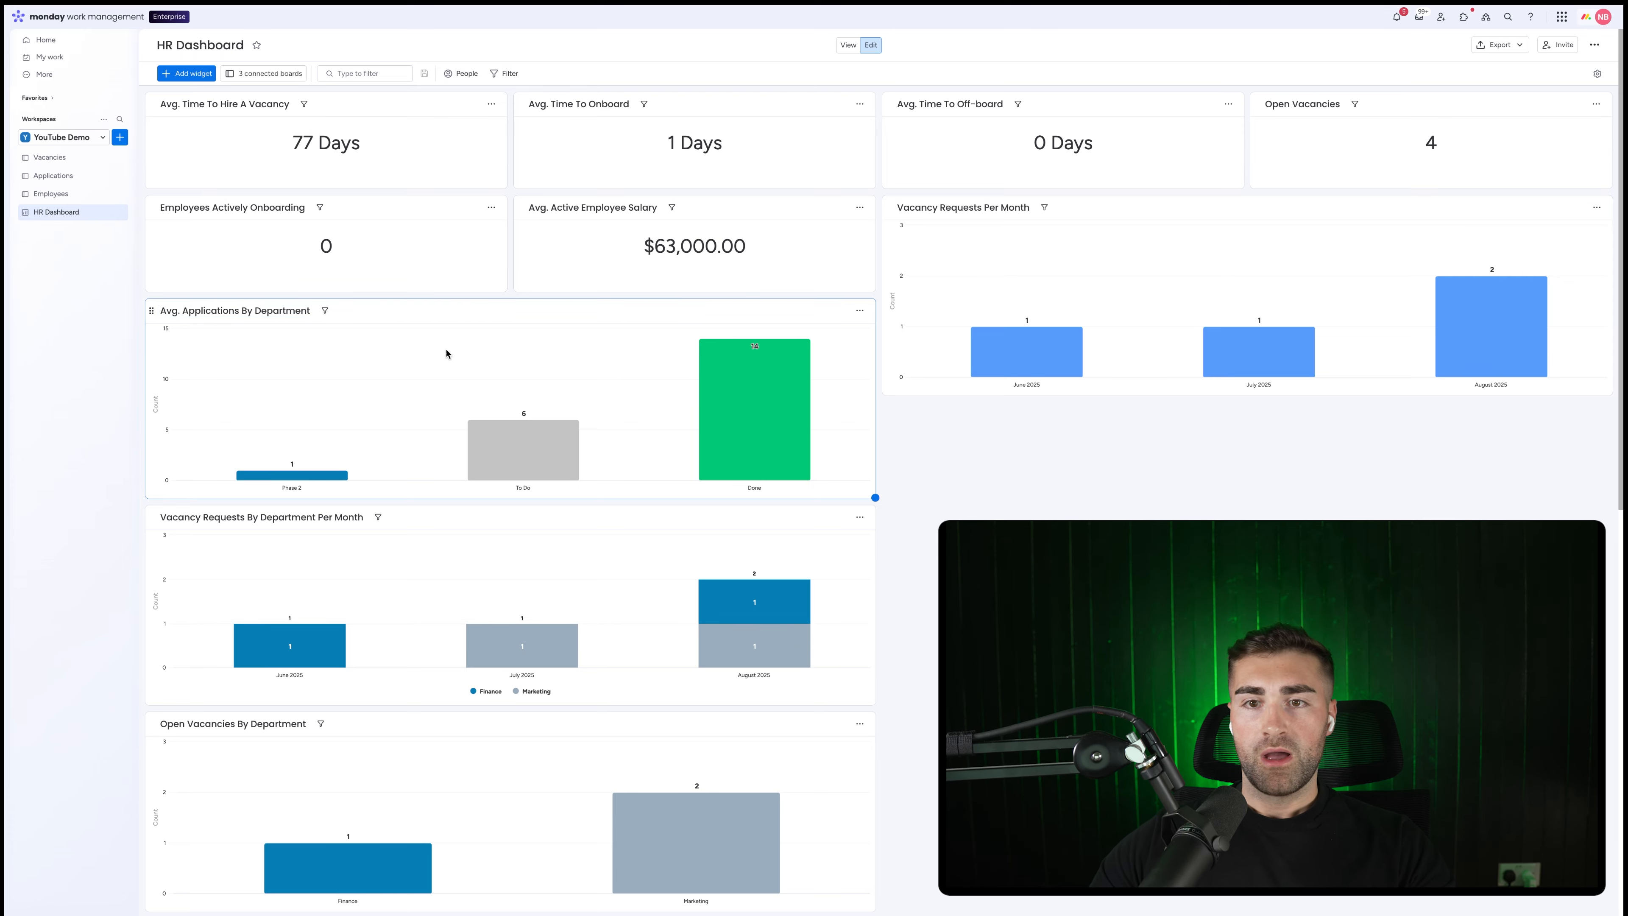
- Limit the Avg. Applications By Department chart to the Applications board, keeping all its groups included
click(859, 309)
click(898, 351)
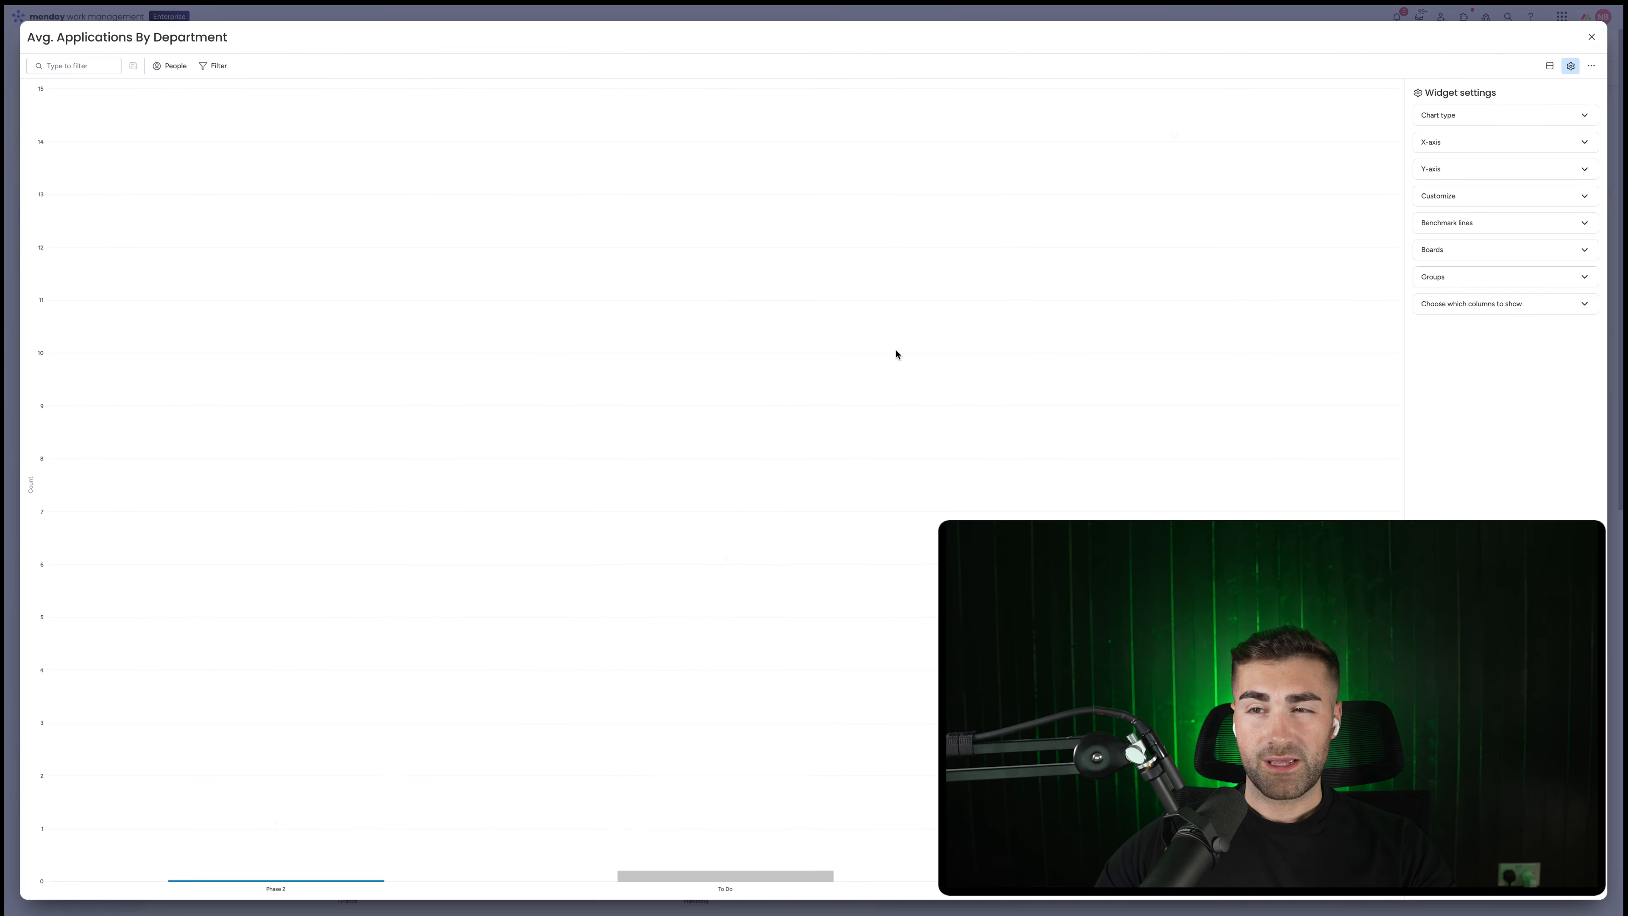
click(1466, 249)
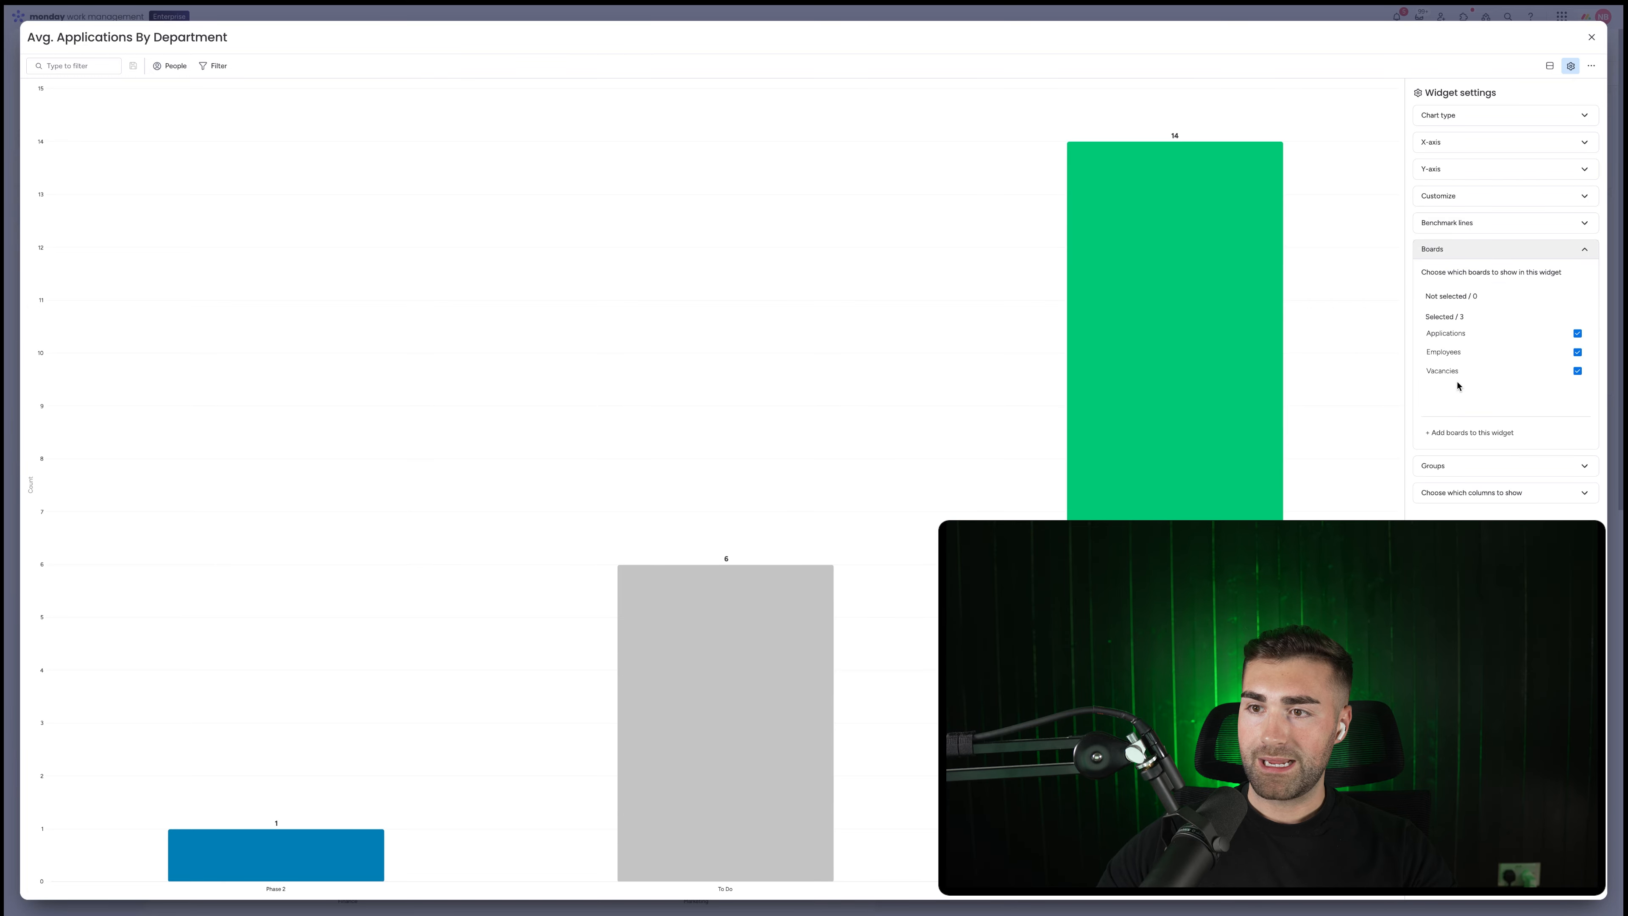
click(1443, 370)
click(1443, 369)
click(1474, 467)
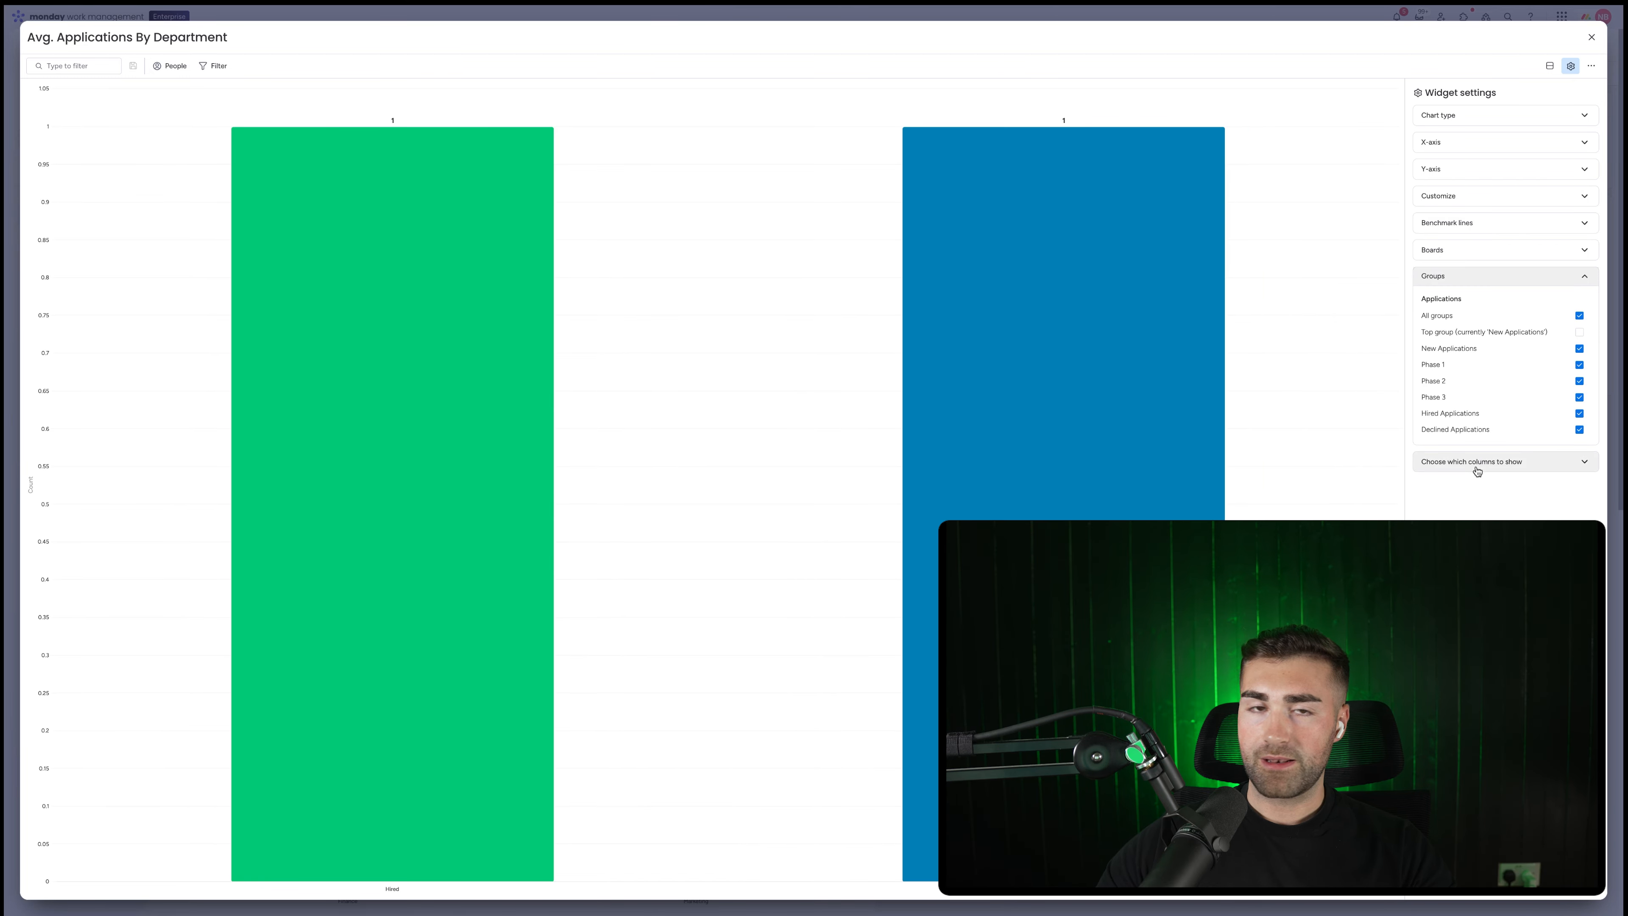
click(1476, 276)
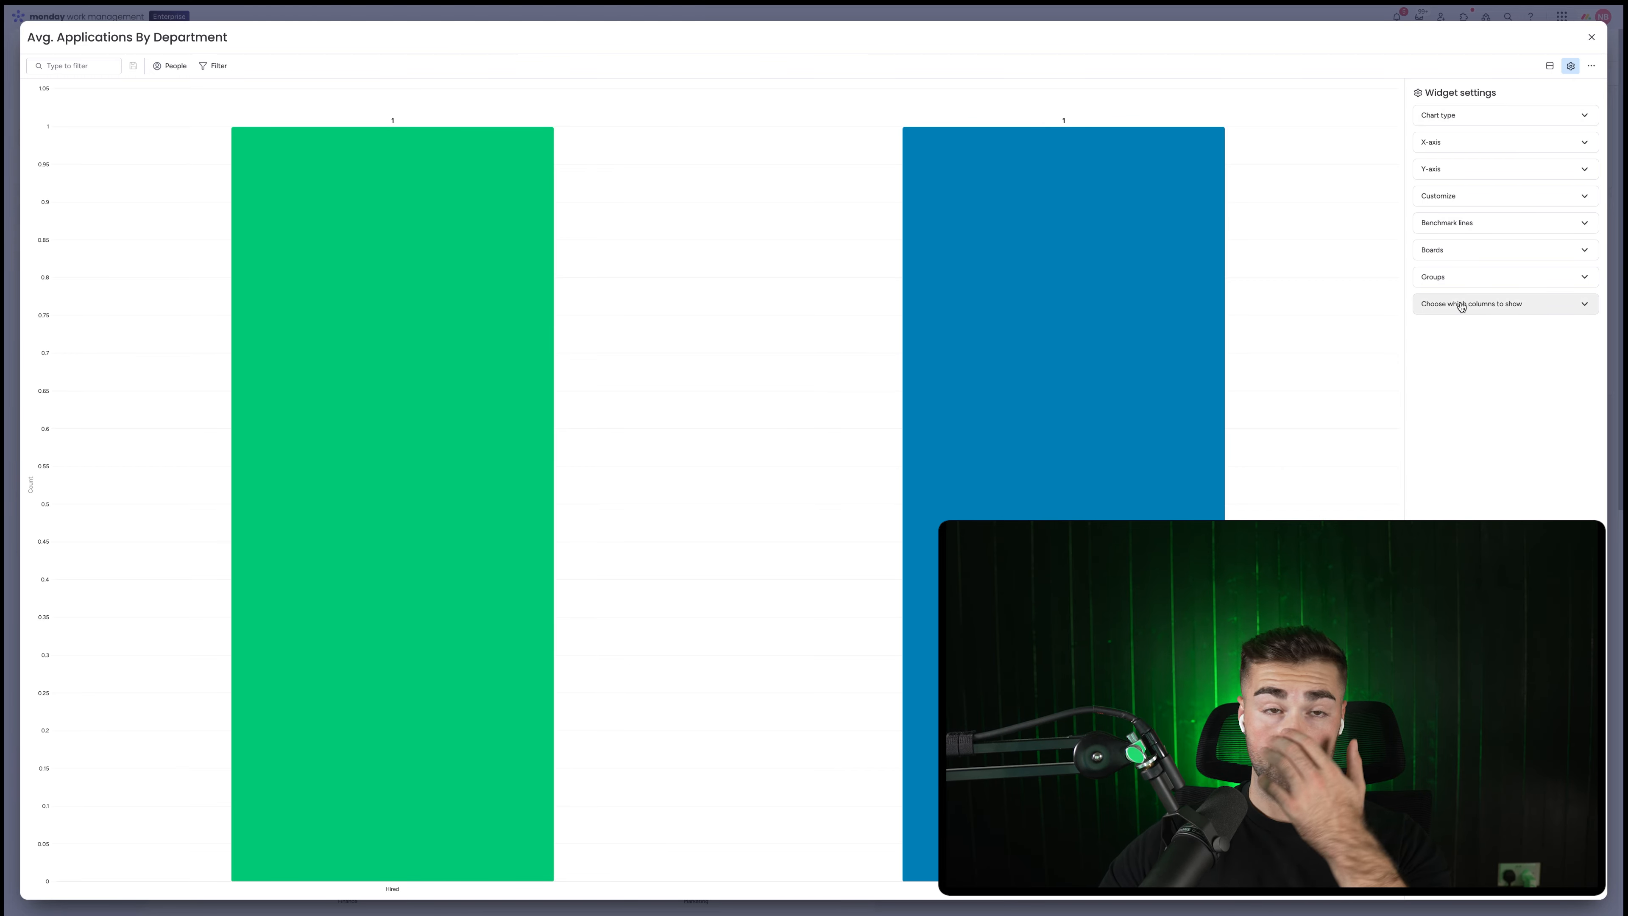
- Set the chart's X-axis to the Vacancy Department column of the Applications board and close the settings
click(1473, 141)
click(1530, 183)
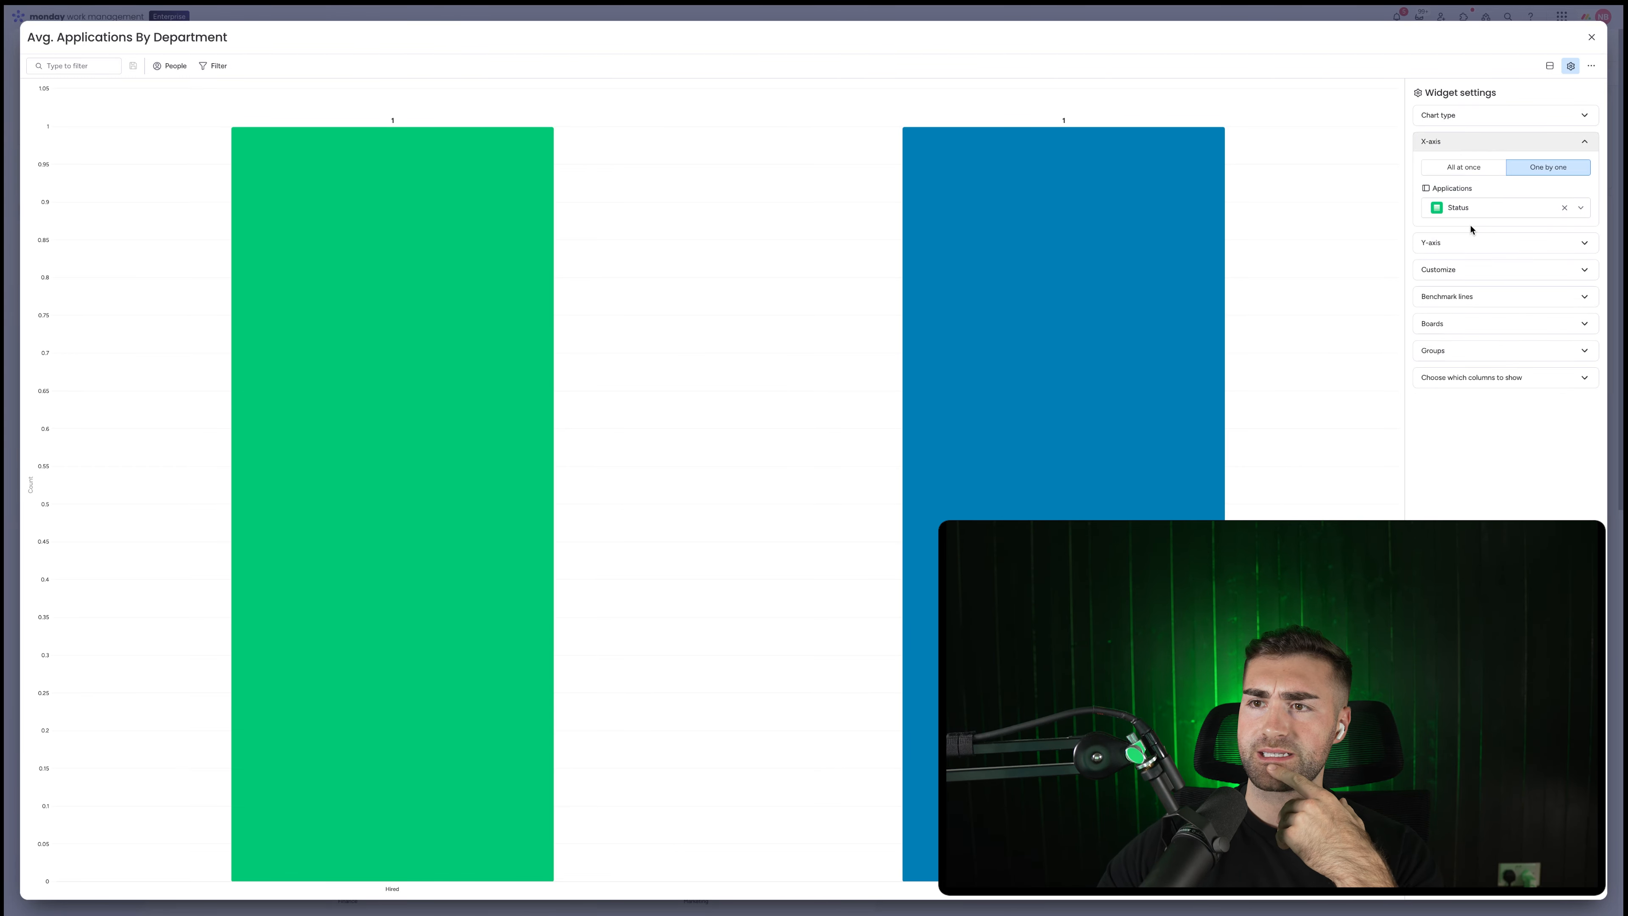
click(1493, 211)
scroll(1495, 293, down, 5)
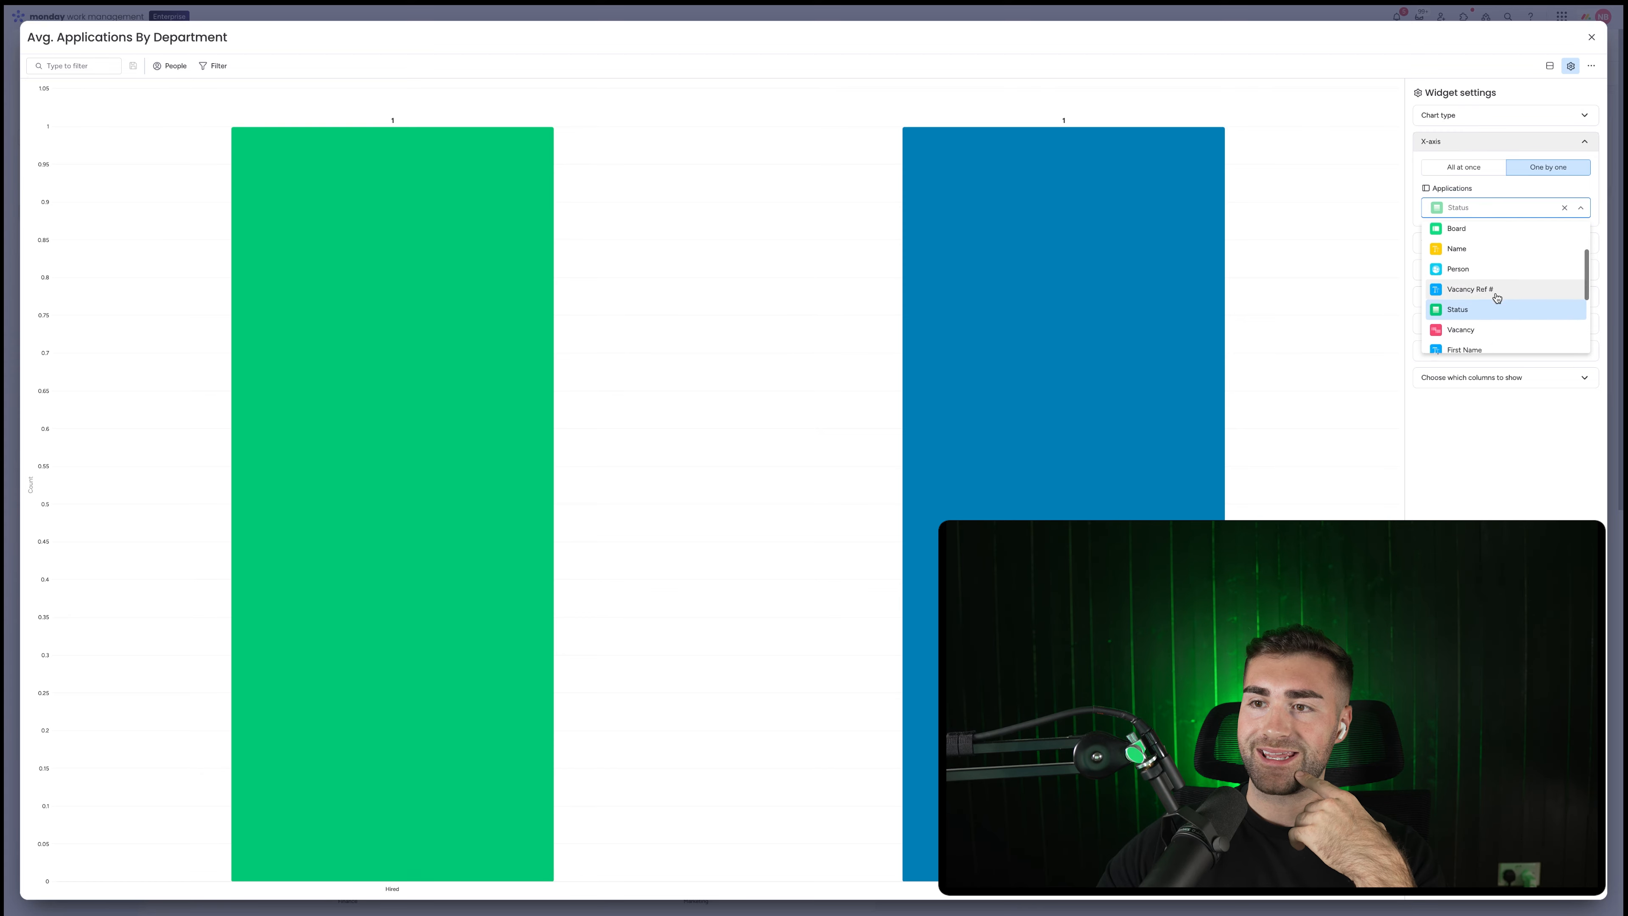
scroll(1493, 291, up, 5)
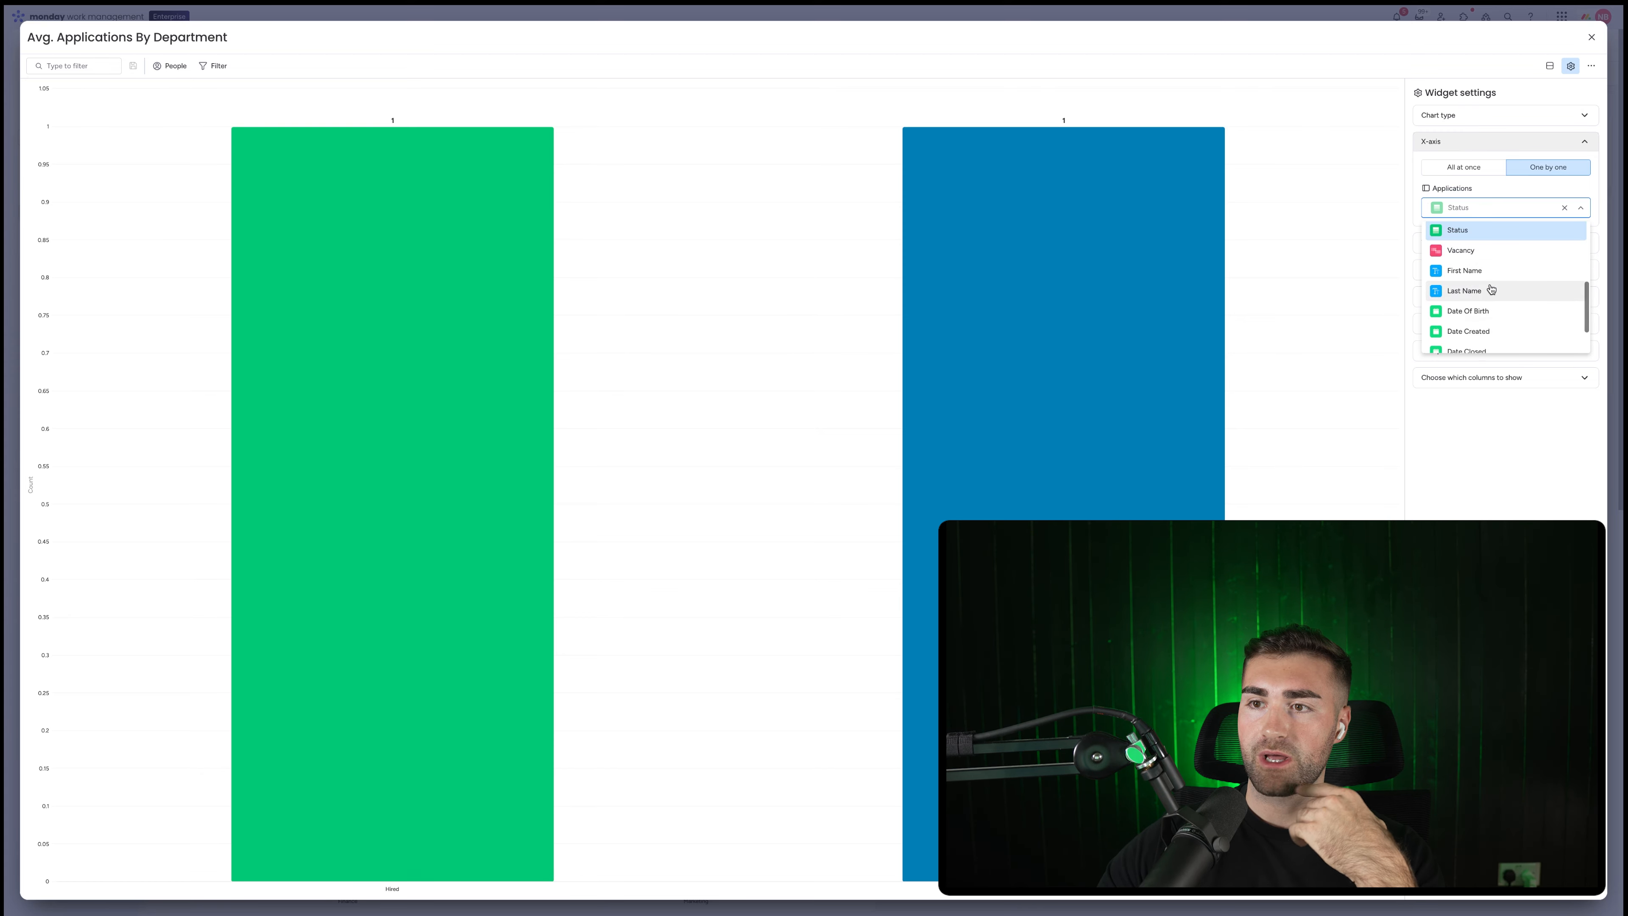
click(1483, 234)
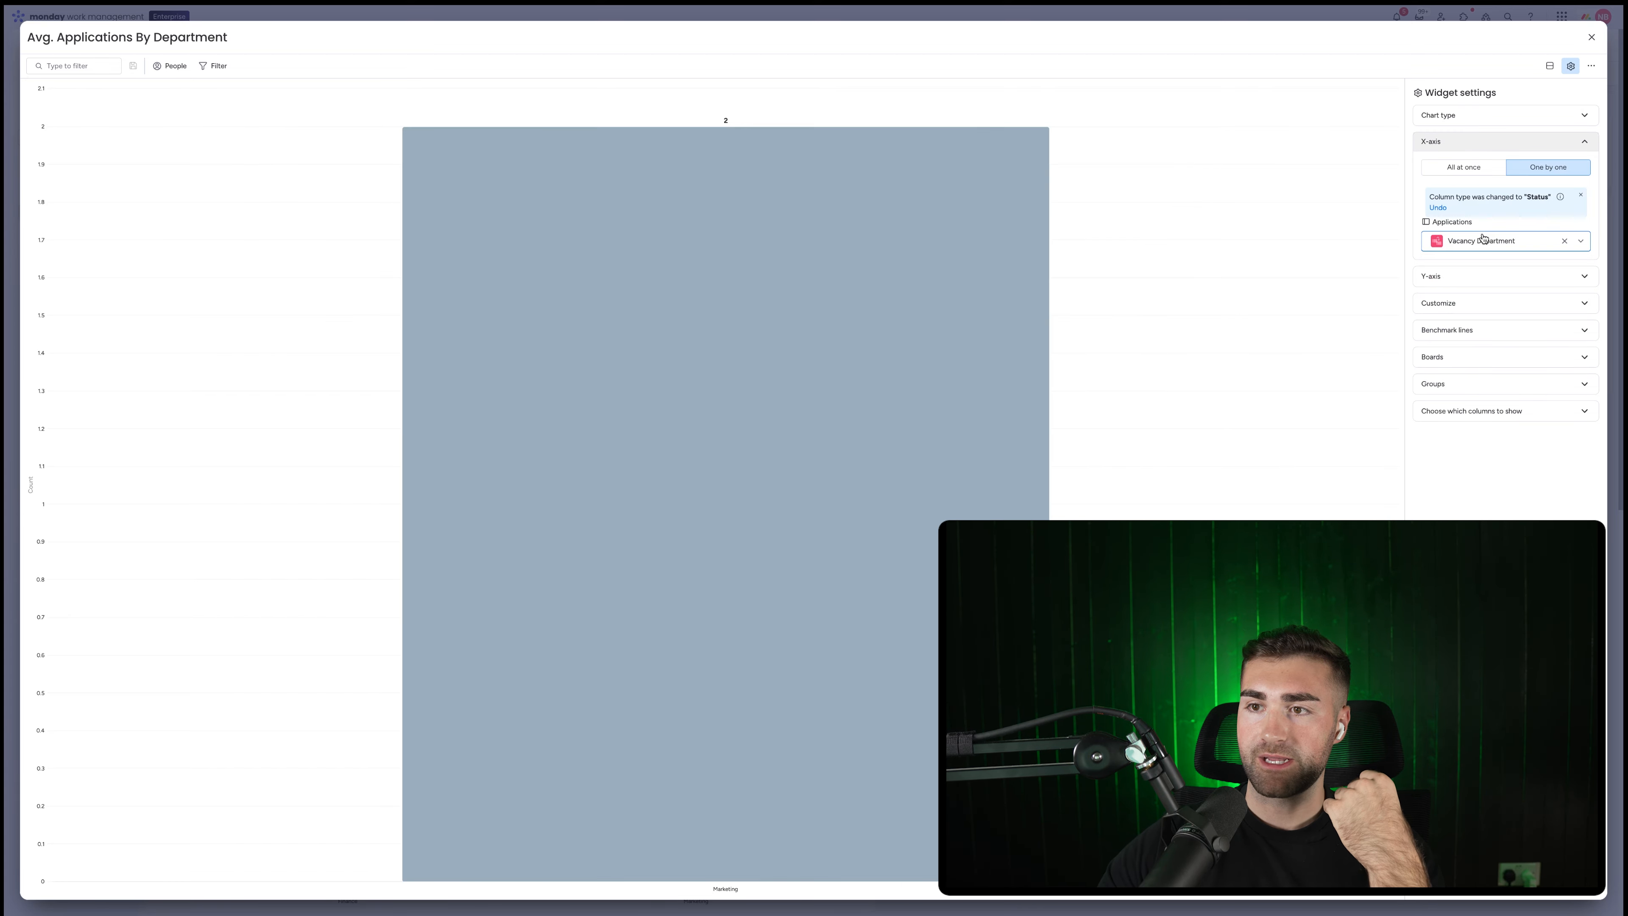
click(1591, 36)
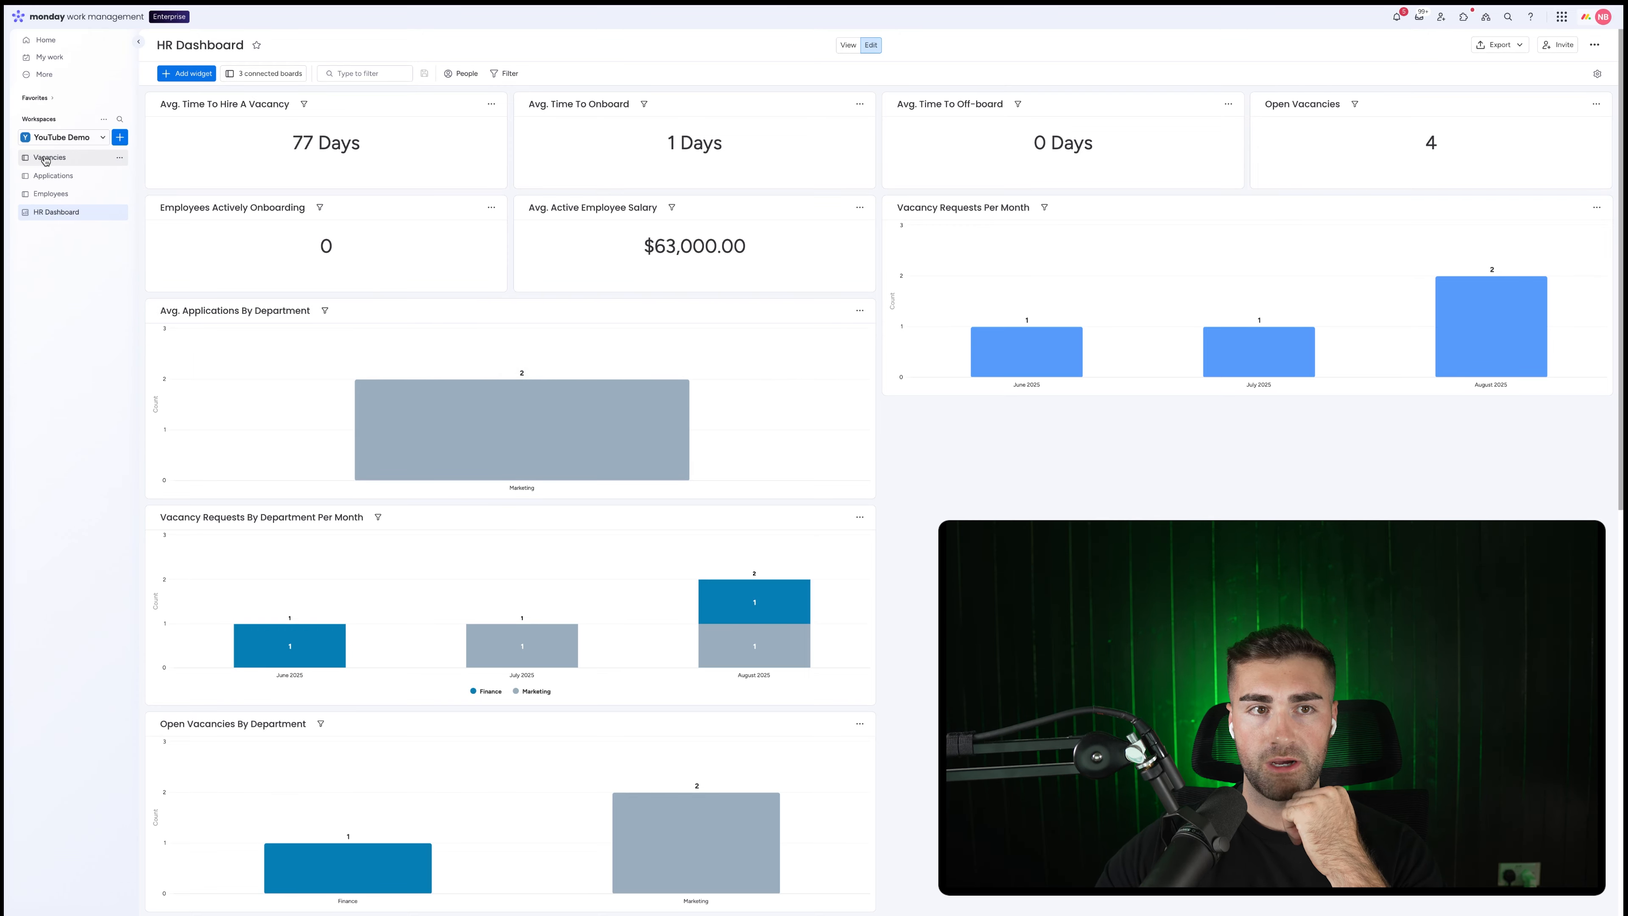
- Check the Applications board, then duplicate the Avg. Applications By Department chart on the HR Dashboard and place the copy above the original
click(47, 183)
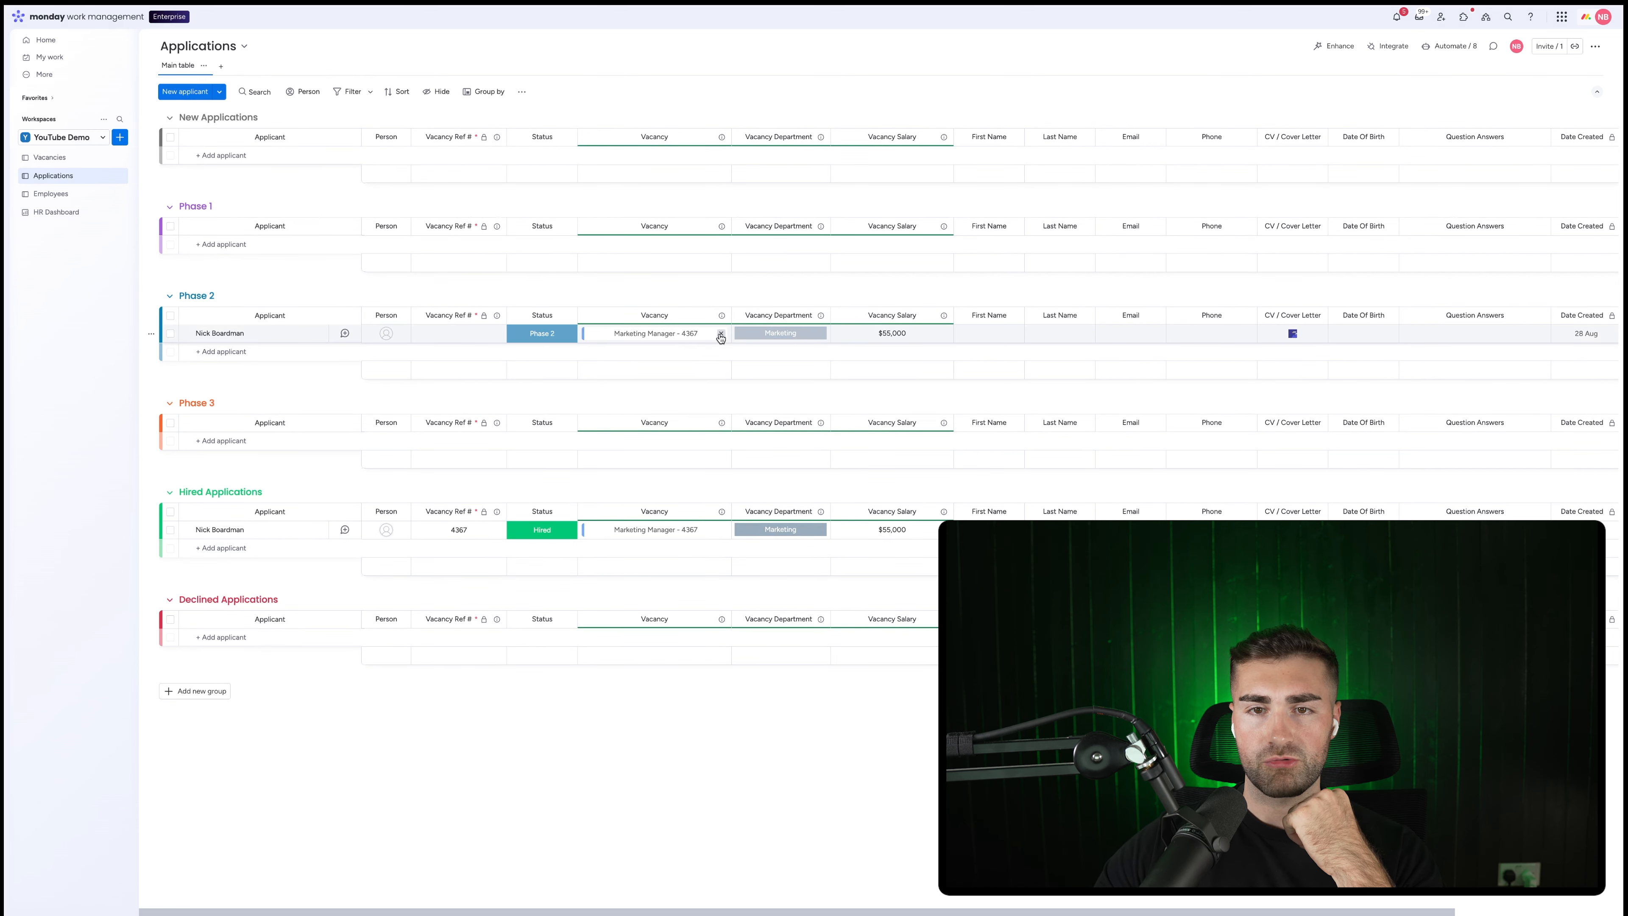
click(52, 211)
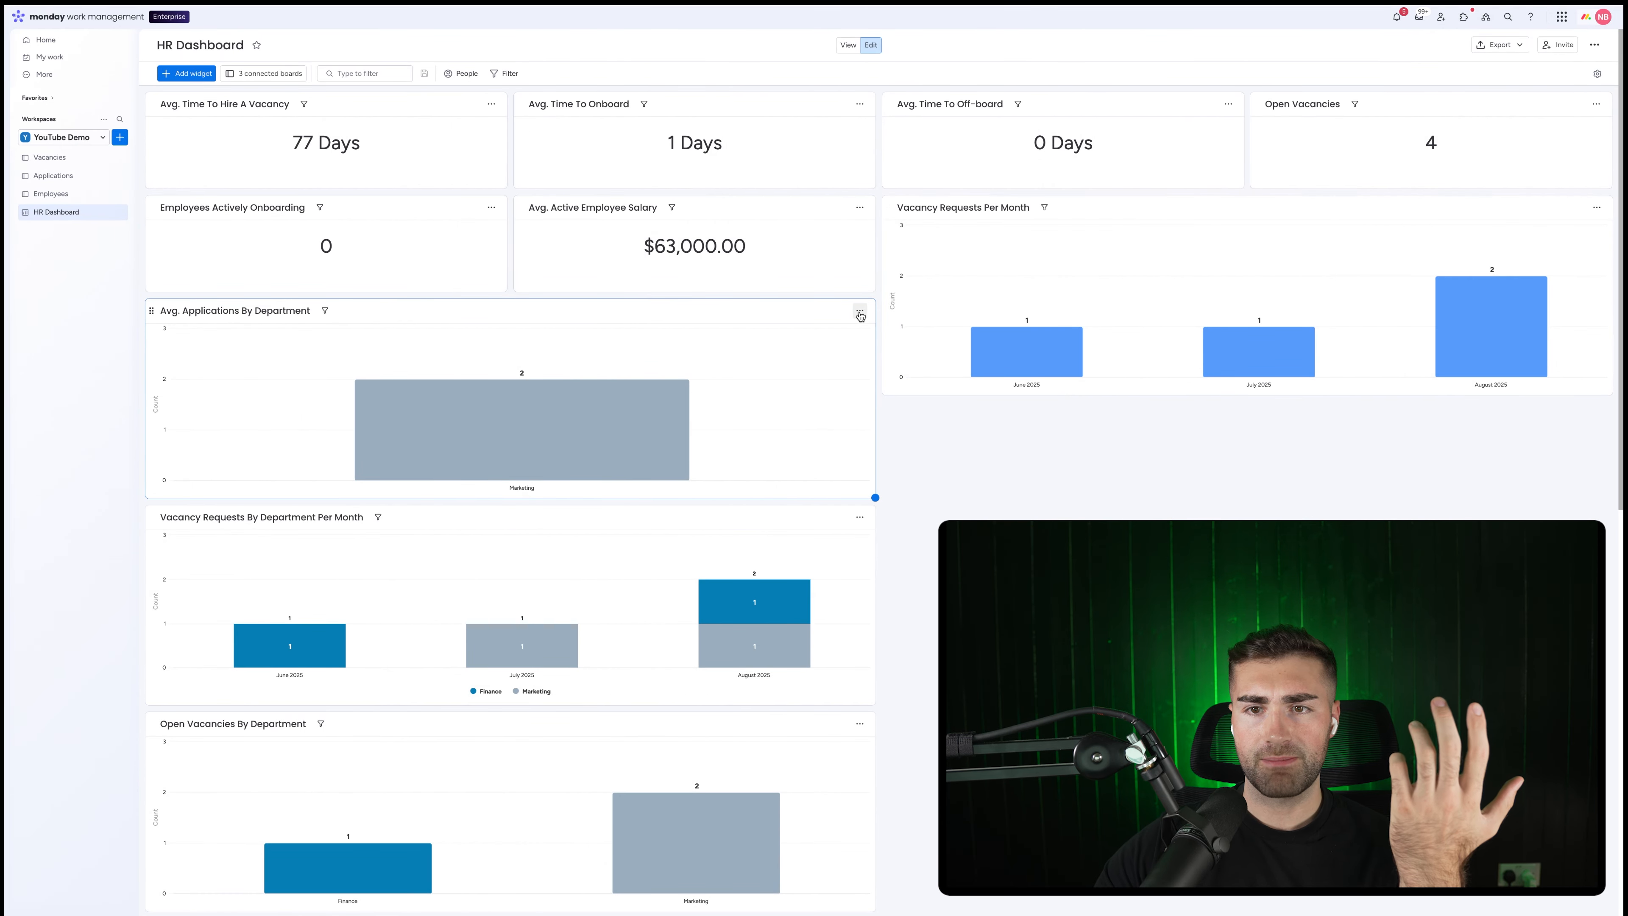
click(859, 311)
click(887, 384)
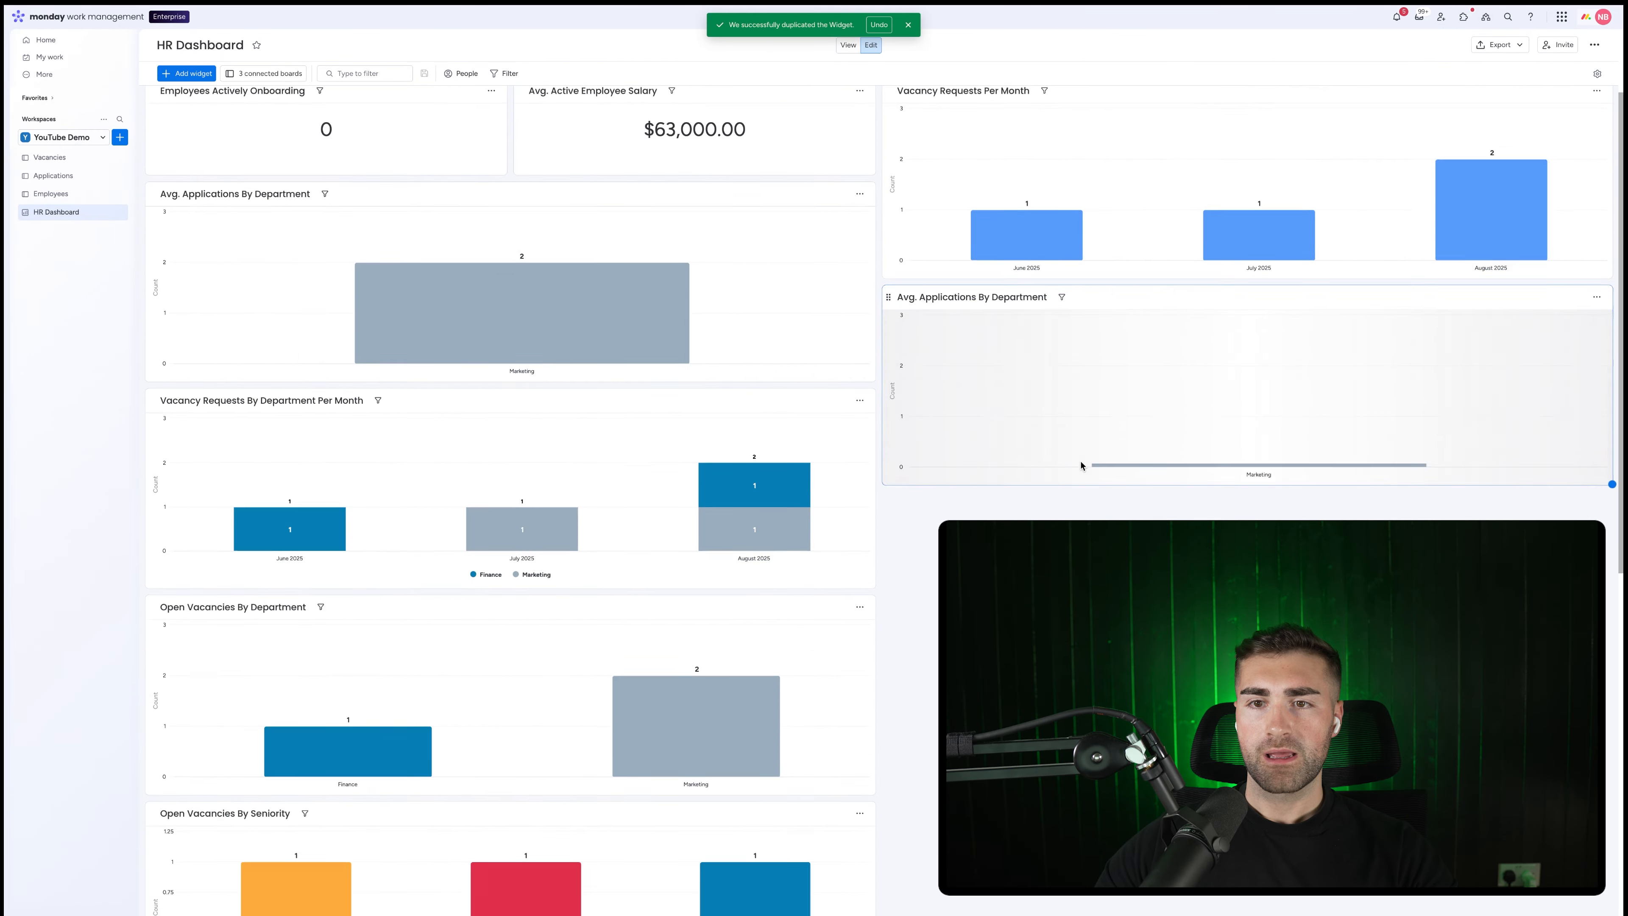
drag(892, 410, 283, 310)
- Rename the duplicated chart to Avg. Applications By Seniority
text(Se)
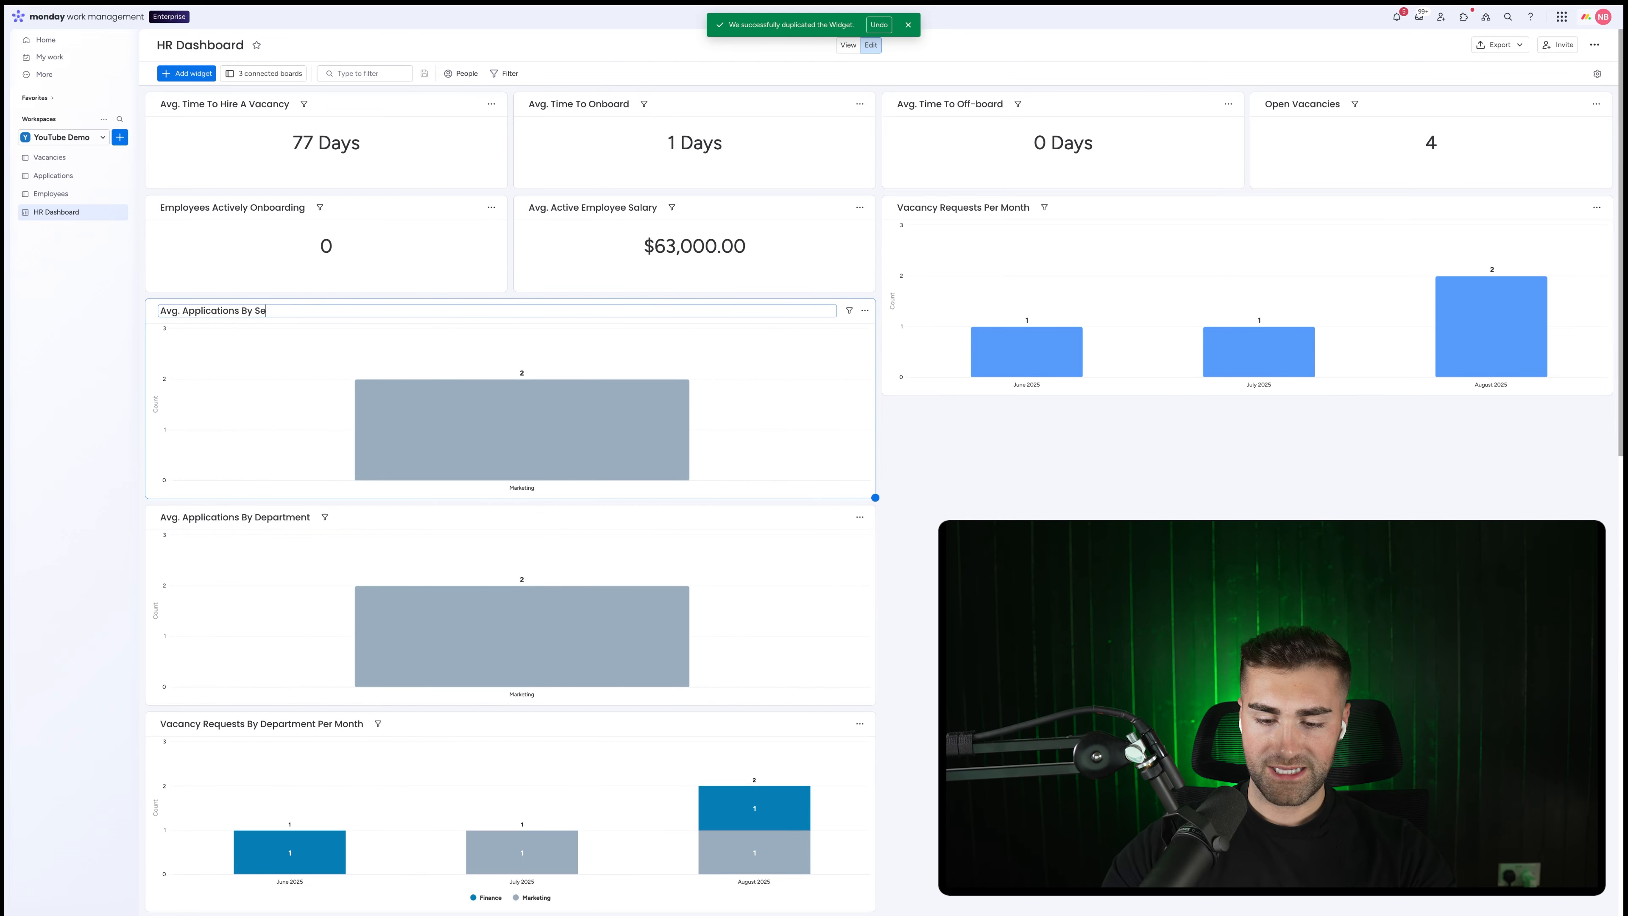
text(niority)
key(Return)
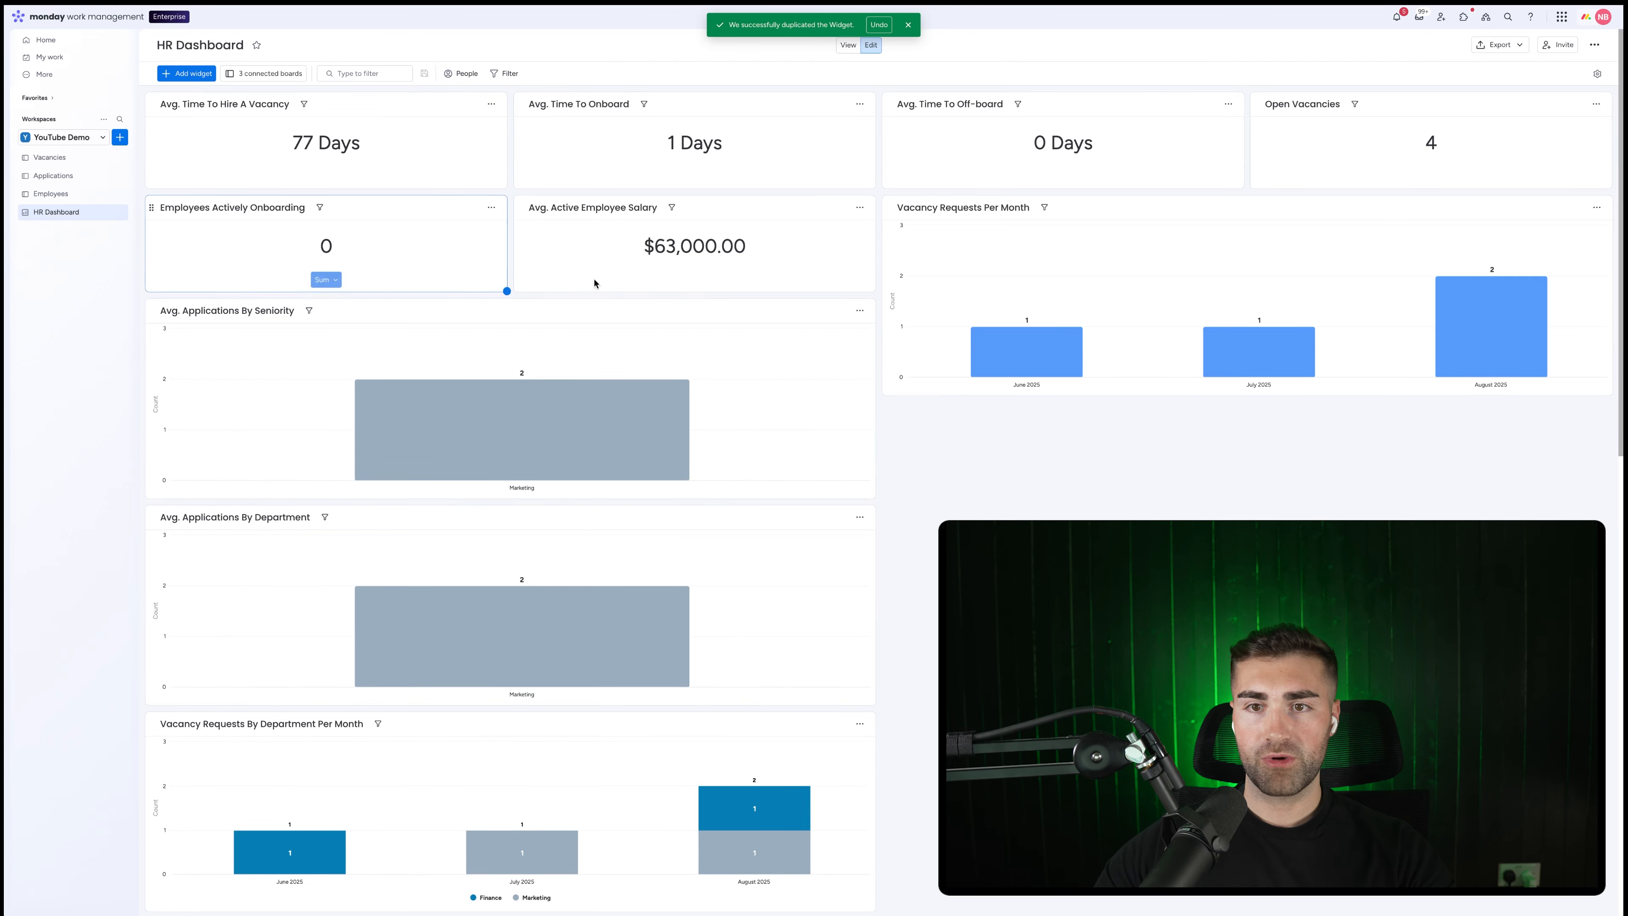
- Try to set the X-axis of the Avg. Applications By Seniority chart using the Vacancy Salary column of the Applications board
click(859, 311)
click(883, 358)
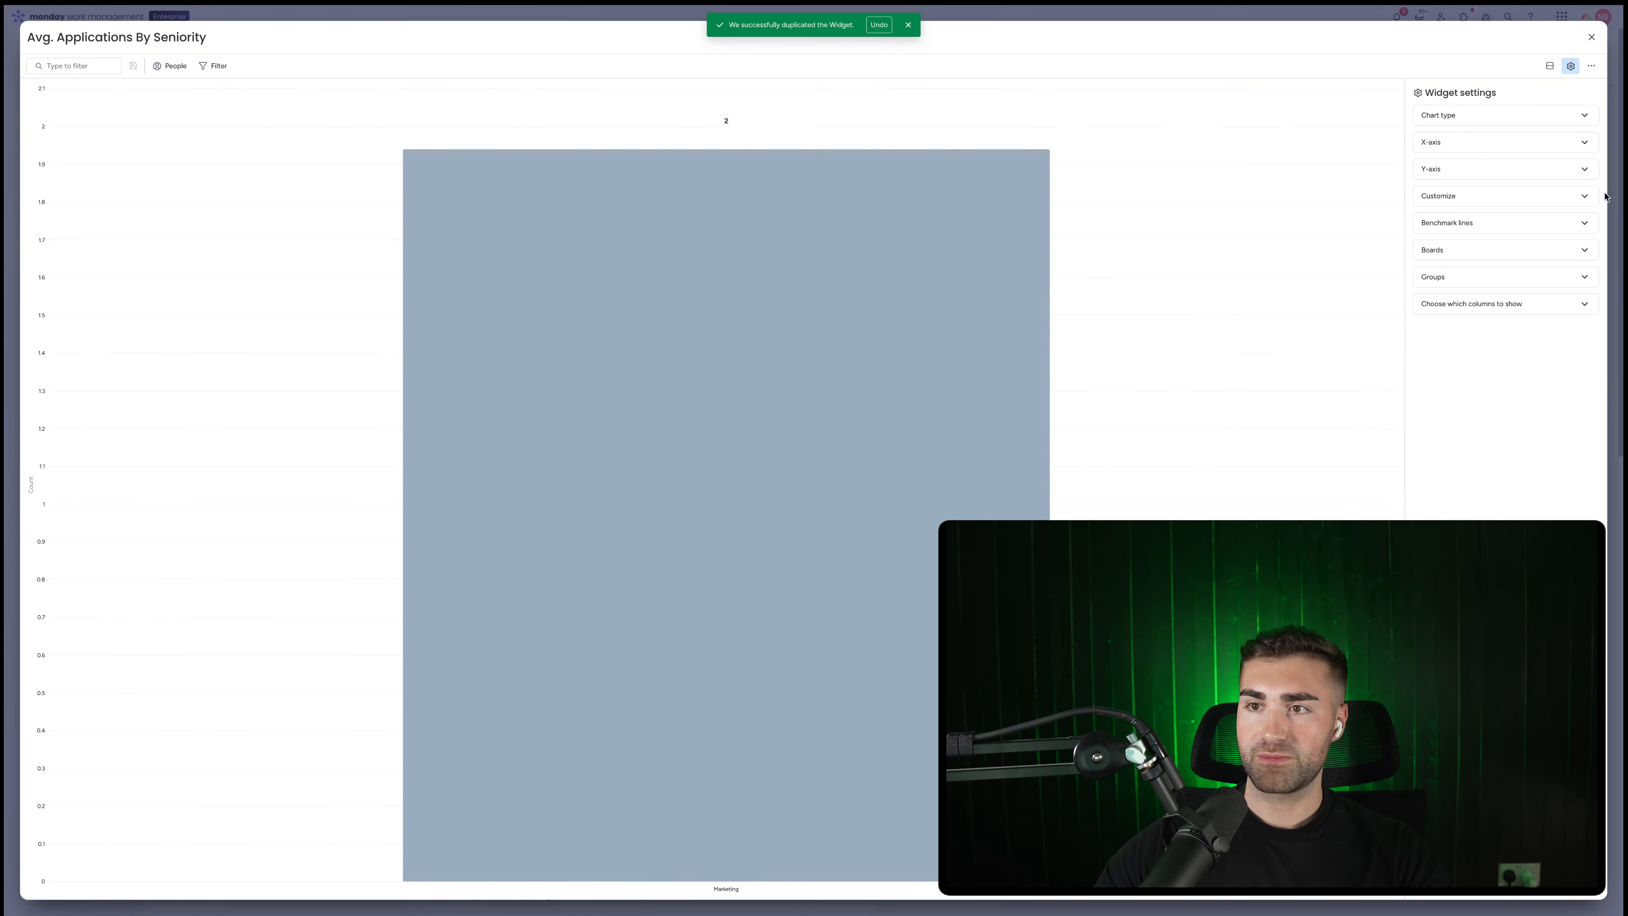
click(1482, 170)
click(1493, 144)
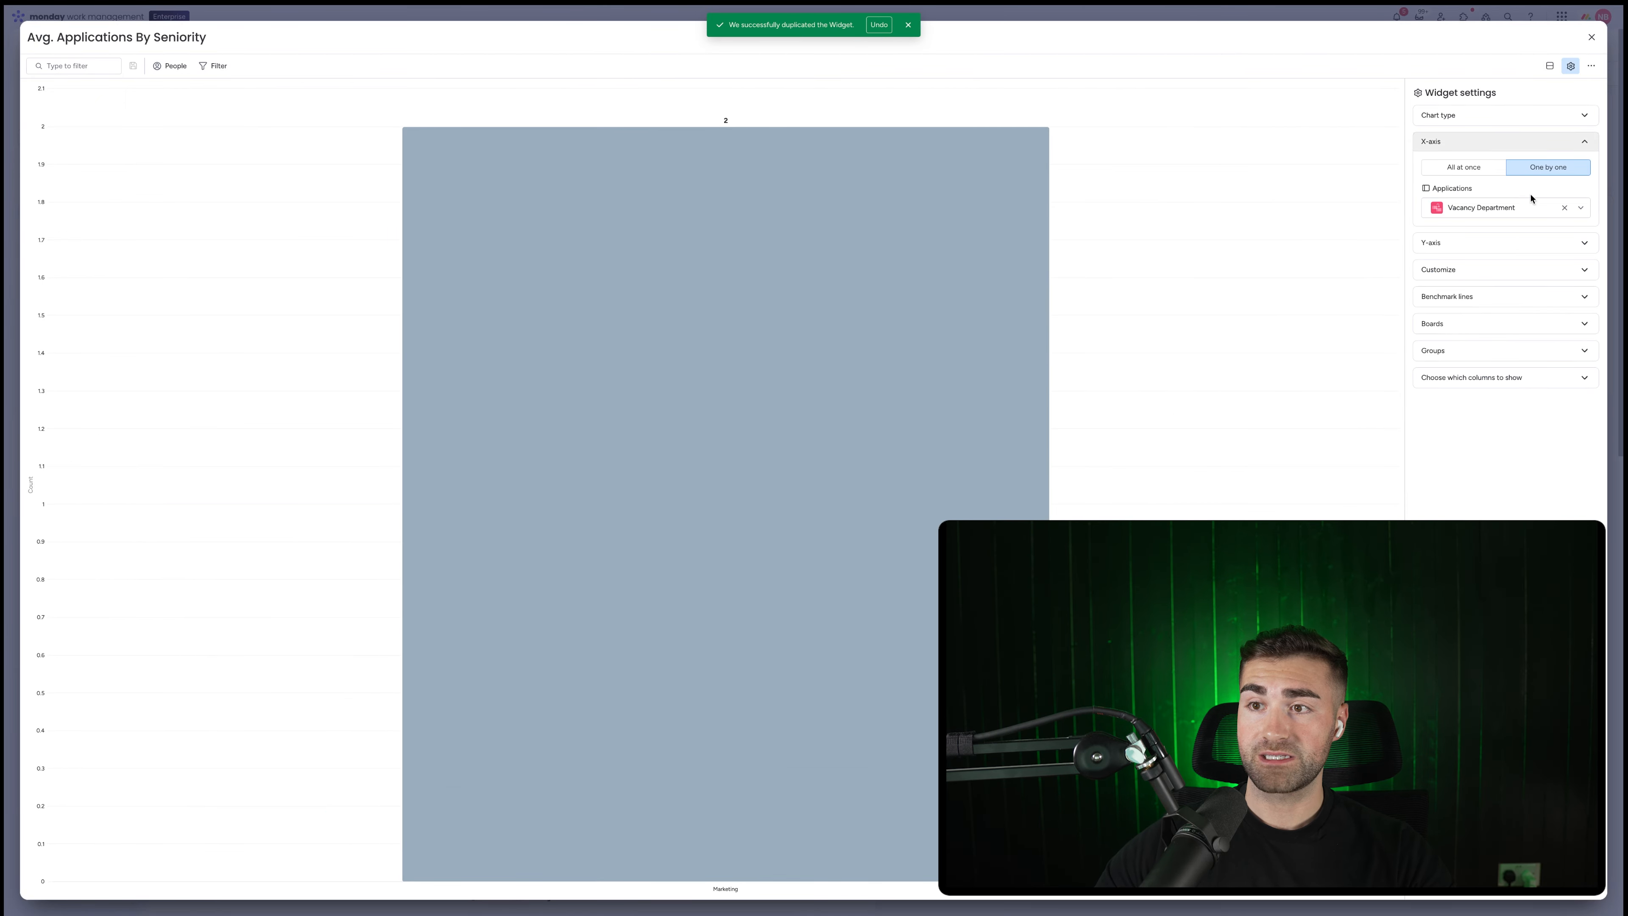
click(1503, 213)
scroll(1487, 293, down, 2)
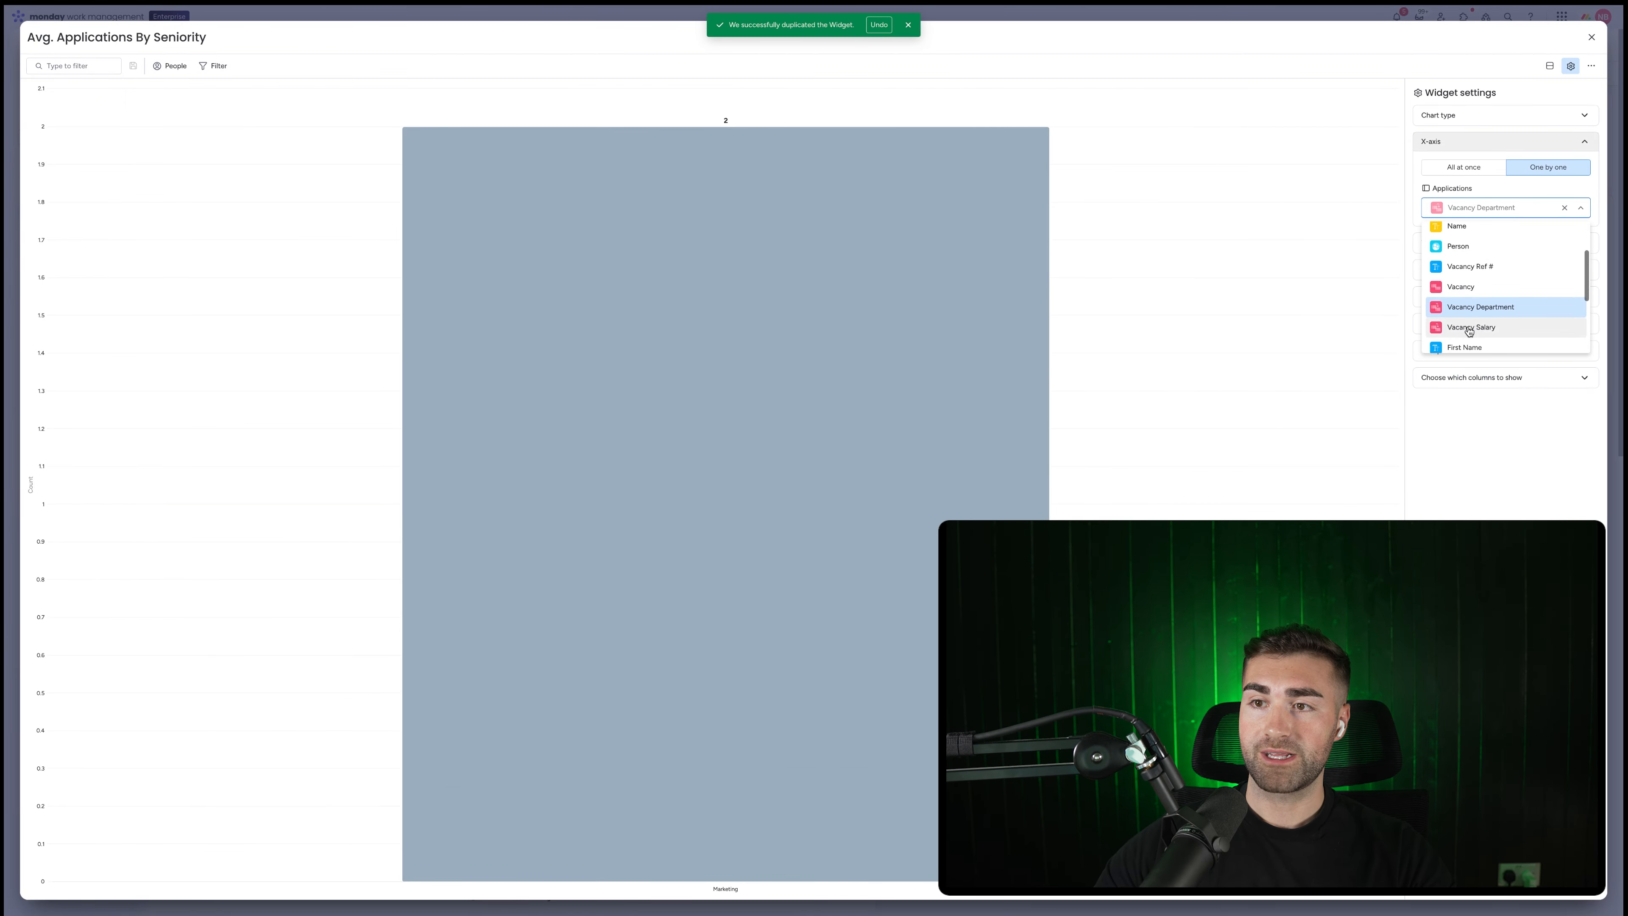
click(1470, 328)
click(1503, 240)
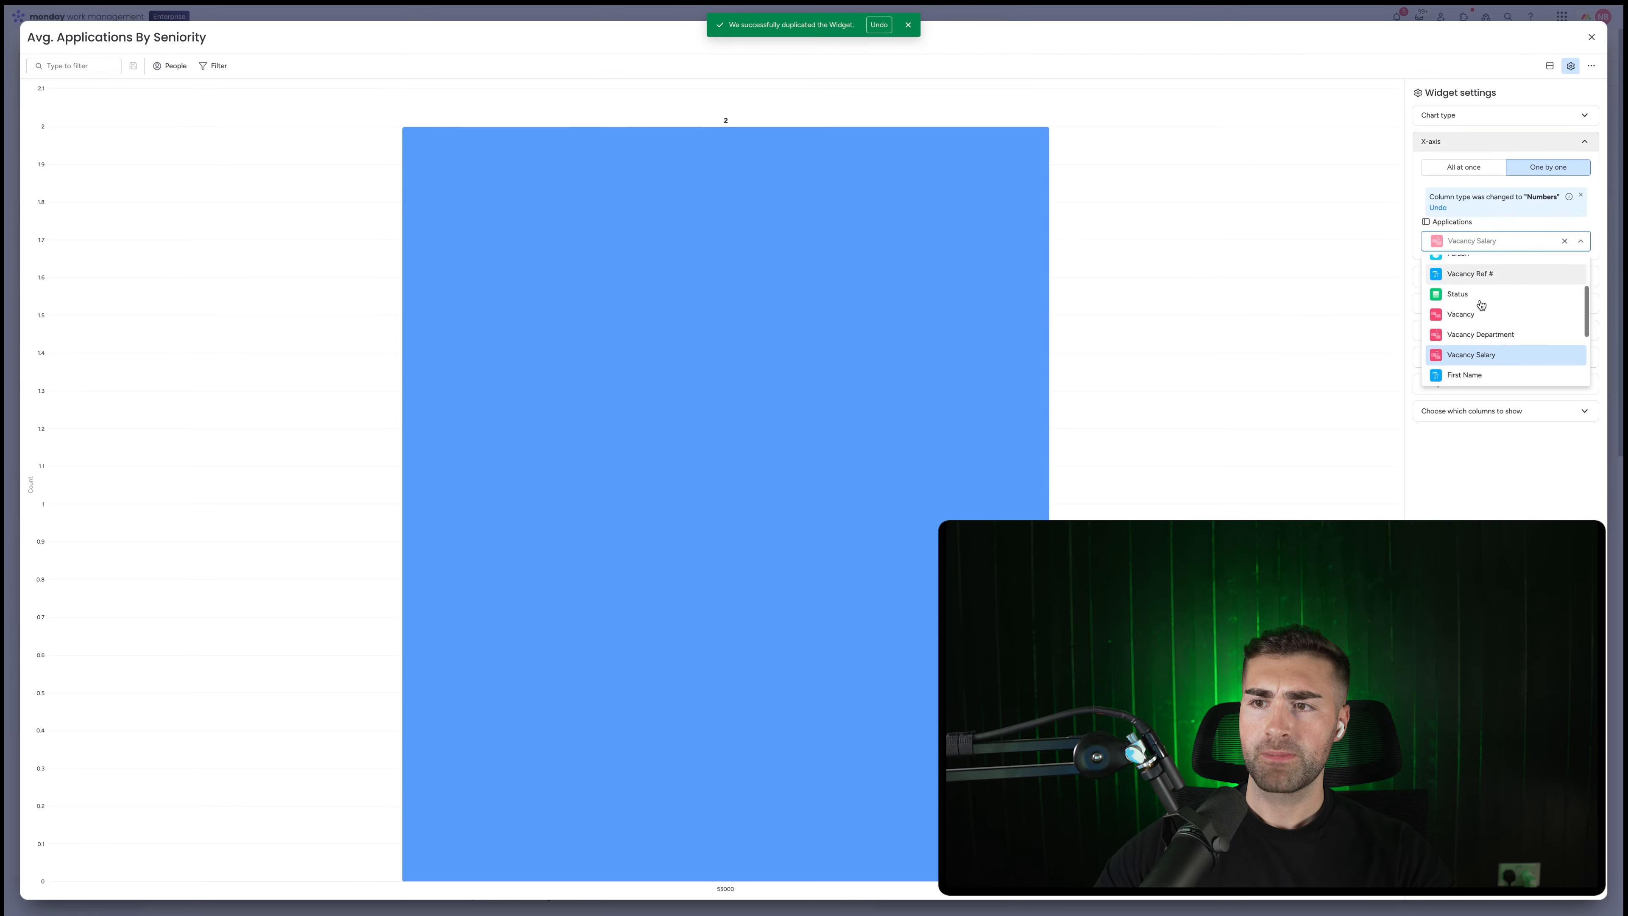
click(1590, 37)
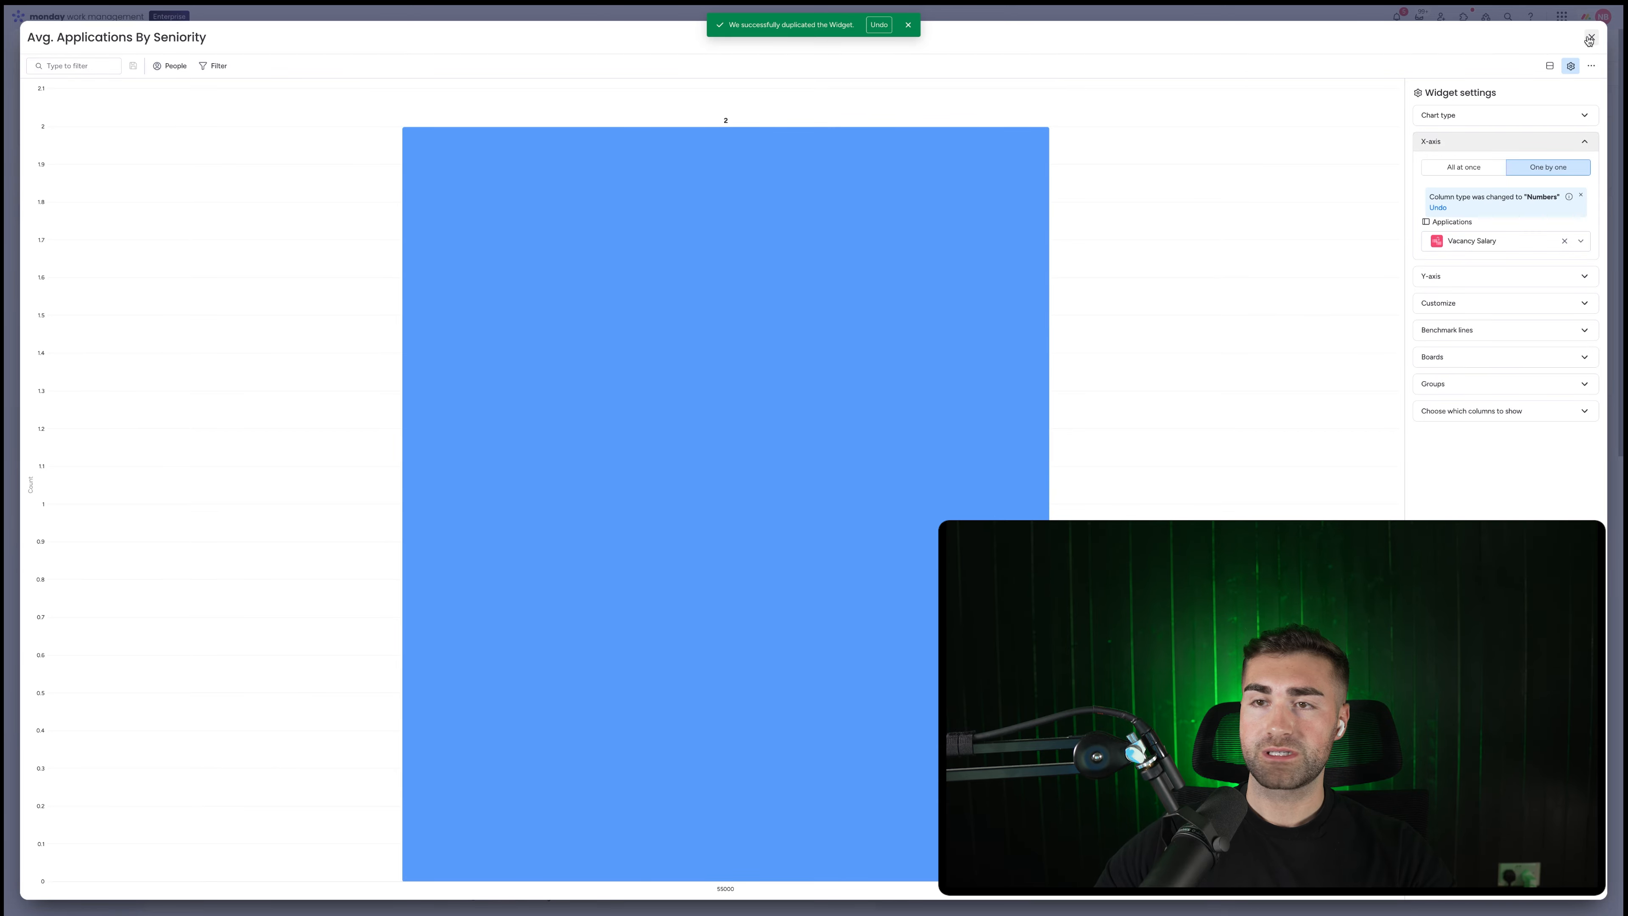
- Add a Mirror column after Vacancy Salary on the Applications board, mirroring Seniority from the Vacancies board through the Vacancy connection
click(74, 194)
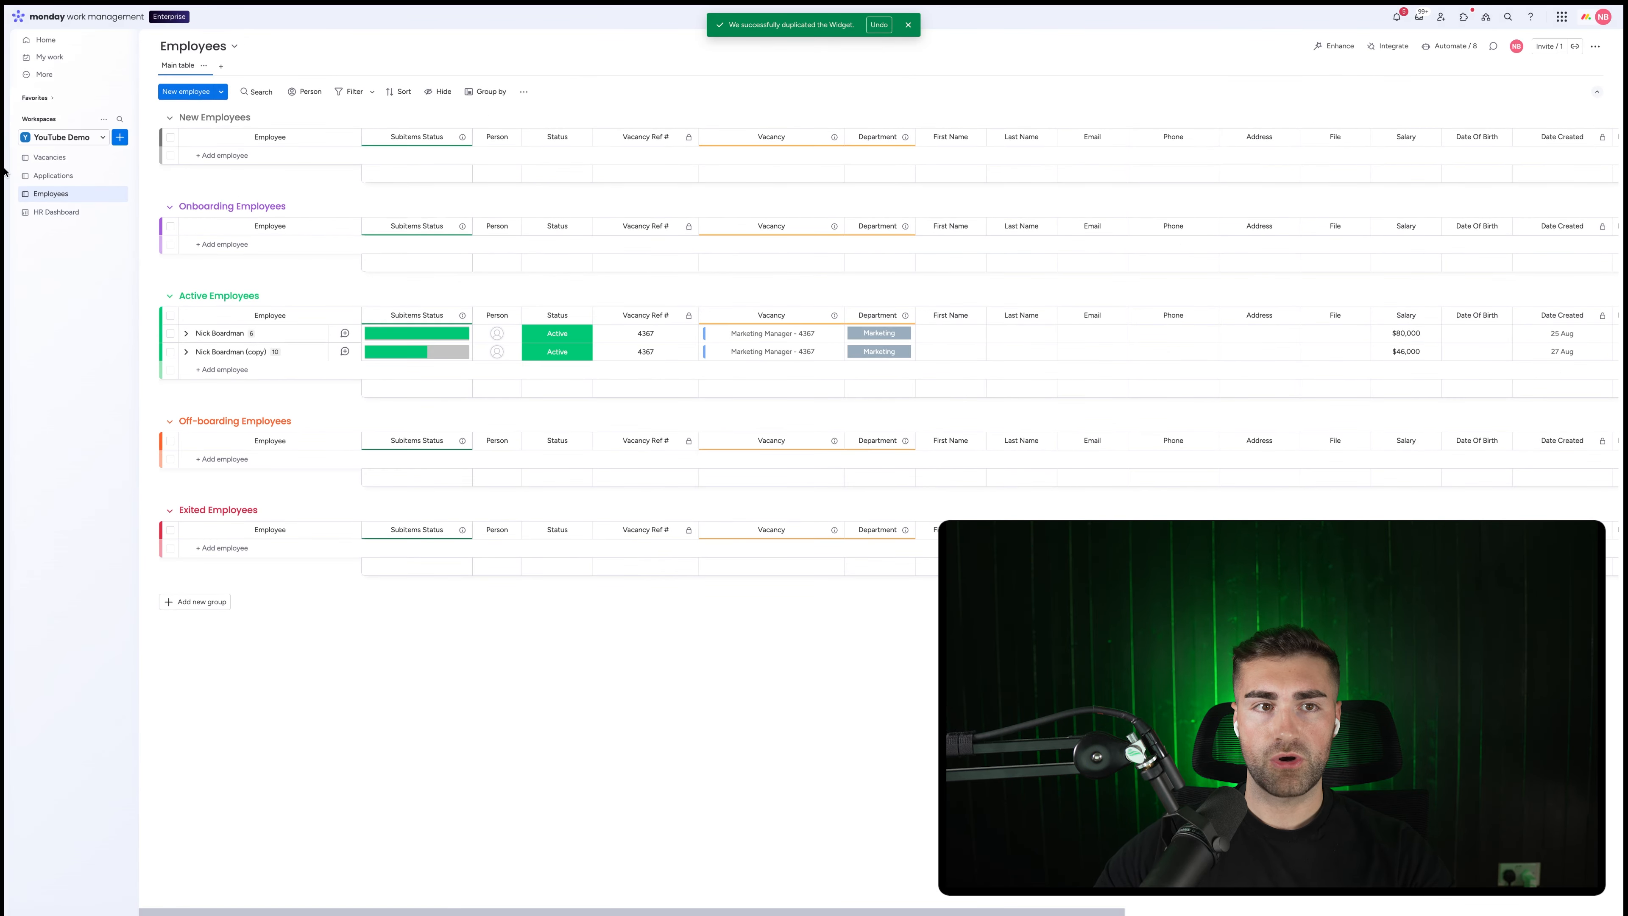
click(48, 177)
click(944, 136)
click(1129, 277)
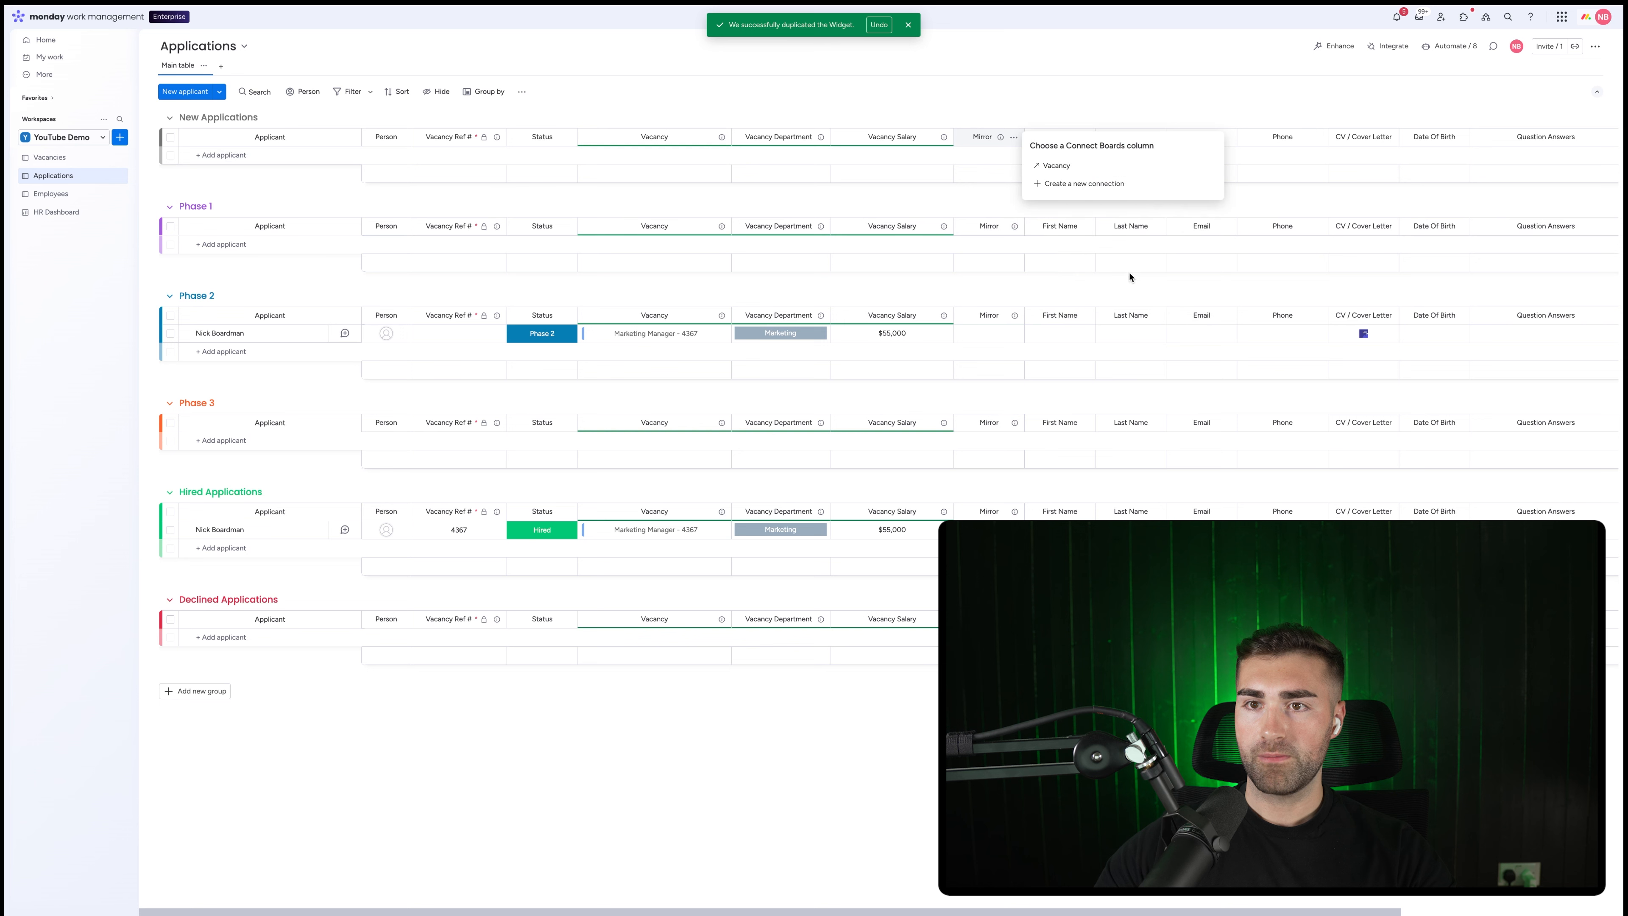
click(1084, 169)
click(1091, 209)
scroll(1087, 269, down, 3)
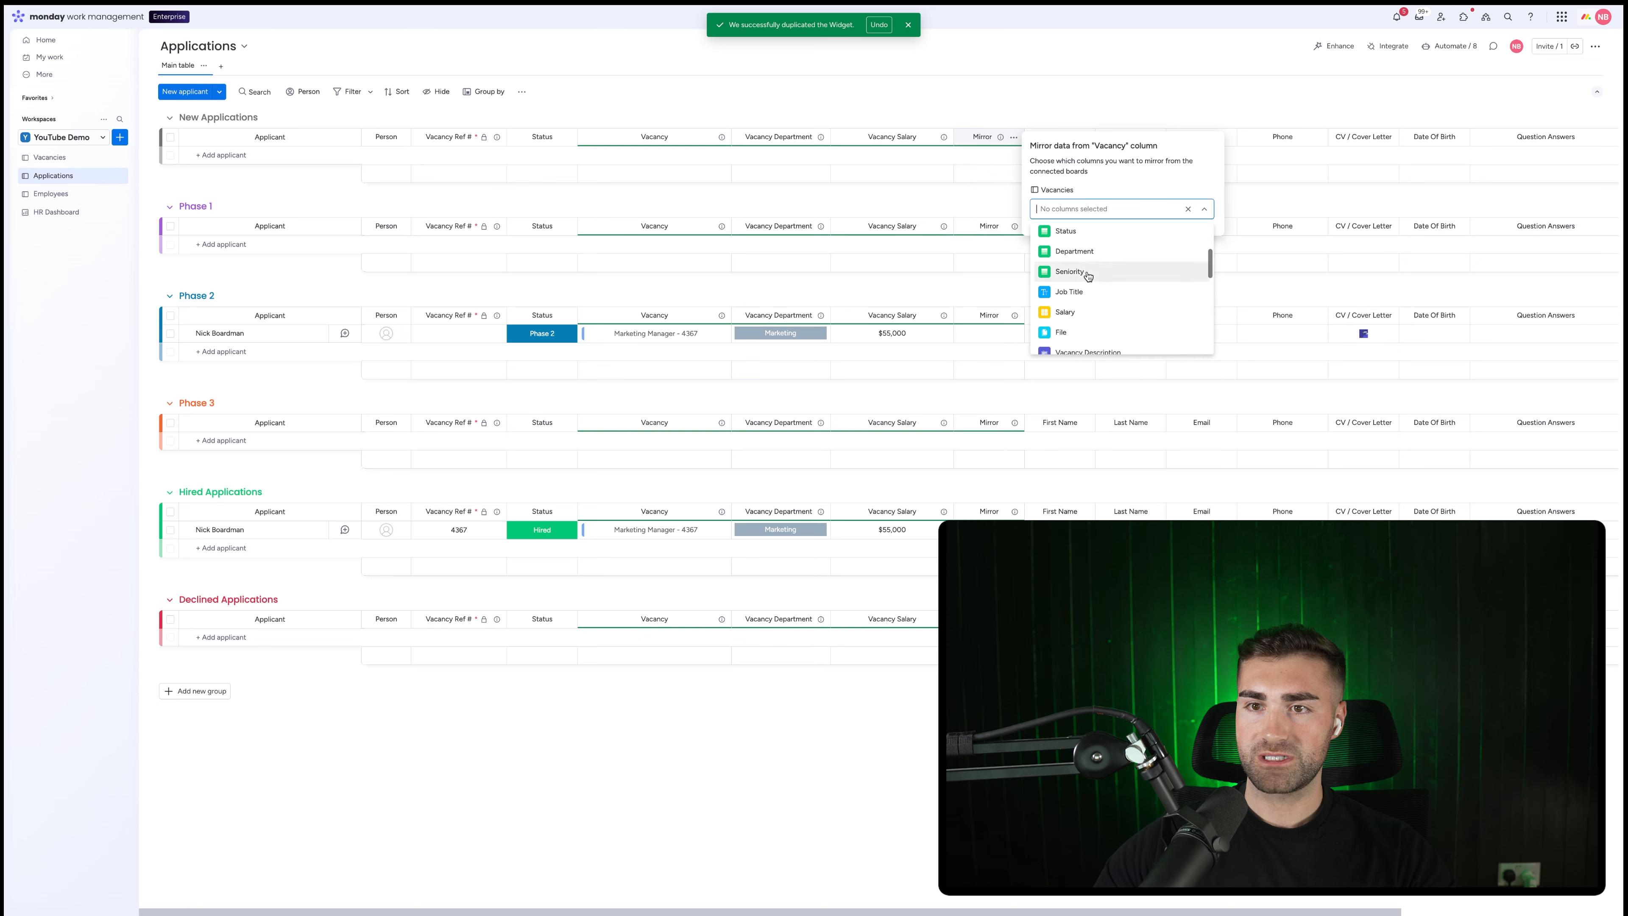
click(1079, 273)
- Rename the new Mirror column on the Applications board to Vacancy Seniority
click(988, 151)
click(987, 136)
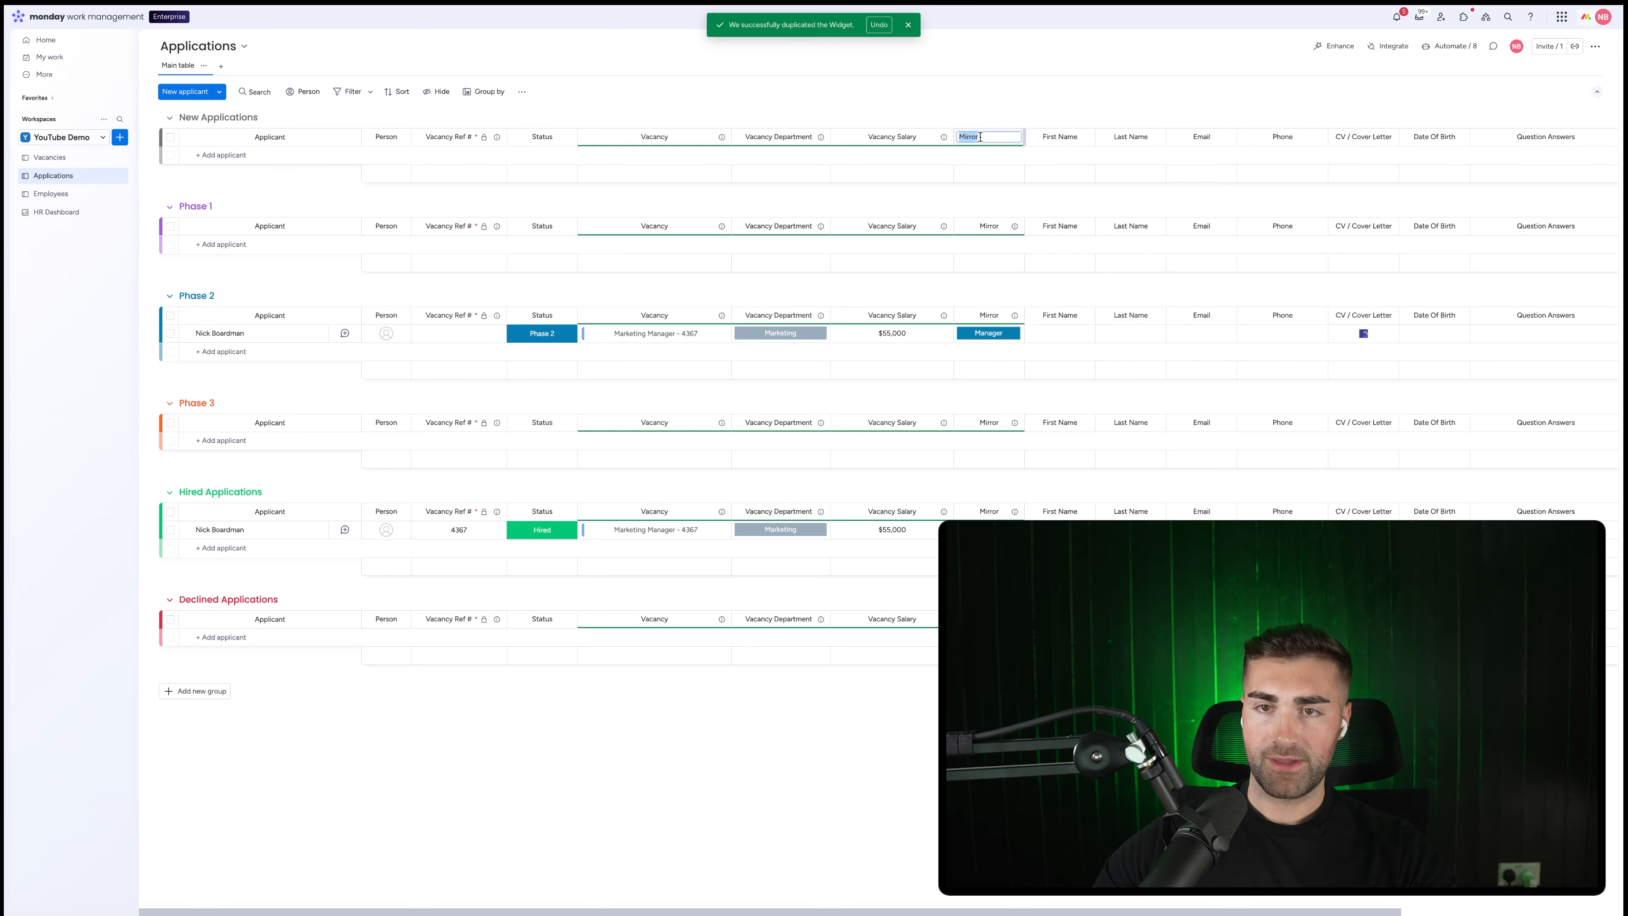
text(Vacancy Sen)
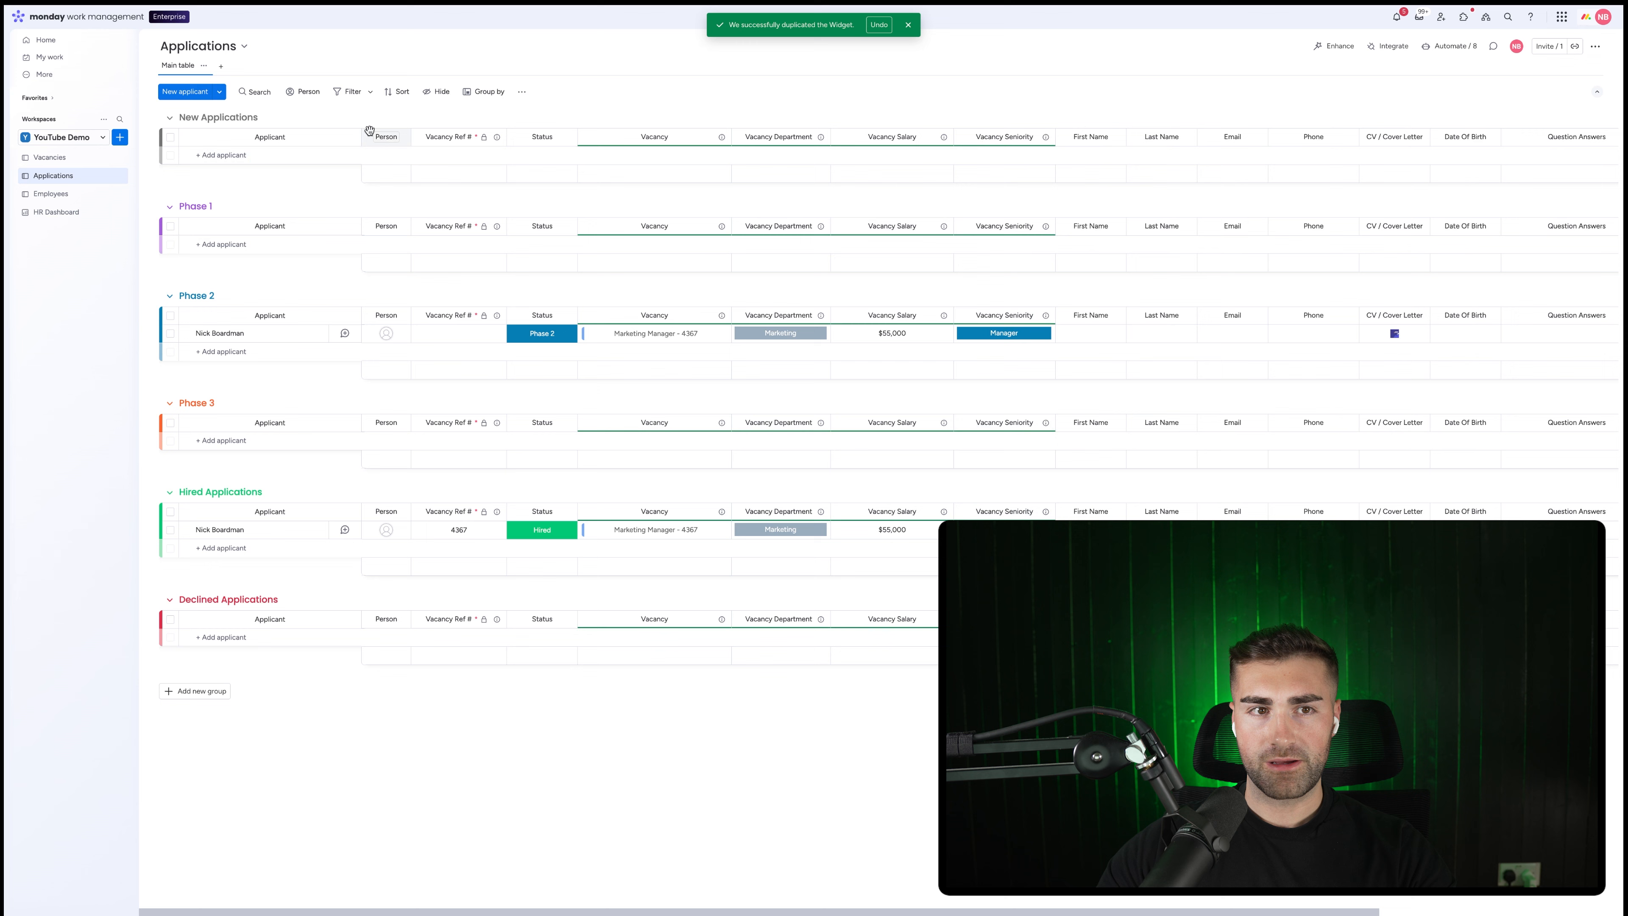
- On the HR Dashboard, set the X-axis of Avg. Applications By Seniority to Vacancy Seniority and check its Y-axis settings
click(56, 212)
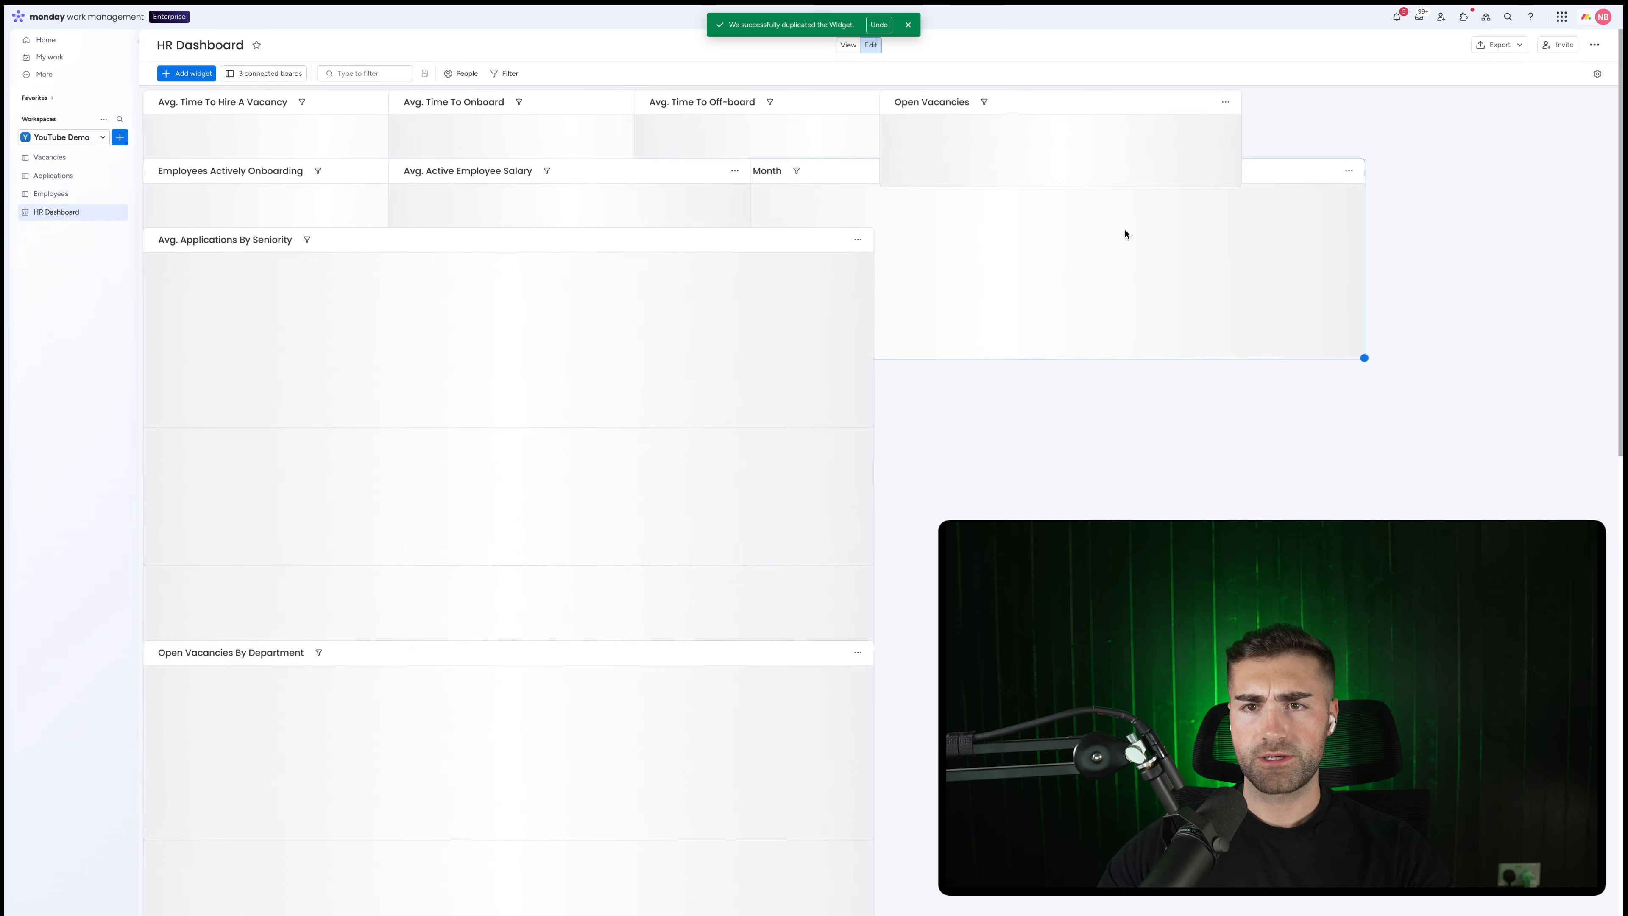
click(859, 311)
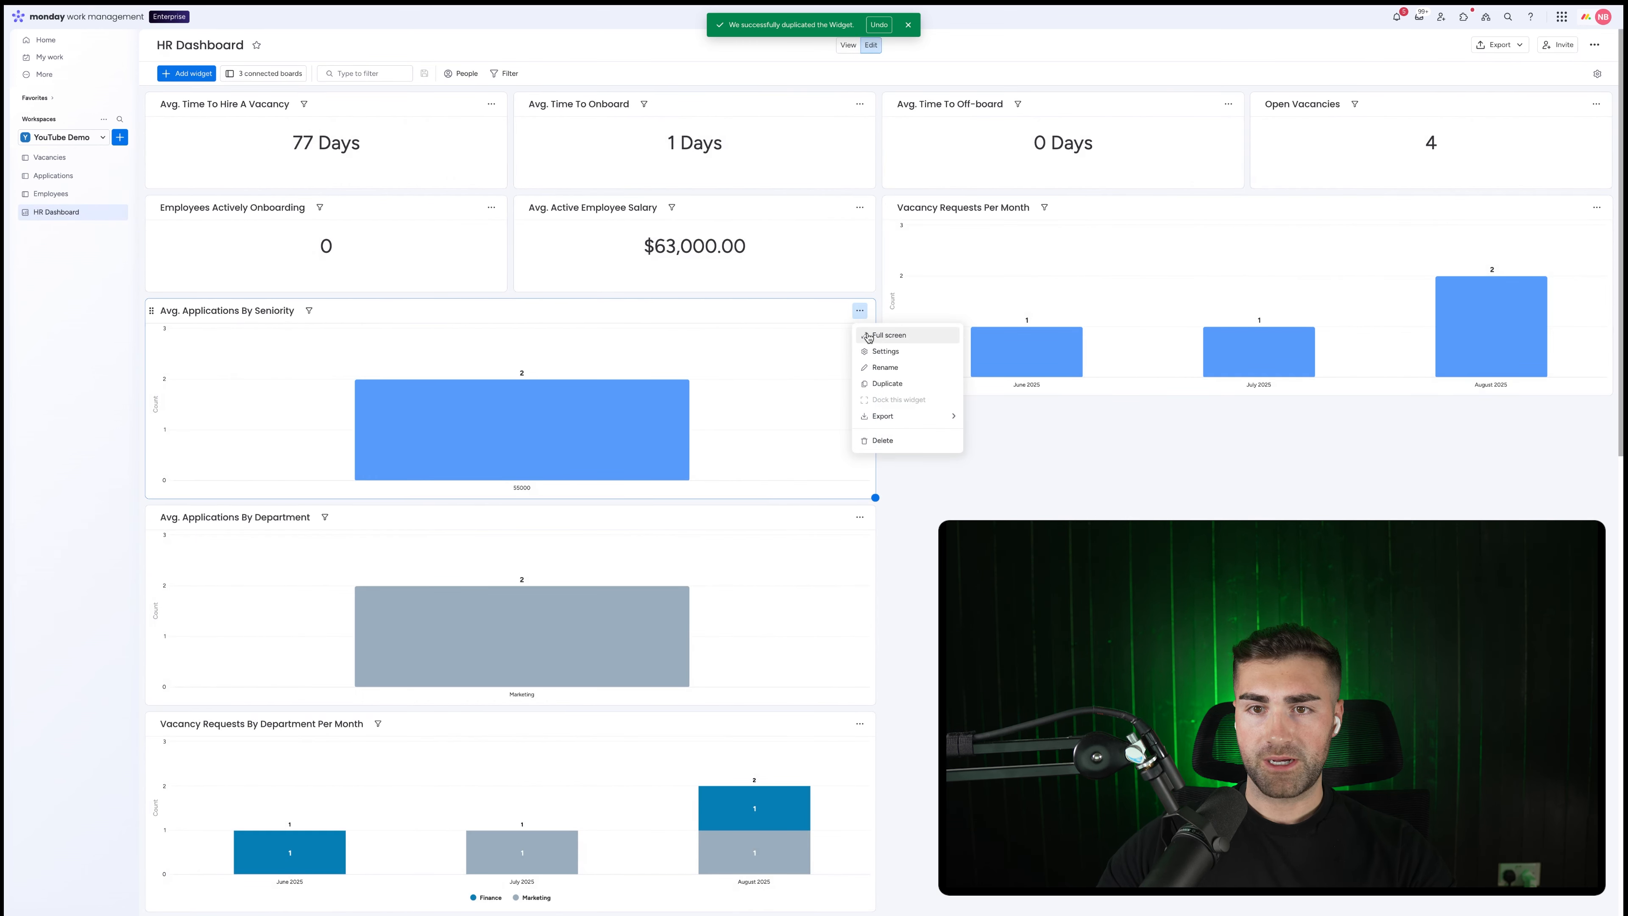
click(897, 340)
click(1560, 209)
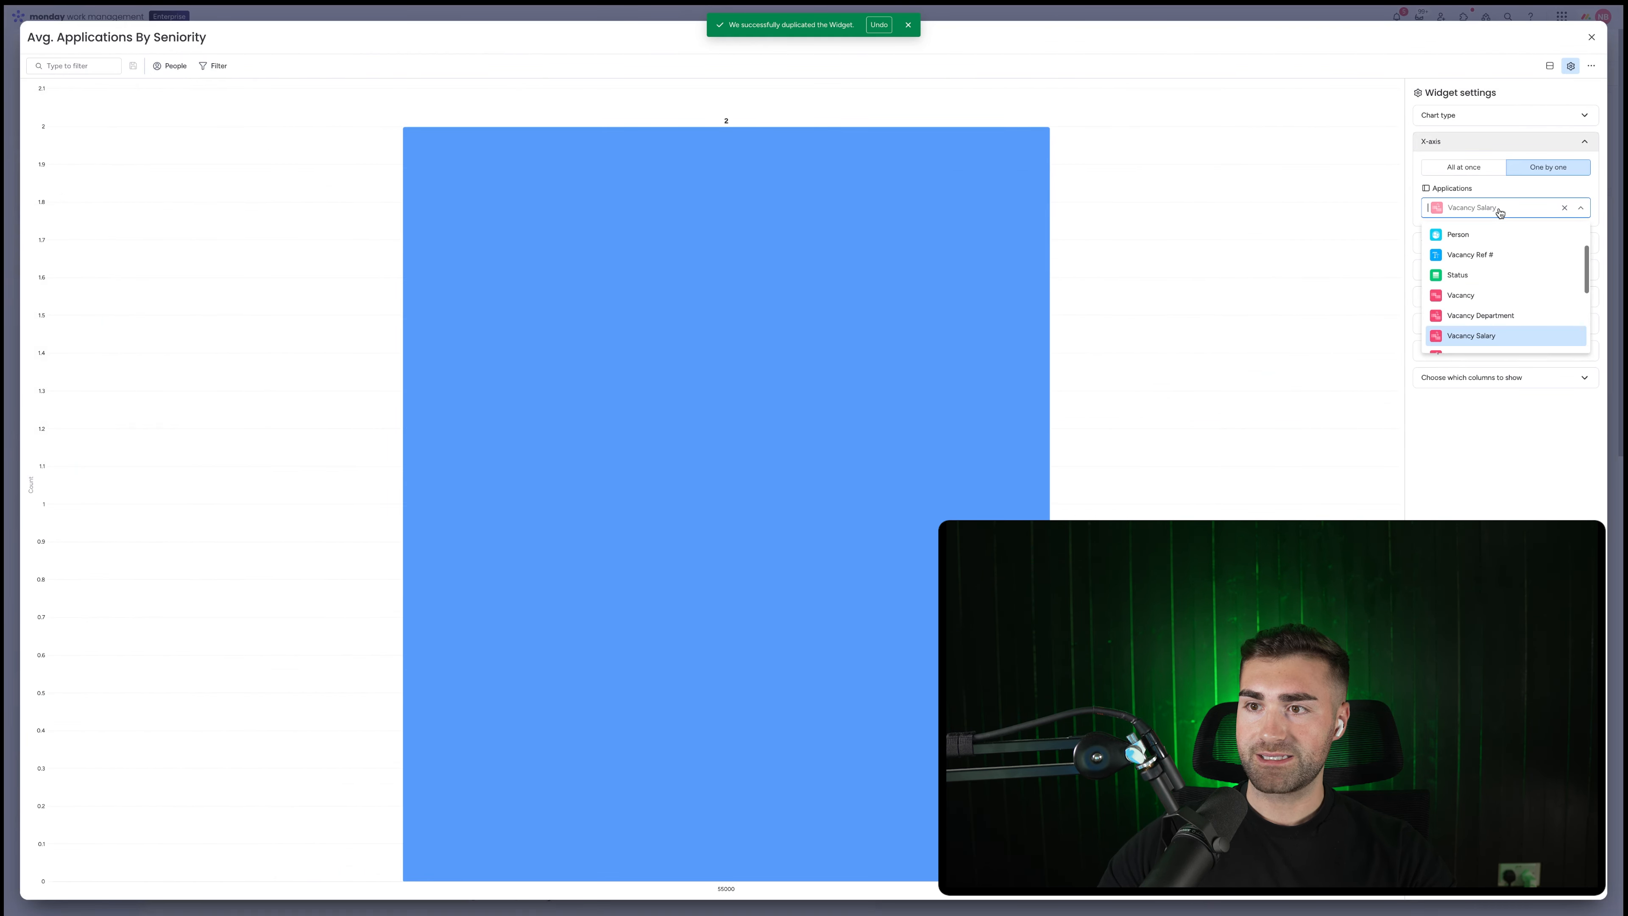
scroll(1493, 314, down, 2)
click(1487, 271)
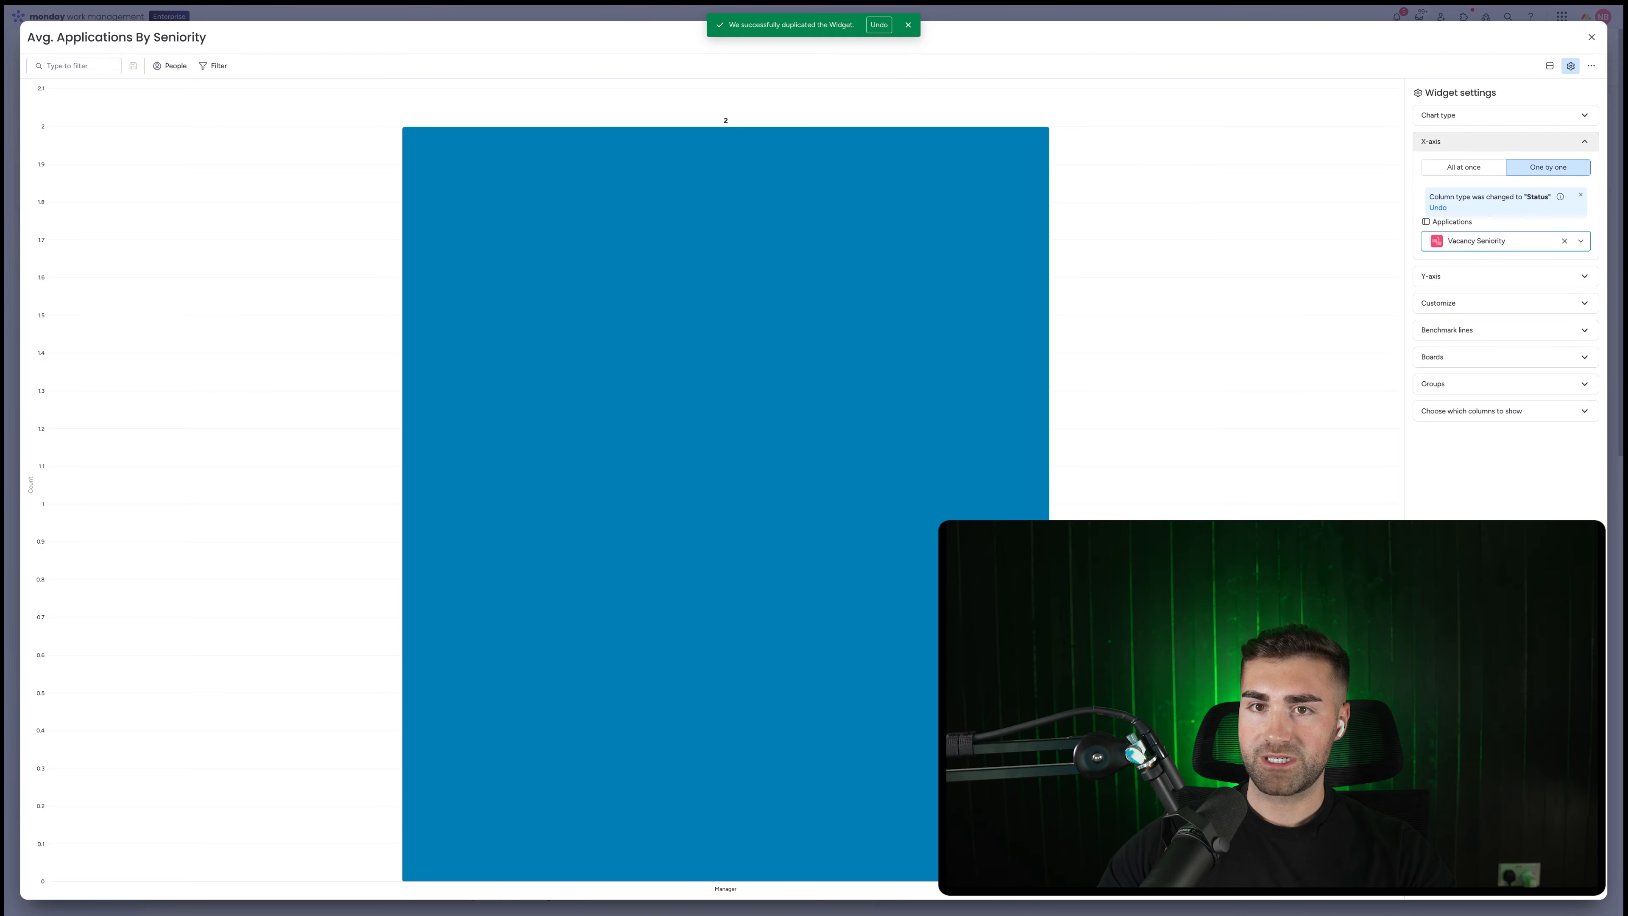
click(1449, 275)
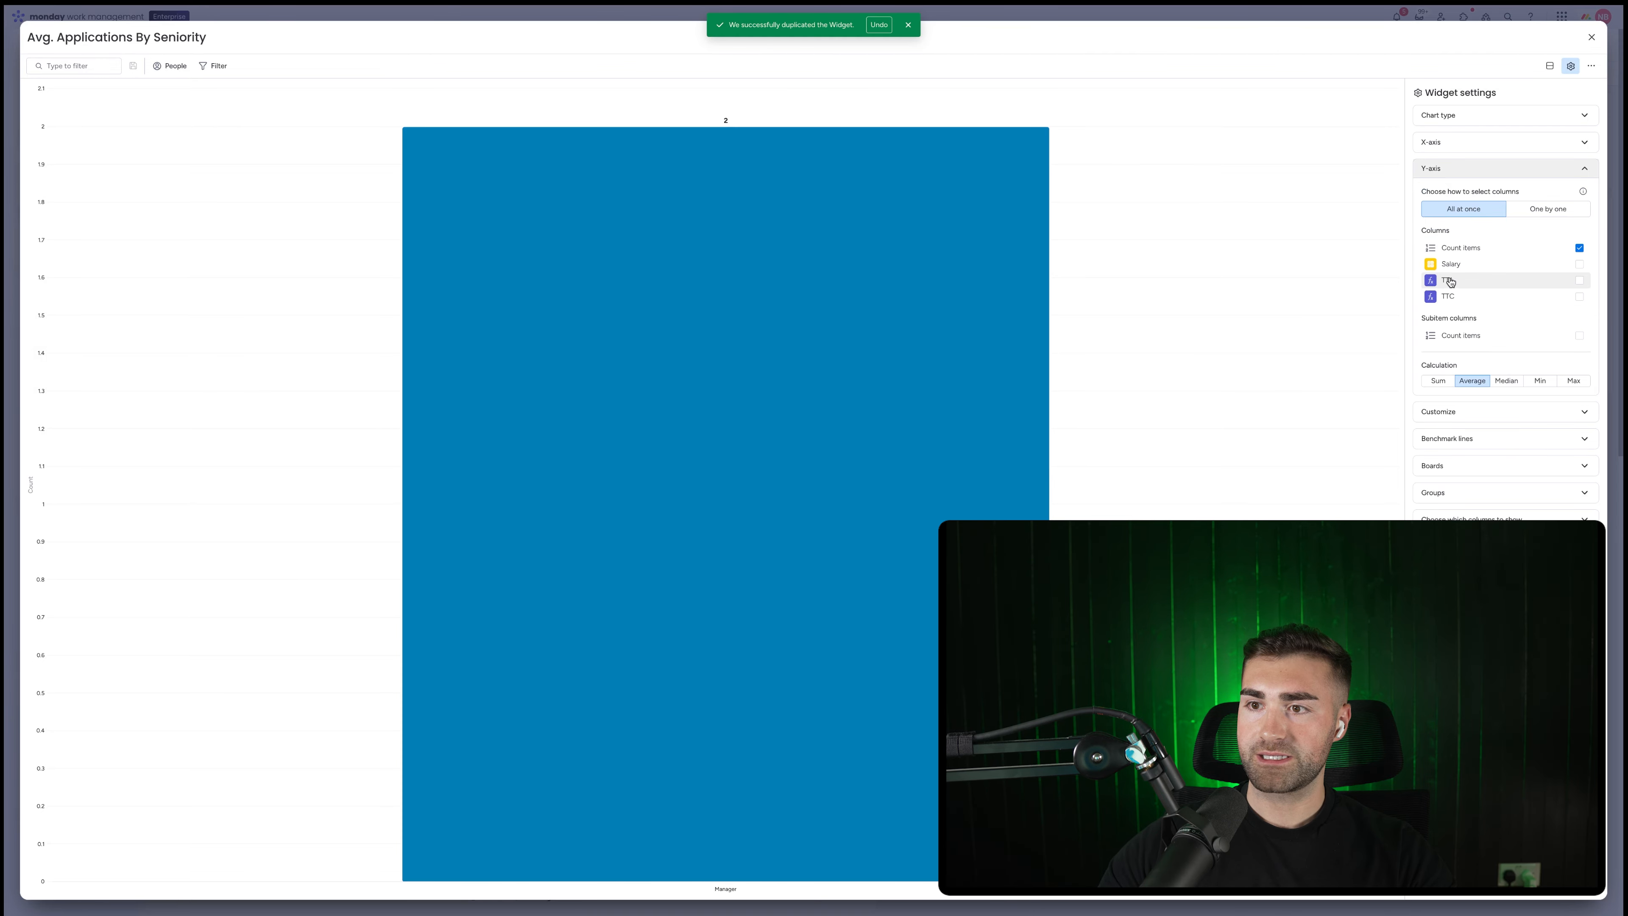
click(1591, 37)
- Look over the HR Dashboard's widgets, then examine the date and duration columns of the Employees board
mouse_move(555, 417)
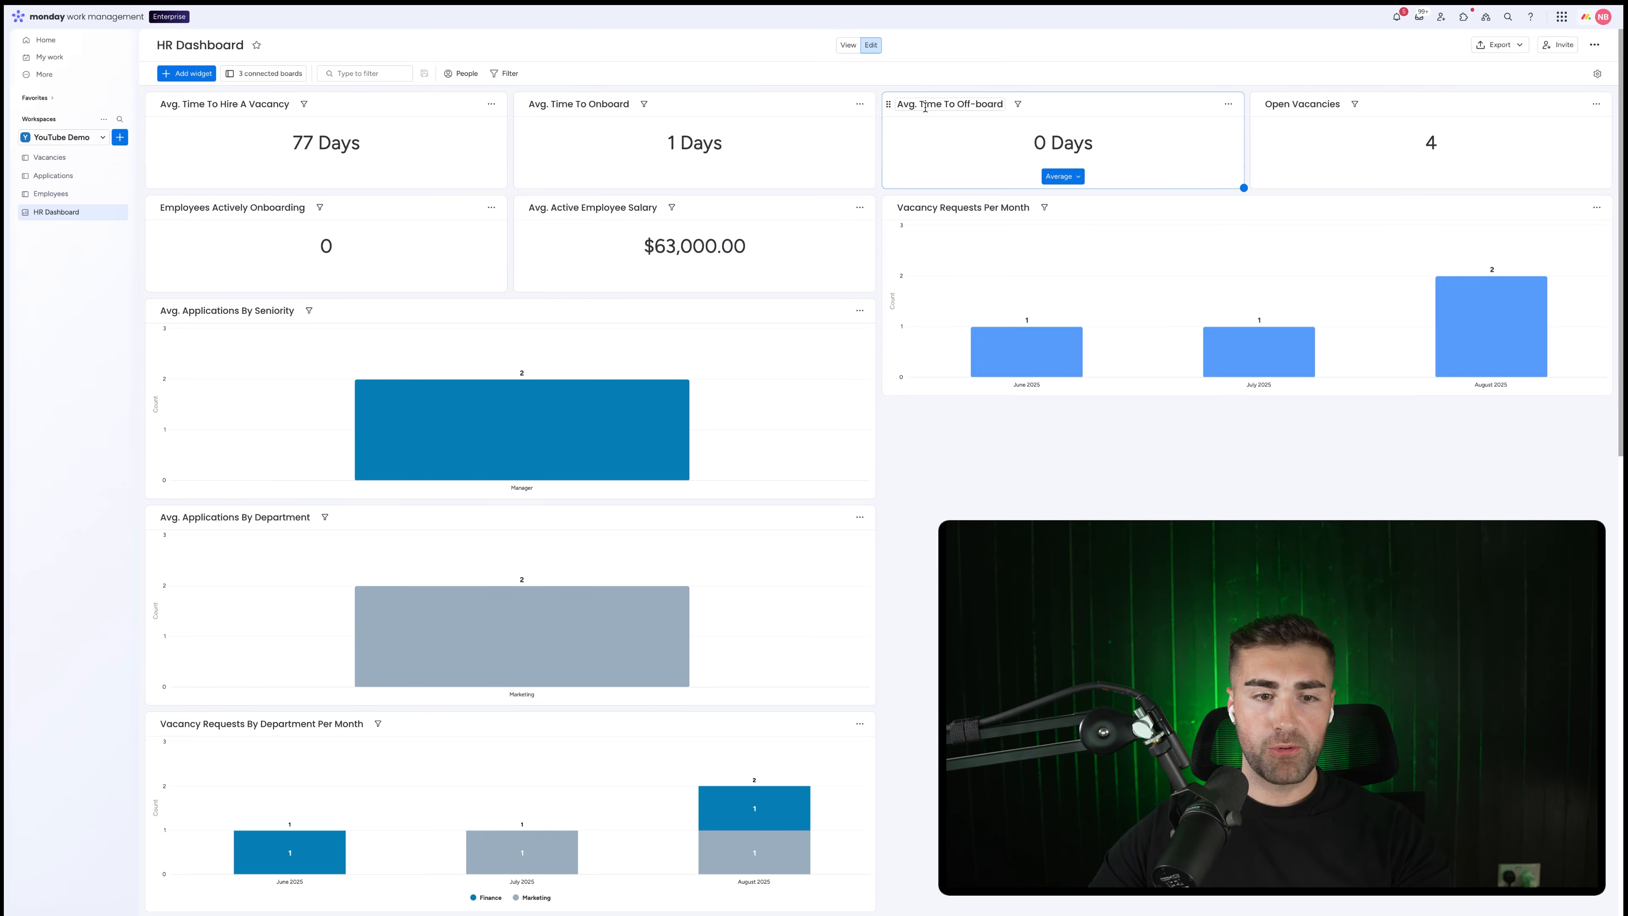
scroll(752, 534, down, 10)
scroll(755, 520, up, 10)
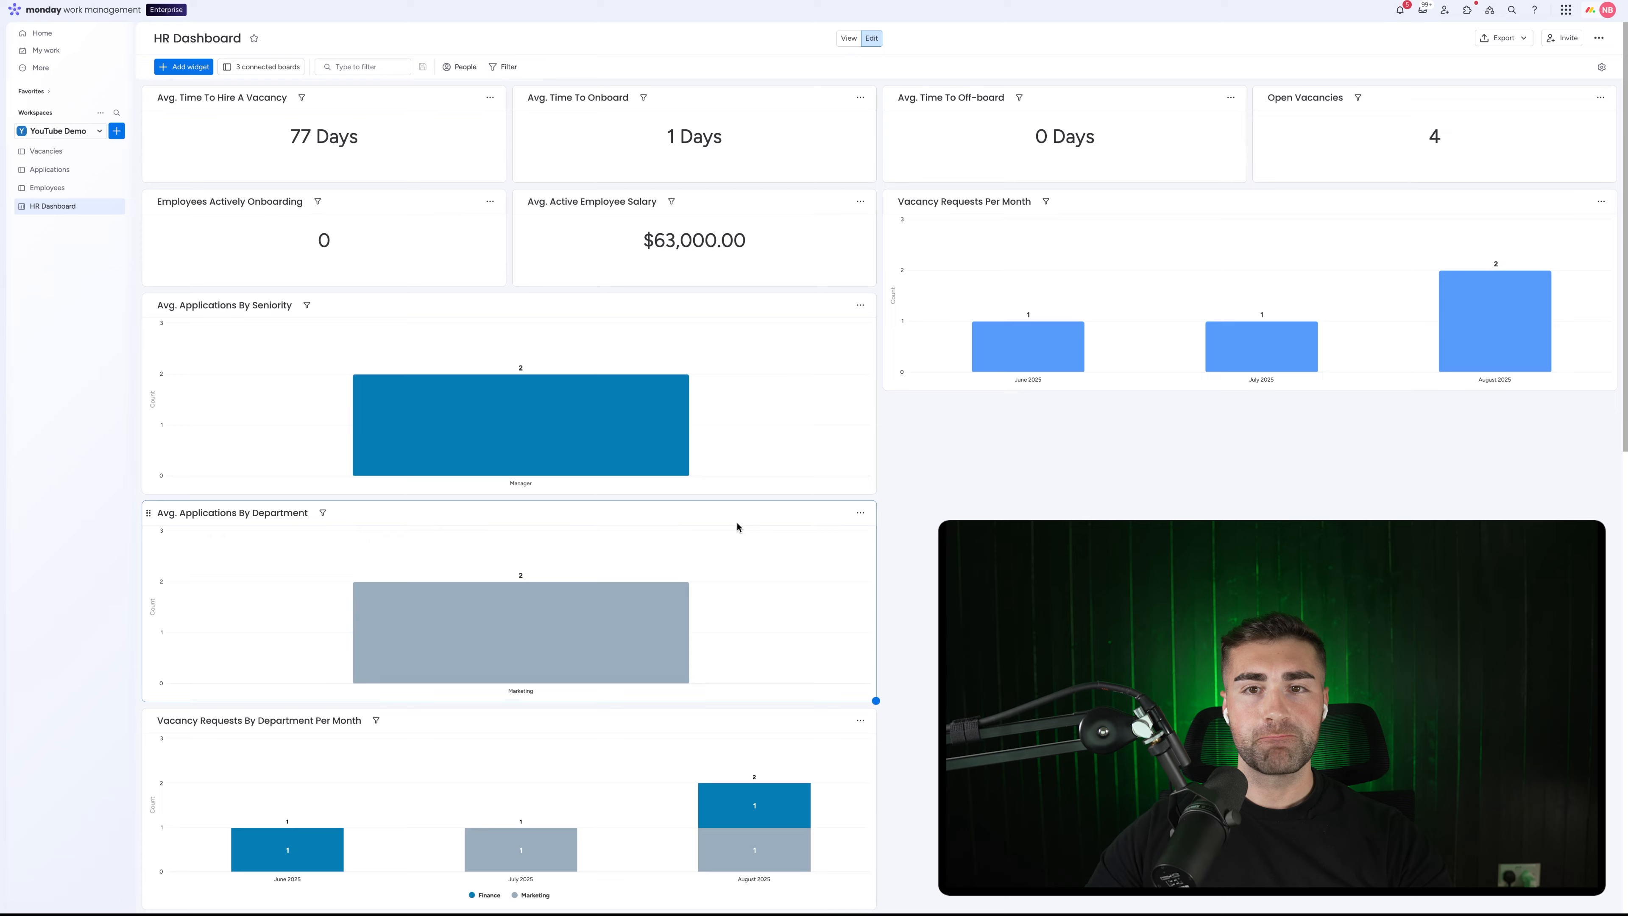
click(70, 192)
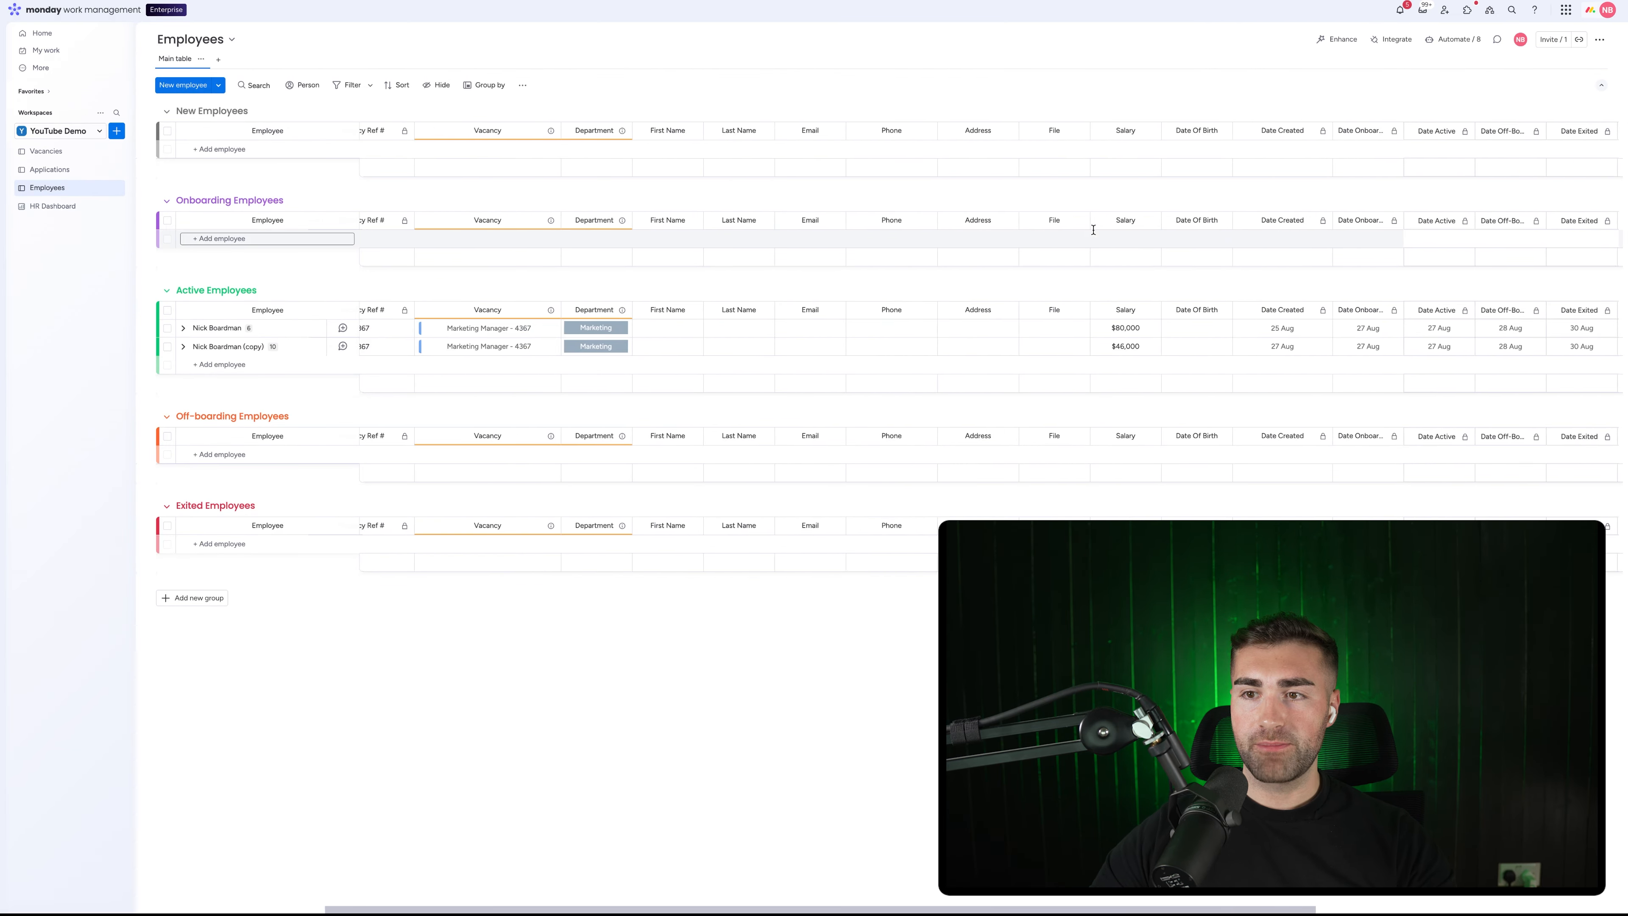
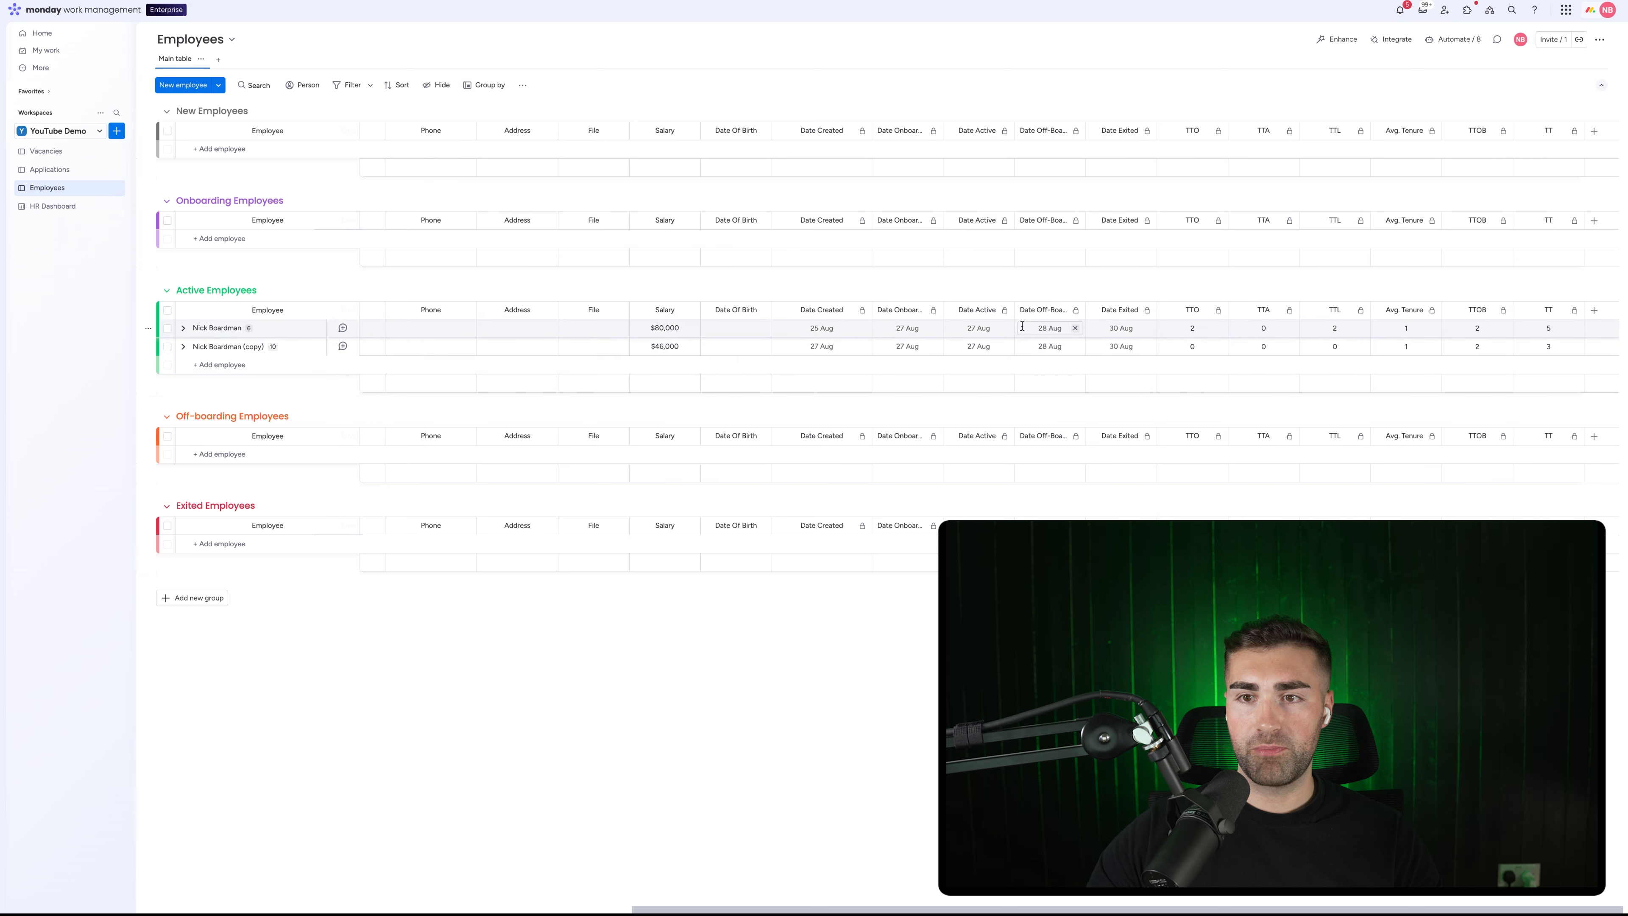
click(1044, 328)
key(Escape)
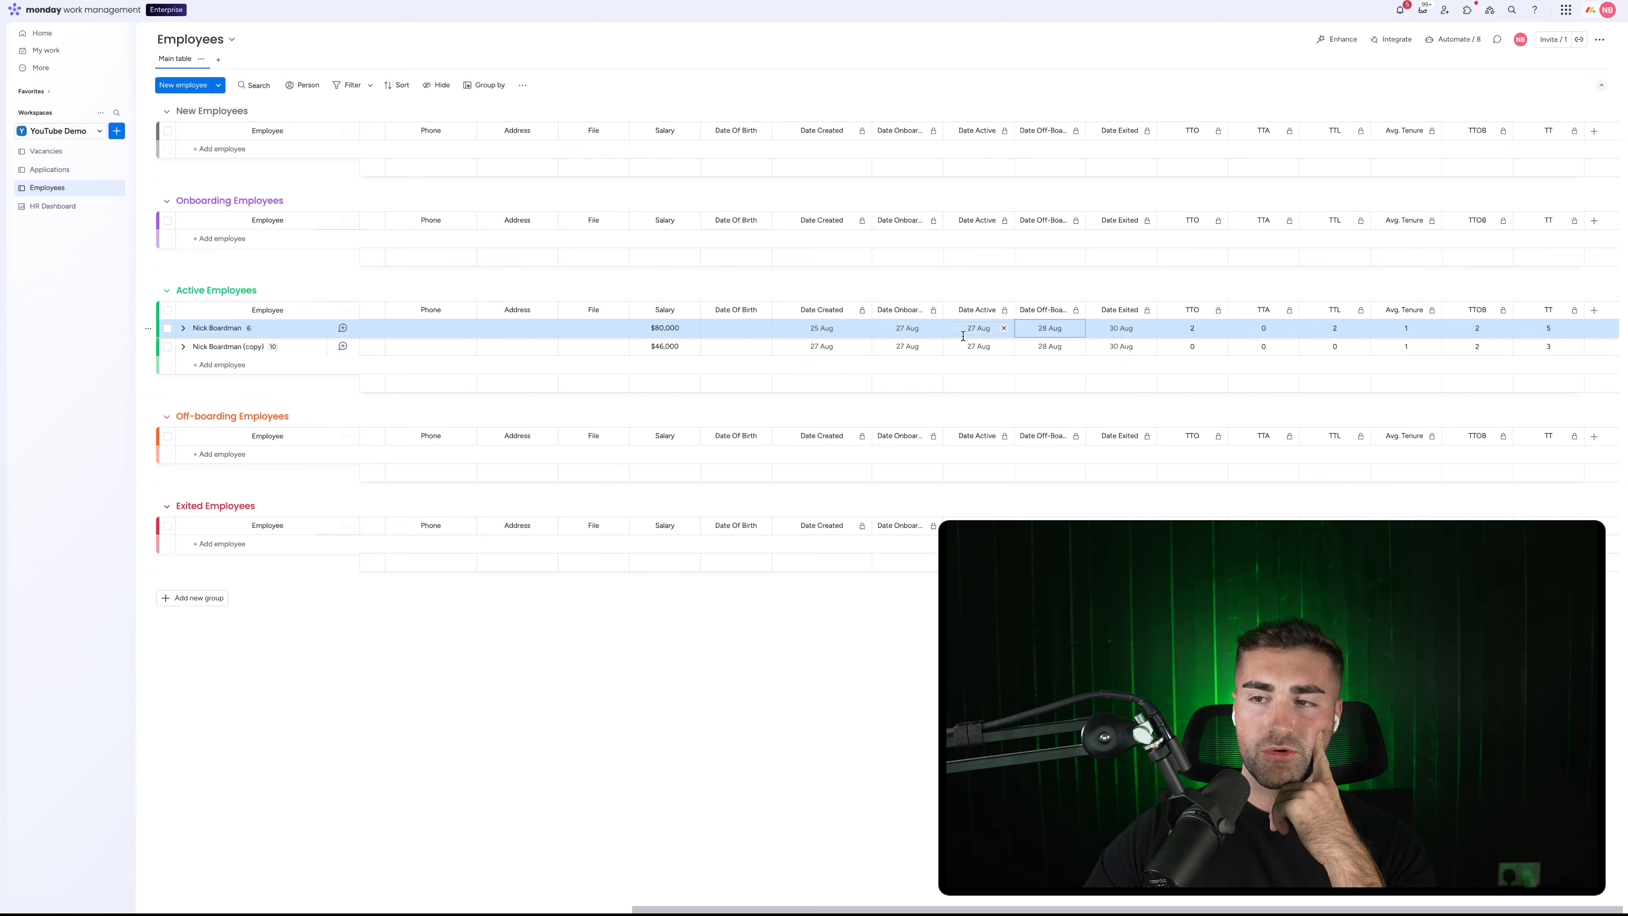
- Add a Formula column at the end of the Employees board and start a request to its AI assistant
click(1592, 310)
click(1523, 449)
click(1279, 477)
- Ask the AI assistant for the count in days since the date active as long as the status is not equal to onboarding or new
text(giv )
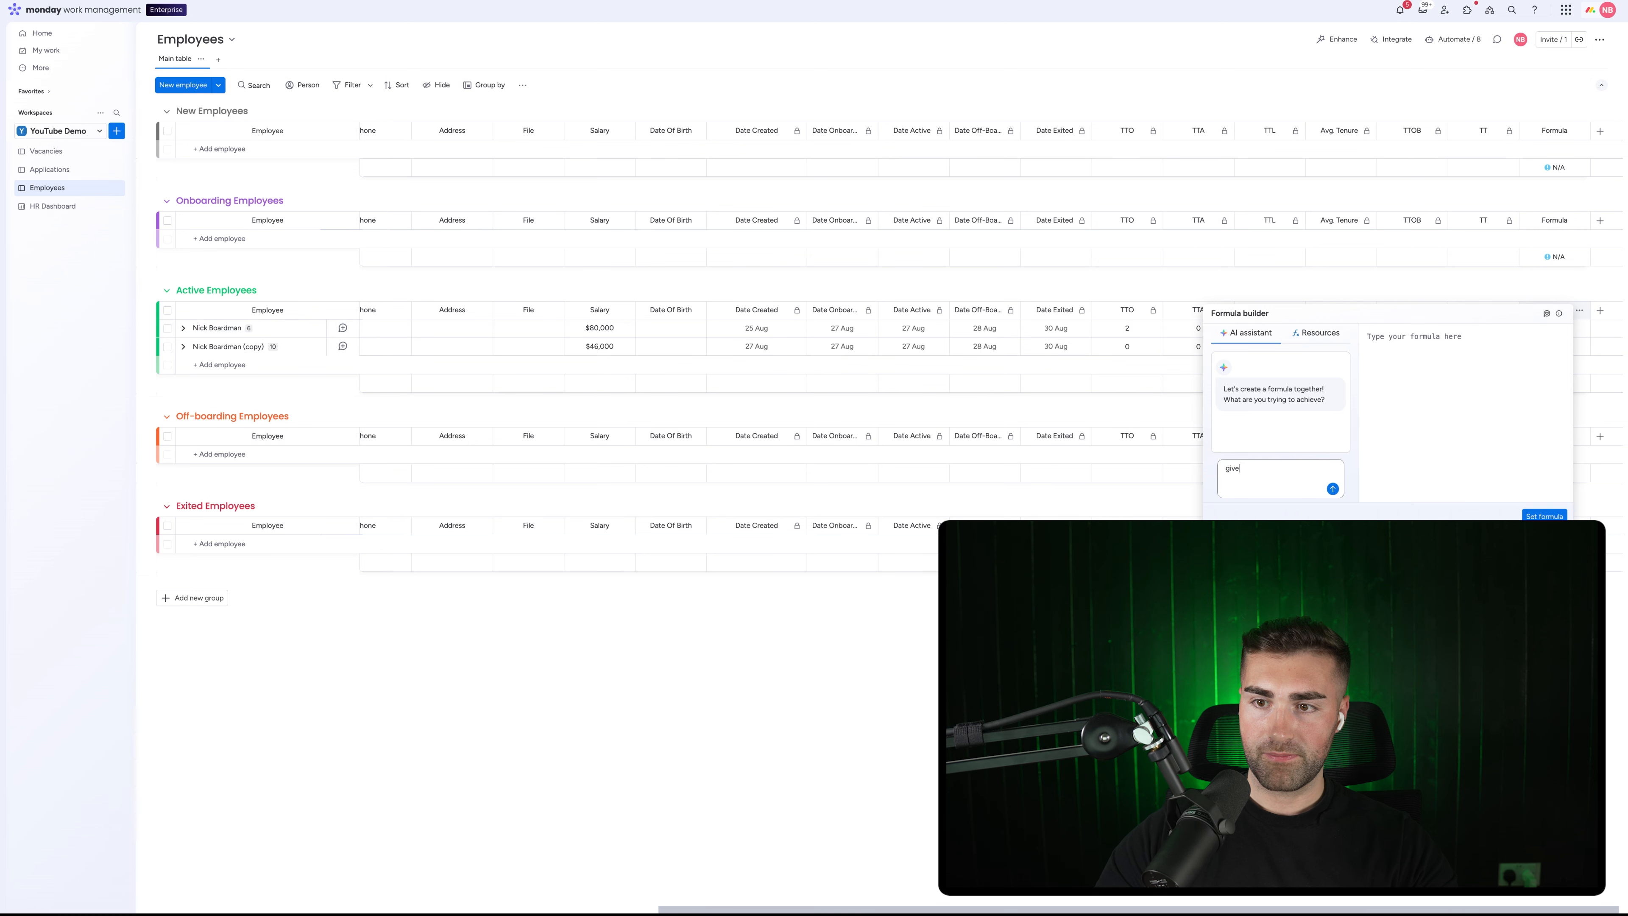
text( me the count in da)
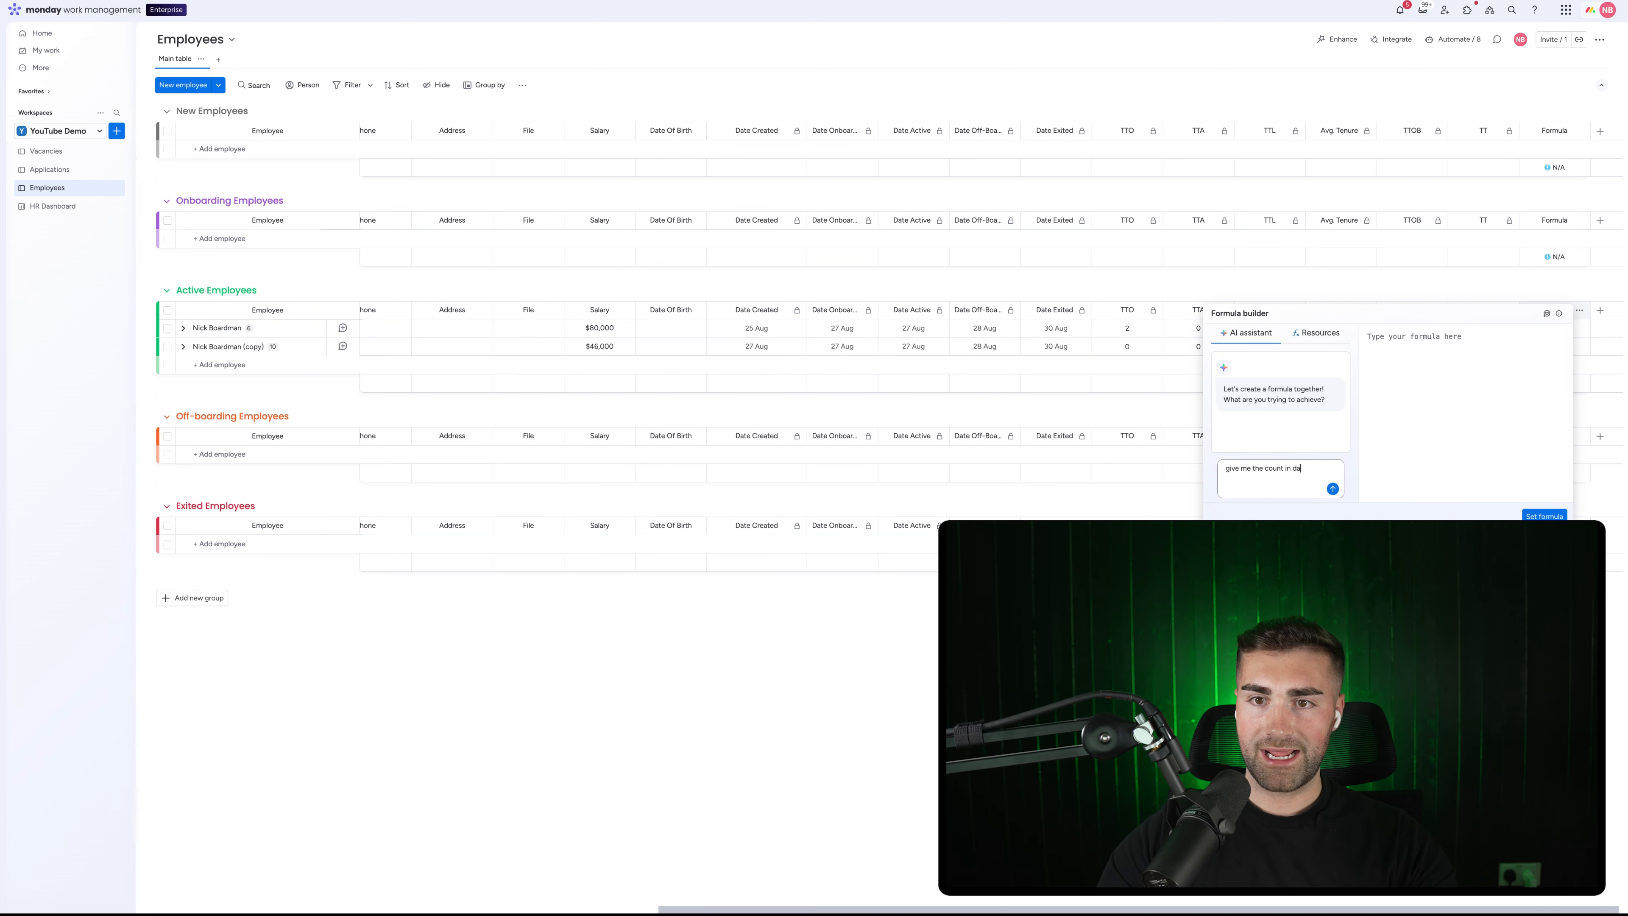
text(ys since trh)
key(BackSpace)
key(BackSpace)
text(he date )
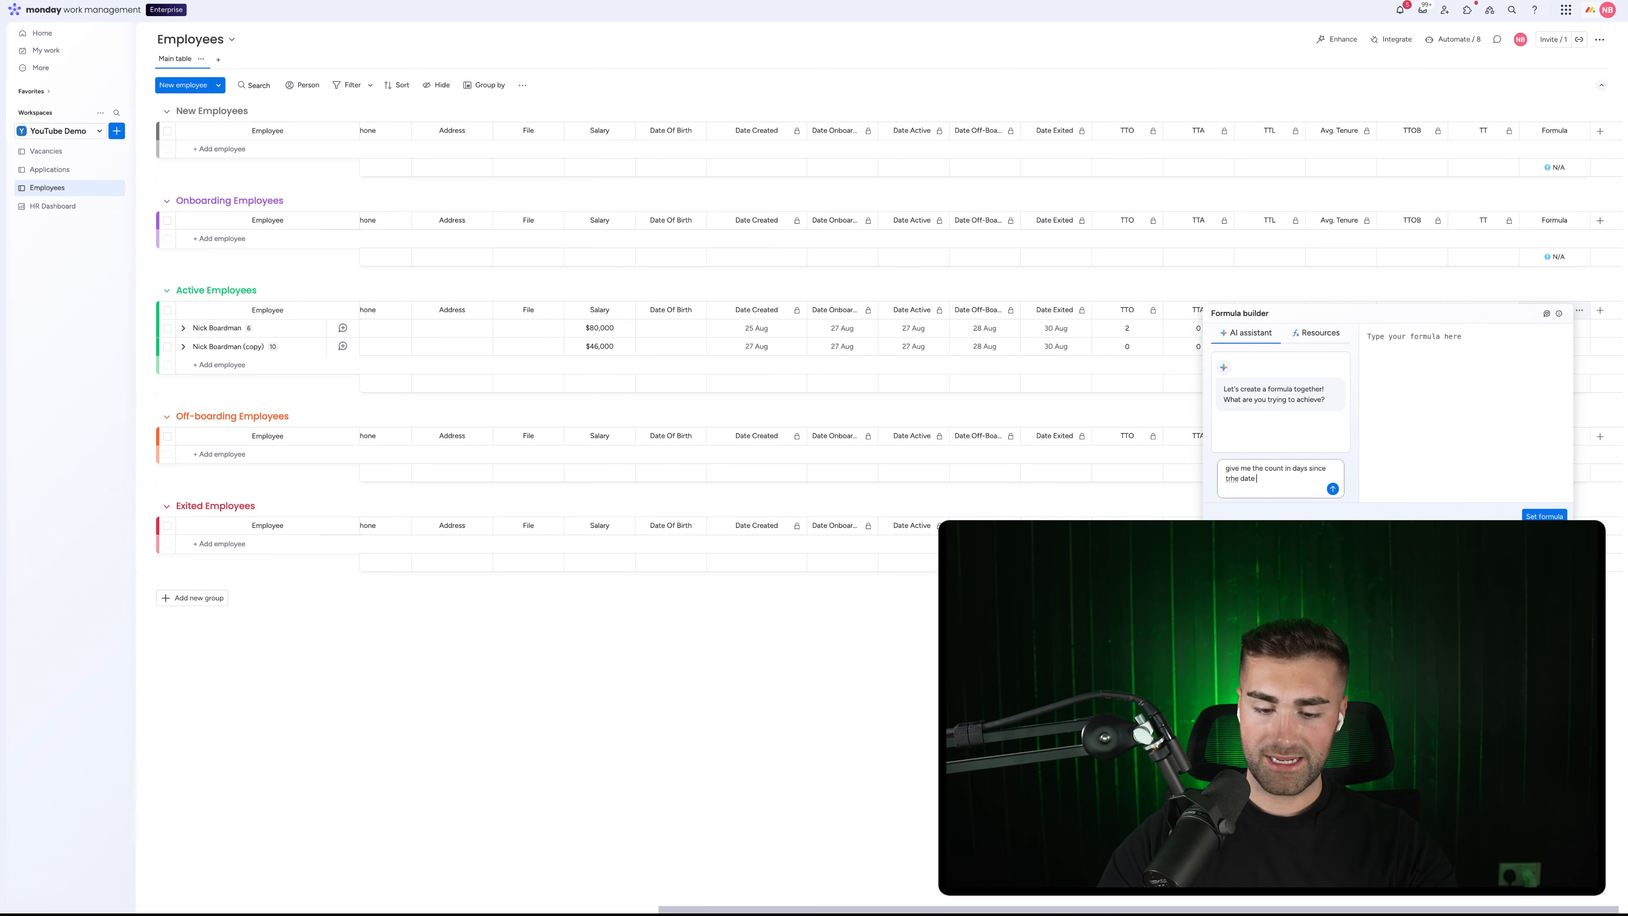
text(active as l)
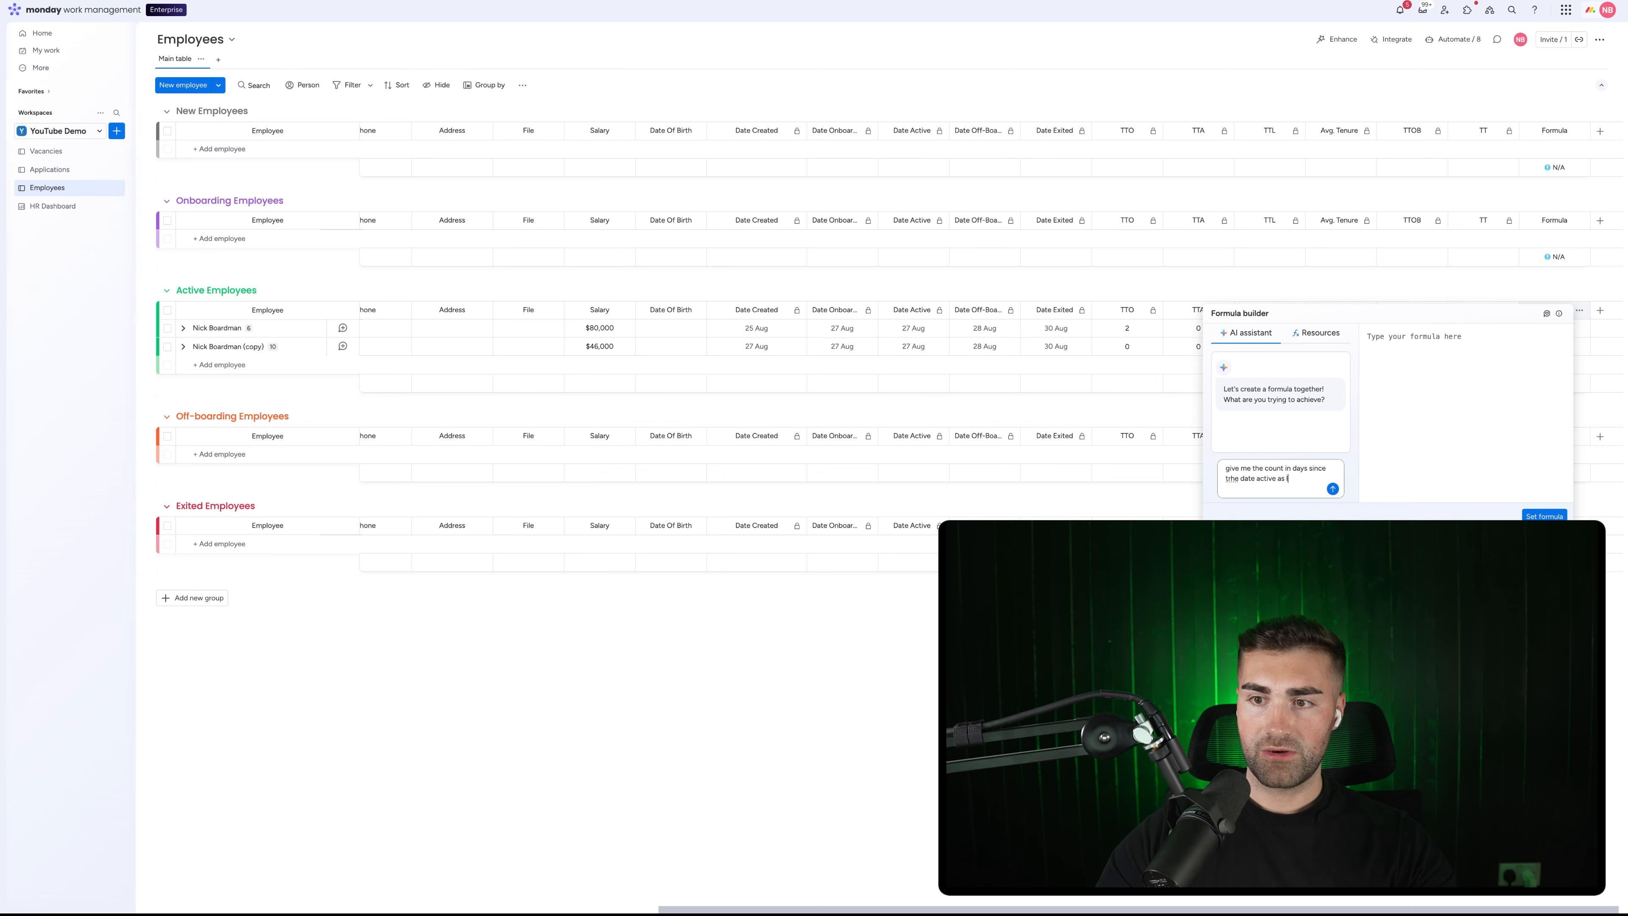
text(ong as)
text( the st)
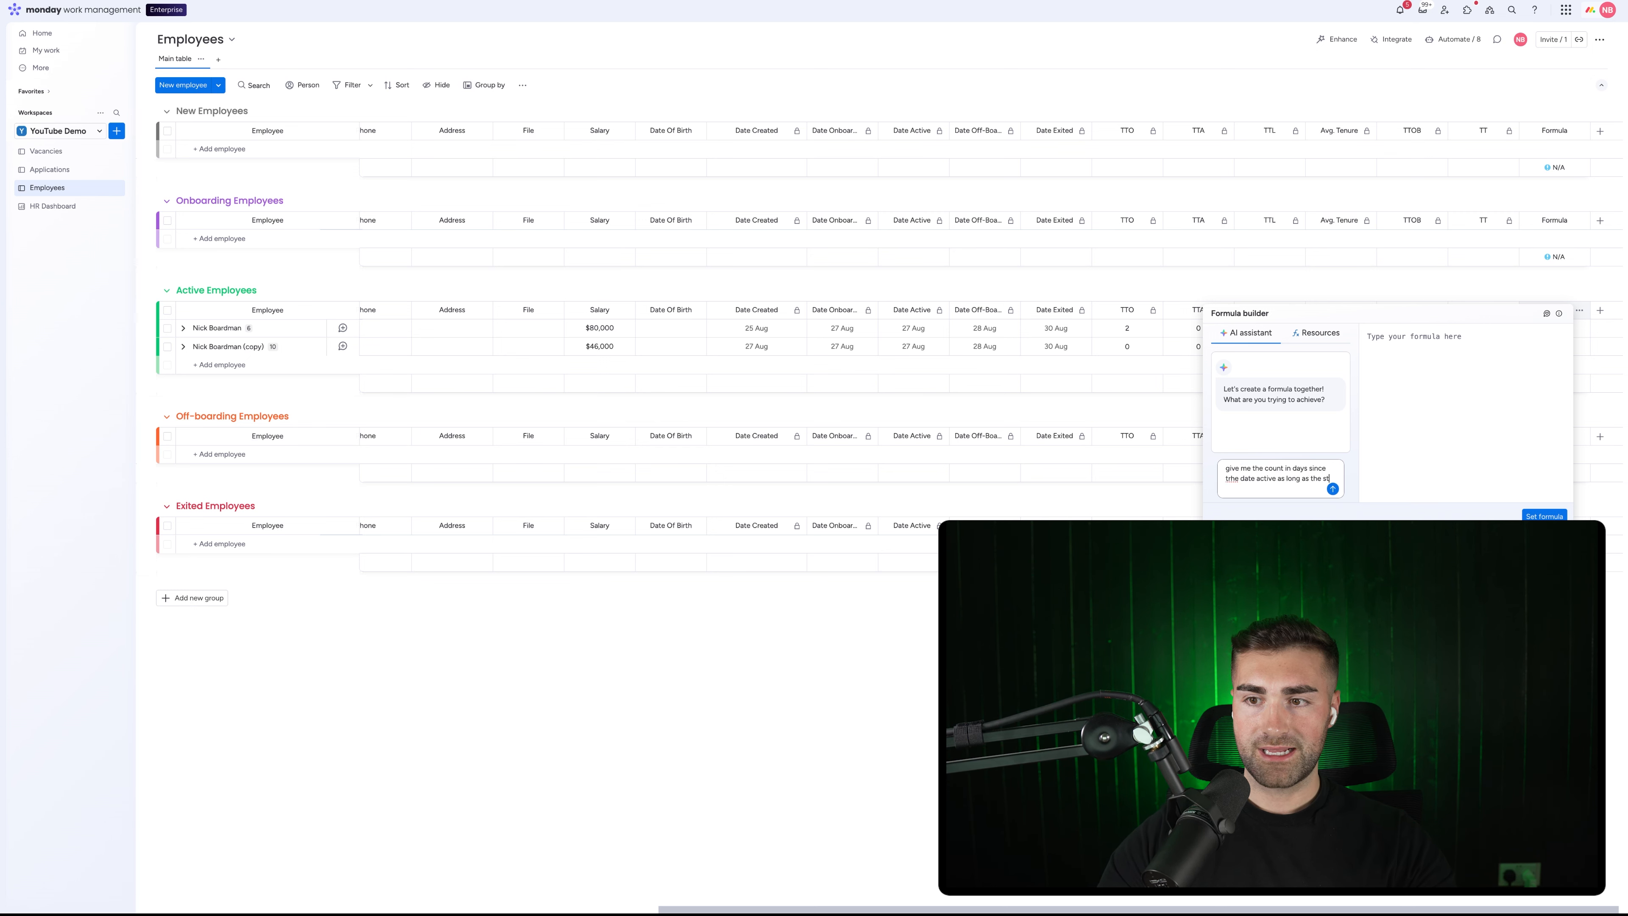
text(atus is not e)
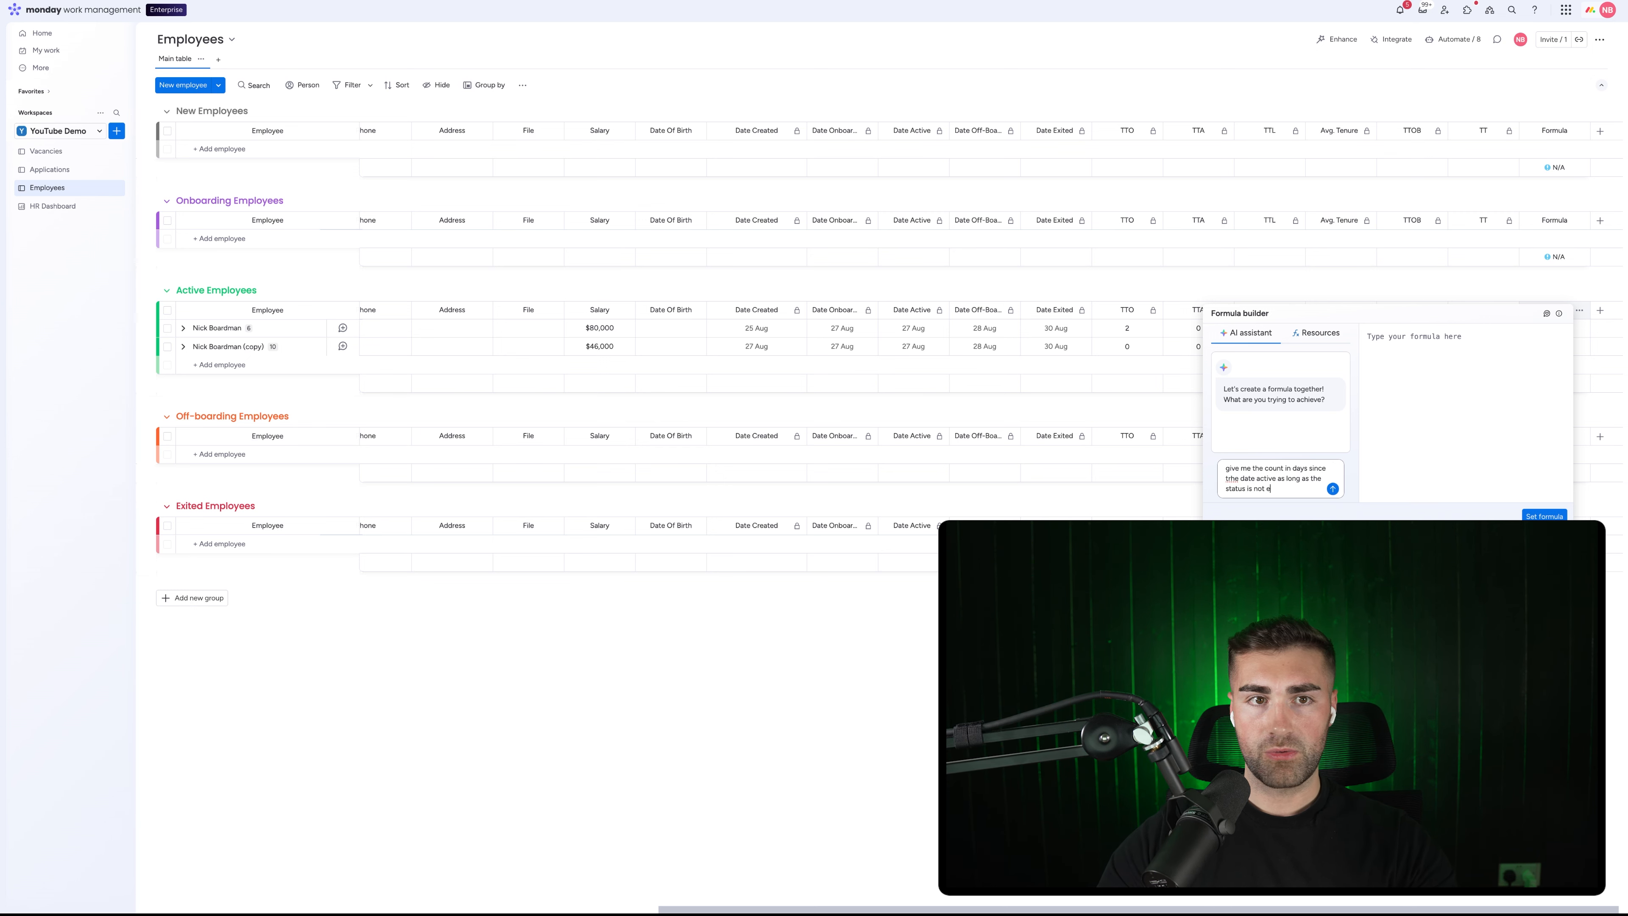
text(qual)
text(o onboarding or new)
key(Return)
text(t)
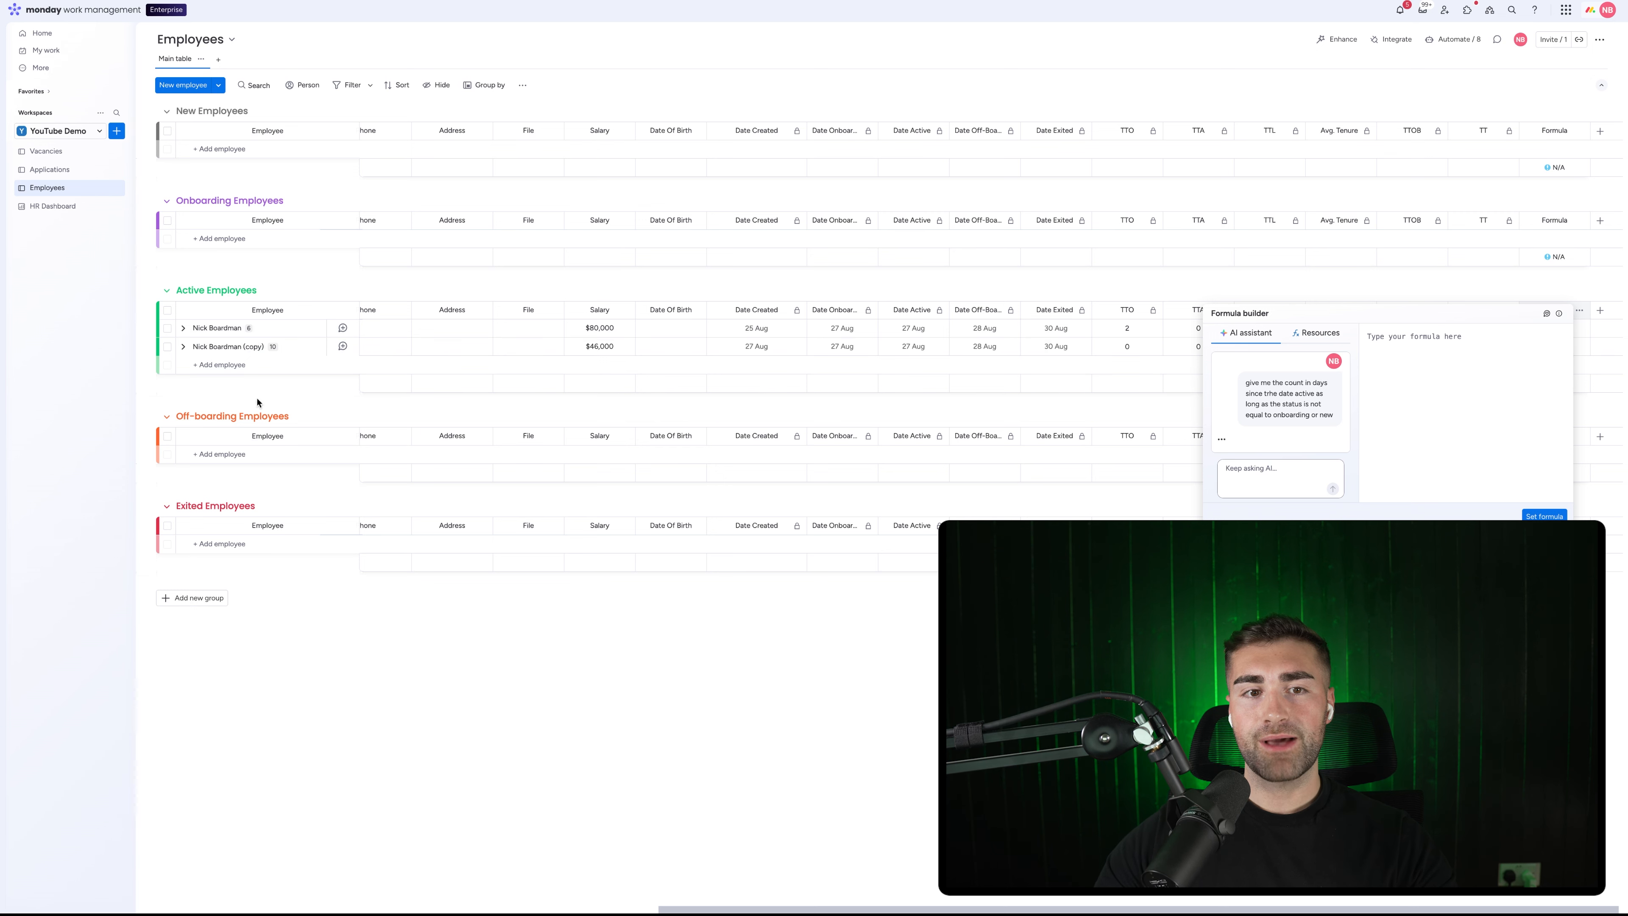
- Insert the AI-generated formula based on Status and Date Active, apply it to the Formula column, and reopen it for inspection
click(1320, 379)
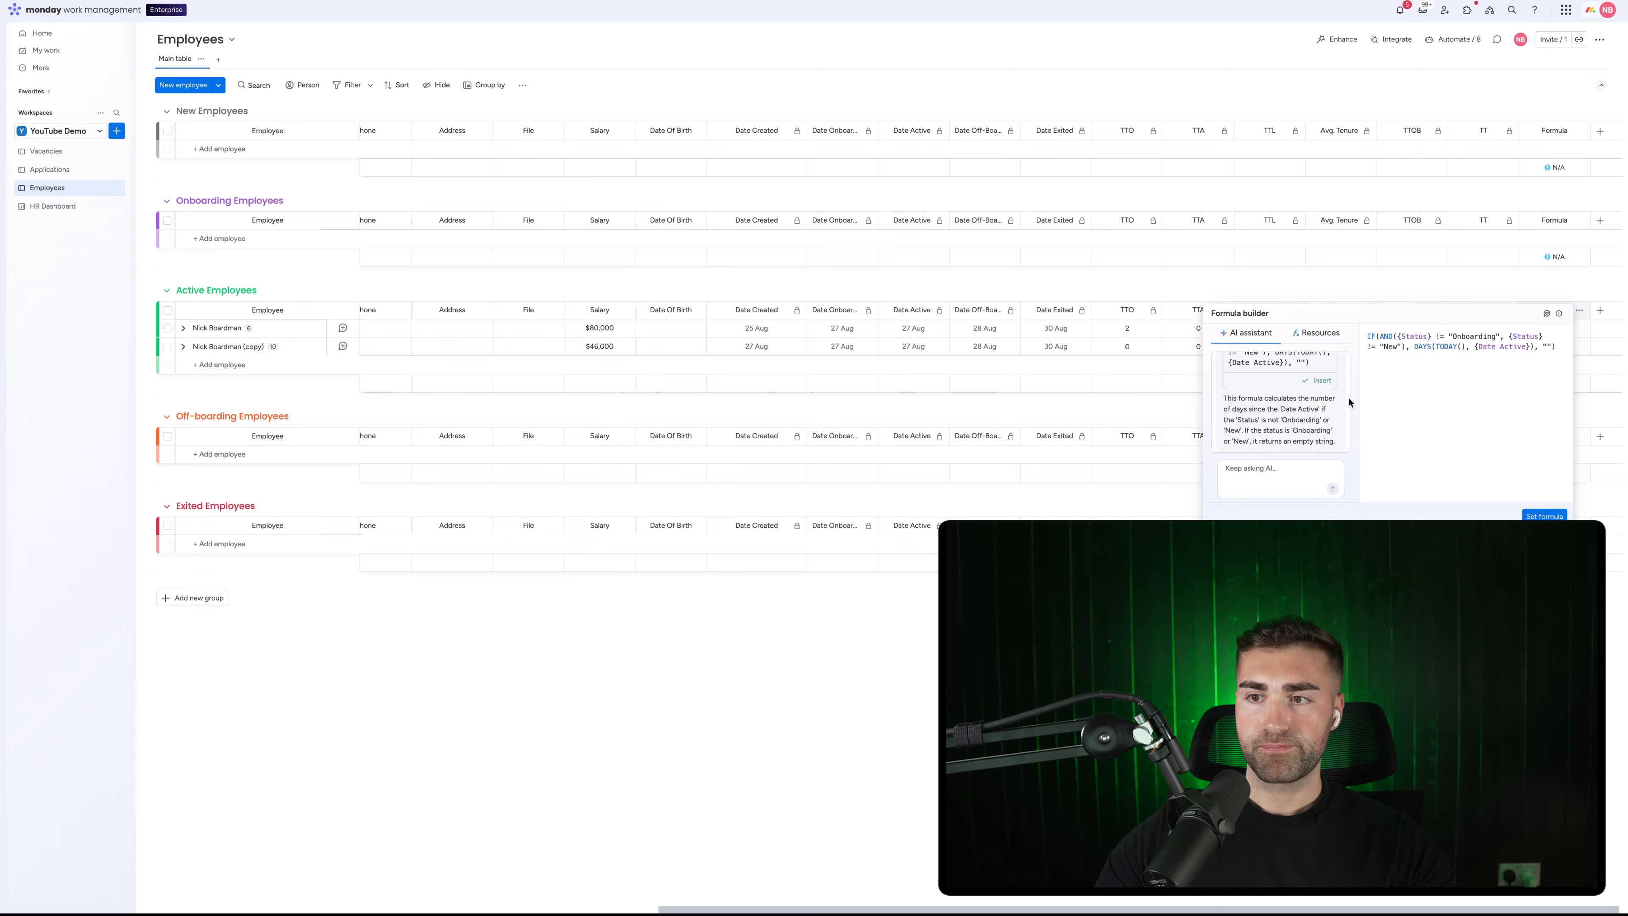
click(1543, 515)
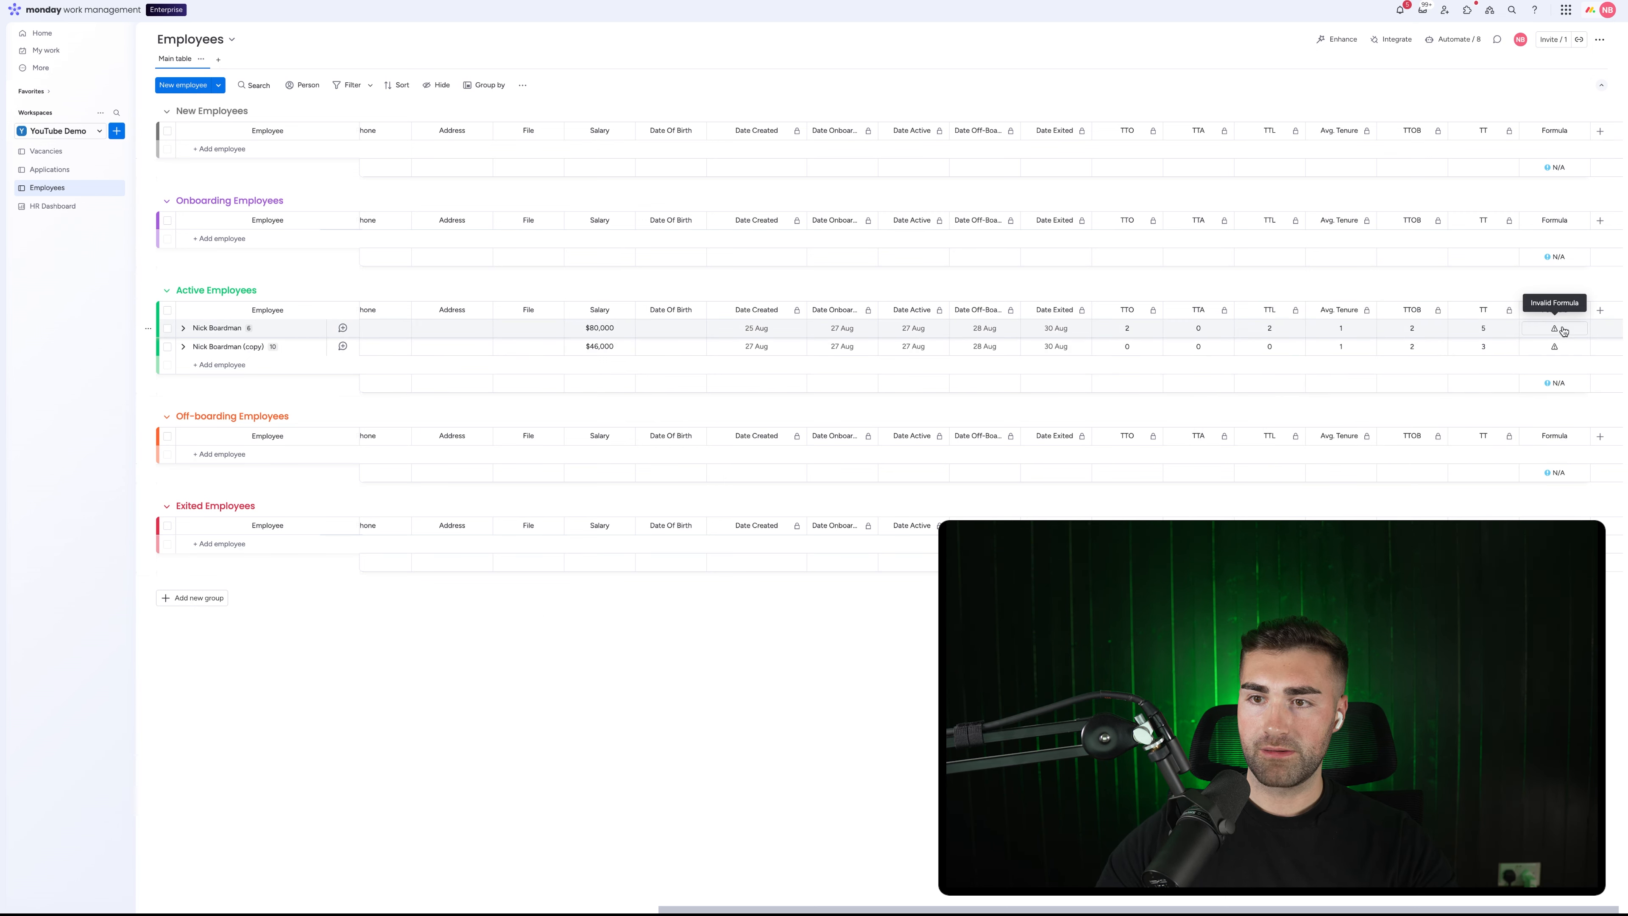
click(1562, 331)
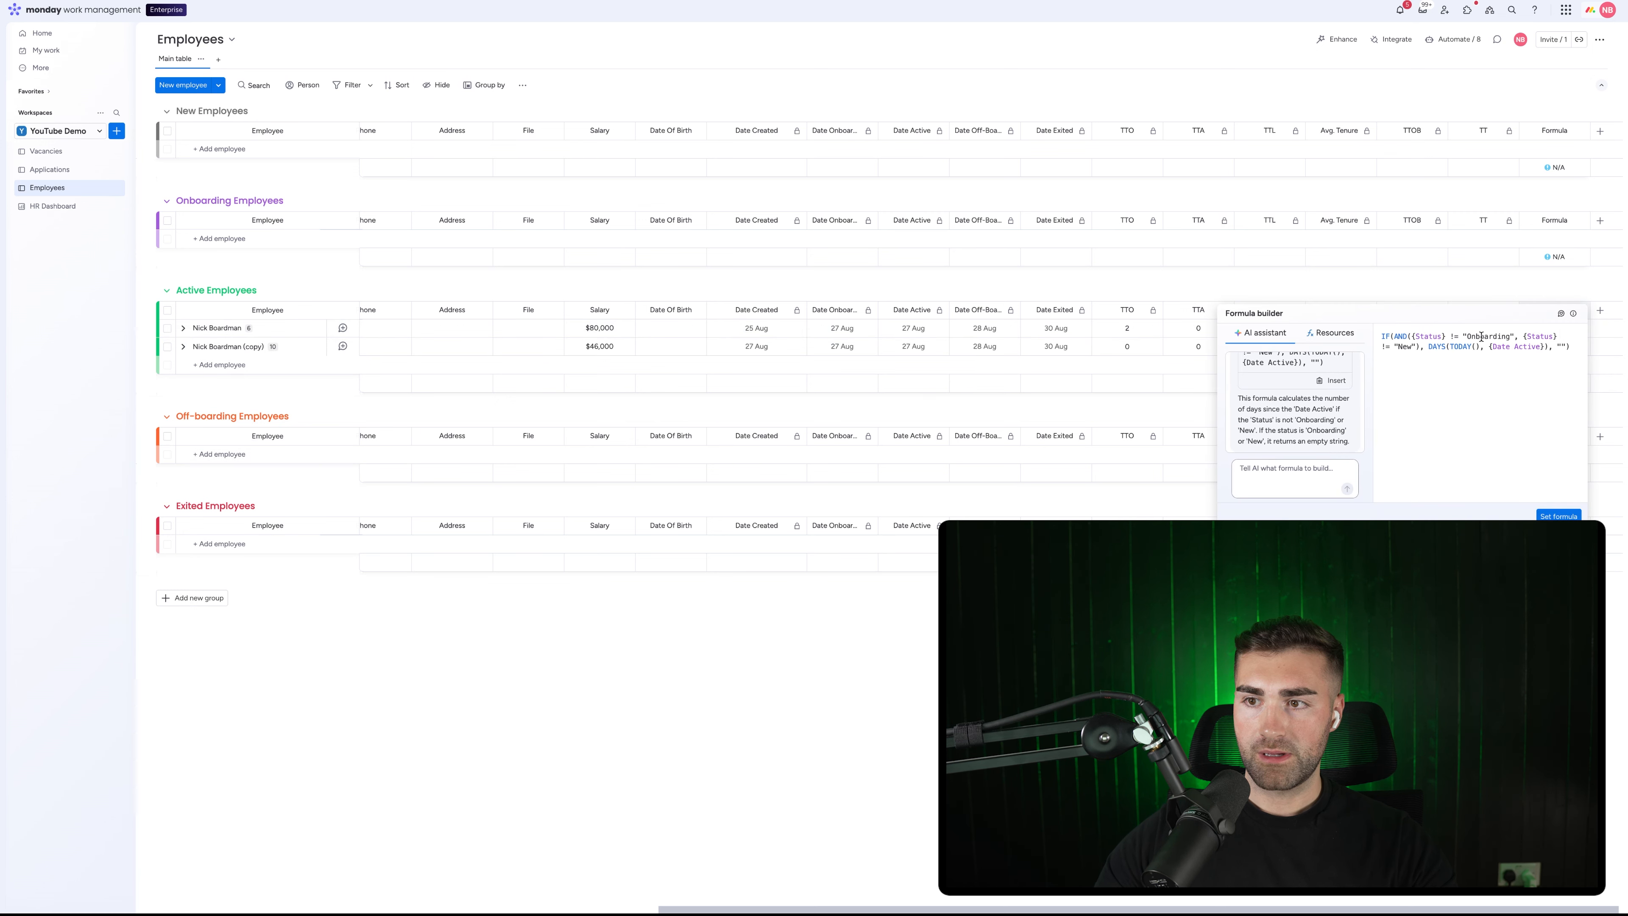
click(917, 347)
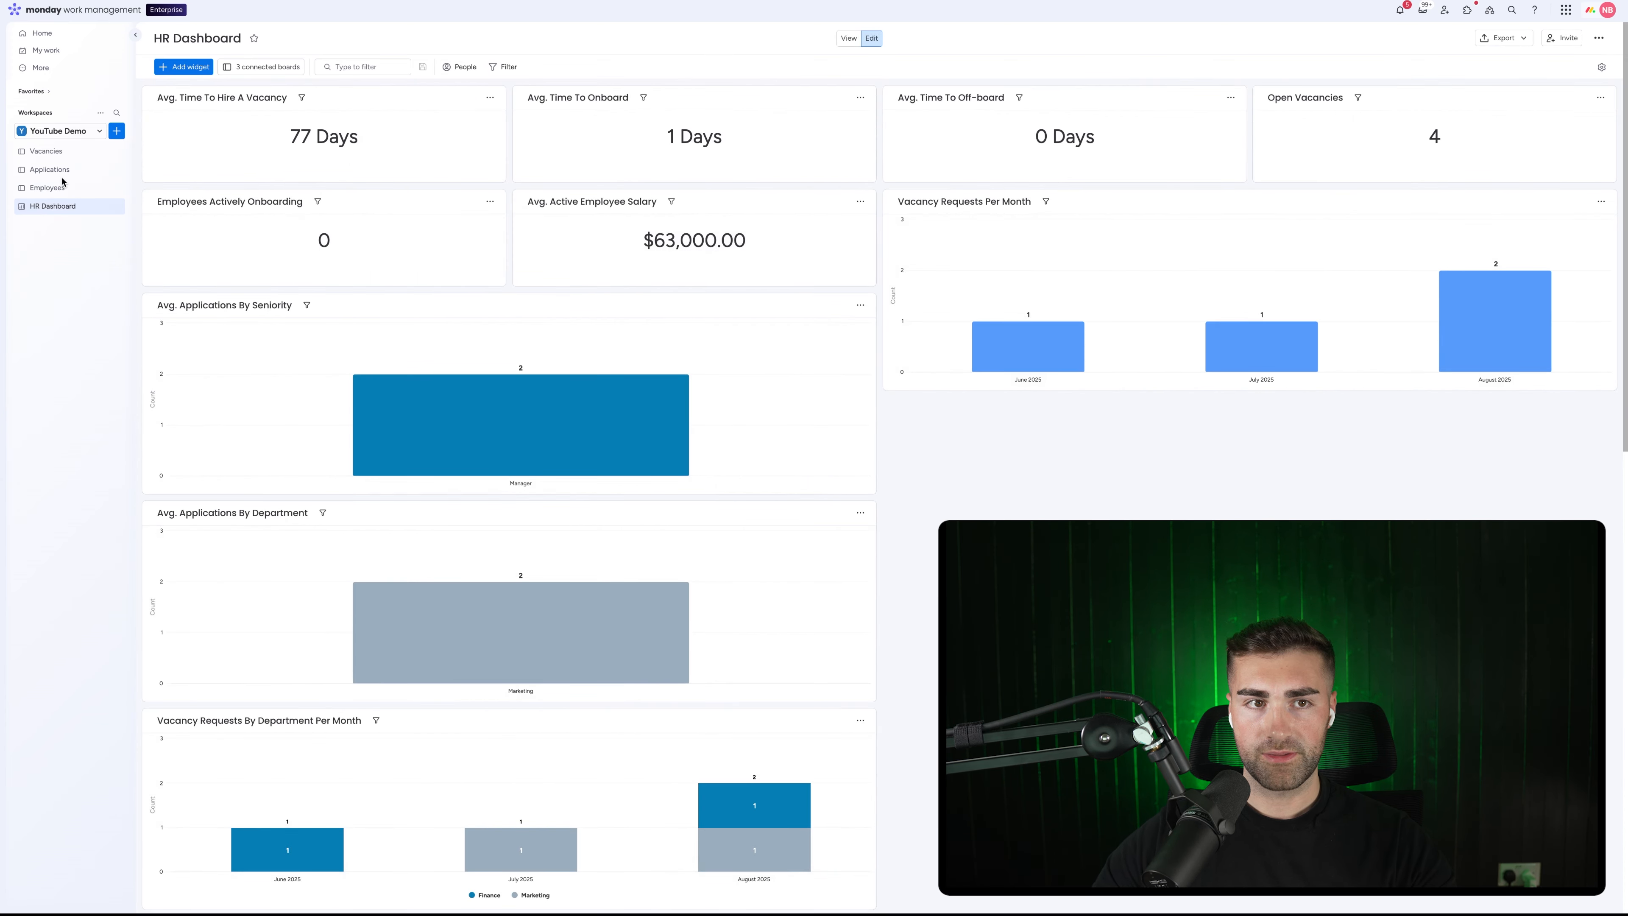
- Check the formula of the Avg. Tenure column on the Employees board and return to the HR Dashboard
click(72, 187)
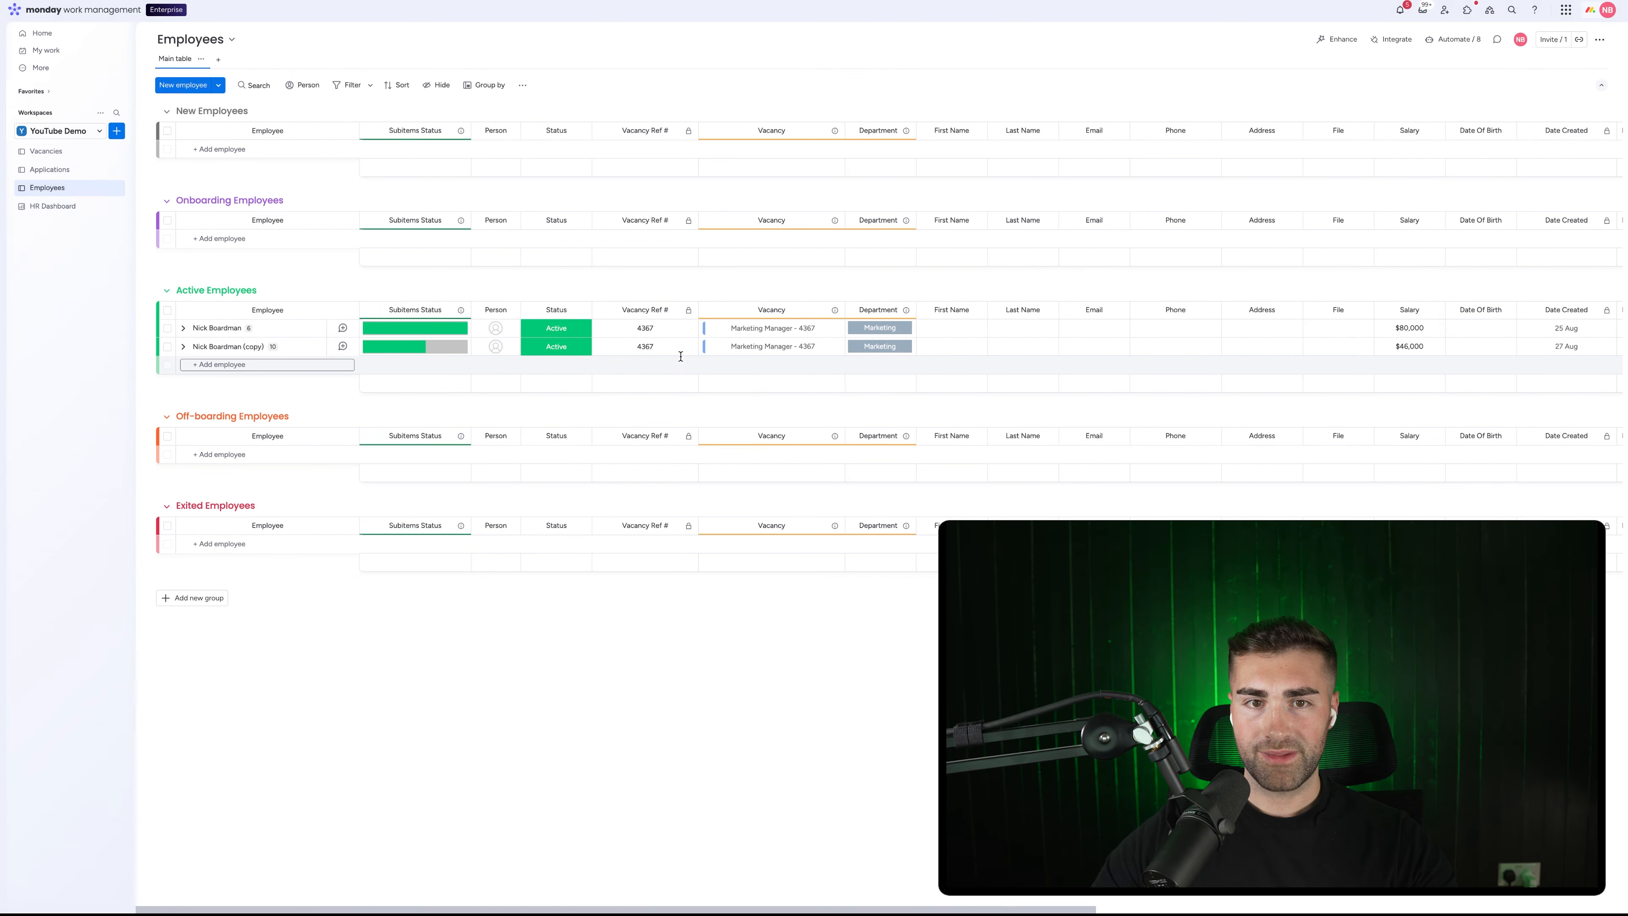
scroll(681, 356, right, 10)
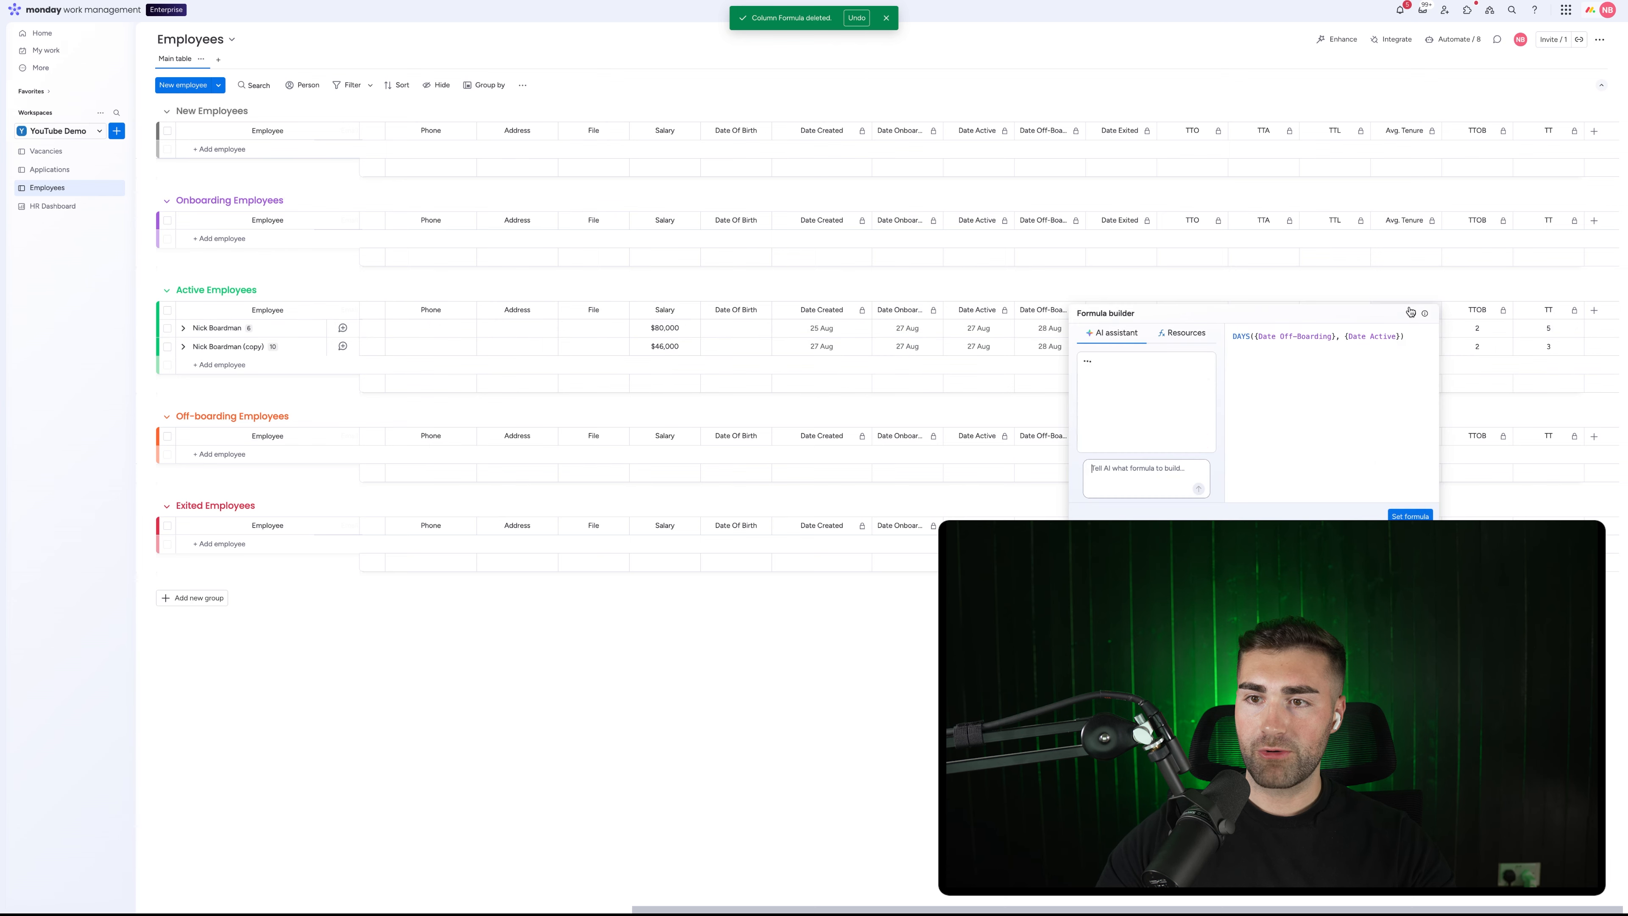
click(1407, 335)
click(1387, 302)
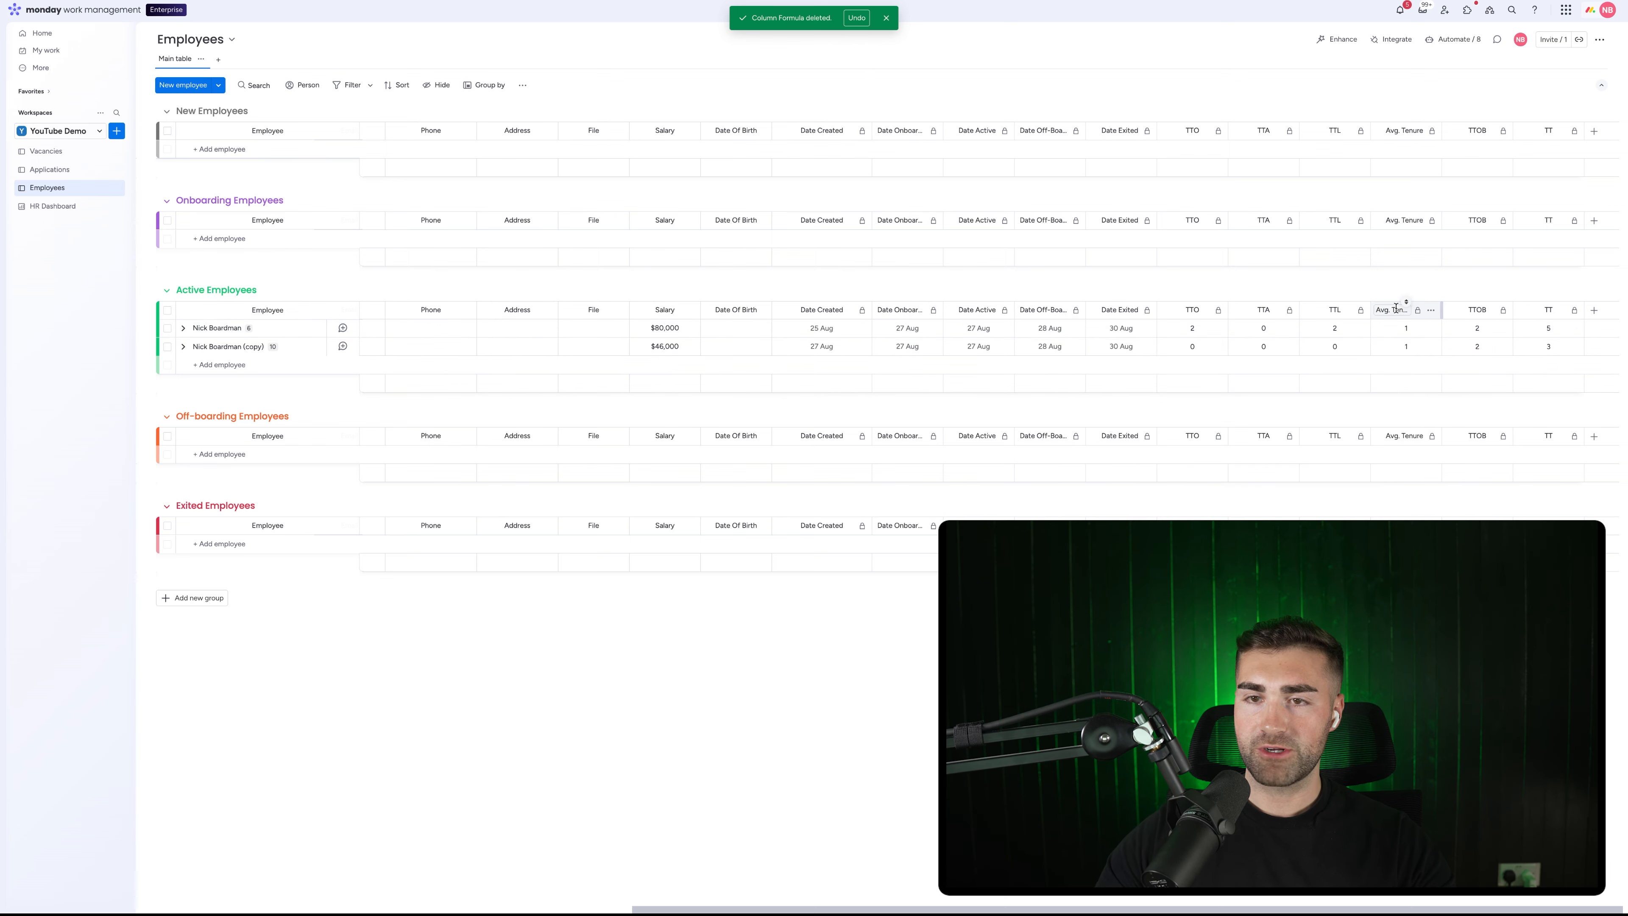
click(47, 206)
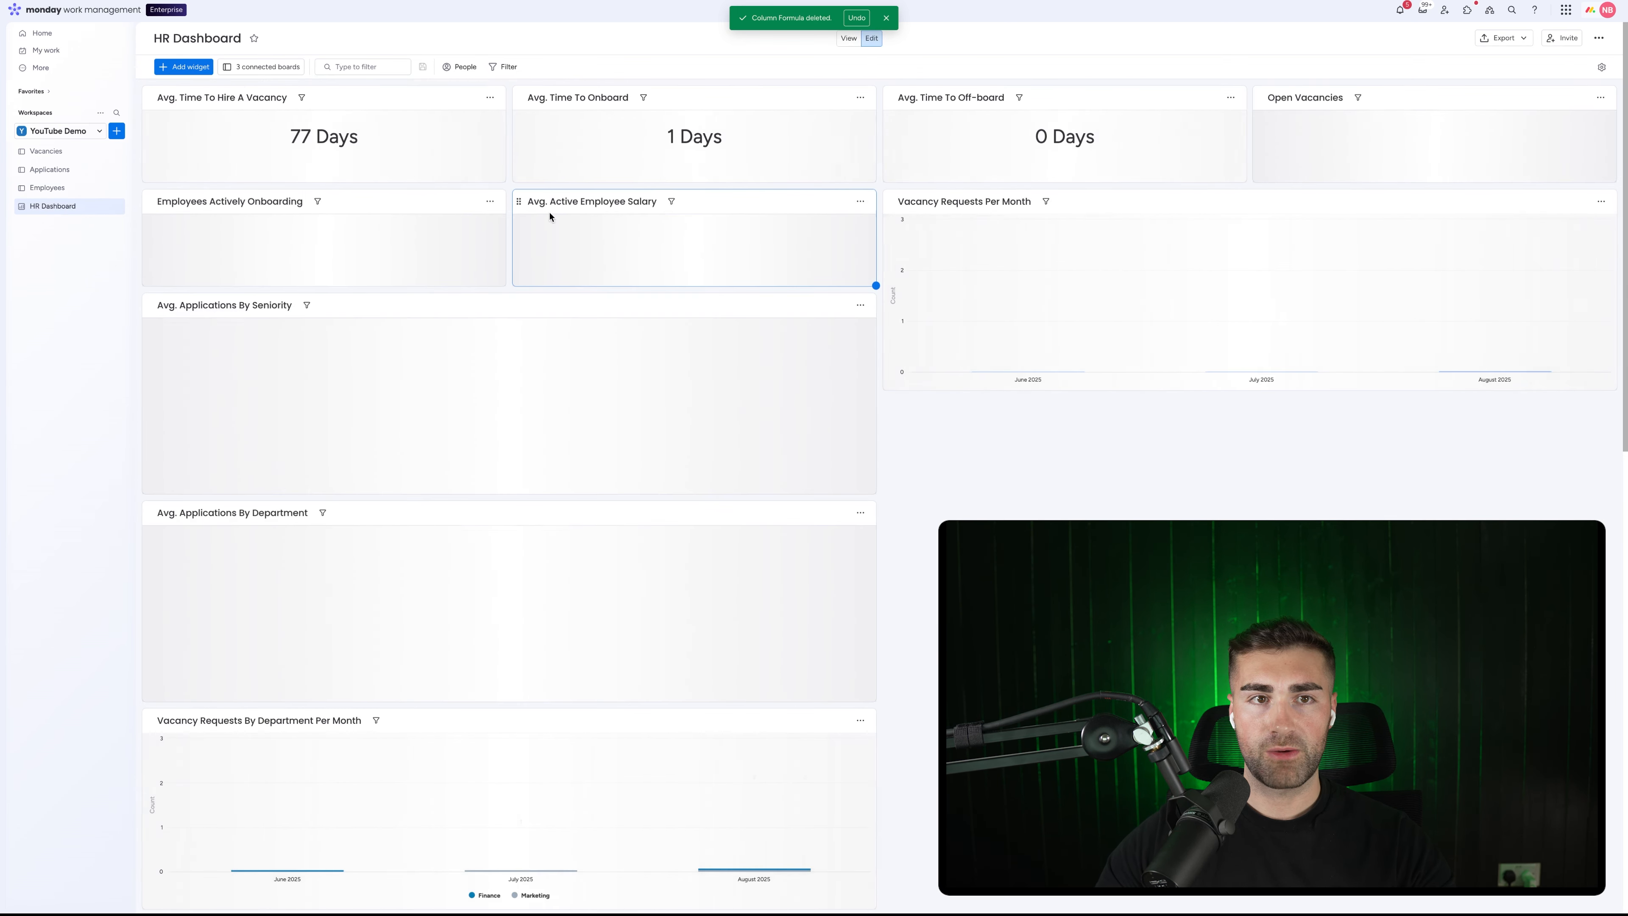
- Add a Numbers widget to the HR Dashboard and limit its source to the Employees board, excluding Vacancies and Applications
click(201, 67)
click(244, 148)
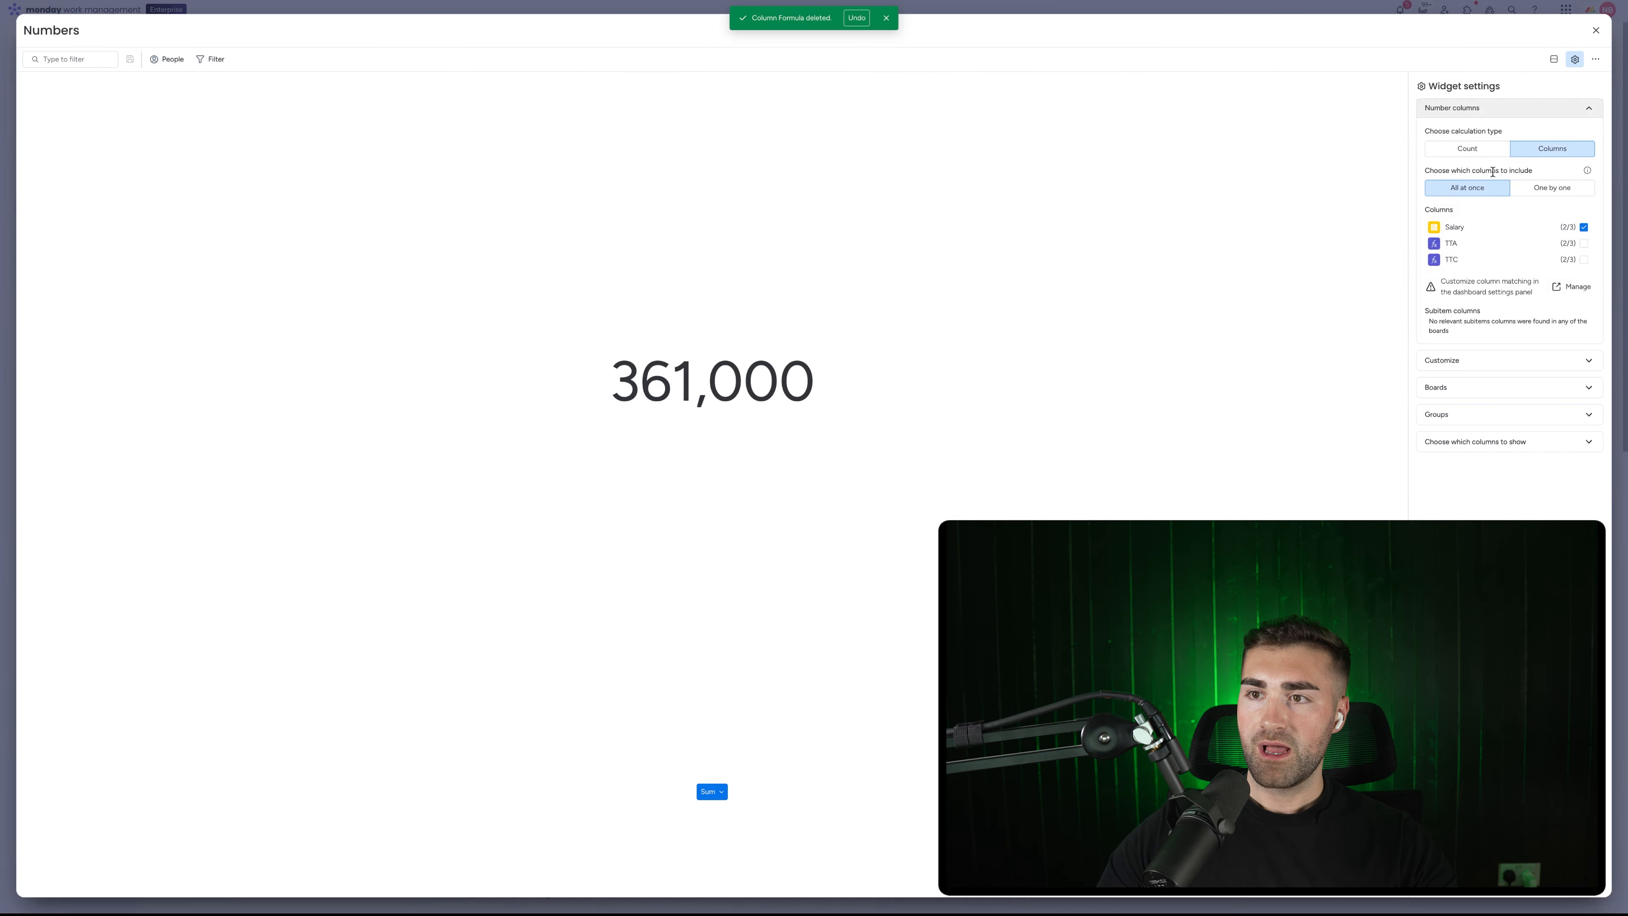
click(1458, 387)
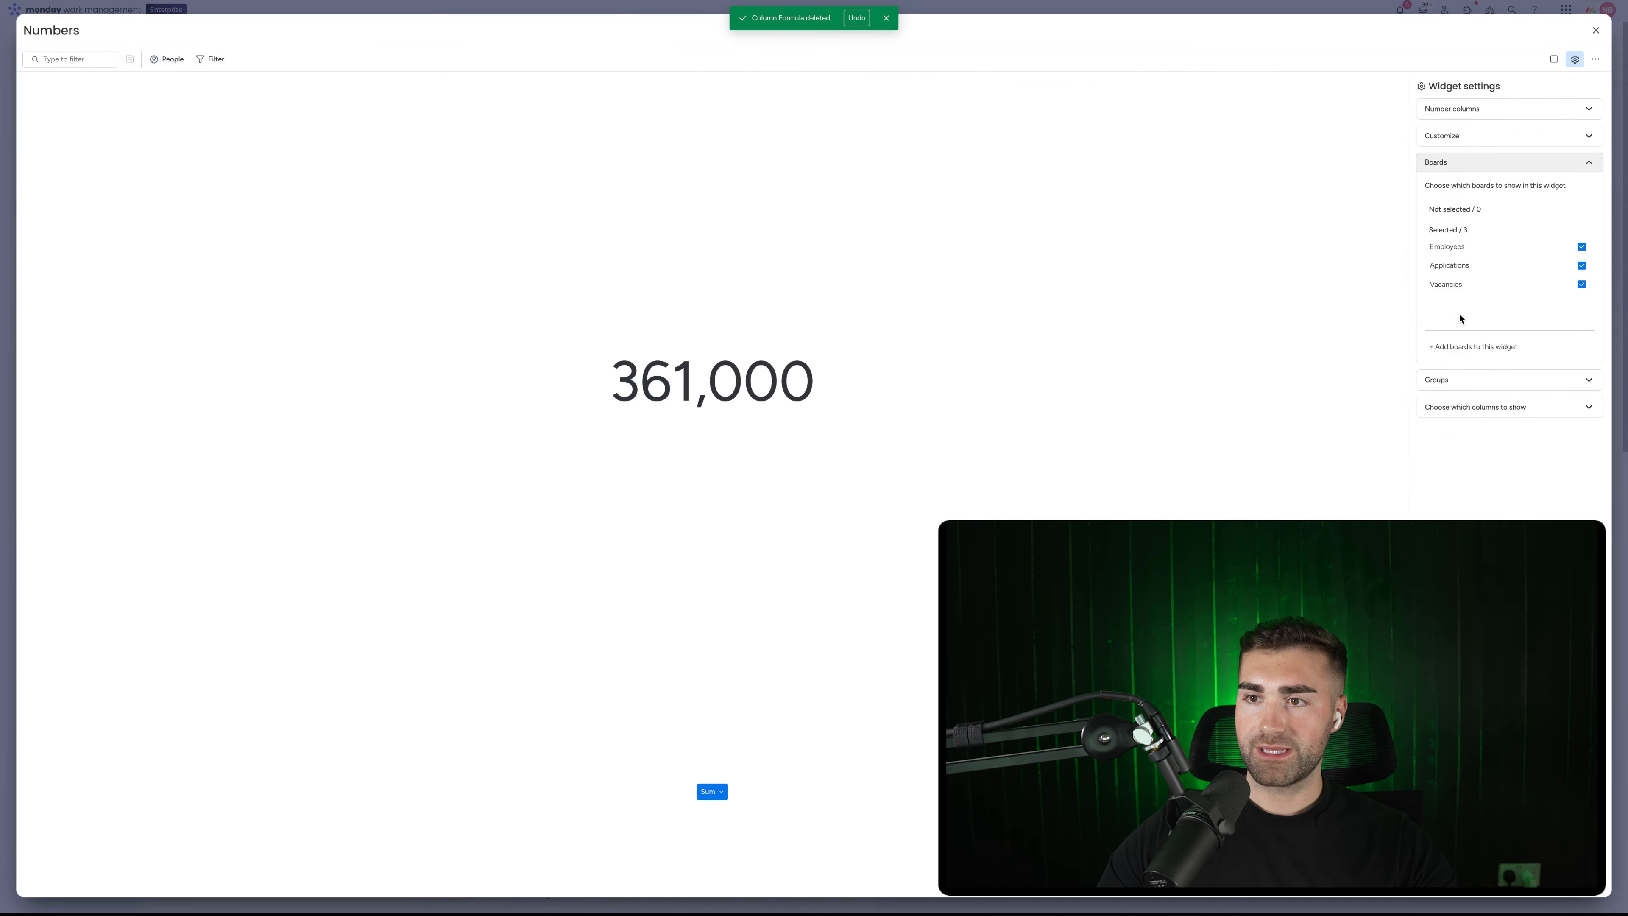
click(1457, 283)
click(1453, 266)
click(1445, 242)
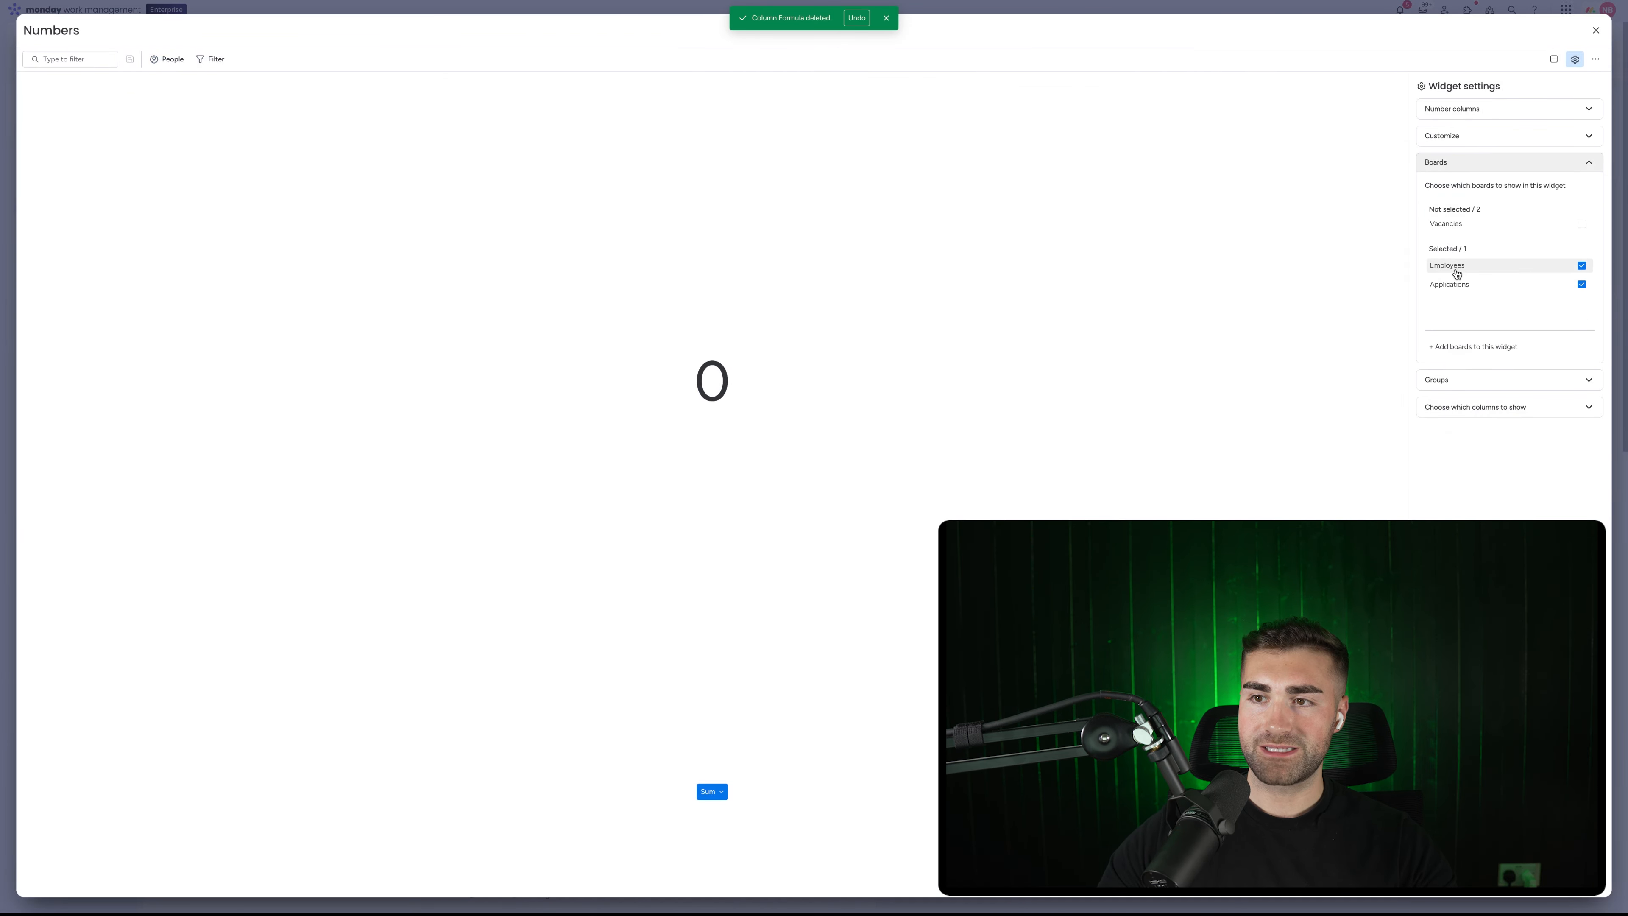
- Restrict the Numbers widget's groups to Exited Employees only
click(1446, 378)
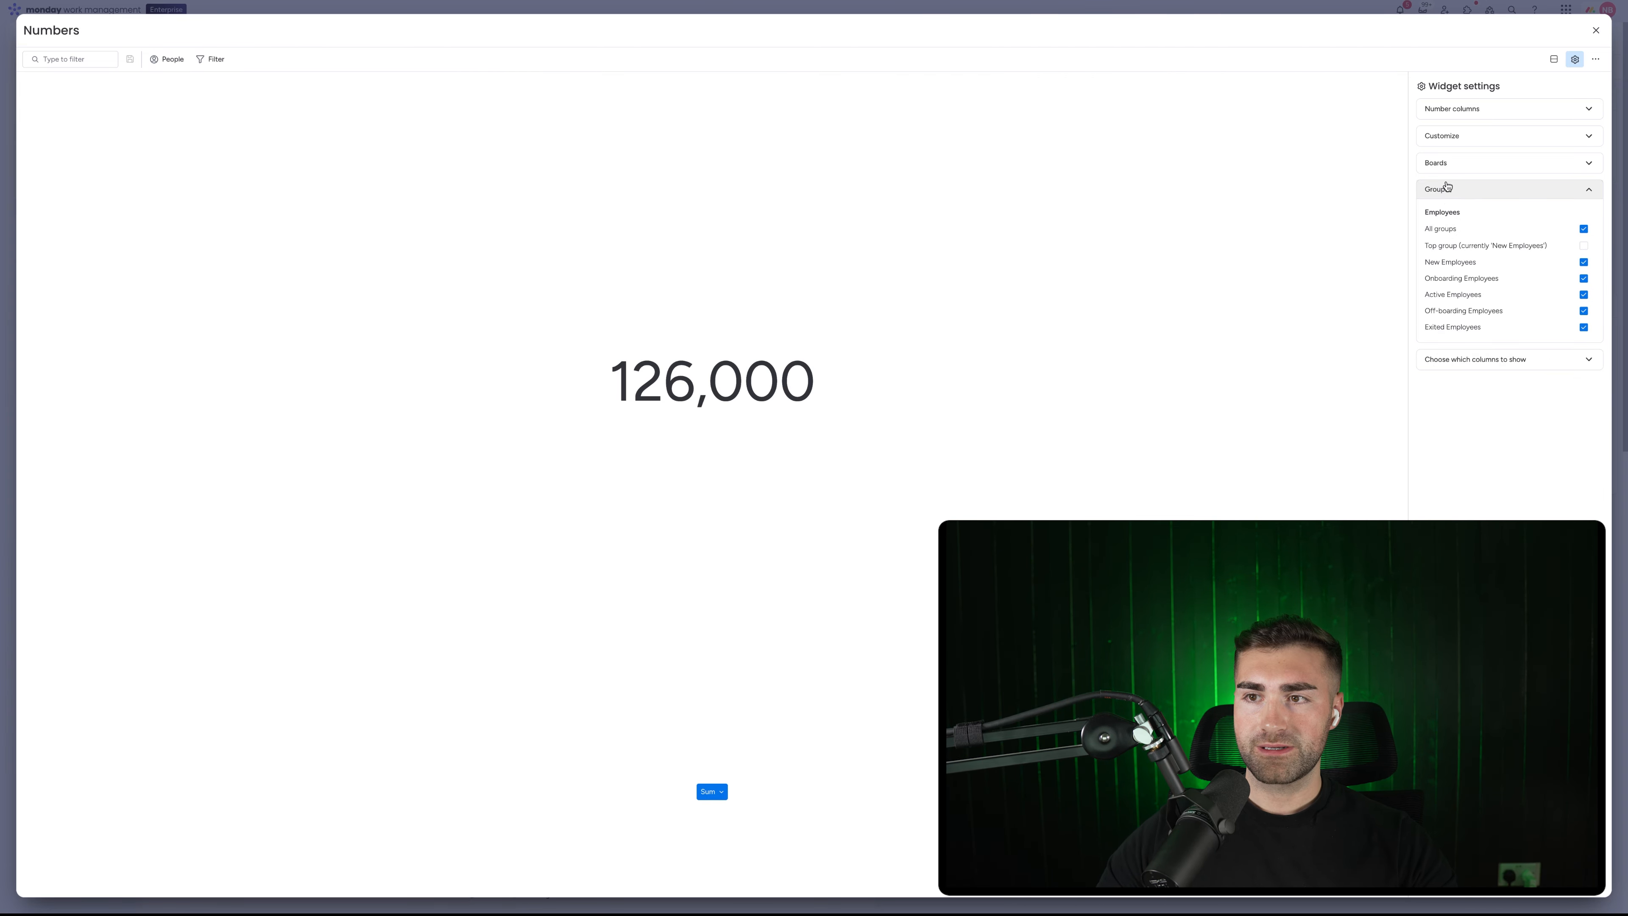
click(1459, 277)
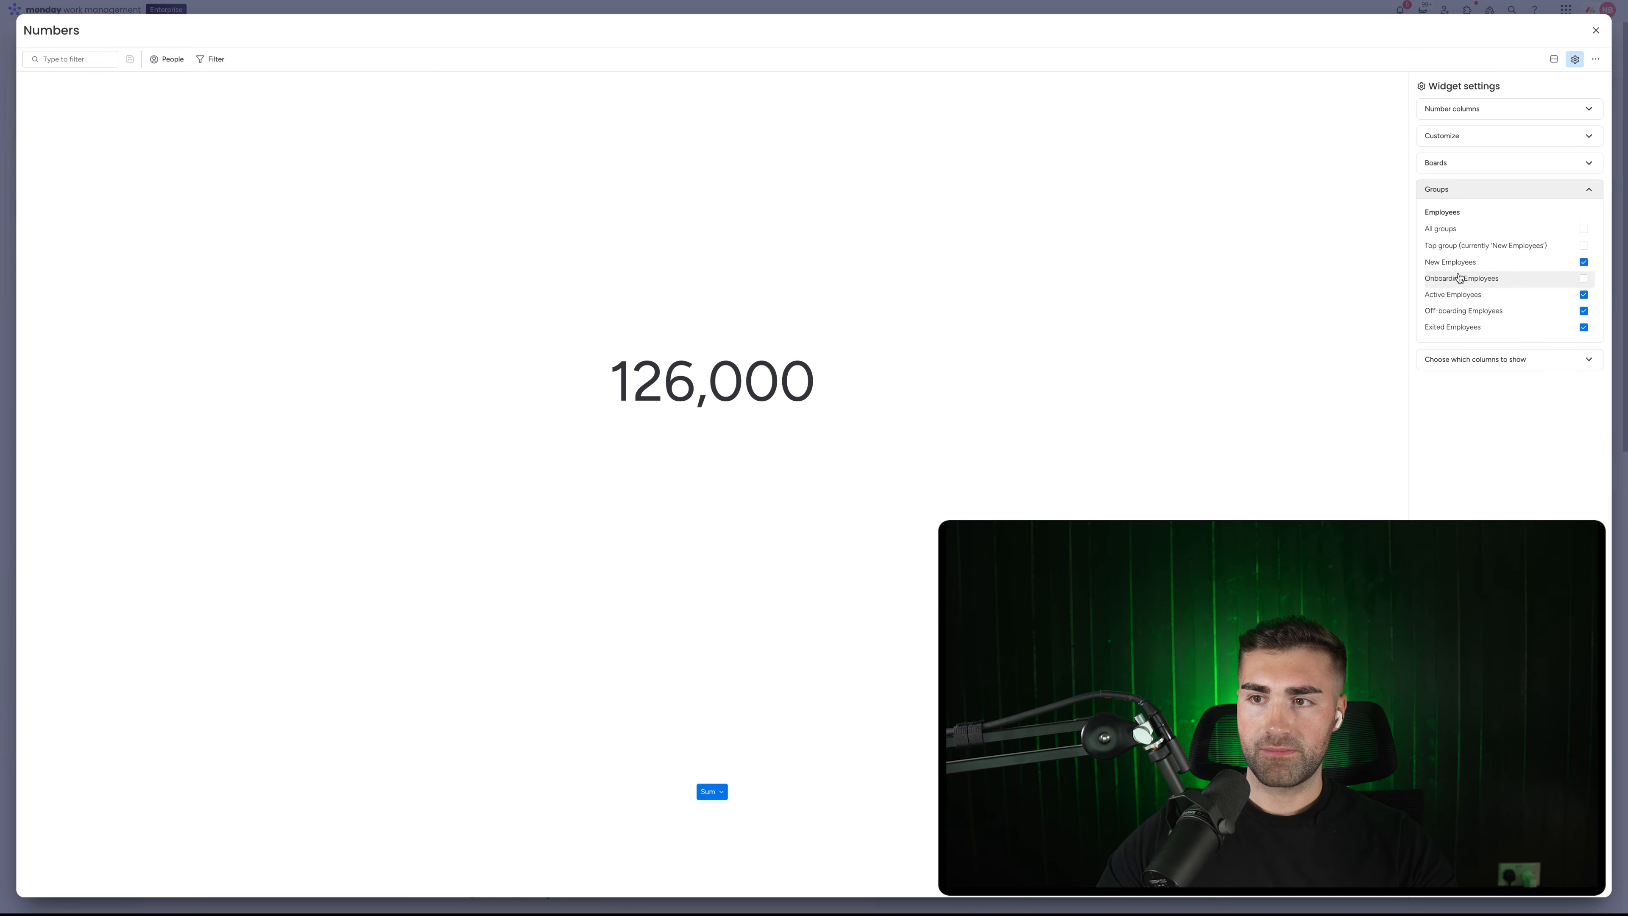
click(1461, 263)
click(1464, 295)
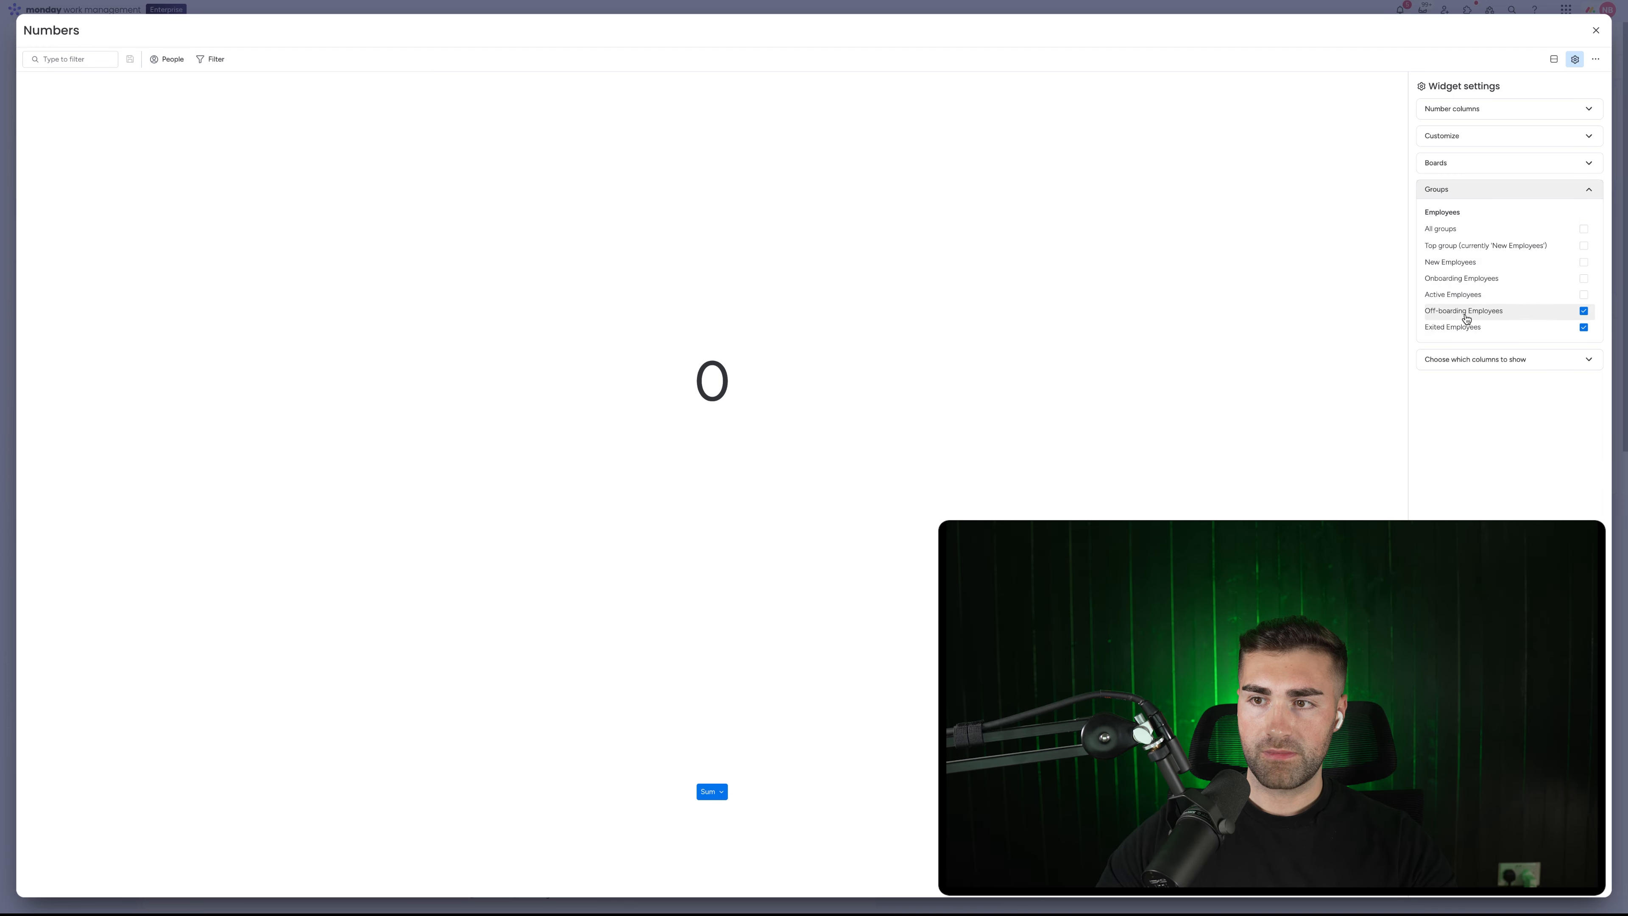
click(1465, 316)
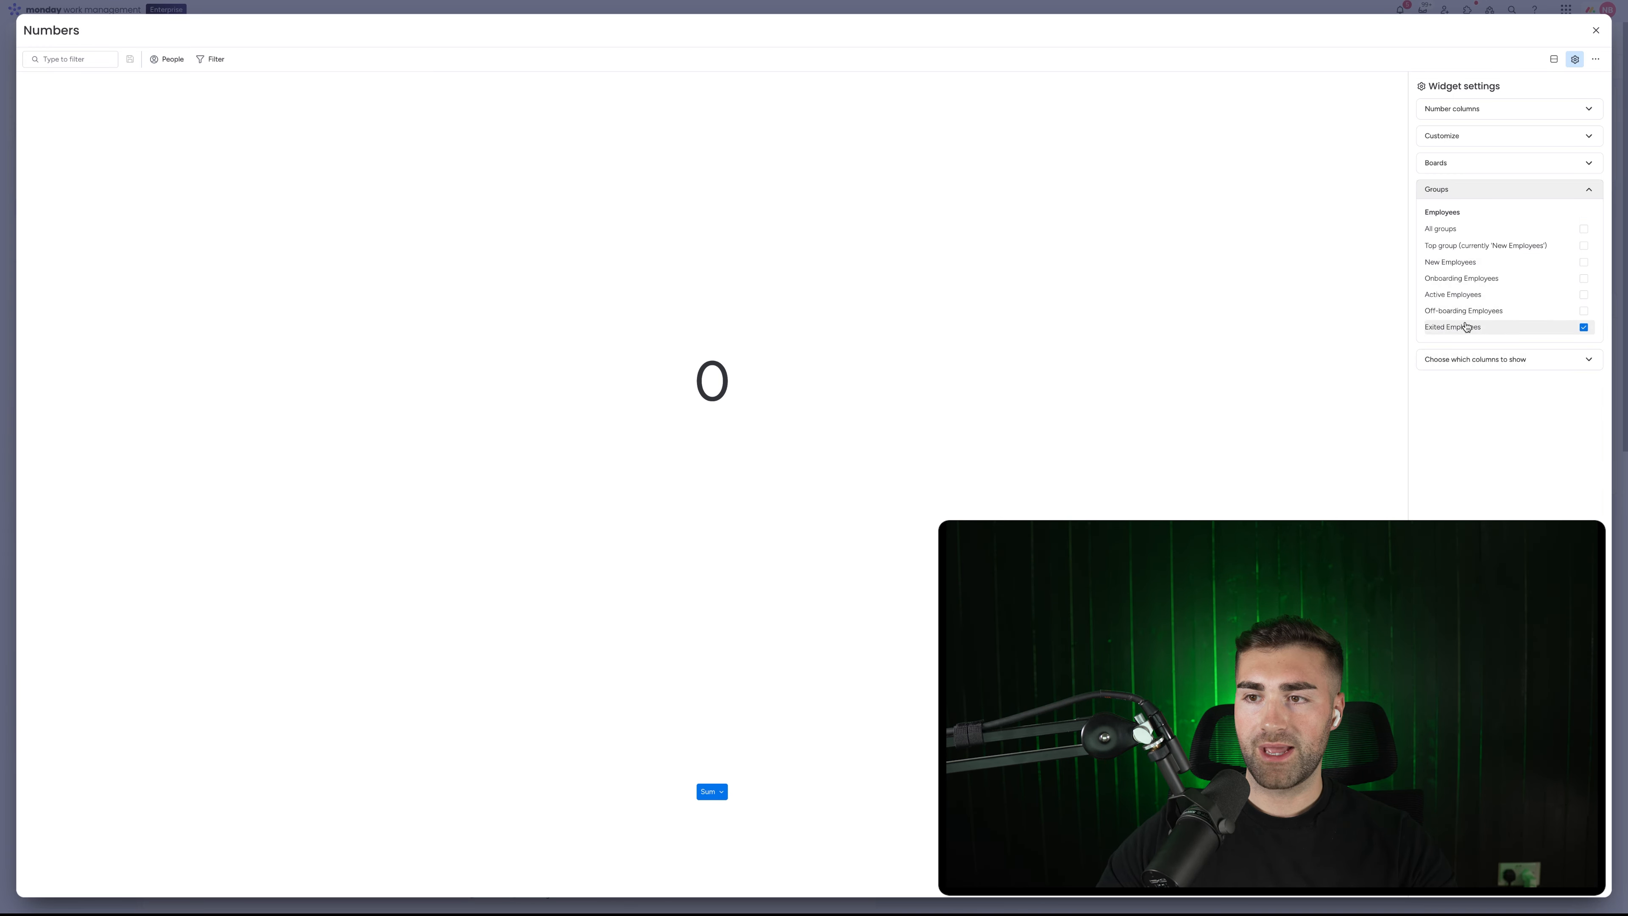
- Choose the widget's columns one by one and include only the Avg. Tenure column
click(1449, 136)
click(1473, 109)
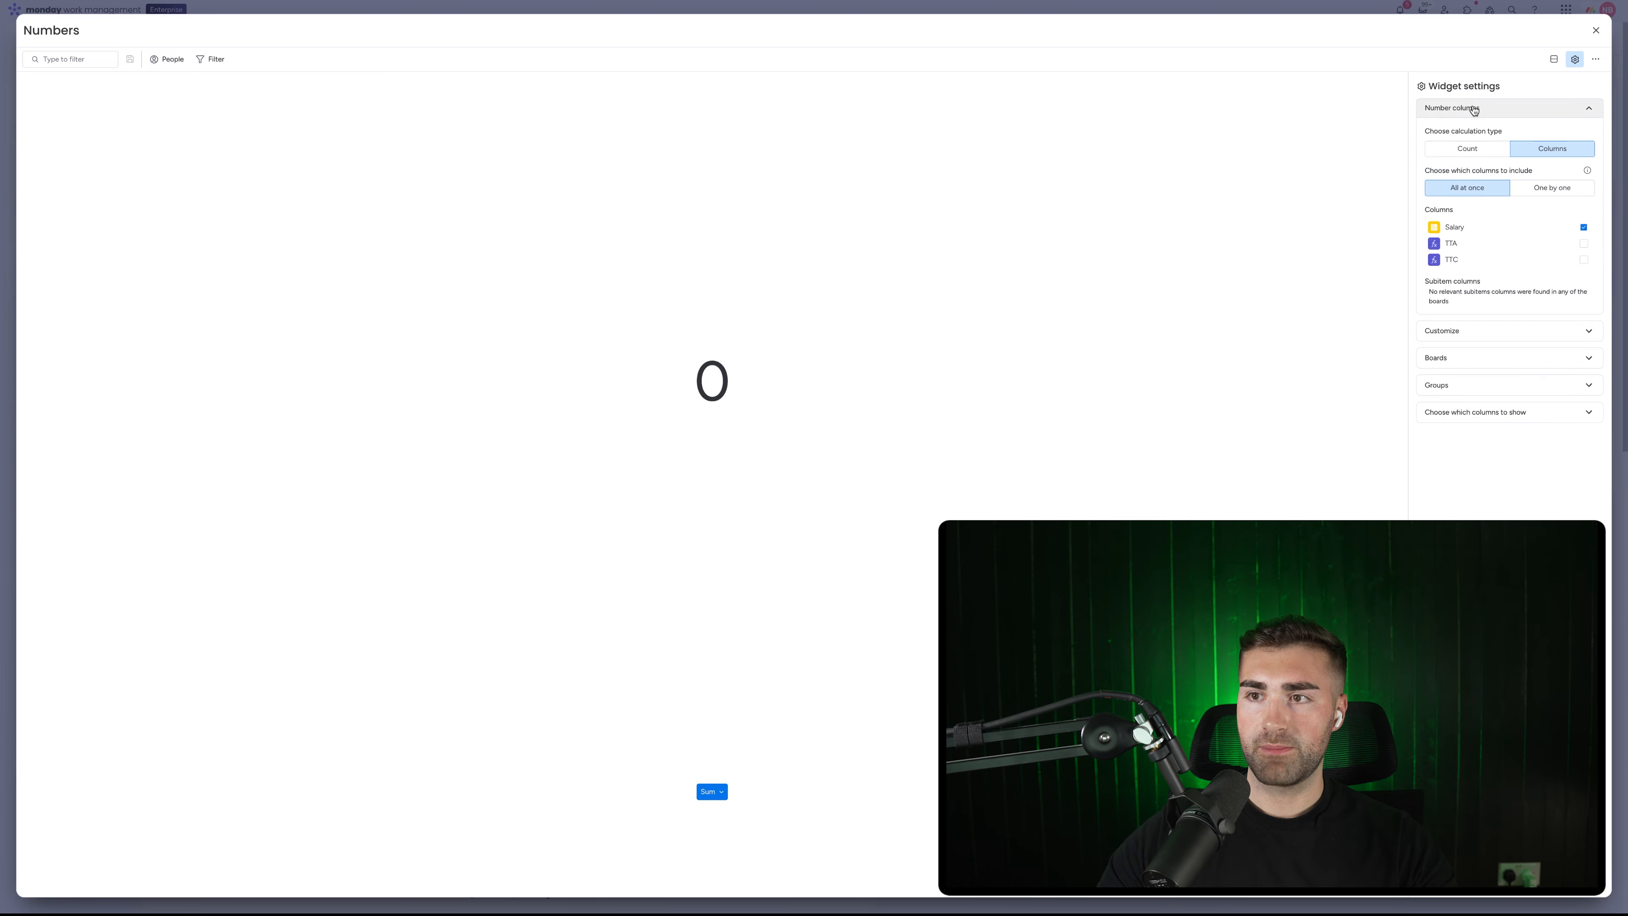
click(1545, 190)
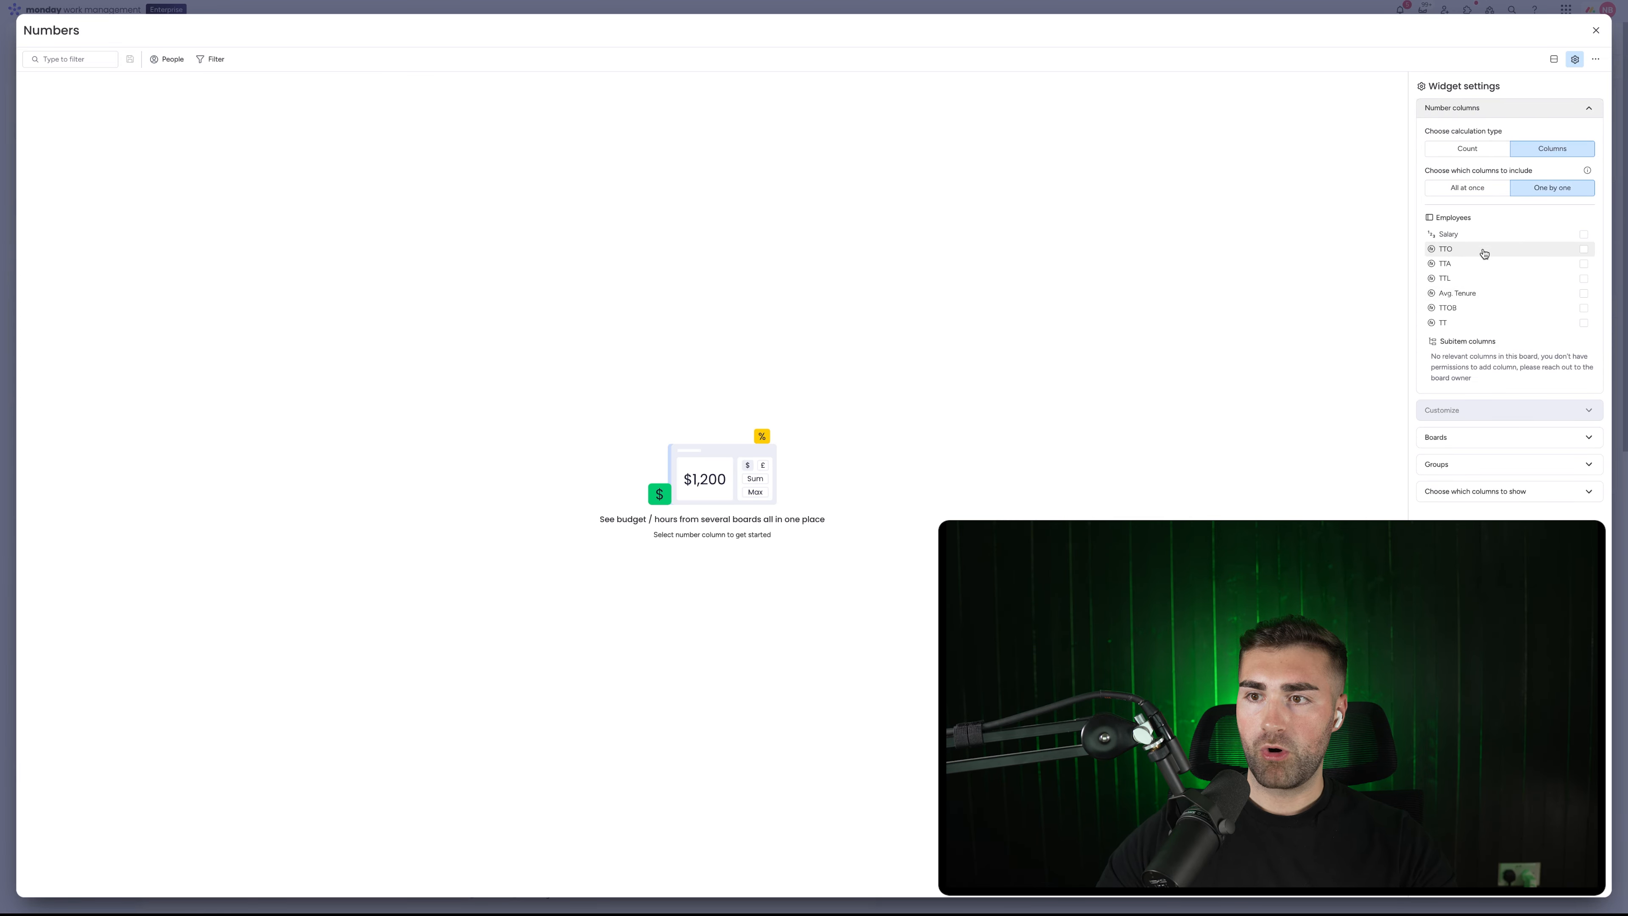
click(1473, 294)
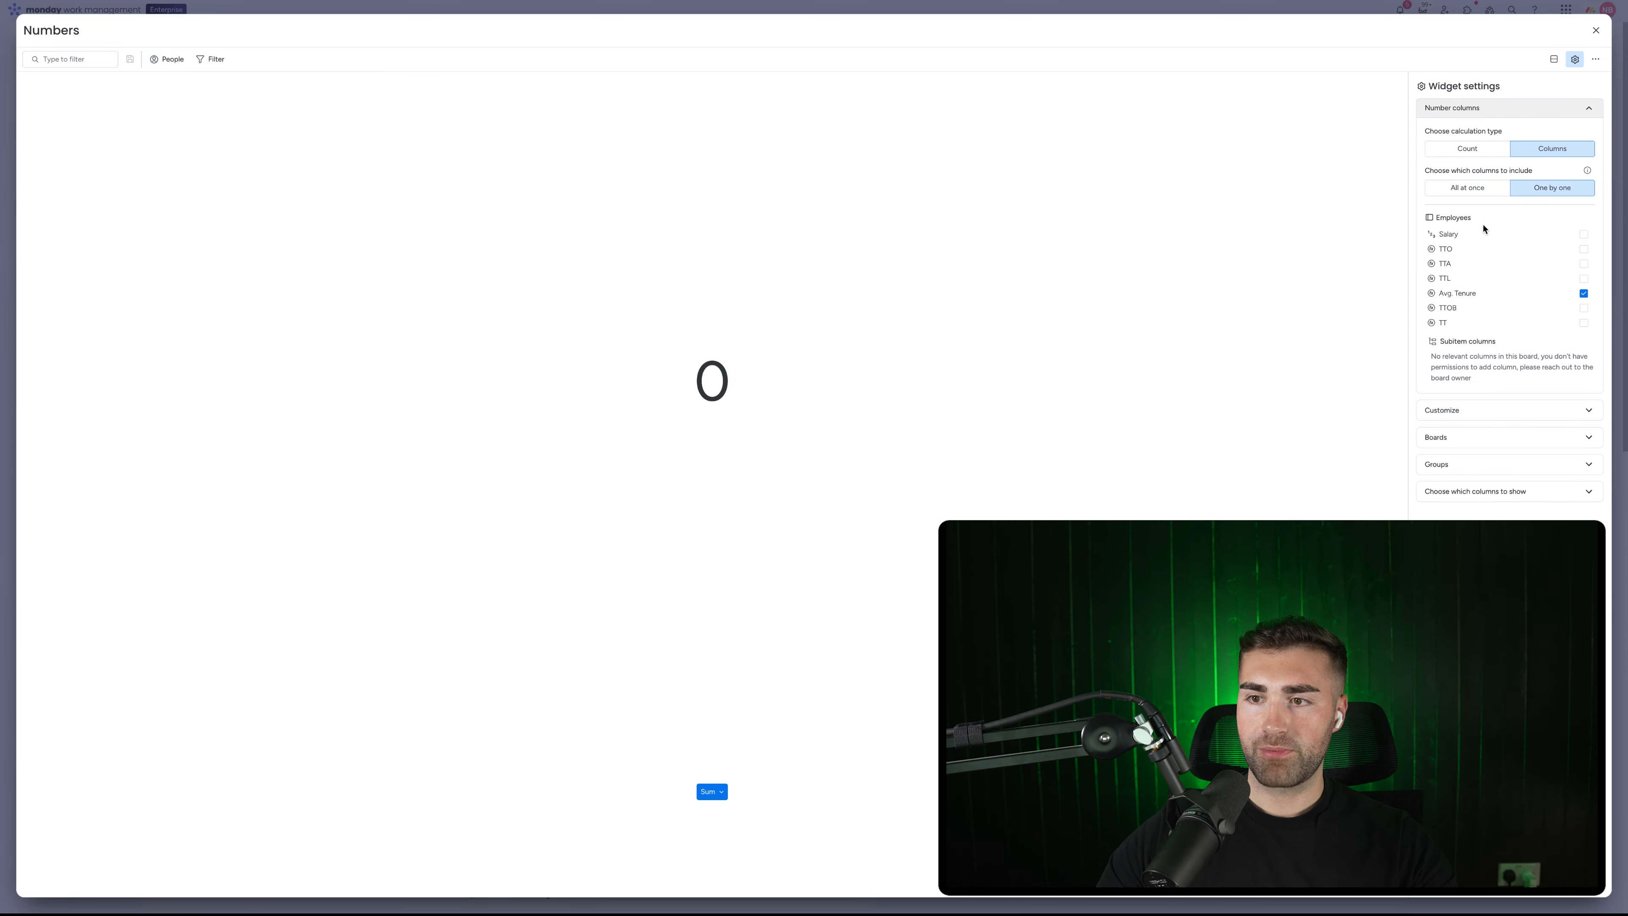
- Set the widget to calculate the average with manual rounding to zero decimals and the unit "Days" placed after the number
click(1464, 415)
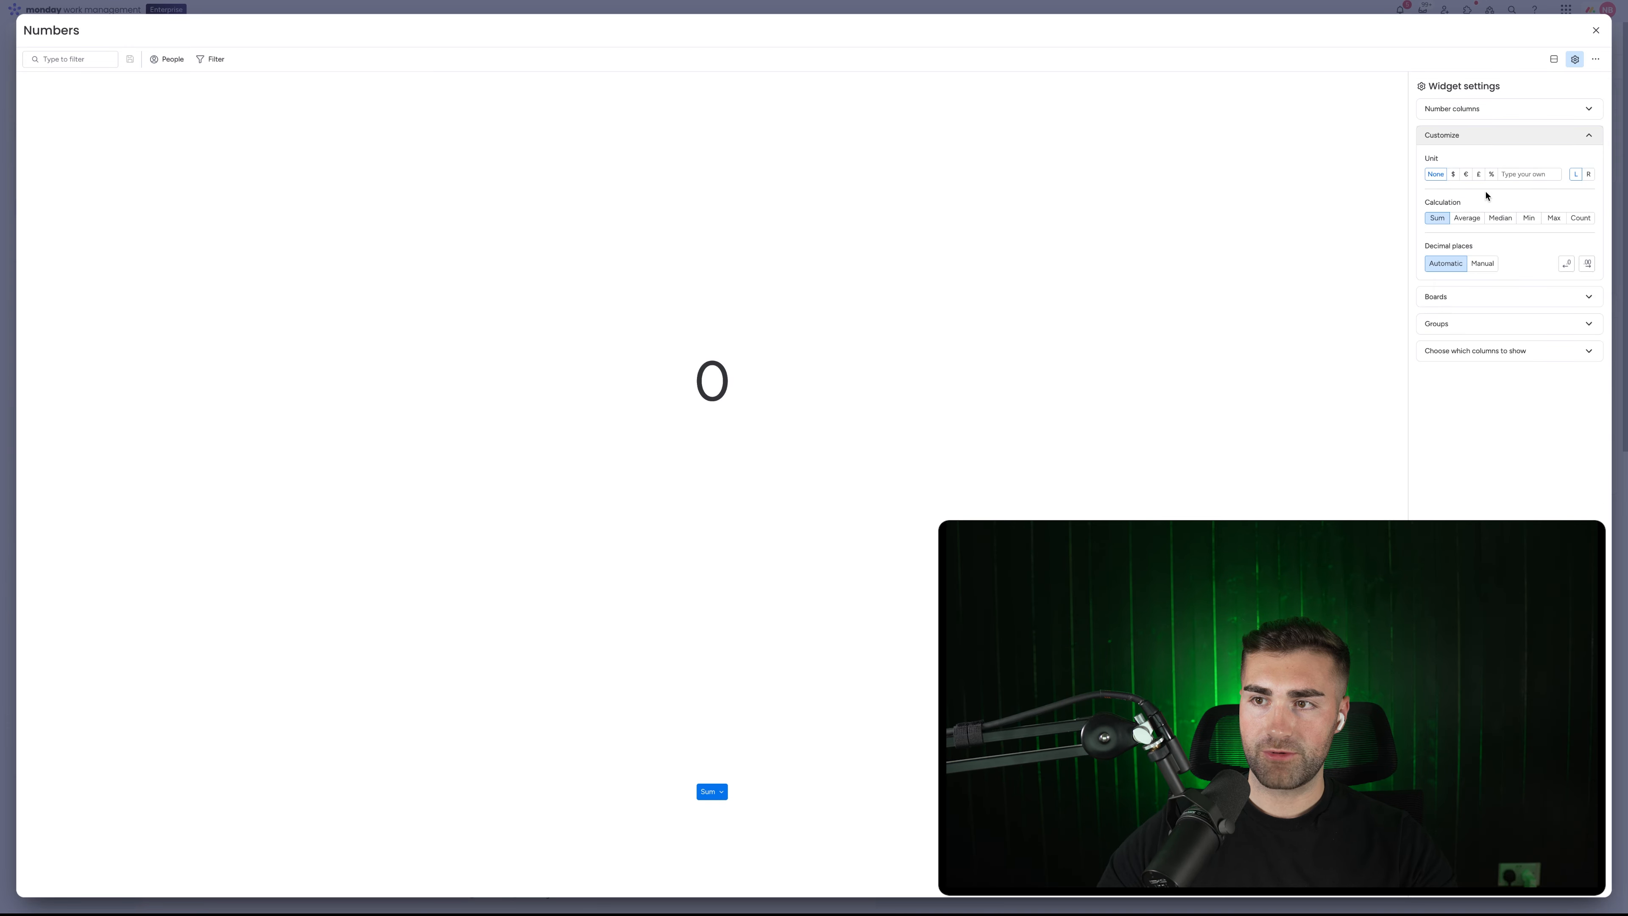
click(1464, 219)
click(1485, 264)
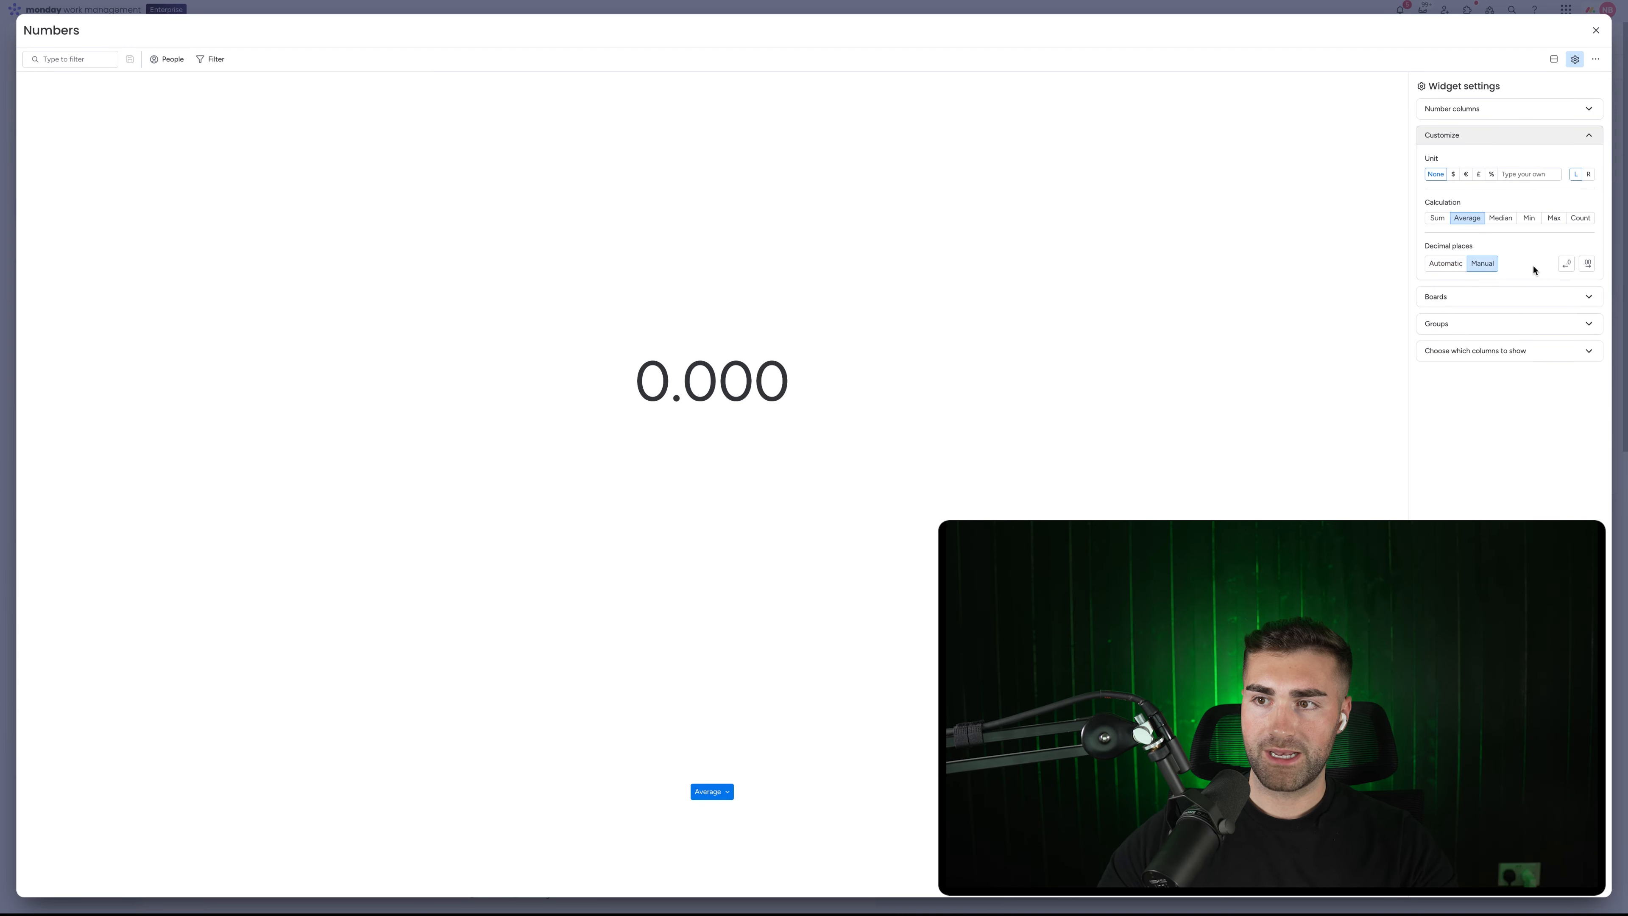
click(1565, 263)
click(1565, 263)
click(1565, 263)
click(1588, 173)
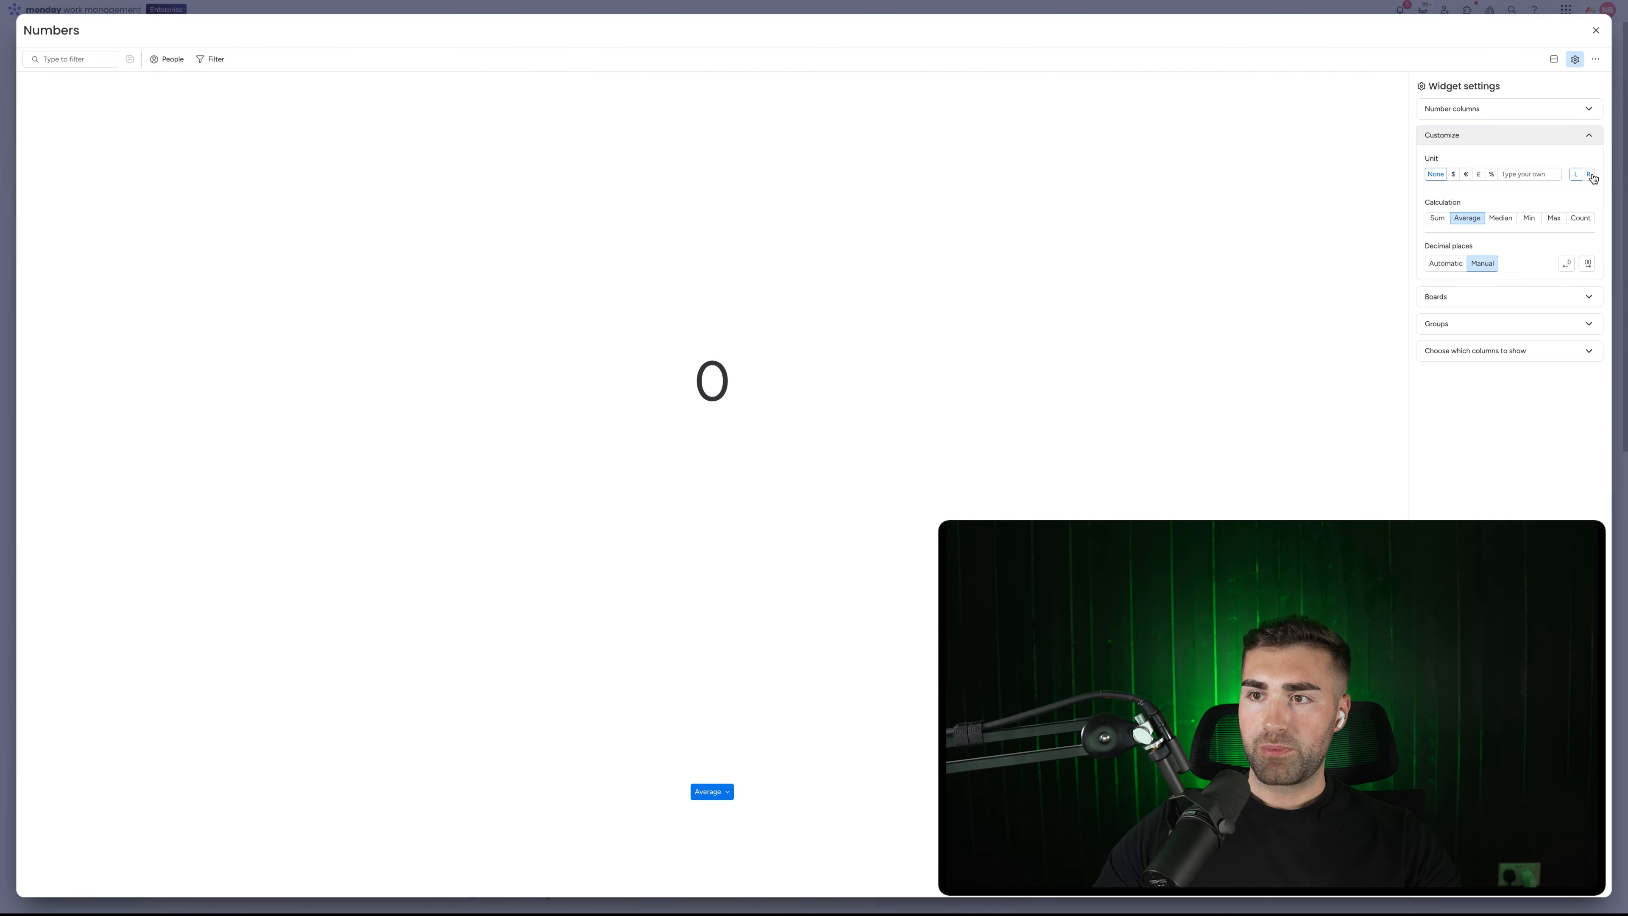
click(1544, 175)
text(Days)
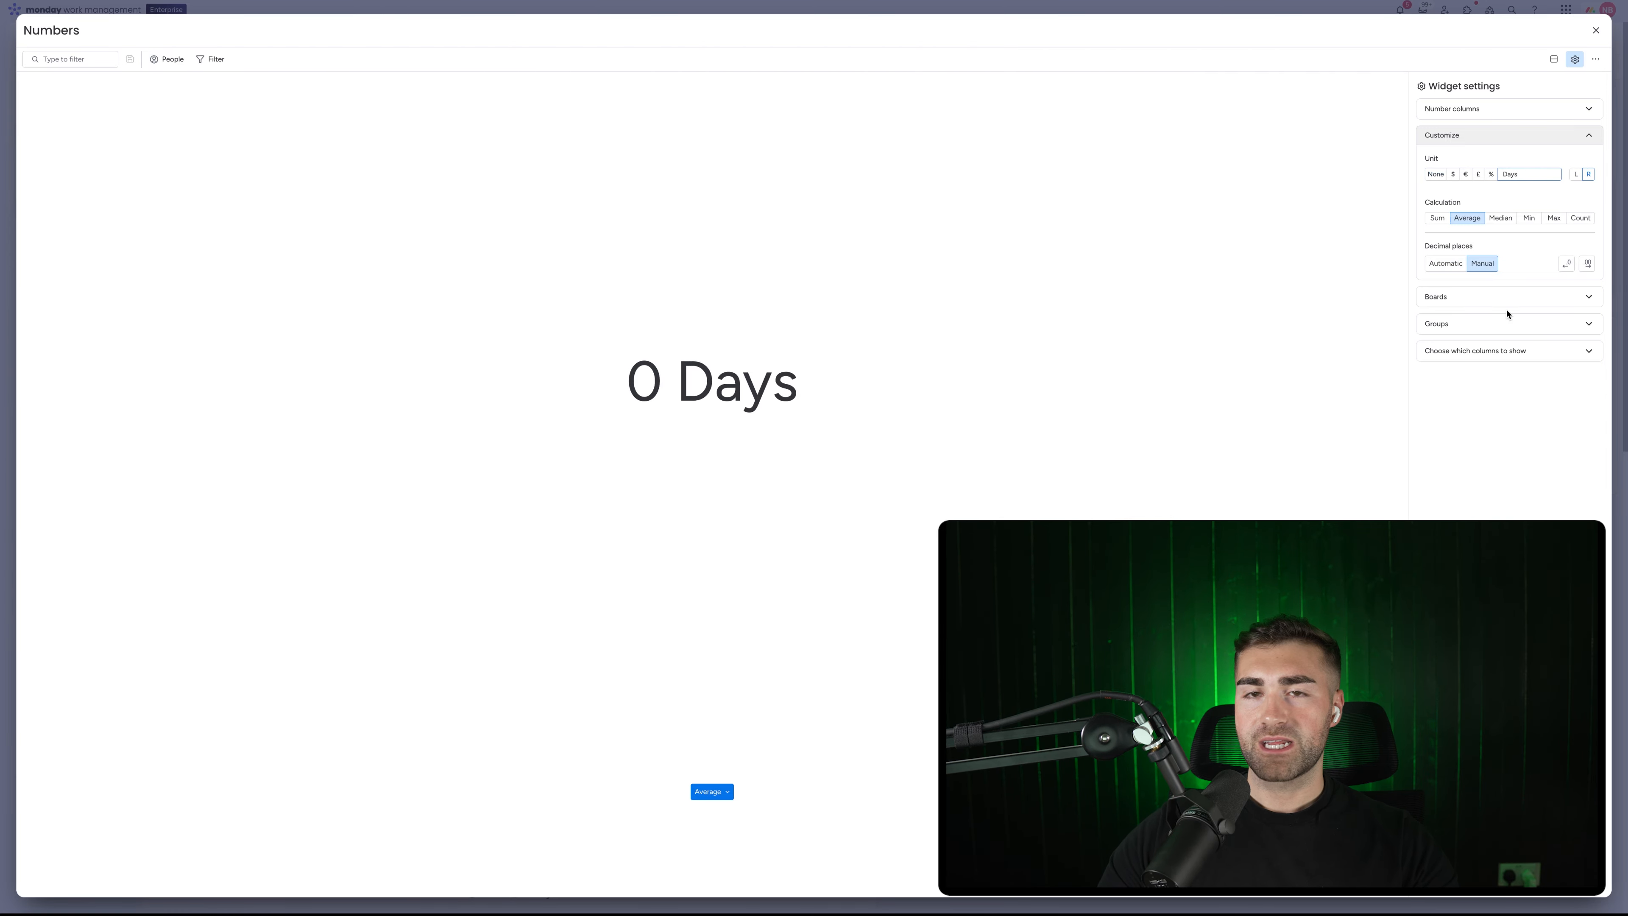
- Name the widget "Avg. Tenure Of Employees Who Have Left", check its board and group selection, and return to the dashboard
click(42, 31)
text(Avg. Tenure Of Employees Who Have Left)
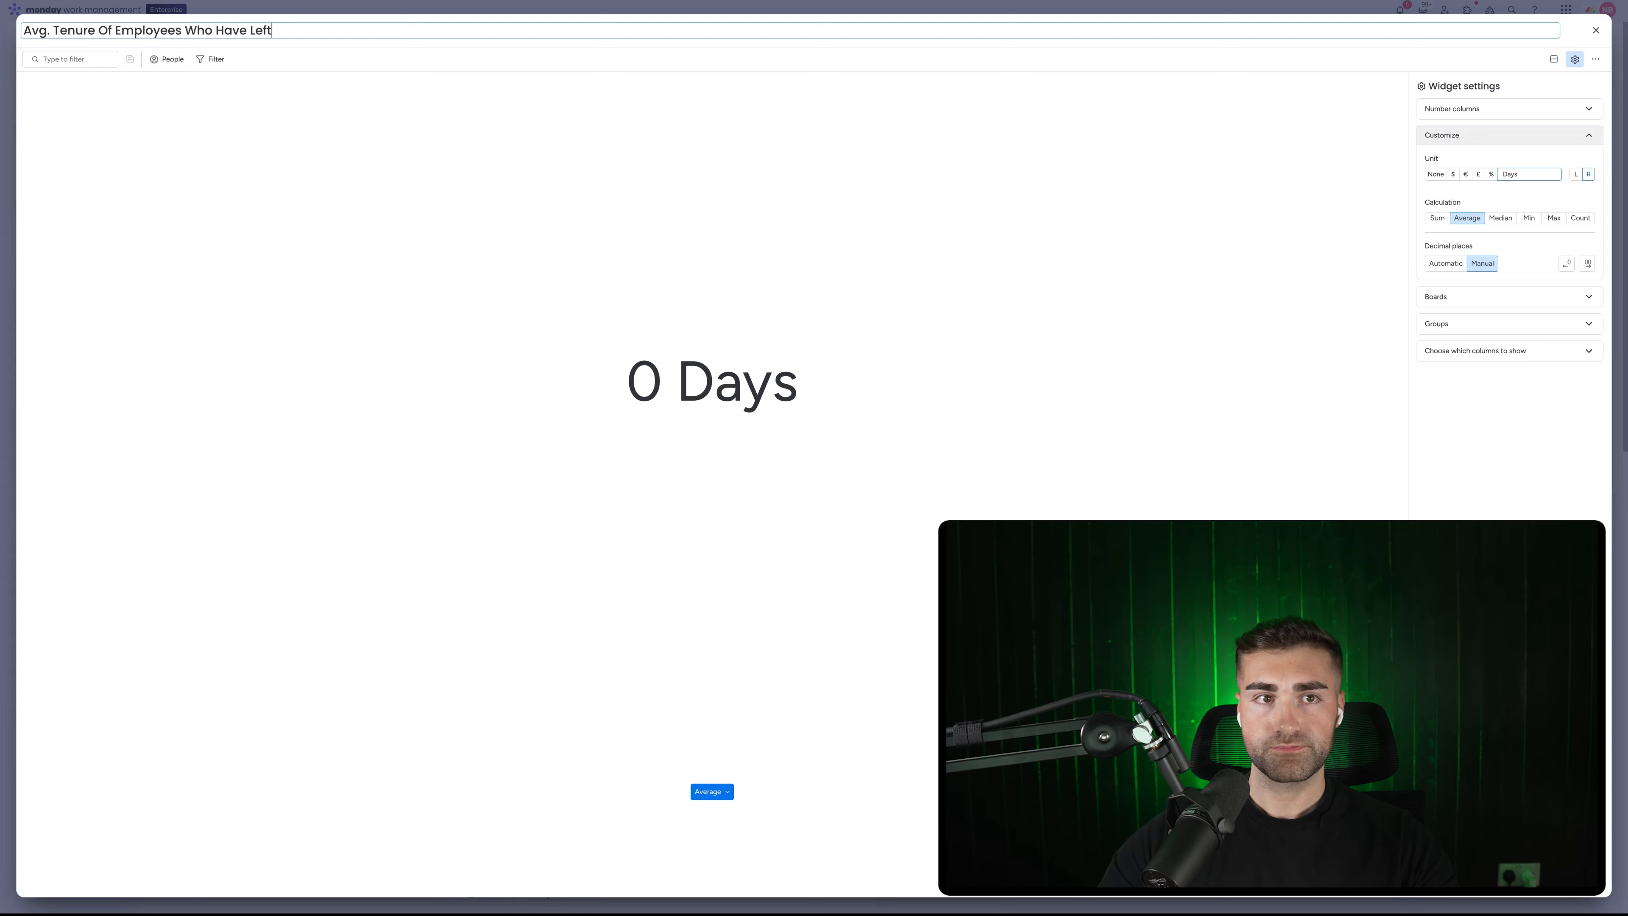
key(Return)
click(1491, 308)
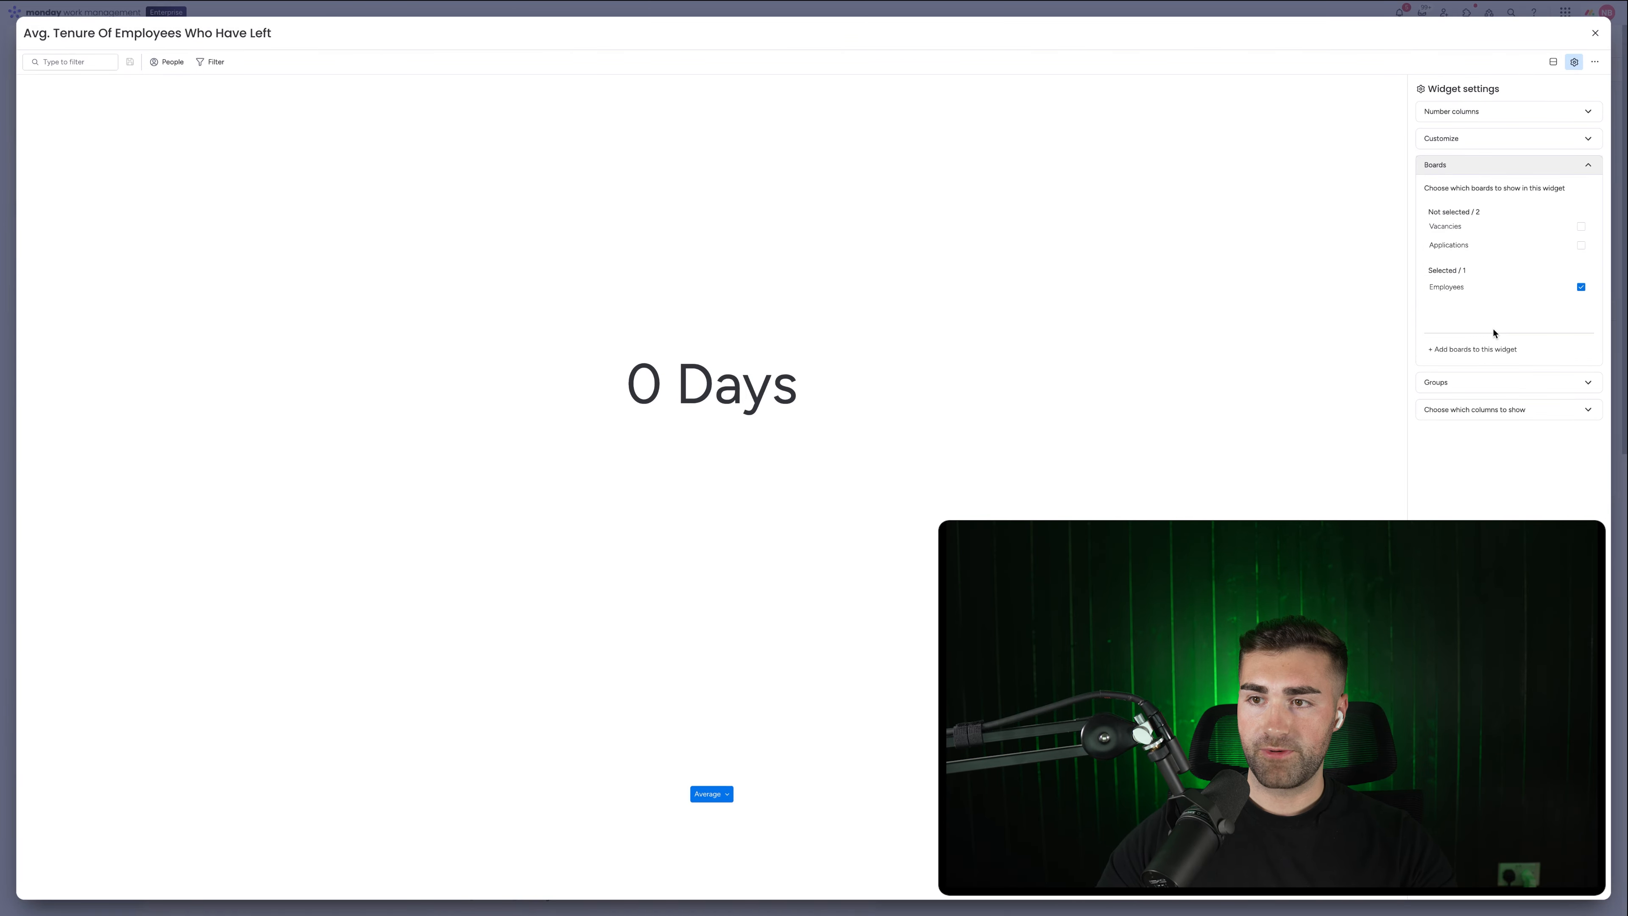
click(1467, 382)
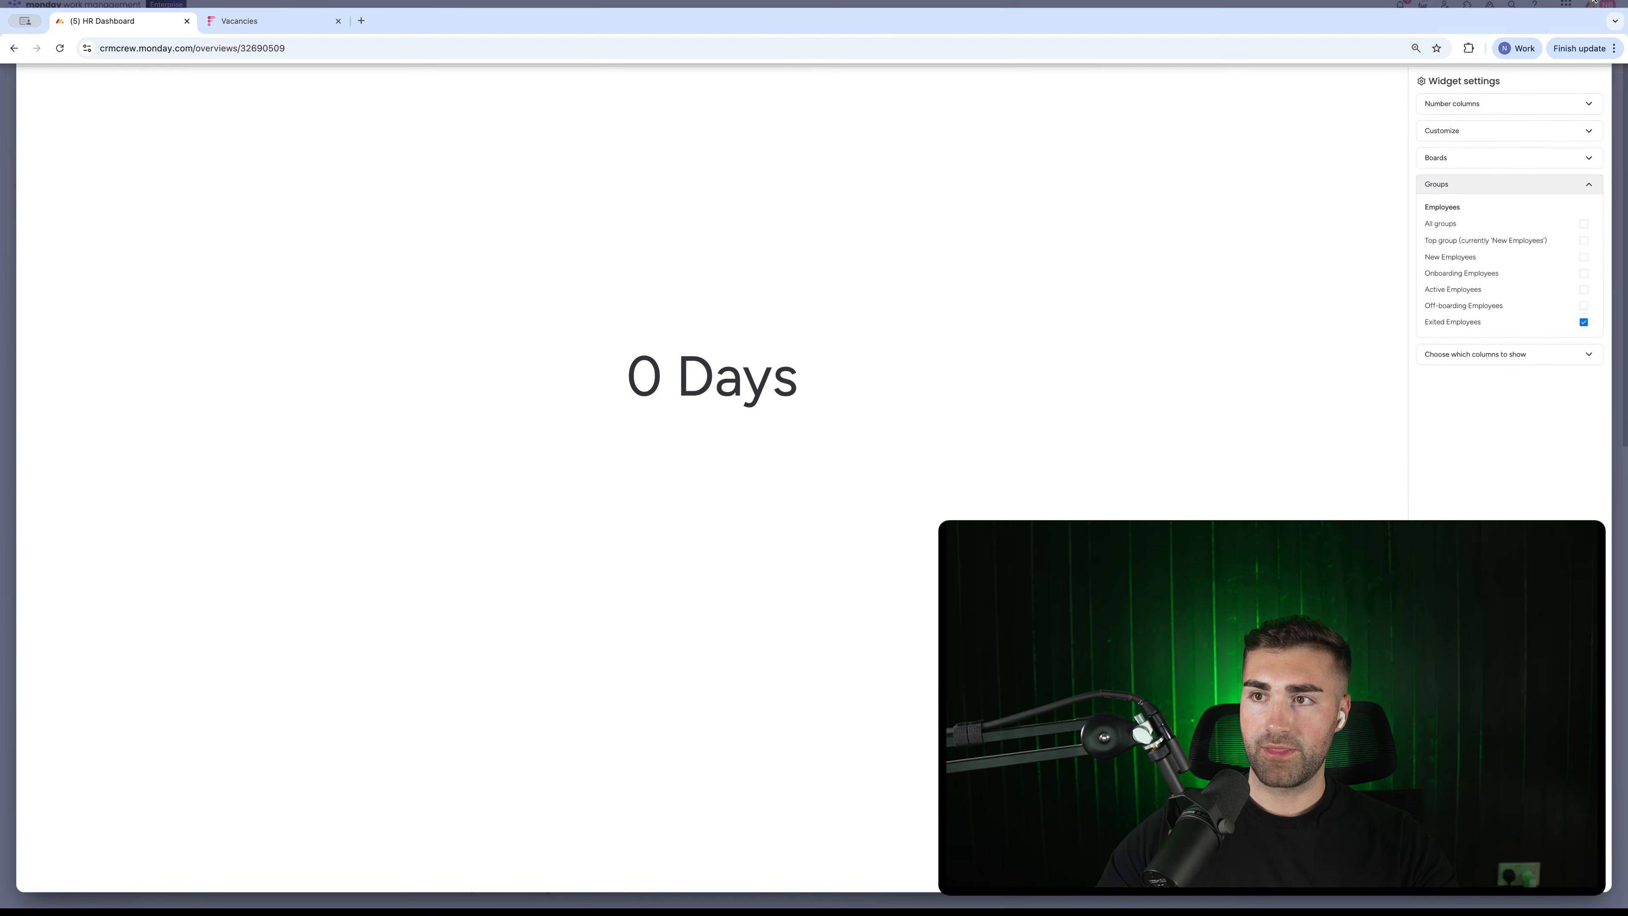
click(7, 343)
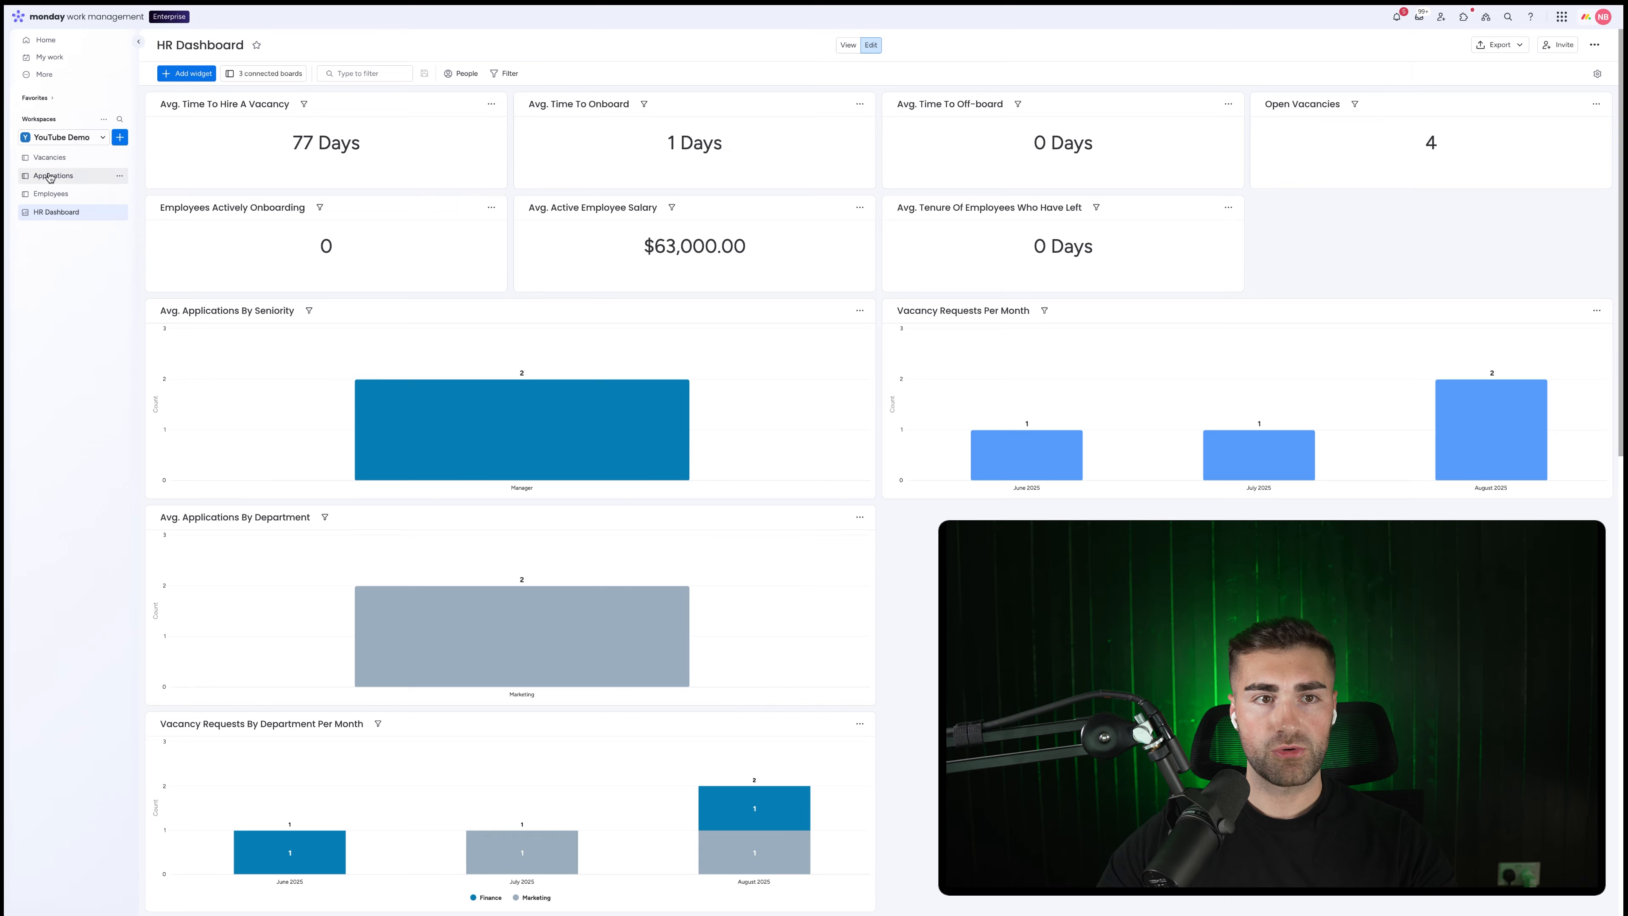
- Change both active employees' status to Exited on the Employees board, check their date and tenure columns, and return to the HR Dashboard
click(51, 193)
click(551, 352)
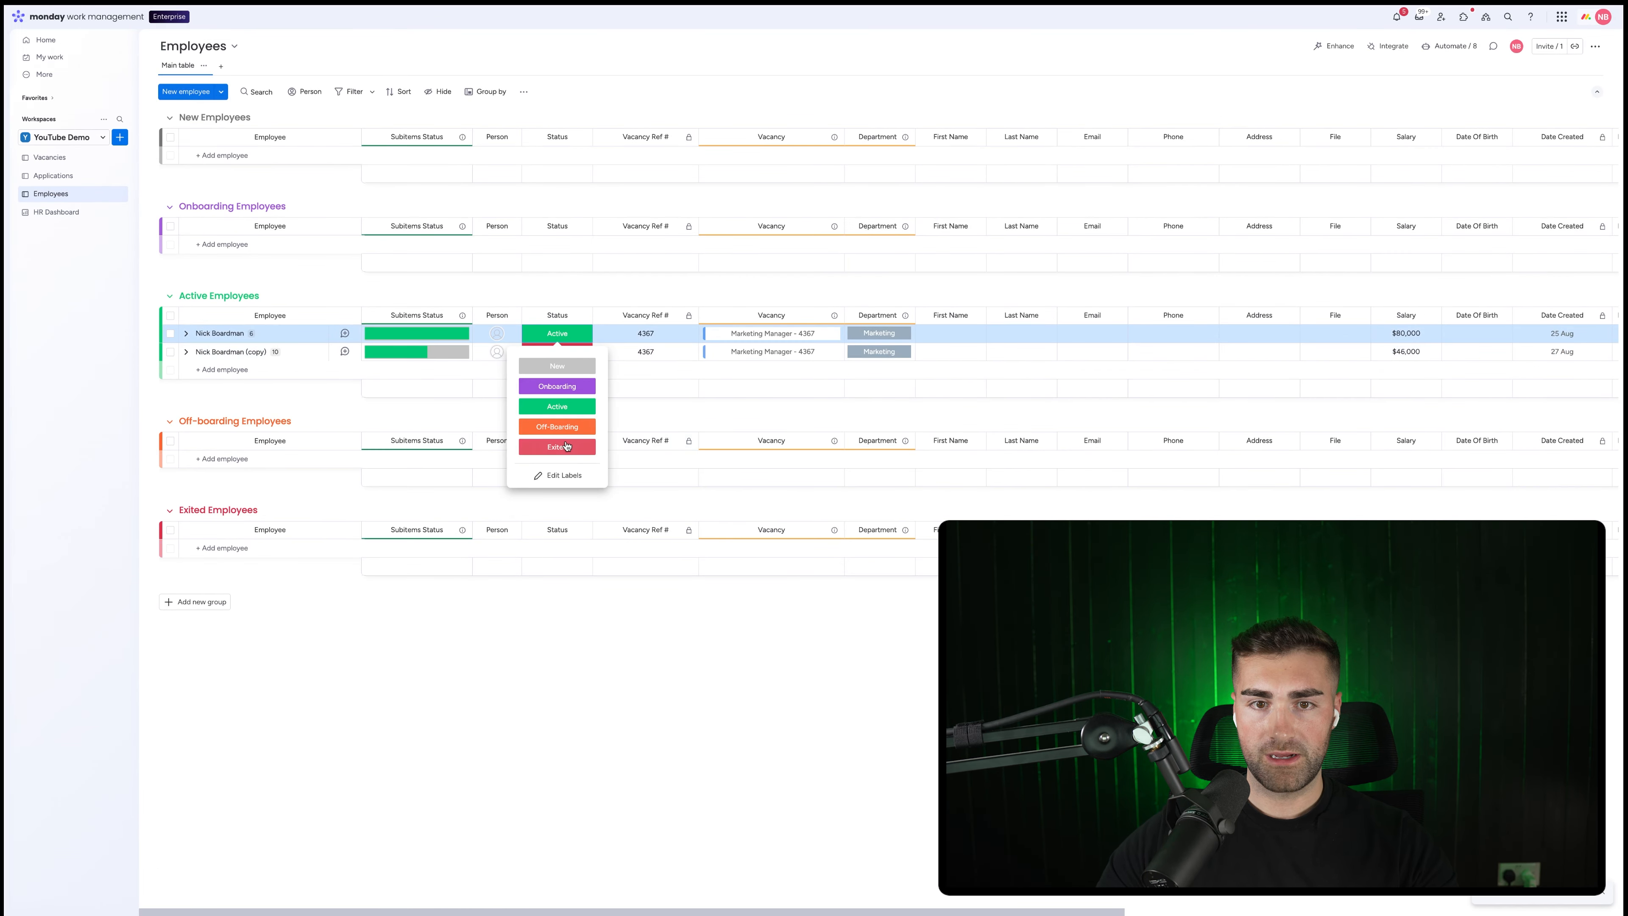
click(584, 449)
scroll(787, 681, right, 10)
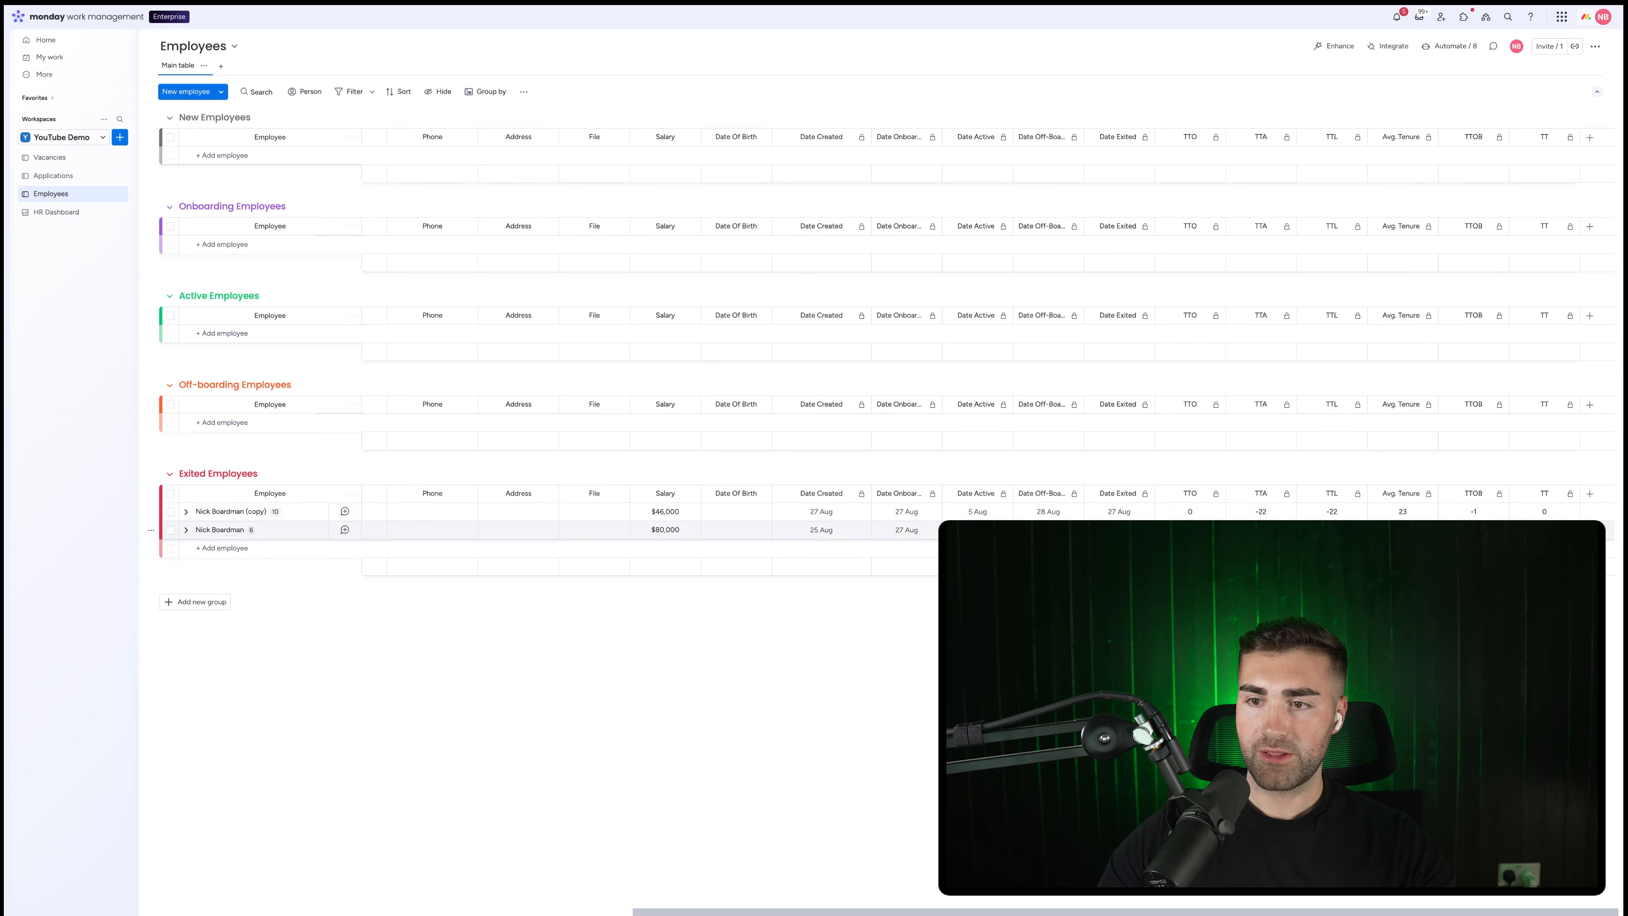
click(78, 214)
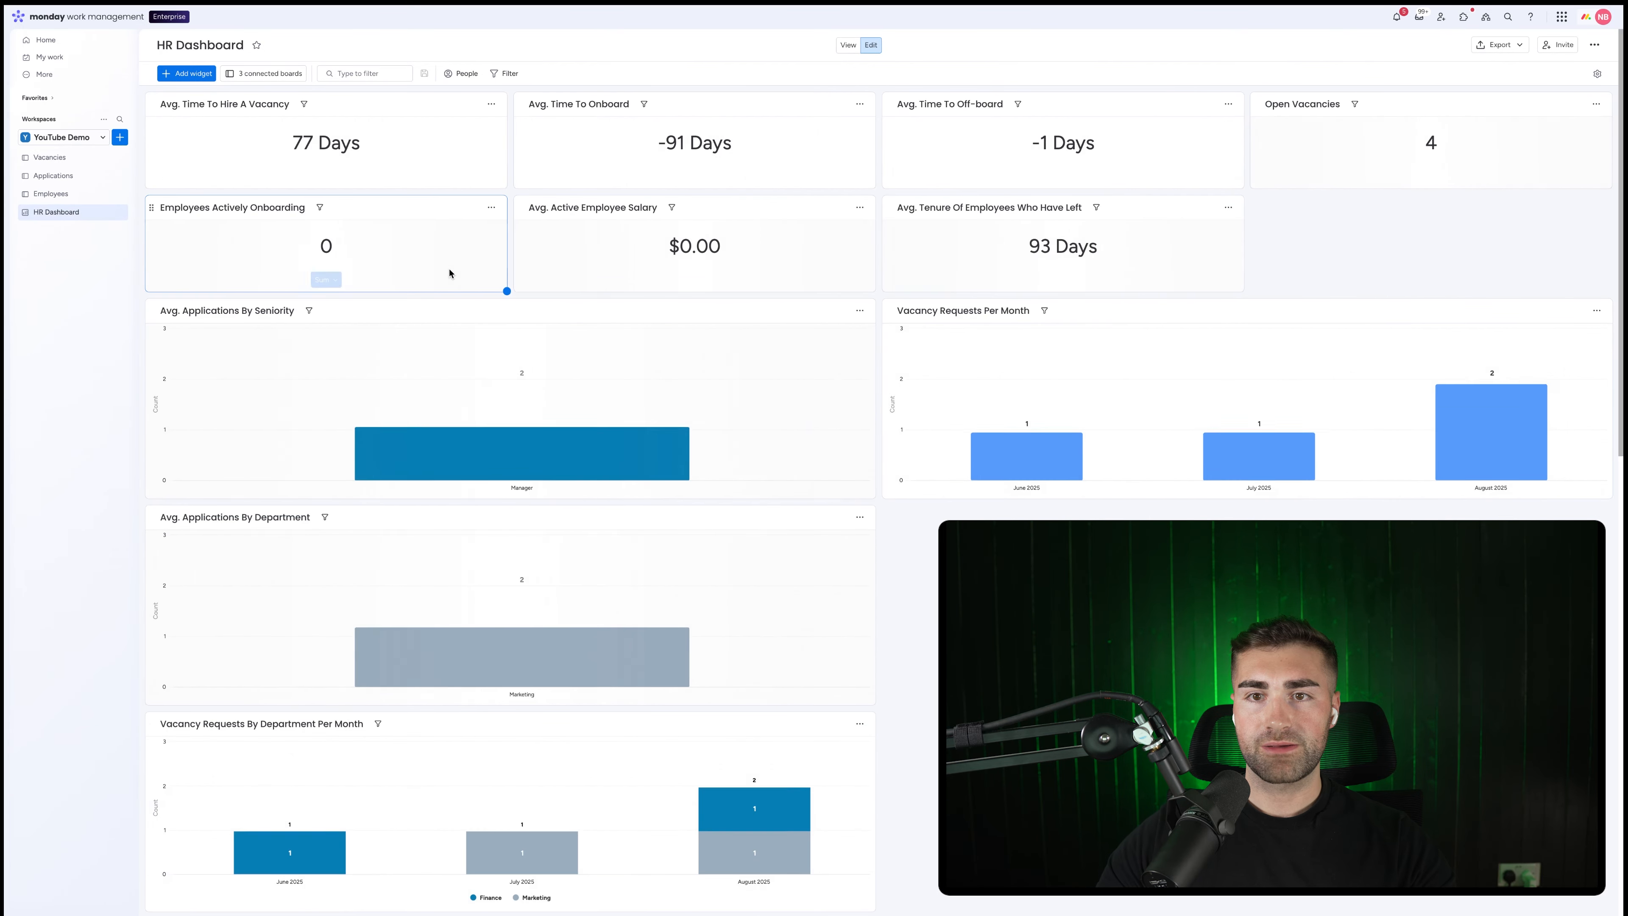